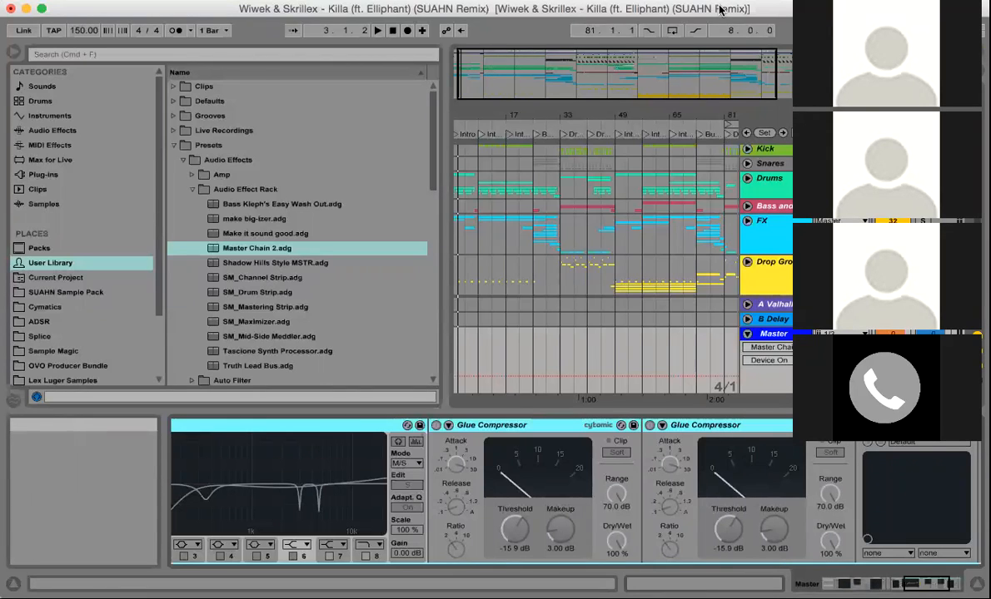
- Return the playback position to the start of the arrangement
{"action": "left_click", "coordinate": [287, 1]}
{"action": "left_click", "coordinate": [246, 12]}
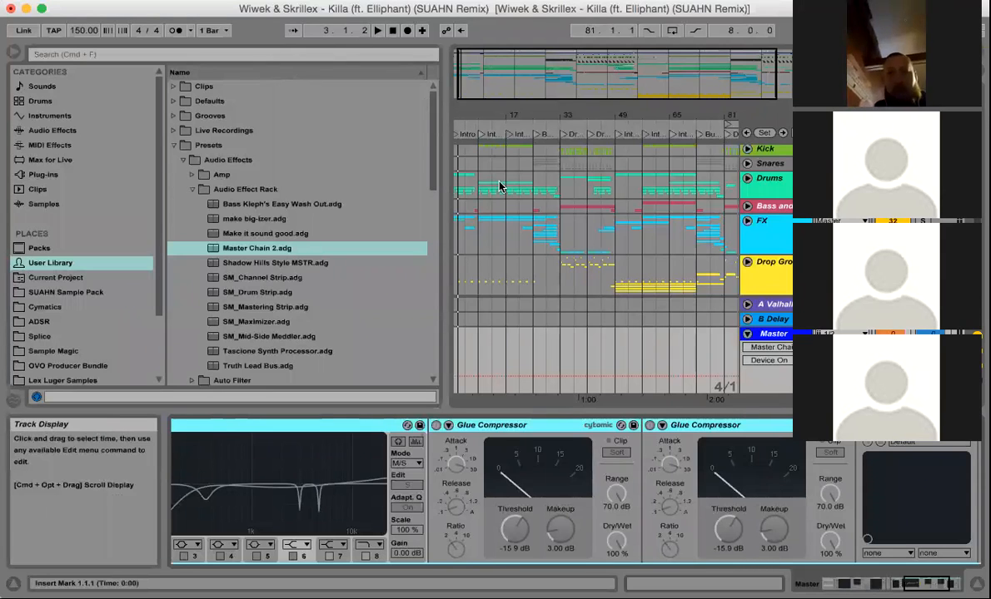
{"action": "scroll", "coordinate": [500, 186], "scroll_direction": "up", "scroll_amount": 2}
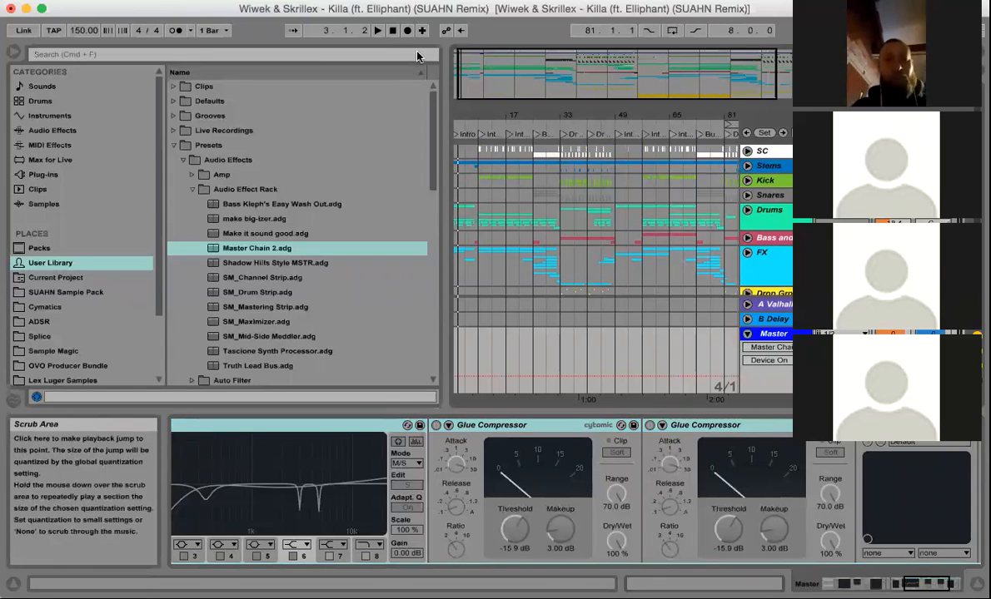
{"action": "left_click", "coordinate": [392, 31]}
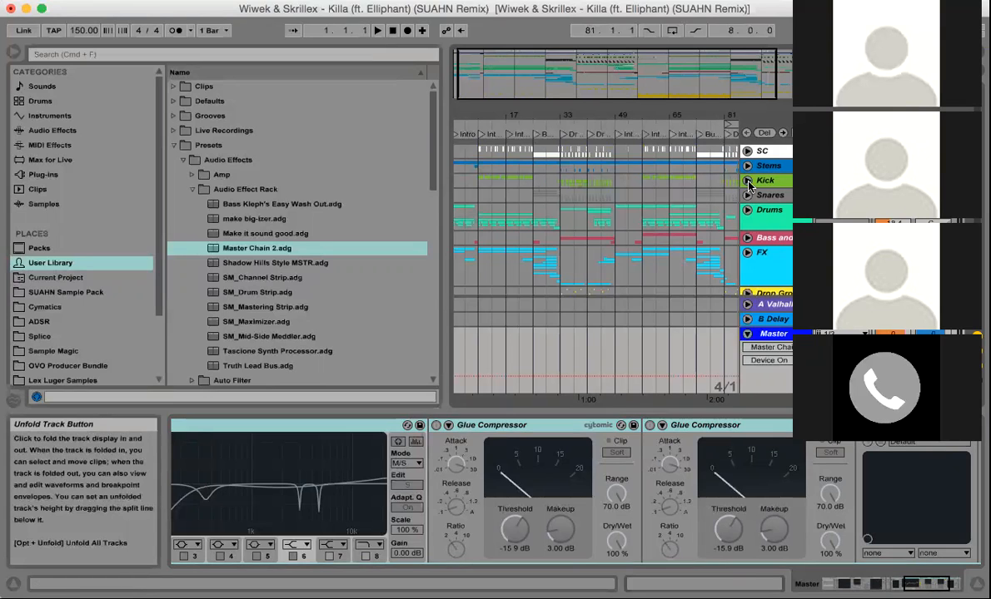
- Unfold the Kick and Drums groups and zoom the arrangement in on the Build section
{"action": "left_click", "coordinate": [747, 182]}
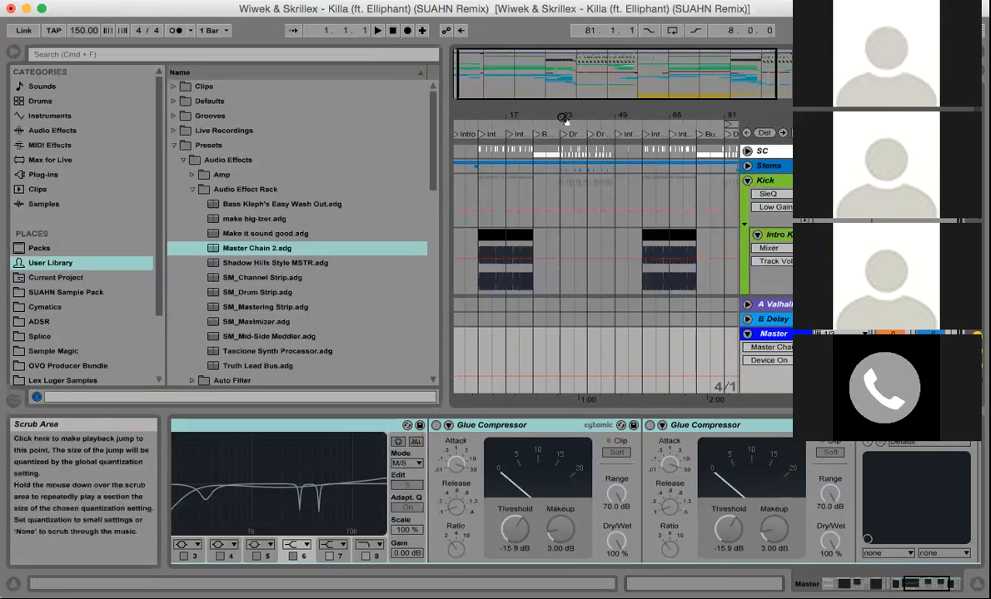
{"action": "left_click_drag", "start_coordinate": [534, 115], "coordinate": [552, 217]}
{"action": "scroll", "coordinate": [698, 220], "scroll_direction": "down", "scroll_amount": 4}
{"action": "scroll", "coordinate": [697, 219], "scroll_direction": "right", "scroll_amount": 2}
{"action": "scroll", "coordinate": [698, 220], "scroll_direction": "down", "scroll_amount": 5}
{"action": "scroll", "coordinate": [698, 219], "scroll_direction": "left", "scroll_amount": 1}
{"action": "left_click", "coordinate": [747, 206]}
{"action": "scroll", "coordinate": [682, 220], "scroll_direction": "down", "scroll_amount": 5}
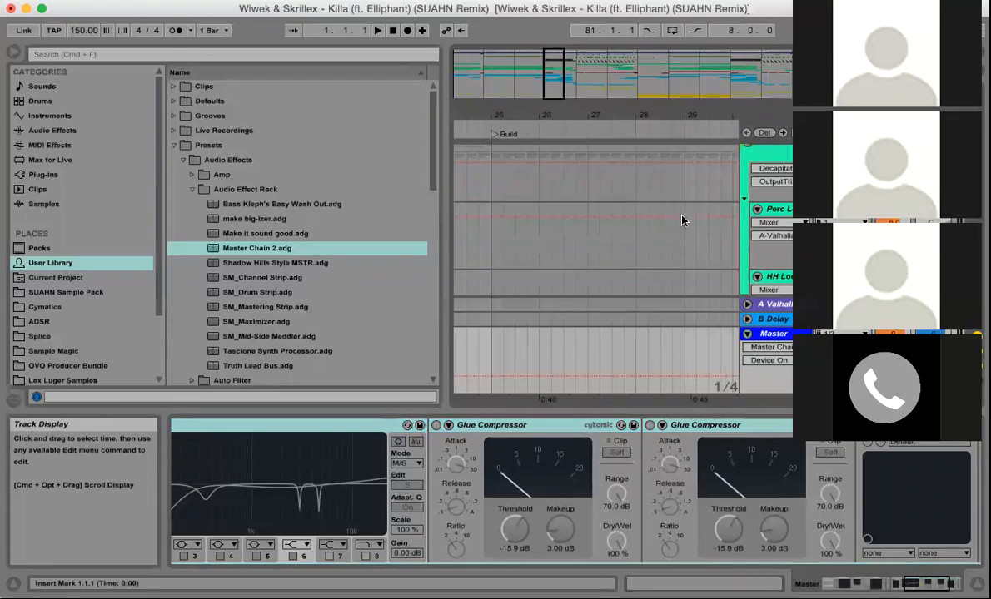
- Audition the Clap track from the start of the Build section at bar 25, and stop playback
{"action": "scroll", "coordinate": [682, 220], "scroll_direction": "down", "scroll_amount": 5}
{"action": "left_click_drag", "start_coordinate": [653, 121], "coordinate": [654, 81]}
{"action": "scroll", "coordinate": [662, 210], "scroll_direction": "left", "scroll_amount": 3}
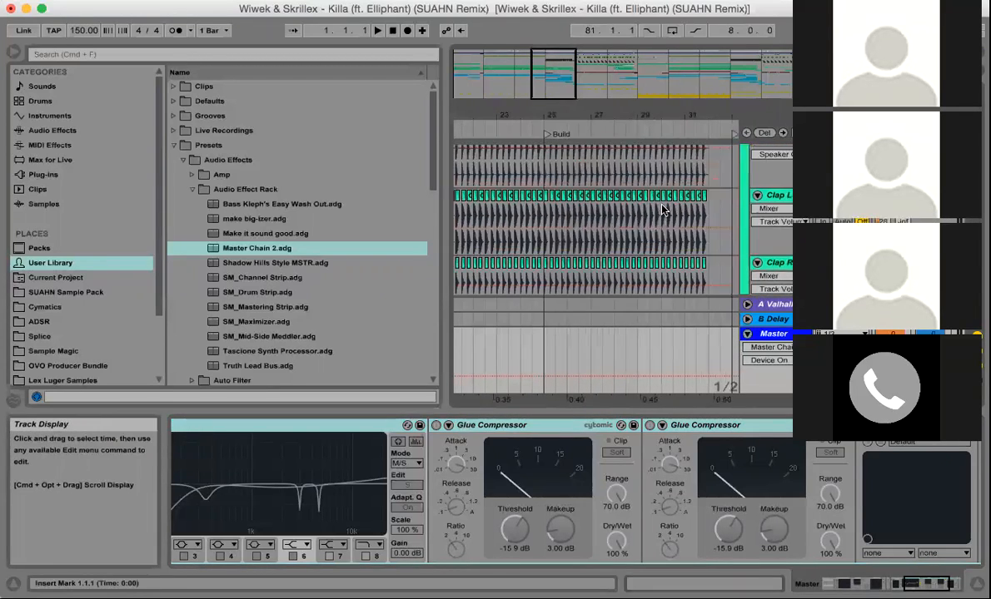
{"action": "scroll", "coordinate": [661, 210], "scroll_direction": "right", "scroll_amount": 4}
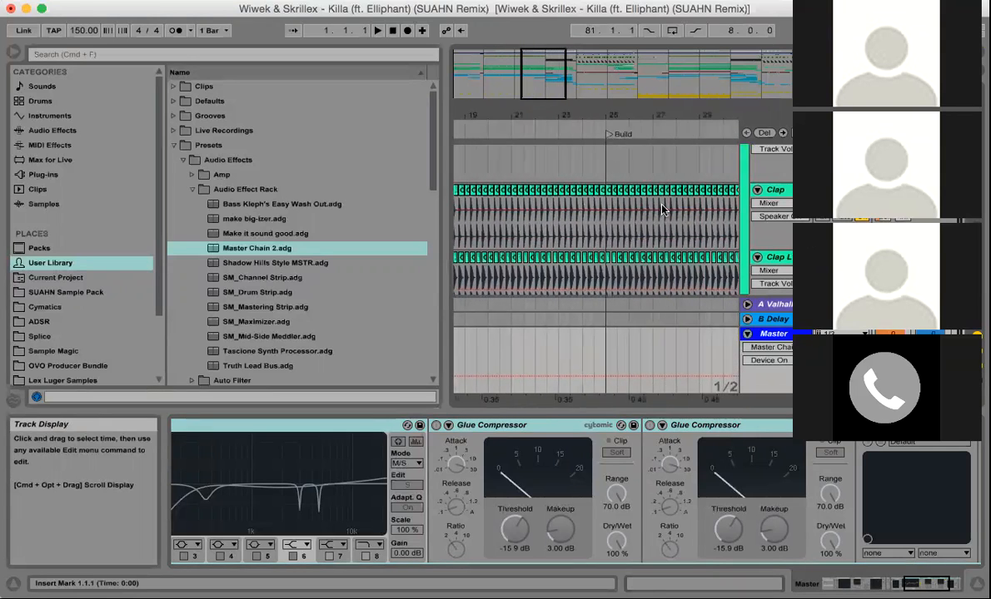
{"action": "left_click", "coordinate": [540, 239]}
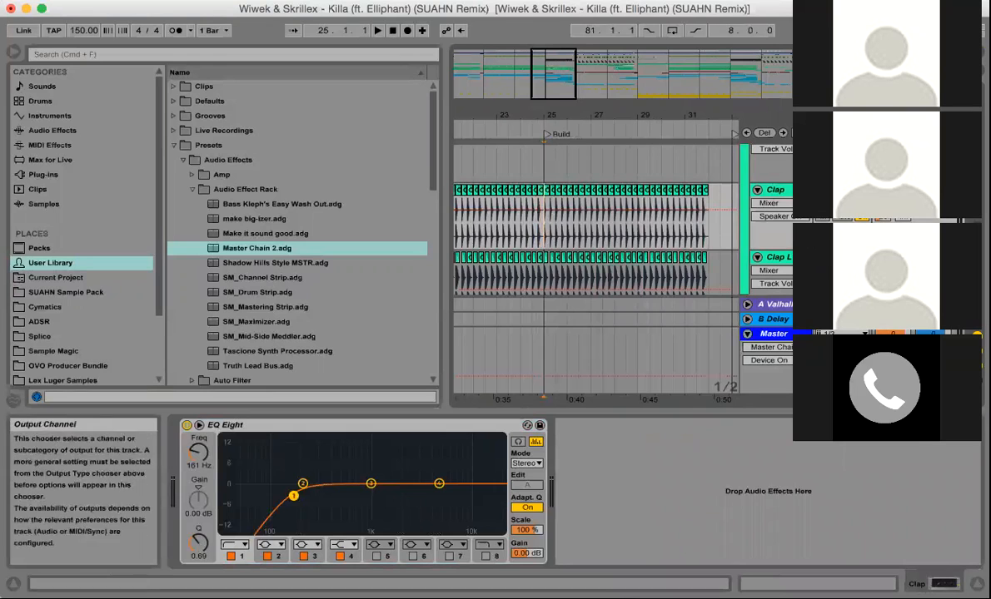
{"action": "key", "text": "space"}
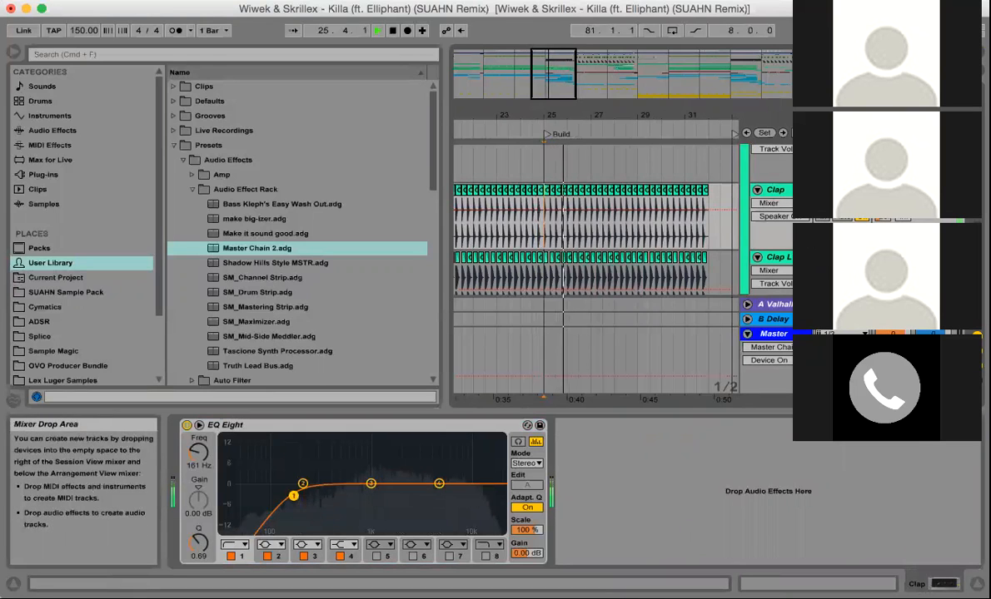
{"action": "key", "text": "space"}
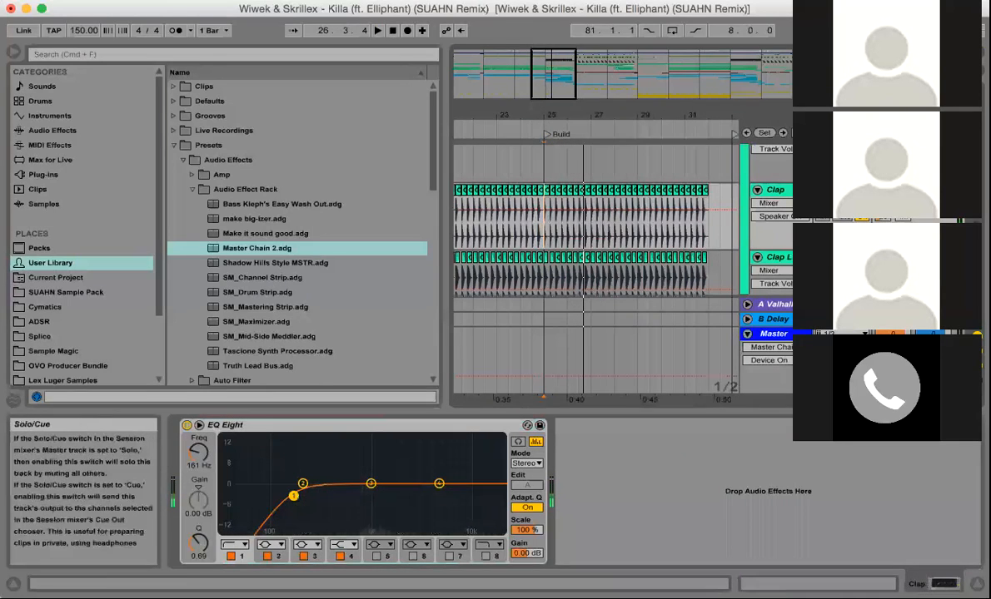
- Audition the Clap L and Clap R tracks one after the other from bar 25
{"action": "key", "text": "space"}
{"action": "key", "text": "space"}
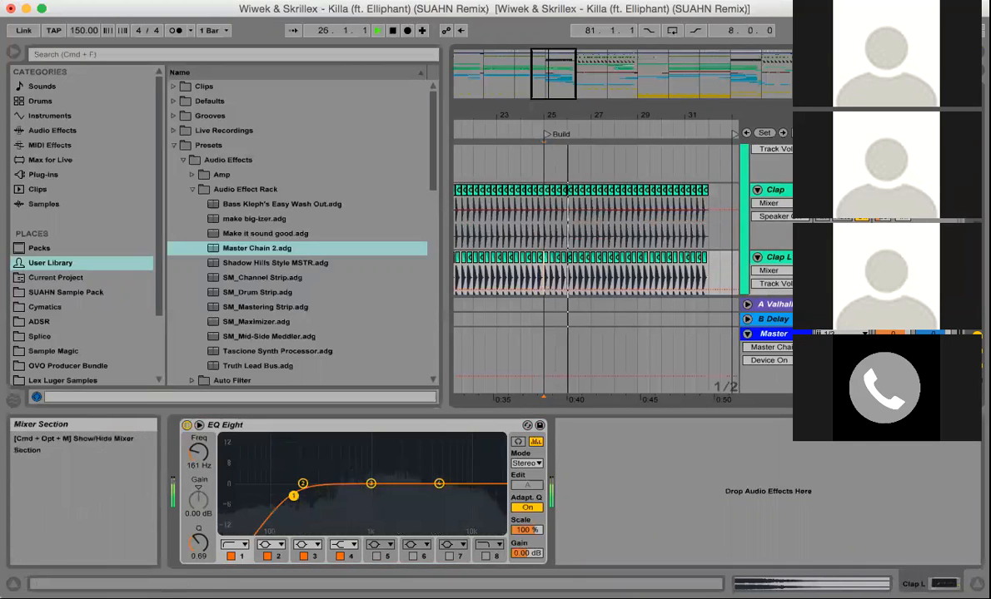
{"action": "scroll", "coordinate": [678, 283], "scroll_direction": "down", "scroll_amount": 3}
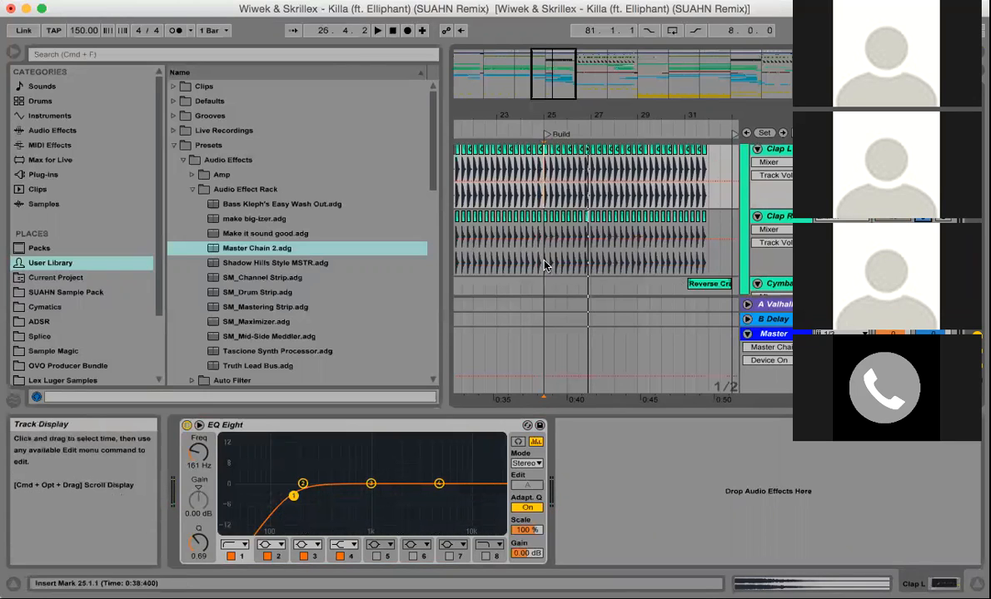
{"action": "key", "text": "space"}
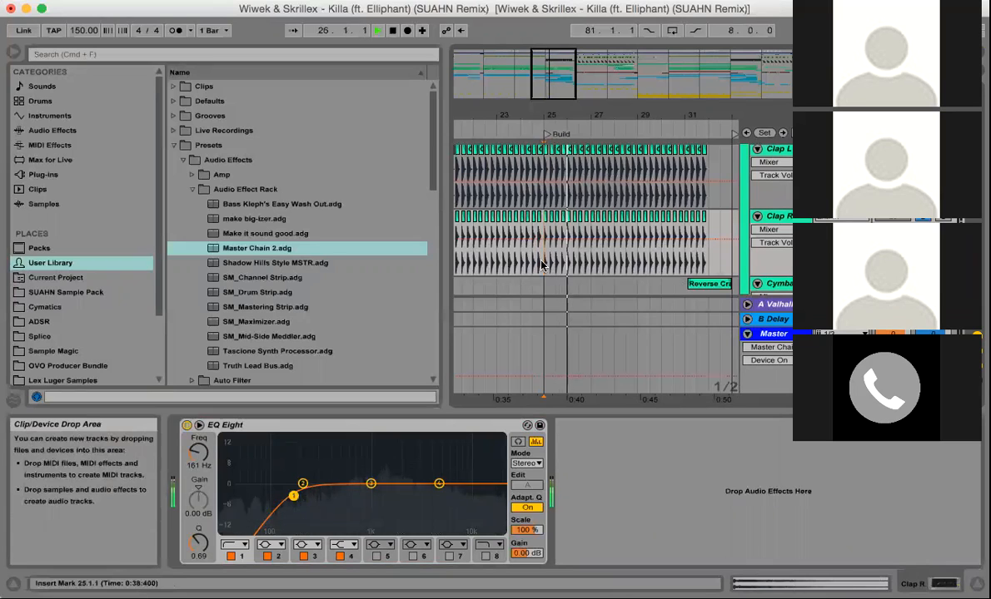
{"action": "key", "text": "space"}
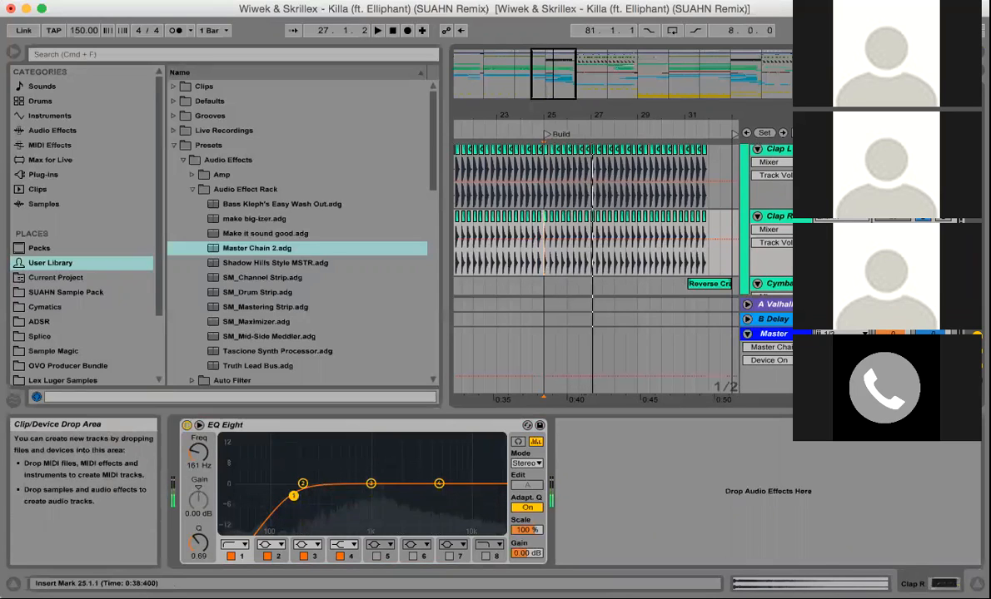
- Audition the reverse crash on the Cymbal track from bar 31 into Drop 1, and stop playback
{"action": "scroll", "coordinate": [639, 242], "scroll_direction": "down", "scroll_amount": 5}
{"action": "scroll", "coordinate": [639, 241], "scroll_direction": "down", "scroll_amount": 2}
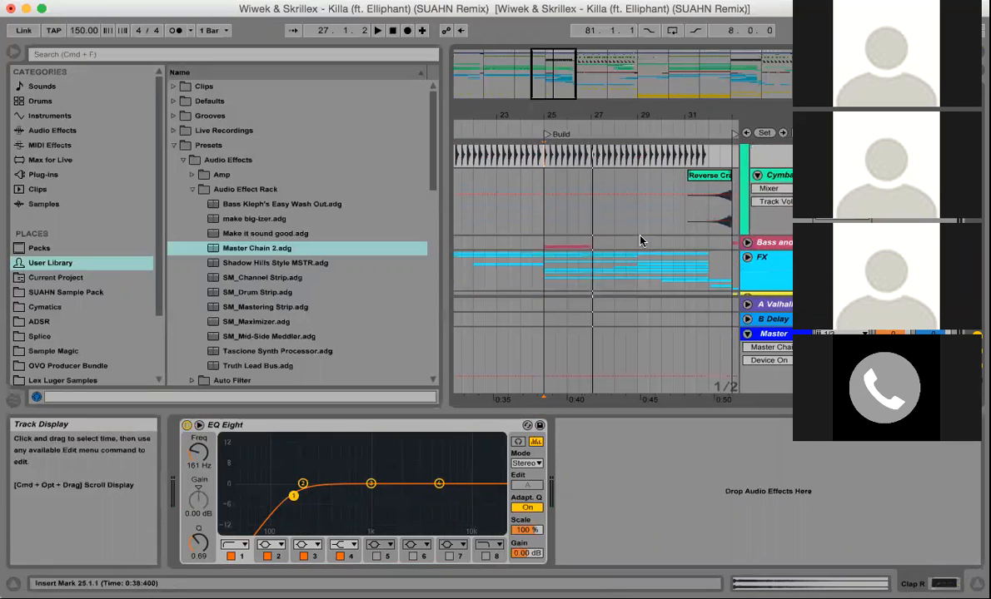
{"action": "scroll", "coordinate": [641, 240], "scroll_direction": "right", "scroll_amount": 2}
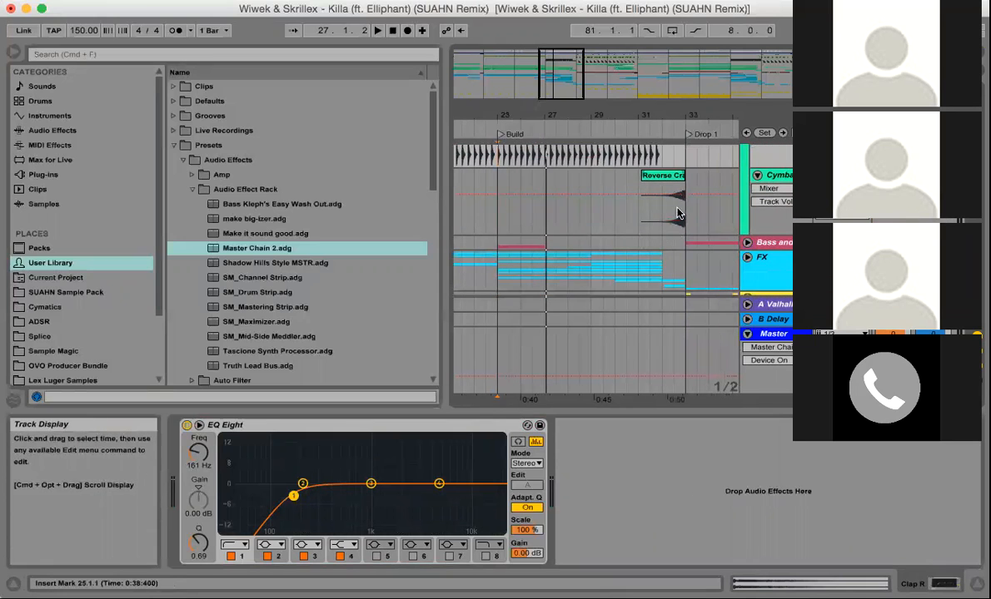
{"action": "left_click", "coordinate": [641, 229]}
{"action": "key", "text": "space"}
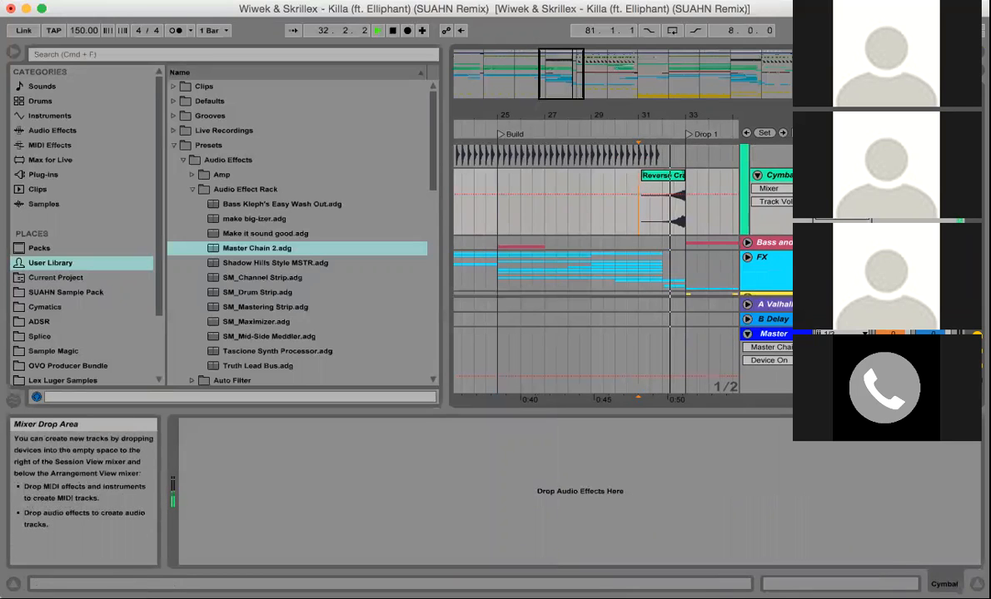
{"action": "key", "text": "space"}
- Highlight the empty stretch of the Drop Kick track from 25.1.1 to 31.3.1, and put the insert marker back at bar 25
{"action": "scroll", "coordinate": [658, 209], "scroll_direction": "up", "scroll_amount": 5}
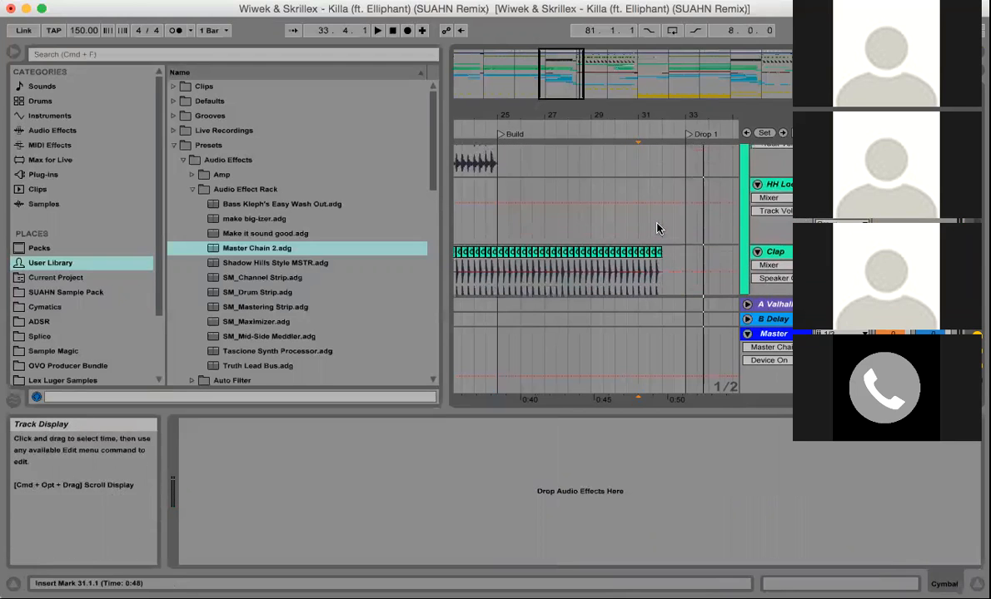
{"action": "scroll", "coordinate": [658, 228], "scroll_direction": "up", "scroll_amount": 5}
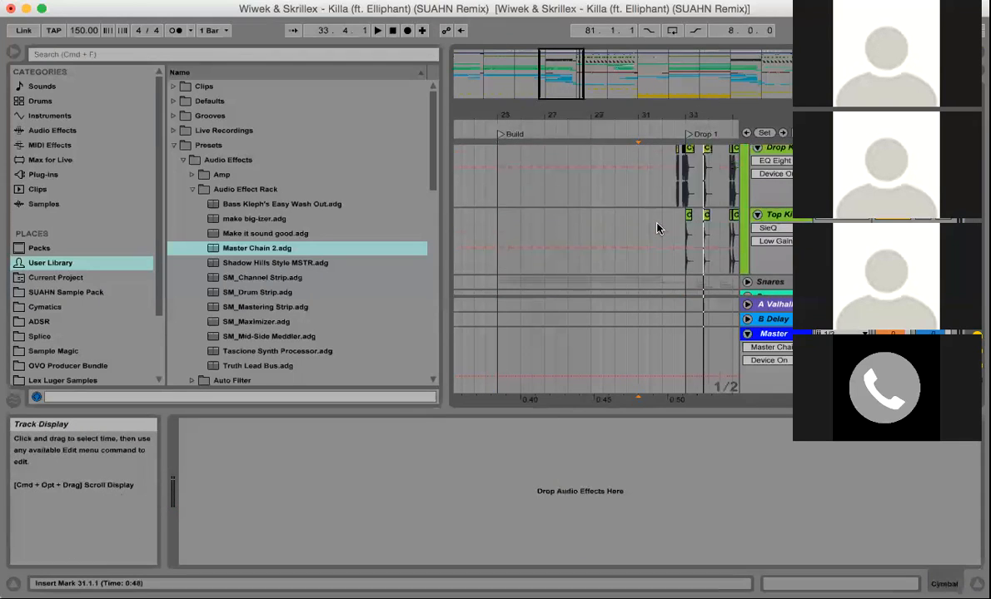
{"action": "scroll", "coordinate": [657, 228], "scroll_direction": "up", "scroll_amount": 5}
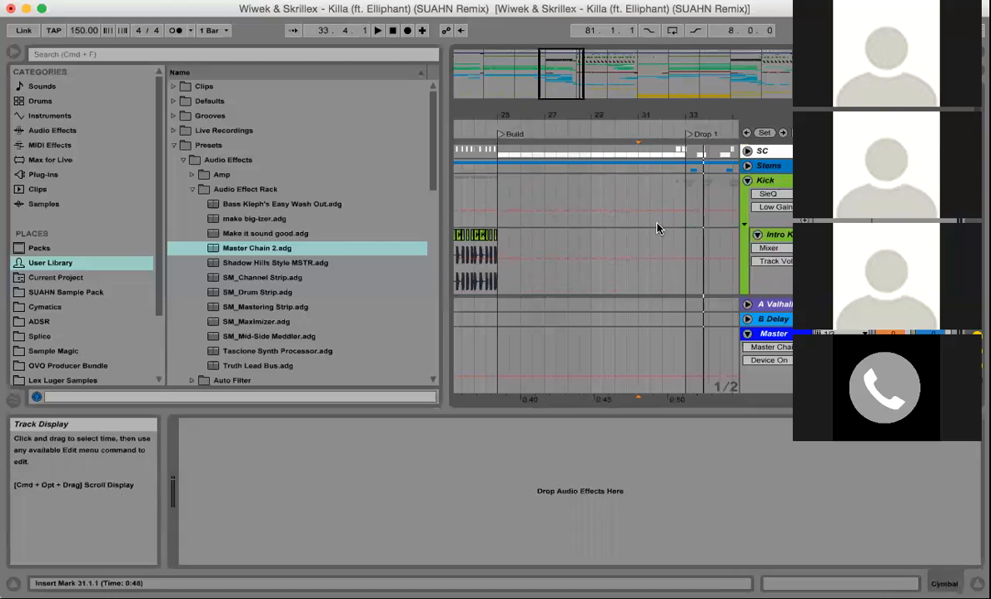
{"action": "scroll", "coordinate": [657, 227], "scroll_direction": "down", "scroll_amount": 3}
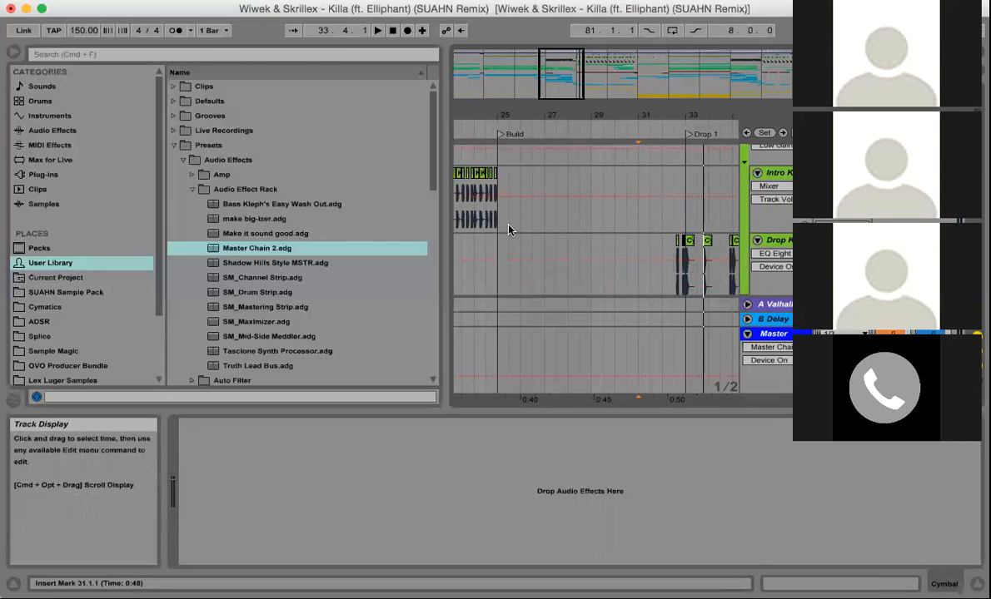
{"action": "scroll", "coordinate": [504, 231], "scroll_direction": "down", "scroll_amount": 1}
{"action": "left_click_drag", "start_coordinate": [498, 230], "coordinate": [652, 231]}
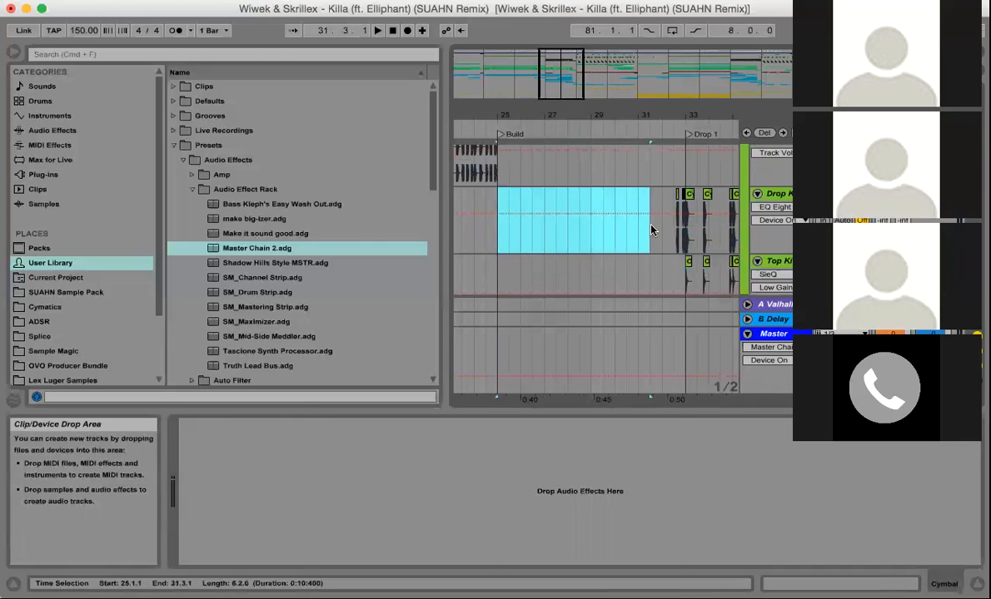
{"action": "left_click", "coordinate": [652, 230]}
{"action": "left_click", "coordinate": [500, 235]}
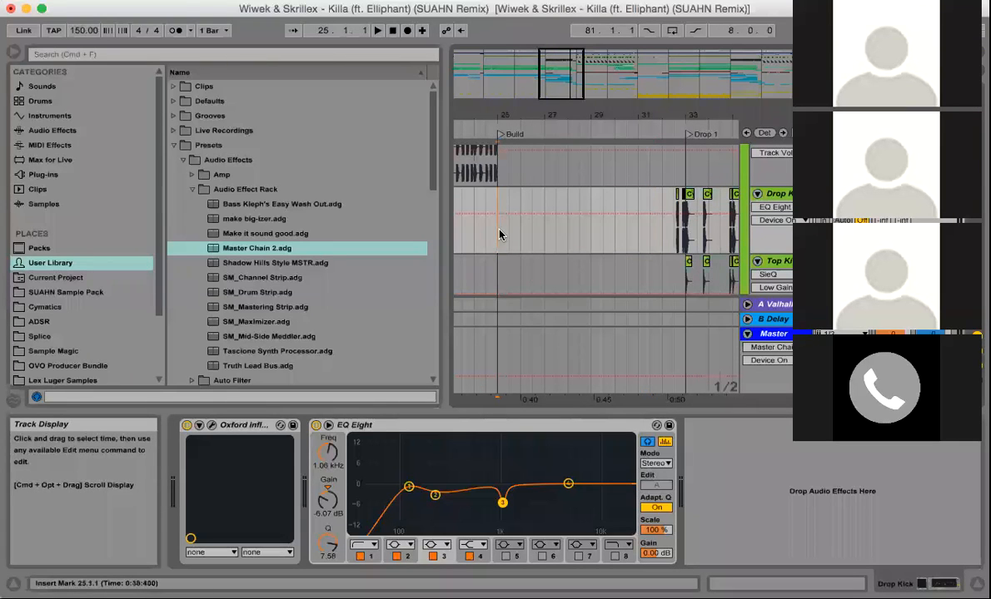
- Unfold the Snares group and bring its buildup drum tracks into view
{"action": "scroll", "coordinate": [499, 235], "scroll_direction": "down", "scroll_amount": 2}
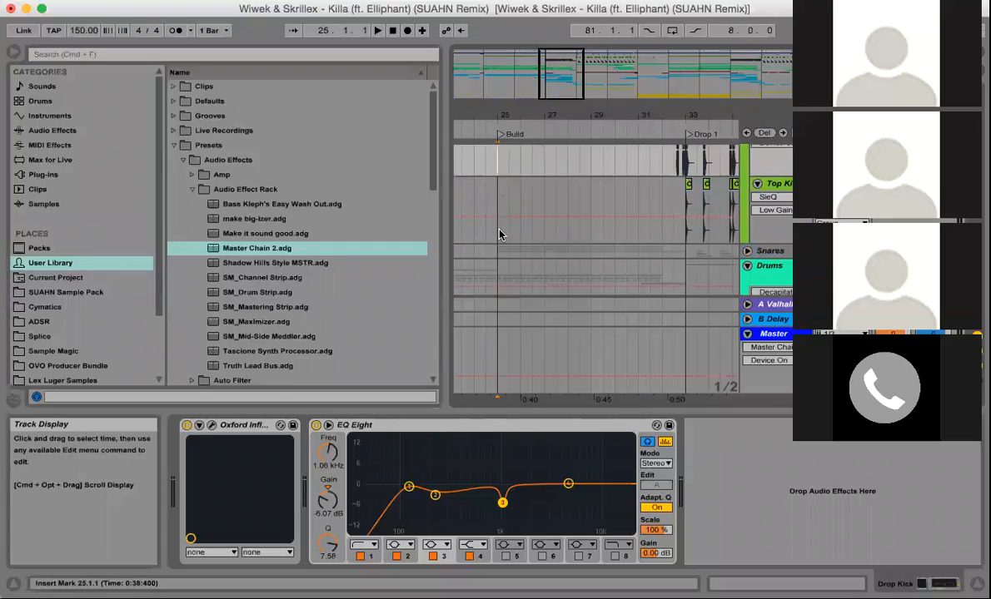
{"action": "scroll", "coordinate": [499, 235], "scroll_direction": "down", "scroll_amount": 2}
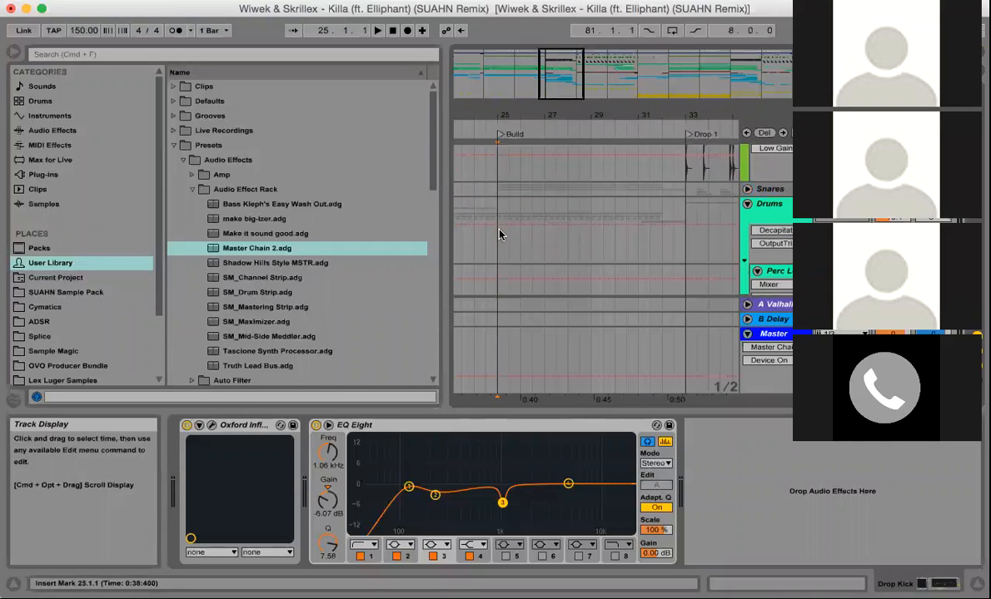
{"action": "left_click", "coordinate": [748, 190]}
{"action": "scroll", "coordinate": [583, 225], "scroll_direction": "down", "scroll_amount": 1}
{"action": "scroll", "coordinate": [611, 229], "scroll_direction": "up", "scroll_amount": 2}
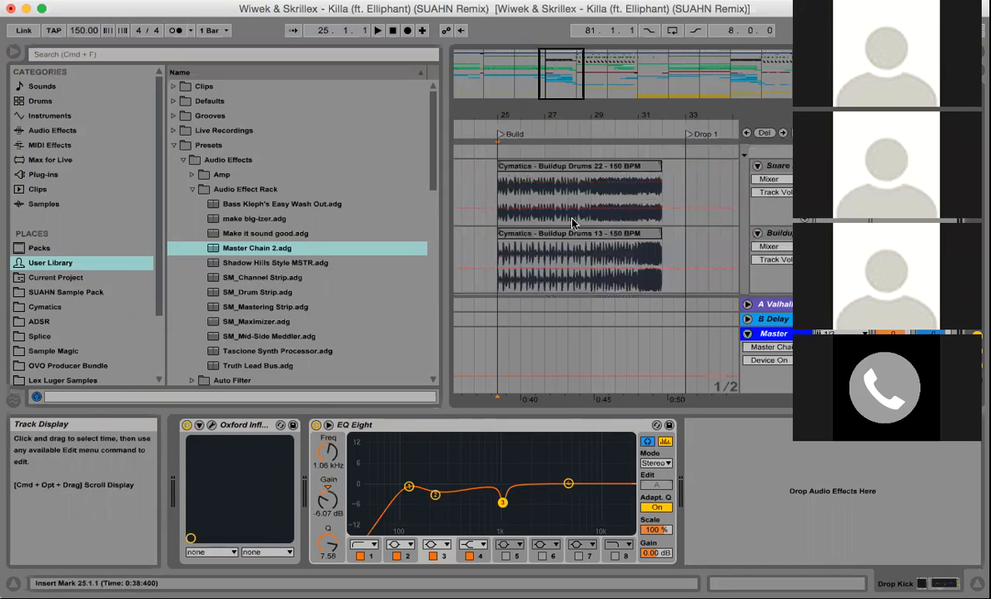
- Solo the Snare Build track and audition its buildup drums clip from bar 25
{"action": "left_click", "coordinate": [463, 182]}
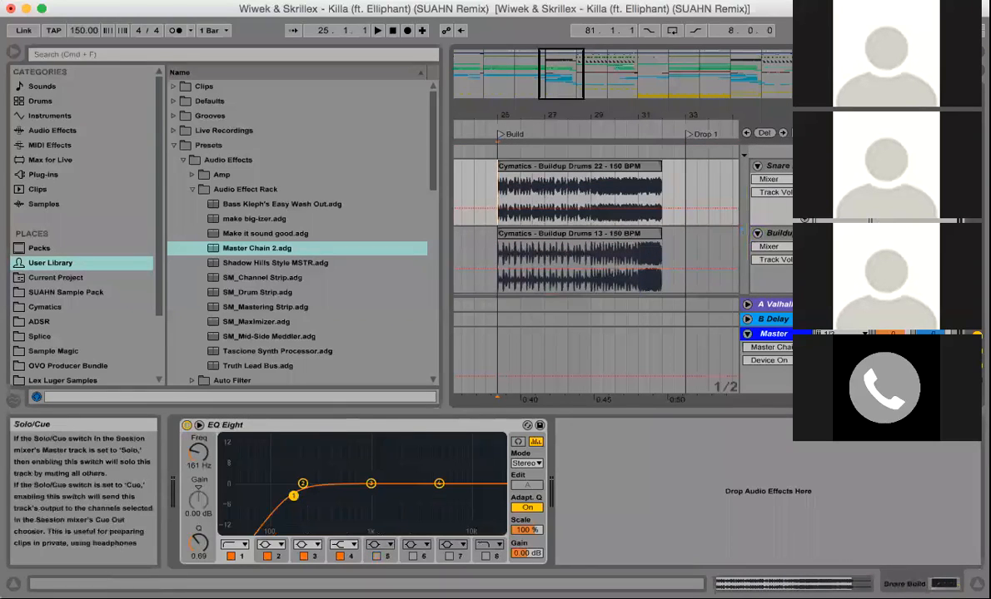
{"action": "left_click", "coordinate": [789, 166]}
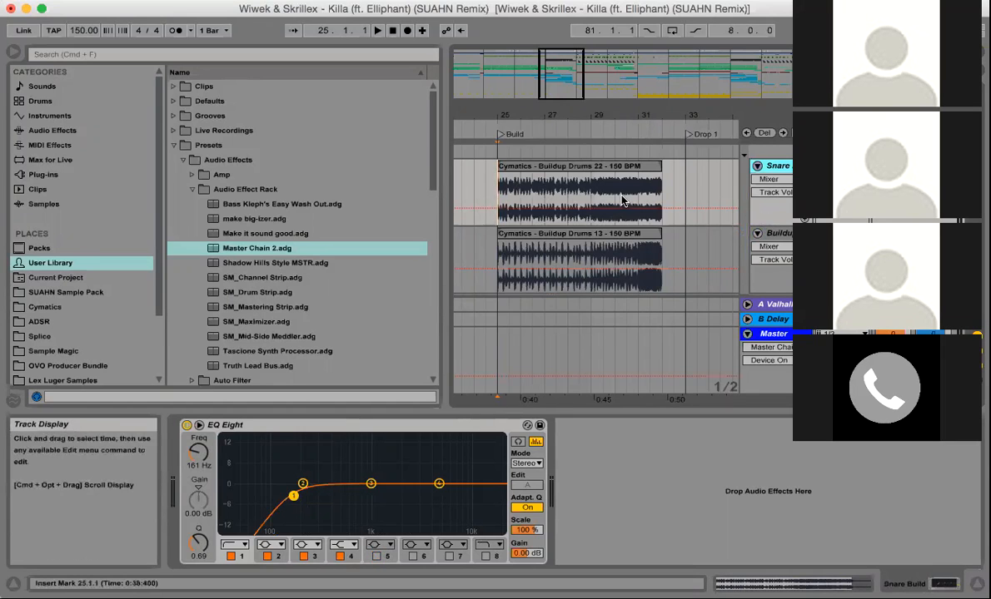
{"action": "key", "text": "space"}
{"action": "left_click", "coordinate": [923, 165]}
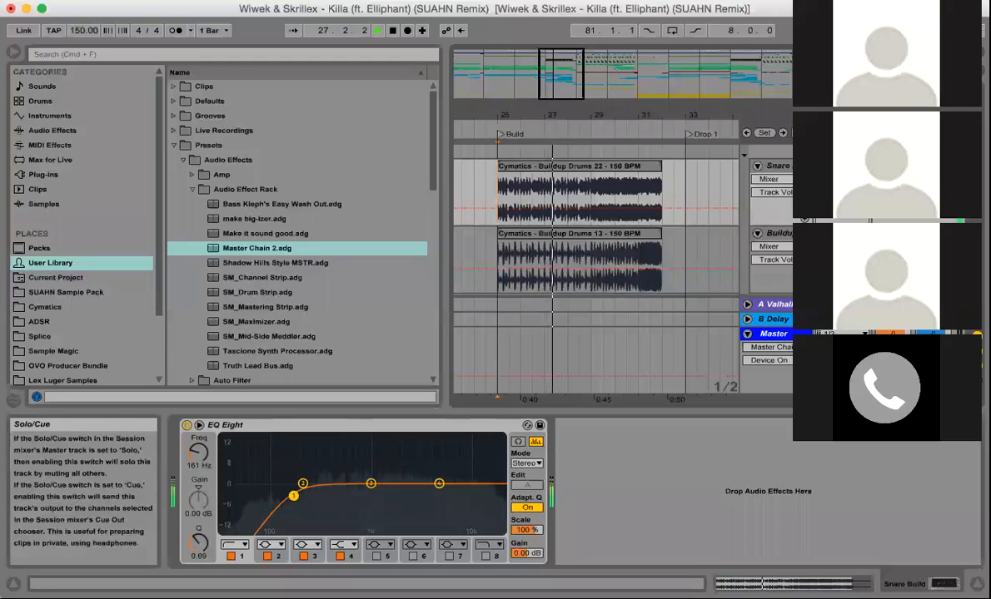
{"action": "key", "text": "space"}
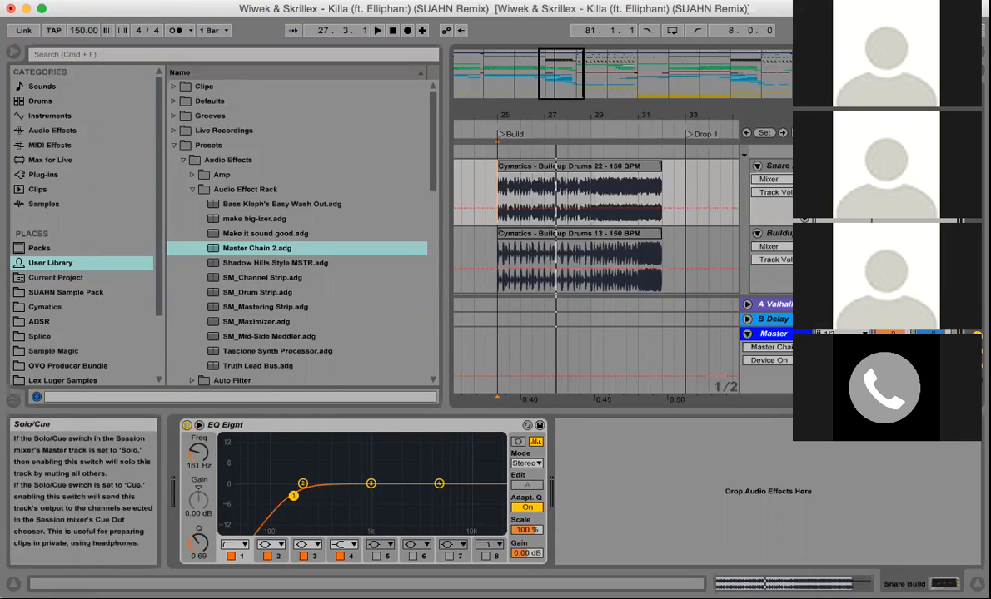
{"action": "key", "text": "space"}
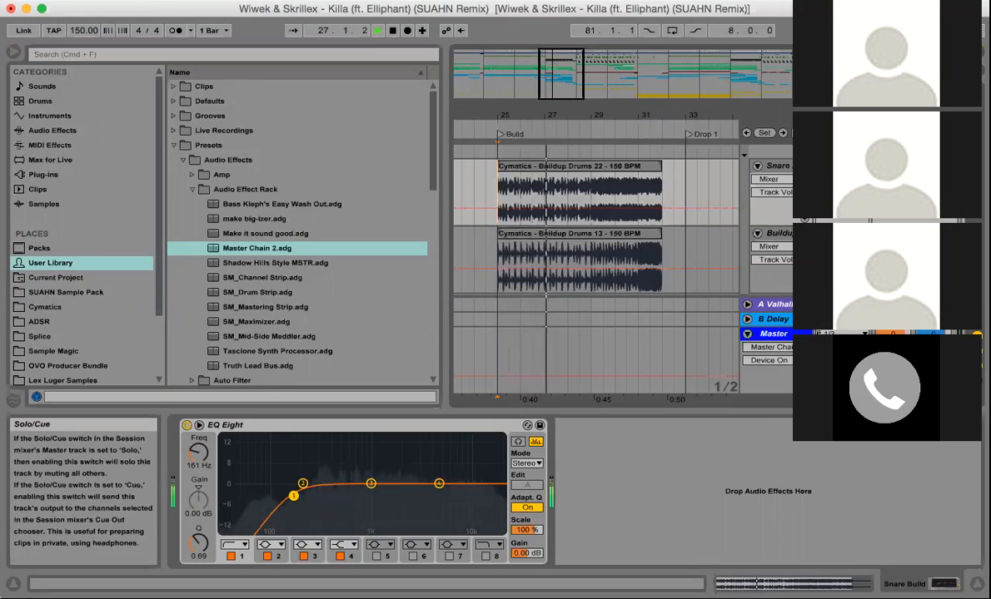
{"action": "key", "text": "space"}
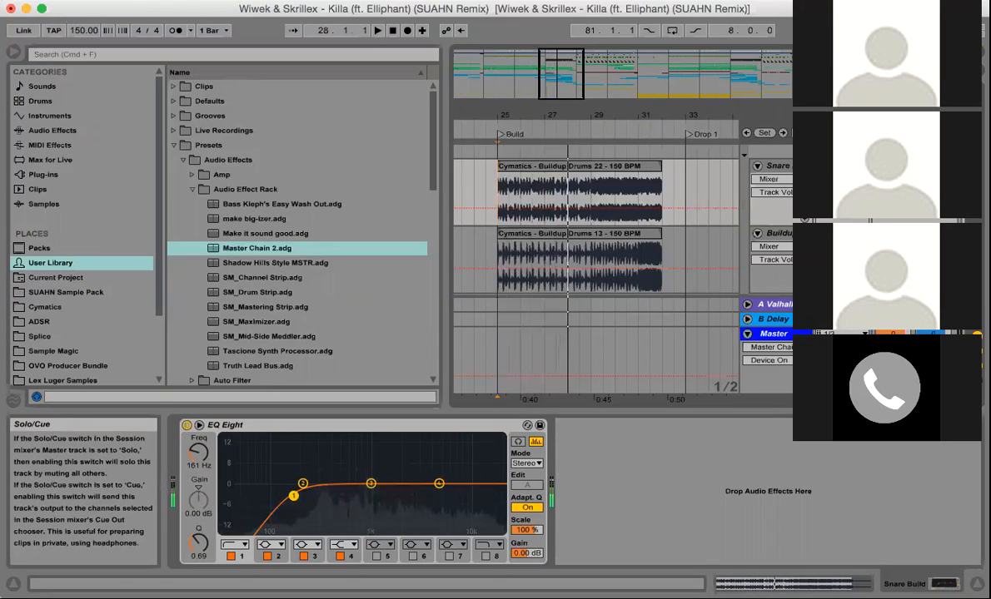
- Audition the Snare track in the Build section from bar 25, and from bar 31 into Drop 1
{"action": "scroll", "coordinate": [673, 254], "scroll_direction": "down", "scroll_amount": 3}
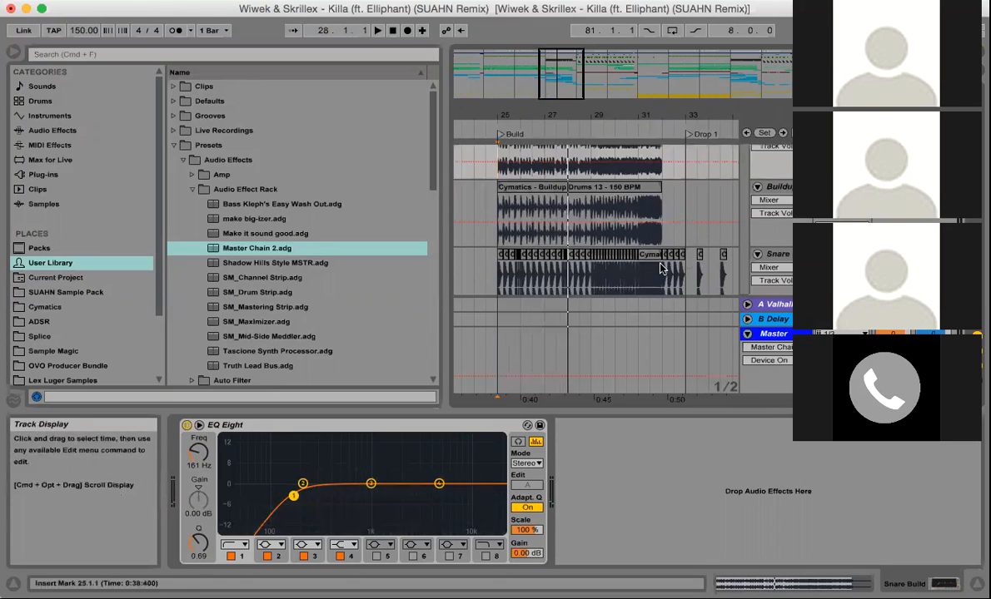
{"action": "left_click", "coordinate": [493, 247]}
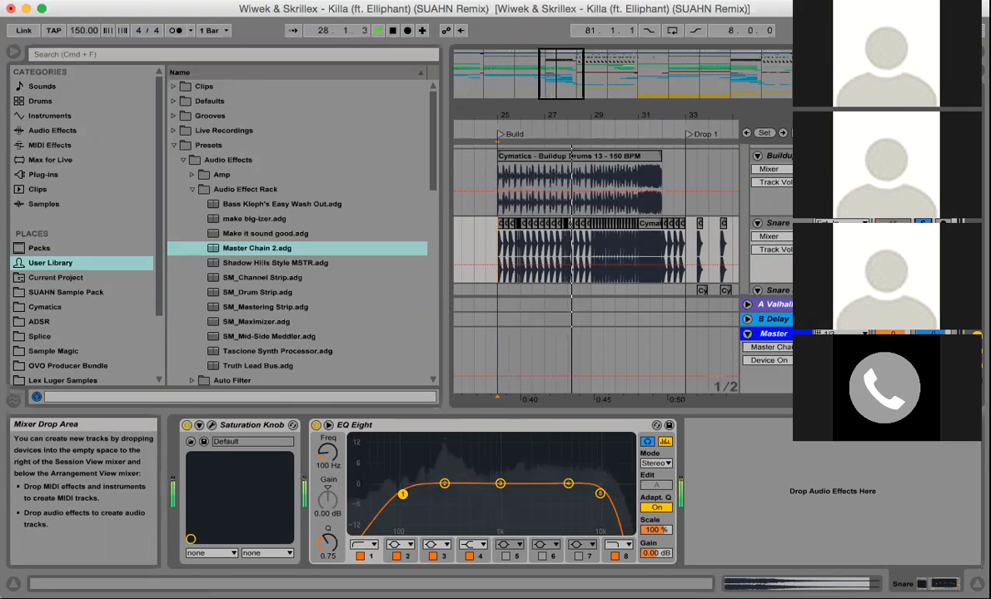
{"action": "left_click", "coordinate": [636, 241]}
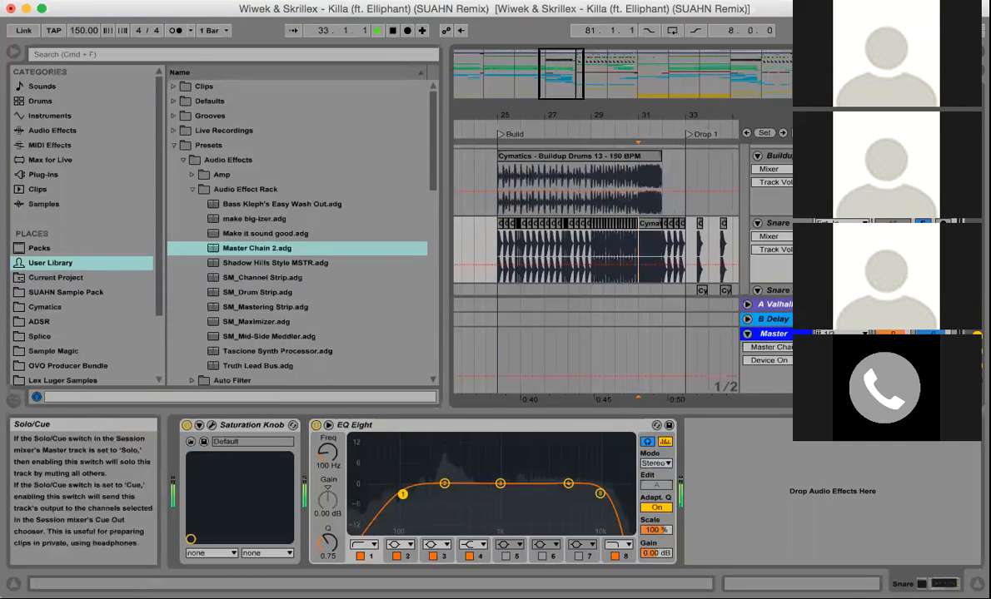
- Stop playback and look over the Snare 3 tracks that layer beneath the Snare track
{"action": "key", "text": "space"}
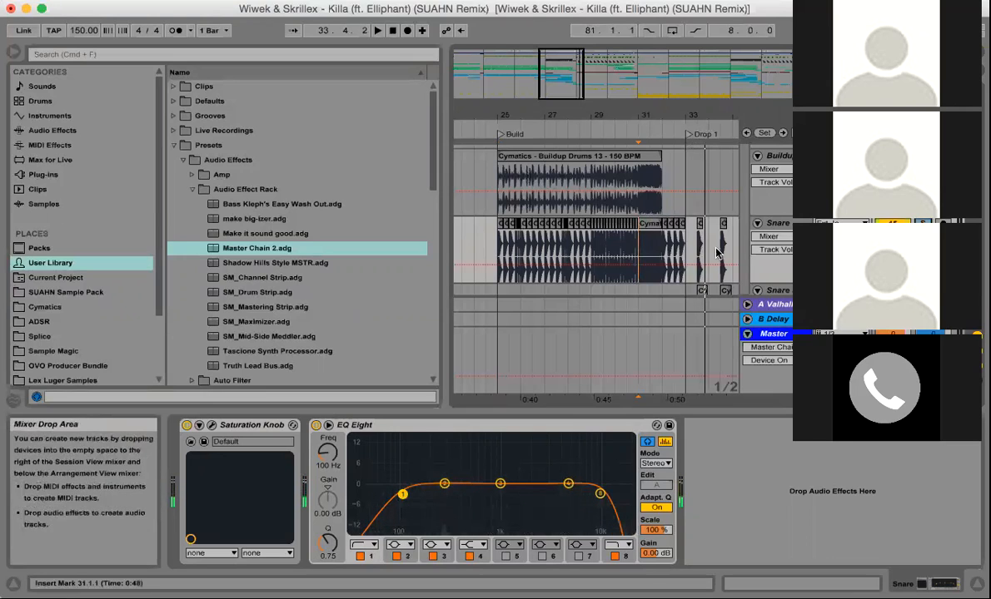
{"action": "scroll", "coordinate": [709, 252], "scroll_direction": "down", "scroll_amount": 3}
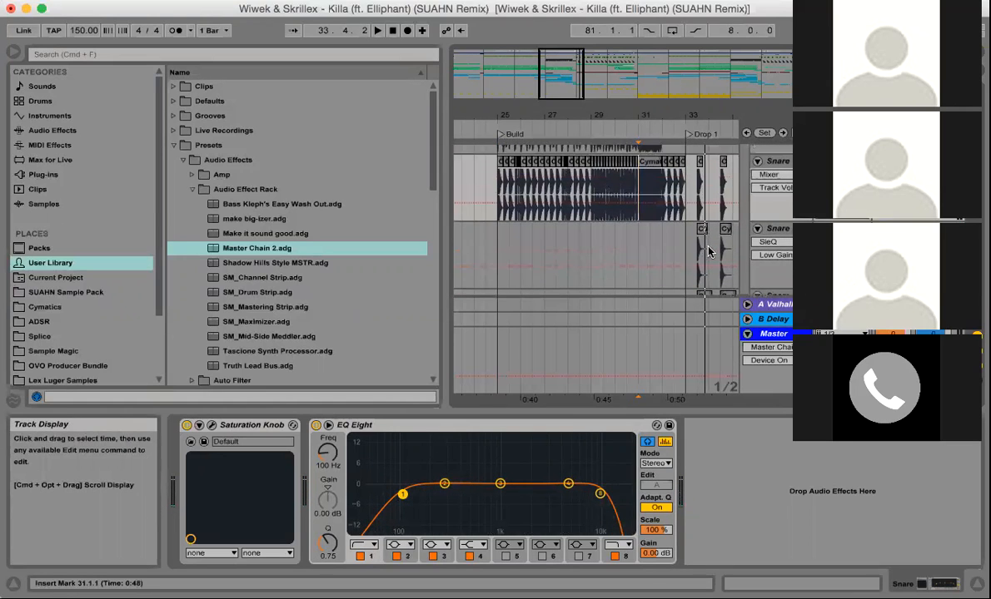
{"action": "scroll", "coordinate": [709, 252], "scroll_direction": "down", "scroll_amount": 1}
{"action": "scroll", "coordinate": [708, 252], "scroll_direction": "up", "scroll_amount": 2}
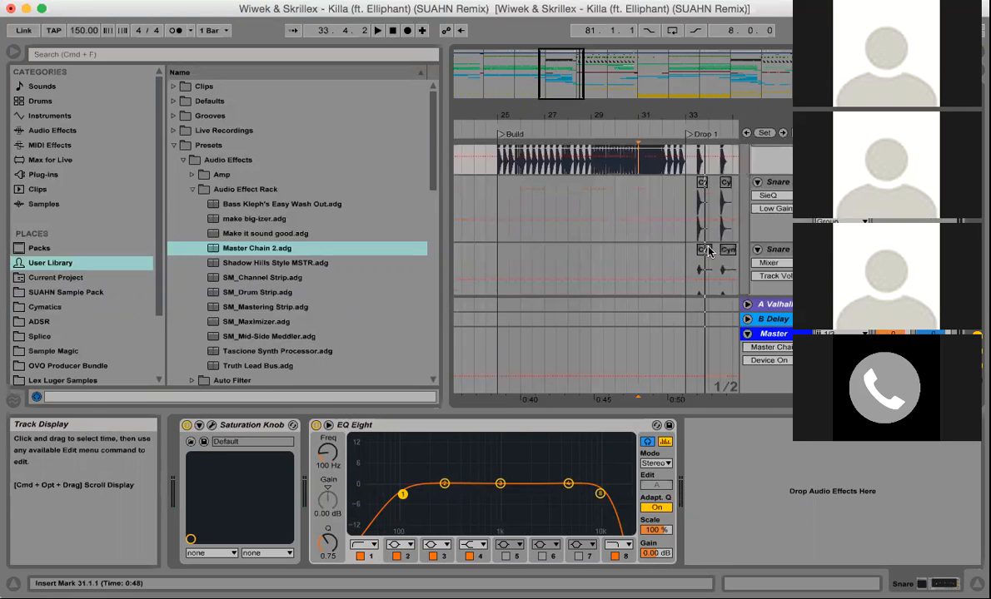
{"action": "scroll", "coordinate": [709, 252], "scroll_direction": "up", "scroll_amount": 3}
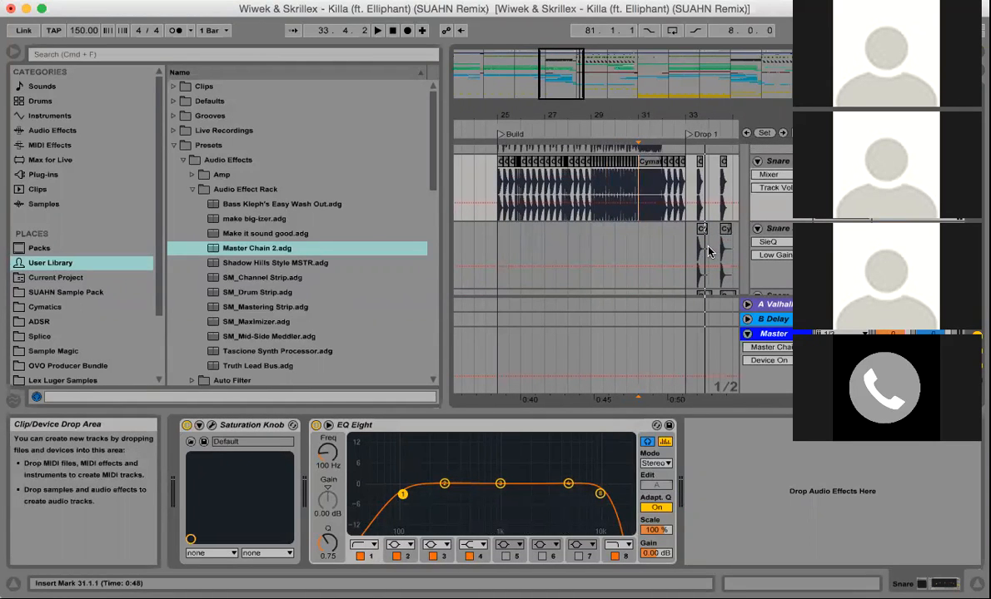
- Open the Snare track's one-bar clip at bar 31 and display its clip Transposition envelope
{"action": "left_click", "coordinate": [648, 162]}
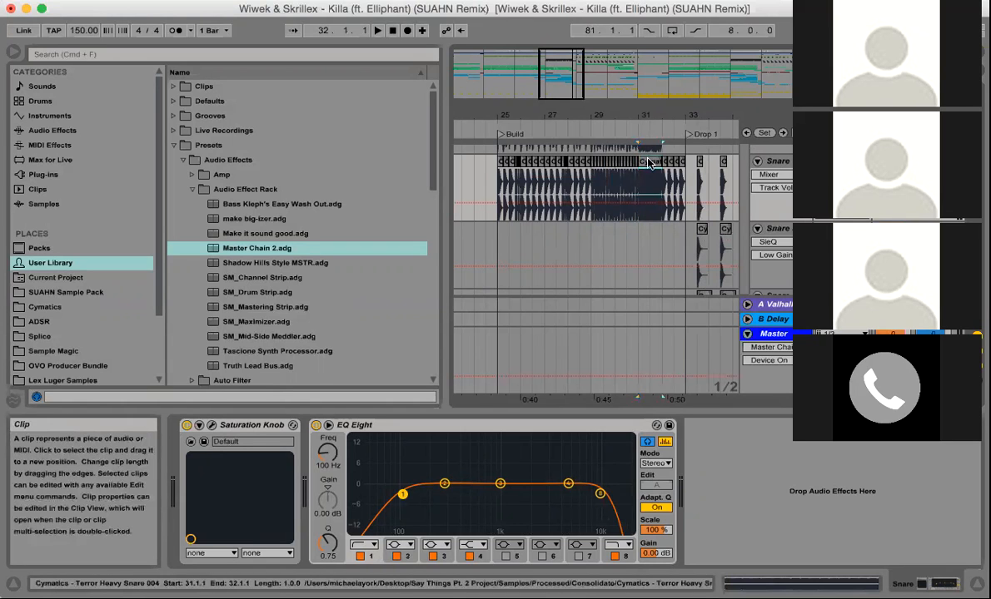
{"action": "double_click", "coordinate": [649, 161]}
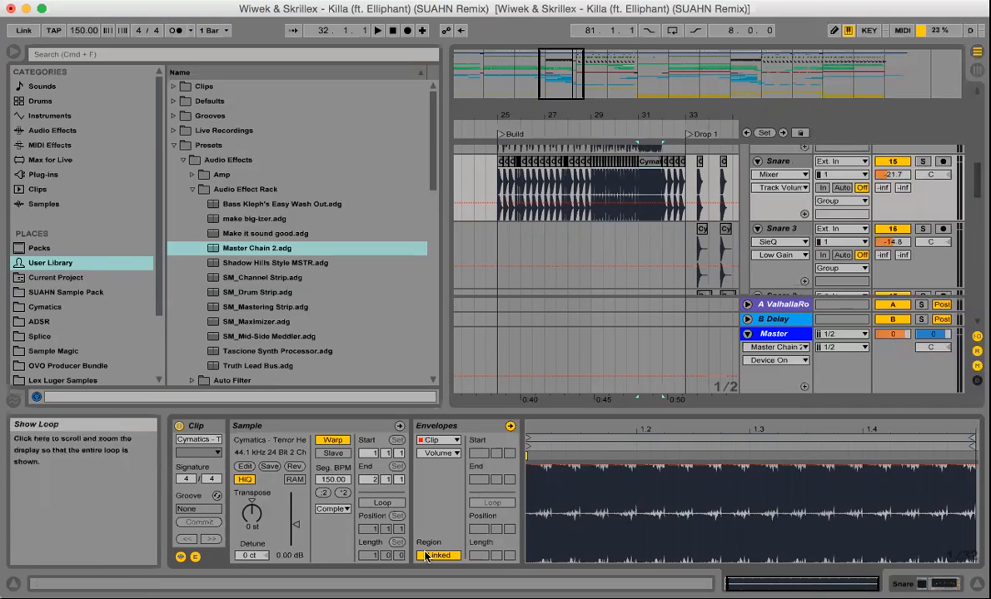
{"action": "scroll", "coordinate": [650, 497], "scroll_direction": "left", "scroll_amount": 1}
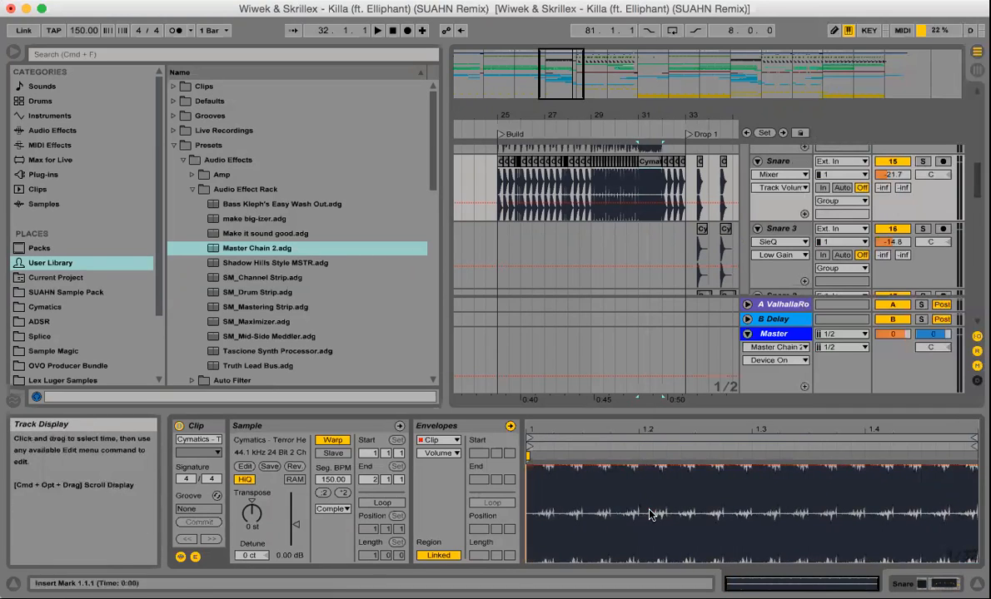
{"action": "left_click", "coordinate": [439, 454]}
{"action": "left_click", "coordinate": [449, 480]}
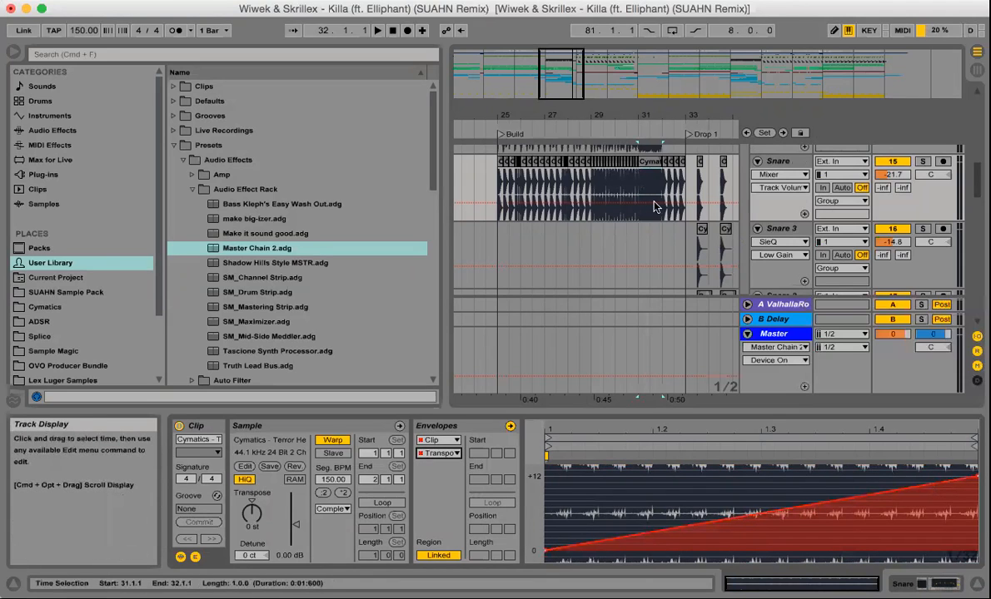
- Place the insert marker at bar 33 on the Snare track and zoom in on the first snare hits of Drop 1
{"action": "scroll", "coordinate": [656, 251], "scroll_direction": "right", "scroll_amount": 3}
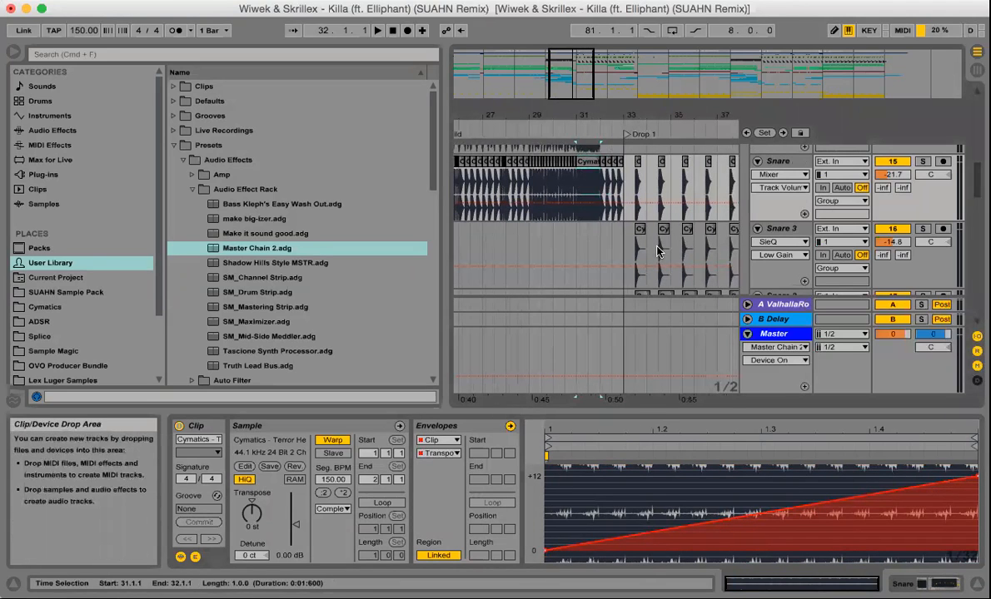
{"action": "scroll", "coordinate": [657, 251], "scroll_direction": "right", "scroll_amount": 2}
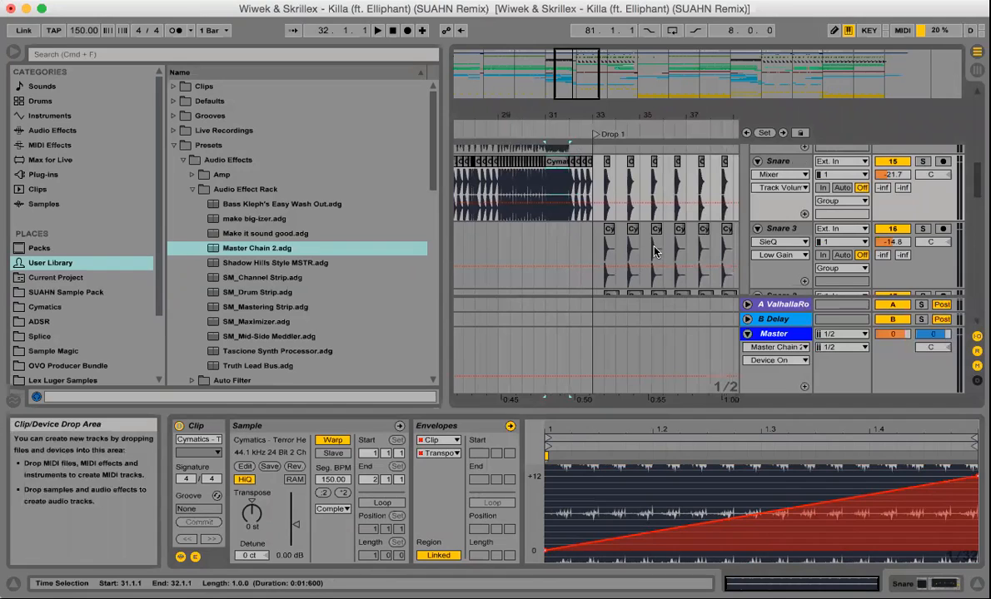
{"action": "left_click", "coordinate": [584, 200]}
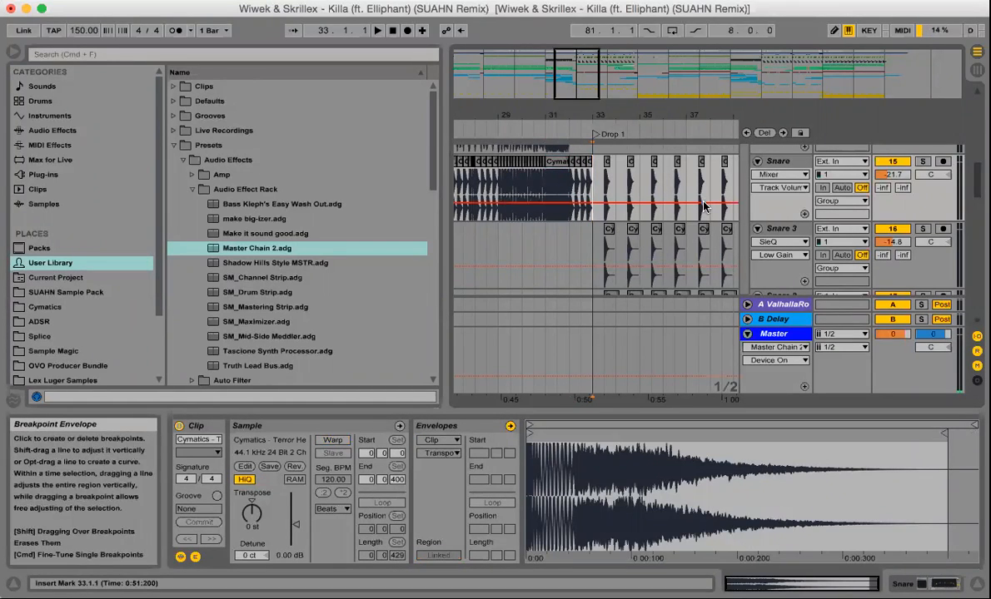
{"action": "left_click_drag", "start_coordinate": [620, 115], "coordinate": [620, 217]}
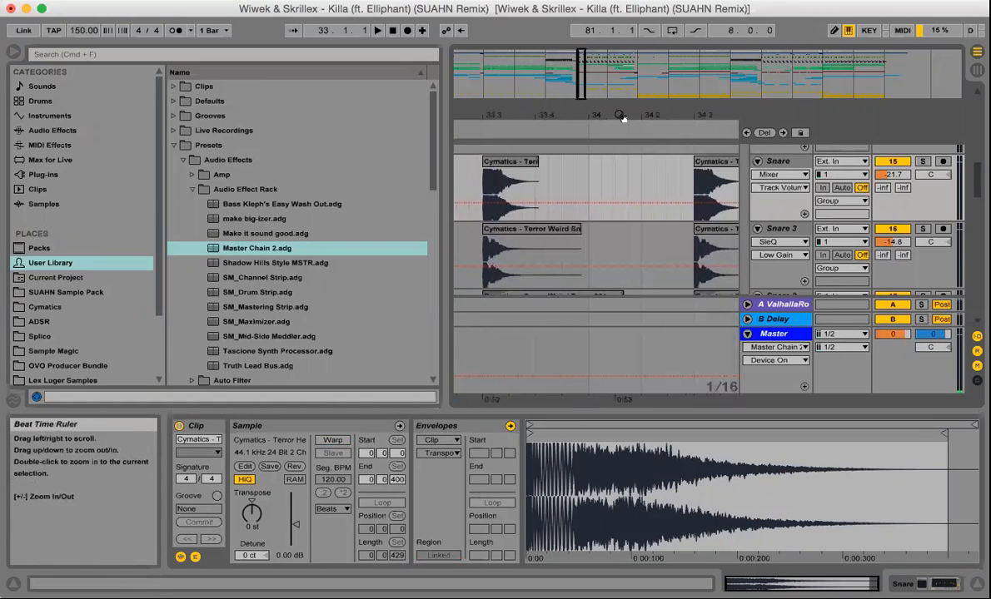
- Show the Fades envelopes on the Snare track and on both Snare 3 tracks
{"action": "left_click", "coordinate": [759, 178]}
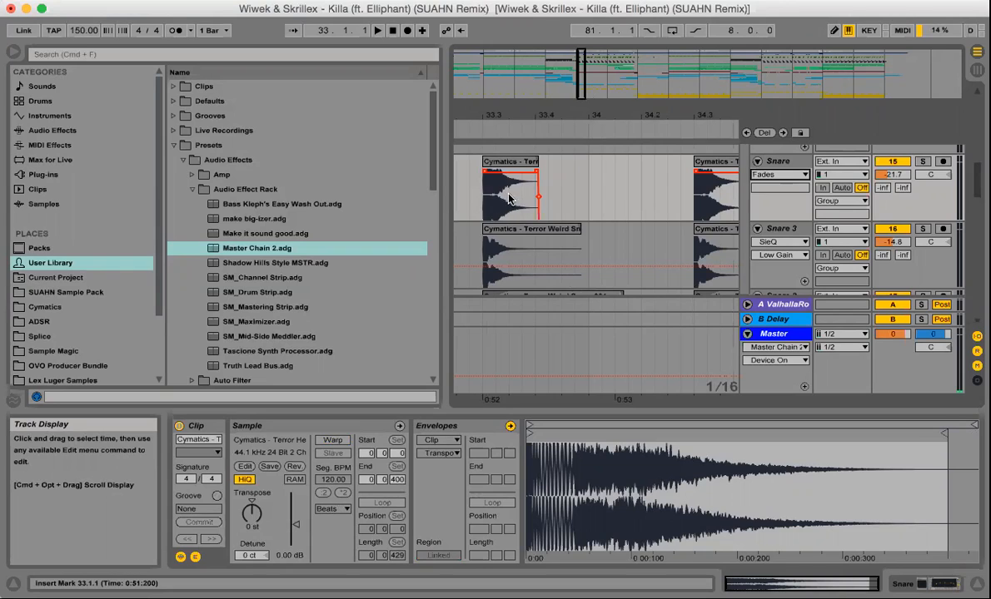
{"action": "left_click", "coordinate": [784, 242]}
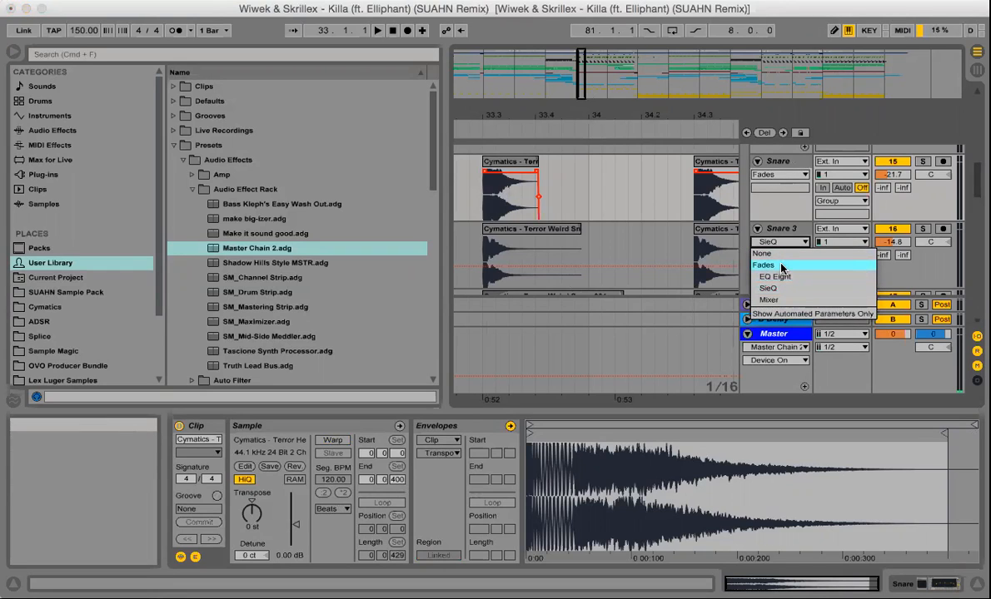
{"action": "left_click", "coordinate": [780, 266]}
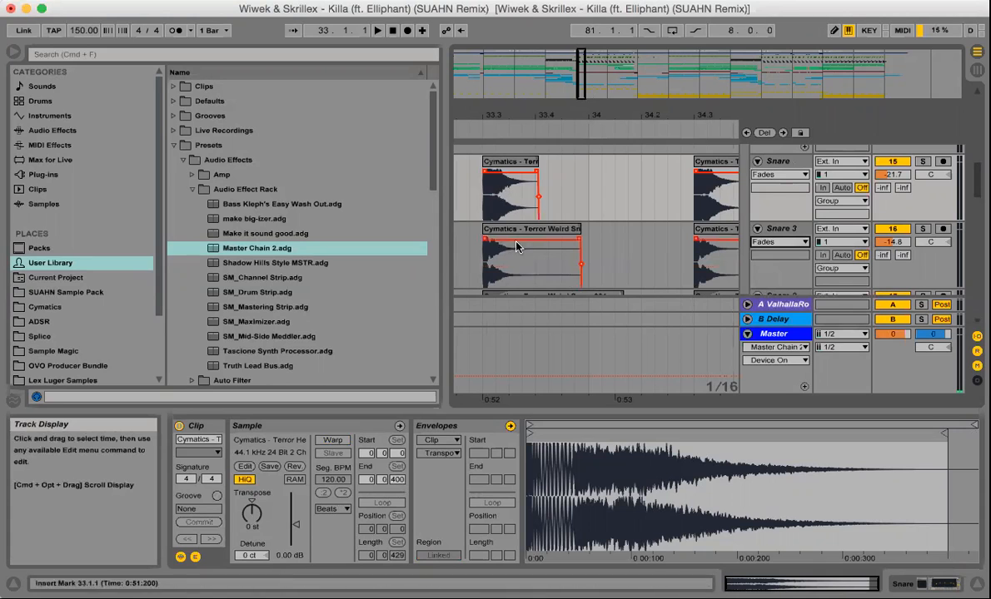
{"action": "scroll", "coordinate": [657, 243], "scroll_direction": "down", "scroll_amount": 3}
{"action": "left_click", "coordinate": [780, 248]}
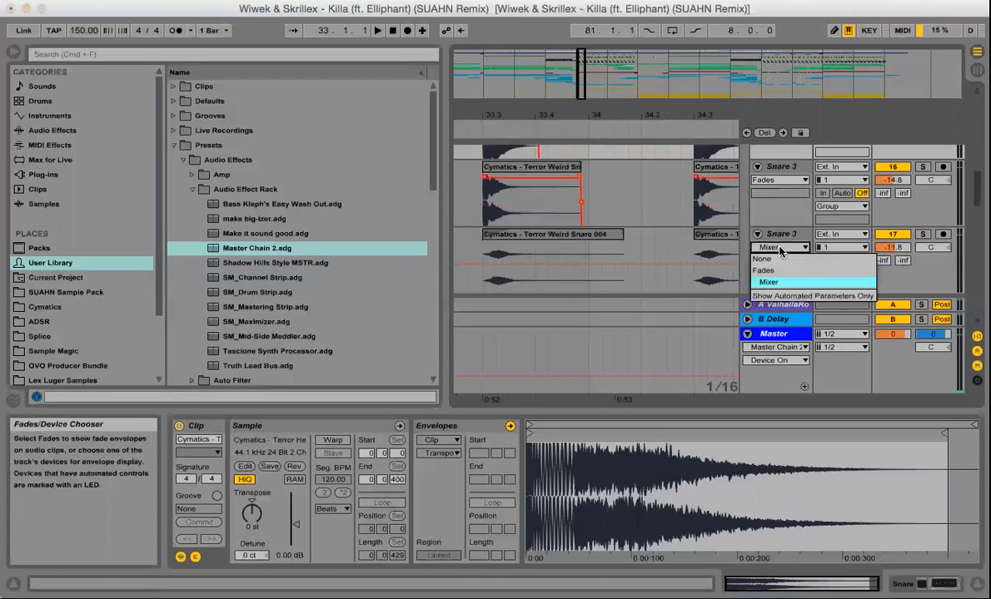
{"action": "left_click", "coordinate": [766, 271]}
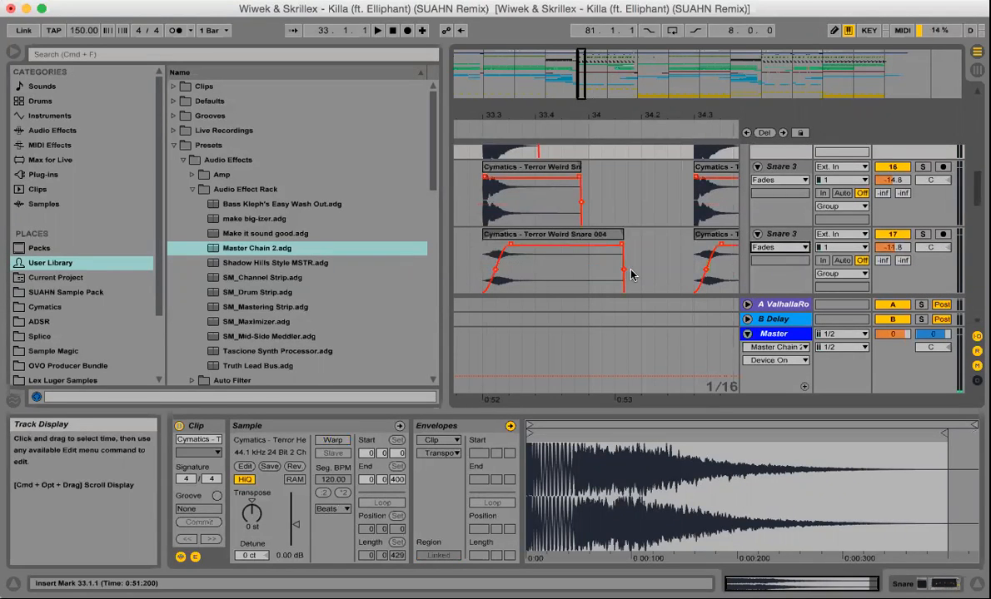
- Solo the Snare 3 track numbered 17 and audition its Terror Weird Snare 004 hit from 33.3.1
{"action": "left_click", "coordinate": [922, 233]}
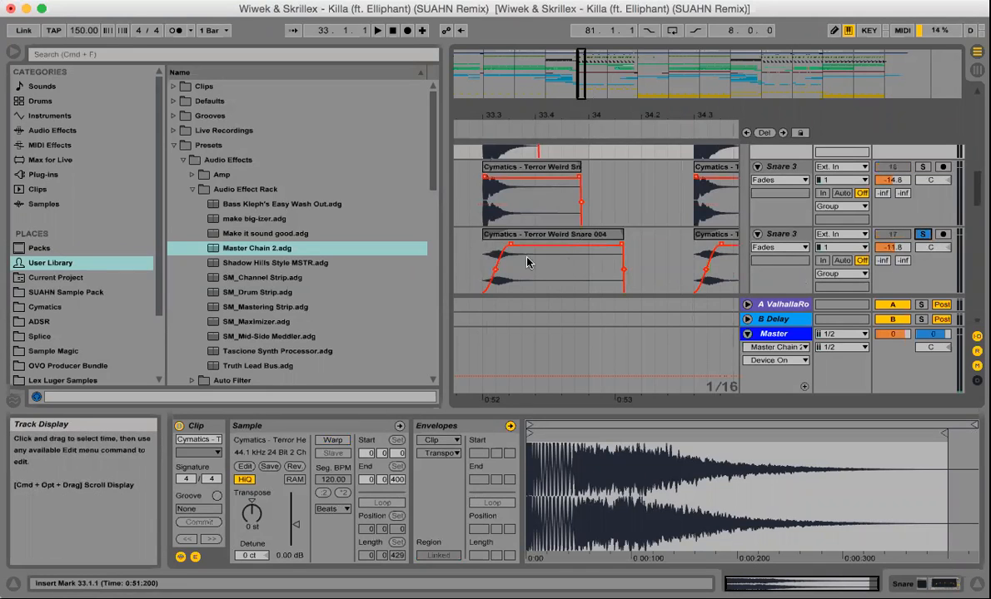
{"action": "left_click", "coordinate": [479, 261]}
{"action": "key", "text": "space"}
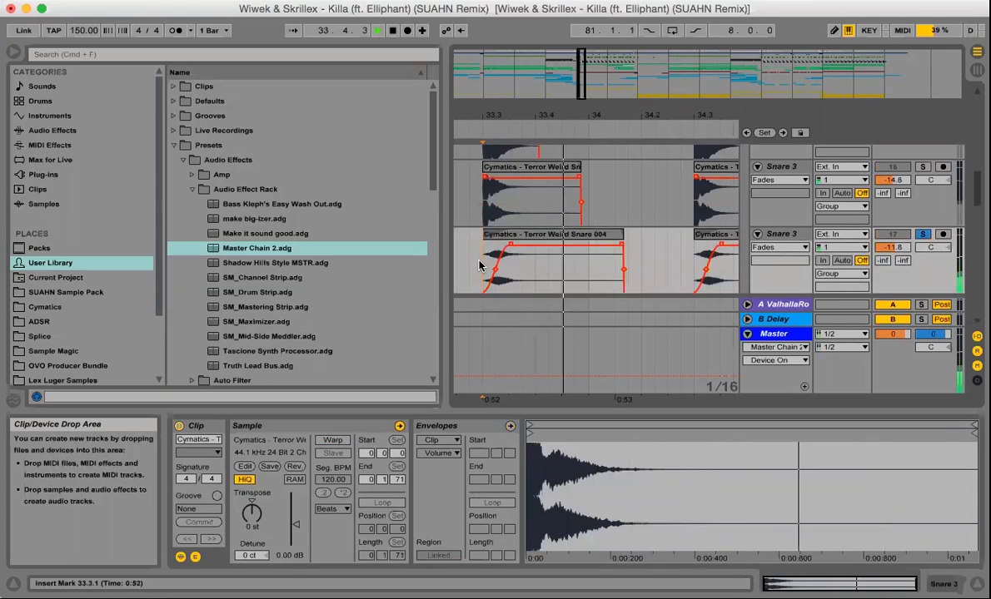
{"action": "key", "text": "space"}
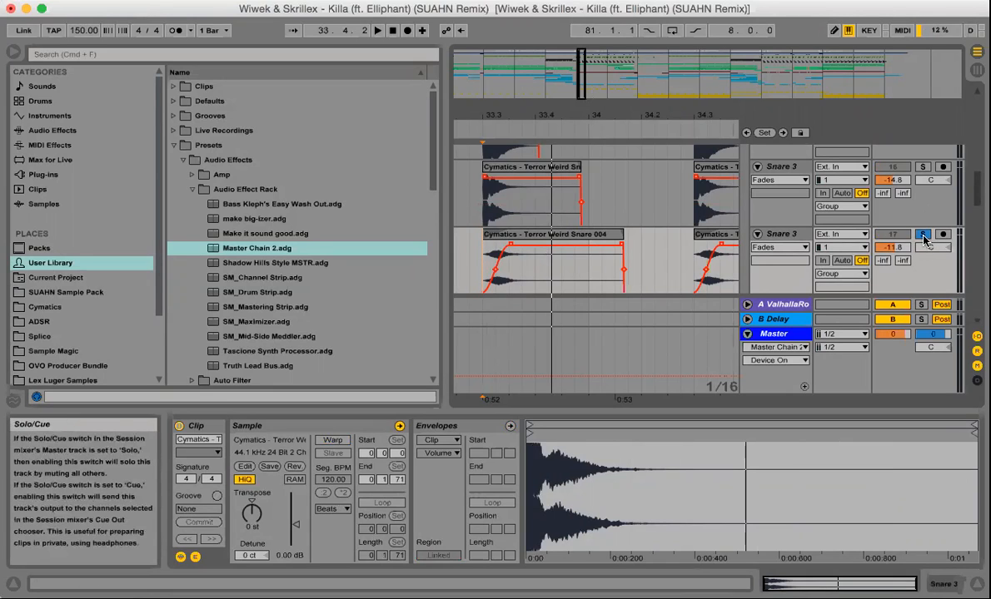
- Switch the solo to the Snare 3 track numbered 16 and audition its hit twice from 33.3.1
{"action": "left_click", "coordinate": [922, 167]}
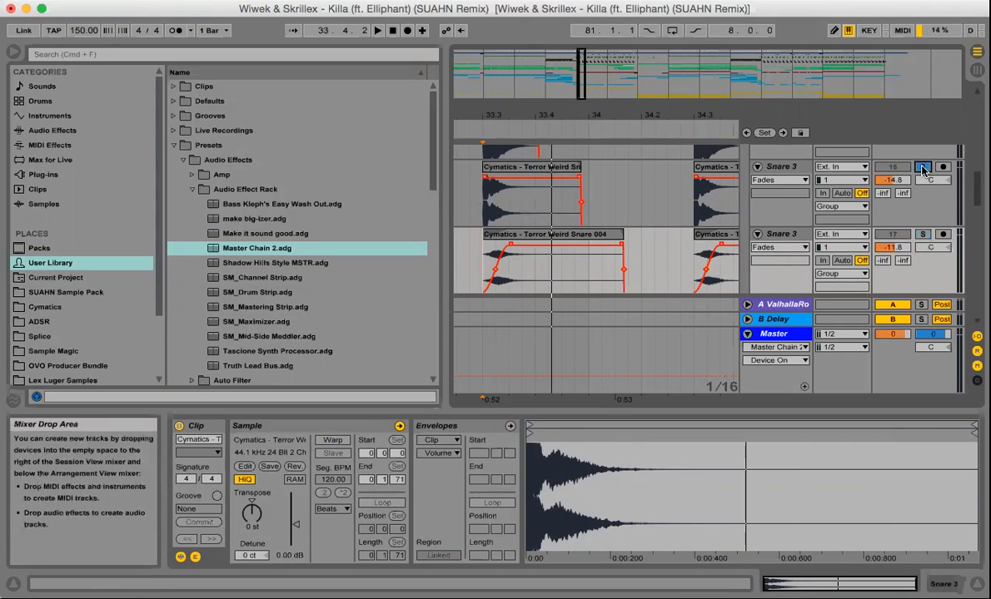
{"action": "left_click", "coordinate": [479, 211]}
{"action": "key", "text": "space"}
{"action": "key", "text": "space"}
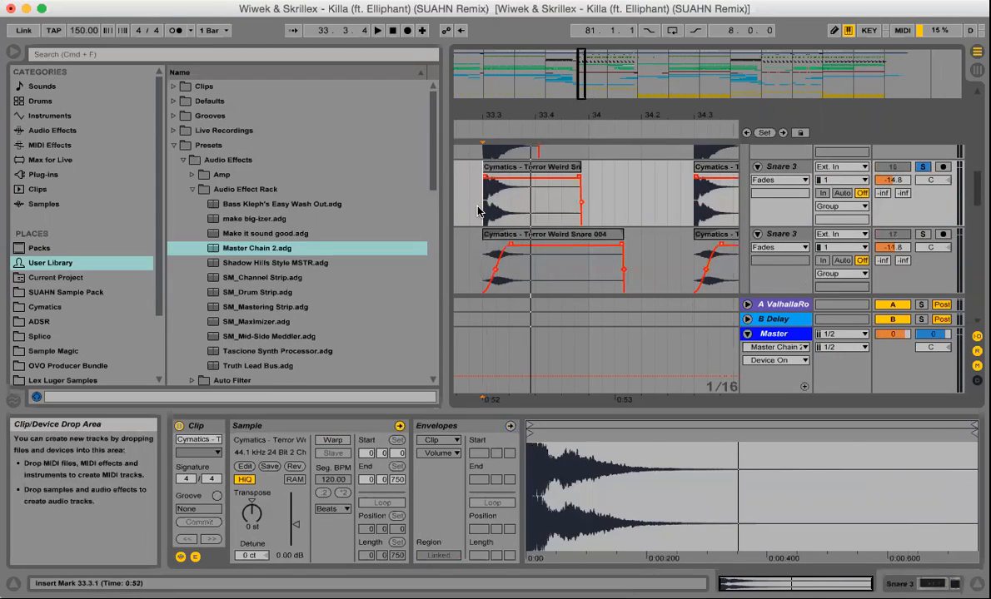
{"action": "key", "text": "space"}
{"action": "key", "text": "space"}
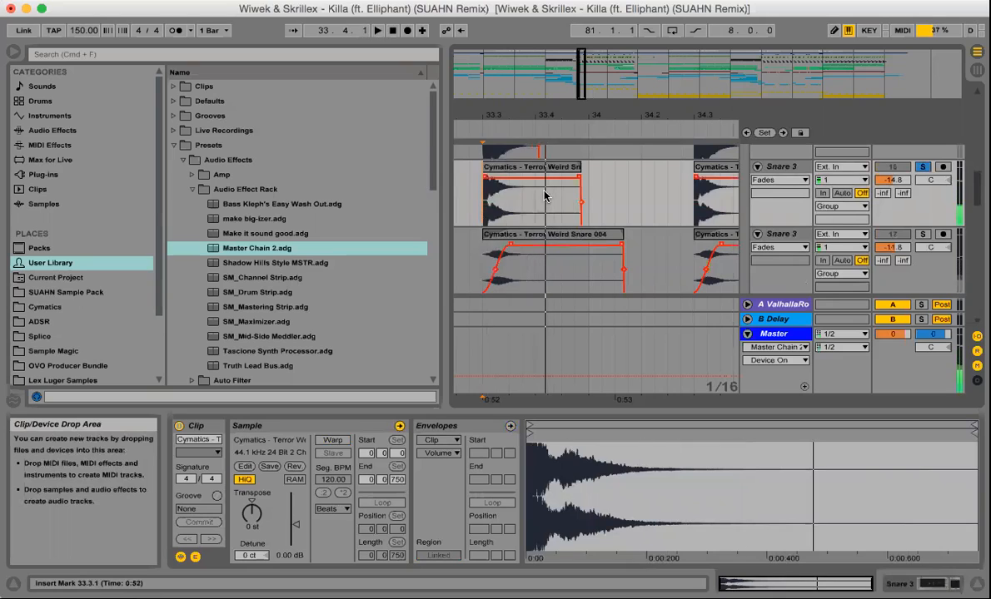
- Solo the Snare track and audition its first Drop 1 hit twice from 33.3.1
{"action": "scroll", "coordinate": [630, 195], "scroll_direction": "up", "scroll_amount": 3}
{"action": "left_click", "coordinate": [923, 193]}
{"action": "key", "text": "space"}
{"action": "key", "text": "space"}
{"action": "key", "text": "space"}
{"action": "key", "text": "space"}
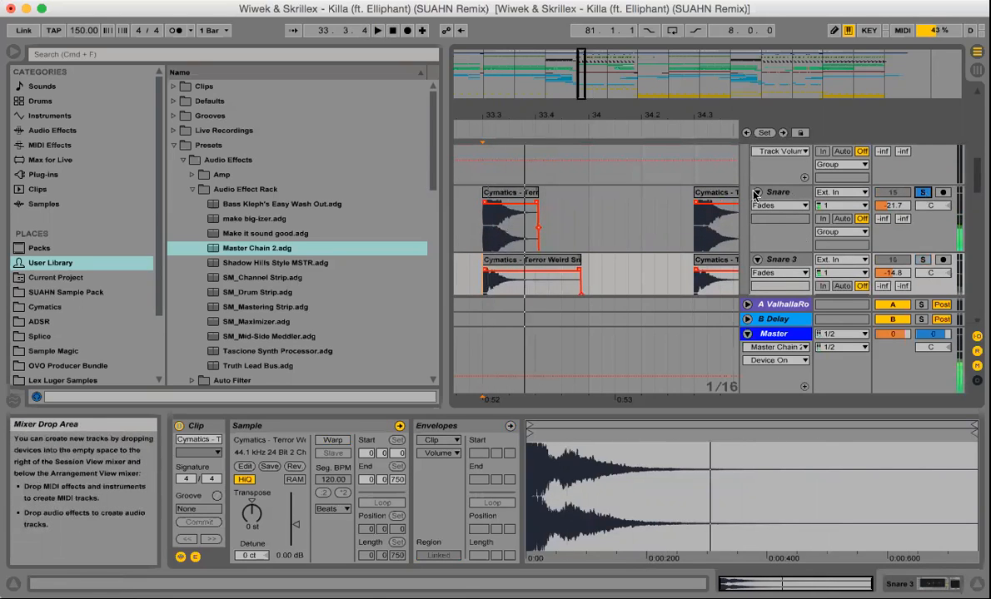
- Solo the Snare and both Snare 3 tracks together, audition the layered hit from 33.3.1, and turn the solos off
{"action": "scroll", "coordinate": [657, 204], "scroll_direction": "down", "scroll_amount": 1}
{"action": "left_click", "coordinate": [922, 244]}
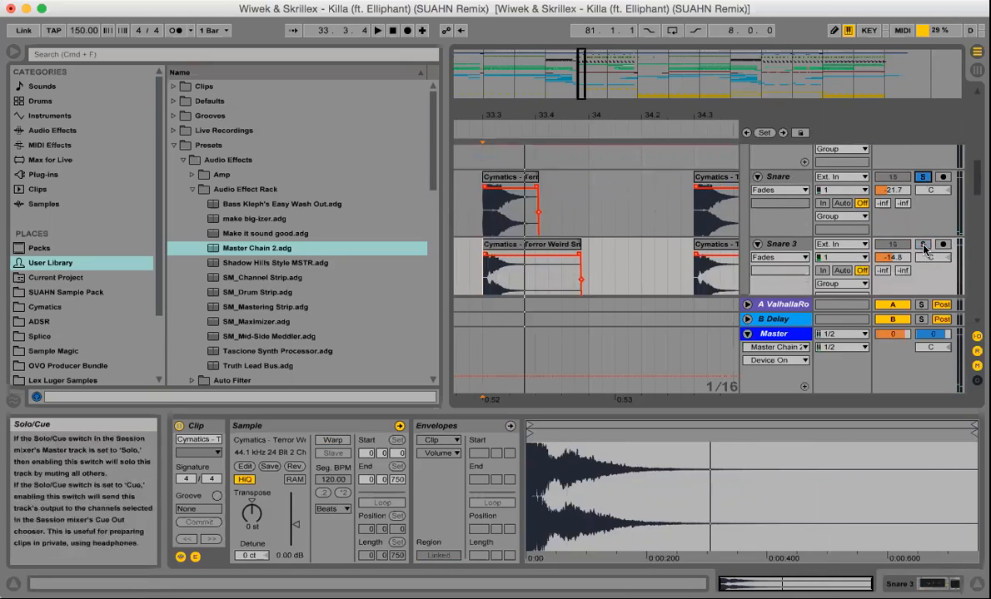
{"action": "scroll", "coordinate": [923, 250], "scroll_direction": "down", "scroll_amount": 1}
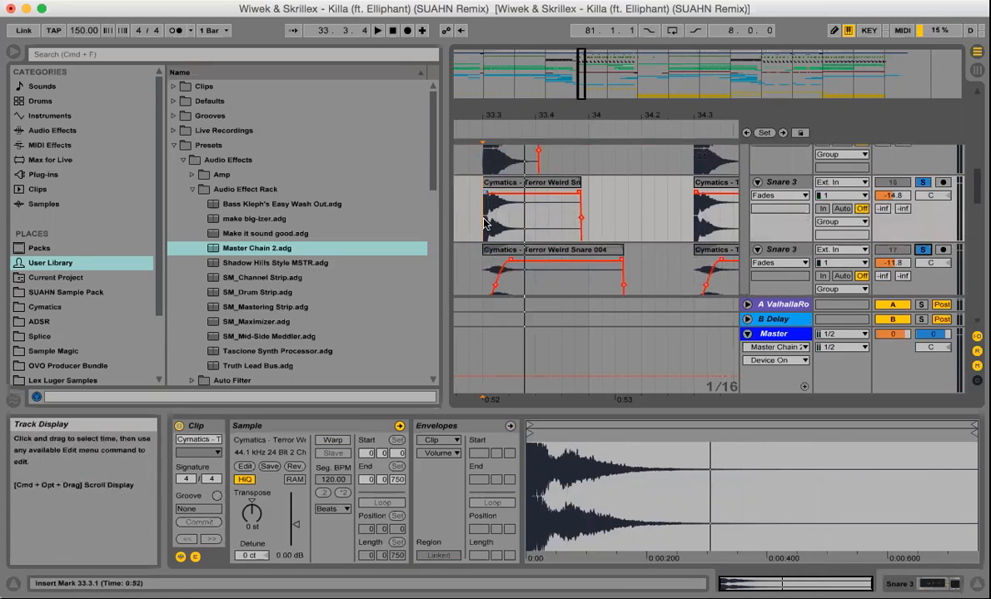
{"action": "key", "text": "space"}
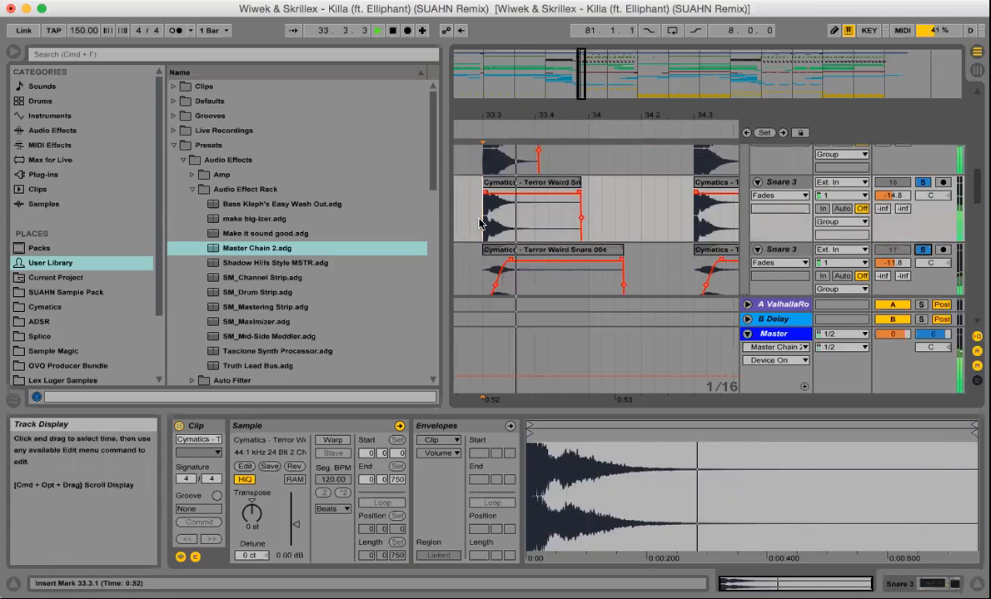
{"action": "key", "text": "space"}
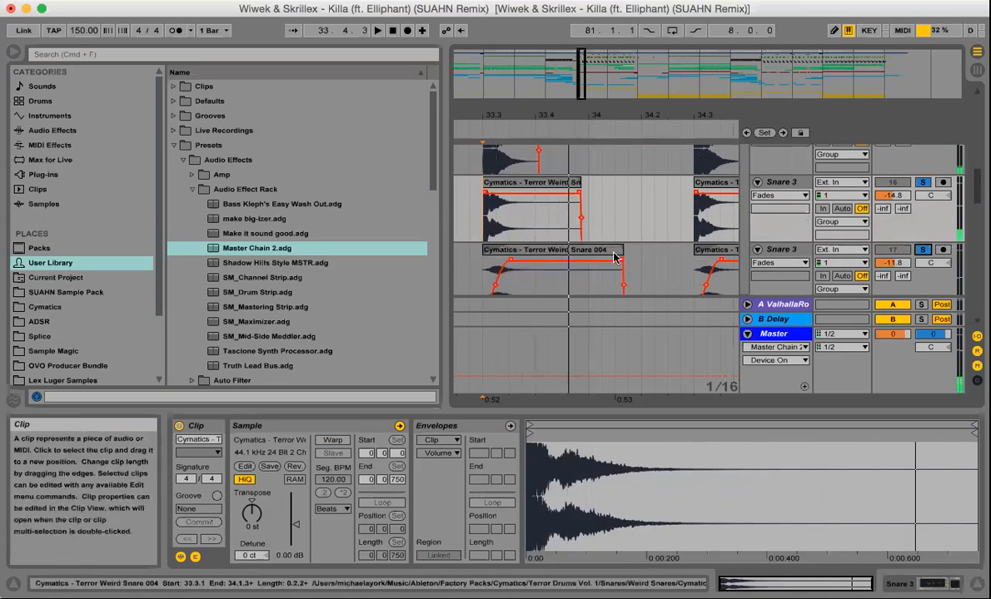
{"action": "left_click", "coordinate": [923, 184]}
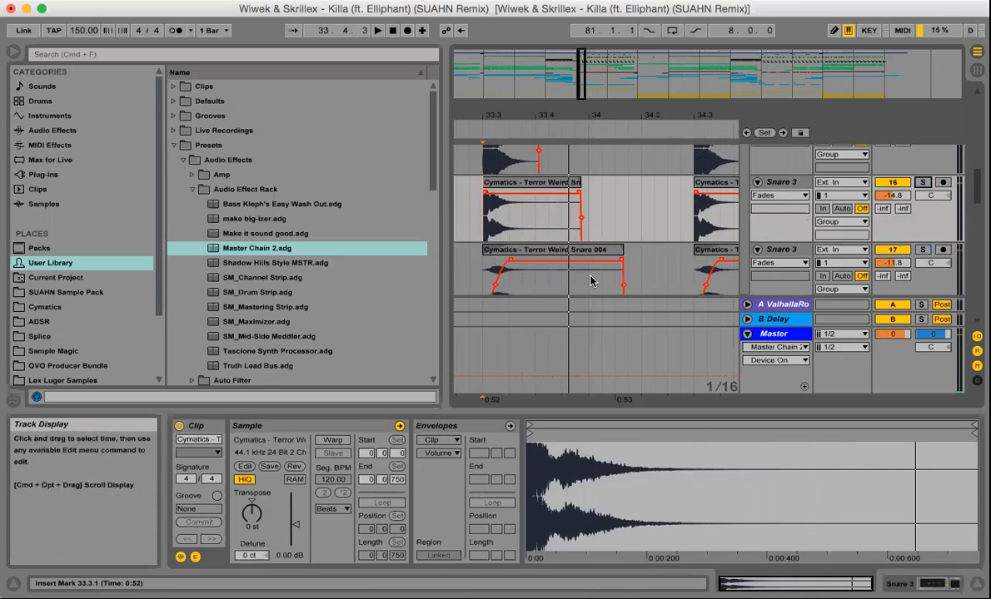
- Return to the Kick group and place the insert marker at 33.4.1 on the Drop Kick track's Cymatics - Kick 1 clip
{"action": "scroll", "coordinate": [626, 222], "scroll_direction": "up", "scroll_amount": 1}
{"action": "scroll", "coordinate": [626, 224], "scroll_direction": "up", "scroll_amount": 2}
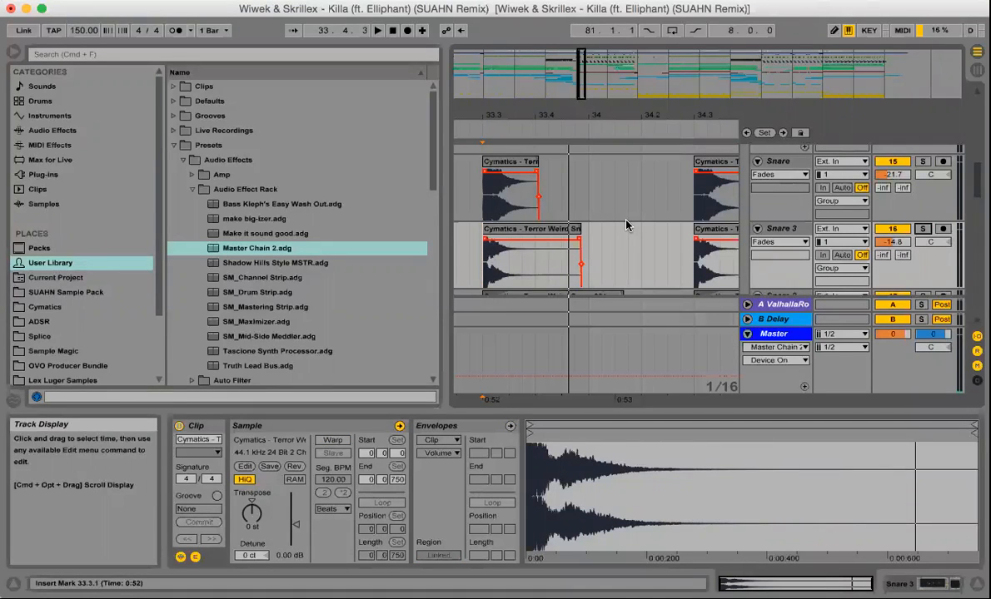
{"action": "scroll", "coordinate": [626, 224], "scroll_direction": "up", "scroll_amount": 5}
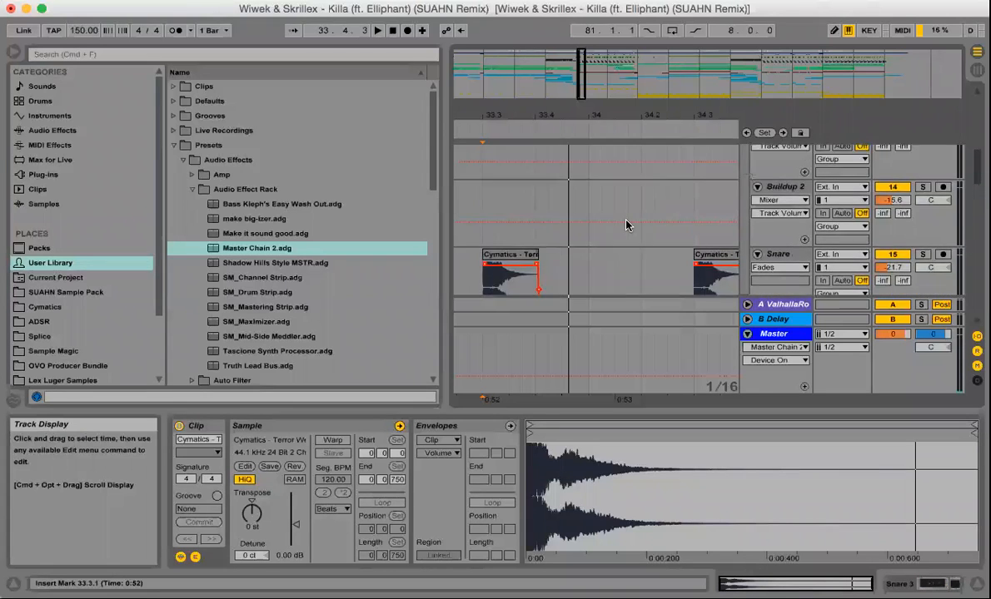
{"action": "scroll", "coordinate": [626, 225], "scroll_direction": "up", "scroll_amount": 5}
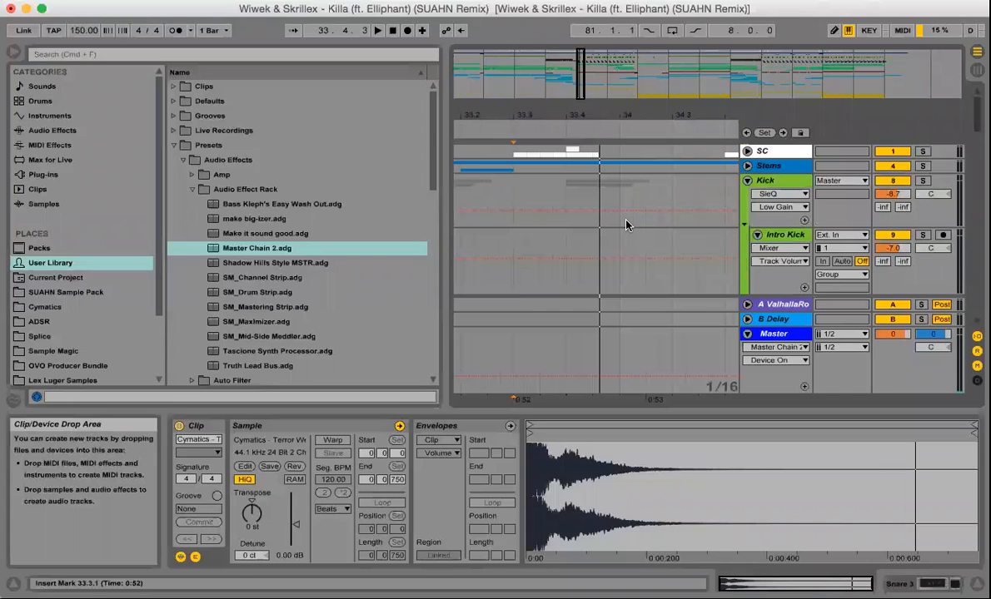
{"action": "scroll", "coordinate": [626, 225], "scroll_direction": "down", "scroll_amount": 8}
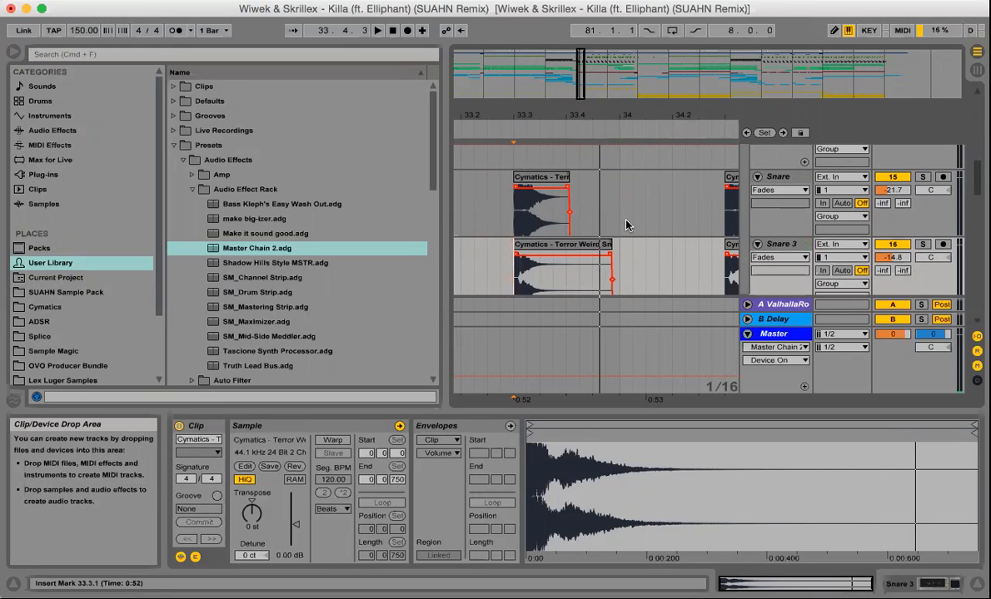
{"action": "scroll", "coordinate": [626, 225], "scroll_direction": "up", "scroll_amount": 5}
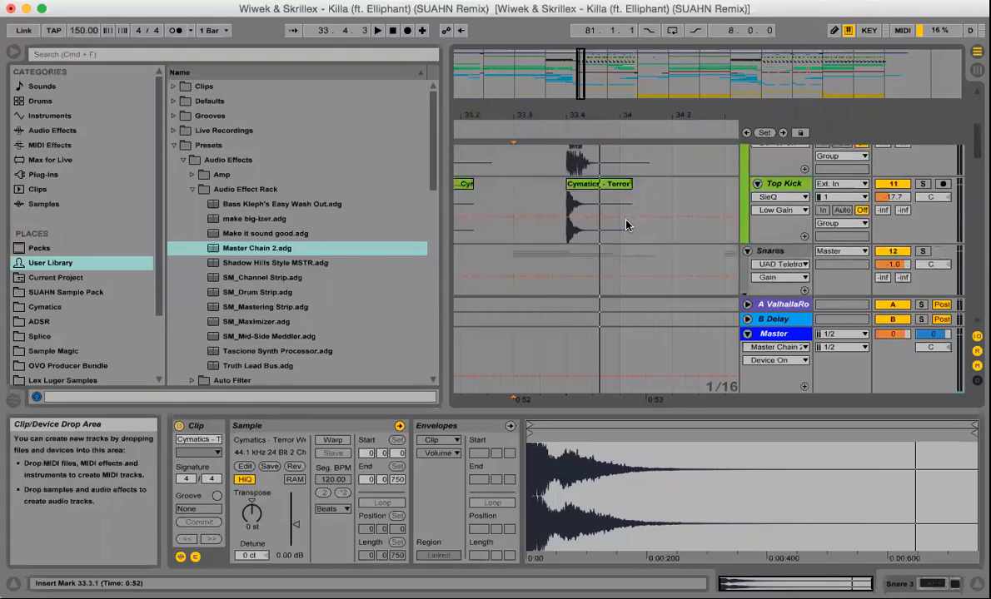
{"action": "left_click", "coordinate": [568, 171]}
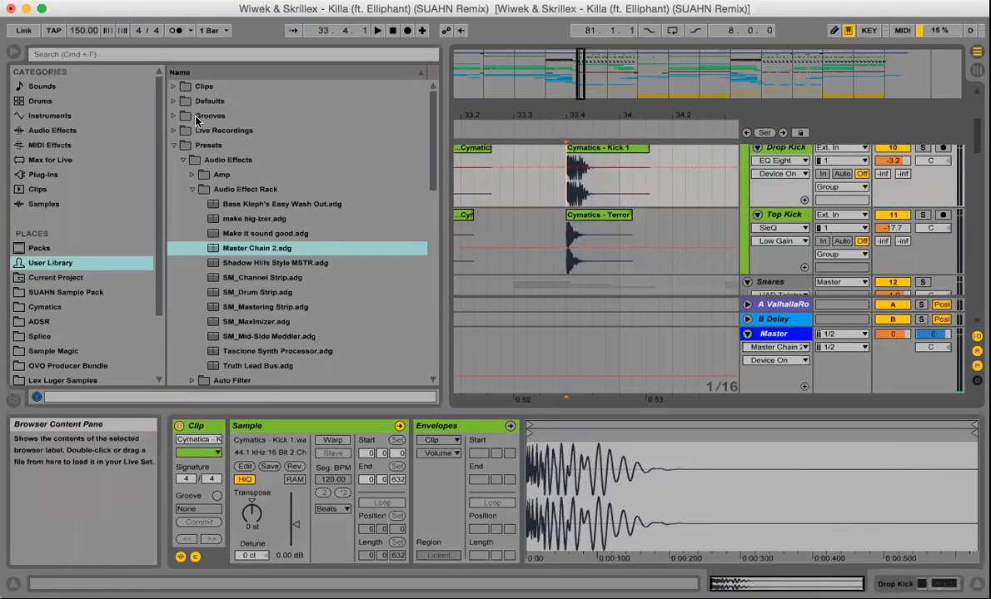
- Add a Spectrum audio effect after the EQ Eight on the Drop Kick track
{"action": "left_click", "coordinate": [52, 130]}
{"action": "scroll", "coordinate": [292, 258], "scroll_direction": "down", "scroll_amount": 15}
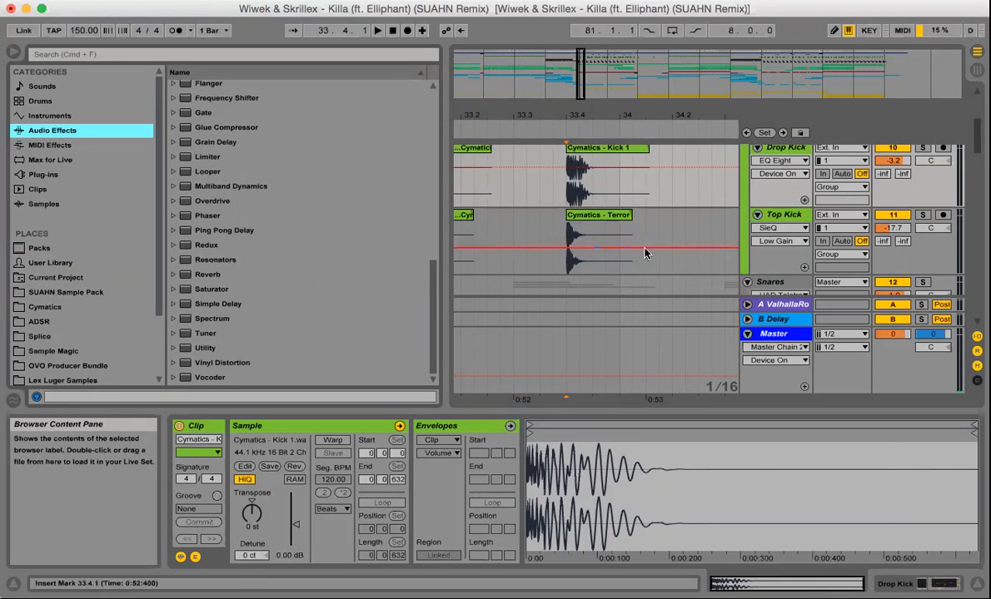
{"action": "left_click", "coordinate": [569, 200]}
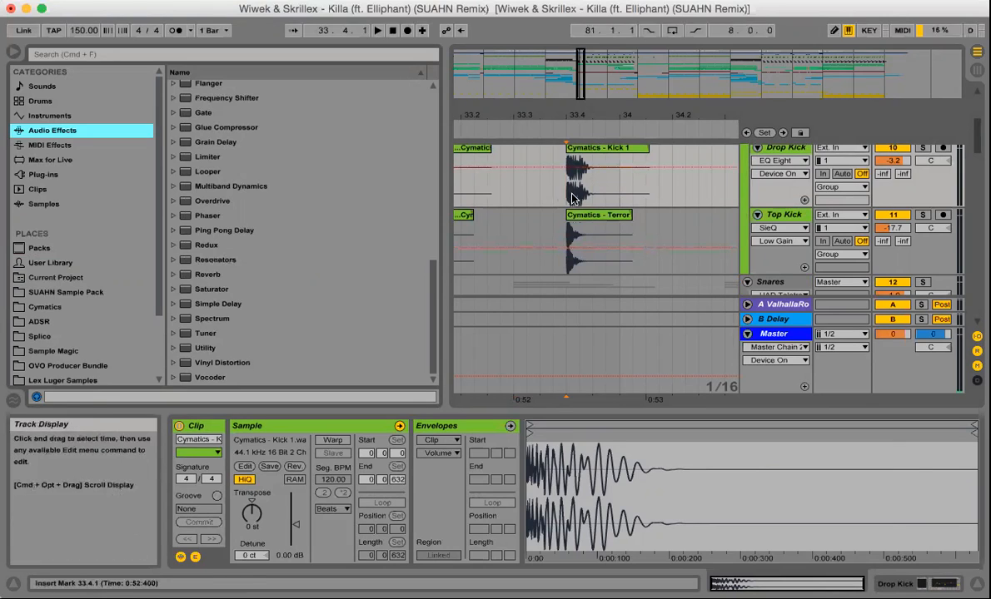
{"action": "left_click", "coordinate": [215, 320]}
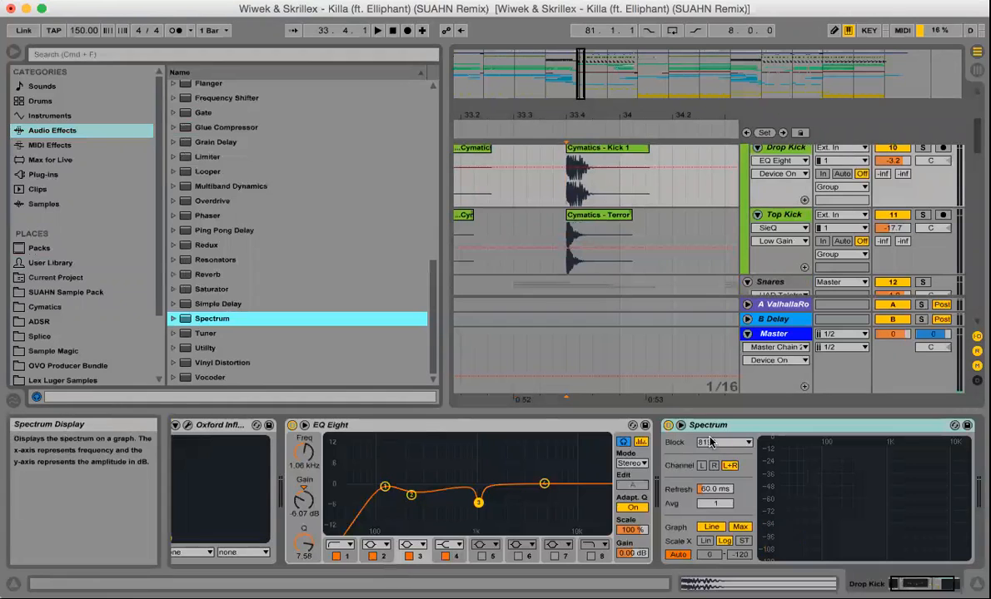
- Enlarge the Spectrum display, play the Drop Kick hit from 33.4.1 to examine its frequencies, and shrink the display again
{"action": "left_click", "coordinate": [679, 427]}
{"action": "key", "text": "space"}
{"action": "key", "text": "space"}
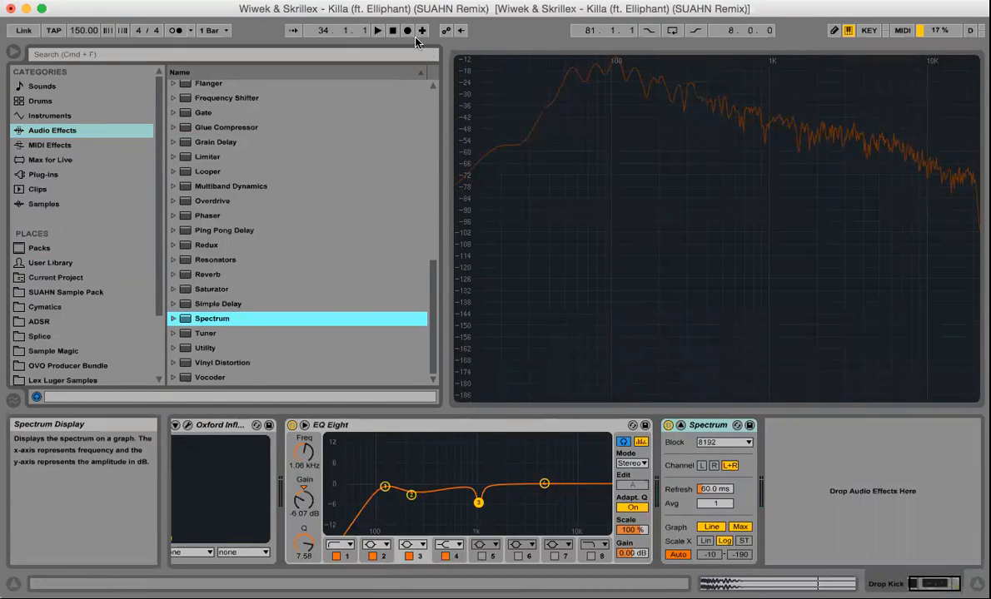
{"action": "left_click", "coordinate": [680, 427]}
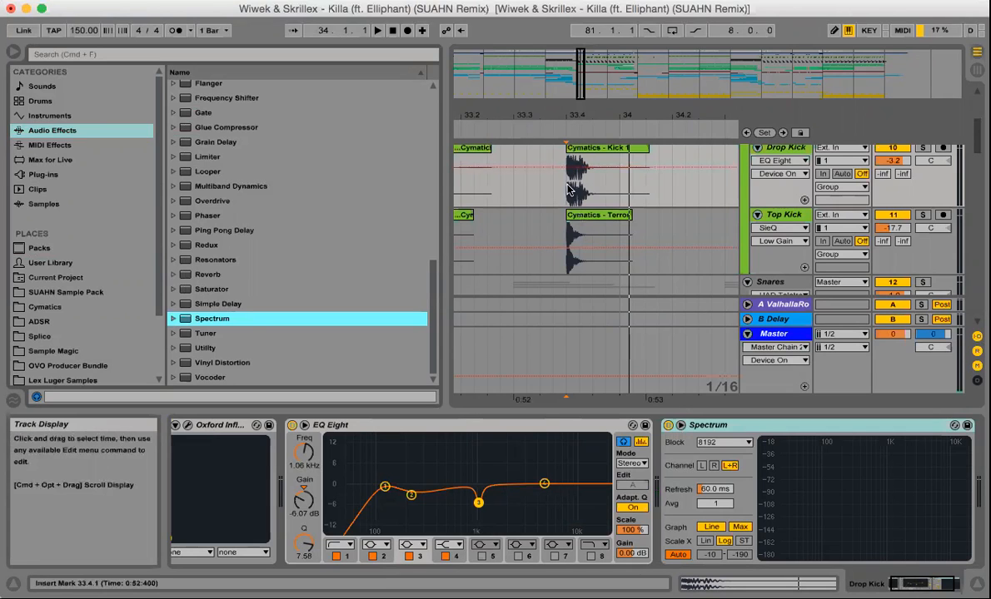
- Place the insert marker at 33.4.1 on the Top Kick track's Cymatics - Terror clip and solo that track
{"action": "left_click", "coordinate": [564, 231]}
{"action": "left_click", "coordinate": [564, 230]}
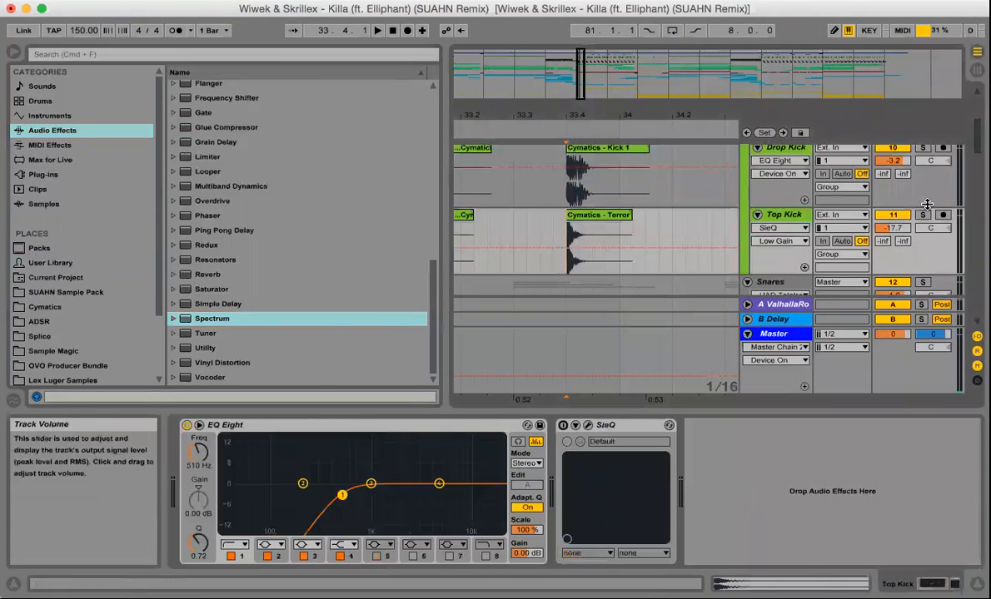
{"action": "left_click", "coordinate": [922, 216]}
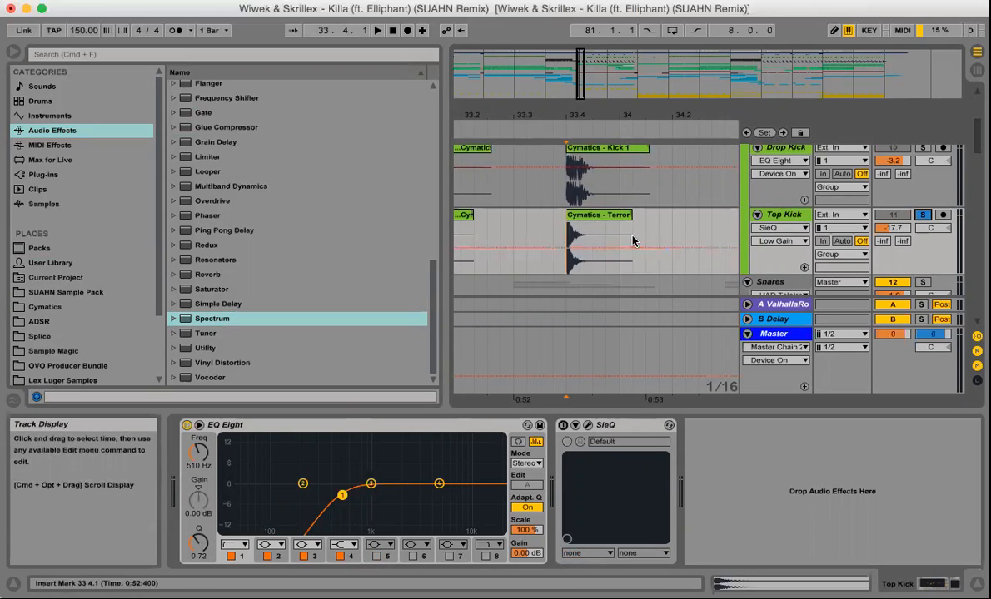
- Open the Drop Kick track's Cymatics - Kick 1 clip and point out its Transpose control, leaving it at 0 st
{"action": "scroll", "coordinate": [649, 246], "scroll_direction": "up", "scroll_amount": 3}
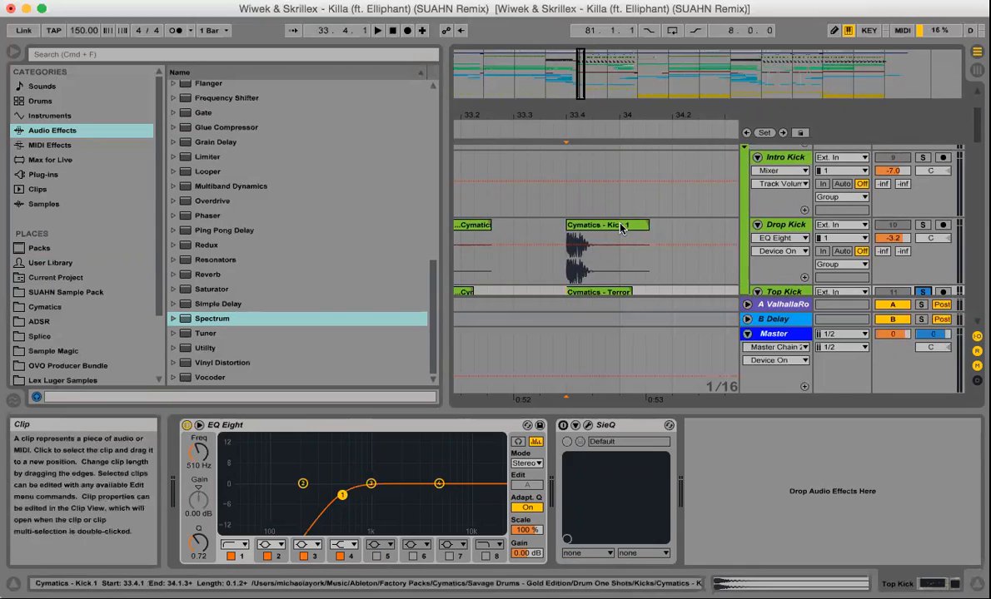
{"action": "double_click", "coordinate": [620, 228]}
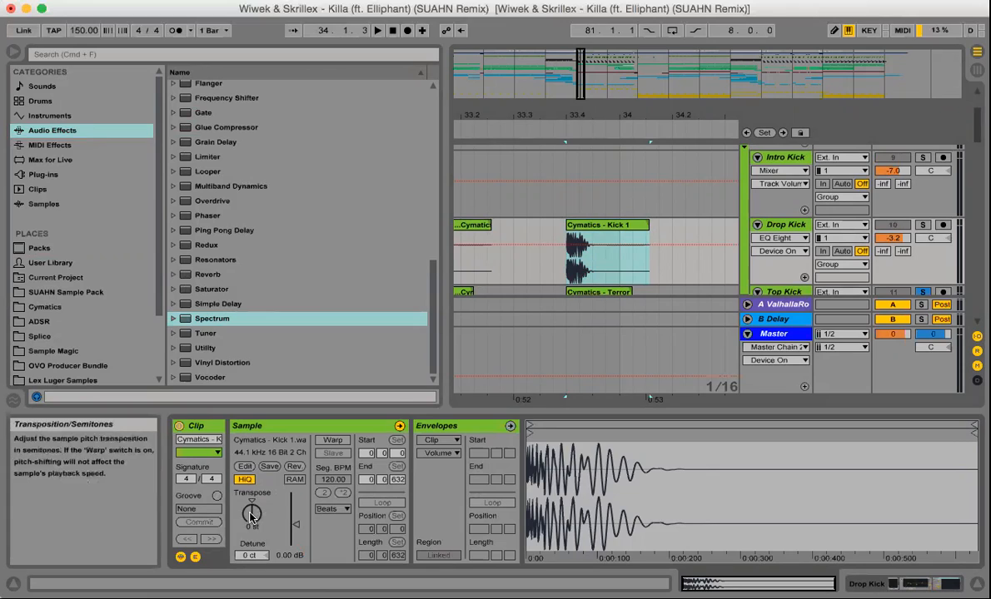
{"action": "mouse_move", "coordinate": [252, 512]}
{"action": "left_mouse_down"}
{"action": "mouse_move", "coordinate": [251, 487]}
{"action": "mouse_move", "coordinate": [251, 512]}
{"action": "left_mouse_up"}
{"action": "left_click_drag", "start_coordinate": [251, 512], "coordinate": [251, 512]}
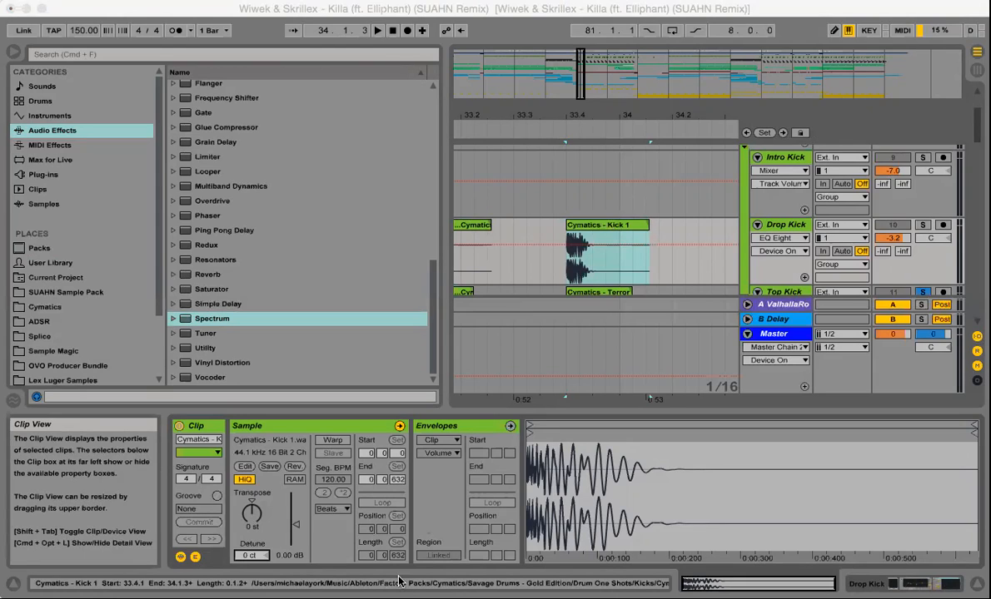
{"action": "left_click", "coordinate": [22, 13]}
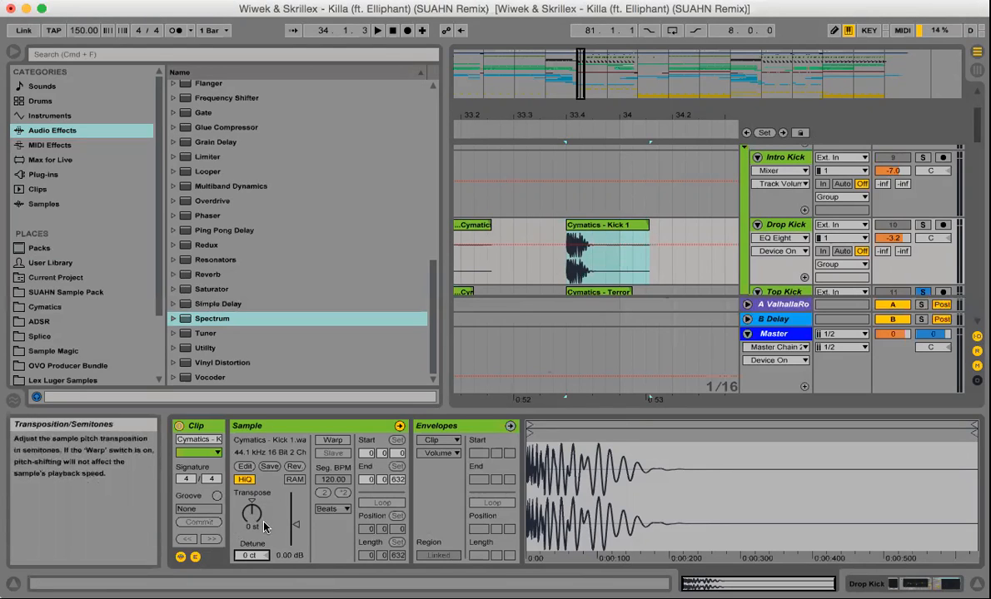
- Solo the Drop Kick track, audition its hit from 33.4.1, and turn the solo off
{"action": "left_click", "coordinate": [565, 252]}
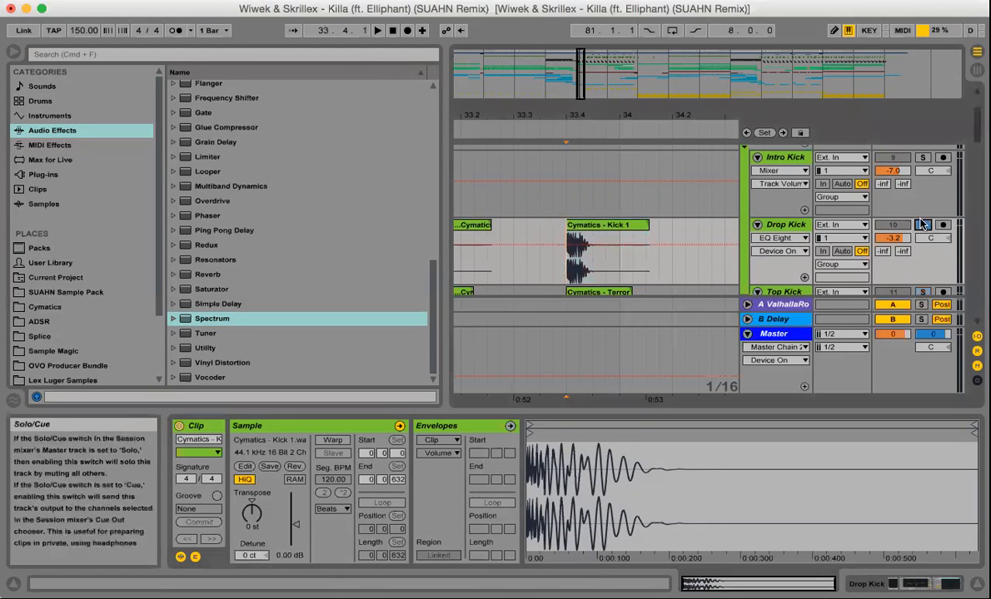
{"action": "key", "text": "space"}
{"action": "key", "text": "space"}
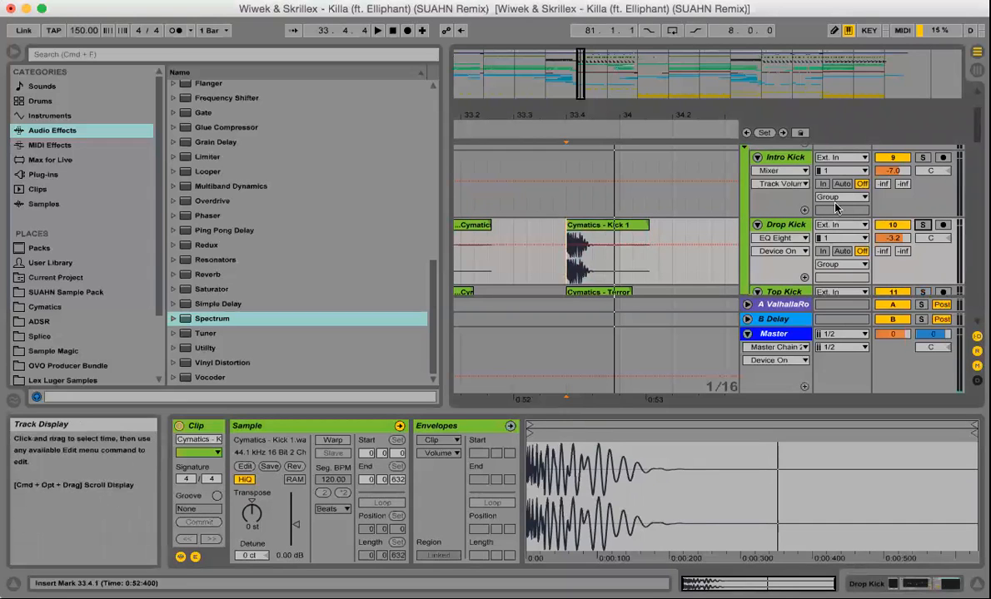
- Show the Drop Kick track's devices and play its hit from 33.4.1 several times to examine the Spectrum graph
{"action": "double_click", "coordinate": [794, 225]}
{"action": "key", "text": "space"}
{"action": "key", "text": "space"}
{"action": "key", "text": "space"}
{"action": "key", "text": "space"}
{"action": "key", "text": "space"}
{"action": "key", "text": "space"}
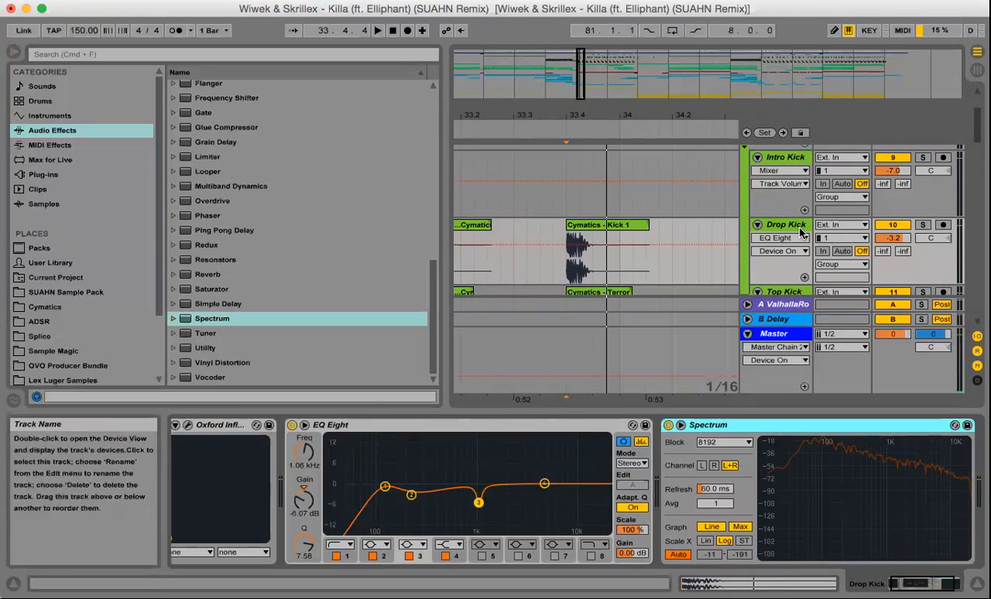
- Look through the SUAHN Sample Pack's Drum Loops and Drums One Shots folders, including the Kicks samples, and collapse them again
{"action": "scroll", "coordinate": [800, 233], "scroll_direction": "down", "scroll_amount": 2}
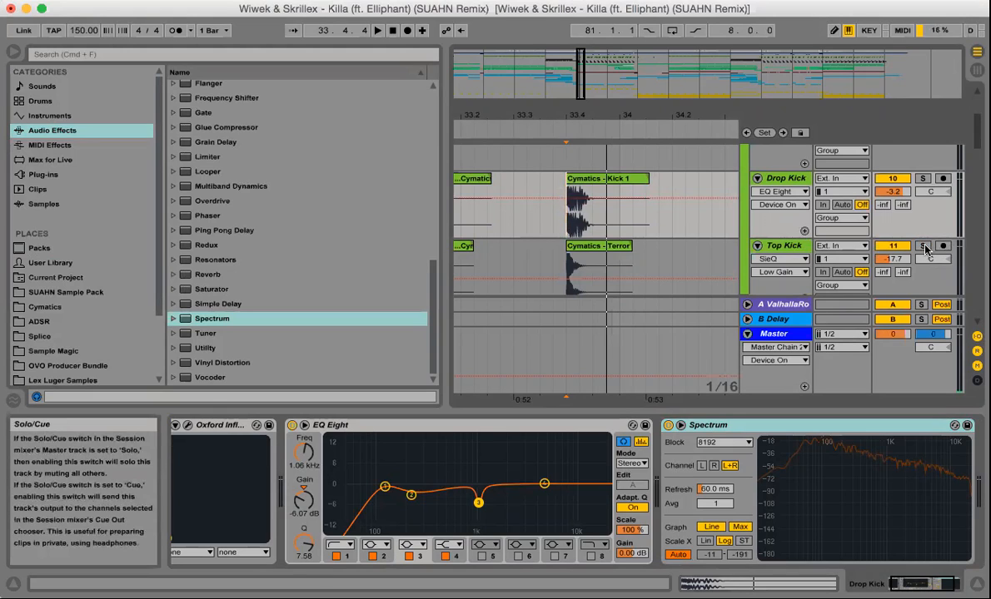
{"action": "left_click", "coordinate": [604, 191]}
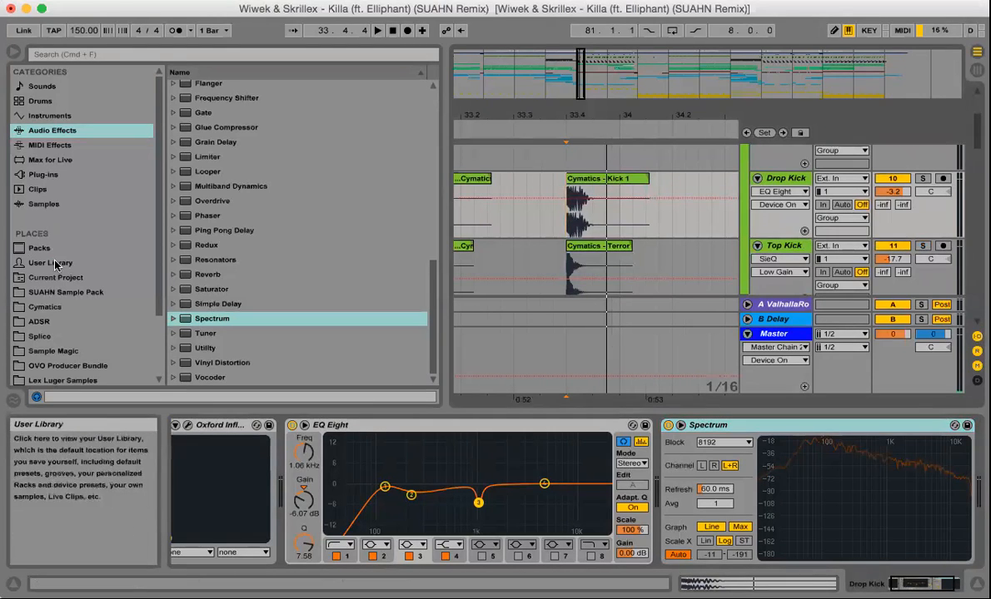
{"action": "left_click", "coordinate": [63, 292]}
{"action": "left_click", "coordinate": [173, 102]}
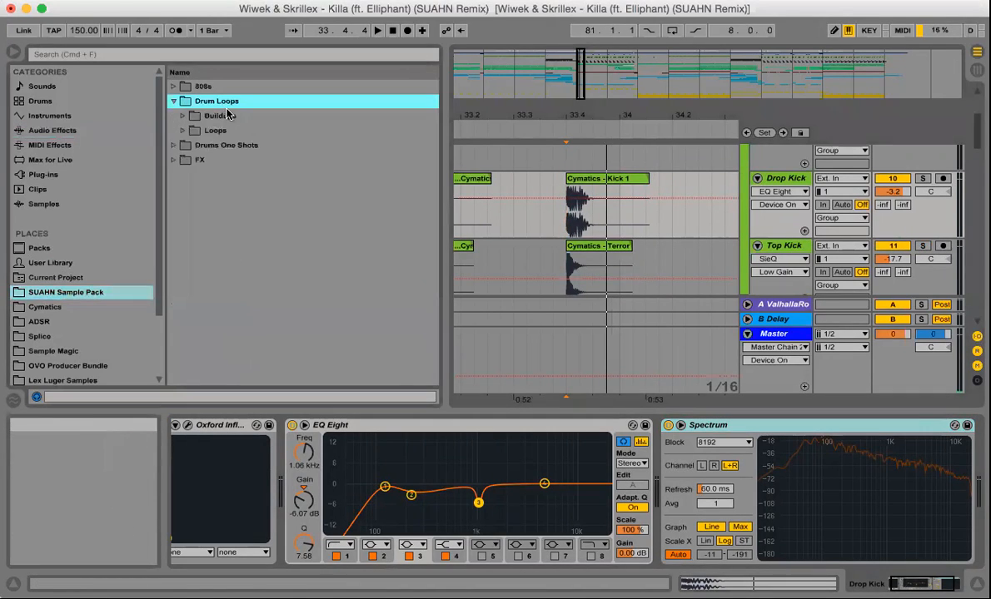
{"action": "left_click", "coordinate": [174, 145]}
{"action": "left_click", "coordinate": [181, 175]}
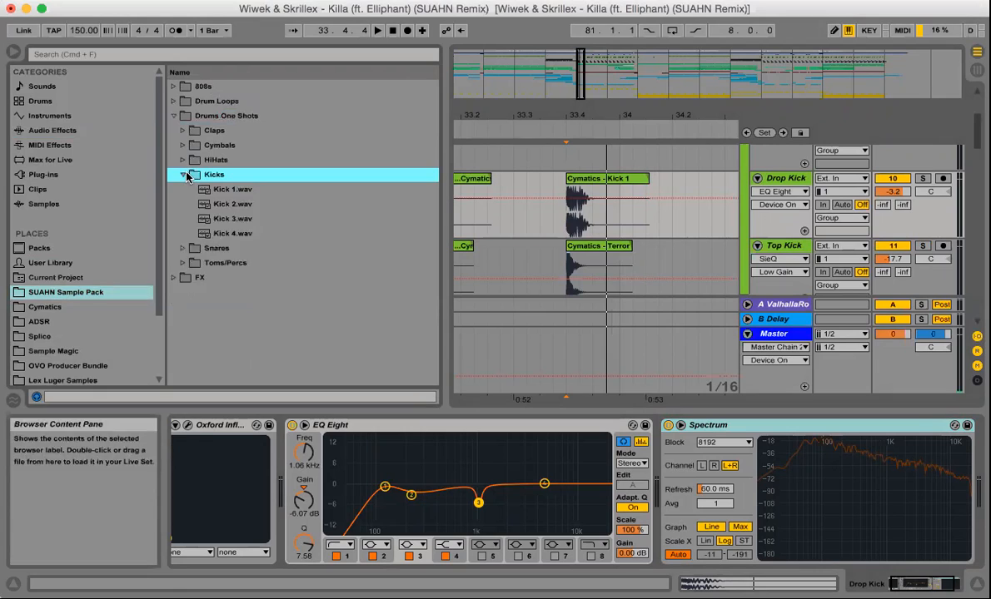
{"action": "left_click", "coordinate": [183, 175]}
{"action": "left_click", "coordinate": [173, 116]}
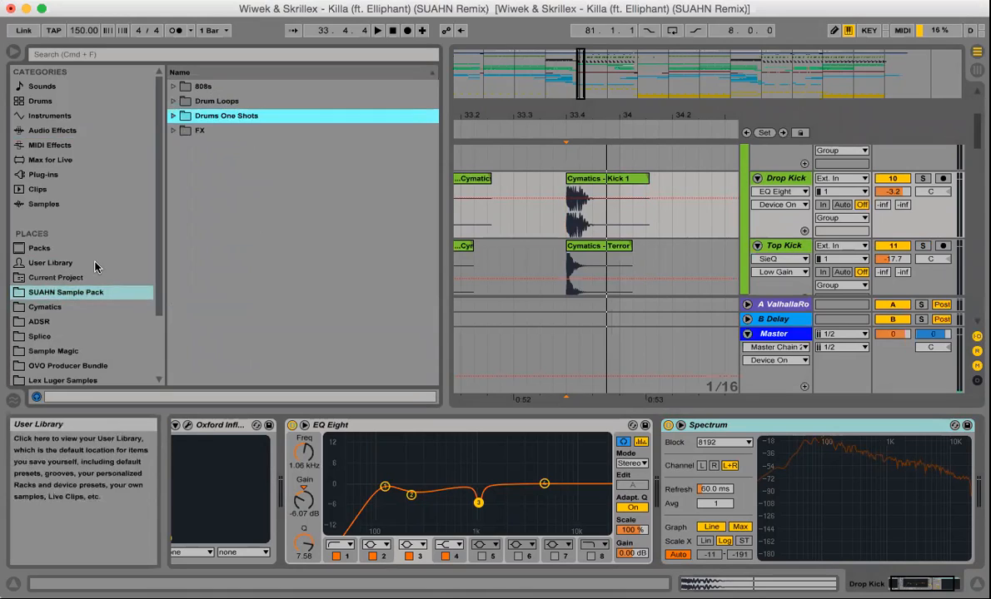
{"action": "left_click", "coordinate": [173, 116]}
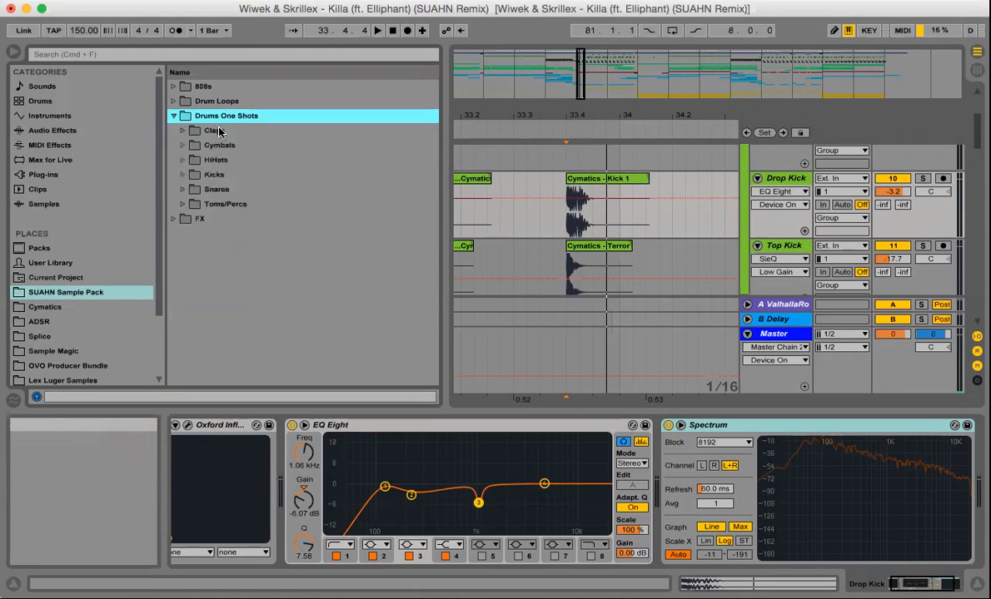
{"action": "left_click", "coordinate": [184, 176]}
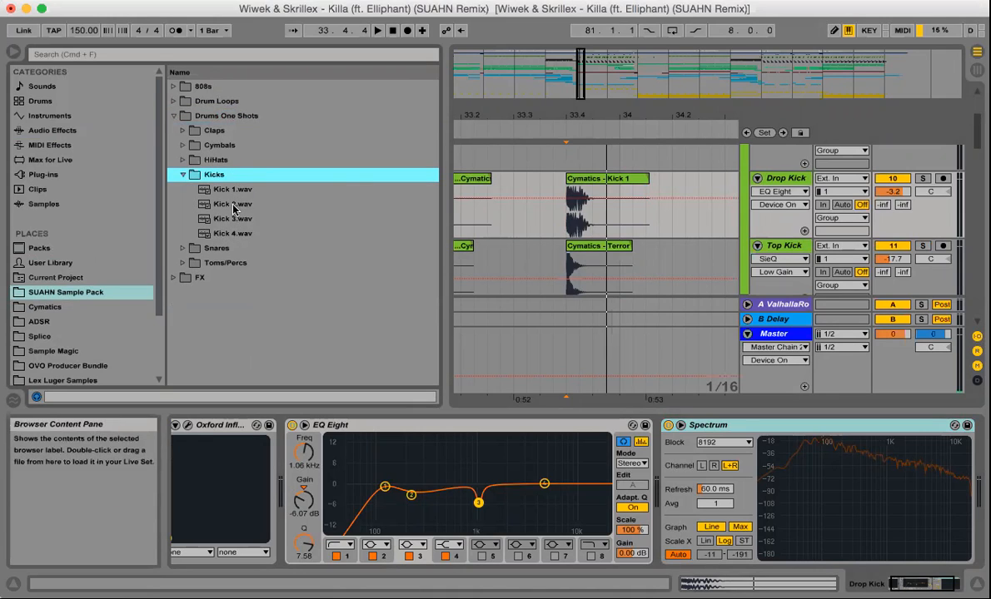
{"action": "left_click", "coordinate": [183, 175]}
{"action": "left_click", "coordinate": [174, 116]}
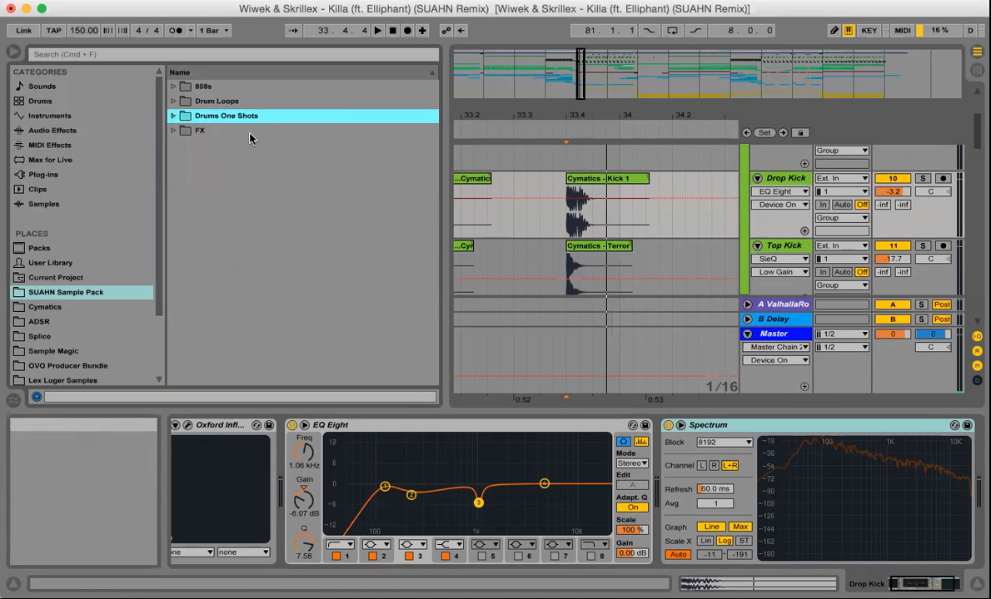
- Solo the Top Kick track, audition its hit from 33.4.1, and turn the solo off
{"action": "left_click", "coordinate": [568, 267]}
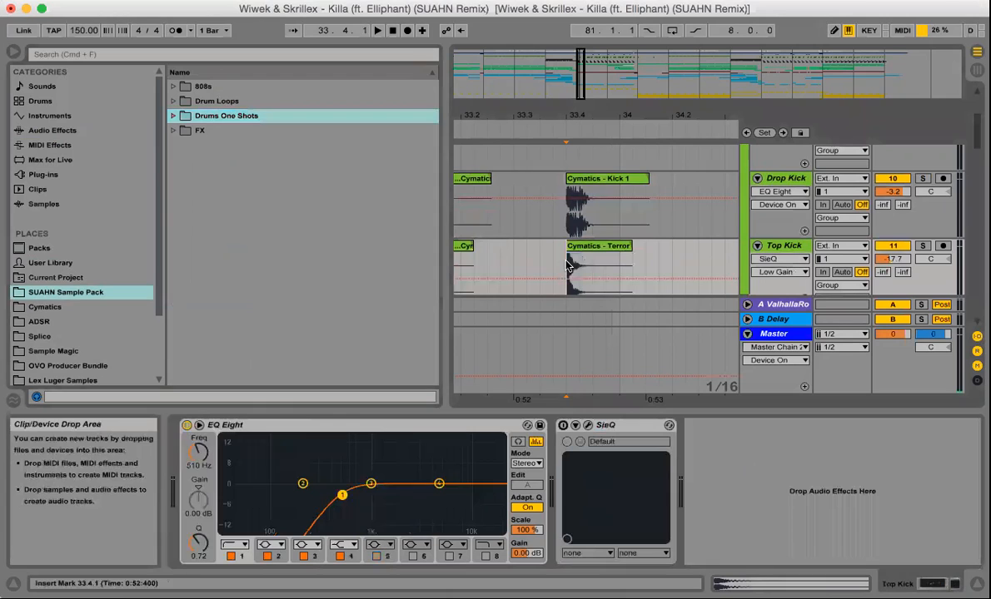
{"action": "left_click", "coordinate": [922, 247]}
{"action": "key", "text": "space"}
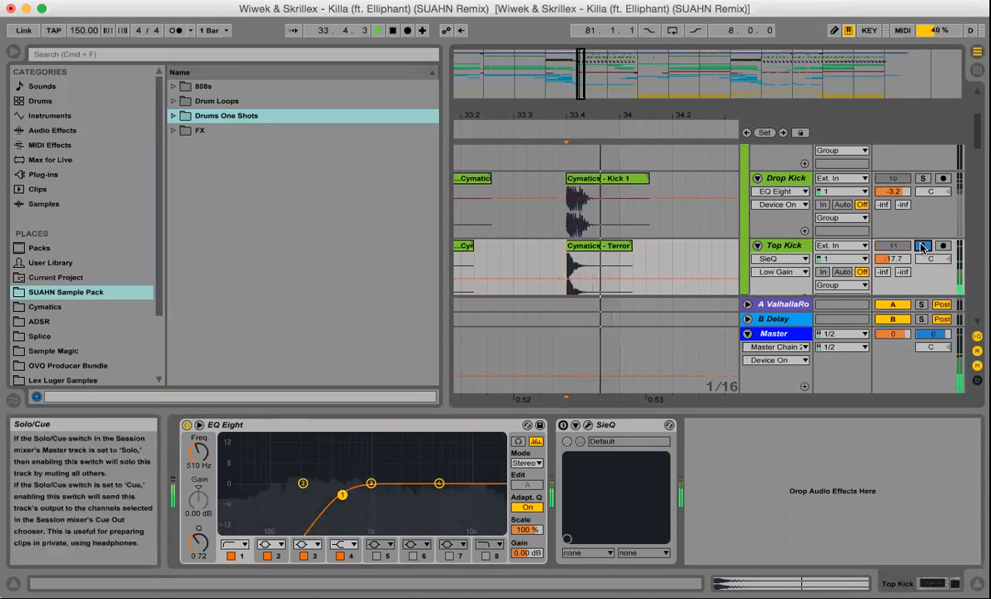
{"action": "left_click", "coordinate": [921, 248]}
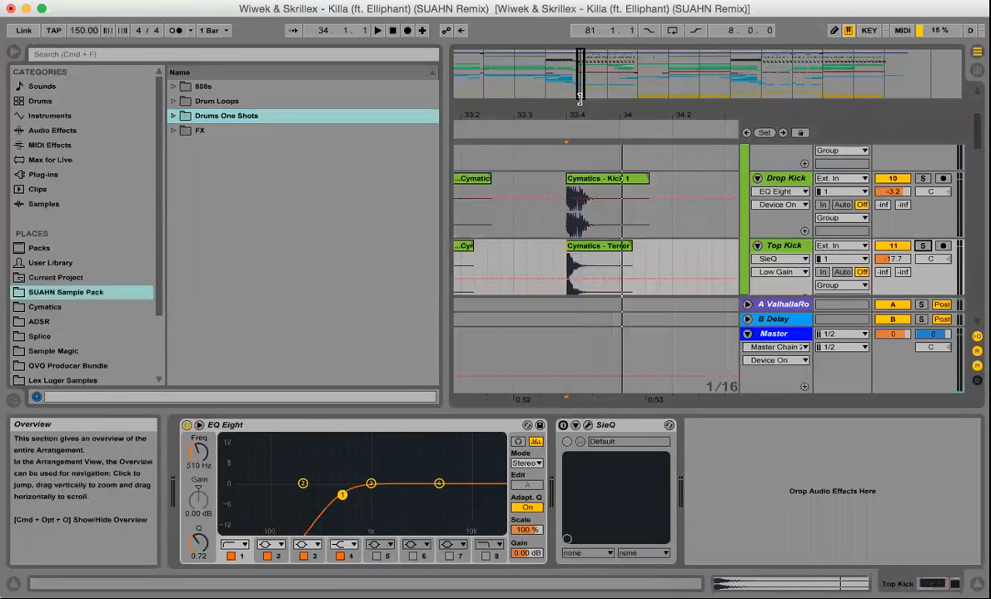
- Examine the Drop Kick and Top Kick clip pattern across the whole of Drop 1 and Drop 2
{"action": "left_click_drag", "start_coordinate": [571, 115], "coordinate": [571, 69]}
{"action": "scroll", "coordinate": [679, 276], "scroll_direction": "down", "scroll_amount": 5}
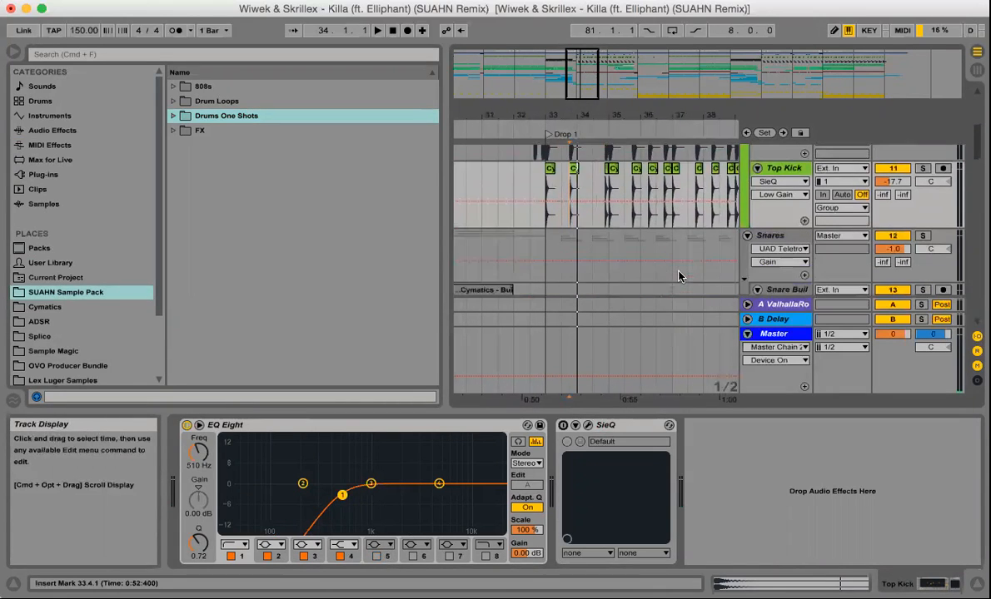
{"action": "scroll", "coordinate": [678, 276], "scroll_direction": "up", "scroll_amount": 5}
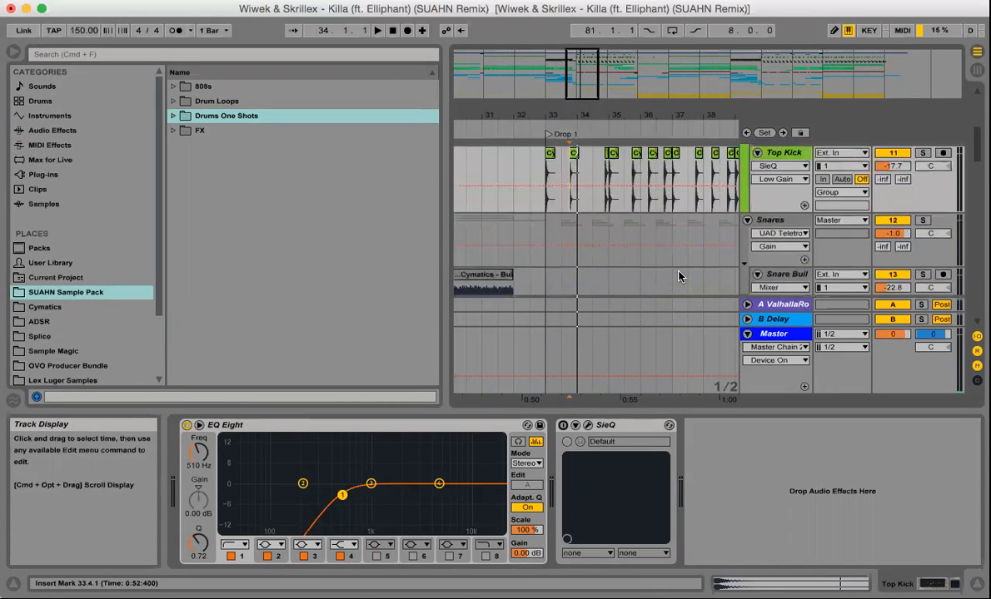
{"action": "scroll", "coordinate": [679, 276], "scroll_direction": "right", "scroll_amount": 5}
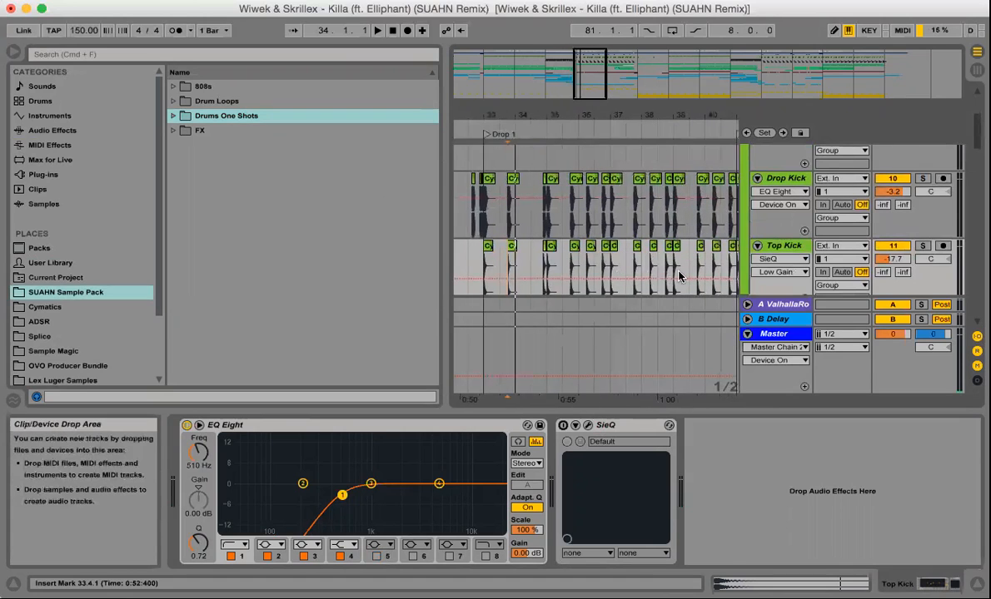
{"action": "scroll", "coordinate": [678, 276], "scroll_direction": "right", "scroll_amount": 3}
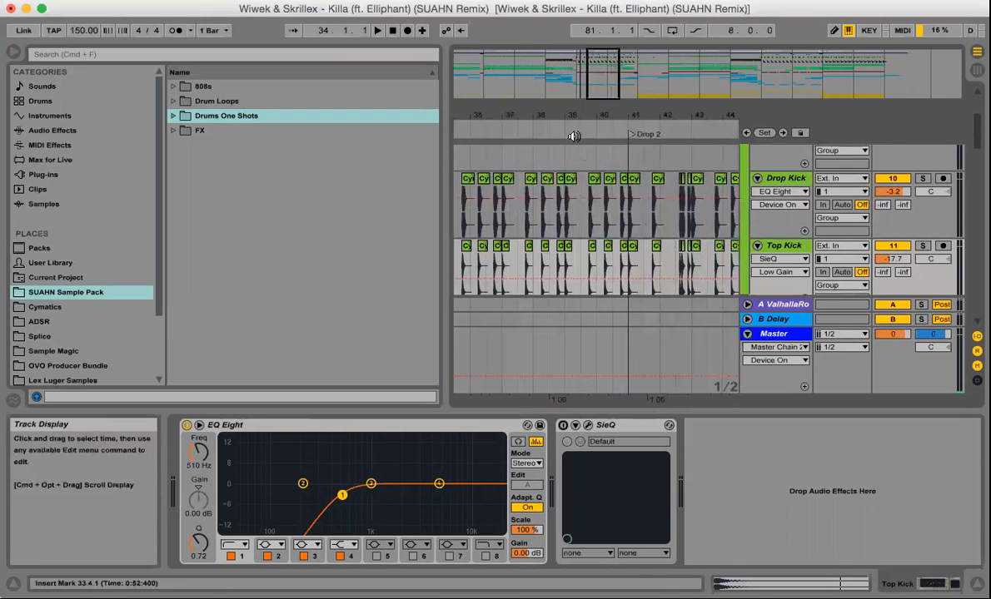
{"action": "left_click_drag", "start_coordinate": [526, 116], "coordinate": [570, 84]}
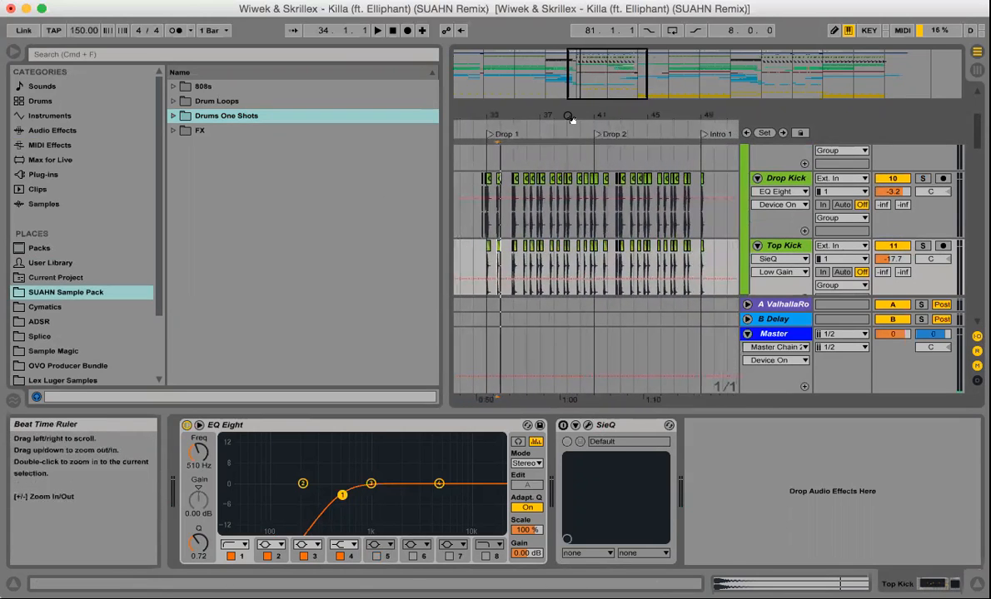
- Expand the bass and sub group and bring its Drop Sub track into view
{"action": "scroll", "coordinate": [631, 229], "scroll_direction": "down", "scroll_amount": 10}
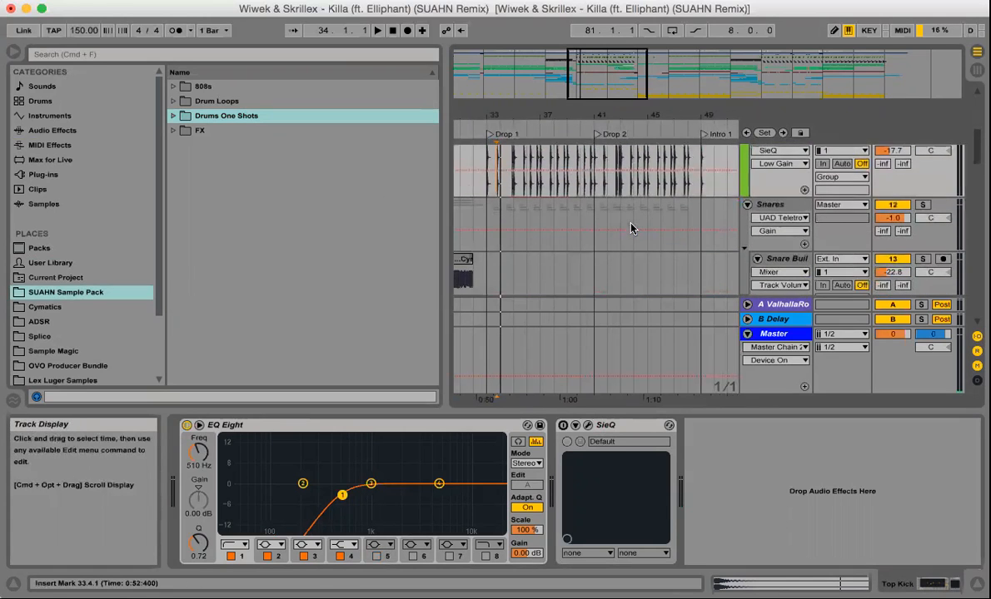
{"action": "scroll", "coordinate": [631, 229], "scroll_direction": "down", "scroll_amount": 15}
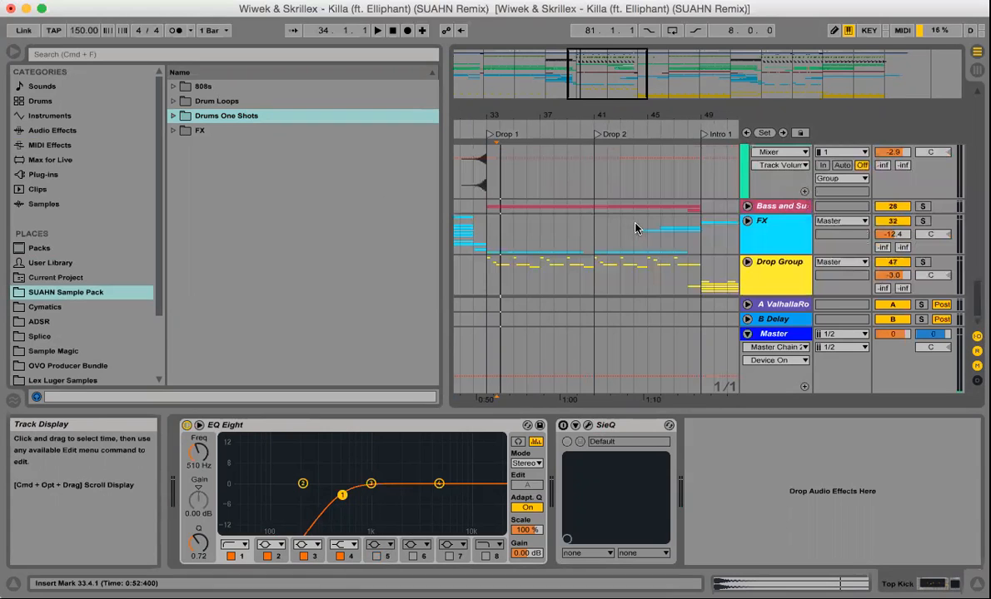
{"action": "left_click", "coordinate": [747, 205]}
{"action": "scroll", "coordinate": [622, 238], "scroll_direction": "down", "scroll_amount": 3}
{"action": "scroll", "coordinate": [623, 238], "scroll_direction": "down", "scroll_amount": 3}
{"action": "scroll", "coordinate": [625, 236], "scroll_direction": "up", "scroll_amount": 4}
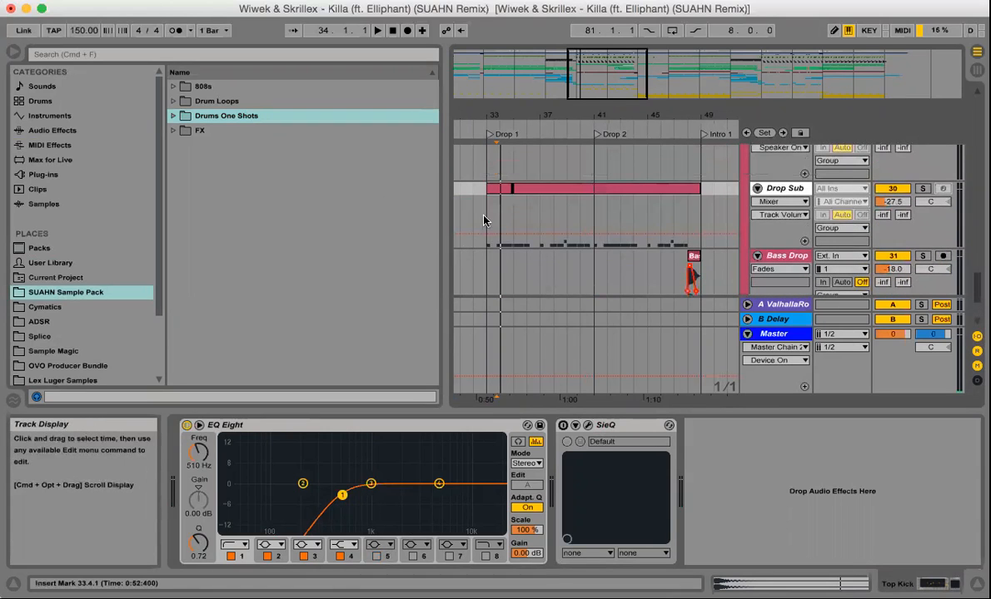
- Solo the Drop Sub track and play it from the start of Drop 1 at 33.1.1
{"action": "left_click", "coordinate": [484, 219]}
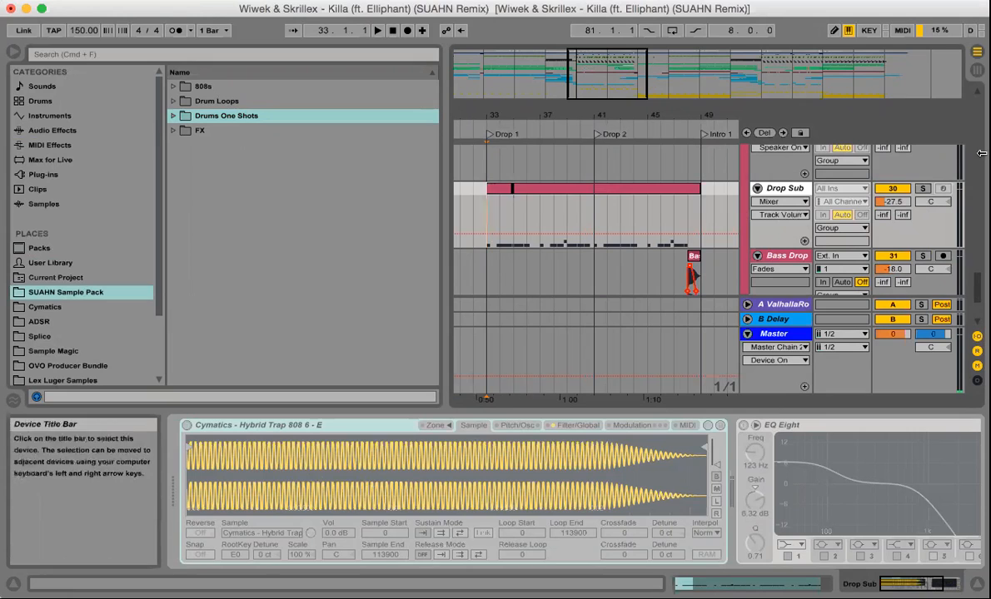
{"action": "left_click", "coordinate": [922, 190]}
{"action": "key", "text": "space"}
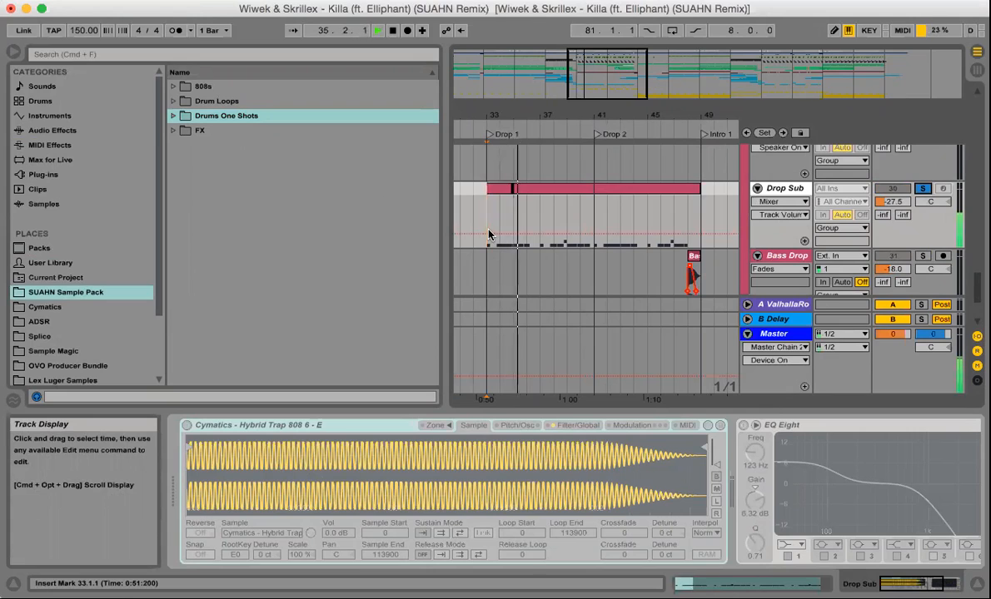
- Stop playback and turn off the solo on the Drop Sub track
{"action": "key", "text": "space"}
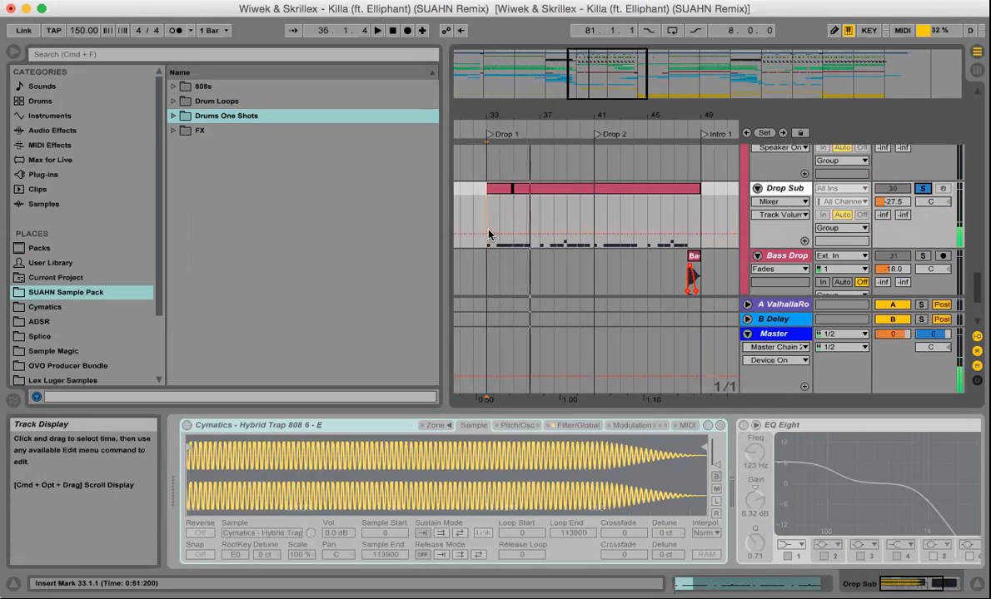
{"action": "left_click", "coordinate": [923, 189]}
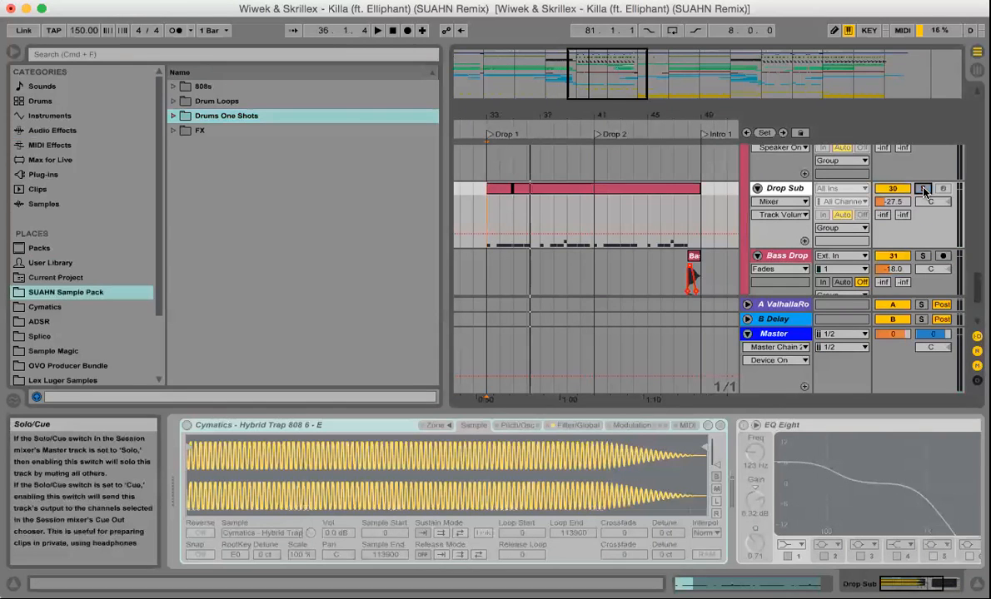
- Raise the Drop Sub track's volume to -10.1, solo it, and audition it from the start of Drop 1
{"action": "left_click", "coordinate": [892, 202]}
{"action": "left_click_drag", "start_coordinate": [893, 202], "coordinate": [892, 180]}
{"action": "left_click", "coordinate": [922, 189]}
{"action": "key", "text": "space"}
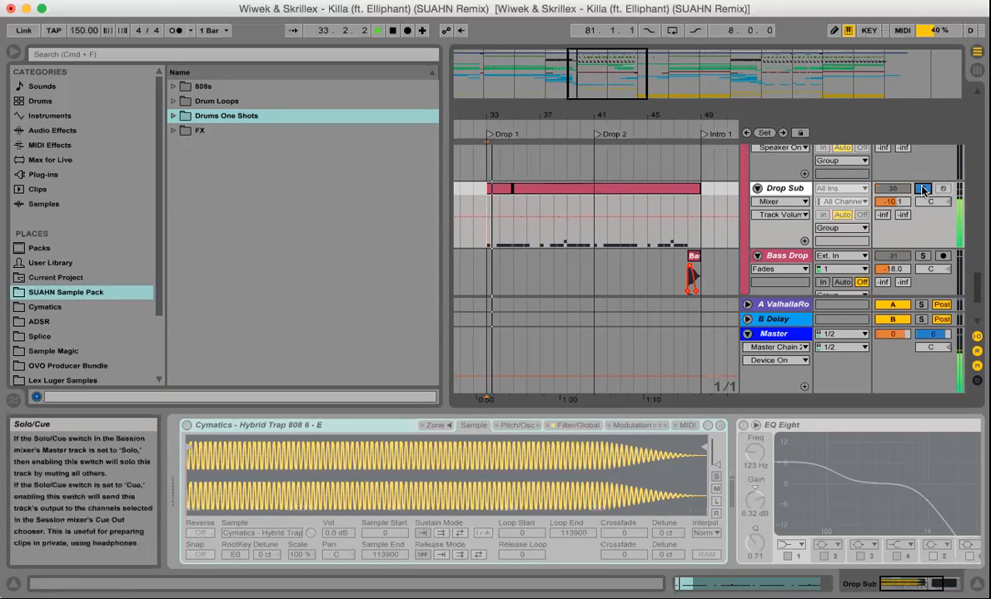
- Return the Drop Sub track's volume to -27.5, stop playback, and turn its solo off
{"action": "mouse_move", "coordinate": [892, 202]}
{"action": "left_mouse_down"}
{"action": "mouse_move", "coordinate": [892, 212]}
{"action": "mouse_move", "coordinate": [901, 203]}
{"action": "left_mouse_up"}
{"action": "key", "text": "space"}
{"action": "left_click", "coordinate": [923, 188]}
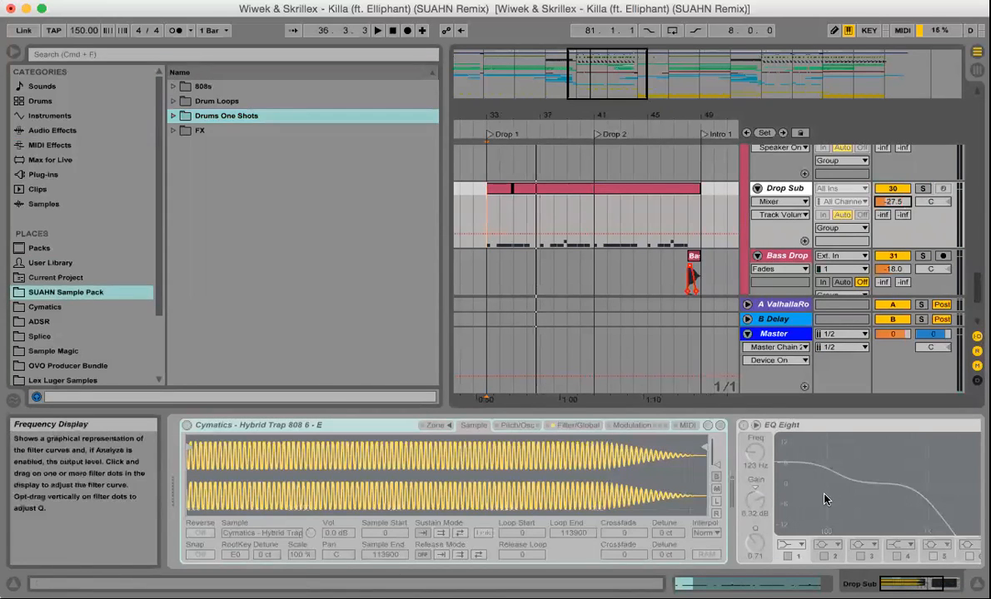
- Show the EQ Eight curves of the Drop Sub and Drop Kick tracks, selecting the kick's low-cut band 1
{"action": "scroll", "coordinate": [825, 500], "scroll_direction": "right", "scroll_amount": 5}
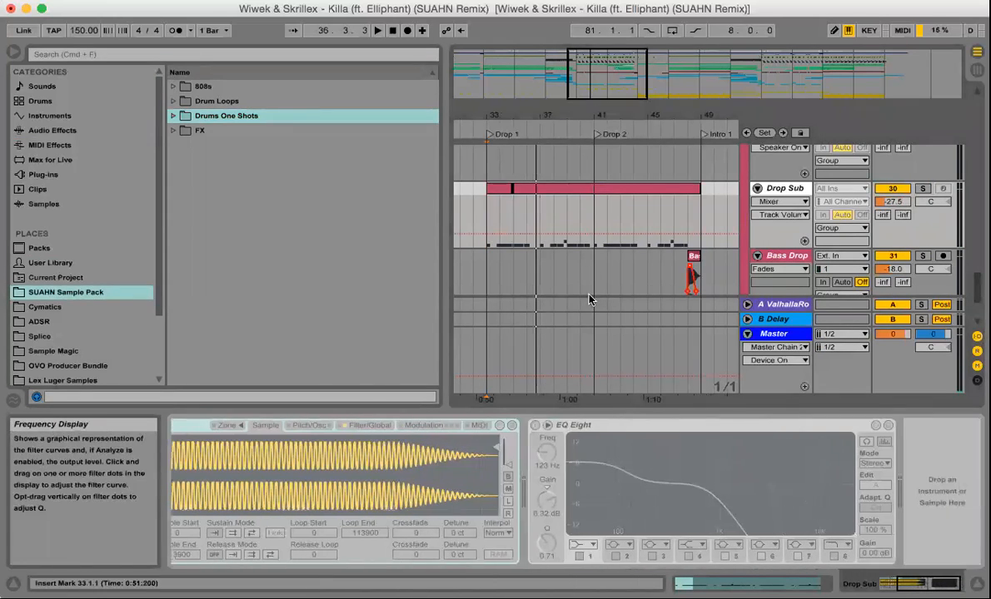
{"action": "scroll", "coordinate": [591, 223], "scroll_direction": "up", "scroll_amount": 10}
{"action": "scroll", "coordinate": [590, 227], "scroll_direction": "down", "scroll_amount": 3}
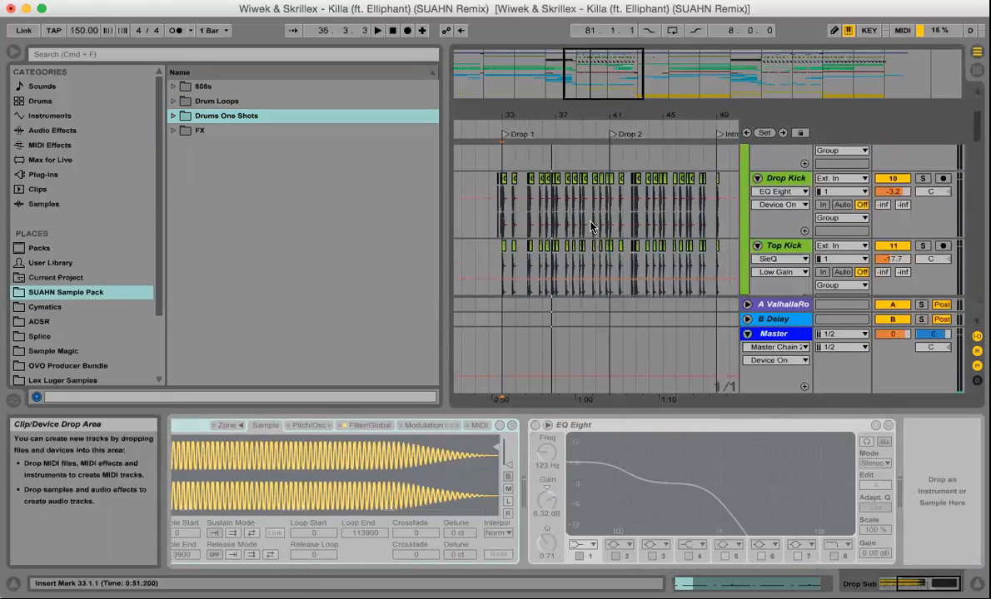
{"action": "left_click", "coordinate": [801, 178]}
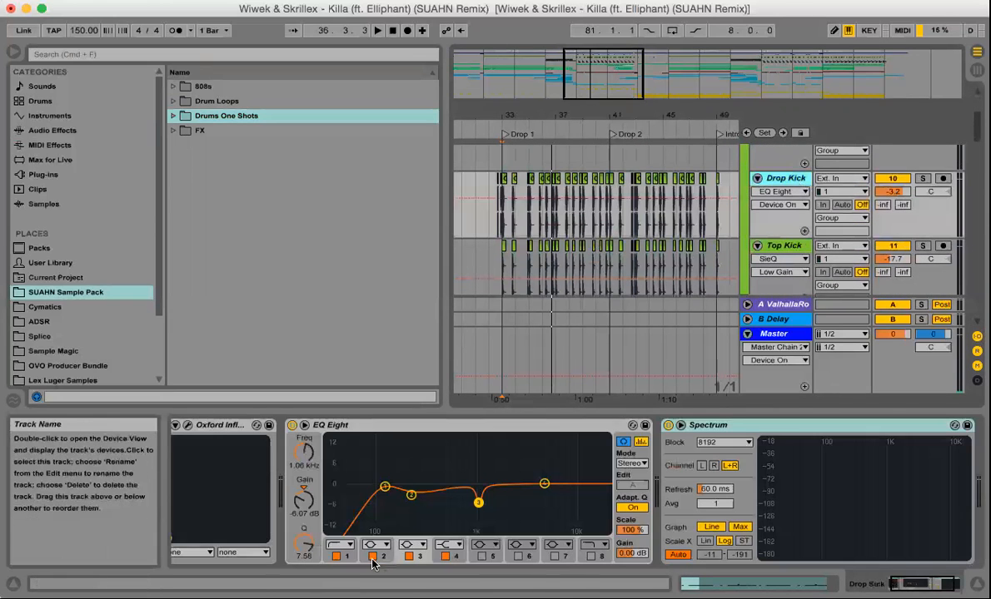
{"action": "left_click", "coordinate": [384, 488]}
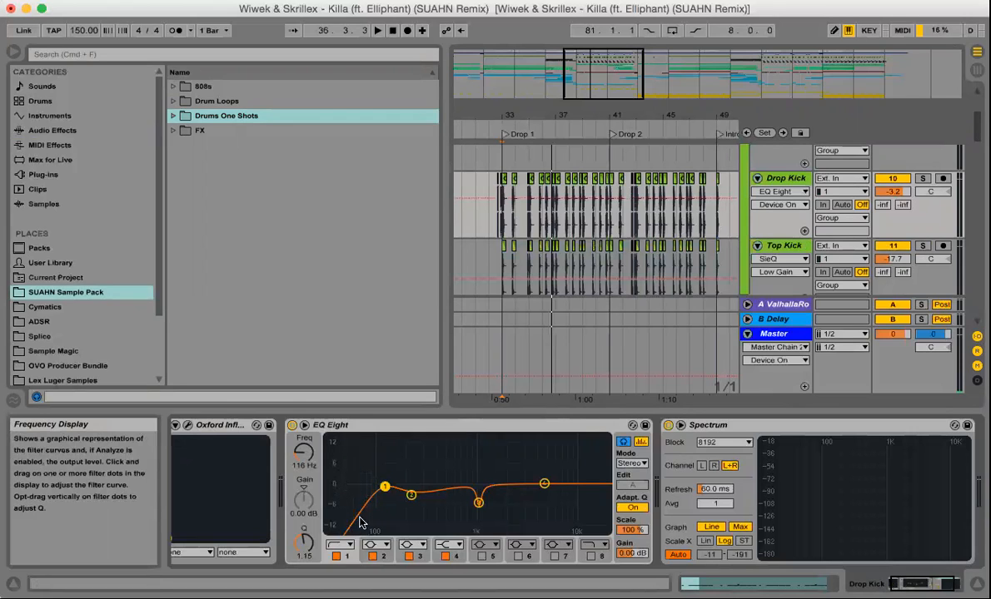
{"action": "left_click", "coordinate": [502, 226]}
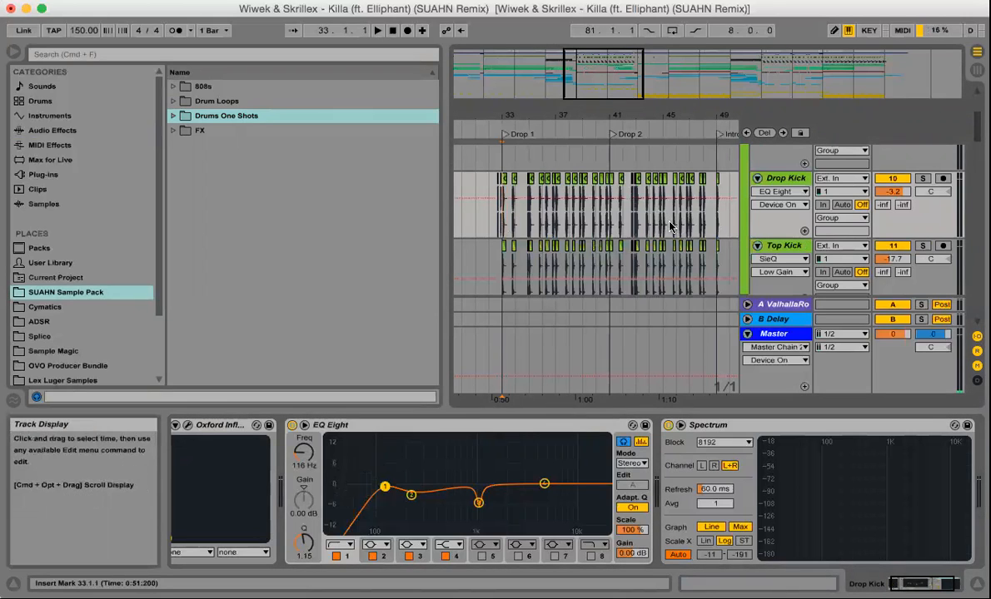
- Look over the Sub, Drop Sub and Bass Drop tracks across Drop 1 and Drop 2
{"action": "scroll", "coordinate": [671, 227], "scroll_direction": "down", "scroll_amount": 5}
{"action": "scroll", "coordinate": [671, 227], "scroll_direction": "down", "scroll_amount": 8}
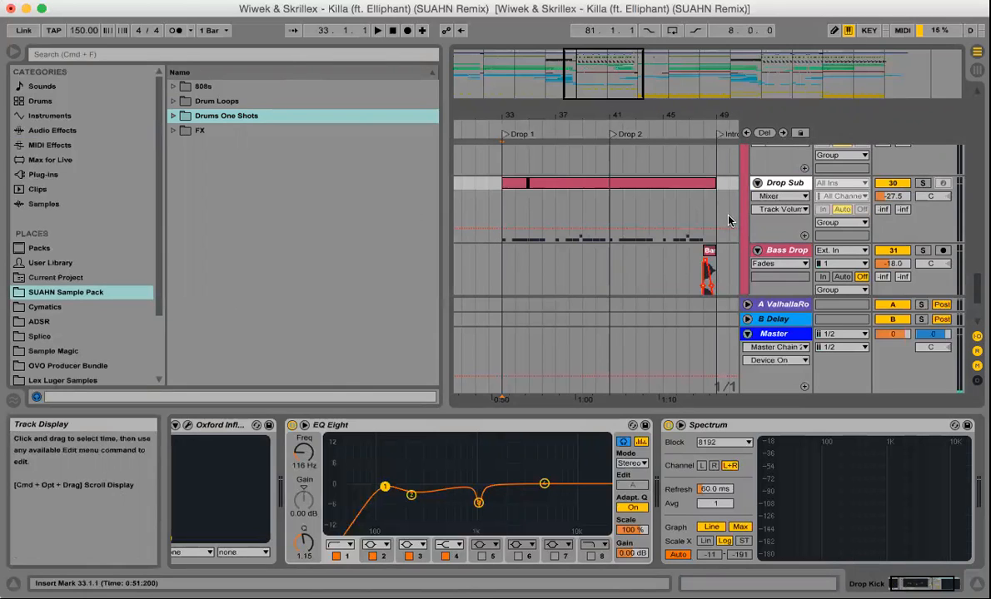
{"action": "scroll", "coordinate": [729, 221], "scroll_direction": "up", "scroll_amount": 5}
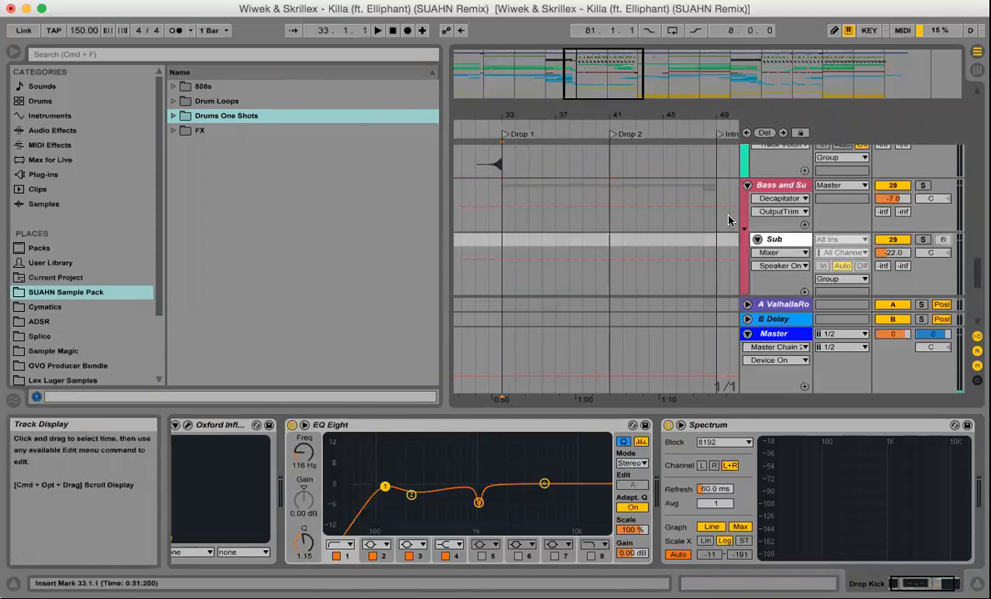
{"action": "scroll", "coordinate": [729, 221], "scroll_direction": "down", "scroll_amount": 5}
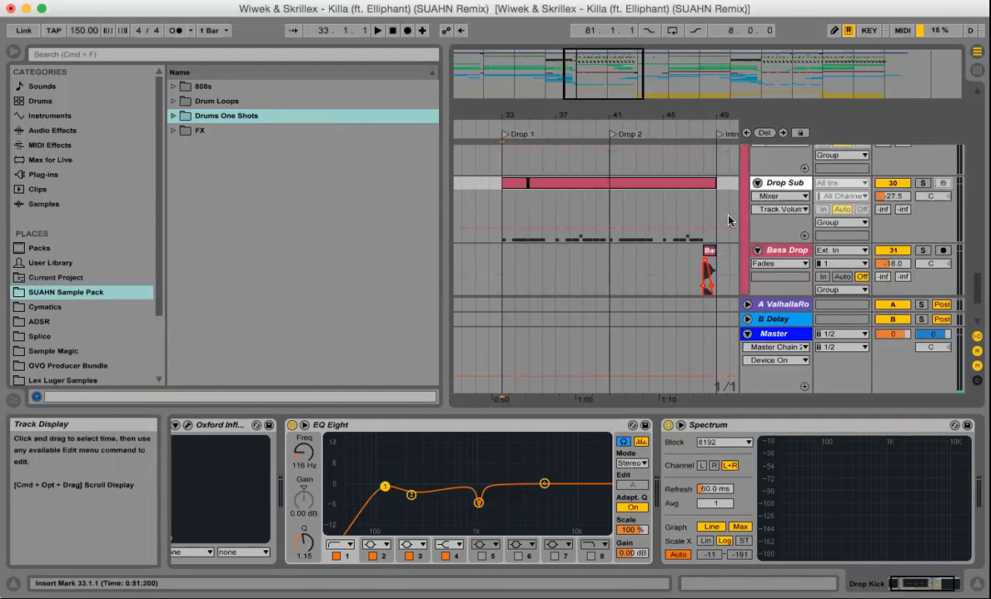
{"action": "scroll", "coordinate": [728, 220], "scroll_direction": "down", "scroll_amount": 1}
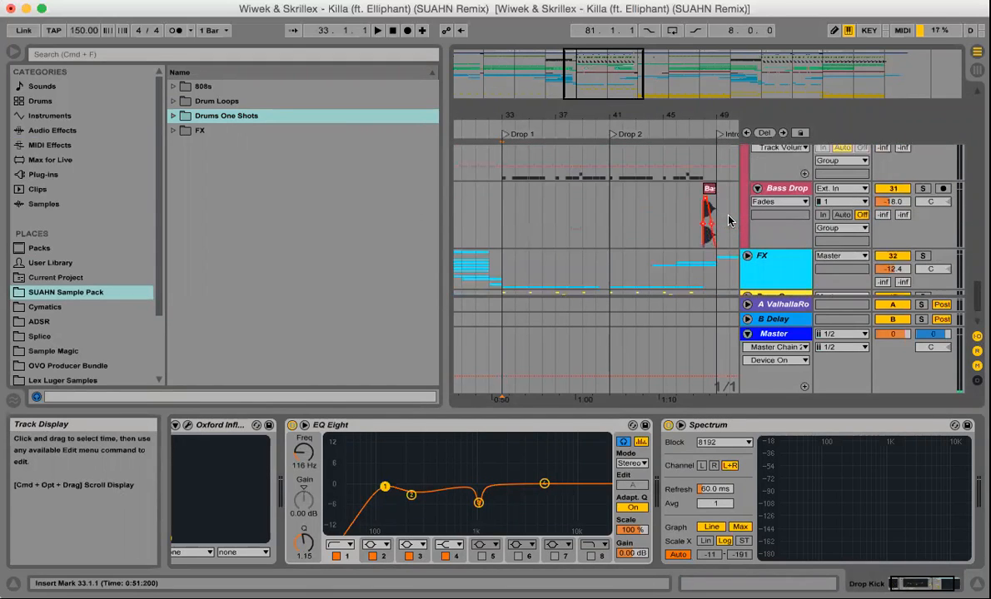
{"action": "scroll", "coordinate": [728, 221], "scroll_direction": "up", "scroll_amount": 1}
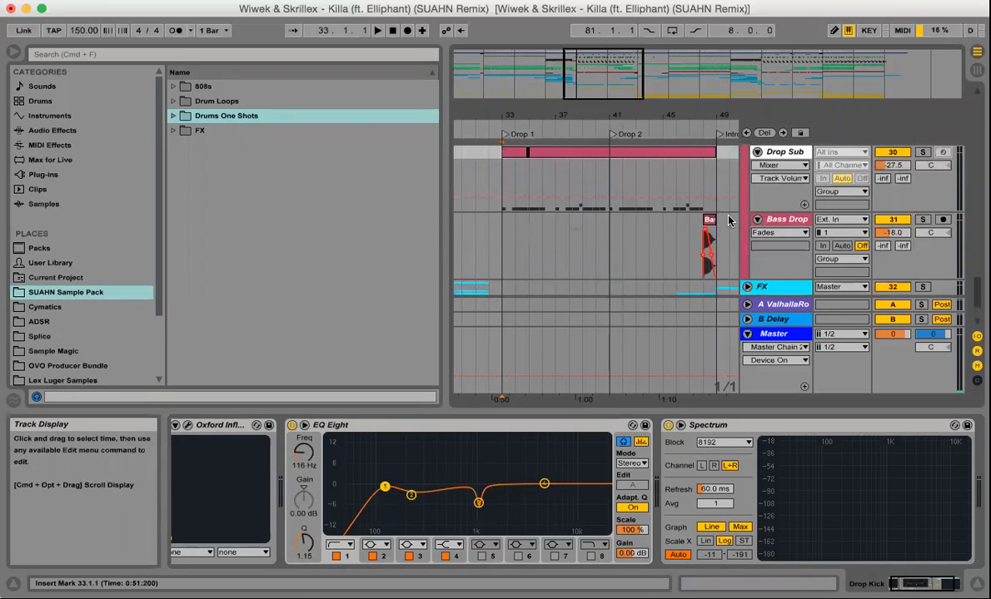
- Show the device chain of the bass and sub group with its SC KICK sidechain Compressor
{"action": "scroll", "coordinate": [728, 221], "scroll_direction": "up", "scroll_amount": 2}
{"action": "scroll", "coordinate": [729, 221], "scroll_direction": "up", "scroll_amount": 3}
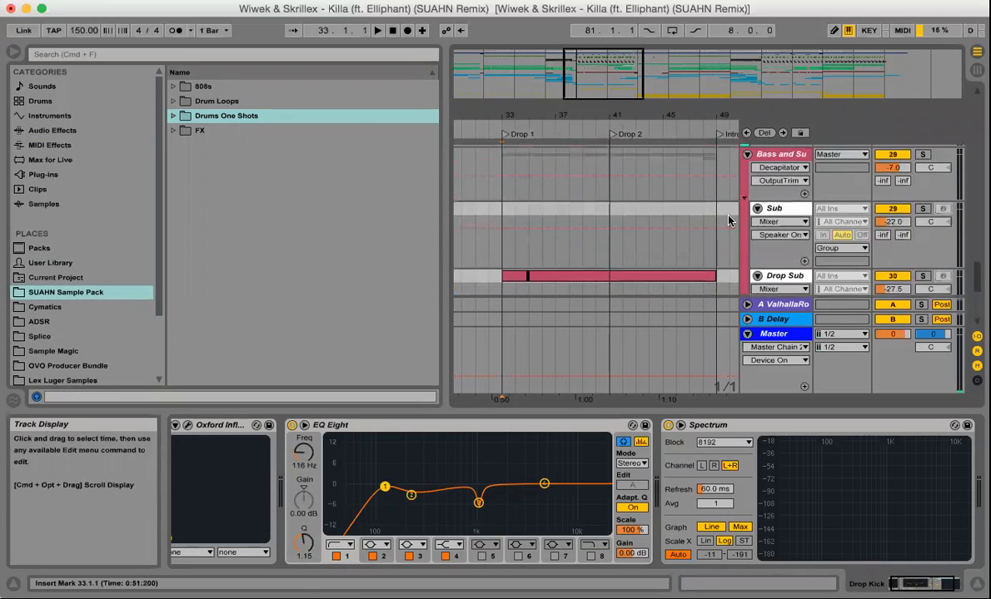
{"action": "scroll", "coordinate": [728, 221], "scroll_direction": "up", "scroll_amount": 1}
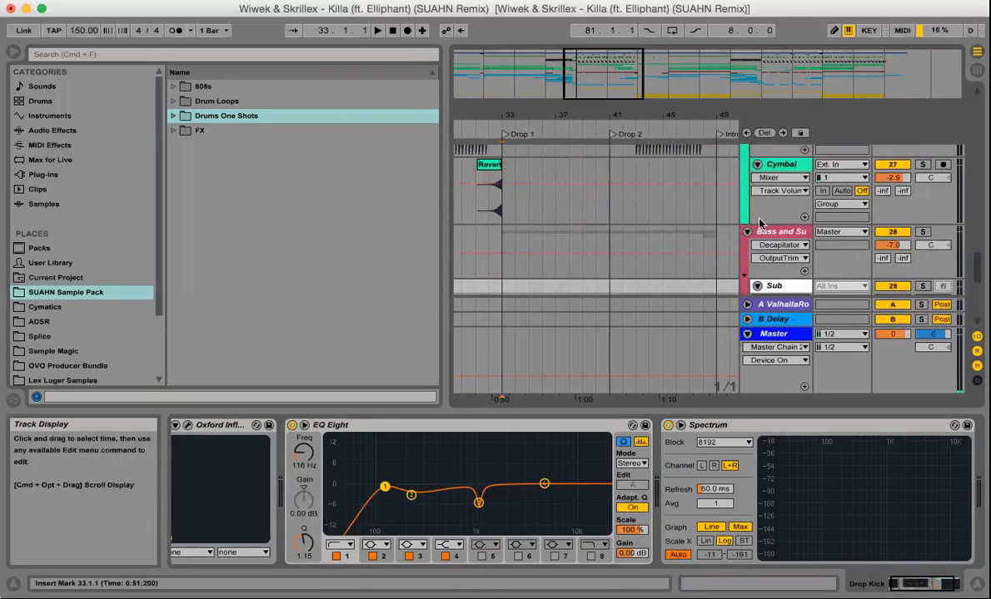
{"action": "left_click", "coordinate": [777, 233]}
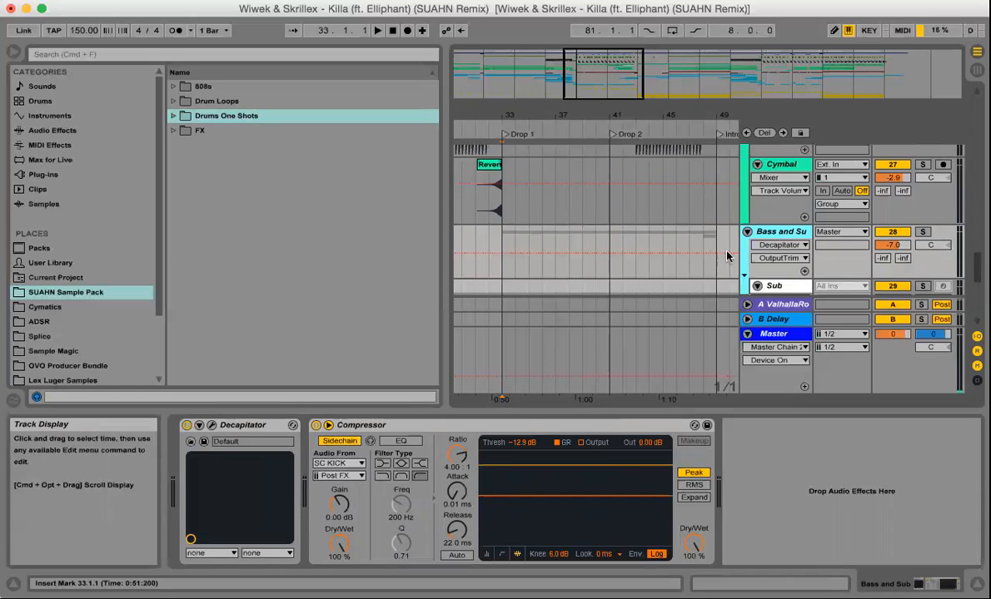
- Look over the snare tracks in the drops and select the Bass Drop track at 33.1.1
{"action": "scroll", "coordinate": [714, 237], "scroll_direction": "up", "scroll_amount": 3}
{"action": "scroll", "coordinate": [717, 238], "scroll_direction": "up", "scroll_amount": 10}
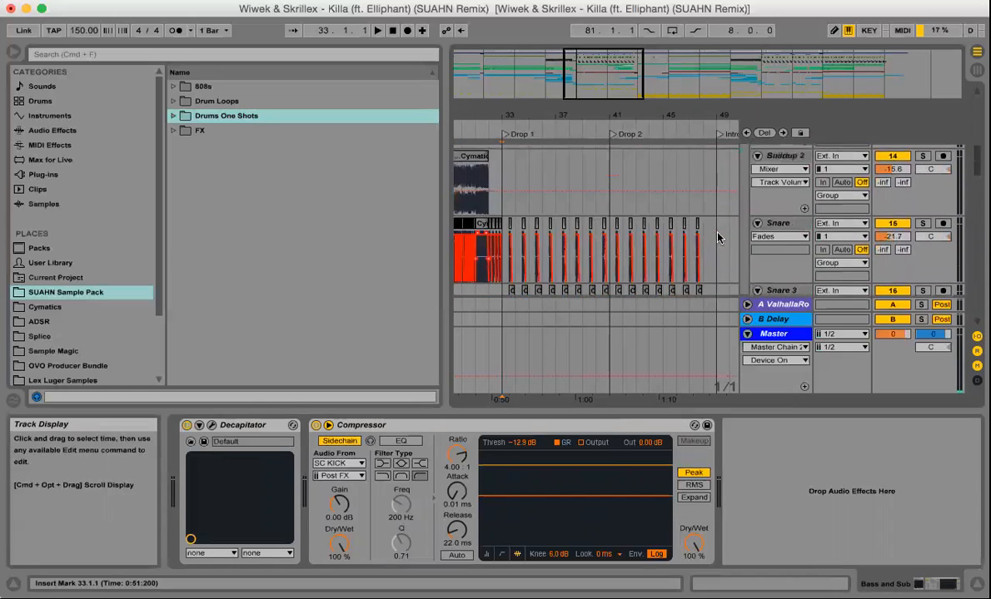
{"action": "scroll", "coordinate": [717, 238], "scroll_direction": "down", "scroll_amount": 10}
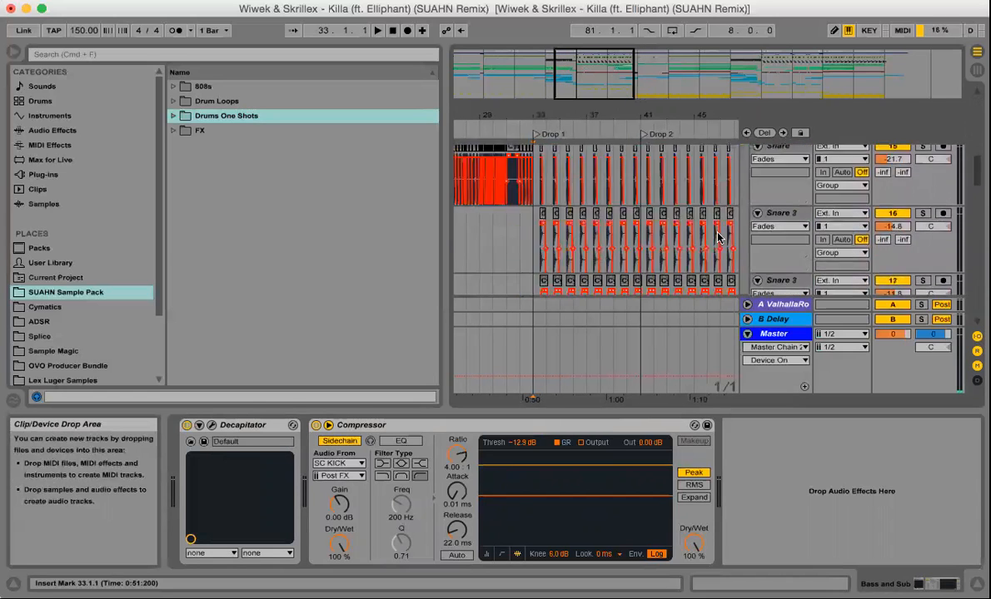
{"action": "scroll", "coordinate": [717, 238], "scroll_direction": "down", "scroll_amount": 5}
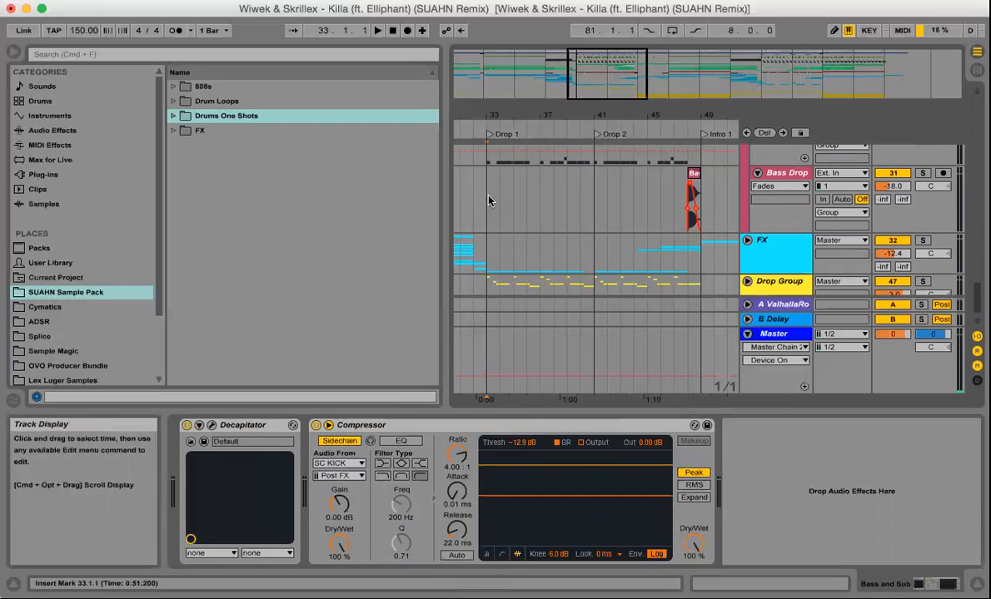
{"action": "left_click", "coordinate": [536, 202]}
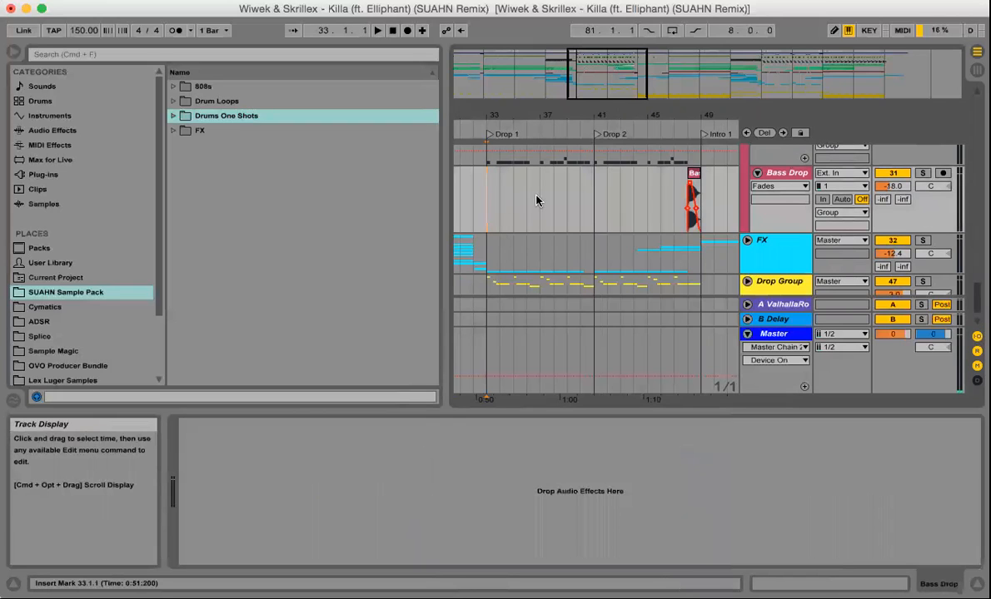
- Return to the bass and sub group and bring its sidechain Compressor back into view
{"action": "scroll", "coordinate": [536, 203], "scroll_direction": "up", "scroll_amount": 1}
{"action": "scroll", "coordinate": [666, 196], "scroll_direction": "up", "scroll_amount": 3}
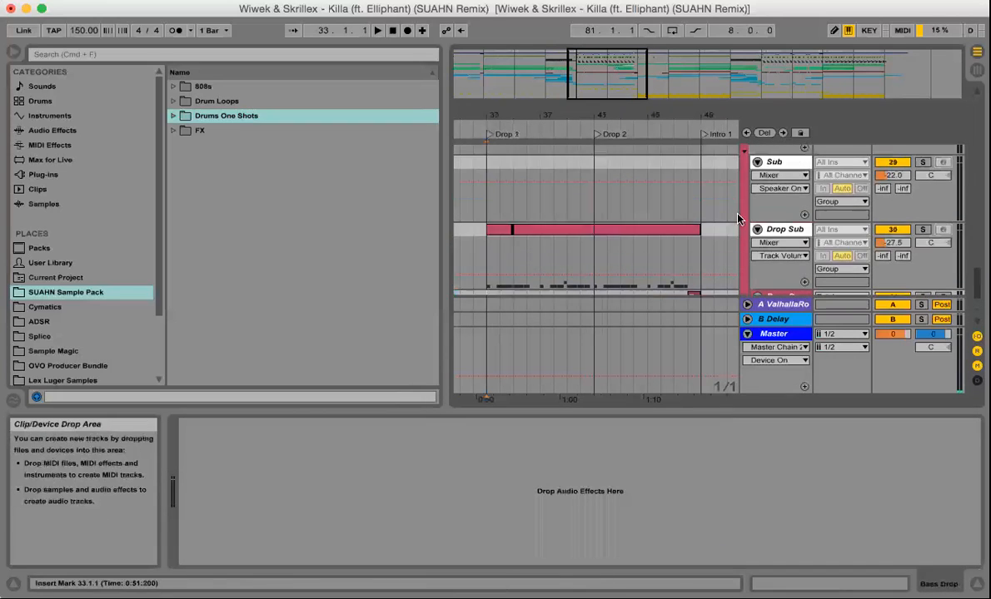
{"action": "scroll", "coordinate": [785, 237], "scroll_direction": "up", "scroll_amount": 3}
{"action": "left_click", "coordinate": [782, 185]}
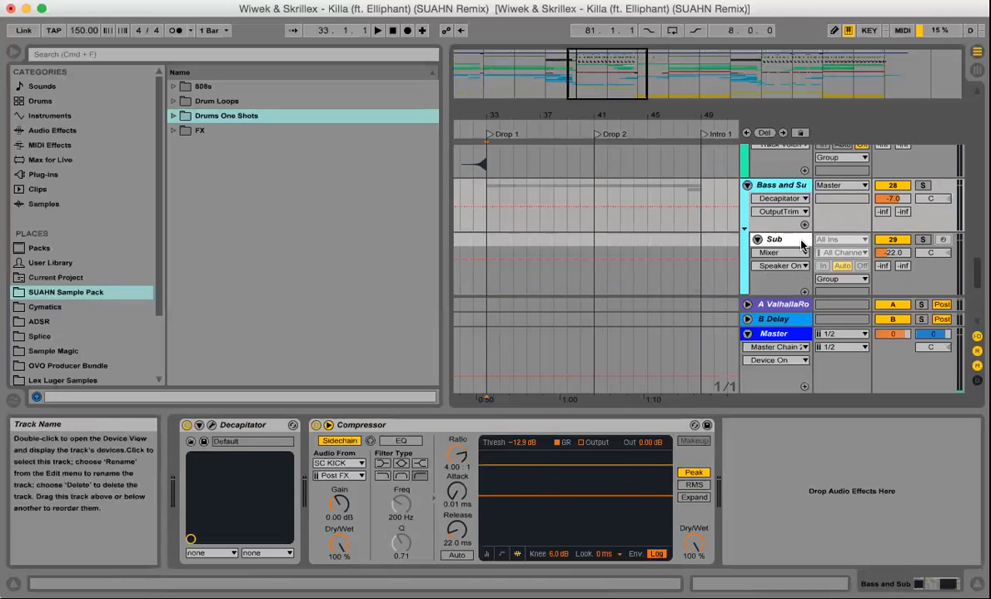
- Show the Drop Group's two sidechain Compressors, fed by SC KICK and SC SNARE
{"action": "scroll", "coordinate": [801, 252], "scroll_direction": "down", "scroll_amount": 5}
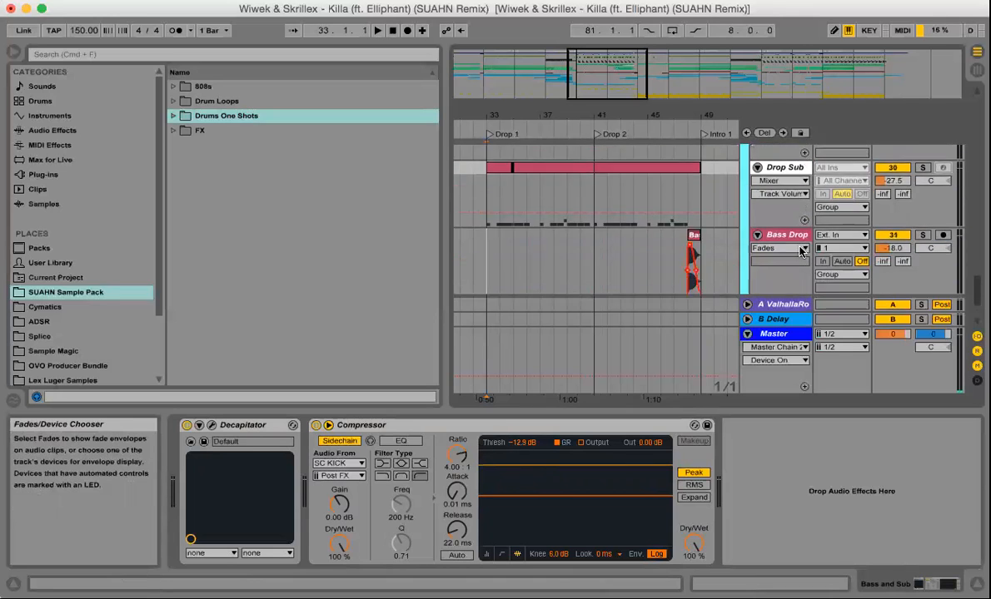
{"action": "left_click", "coordinate": [786, 263]}
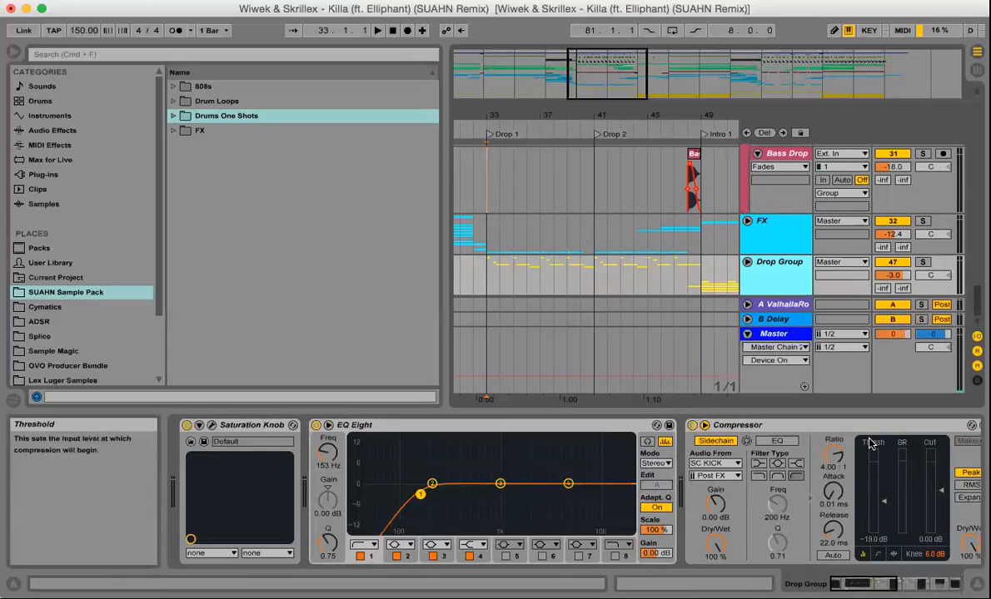
{"action": "scroll", "coordinate": [820, 526], "scroll_direction": "right", "scroll_amount": 5}
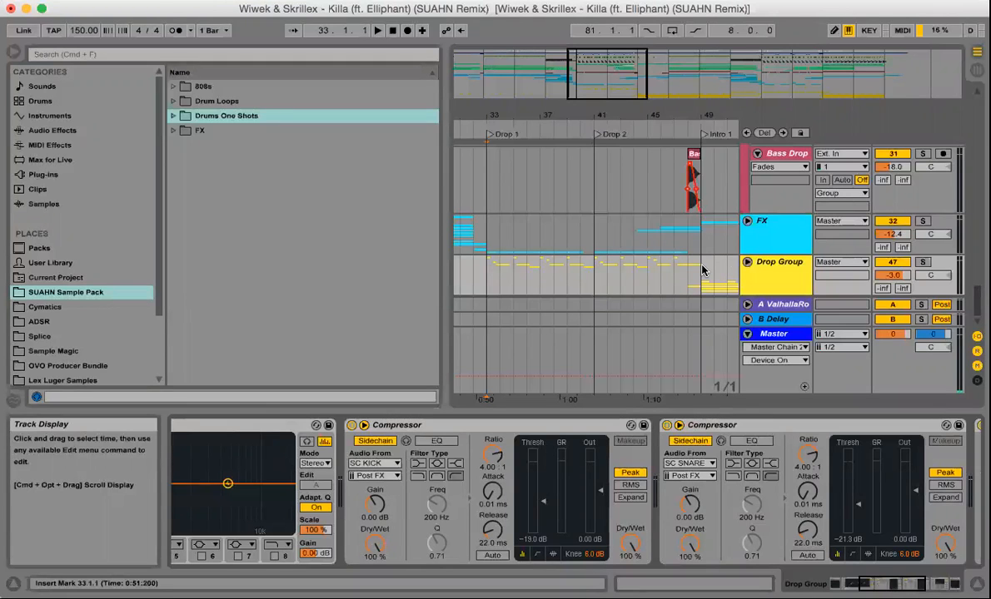
{"action": "scroll", "coordinate": [701, 270], "scroll_direction": "up", "scroll_amount": 3}
{"action": "scroll", "coordinate": [701, 270], "scroll_direction": "down", "scroll_amount": 3}
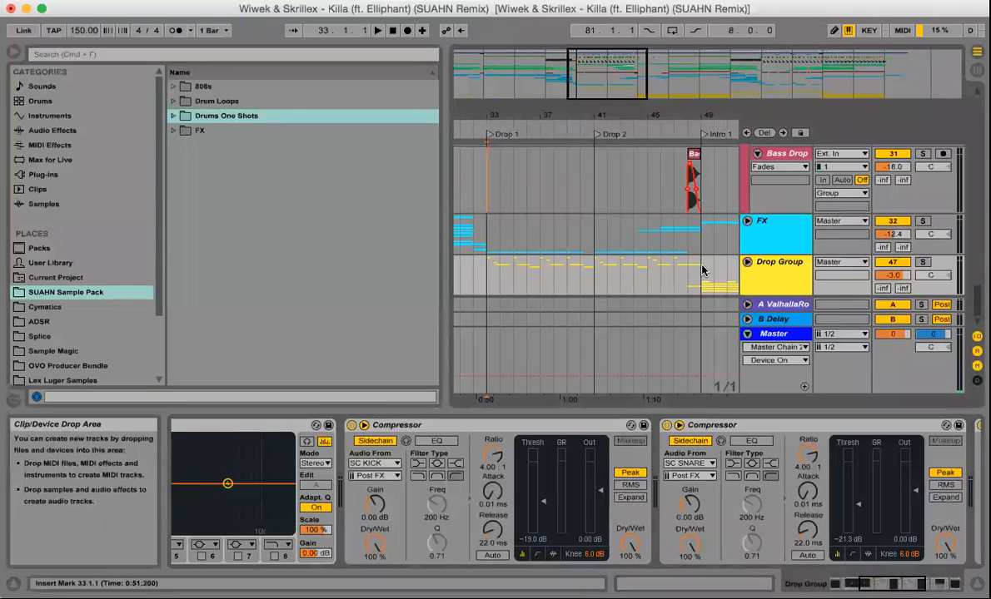
- Show the FX group's EQ Eight and its kick and snare sidechain Compressors
{"action": "left_click", "coordinate": [769, 245]}
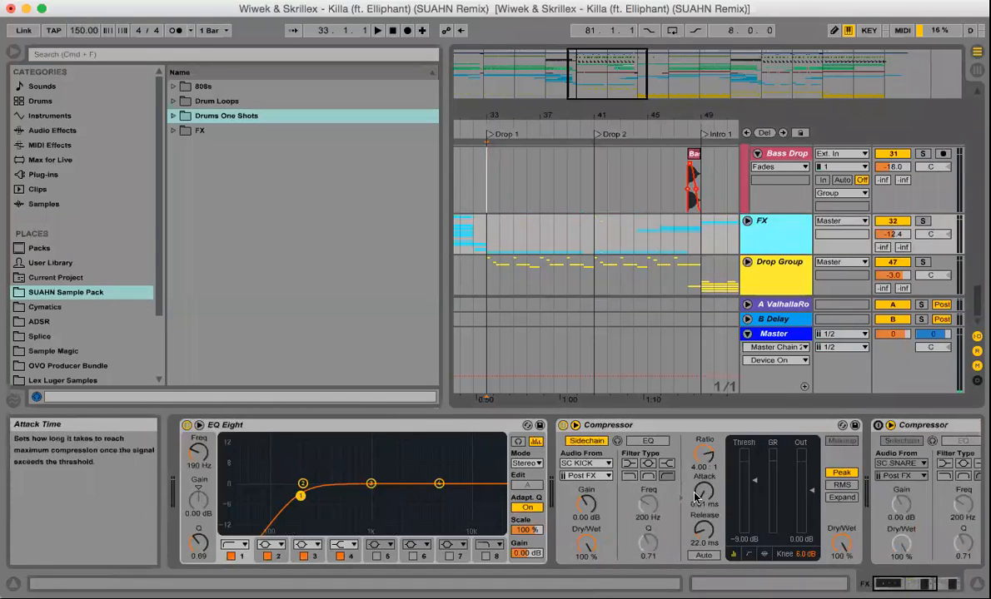
{"action": "scroll", "coordinate": [696, 497], "scroll_direction": "right", "scroll_amount": 3}
{"action": "scroll", "coordinate": [695, 497], "scroll_direction": "right", "scroll_amount": 5}
{"action": "scroll", "coordinate": [695, 497], "scroll_direction": "left", "scroll_amount": 3}
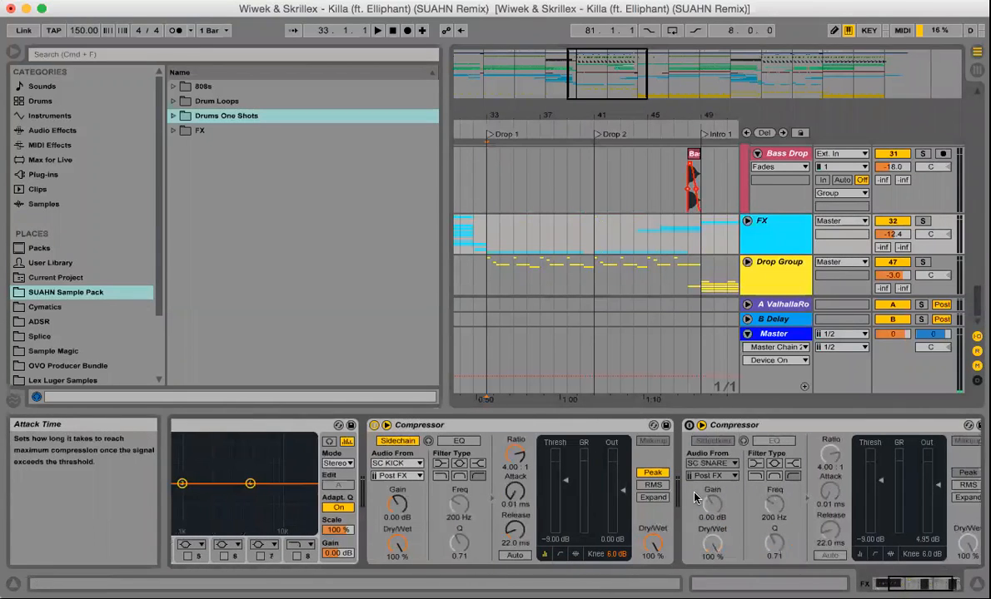
- Examine the Drums group's percussion, hi-hat loop, clap and cymbal tracks across Drop 1 and Drop 2
{"action": "scroll", "coordinate": [693, 244], "scroll_direction": "up", "scroll_amount": 5}
{"action": "scroll", "coordinate": [693, 244], "scroll_direction": "up", "scroll_amount": 10}
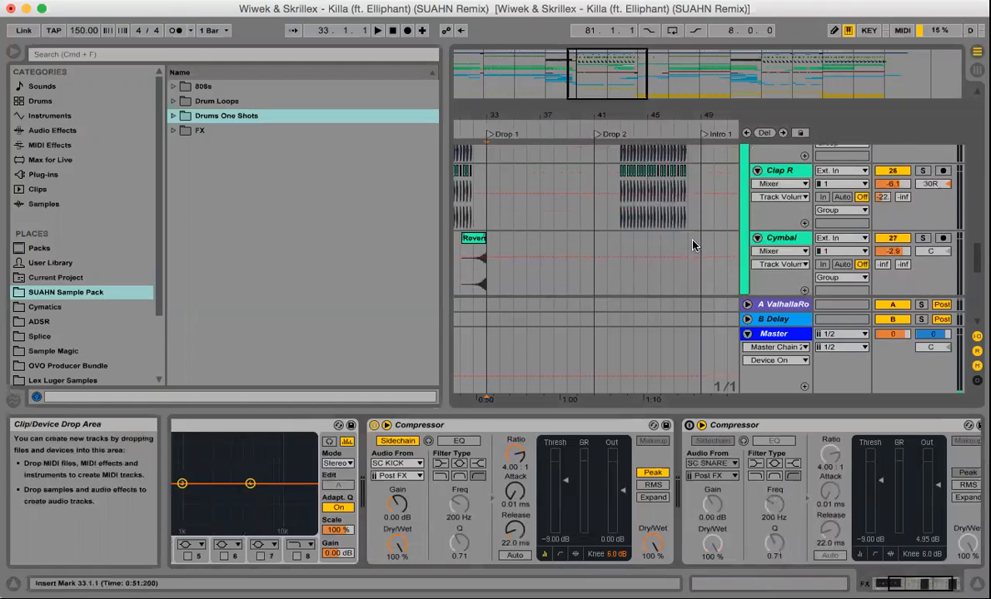
{"action": "scroll", "coordinate": [694, 244], "scroll_direction": "up", "scroll_amount": 4}
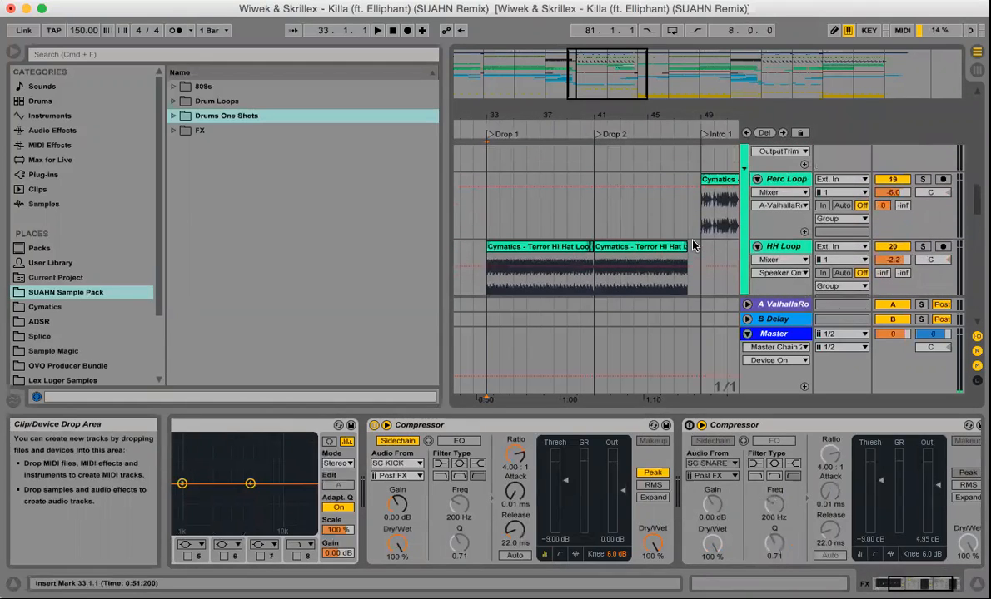
{"action": "scroll", "coordinate": [693, 245], "scroll_direction": "down", "scroll_amount": 4}
{"action": "scroll", "coordinate": [693, 245], "scroll_direction": "up", "scroll_amount": 5}
{"action": "scroll", "coordinate": [694, 245], "scroll_direction": "up", "scroll_amount": 5}
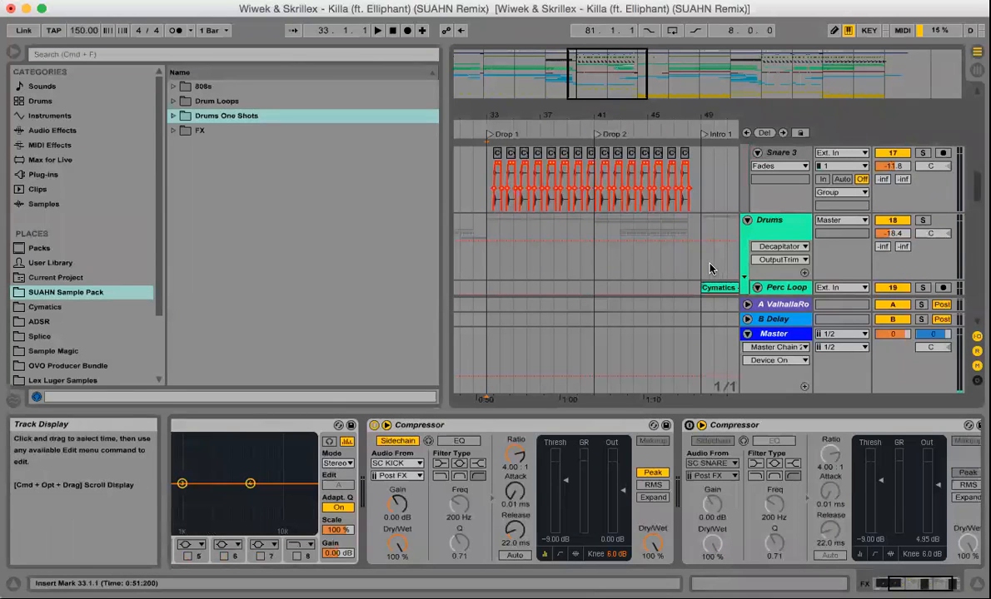
{"action": "scroll", "coordinate": [699, 269], "scroll_direction": "down", "scroll_amount": 5}
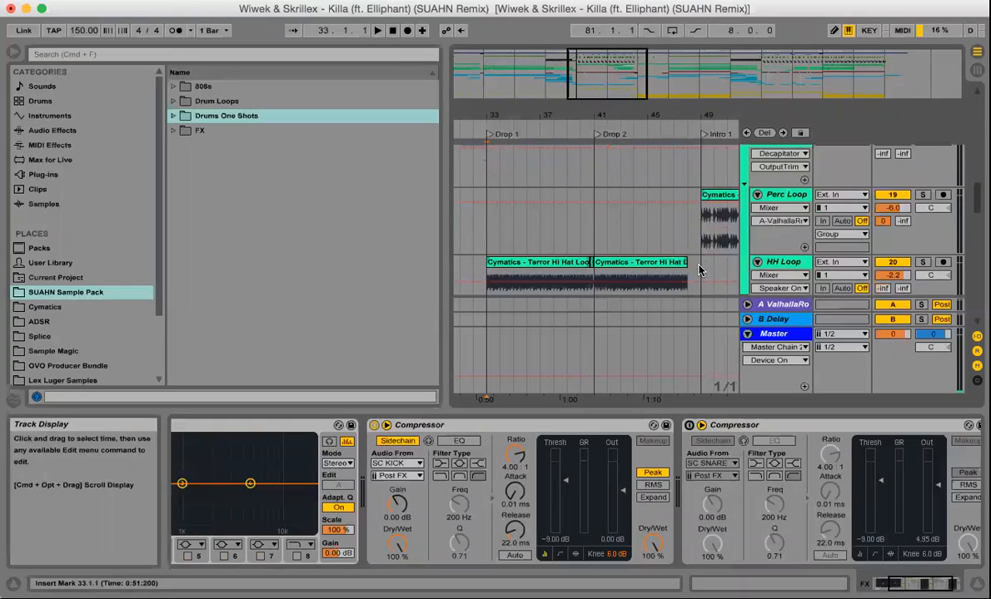
{"action": "scroll", "coordinate": [699, 269], "scroll_direction": "down", "scroll_amount": 5}
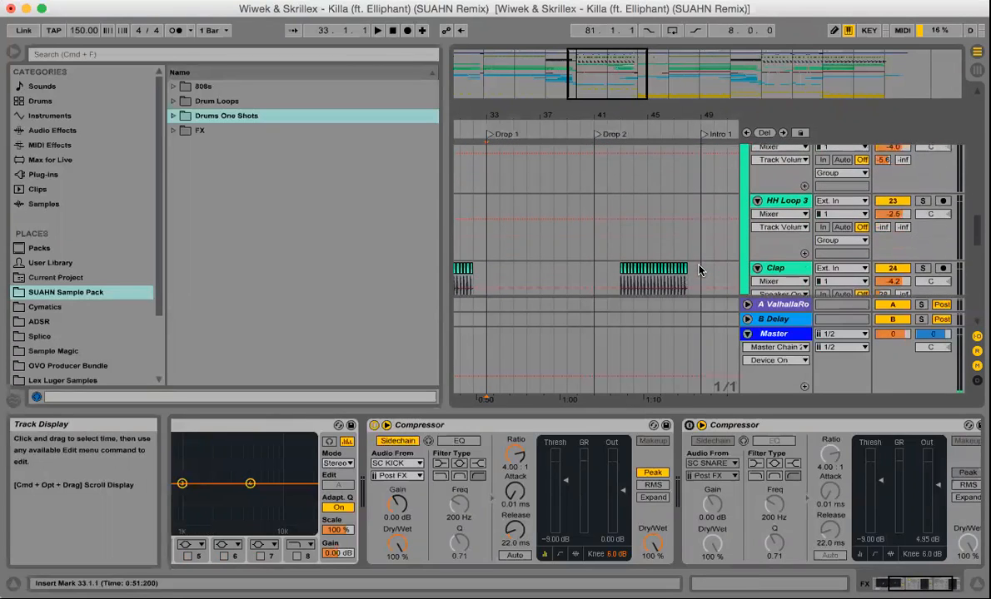
{"action": "scroll", "coordinate": [699, 269], "scroll_direction": "up", "scroll_amount": 5}
{"action": "scroll", "coordinate": [699, 268], "scroll_direction": "down", "scroll_amount": 2}
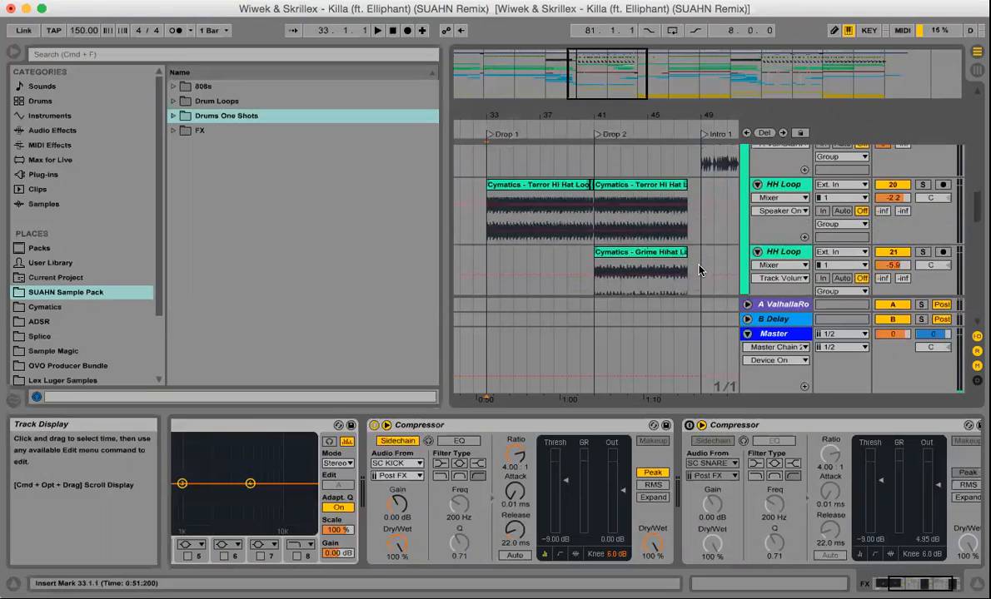
- Show the Drums group's Decapitator device and look back over the snare and kick tracks in the drops
{"action": "scroll", "coordinate": [699, 270], "scroll_direction": "up", "scroll_amount": 3}
{"action": "left_click", "coordinate": [727, 199]}
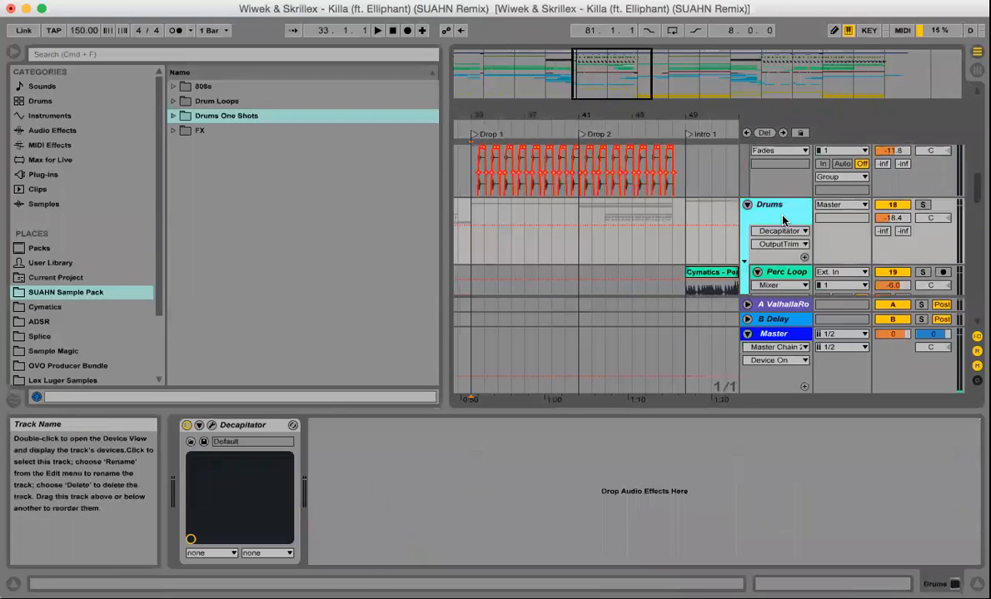
{"action": "scroll", "coordinate": [724, 228], "scroll_direction": "up", "scroll_amount": 5}
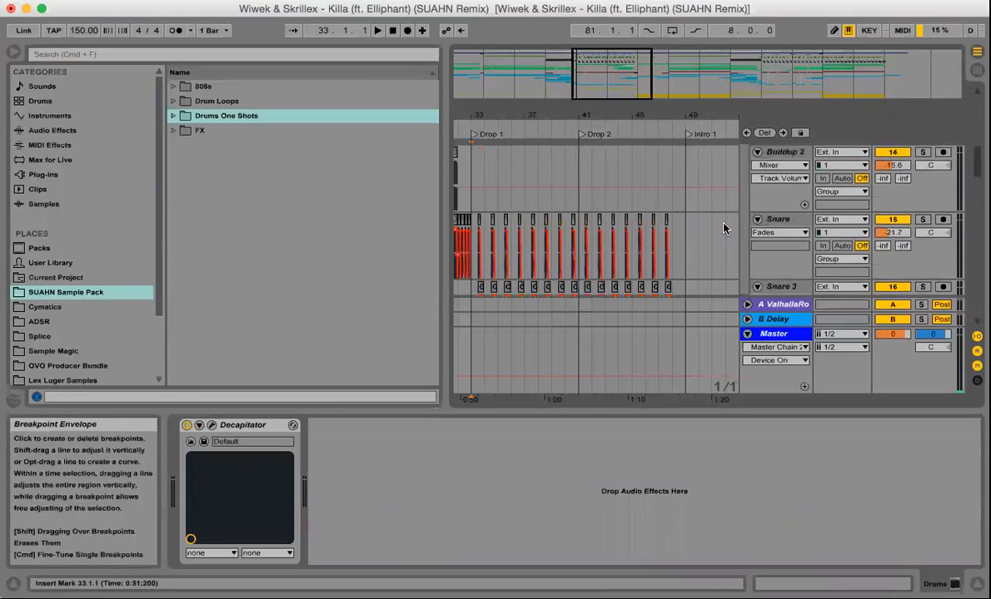
{"action": "scroll", "coordinate": [723, 227], "scroll_direction": "up", "scroll_amount": 5}
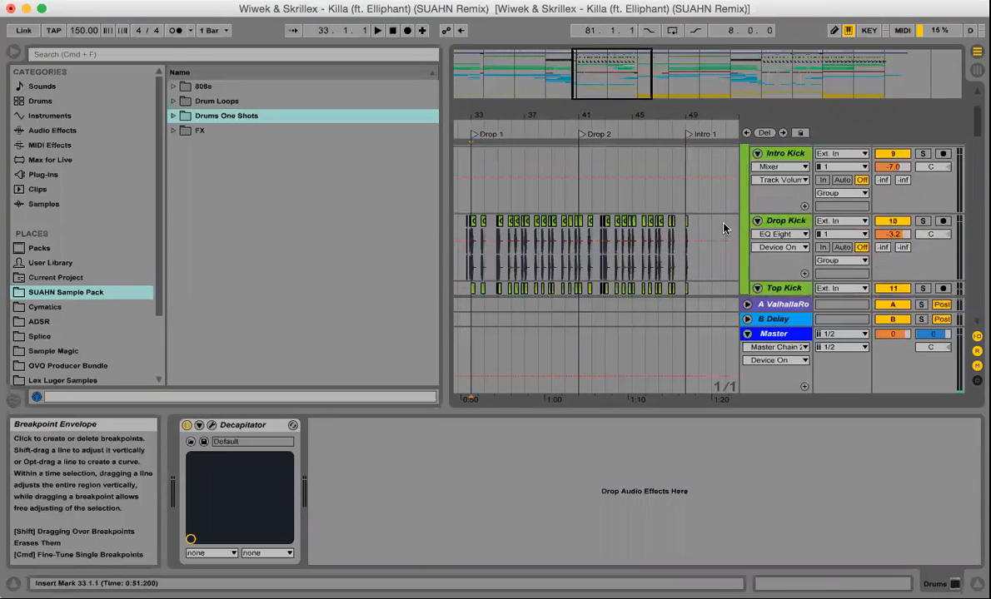
- Solo the Drop Group, audition it from the start of Drop 1, stop playback and unsolo the group
{"action": "scroll", "coordinate": [723, 227], "scroll_direction": "down", "scroll_amount": 10}
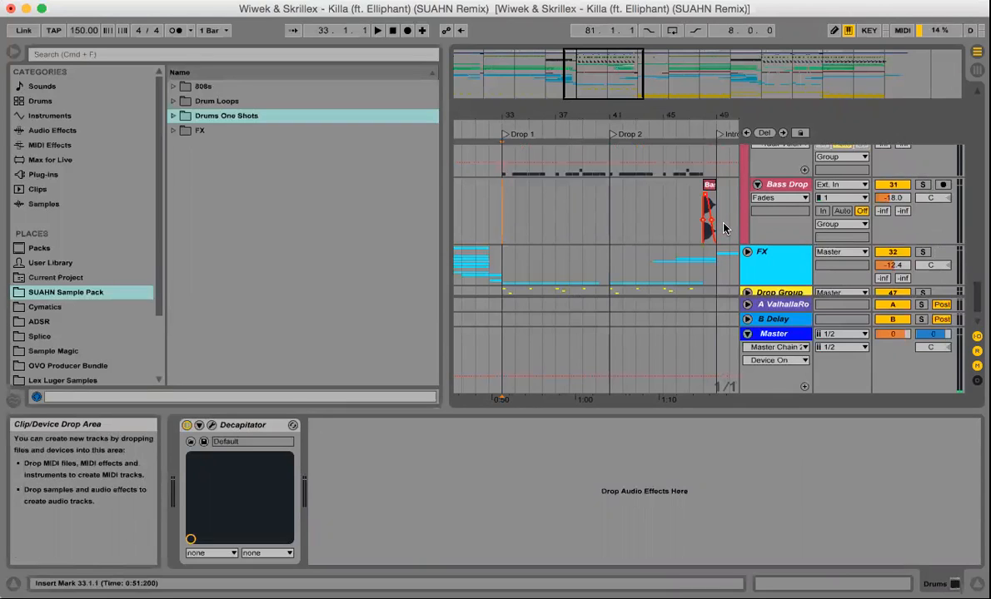
{"action": "scroll", "coordinate": [724, 227], "scroll_direction": "down", "scroll_amount": 2}
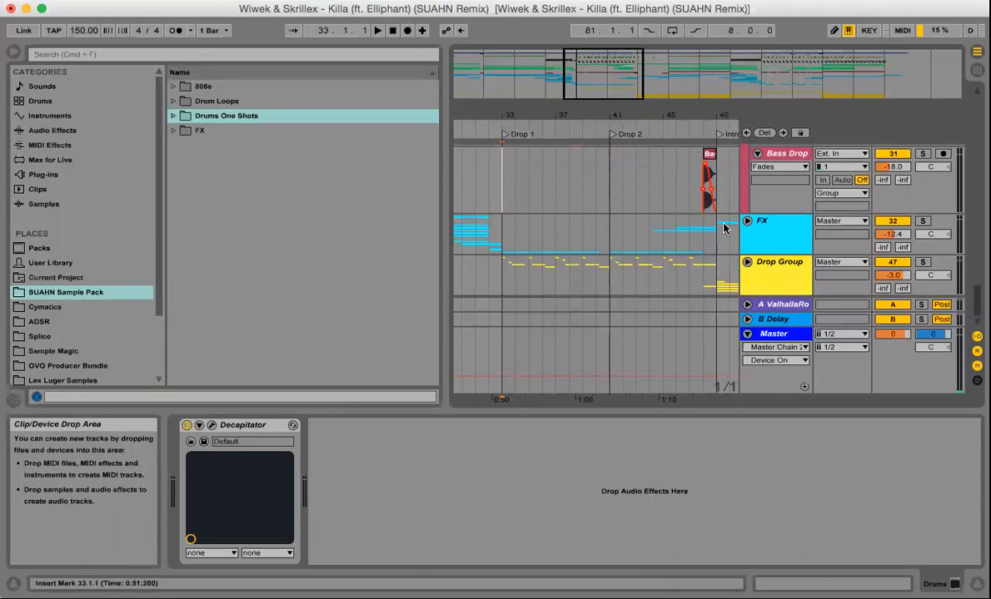
{"action": "left_click", "coordinate": [774, 261]}
{"action": "left_click", "coordinate": [922, 262]}
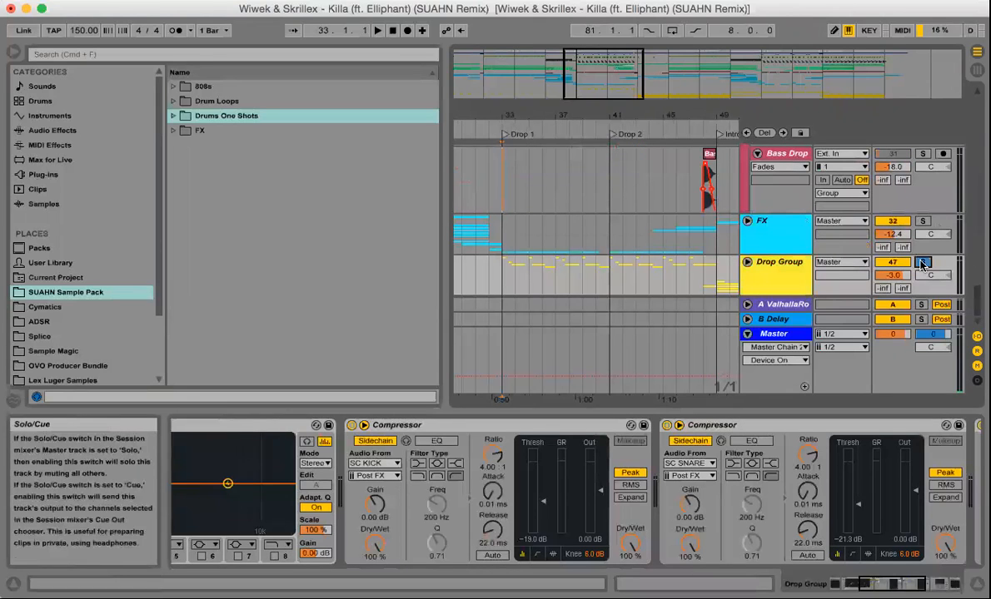
{"action": "key", "text": "space"}
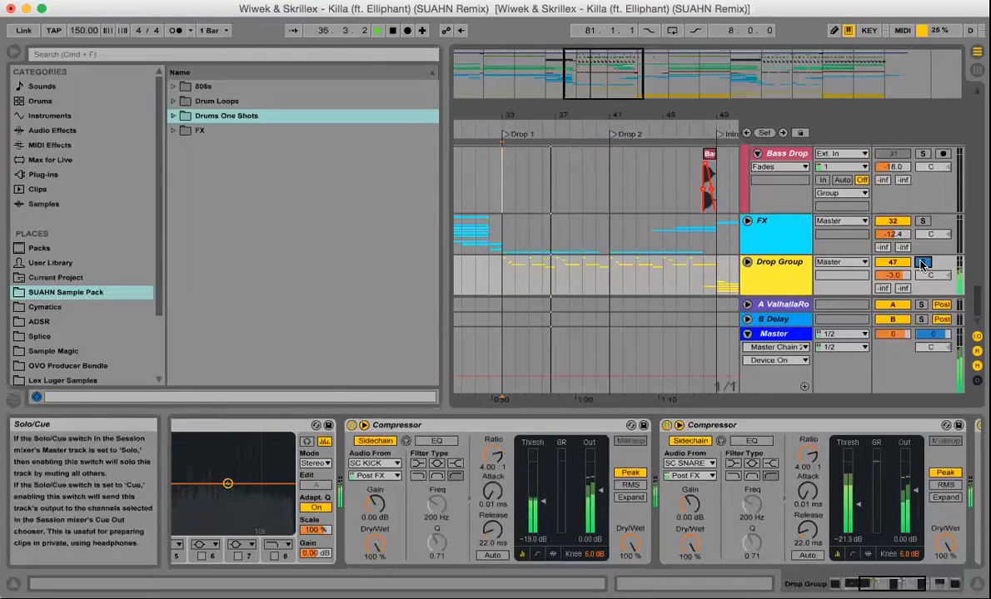
{"action": "key", "text": "space"}
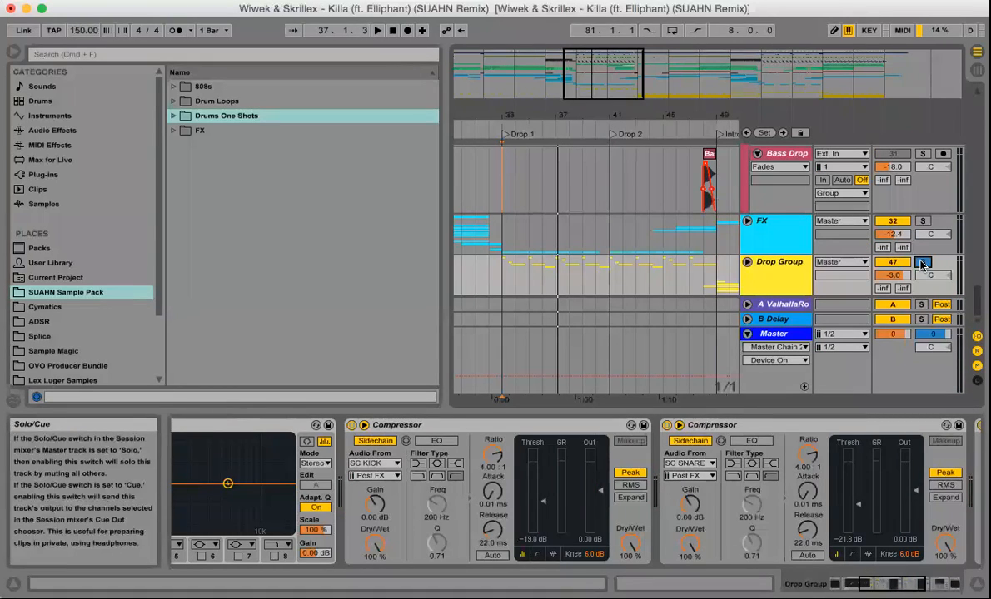
{"action": "left_click", "coordinate": [921, 263]}
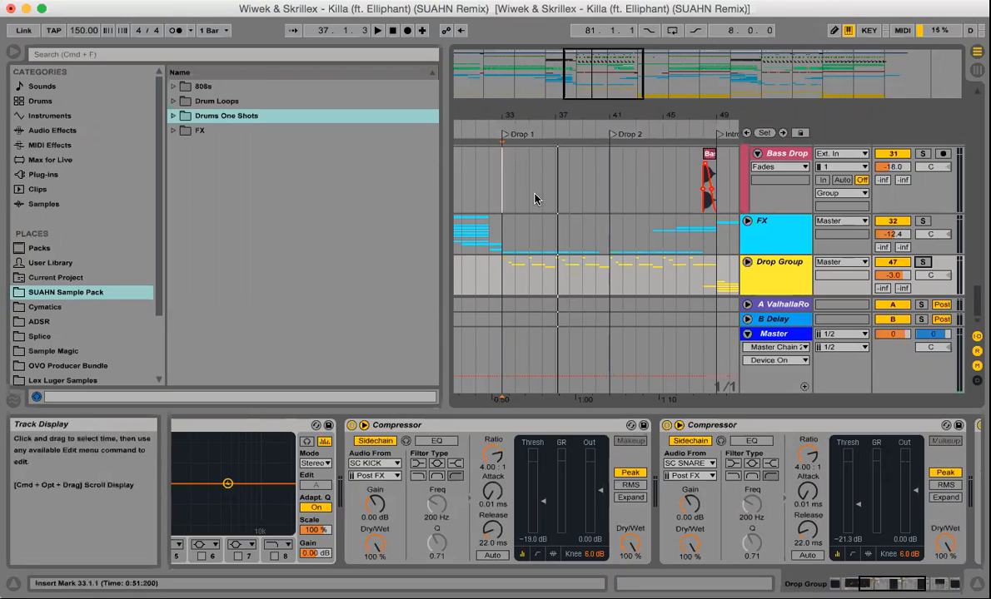
- Return to the first tracks of the arrangement and unfold the Stems group
{"action": "scroll", "coordinate": [530, 208], "scroll_direction": "up", "scroll_amount": 4}
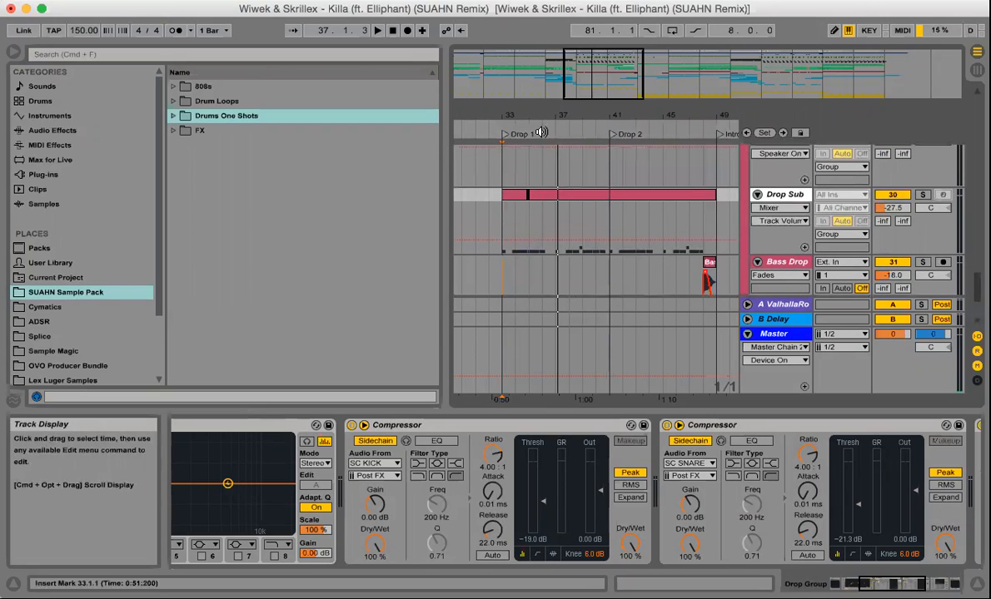
{"action": "left_click_drag", "start_coordinate": [542, 112], "coordinate": [542, 45]}
{"action": "scroll", "coordinate": [612, 234], "scroll_direction": "up", "scroll_amount": 4}
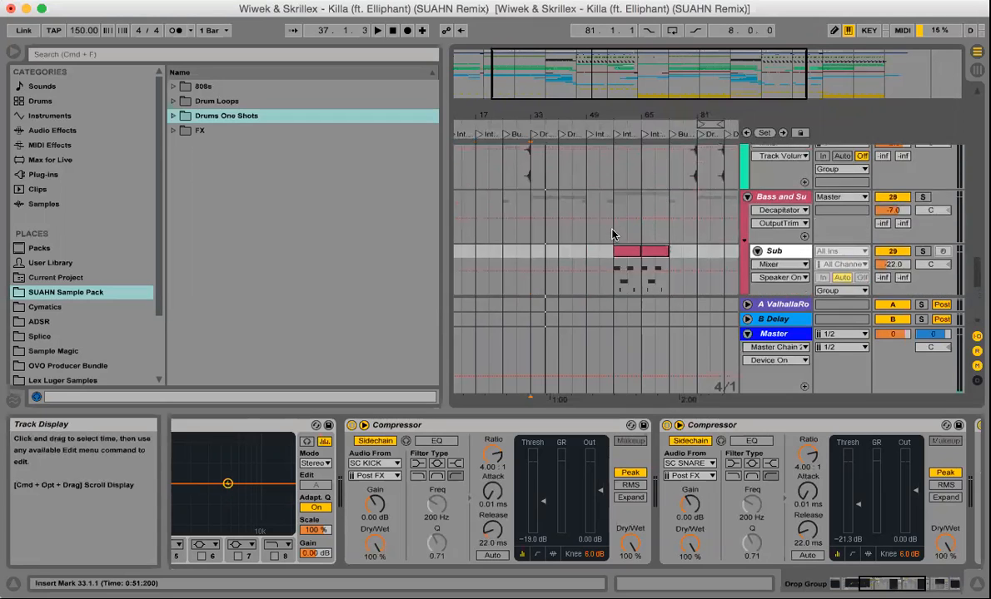
{"action": "scroll", "coordinate": [612, 234], "scroll_direction": "up", "scroll_amount": 10}
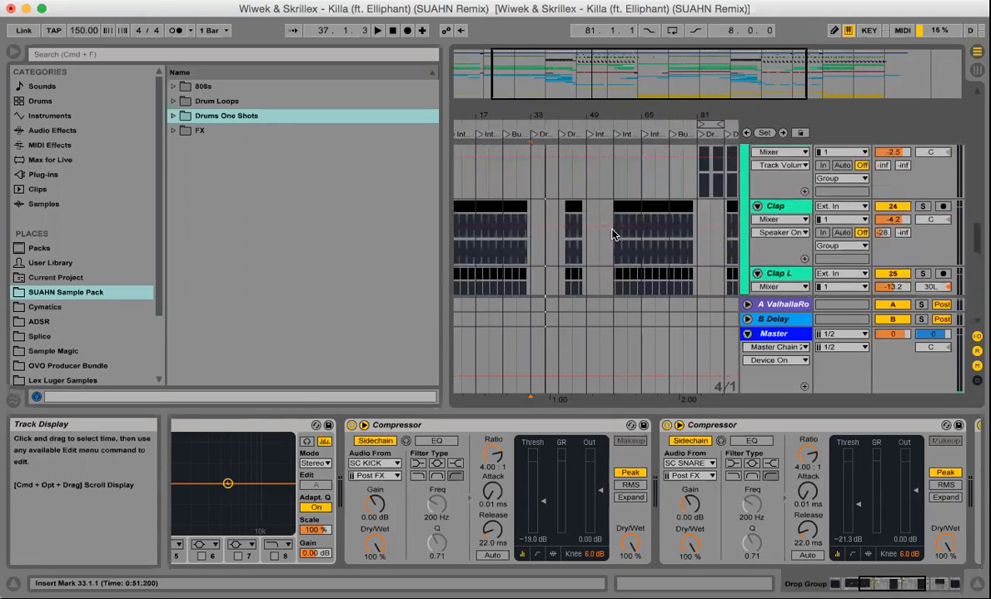
{"action": "scroll", "coordinate": [613, 241], "scroll_direction": "up", "scroll_amount": 10}
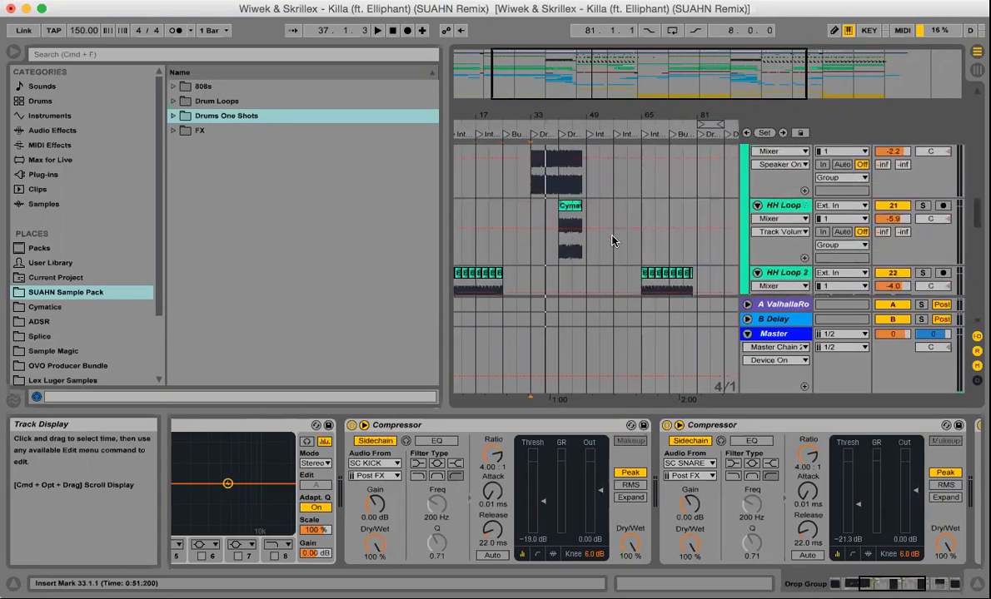
{"action": "scroll", "coordinate": [612, 240], "scroll_direction": "up", "scroll_amount": 10}
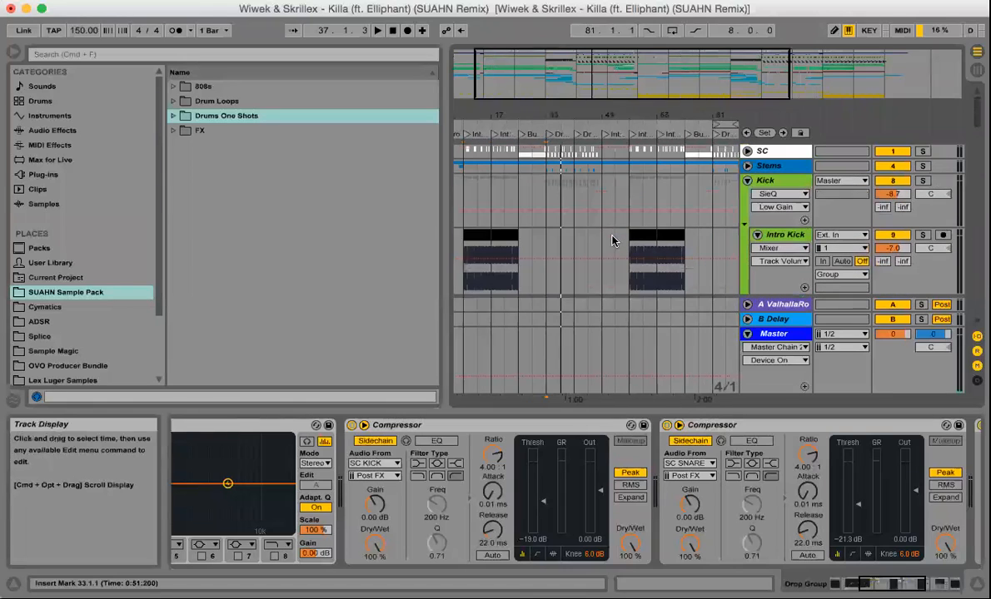
{"action": "left_click", "coordinate": [746, 165]}
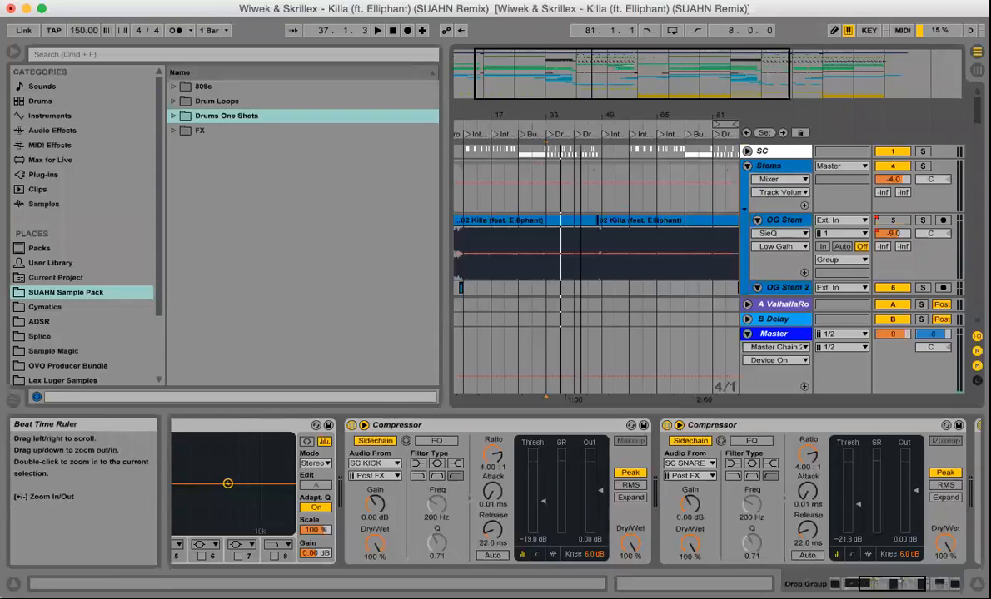
- Review the OG Stem clips across the song and show the track's EQ Eight and Bass Kleph's Easy Wash rack
{"action": "left_click_drag", "start_coordinate": [583, 115], "coordinate": [580, 153]}
{"action": "scroll", "coordinate": [586, 258], "scroll_direction": "left", "scroll_amount": 5}
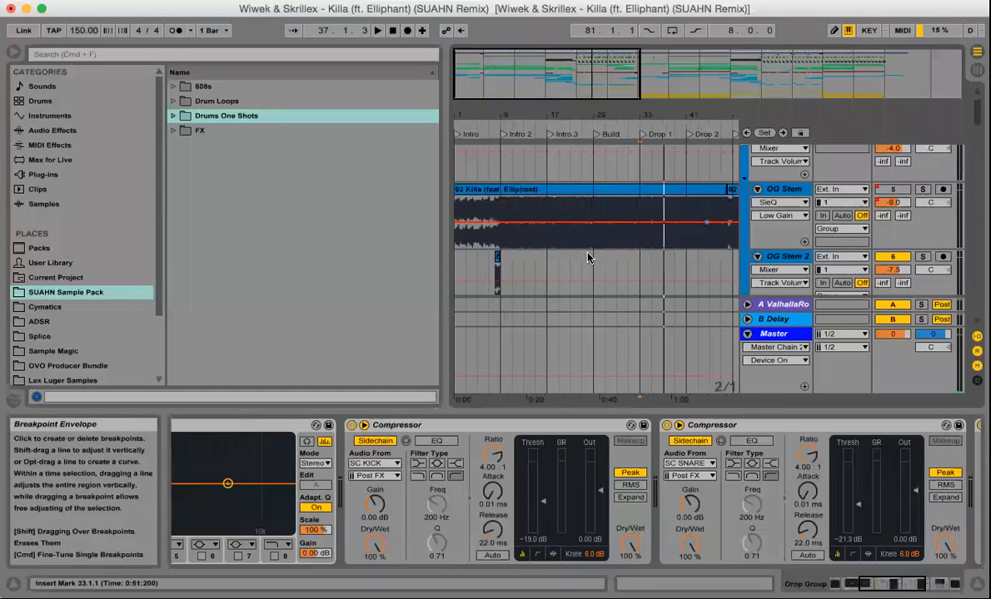
{"action": "scroll", "coordinate": [587, 258], "scroll_direction": "right", "scroll_amount": 7}
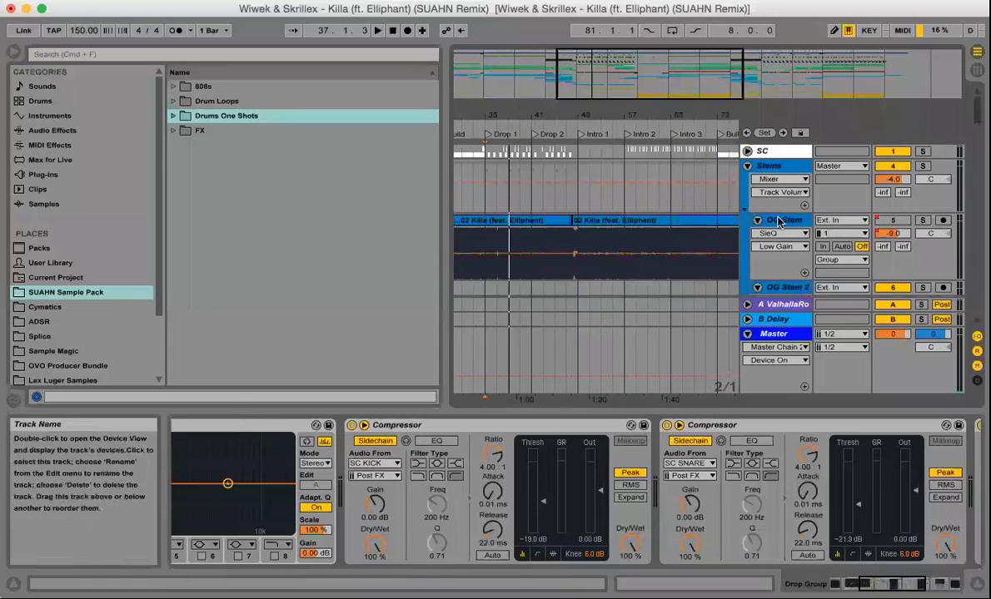
{"action": "left_click", "coordinate": [798, 223]}
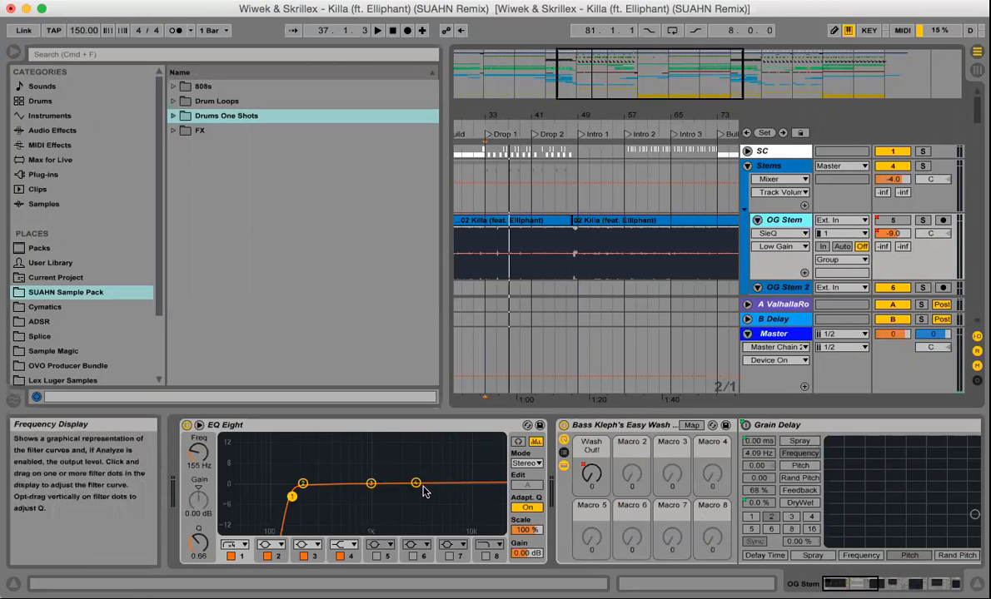
{"action": "mouse_move", "coordinate": [548, 116]}
{"action": "left_mouse_down"}
{"action": "mouse_move", "coordinate": [548, 62]}
{"action": "mouse_move", "coordinate": [549, 100]}
{"action": "left_mouse_up"}
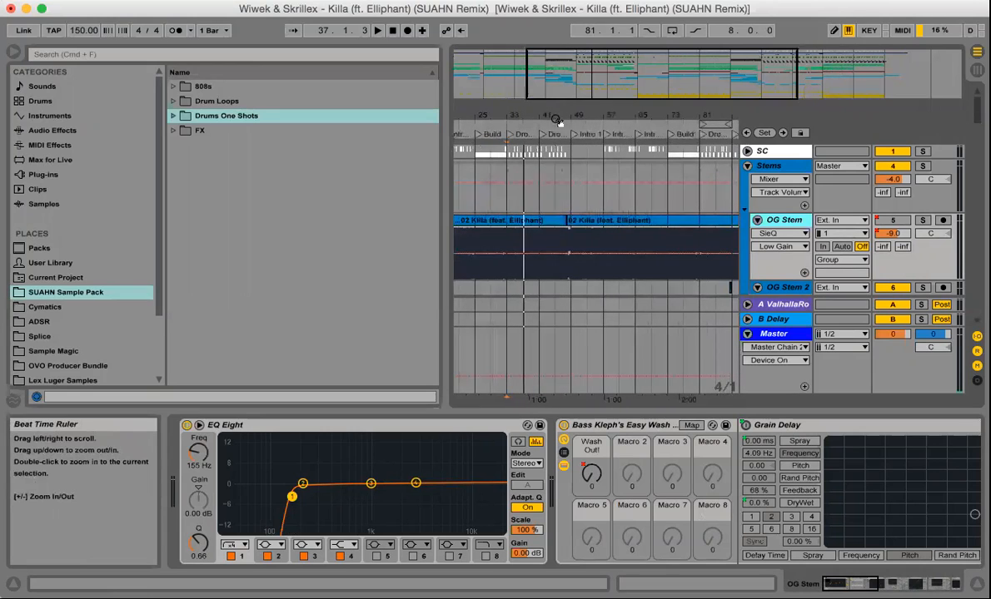
{"action": "scroll", "coordinate": [557, 276], "scroll_direction": "left", "scroll_amount": 5}
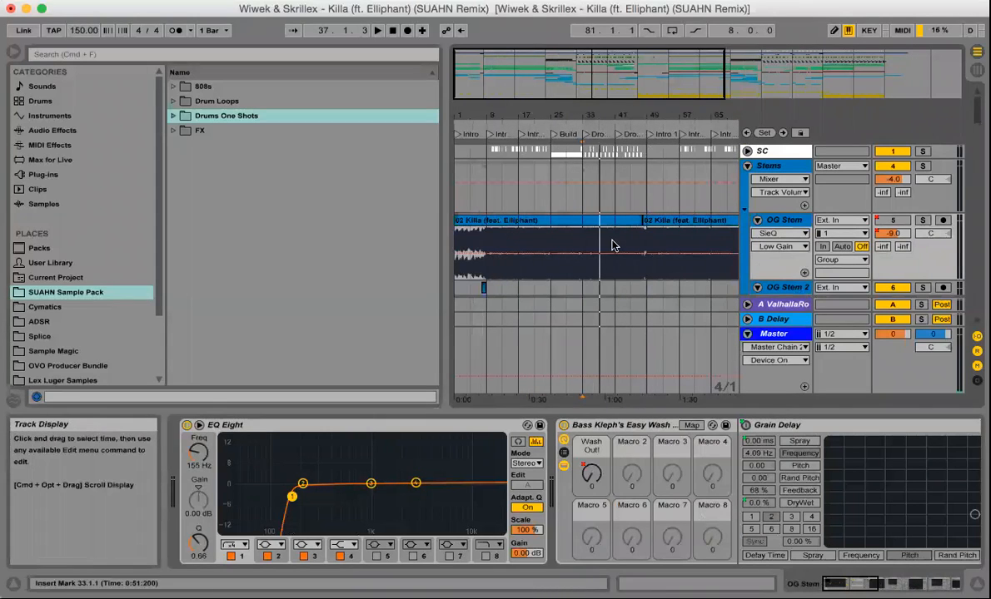
- Play briefly from bar 81, solo OG Stem 3 and show its short clips in the second drop section
{"action": "scroll", "coordinate": [611, 245], "scroll_direction": "down", "scroll_amount": 2}
{"action": "scroll", "coordinate": [500, 285], "scroll_direction": "down", "scroll_amount": 2}
{"action": "scroll", "coordinate": [504, 283], "scroll_direction": "right", "scroll_amount": 6}
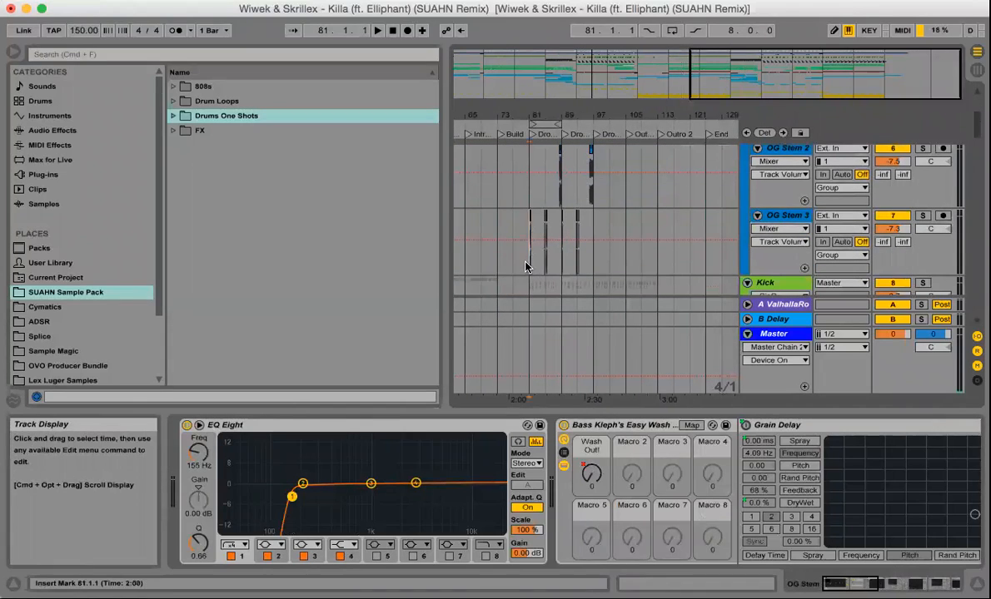
{"action": "left_click", "coordinate": [525, 268]}
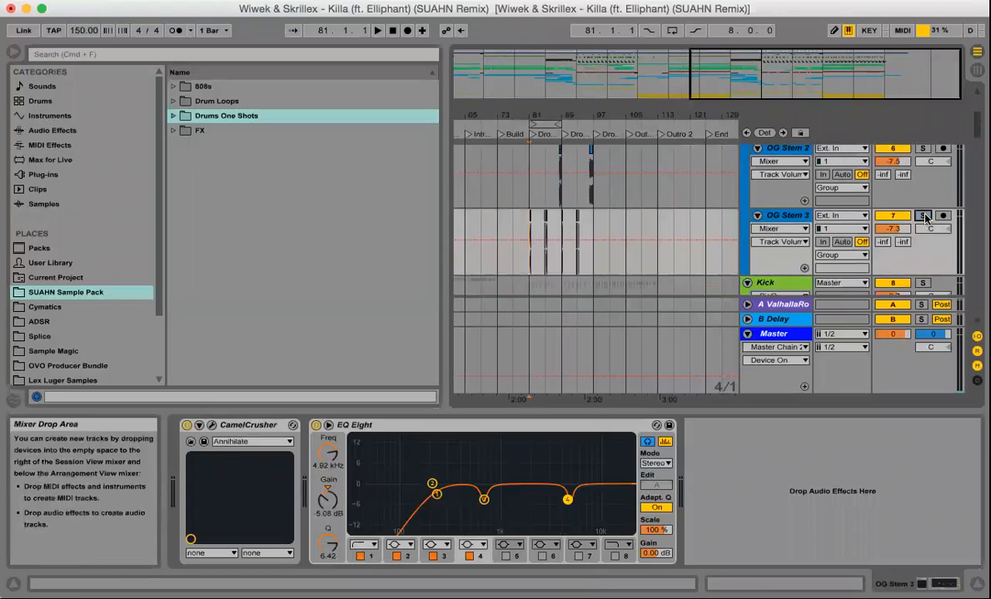
{"action": "left_click", "coordinate": [922, 216]}
{"action": "left_click", "coordinate": [922, 216]}
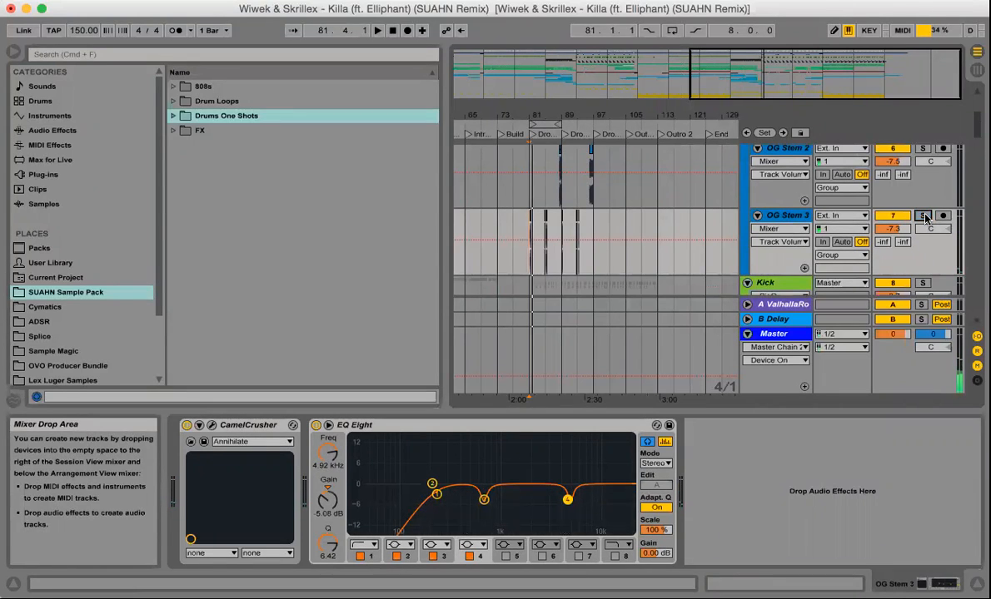
{"action": "left_click", "coordinate": [922, 216]}
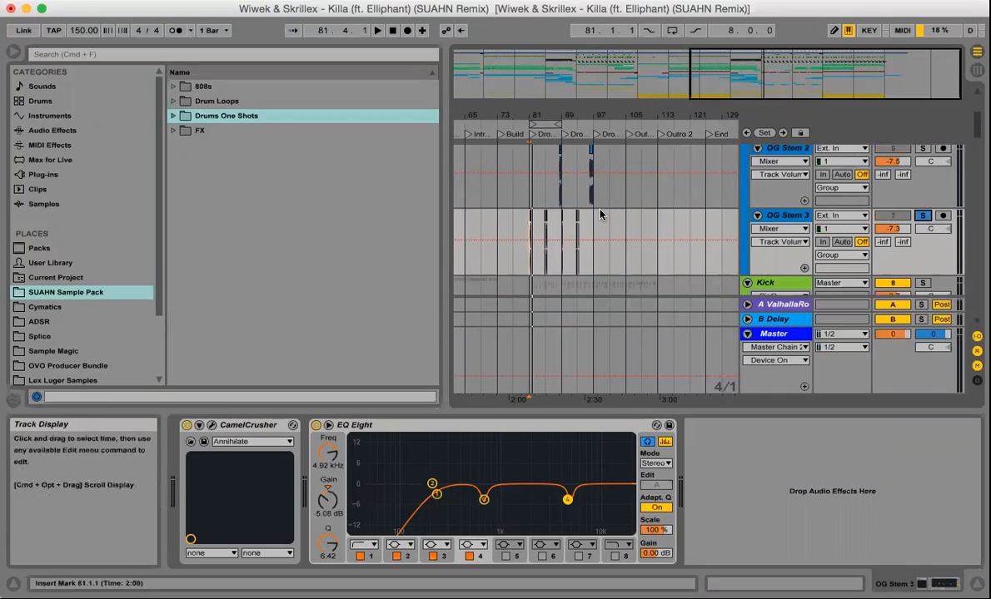
{"action": "left_click_drag", "start_coordinate": [537, 117], "coordinate": [537, 171]}
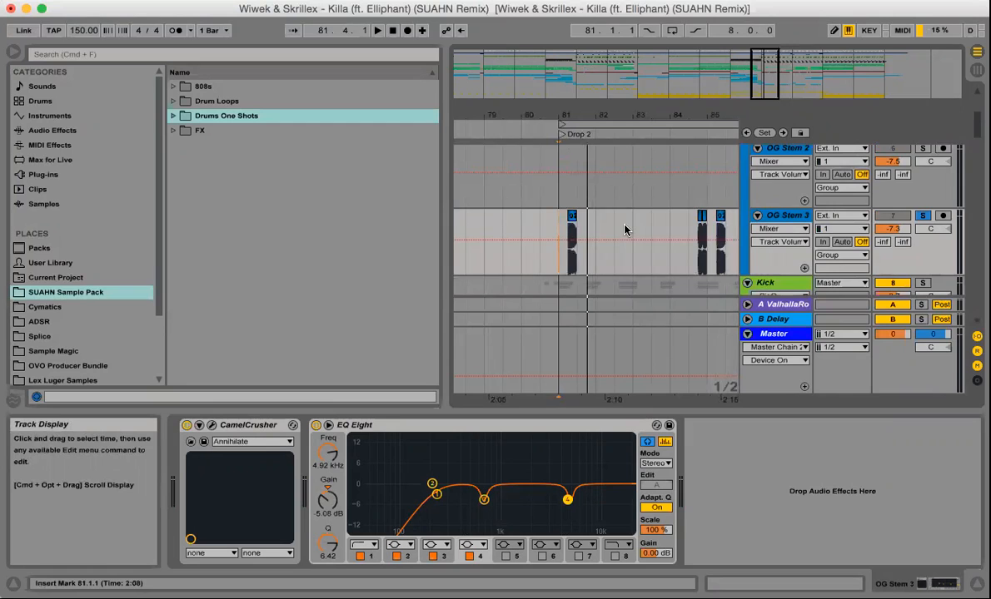
- Unfold the SC group and show its SC KICK and SC SNARE trigger tracks from bar 81 onward
{"action": "scroll", "coordinate": [624, 230], "scroll_direction": "up", "scroll_amount": 5}
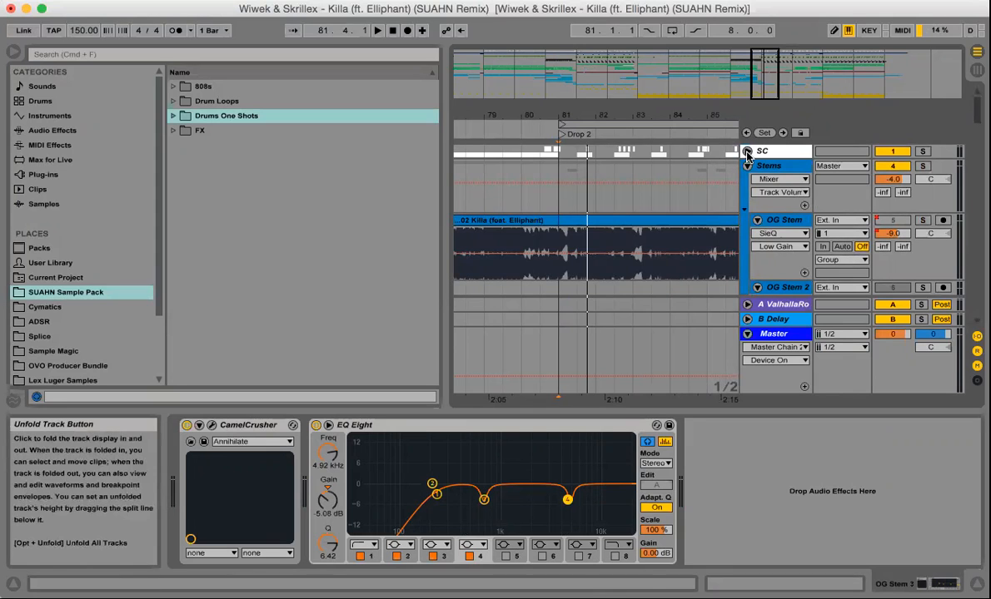
{"action": "left_click", "coordinate": [746, 153]}
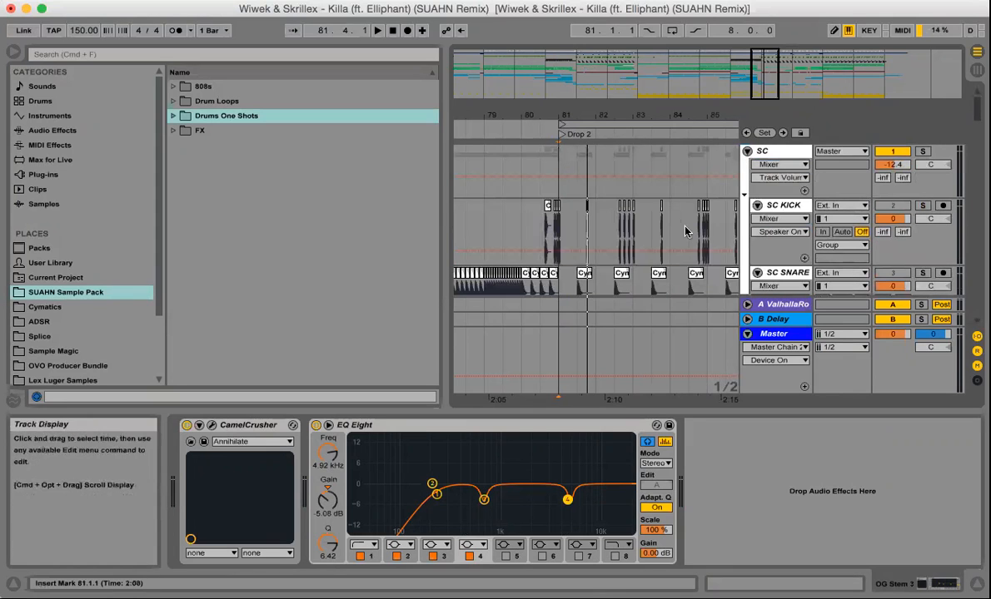
{"action": "scroll", "coordinate": [685, 231], "scroll_direction": "down", "scroll_amount": 3}
{"action": "scroll", "coordinate": [685, 230], "scroll_direction": "up", "scroll_amount": 5}
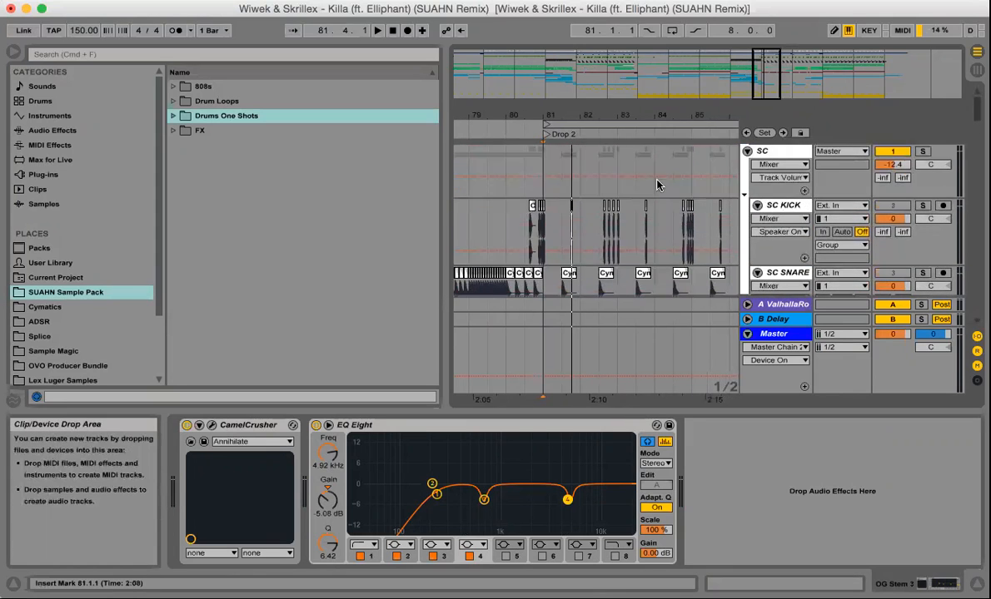
{"action": "left_click_drag", "start_coordinate": [631, 117], "coordinate": [590, 71]}
{"action": "scroll", "coordinate": [579, 208], "scroll_direction": "left", "scroll_amount": 5}
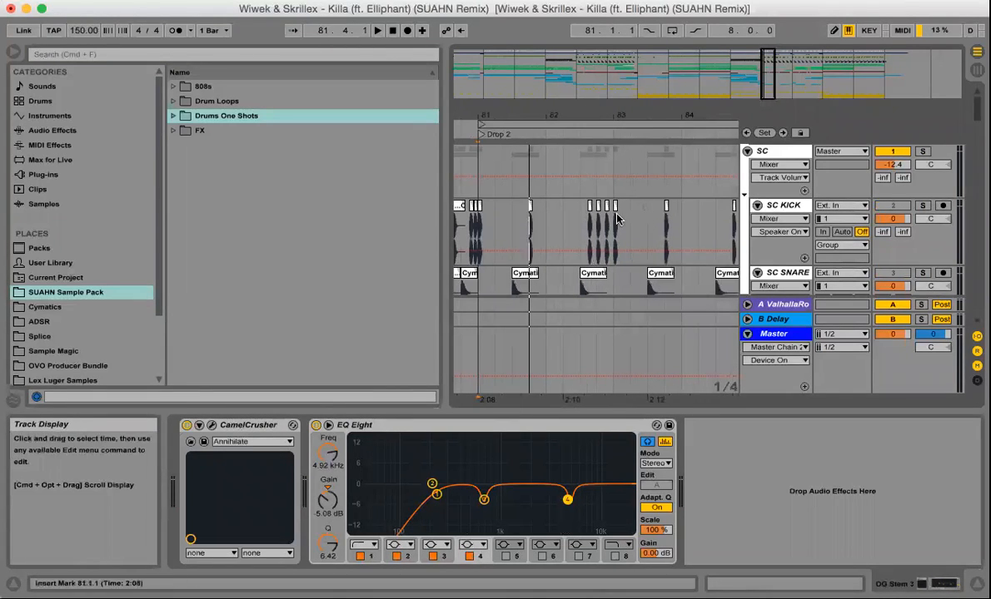
- Select the SC KICK track and inspect its short kick clips around bars 82 and 83 up close
{"action": "left_click", "coordinate": [469, 229]}
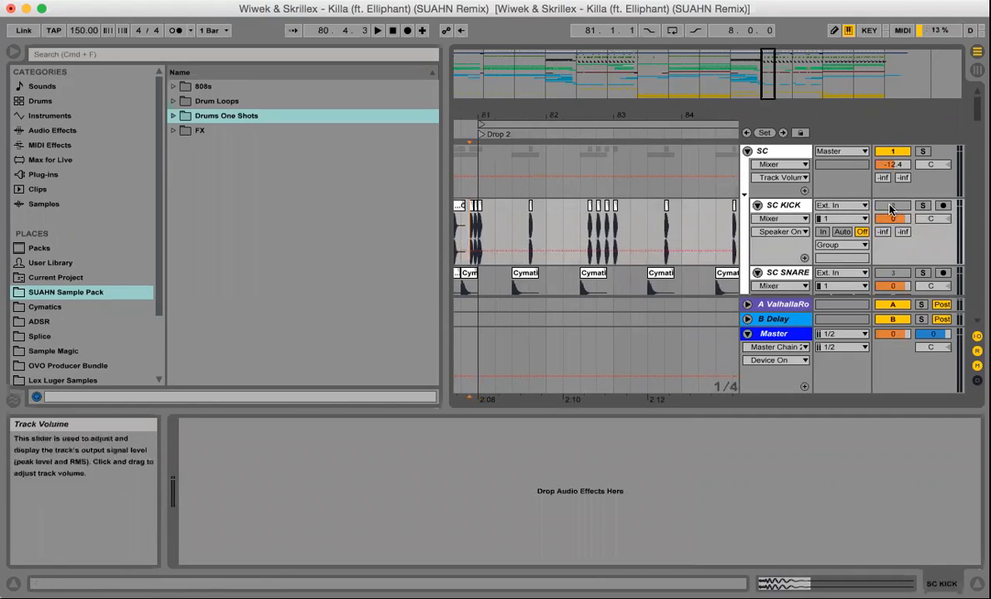
{"action": "left_click_drag", "start_coordinate": [606, 117], "coordinate": [606, 171]}
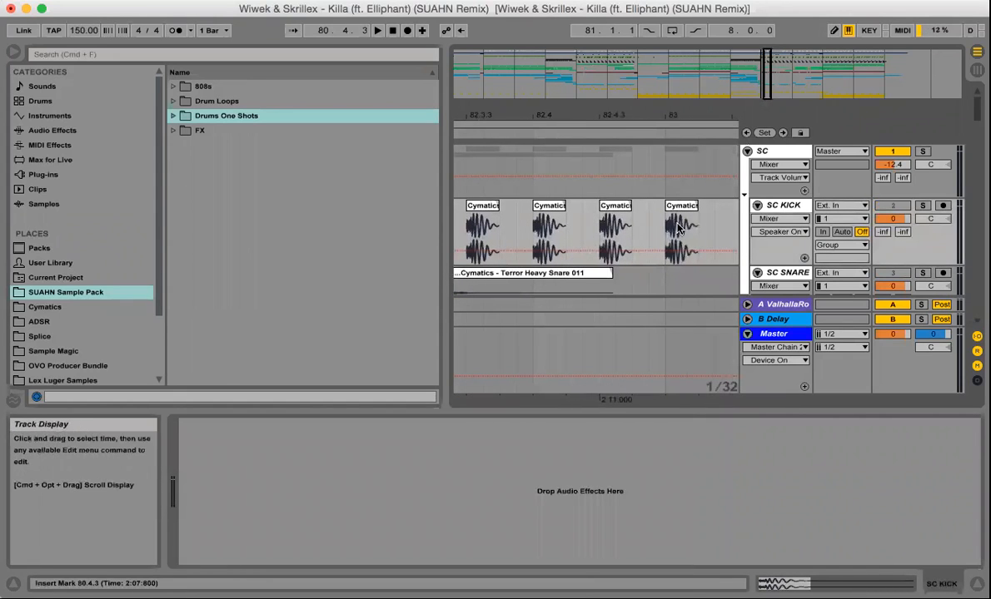
{"action": "left_click_drag", "start_coordinate": [578, 116], "coordinate": [620, 63]}
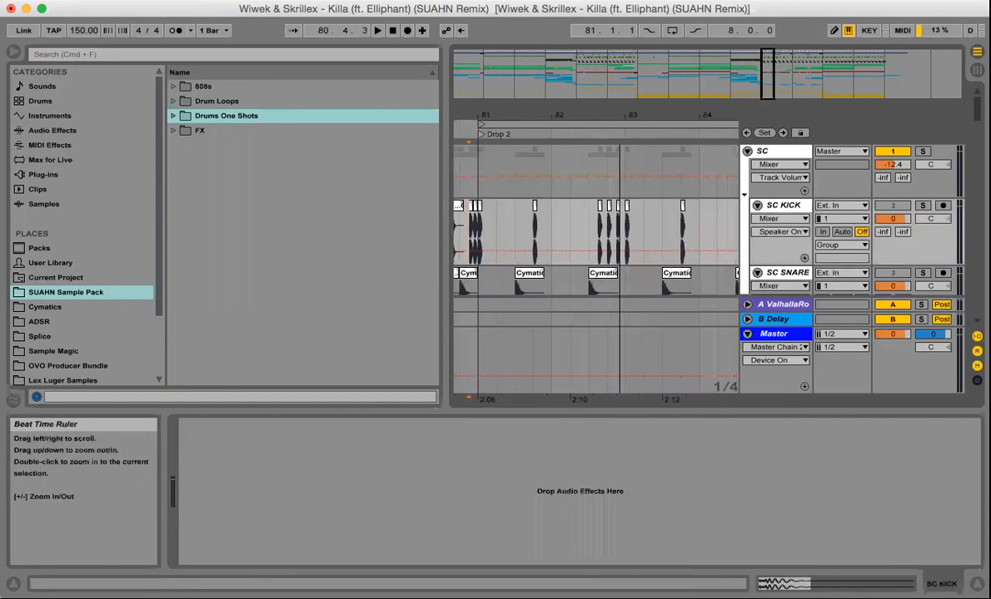
- Inspect the SC SNARE track's Cymatics - Terror Heavy Snare 011 clip at 83.3 up close
{"action": "scroll", "coordinate": [614, 250], "scroll_direction": "down", "scroll_amount": 2}
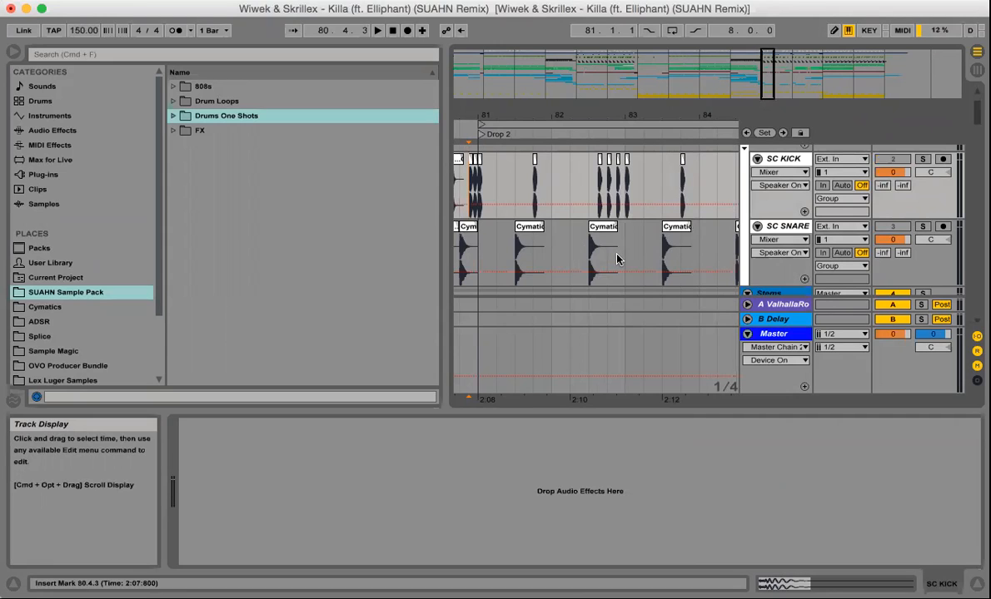
{"action": "left_click_drag", "start_coordinate": [616, 115], "coordinate": [616, 122]}
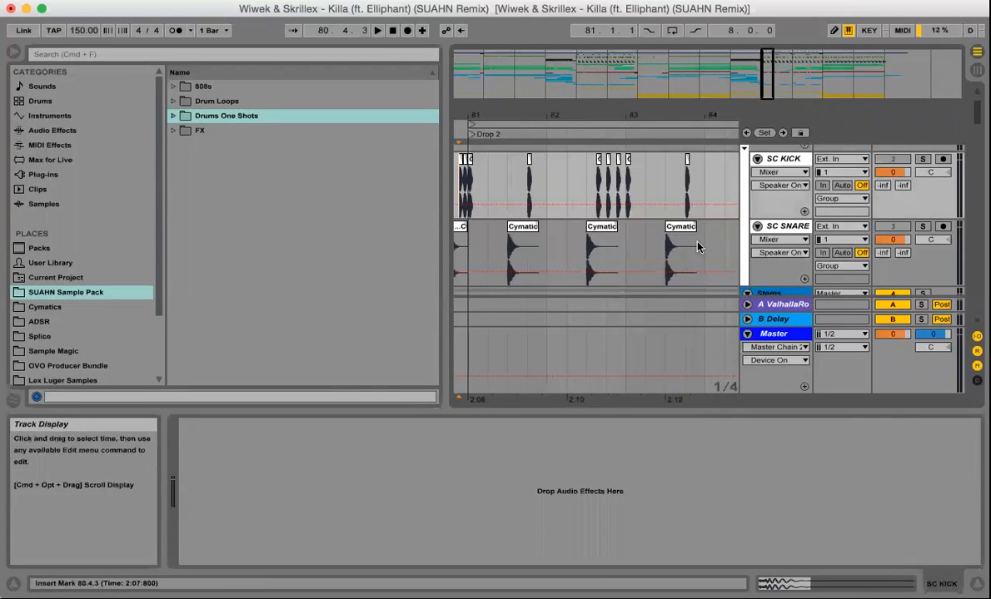
{"action": "left_click_drag", "start_coordinate": [693, 118], "coordinate": [693, 174]}
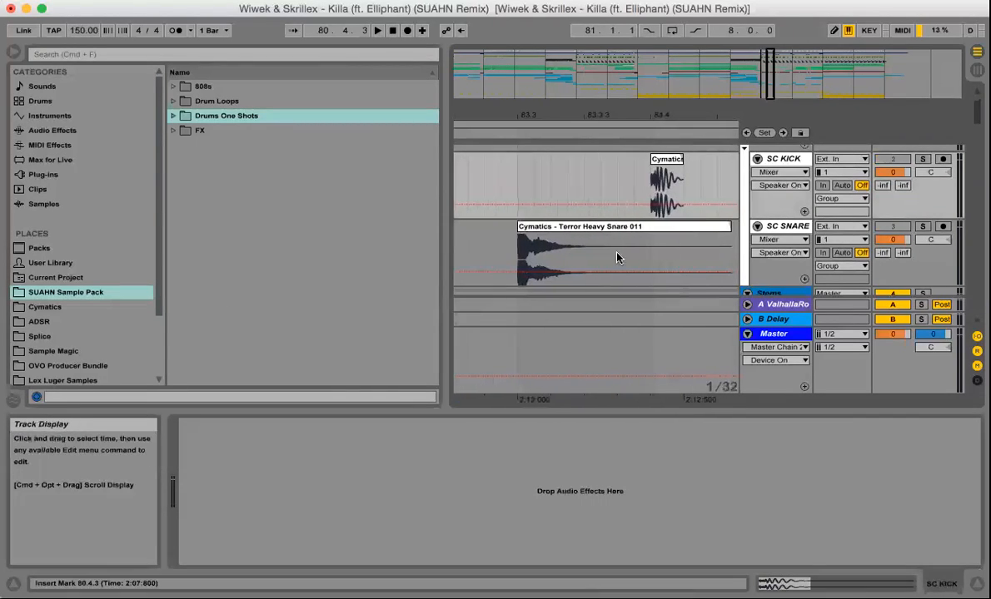
- Examine how the SC KICK and SC SNARE clips are laid out across the Build, Drop and Outro sections
{"action": "mouse_move", "coordinate": [685, 118]}
{"action": "left_mouse_down"}
{"action": "mouse_move", "coordinate": [684, 162]}
{"action": "mouse_move", "coordinate": [685, 87]}
{"action": "left_mouse_up"}
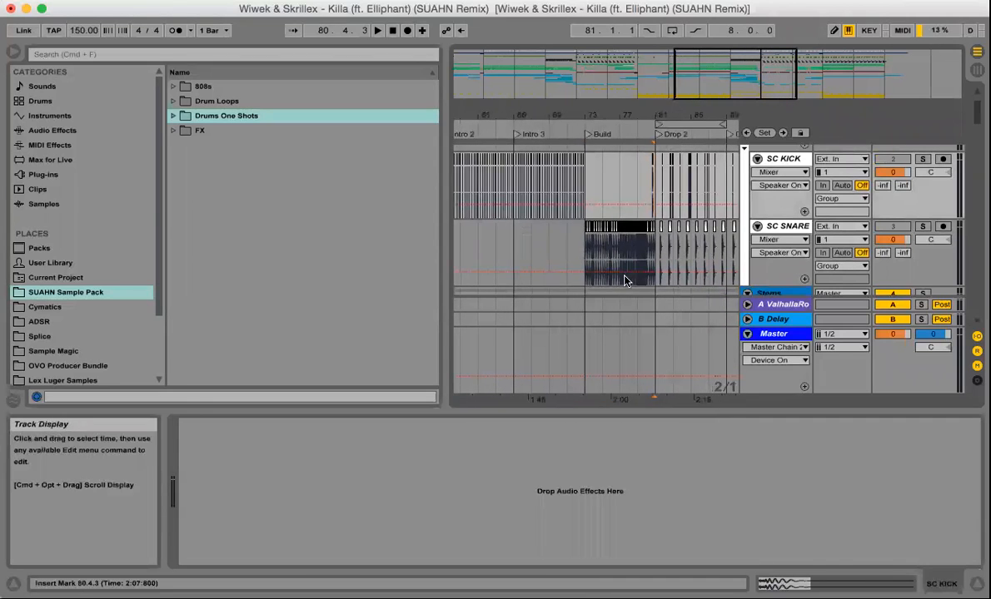
{"action": "left_click_drag", "start_coordinate": [630, 115], "coordinate": [655, 240]}
{"action": "scroll", "coordinate": [654, 240], "scroll_direction": "right", "scroll_amount": 10}
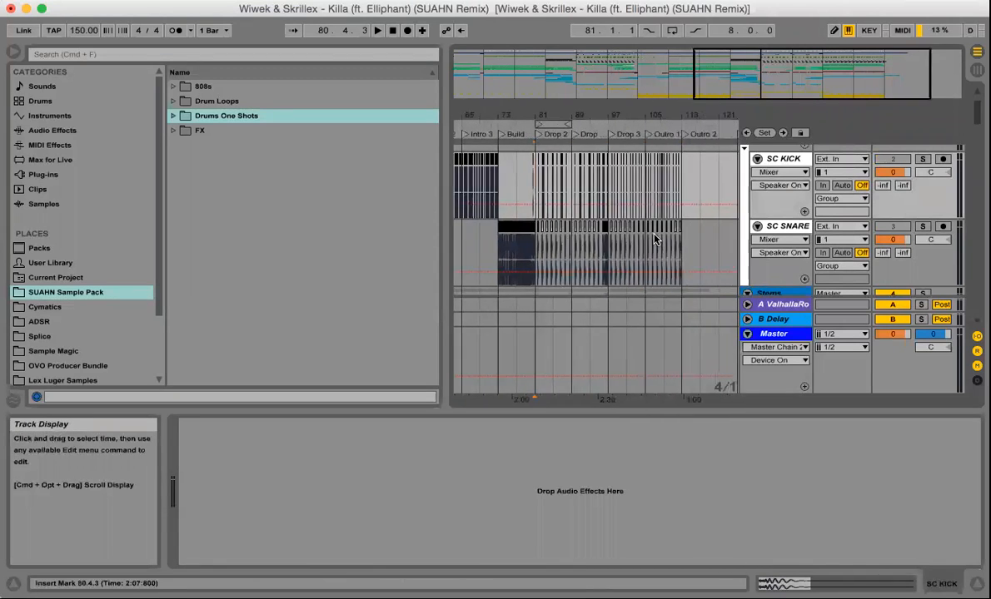
{"action": "scroll", "coordinate": [654, 239], "scroll_direction": "left", "scroll_amount": 10}
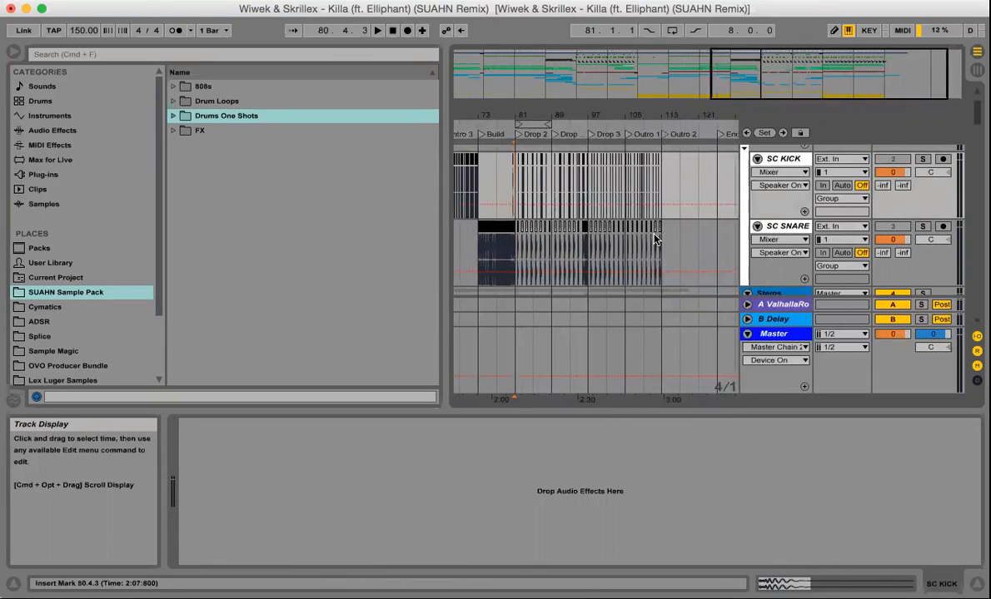
{"action": "scroll", "coordinate": [654, 240], "scroll_direction": "right", "scroll_amount": 5}
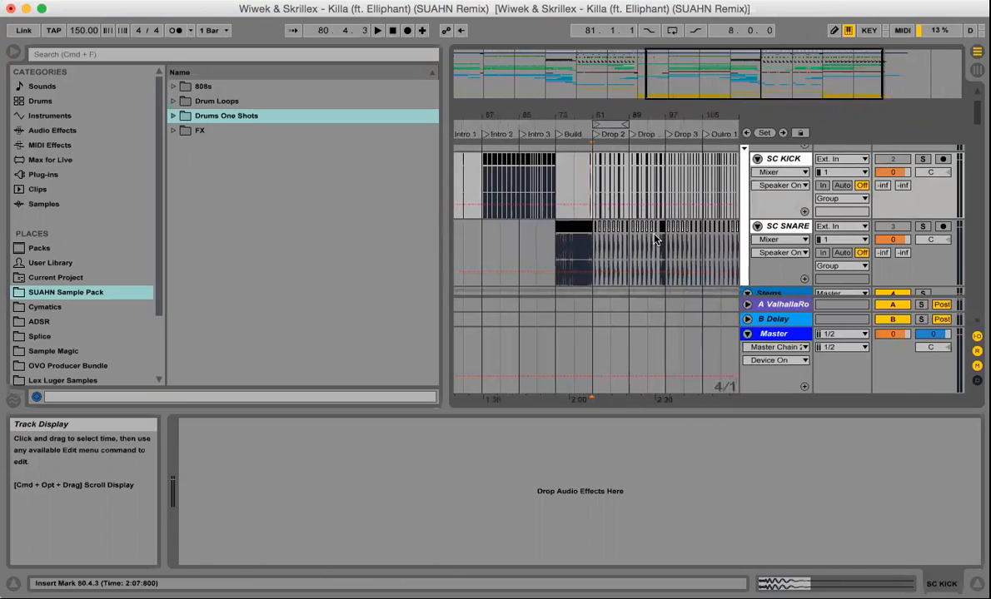
- Solo the SC group with its kick and snare tracks active, play it from 80.4.3, then unsolo it and stop playback
{"action": "scroll", "coordinate": [654, 240], "scroll_direction": "up", "scroll_amount": 3}
{"action": "scroll", "coordinate": [654, 240], "scroll_direction": "up", "scroll_amount": 1}
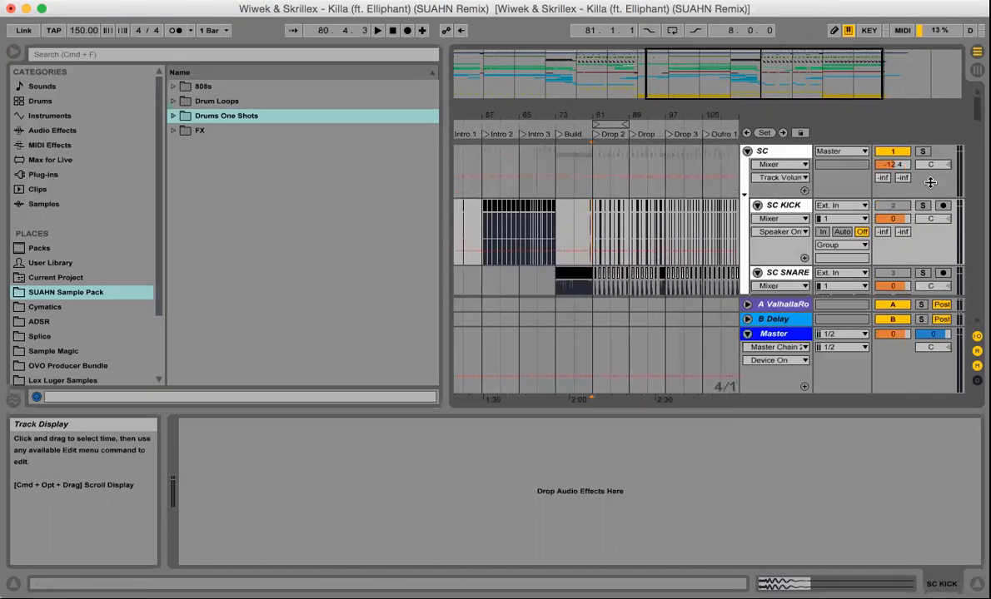
{"action": "left_click", "coordinate": [924, 154]}
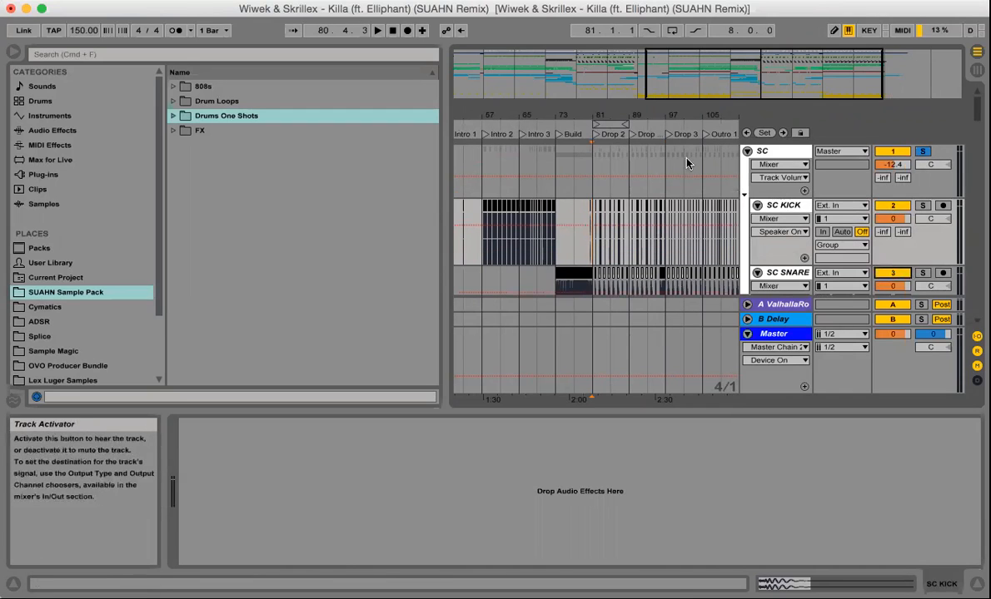
{"action": "left_click_drag", "start_coordinate": [579, 110], "coordinate": [704, 221]}
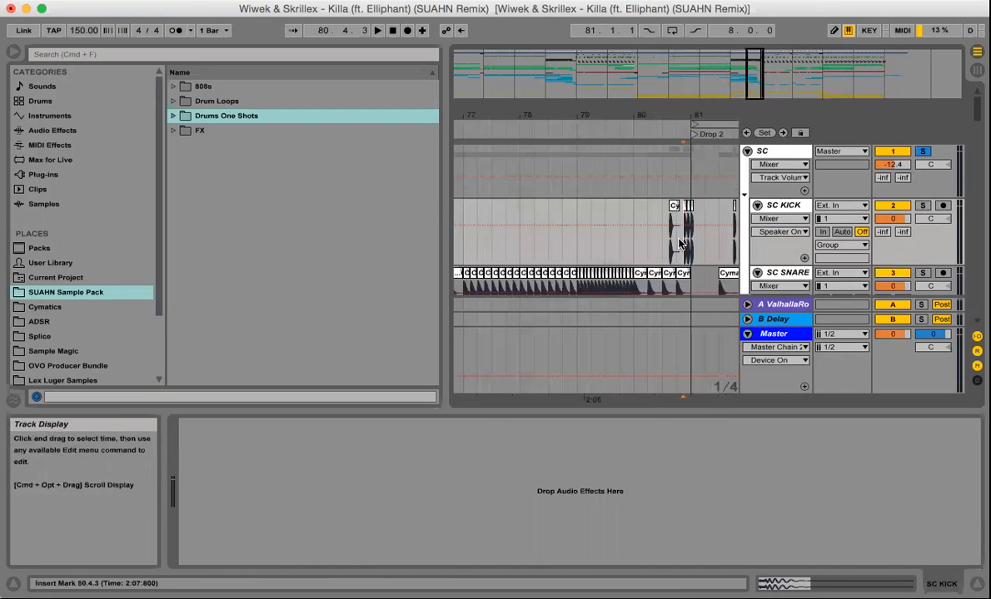
{"action": "key", "text": "space"}
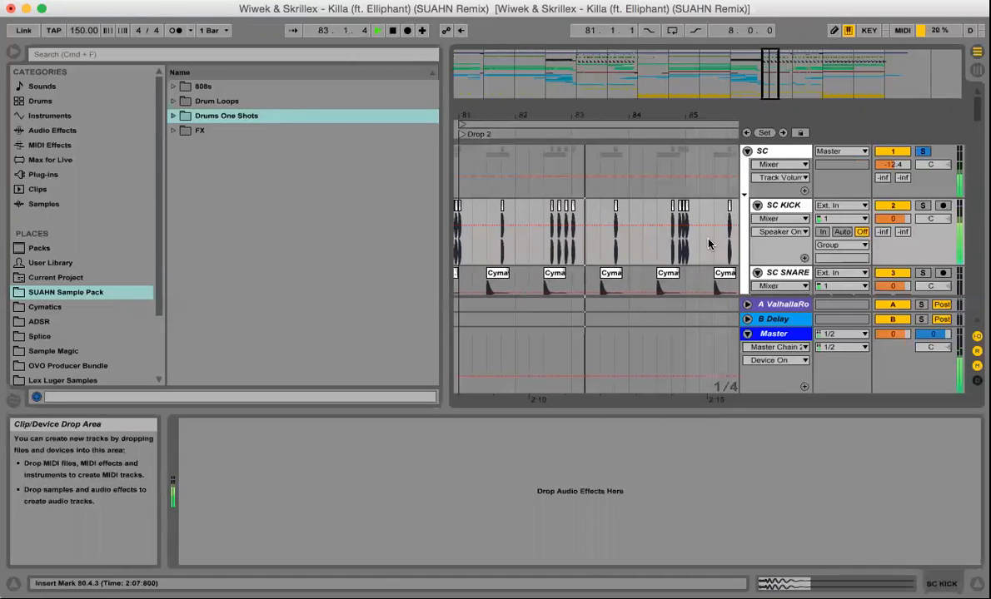
{"action": "left_click", "coordinate": [922, 152]}
{"action": "key", "text": "space"}
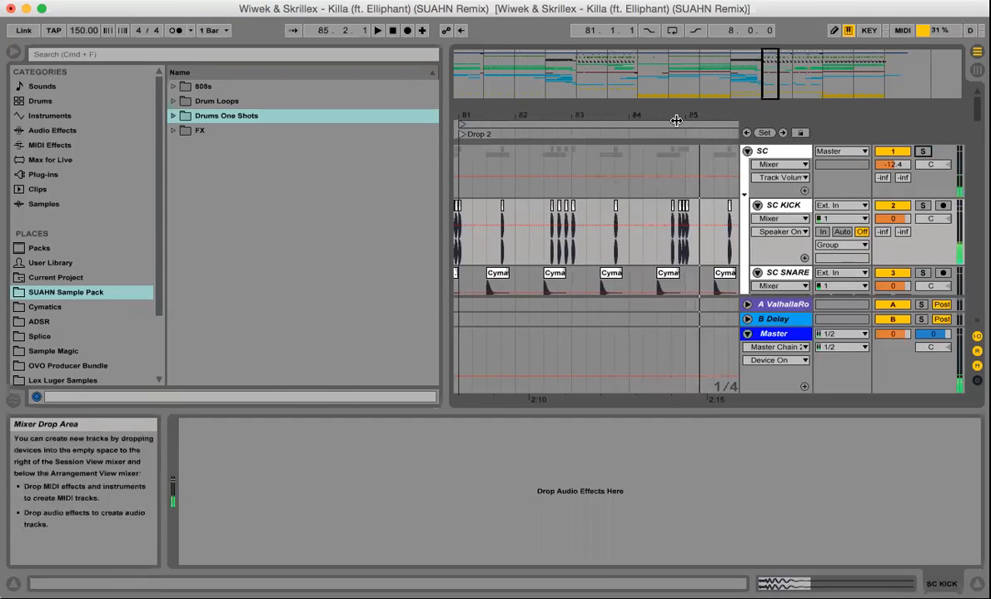
- Deactivate the SC KICK and SC SNARE tracks and bring their clips around Drop 2 into view
{"action": "left_click", "coordinate": [891, 207]}
{"action": "left_click", "coordinate": [888, 275]}
{"action": "left_click_drag", "start_coordinate": [604, 115], "coordinate": [602, 89]}
{"action": "scroll", "coordinate": [648, 238], "scroll_direction": "down", "scroll_amount": 3}
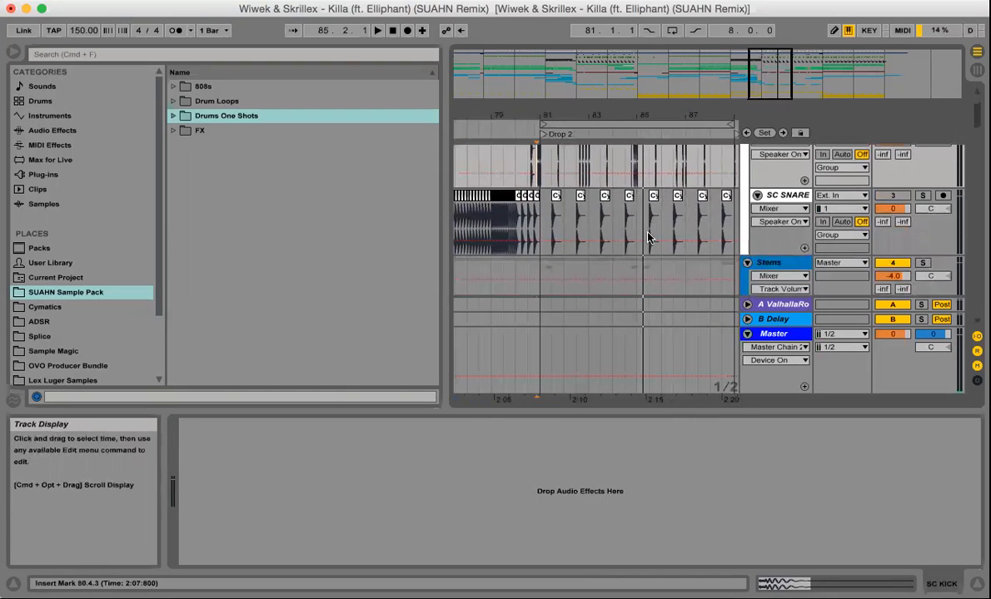
{"action": "scroll", "coordinate": [648, 237], "scroll_direction": "up", "scroll_amount": 1}
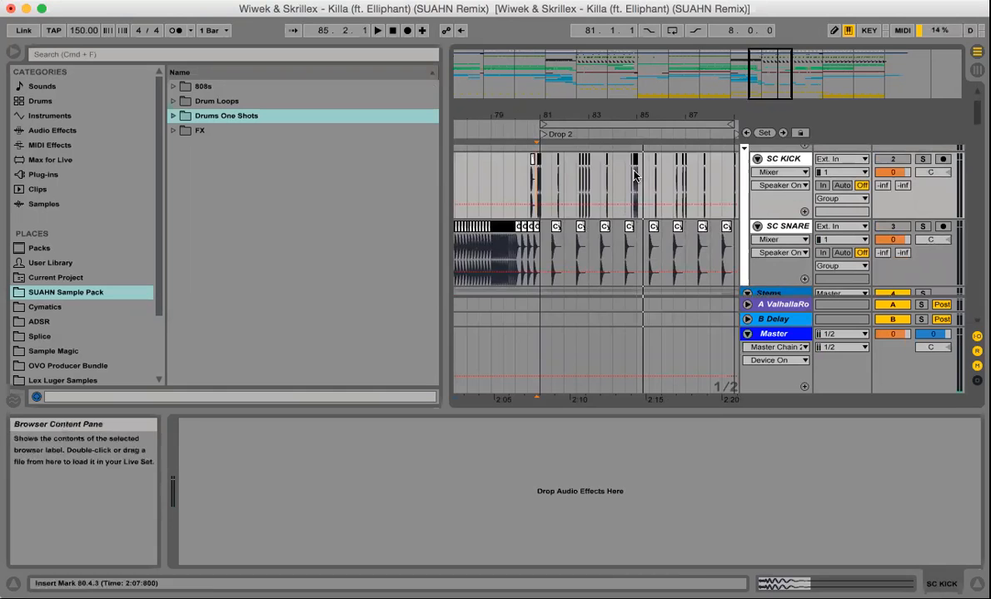
- Look over the sidechain trigger clips from the Build section back to the Intro at bar 1
{"action": "left_click_drag", "start_coordinate": [586, 115], "coordinate": [673, 86]}
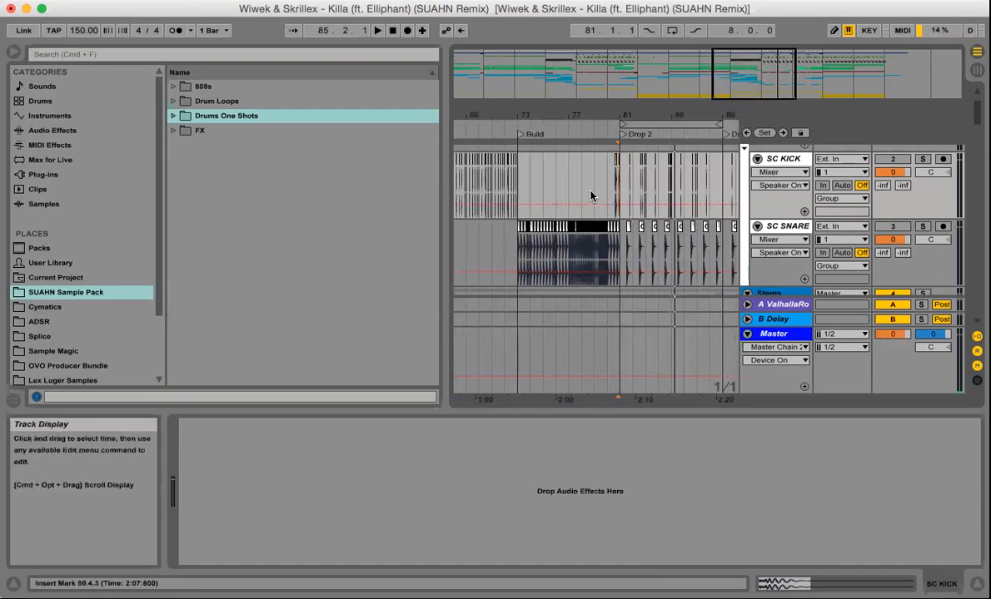
{"action": "scroll", "coordinate": [590, 196], "scroll_direction": "left", "scroll_amount": 10}
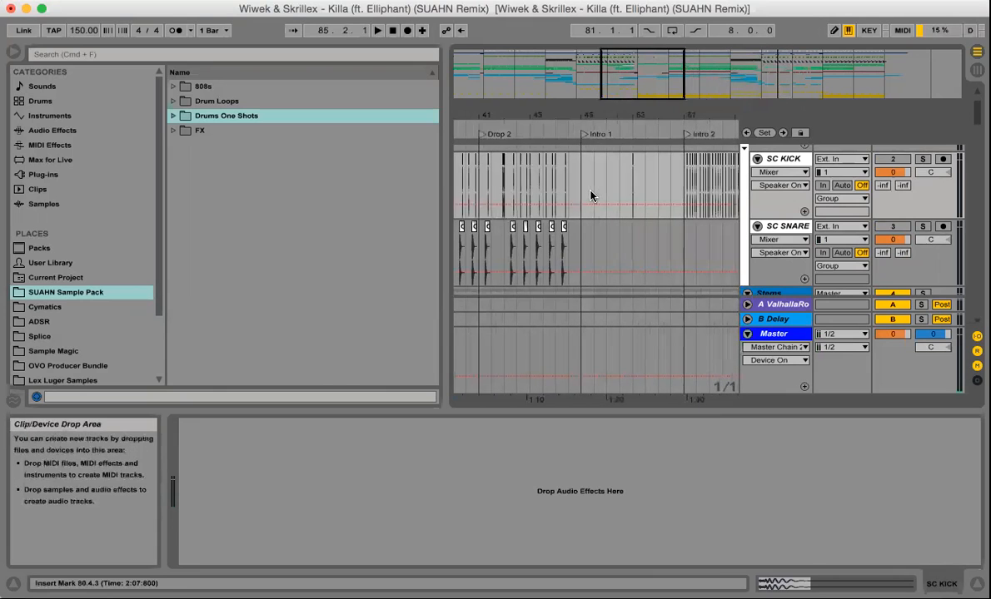
{"action": "scroll", "coordinate": [591, 195], "scroll_direction": "left", "scroll_amount": 5}
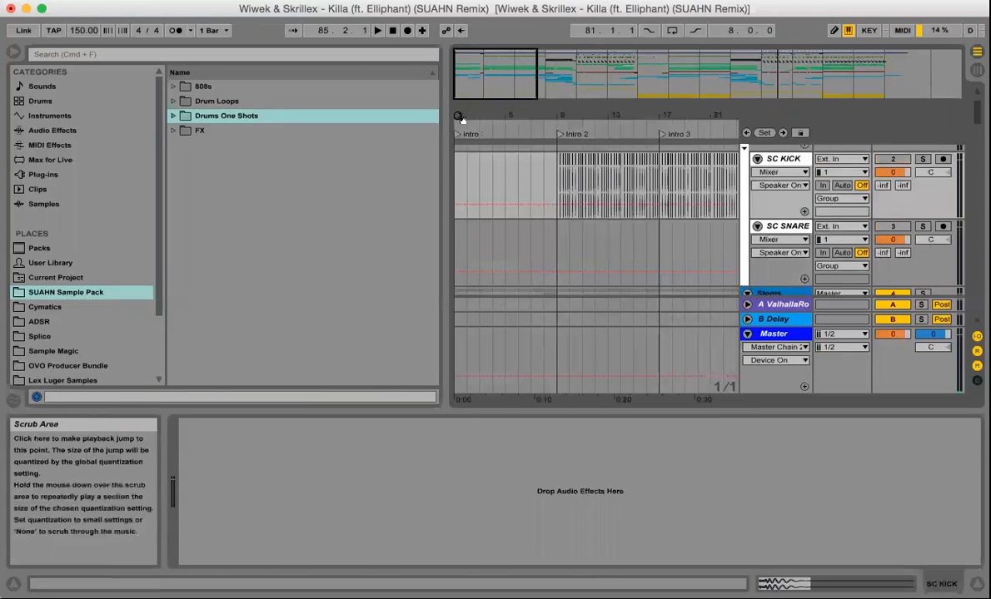
{"action": "left_click_drag", "start_coordinate": [459, 117], "coordinate": [462, 175]}
{"action": "left_click_drag", "start_coordinate": [503, 116], "coordinate": [467, 111]}
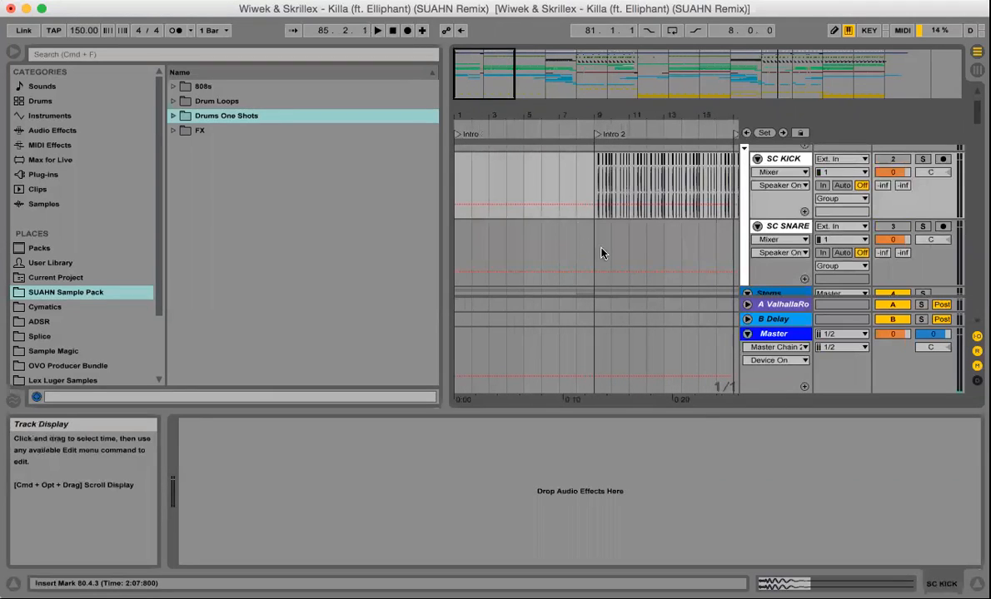
- Examine the Intro Kick clips in Intro 2 and the Drop Kick and Top Kick clips from Drop 1
{"action": "scroll", "coordinate": [602, 254], "scroll_direction": "down", "scroll_amount": 10}
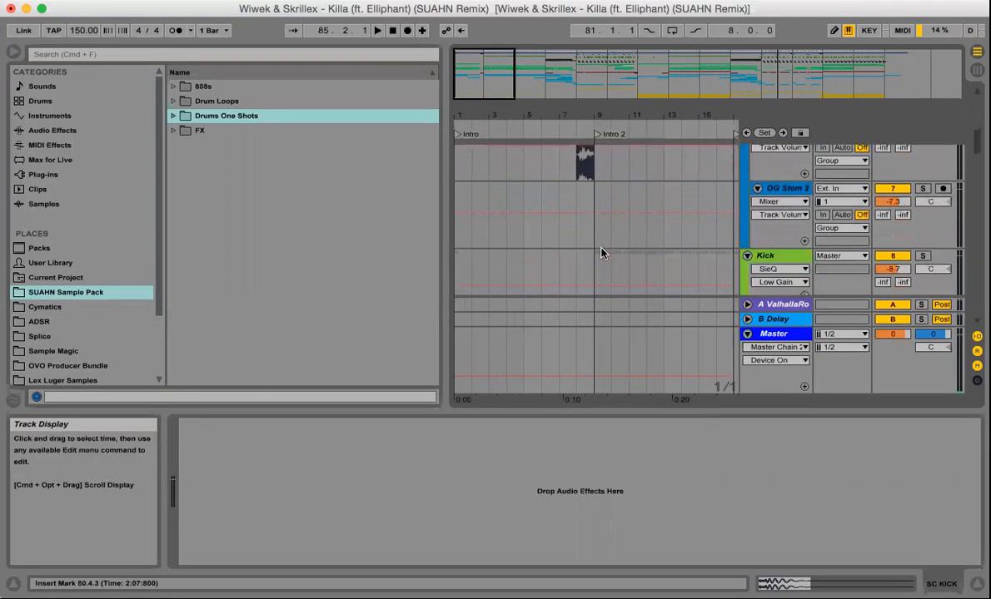
{"action": "scroll", "coordinate": [602, 254], "scroll_direction": "down", "scroll_amount": 1}
{"action": "scroll", "coordinate": [603, 254], "scroll_direction": "down", "scroll_amount": 6}
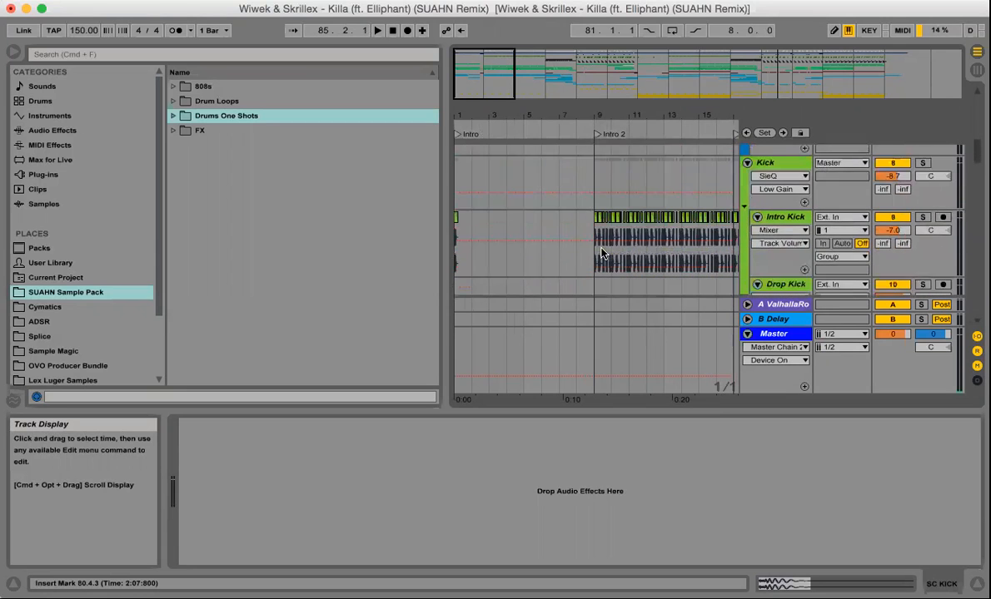
{"action": "scroll", "coordinate": [602, 269], "scroll_direction": "down", "scroll_amount": 4}
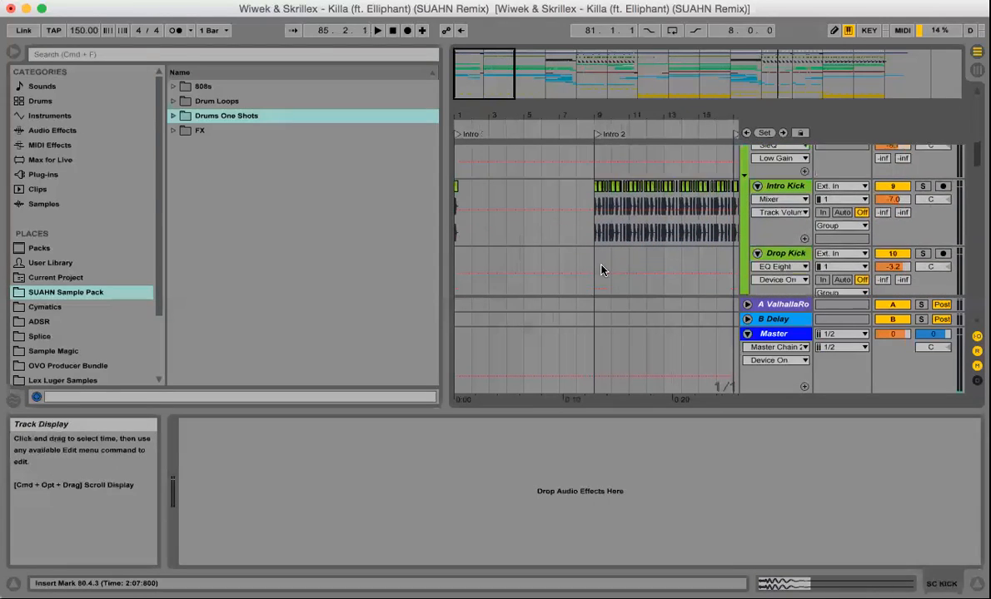
{"action": "scroll", "coordinate": [602, 269], "scroll_direction": "right", "scroll_amount": 10}
{"action": "scroll", "coordinate": [602, 269], "scroll_direction": "right", "scroll_amount": 5}
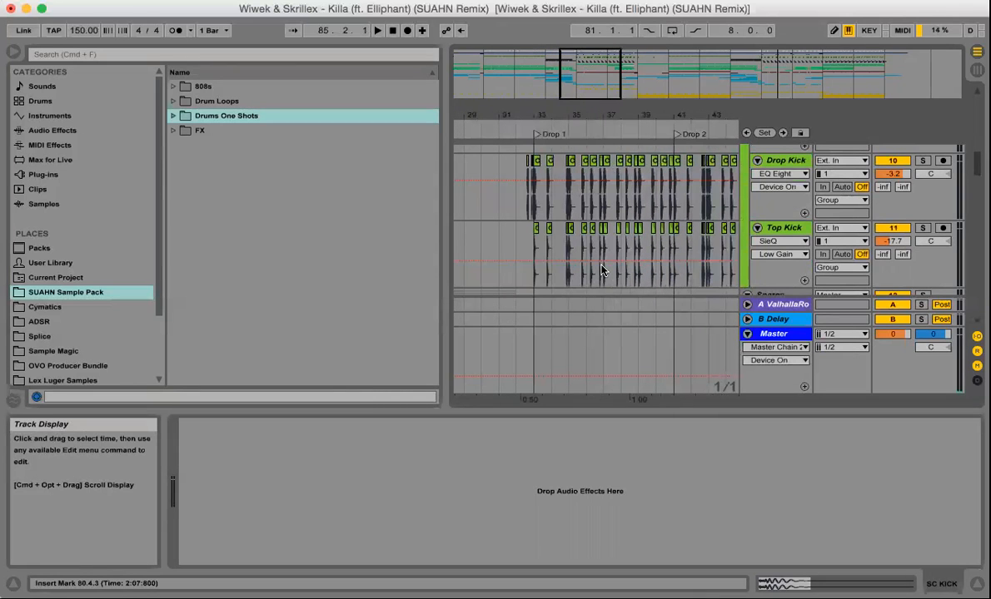
- Unfold the Drop Group and show its Bass 1, Bass 2 and Bass 3 tracks in the Drop 1 section
{"action": "scroll", "coordinate": [603, 270], "scroll_direction": "down", "scroll_amount": 10}
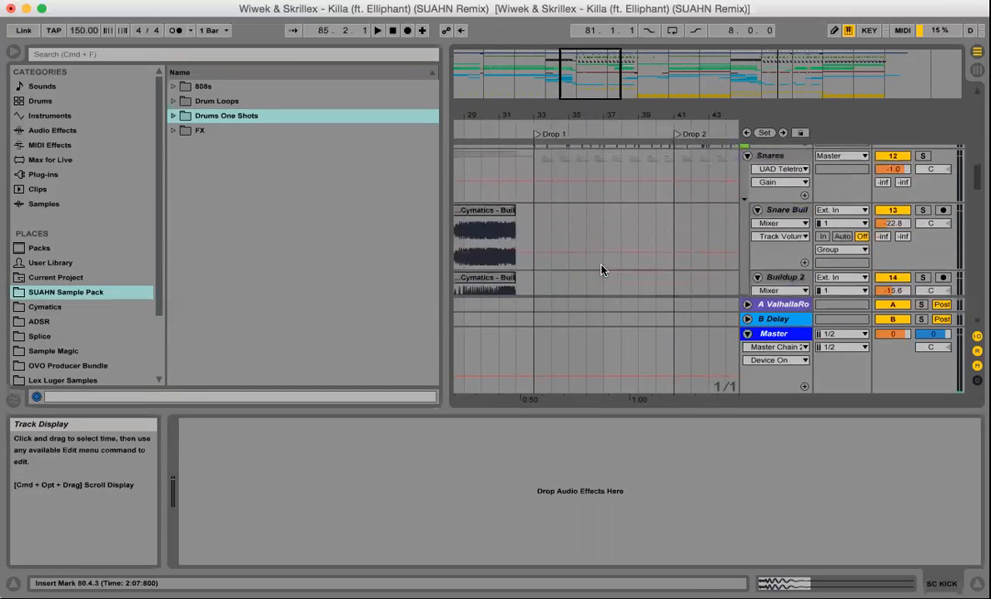
{"action": "scroll", "coordinate": [603, 269], "scroll_direction": "down", "scroll_amount": 15}
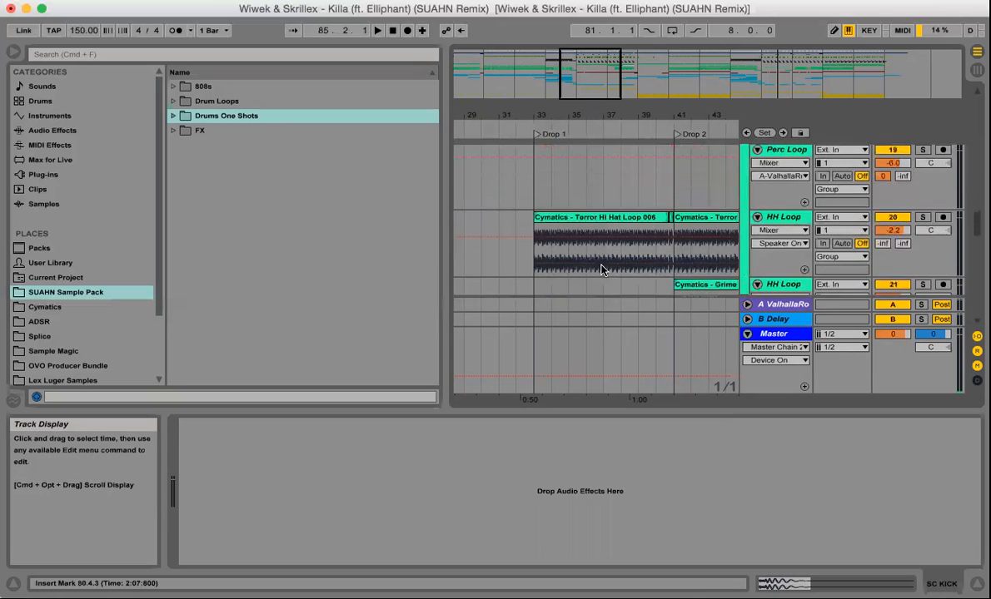
{"action": "scroll", "coordinate": [602, 270], "scroll_direction": "down", "scroll_amount": 10}
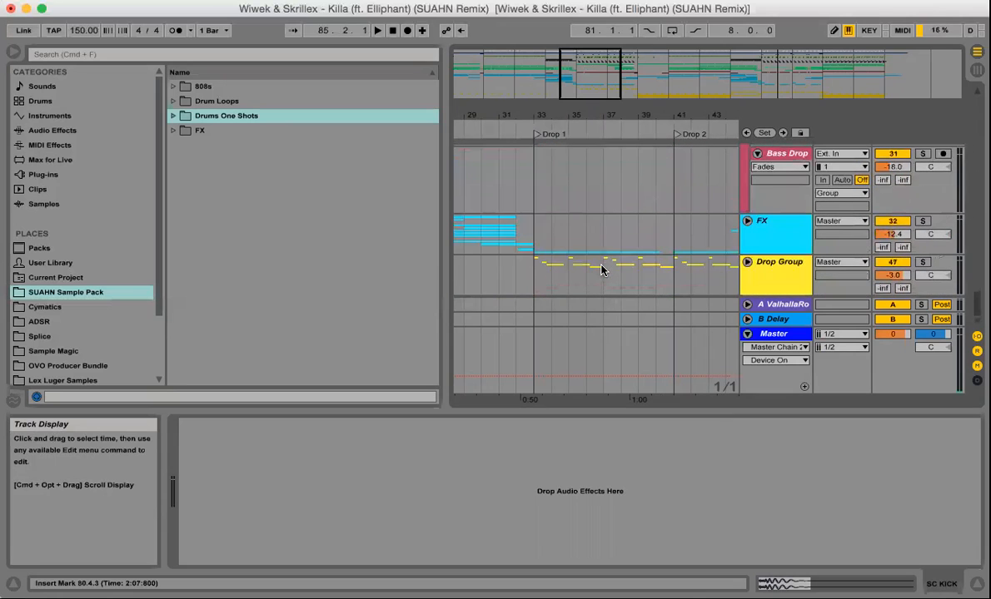
{"action": "left_click", "coordinate": [746, 264]}
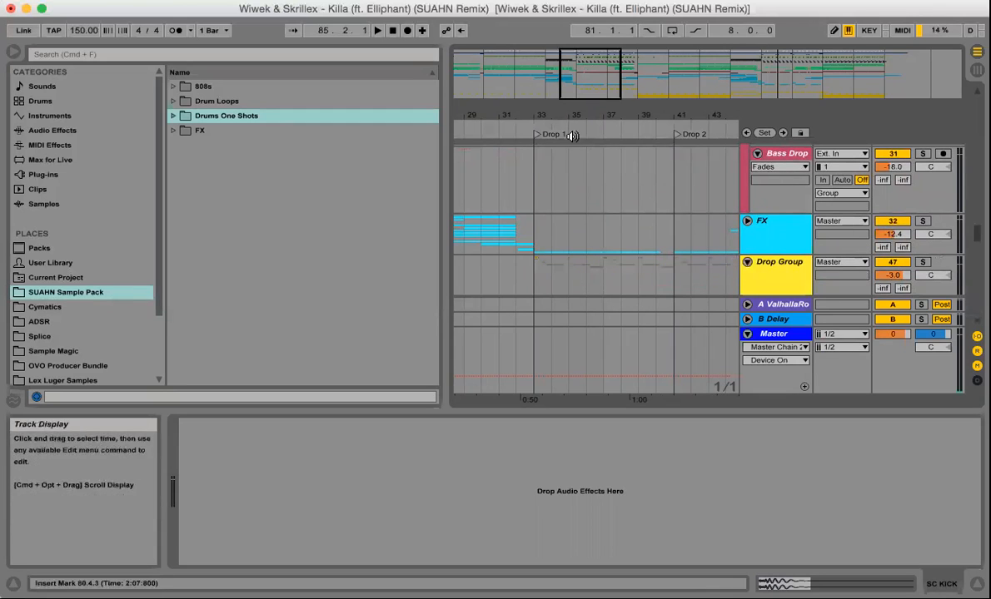
{"action": "scroll", "coordinate": [569, 232], "scroll_direction": "down", "scroll_amount": 1}
{"action": "scroll", "coordinate": [568, 233], "scroll_direction": "down", "scroll_amount": 3}
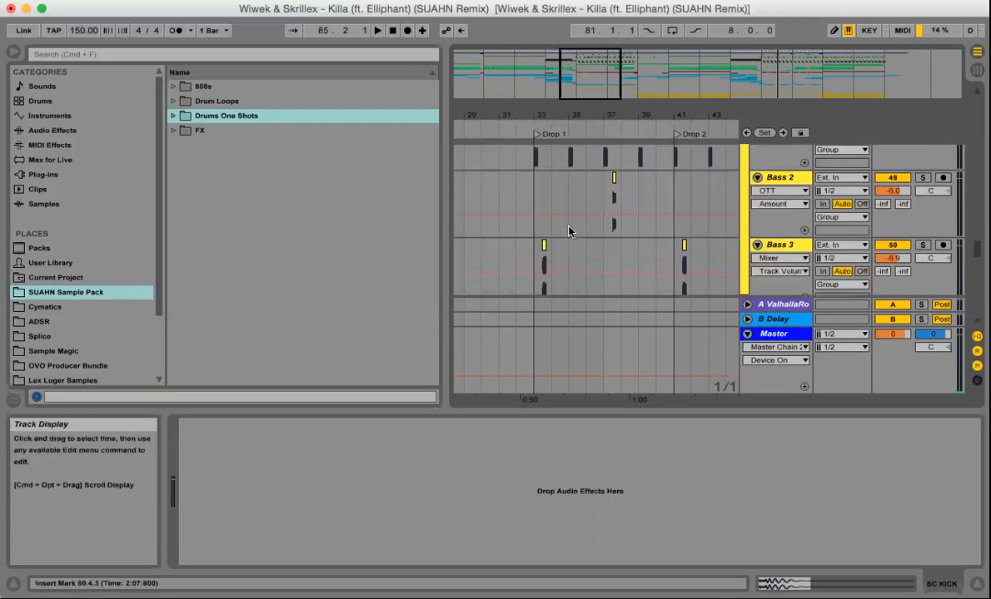
{"action": "scroll", "coordinate": [568, 232], "scroll_direction": "up", "scroll_amount": 3}
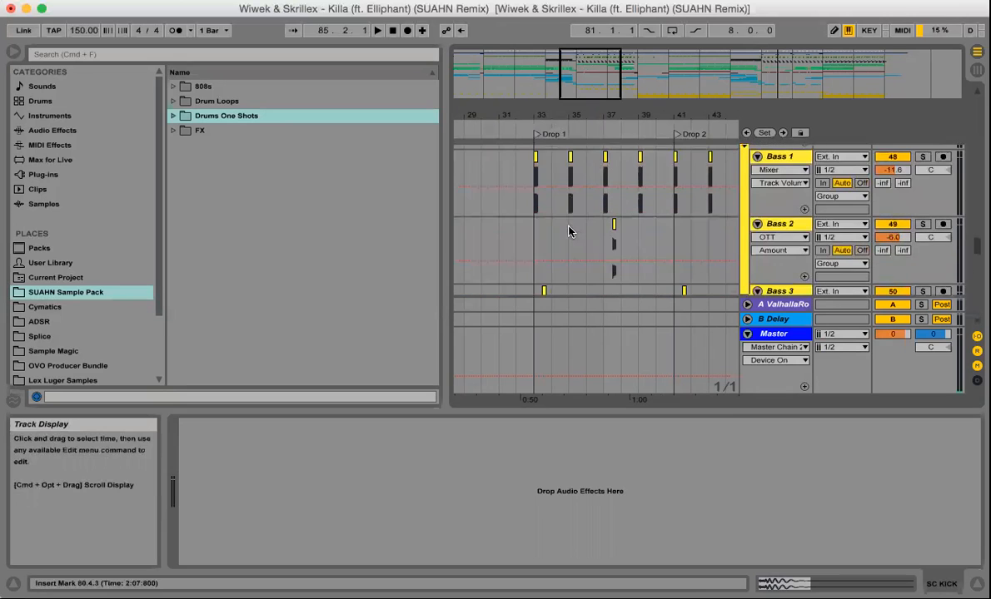
- Inspect the Bass 1 and Bass 3 clips between bars 33 and 35 up close
{"action": "left_click_drag", "start_coordinate": [548, 117], "coordinate": [547, 187]}
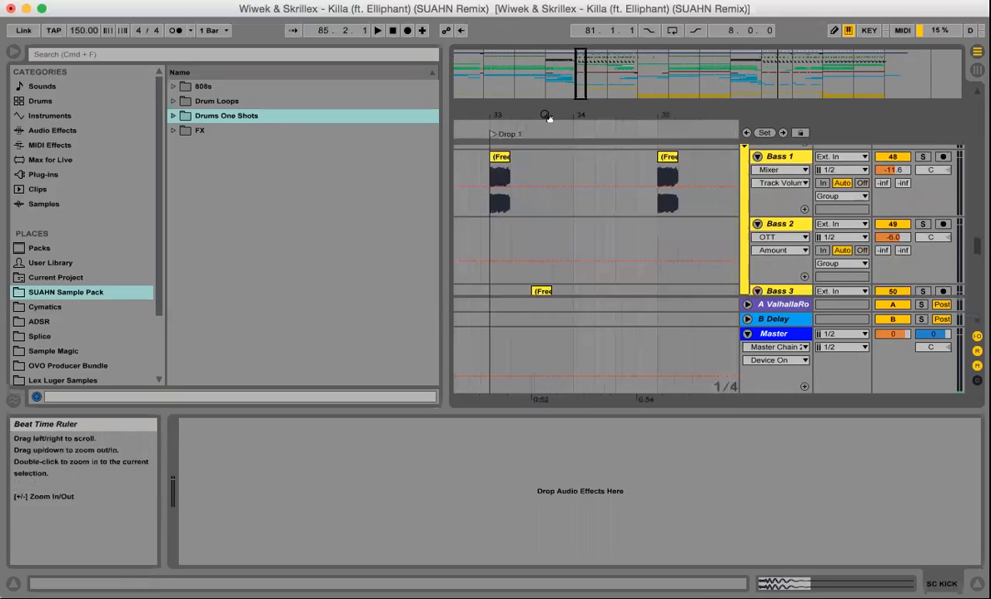
{"action": "scroll", "coordinate": [572, 228], "scroll_direction": "up", "scroll_amount": 3}
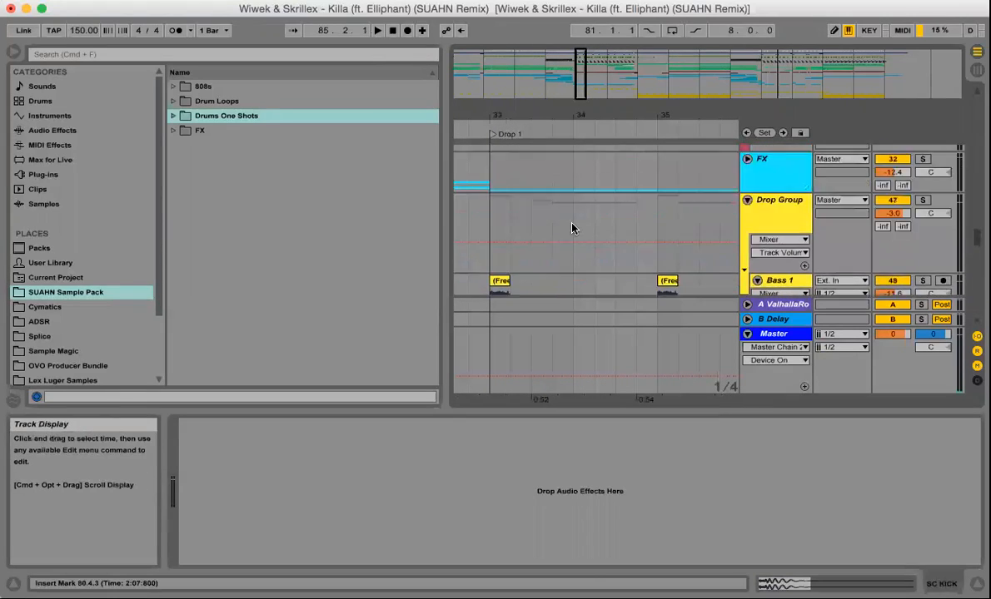
{"action": "scroll", "coordinate": [572, 228], "scroll_direction": "down", "scroll_amount": 2}
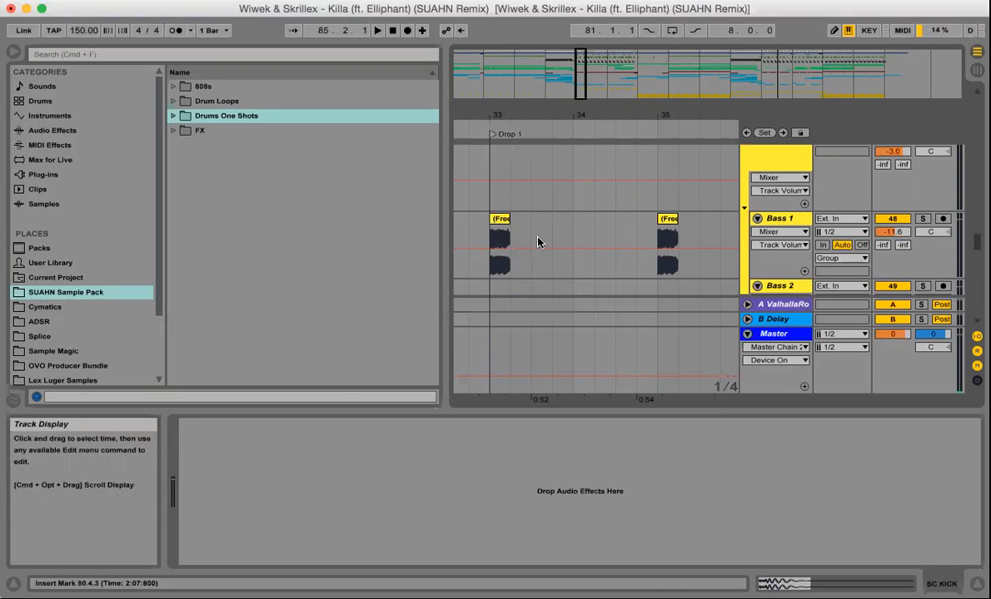
{"action": "scroll", "coordinate": [537, 242], "scroll_direction": "up", "scroll_amount": 3}
{"action": "scroll", "coordinate": [538, 242], "scroll_direction": "down", "scroll_amount": 4}
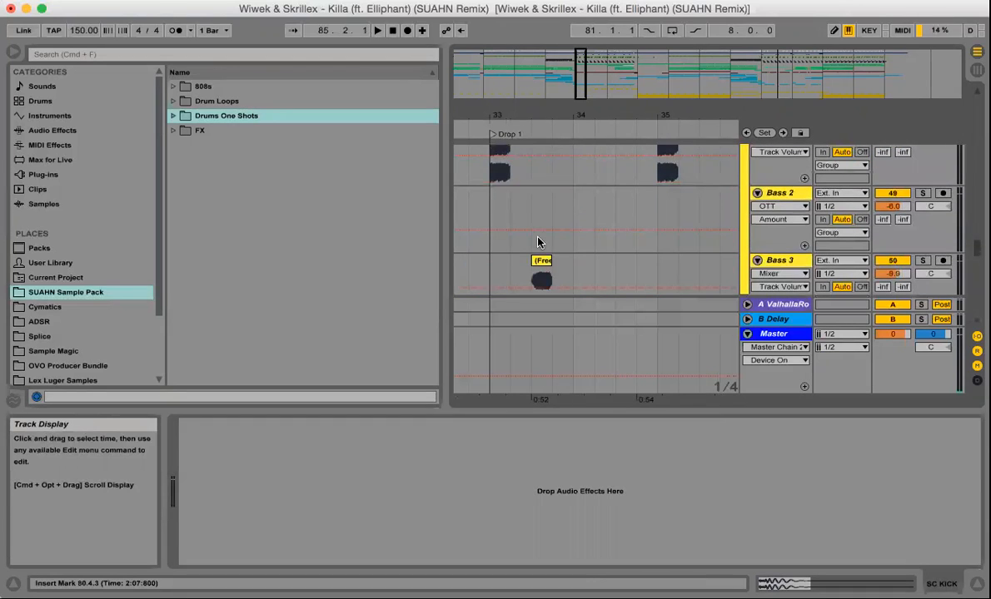
- Place the insert marker at 33.1.1, audition the Bass 1 track in solo, then stop playback and unsolo it
{"action": "left_click", "coordinate": [489, 208]}
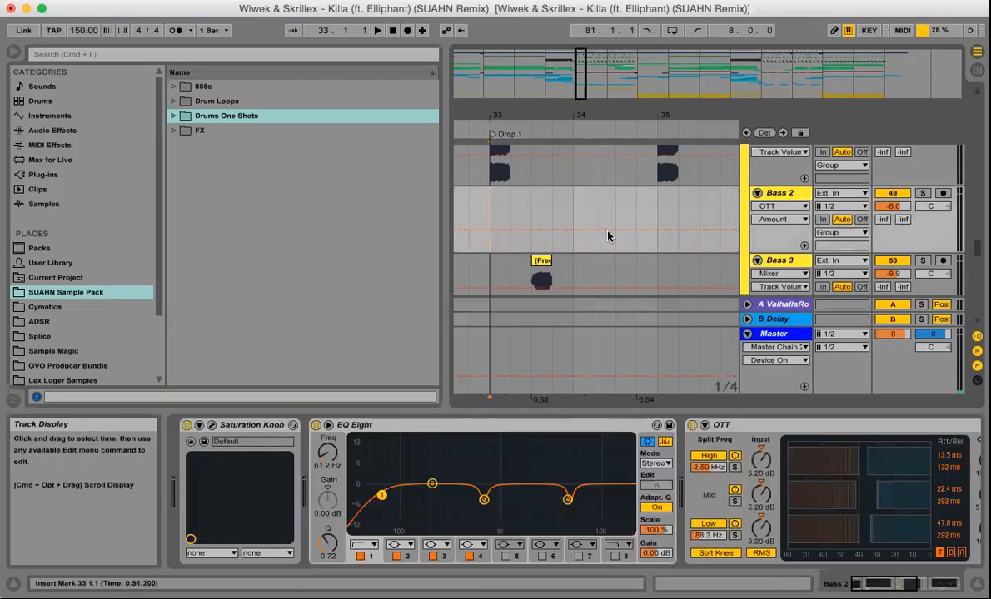
{"action": "scroll", "coordinate": [608, 235], "scroll_direction": "up", "scroll_amount": 1}
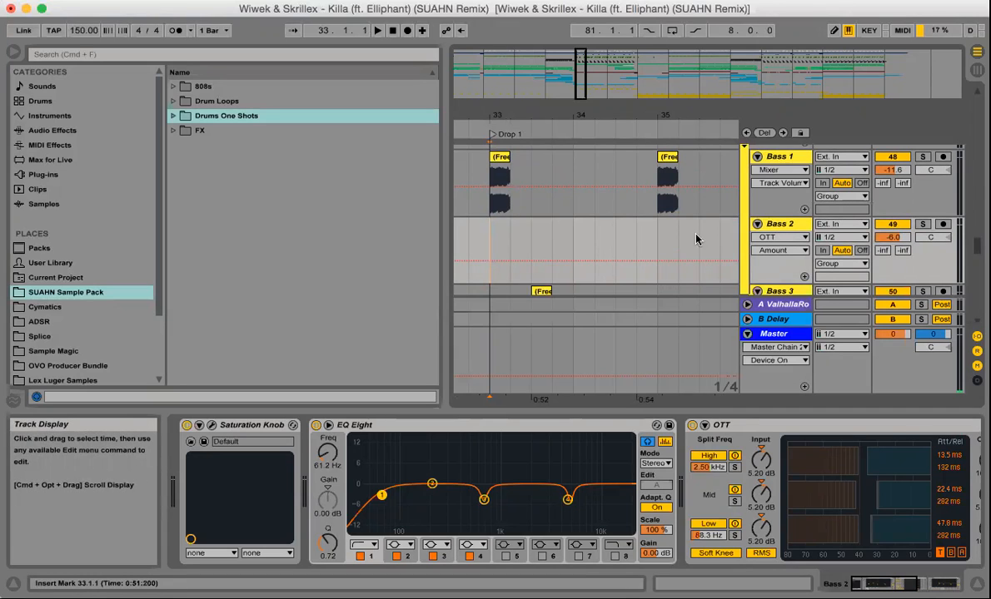
{"action": "left_click", "coordinate": [922, 157]}
{"action": "key", "text": "space"}
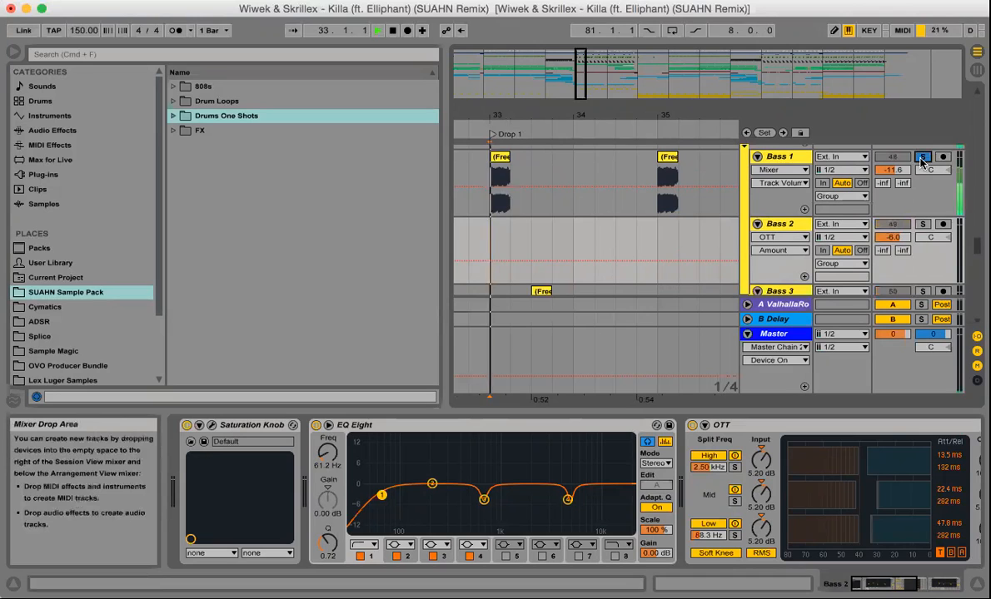
{"action": "key", "text": "space"}
{"action": "left_click", "coordinate": [921, 157]}
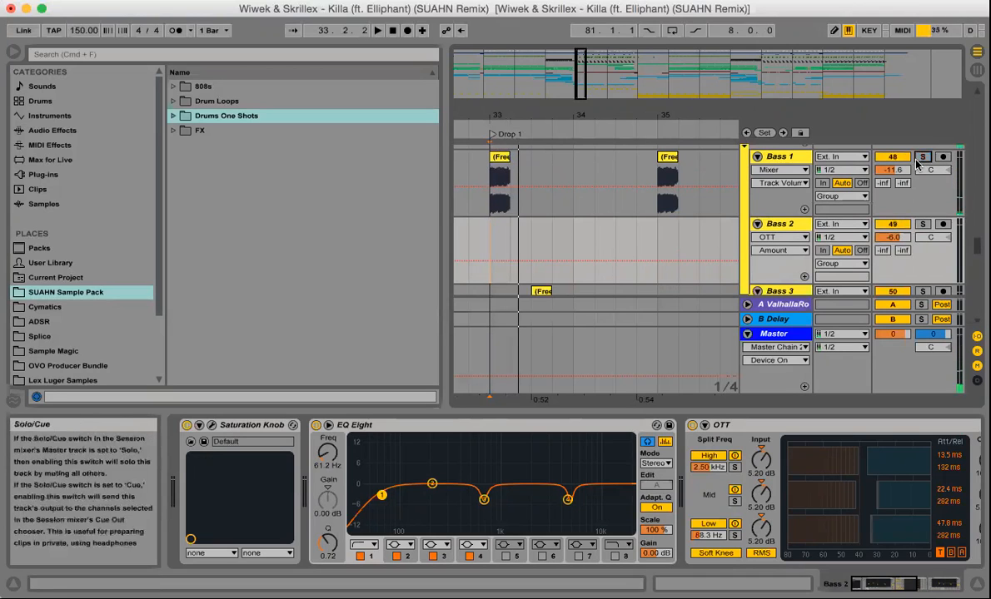
- Select the Bass 1 track and open the plug-in window of its Saturation Knob
{"action": "left_click", "coordinate": [777, 158]}
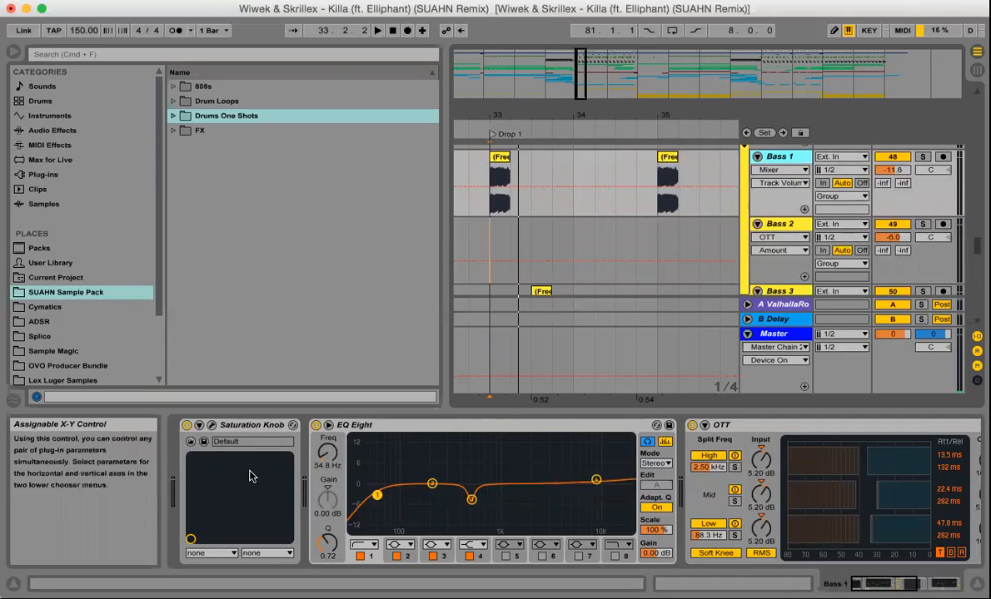
{"action": "left_click", "coordinate": [211, 425]}
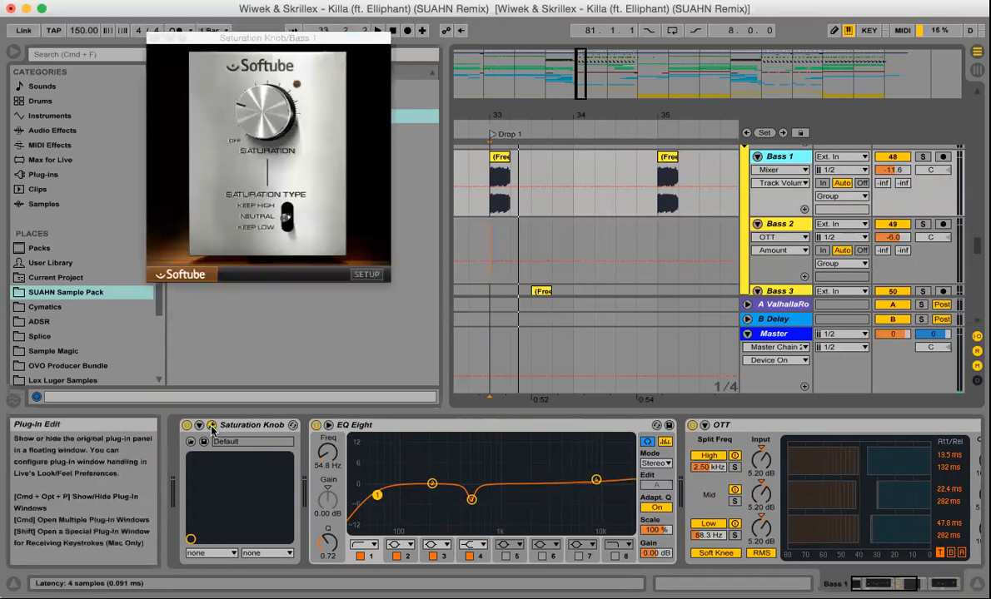
- Close the Saturation Knob window and review the EQ Eight and OTT devices in the rest of the Bass 1 chain
{"action": "left_click", "coordinate": [155, 39]}
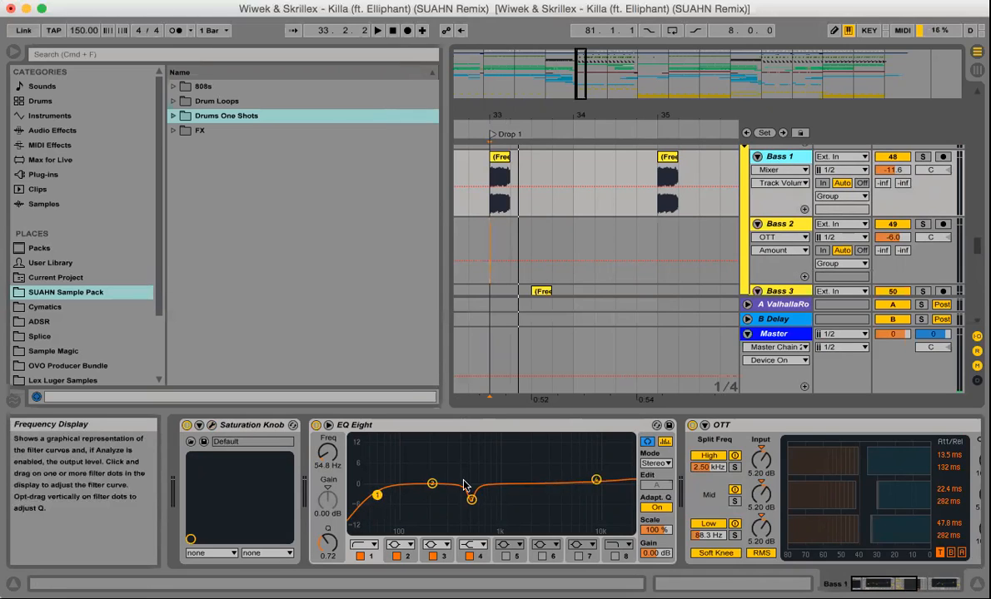
{"action": "scroll", "coordinate": [869, 467], "scroll_direction": "right", "scroll_amount": 5}
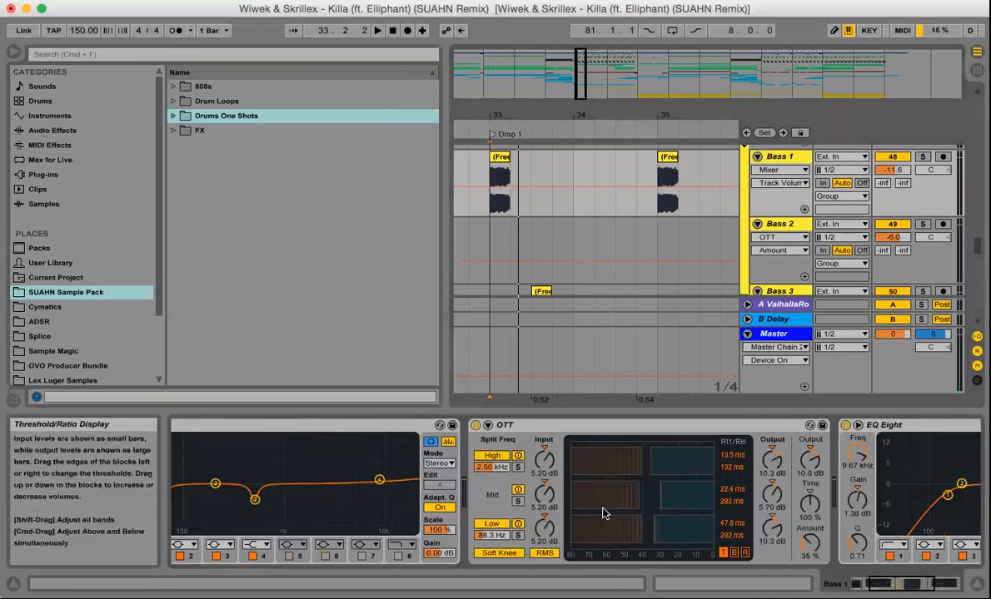
{"action": "scroll", "coordinate": [604, 513], "scroll_direction": "right", "scroll_amount": 7}
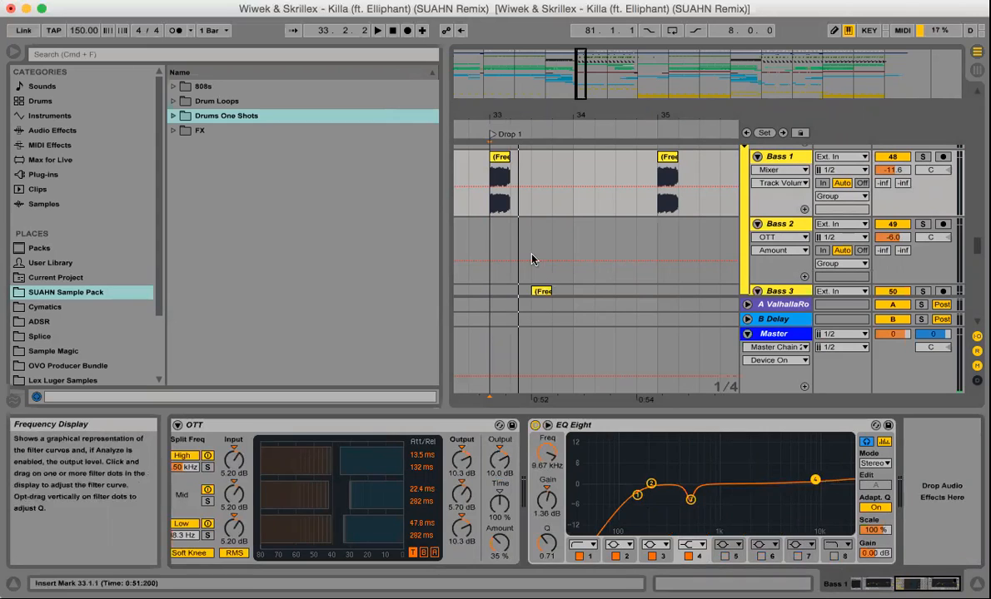
{"action": "scroll", "coordinate": [586, 229], "scroll_direction": "up", "scroll_amount": 2}
{"action": "scroll", "coordinate": [631, 253], "scroll_direction": "down", "scroll_amount": 2}
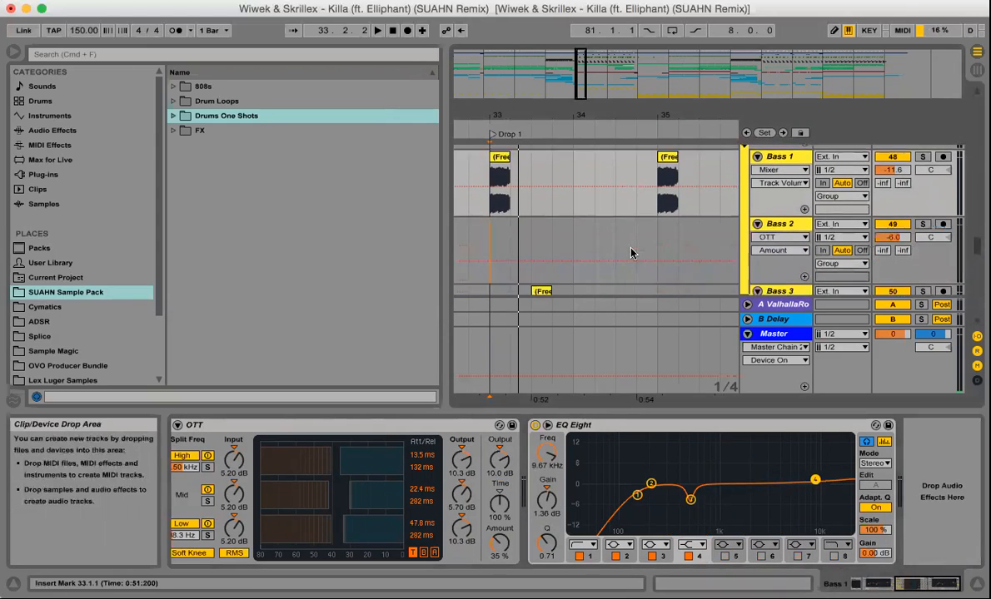
- Place the insert marker at 33.1.1 on the Bass 2 track and solo the Kick, Snares and Drums groups
{"action": "left_click_drag", "start_coordinate": [493, 213], "coordinate": [509, 214]}
{"action": "left_click", "coordinate": [489, 215]}
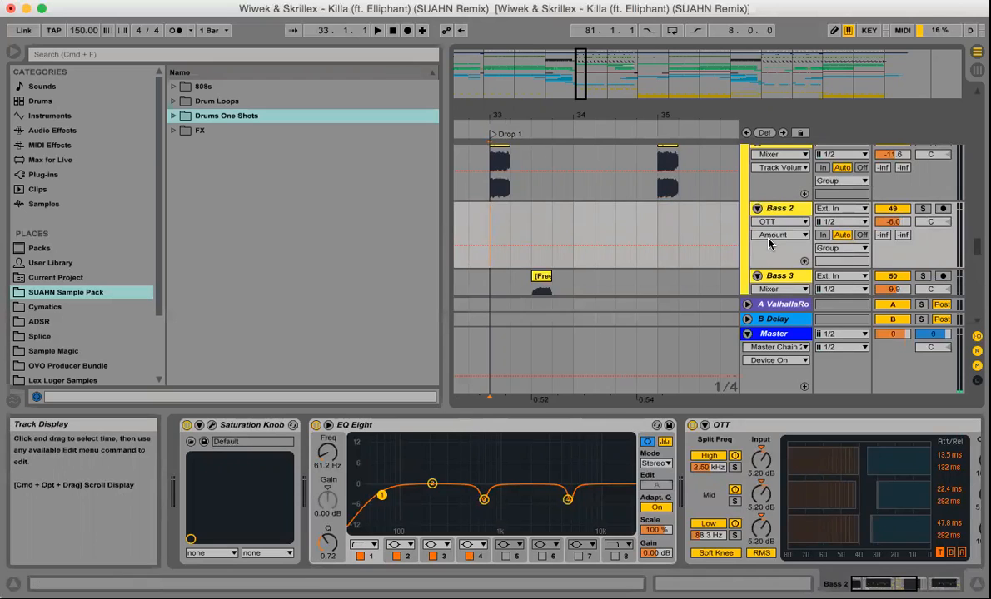
{"action": "scroll", "coordinate": [942, 216], "scroll_direction": "up", "scroll_amount": 1}
{"action": "scroll", "coordinate": [940, 217], "scroll_direction": "up", "scroll_amount": 10}
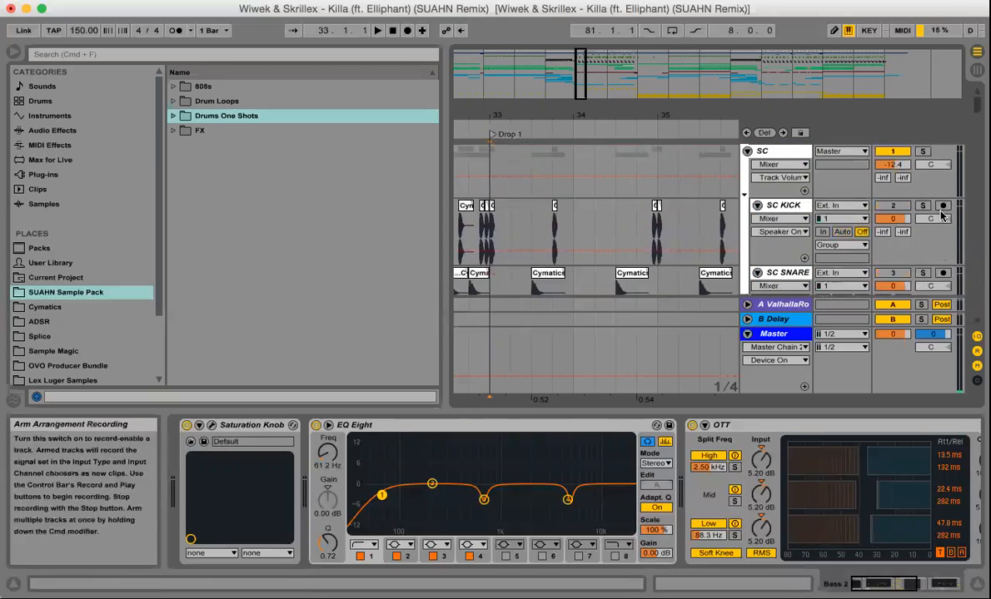
{"action": "scroll", "coordinate": [941, 216], "scroll_direction": "down", "scroll_amount": 5}
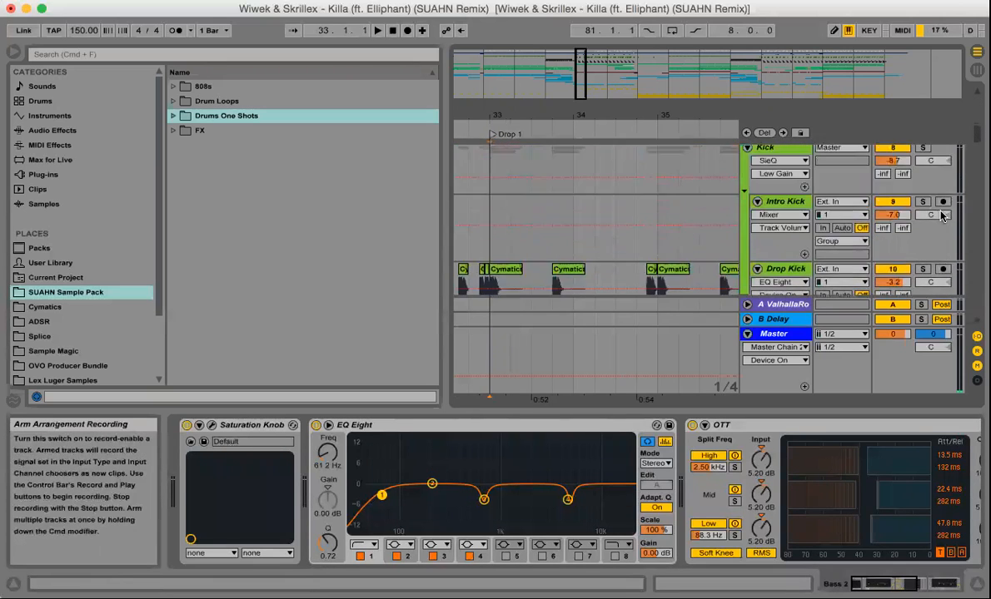
{"action": "scroll", "coordinate": [932, 199], "scroll_direction": "up", "scroll_amount": 5}
{"action": "scroll", "coordinate": [920, 181], "scroll_direction": "down", "scroll_amount": 5}
{"action": "scroll", "coordinate": [919, 182], "scroll_direction": "down", "scroll_amount": 3}
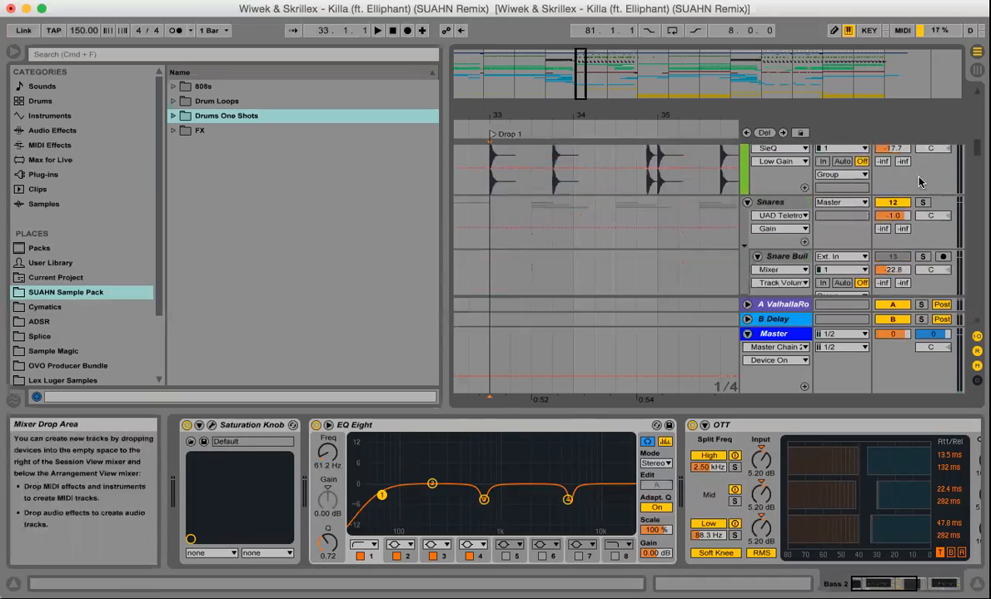
{"action": "scroll", "coordinate": [921, 207], "scroll_direction": "down", "scroll_amount": 6}
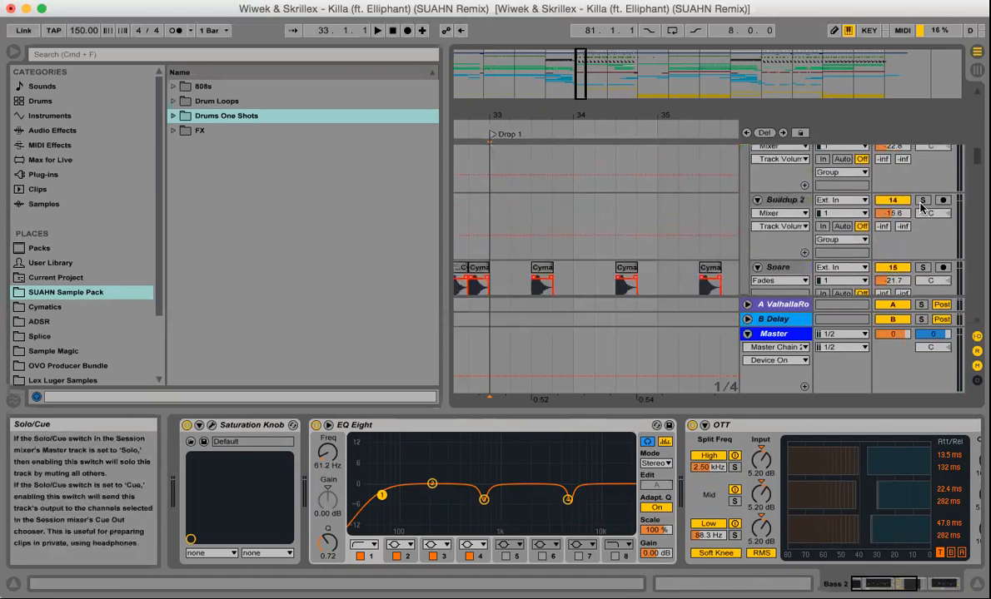
{"action": "scroll", "coordinate": [922, 207], "scroll_direction": "down", "scroll_amount": 1}
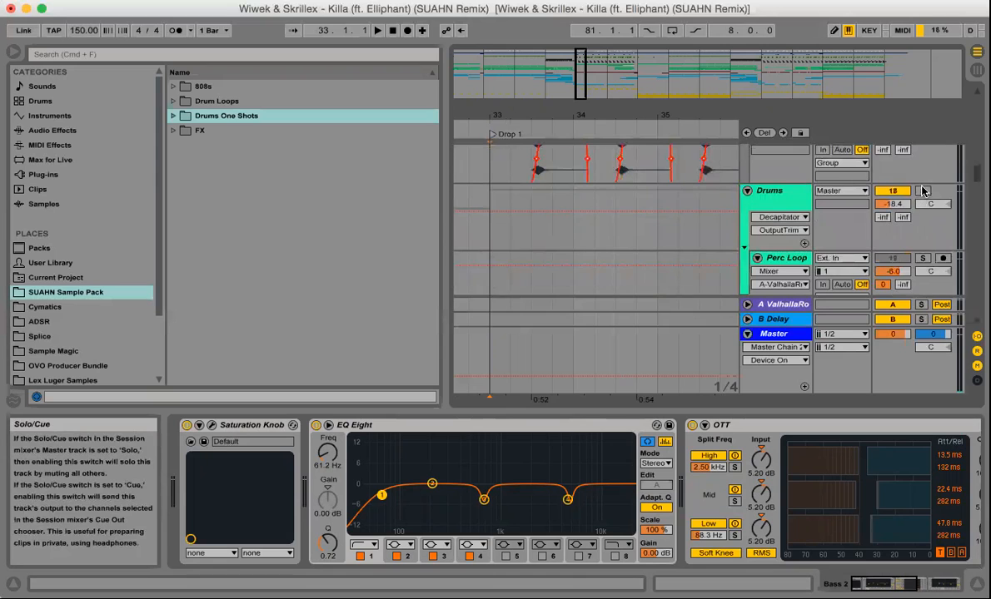
{"action": "left_click", "coordinate": [922, 191]}
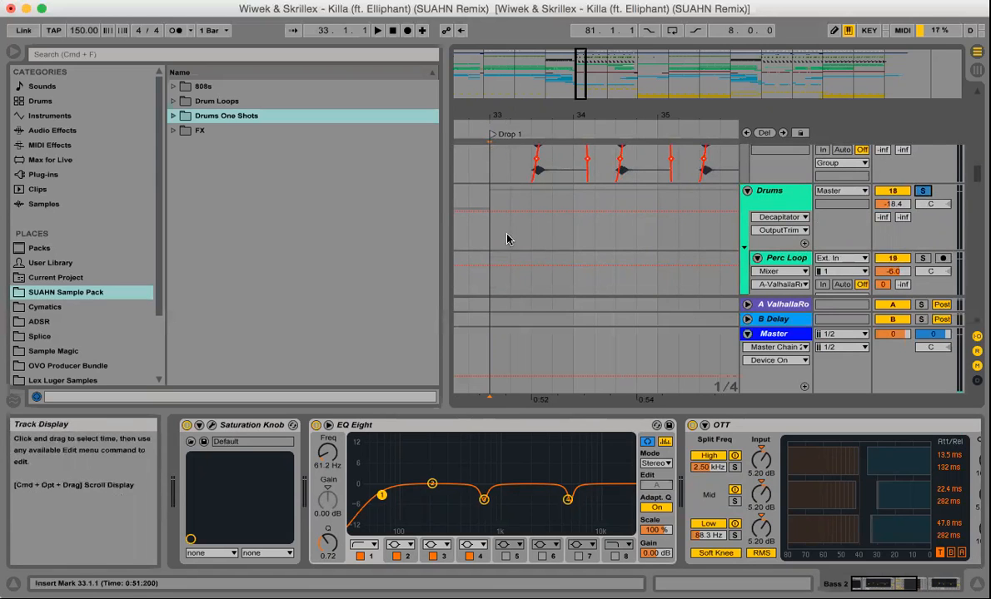
- Audition the soloed drum groups from the start of Drop 1, then stop playback
{"action": "scroll", "coordinate": [489, 274], "scroll_direction": "down", "scroll_amount": 10}
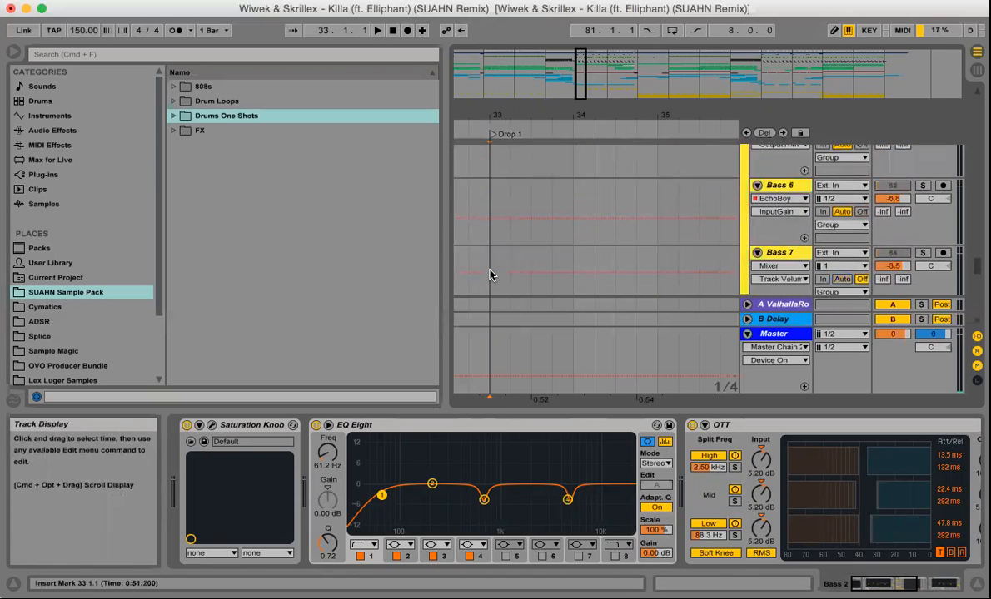
{"action": "scroll", "coordinate": [489, 275], "scroll_direction": "up", "scroll_amount": 5}
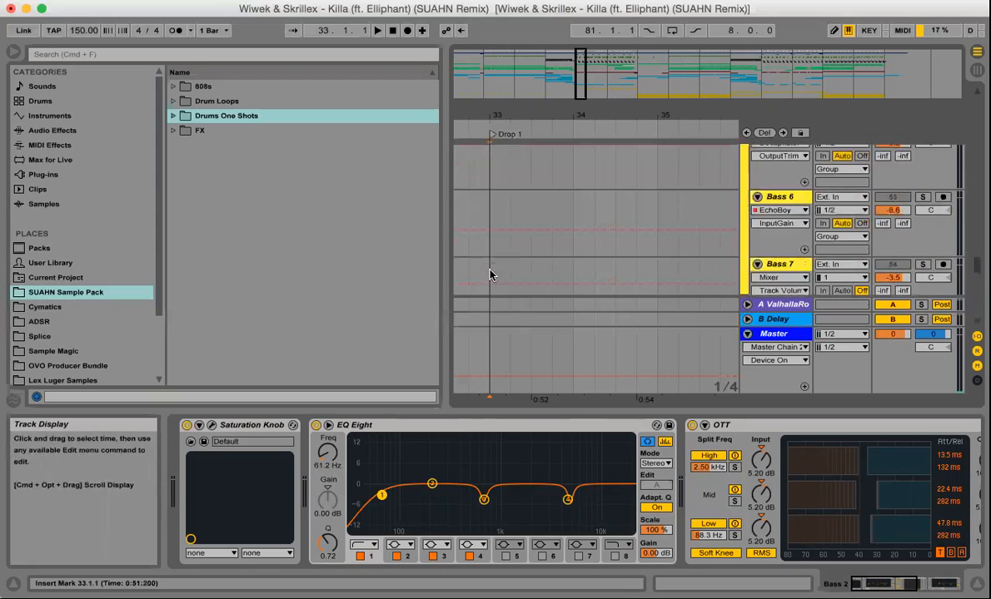
{"action": "scroll", "coordinate": [489, 275], "scroll_direction": "up", "scroll_amount": 4}
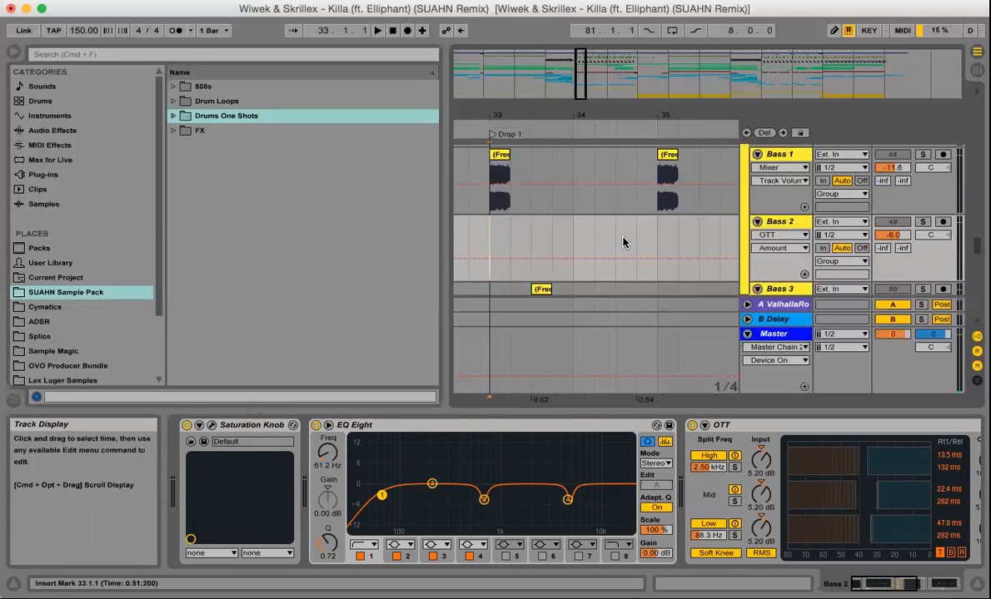
{"action": "scroll", "coordinate": [623, 244], "scroll_direction": "up", "scroll_amount": 15}
{"action": "scroll", "coordinate": [623, 242], "scroll_direction": "up", "scroll_amount": 15}
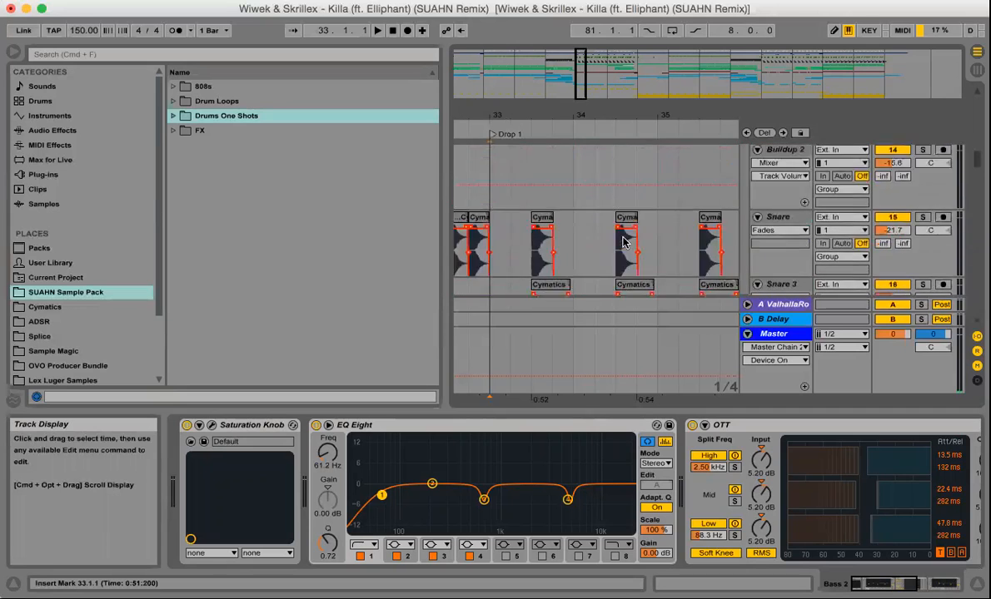
{"action": "scroll", "coordinate": [624, 243], "scroll_direction": "down", "scroll_amount": 10}
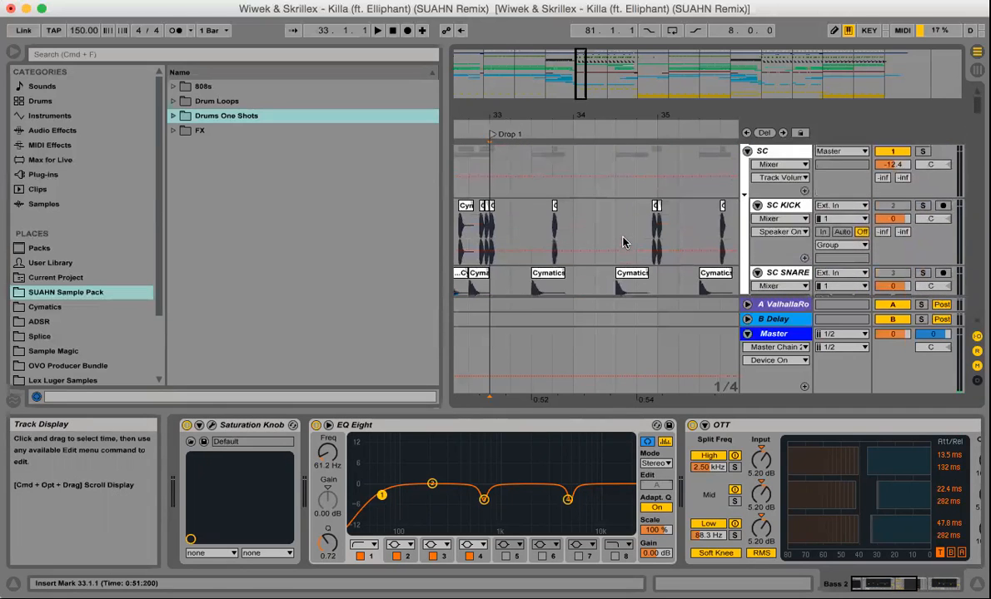
{"action": "scroll", "coordinate": [624, 242], "scroll_direction": "down", "scroll_amount": 3}
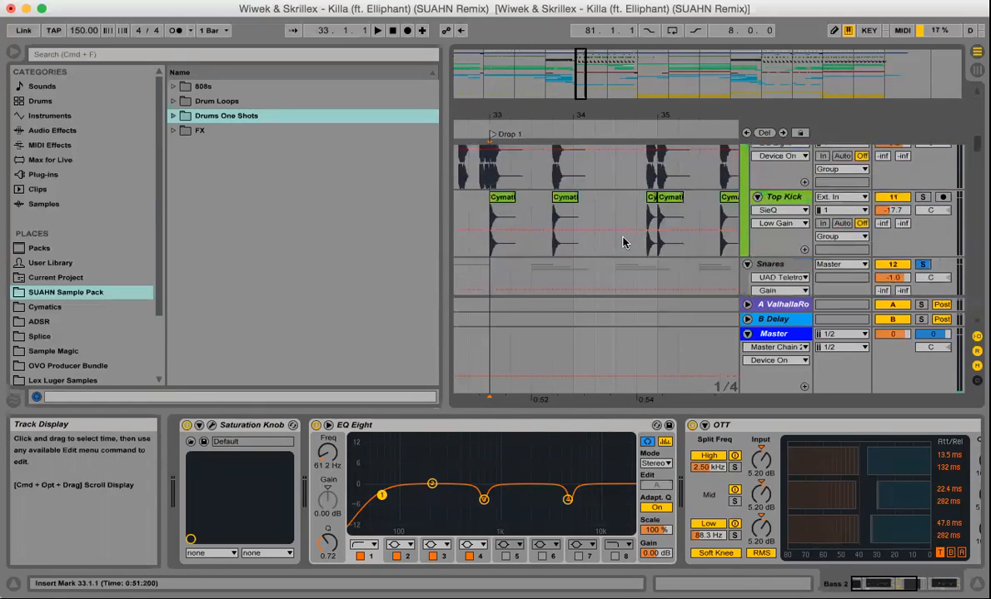
{"action": "key", "text": "space"}
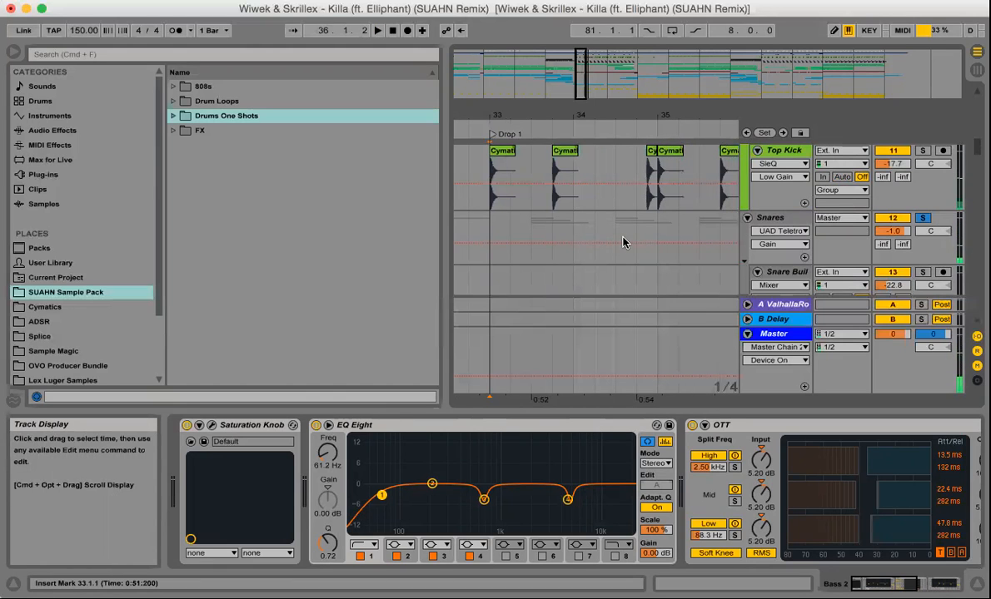
- Unsolo the Kick, Snares and Drums groups
{"action": "scroll", "coordinate": [624, 242], "scroll_direction": "down", "scroll_amount": 10}
{"action": "scroll", "coordinate": [624, 242], "scroll_direction": "up", "scroll_amount": 10}
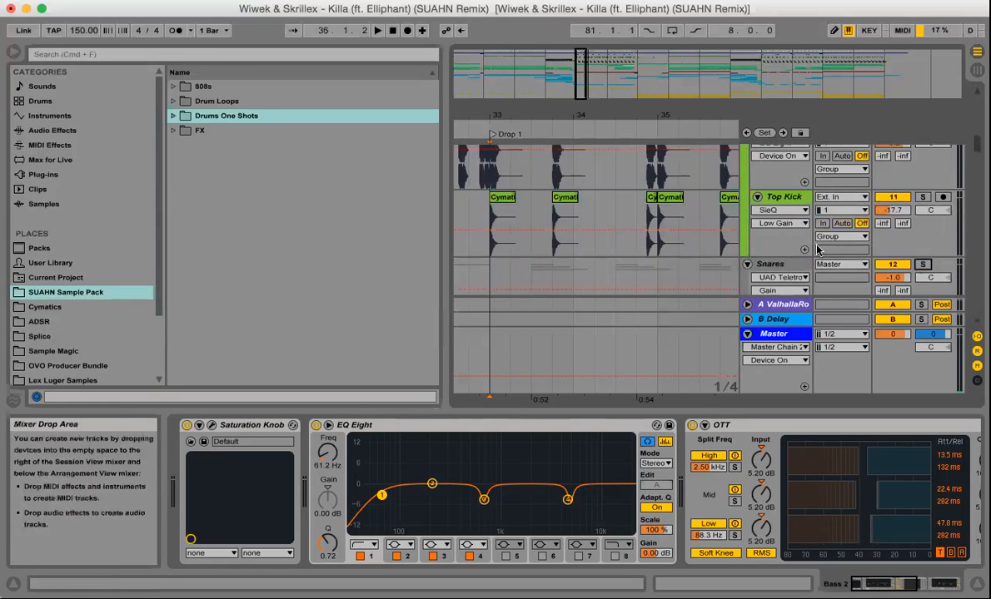
{"action": "scroll", "coordinate": [591, 244], "scroll_direction": "down", "scroll_amount": 5}
{"action": "scroll", "coordinate": [591, 244], "scroll_direction": "down", "scroll_amount": 15}
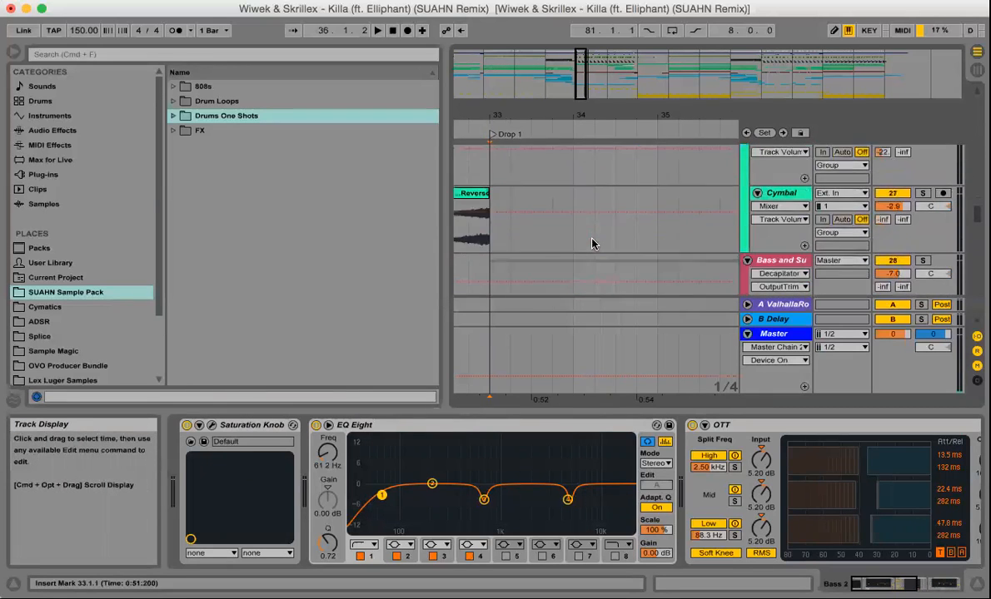
- Examine how the Bass 1 to Bass 5 clips are arranged across the first bars of Drop 1
{"action": "scroll", "coordinate": [592, 244], "scroll_direction": "up", "scroll_amount": 6}
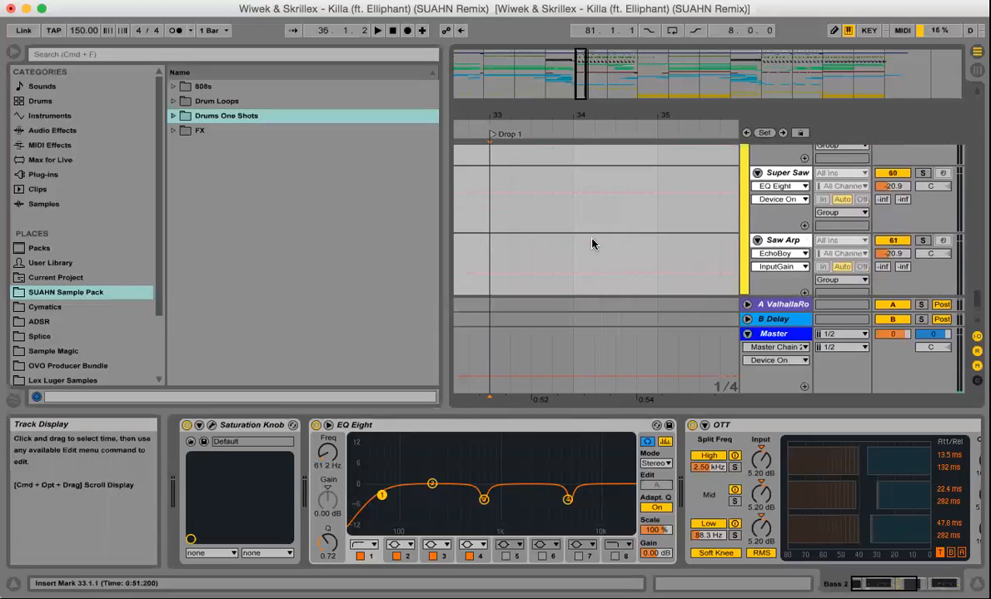
{"action": "scroll", "coordinate": [592, 244], "scroll_direction": "up", "scroll_amount": 6}
{"action": "scroll", "coordinate": [592, 244], "scroll_direction": "up", "scroll_amount": 4}
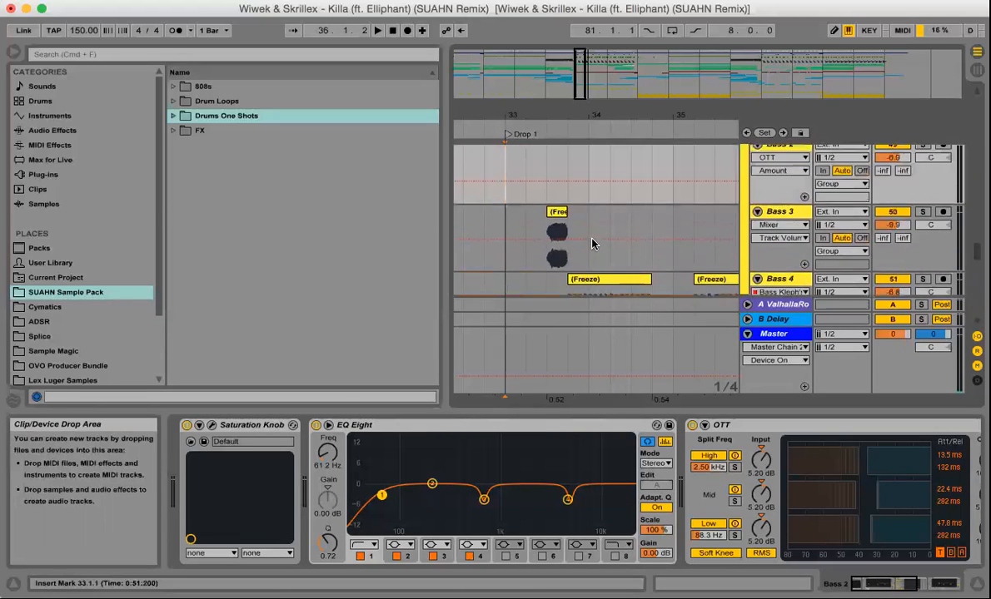
{"action": "scroll", "coordinate": [570, 211], "scroll_direction": "up", "scroll_amount": 4}
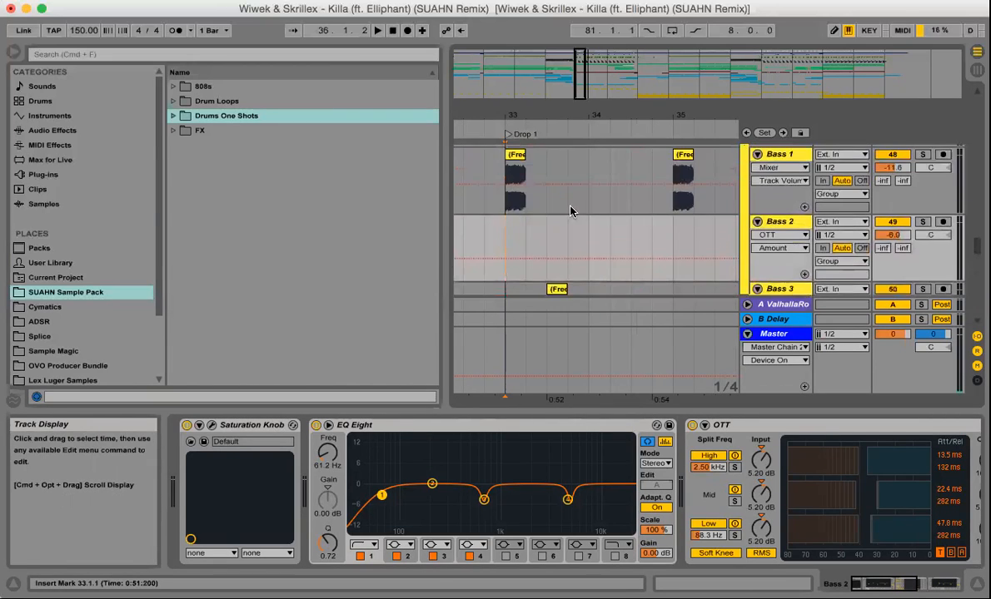
{"action": "scroll", "coordinate": [570, 210], "scroll_direction": "down", "scroll_amount": 3}
{"action": "left_click_drag", "start_coordinate": [602, 116], "coordinate": [603, 93]}
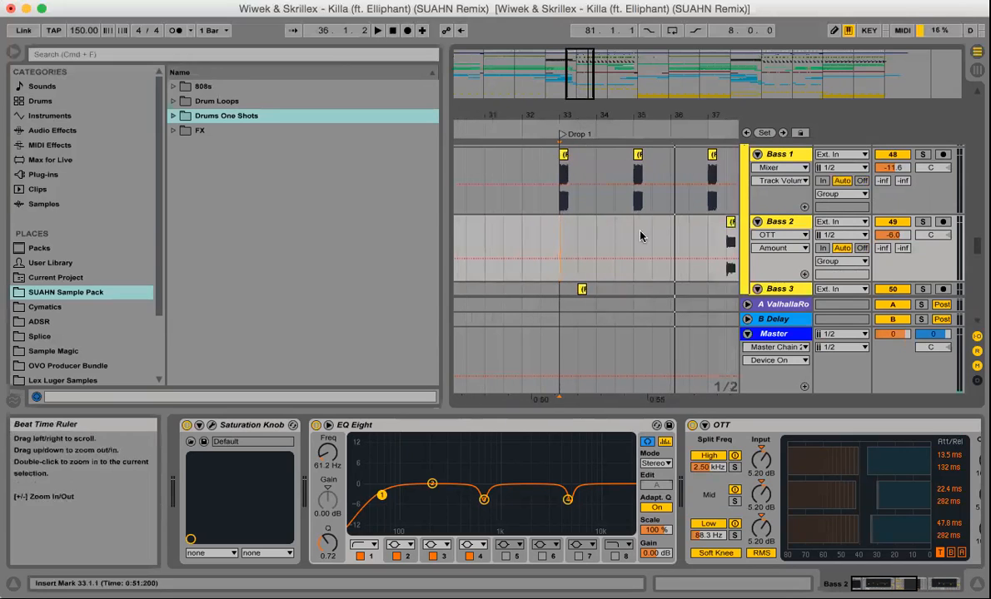
{"action": "scroll", "coordinate": [641, 238], "scroll_direction": "down", "scroll_amount": 2}
{"action": "scroll", "coordinate": [641, 238], "scroll_direction": "up", "scroll_amount": 2}
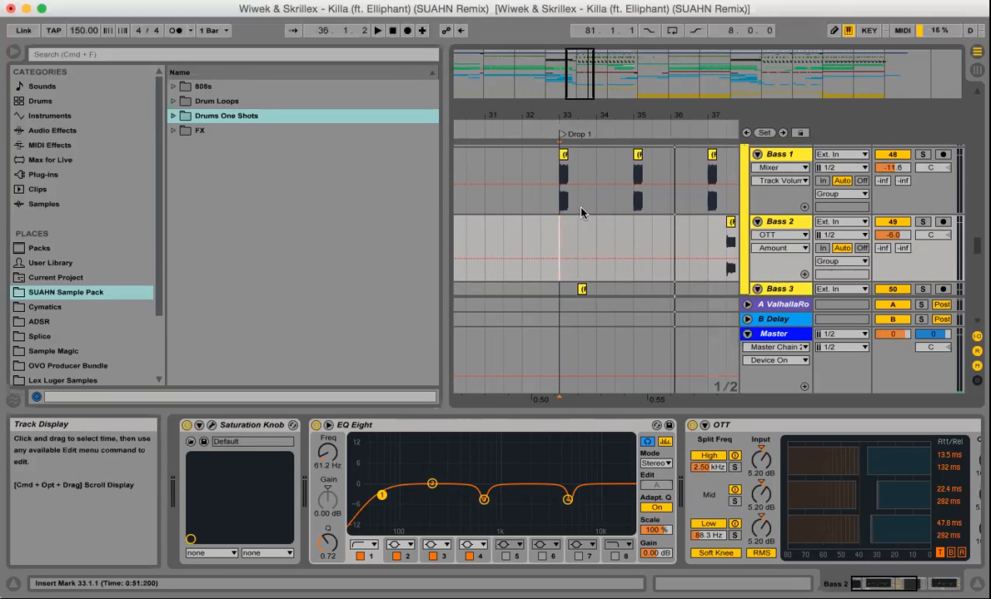
{"action": "scroll", "coordinate": [646, 245], "scroll_direction": "down", "scroll_amount": 5}
{"action": "scroll", "coordinate": [649, 246], "scroll_direction": "right", "scroll_amount": 1}
{"action": "scroll", "coordinate": [654, 247], "scroll_direction": "up", "scroll_amount": 5}
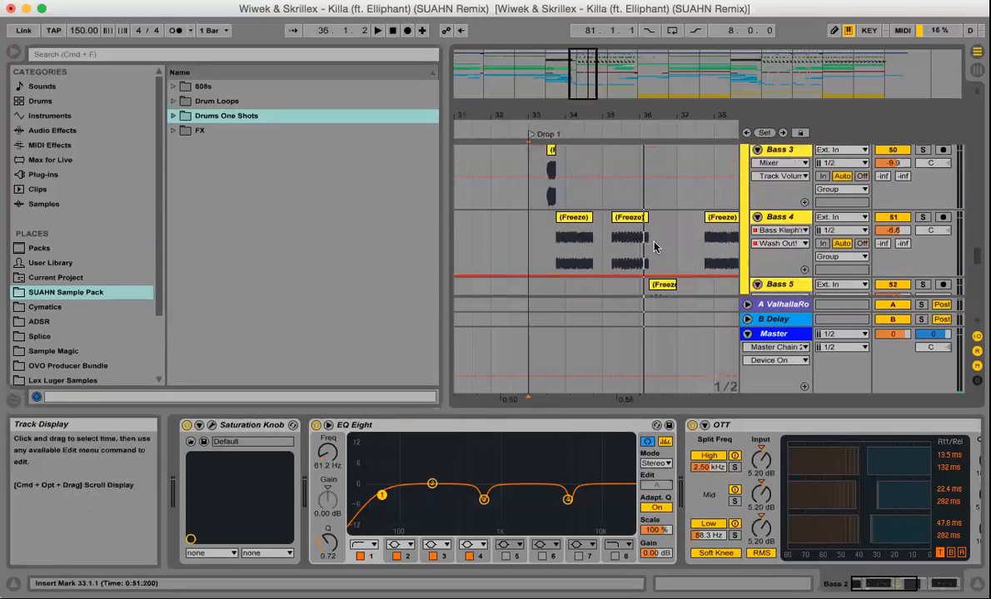
- Play the full mix from 33.1.1 while following the Bass 1 to Bass 5 clips, then stop playback in bar 37
{"action": "key", "text": "space"}
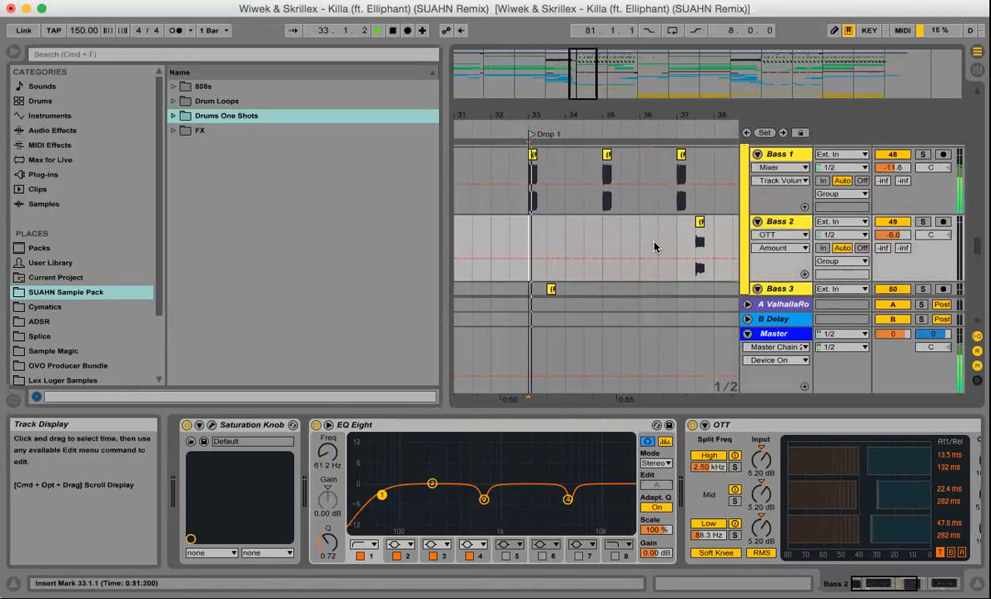
{"action": "scroll", "coordinate": [654, 246], "scroll_direction": "down", "scroll_amount": 5}
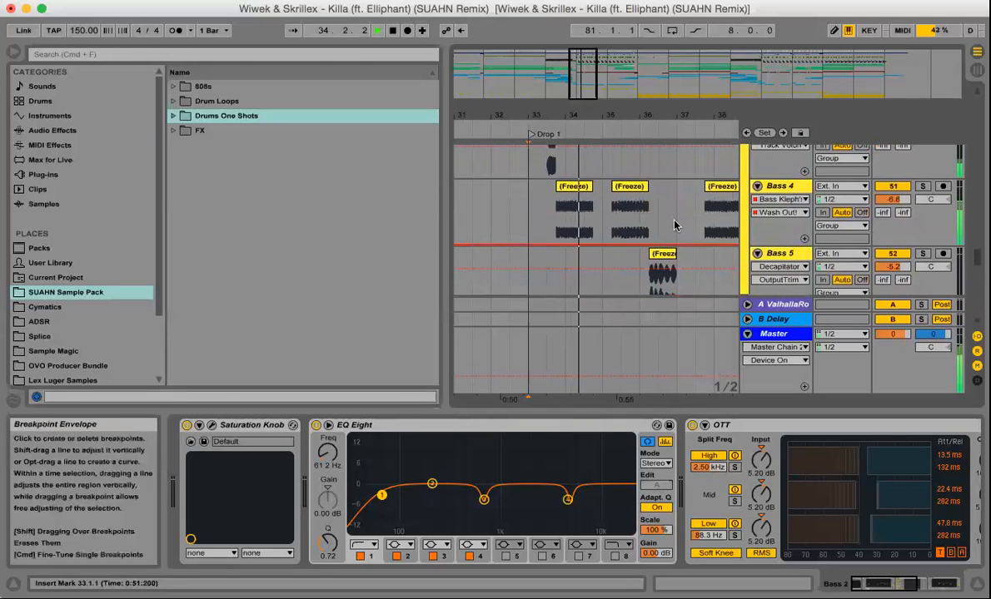
{"action": "scroll", "coordinate": [672, 229], "scroll_direction": "up", "scroll_amount": 3}
{"action": "scroll", "coordinate": [677, 223], "scroll_direction": "down", "scroll_amount": 3}
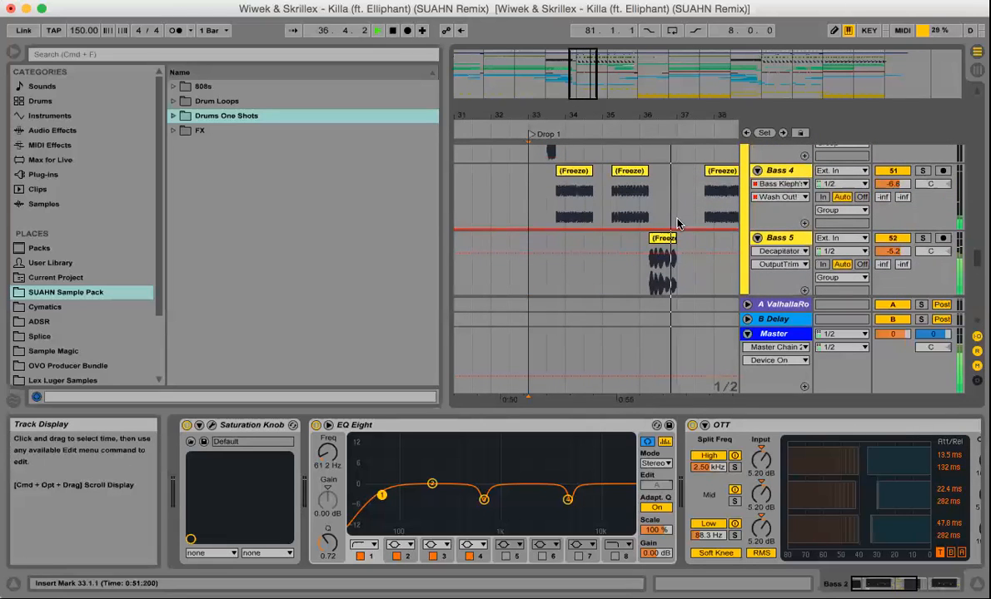
{"action": "scroll", "coordinate": [638, 221], "scroll_direction": "up", "scroll_amount": 3}
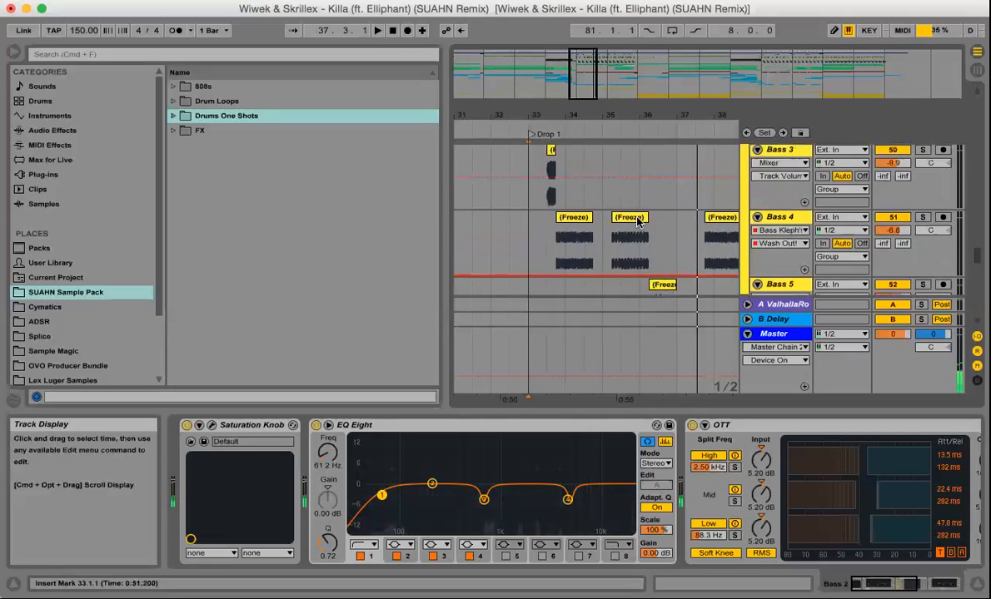
- Examine where the Bass 2 clips occur from bar 37 through Drop 2 up to the Intro 1 marker
{"action": "scroll", "coordinate": [637, 221], "scroll_direction": "up", "scroll_amount": 3}
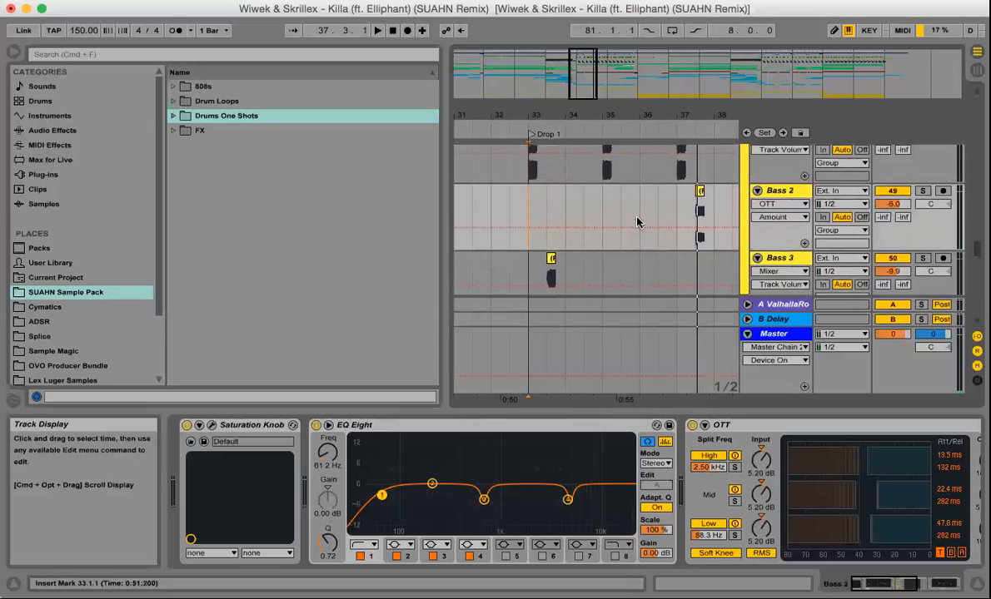
{"action": "left_click_drag", "start_coordinate": [554, 118], "coordinate": [553, 159]}
{"action": "scroll", "coordinate": [620, 192], "scroll_direction": "right", "scroll_amount": 3}
{"action": "scroll", "coordinate": [620, 191], "scroll_direction": "up", "scroll_amount": 1}
{"action": "left_click_drag", "start_coordinate": [653, 117], "coordinate": [652, 83]}
{"action": "scroll", "coordinate": [661, 230], "scroll_direction": "right", "scroll_amount": 1}
{"action": "scroll", "coordinate": [661, 229], "scroll_direction": "right", "scroll_amount": 2}
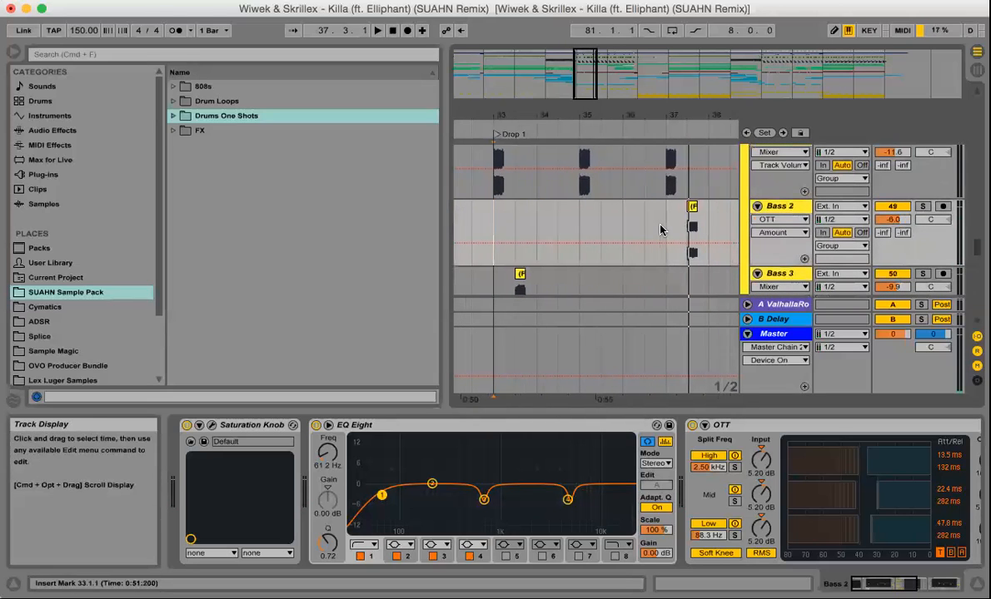
{"action": "scroll", "coordinate": [660, 229], "scroll_direction": "right", "scroll_amount": 3}
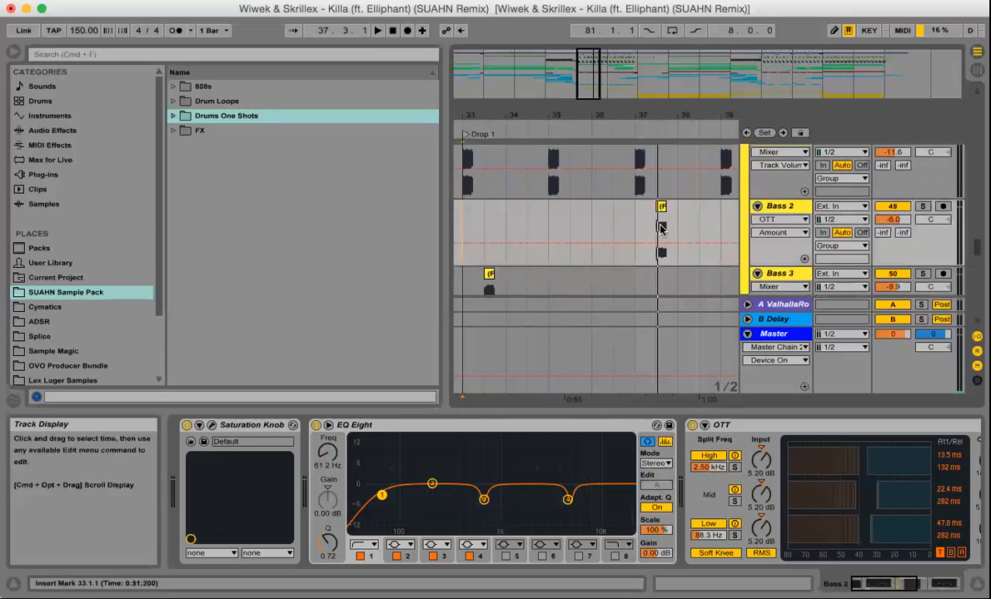
{"action": "scroll", "coordinate": [660, 230], "scroll_direction": "left", "scroll_amount": 2}
{"action": "scroll", "coordinate": [660, 230], "scroll_direction": "right", "scroll_amount": 8}
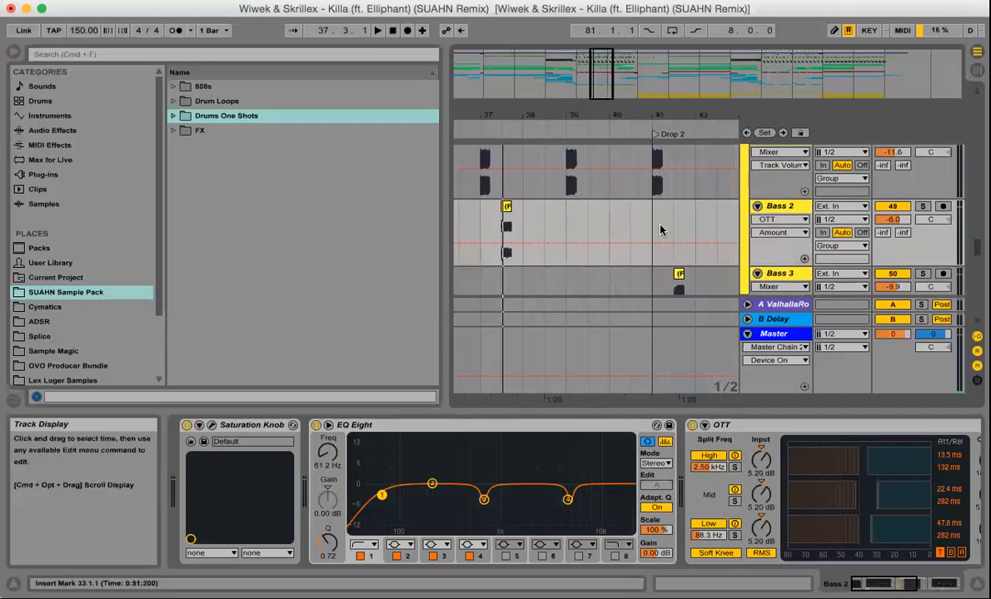
{"action": "scroll", "coordinate": [660, 229], "scroll_direction": "right", "scroll_amount": 8}
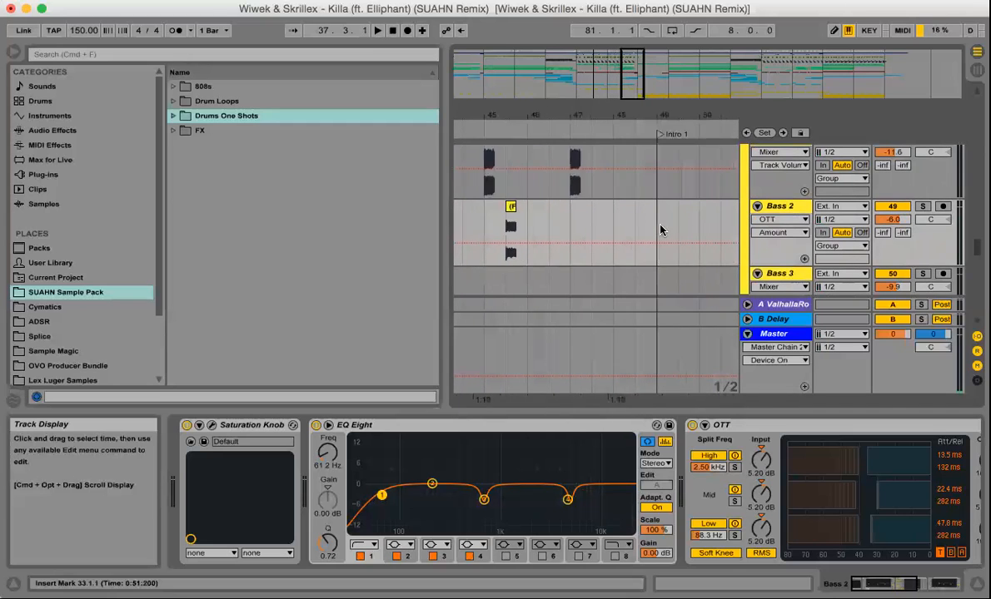
- Audition the Bass 2 clip in solo from 37.3.1, stop playback and unsolo the track
{"action": "scroll", "coordinate": [660, 229], "scroll_direction": "left", "scroll_amount": 16}
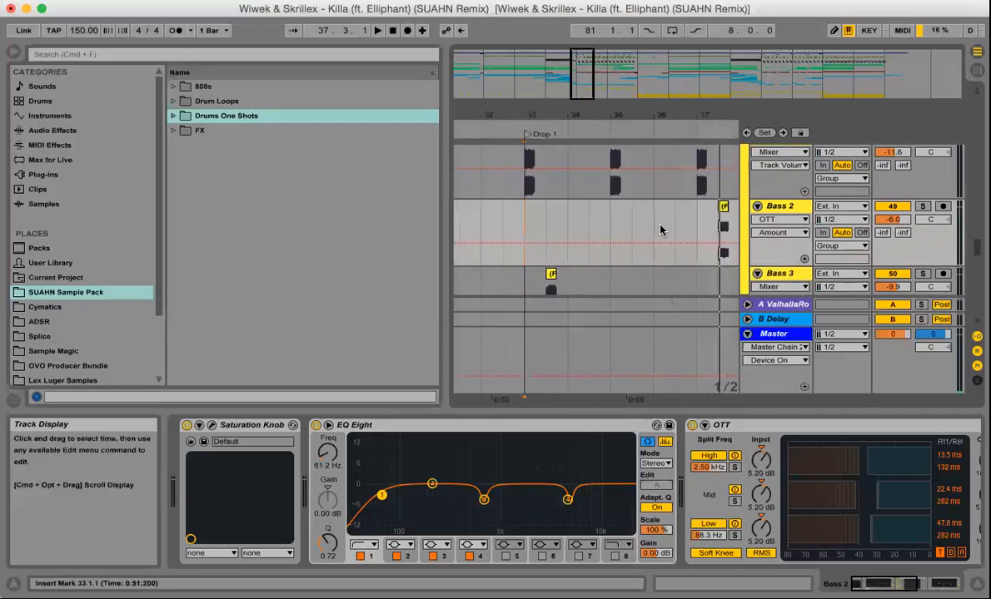
{"action": "key", "text": "space"}
{"action": "left_click", "coordinate": [921, 206]}
{"action": "left_click_drag", "start_coordinate": [694, 117], "coordinate": [695, 105]}
{"action": "left_click", "coordinate": [923, 207]}
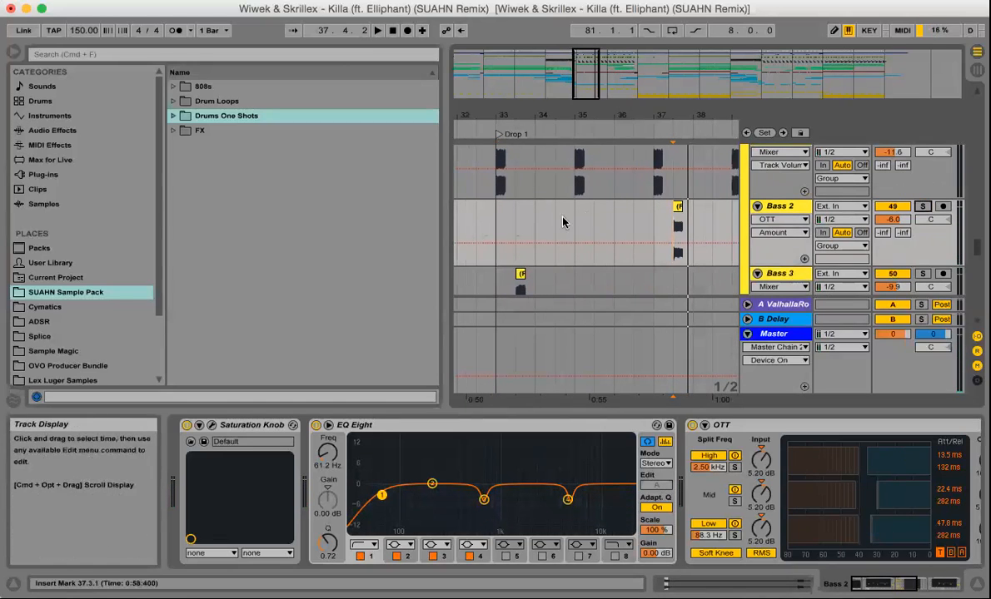
- Examine how the Bass 2, Bass 3 and Bass 4 clips are placed across Drop 1 and into Drop 2
{"action": "scroll", "coordinate": [599, 204], "scroll_direction": "right", "scroll_amount": 3}
{"action": "left_click_drag", "start_coordinate": [604, 112], "coordinate": [604, 160]}
{"action": "left_click_drag", "start_coordinate": [653, 109], "coordinate": [651, 109]}
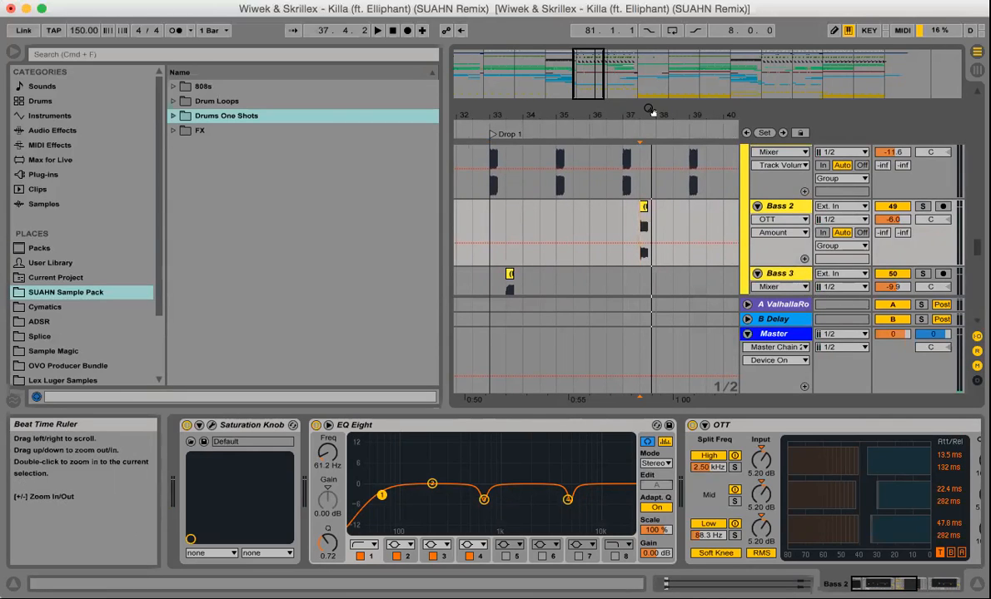
{"action": "left_click_drag", "start_coordinate": [649, 111], "coordinate": [671, 219]}
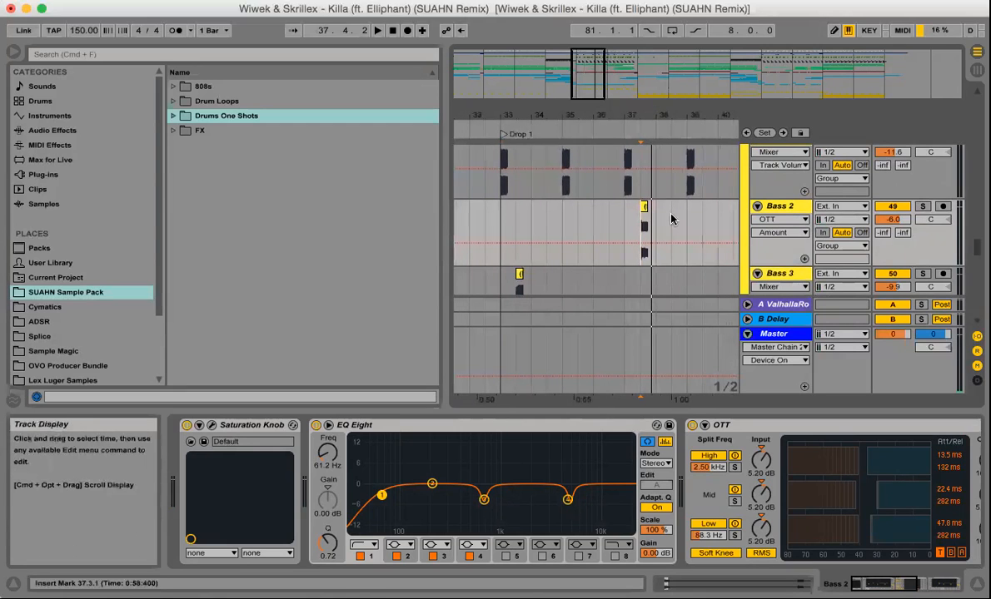
{"action": "scroll", "coordinate": [671, 219], "scroll_direction": "down", "scroll_amount": 3}
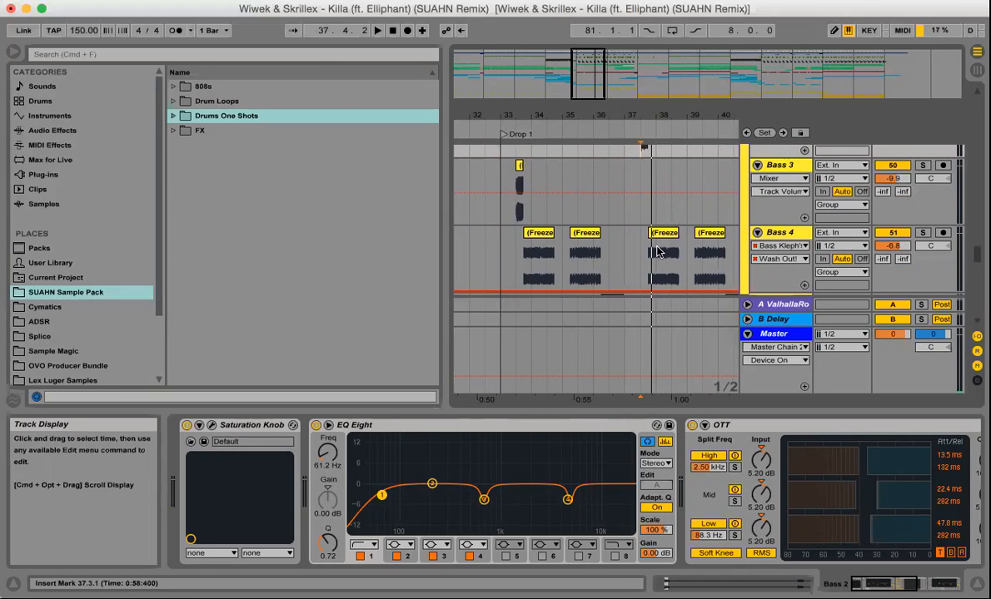
{"action": "scroll", "coordinate": [649, 255], "scroll_direction": "up", "scroll_amount": 3}
{"action": "scroll", "coordinate": [648, 255], "scroll_direction": "right", "scroll_amount": 1}
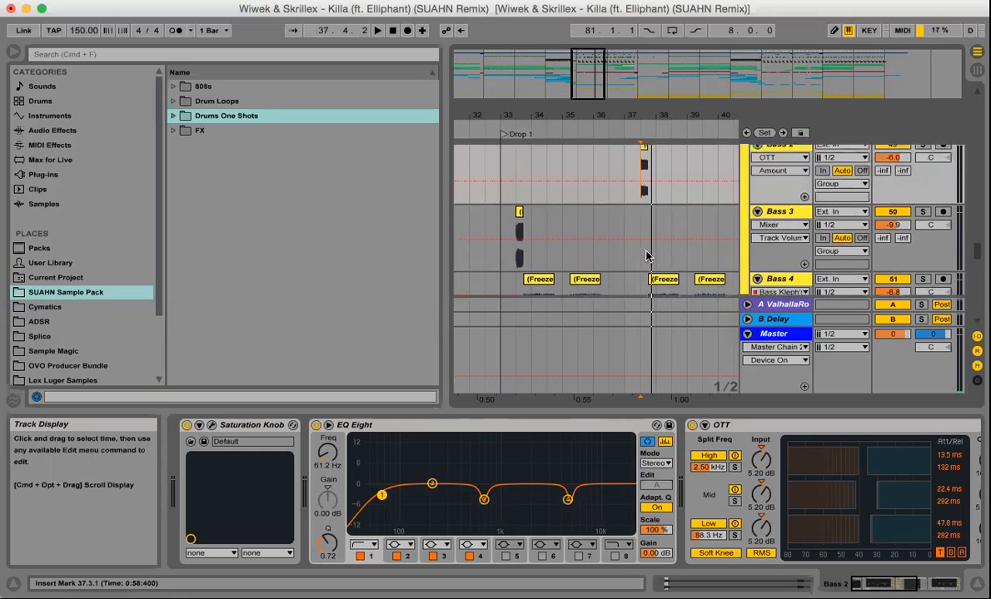
{"action": "scroll", "coordinate": [648, 256], "scroll_direction": "right", "scroll_amount": 6}
{"action": "scroll", "coordinate": [648, 255], "scroll_direction": "down", "scroll_amount": 3}
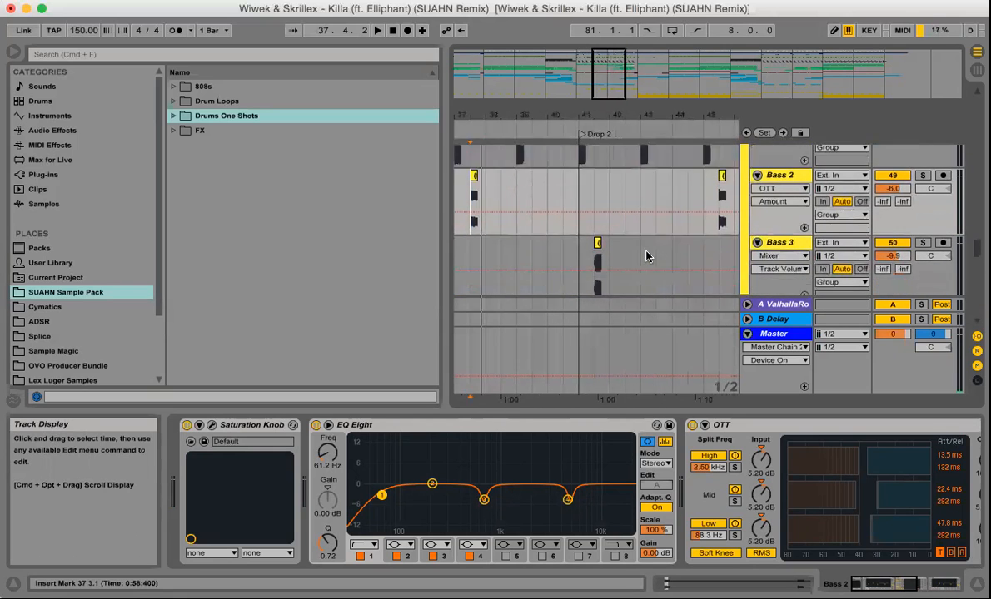
{"action": "scroll", "coordinate": [648, 255], "scroll_direction": "left", "scroll_amount": 7}
{"action": "scroll", "coordinate": [648, 255], "scroll_direction": "up", "scroll_amount": 2}
{"action": "scroll", "coordinate": [648, 255], "scroll_direction": "down", "scroll_amount": 3}
{"action": "scroll", "coordinate": [648, 255], "scroll_direction": "up", "scroll_amount": 3}
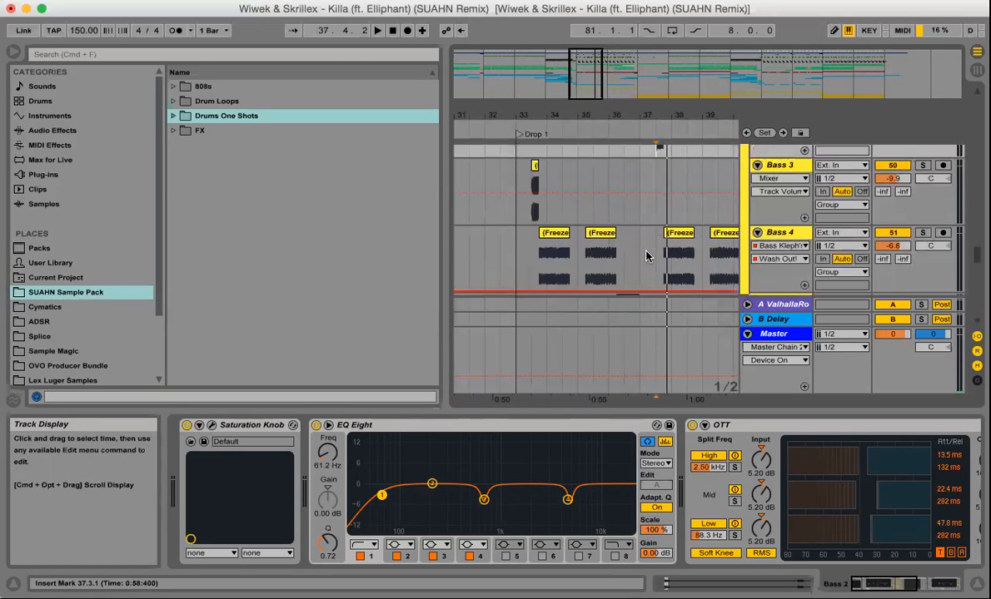
{"action": "scroll", "coordinate": [648, 256], "scroll_direction": "down", "scroll_amount": 3}
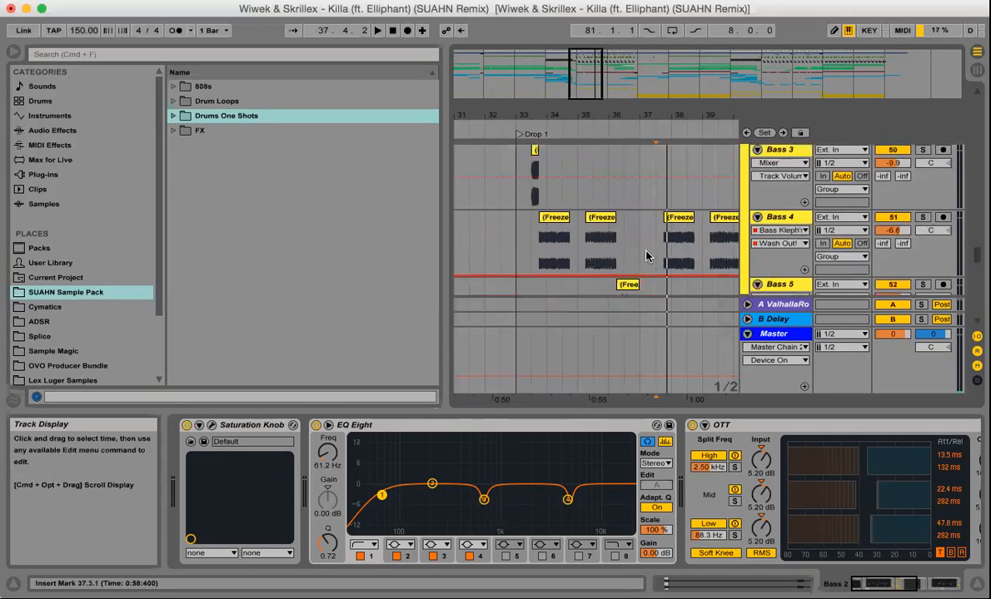
- Set the insert mark at 33.1.1 on Bass 4 to show its effects and compare its clips with Bass 1 to Bass 3
{"action": "left_click", "coordinate": [514, 225]}
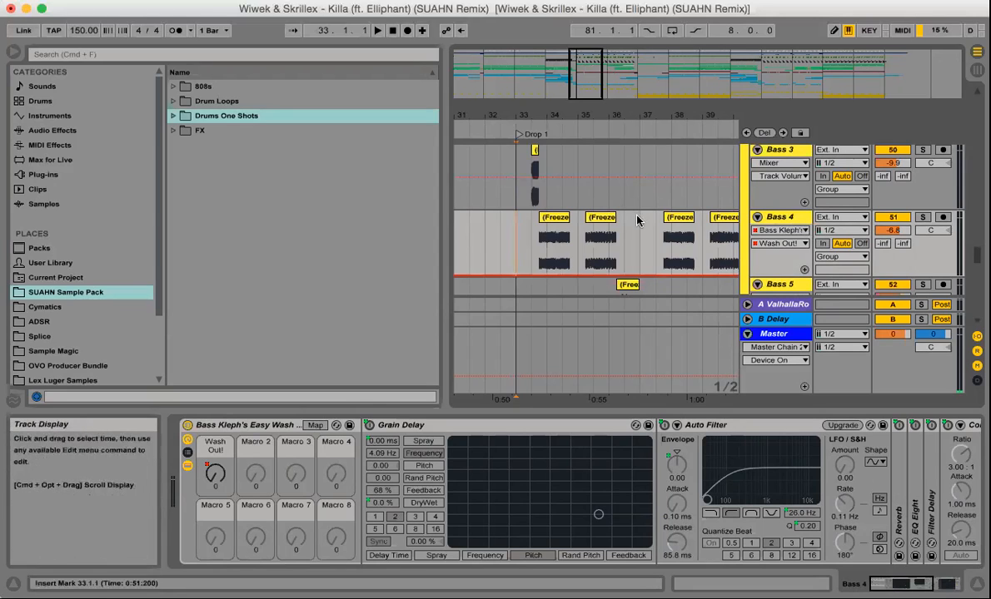
{"action": "scroll", "coordinate": [637, 220], "scroll_direction": "up", "scroll_amount": 2}
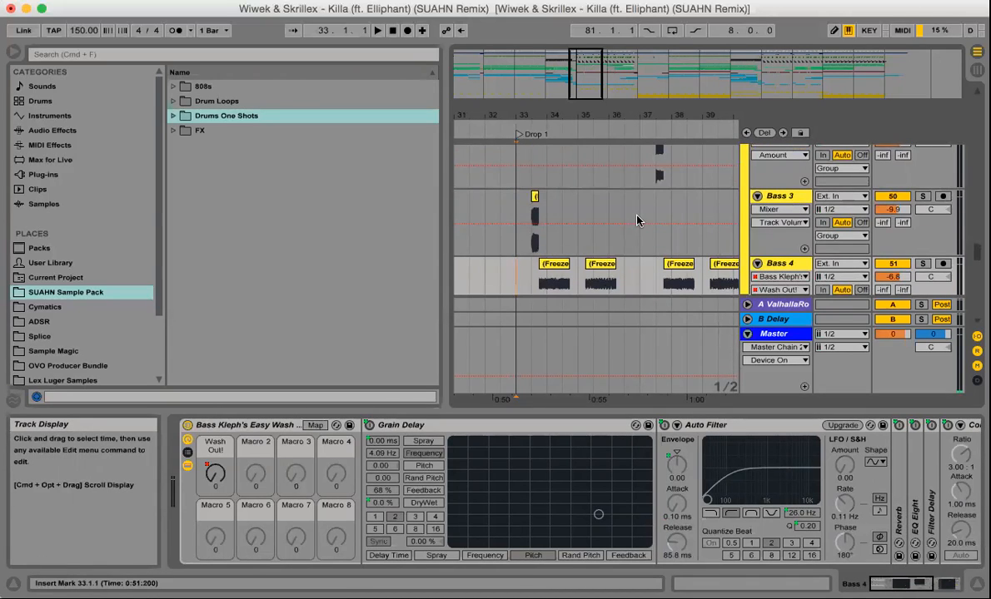
{"action": "scroll", "coordinate": [637, 220], "scroll_direction": "up", "scroll_amount": 5}
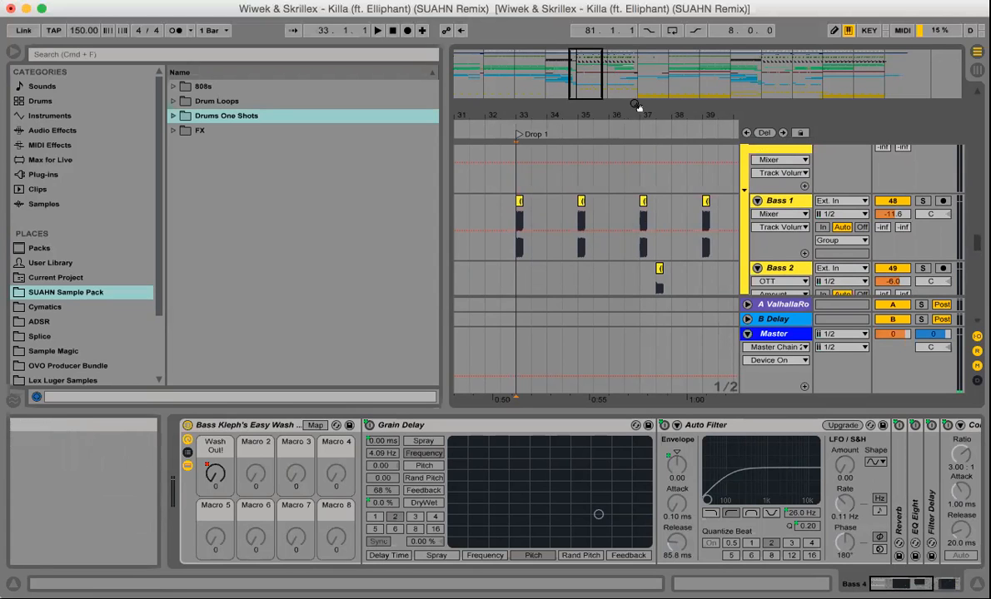
{"action": "scroll", "coordinate": [658, 199], "scroll_direction": "down", "scroll_amount": 5}
{"action": "scroll", "coordinate": [659, 202], "scroll_direction": "right", "scroll_amount": 3}
{"action": "scroll", "coordinate": [660, 201], "scroll_direction": "right", "scroll_amount": 4}
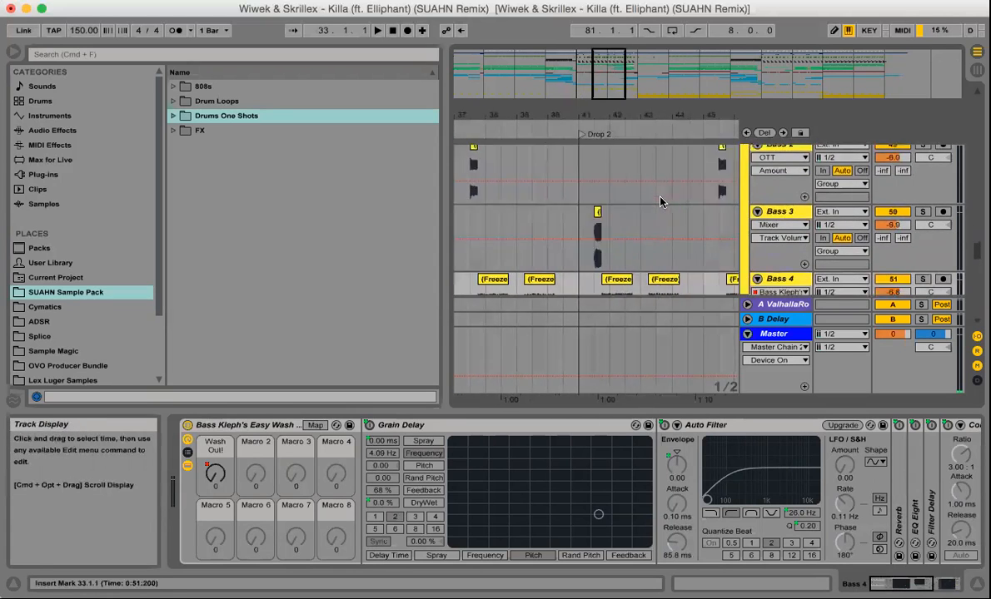
{"action": "scroll", "coordinate": [661, 202], "scroll_direction": "down", "scroll_amount": 2}
{"action": "scroll", "coordinate": [660, 202], "scroll_direction": "up", "scroll_amount": 4}
{"action": "scroll", "coordinate": [660, 201], "scroll_direction": "up", "scroll_amount": 2}
{"action": "scroll", "coordinate": [660, 202], "scroll_direction": "left", "scroll_amount": 6}
{"action": "scroll", "coordinate": [660, 201], "scroll_direction": "down", "scroll_amount": 6}
{"action": "scroll", "coordinate": [660, 201], "scroll_direction": "right", "scroll_amount": 1}
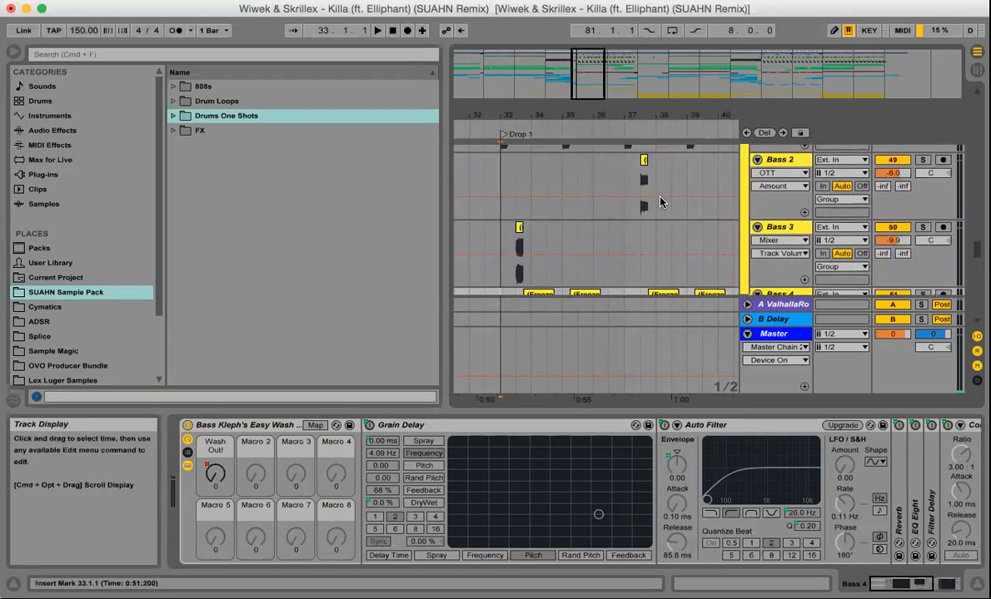
{"action": "scroll", "coordinate": [660, 201], "scroll_direction": "up", "scroll_amount": 2}
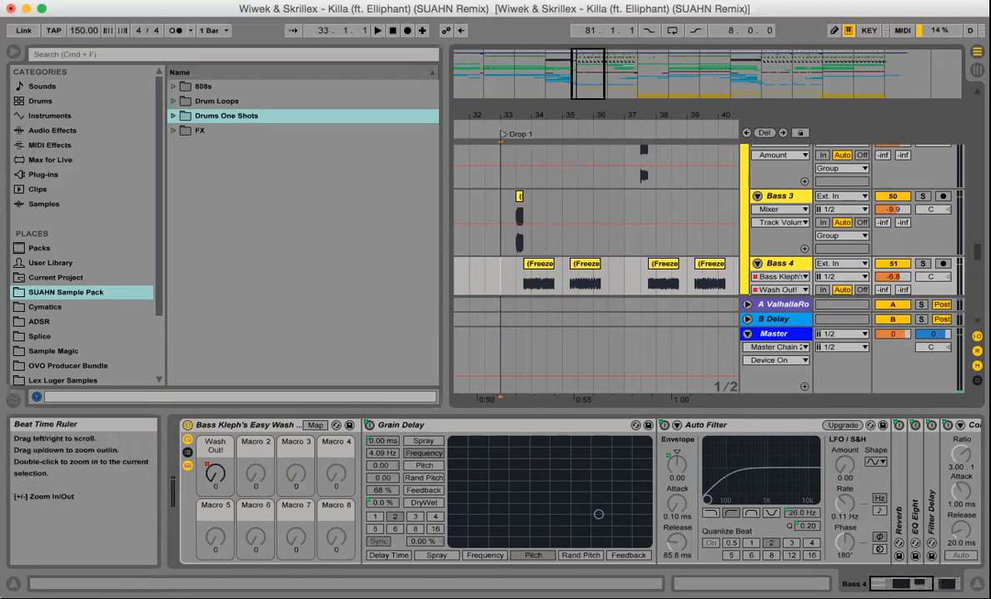
- Examine the Bass 2 to Bass 5 clips across both drops up to the Intro 1 marker
{"action": "left_click_drag", "start_coordinate": [608, 114], "coordinate": [616, 79]}
{"action": "scroll", "coordinate": [641, 195], "scroll_direction": "right", "scroll_amount": 4}
{"action": "scroll", "coordinate": [641, 196], "scroll_direction": "down", "scroll_amount": 1}
{"action": "scroll", "coordinate": [641, 195], "scroll_direction": "left", "scroll_amount": 5}
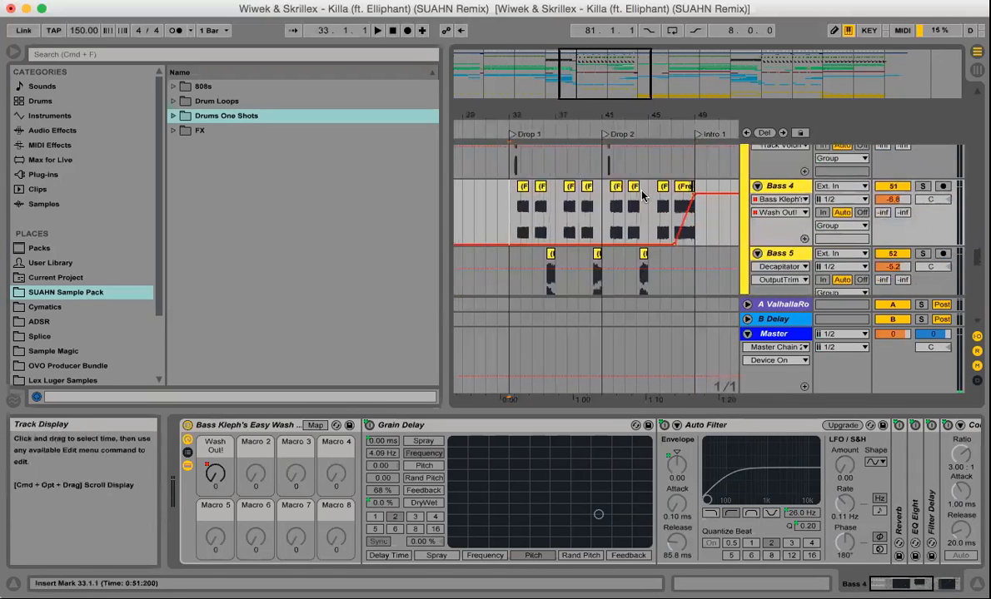
{"action": "scroll", "coordinate": [641, 195], "scroll_direction": "up", "scroll_amount": 5}
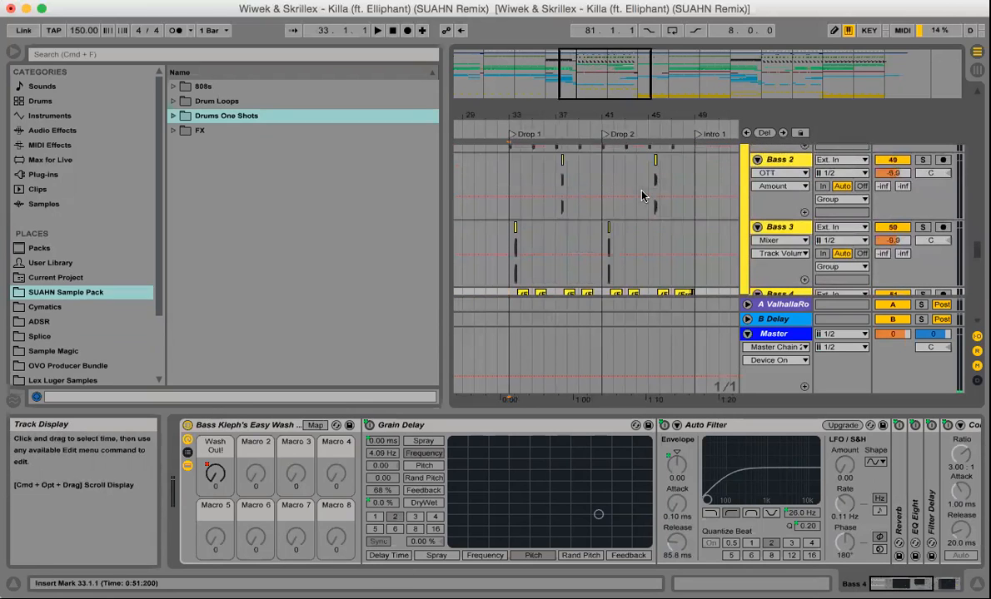
- Set the insert mark at 33.1.1 on Bass 1 and compare its clips with those of Bass 2 to Bass 4 in Drop 1
{"action": "left_click_drag", "start_coordinate": [520, 115], "coordinate": [533, 307]}
{"action": "scroll", "coordinate": [534, 308], "scroll_direction": "left", "scroll_amount": 1}
{"action": "scroll", "coordinate": [533, 307], "scroll_direction": "left", "scroll_amount": 1}
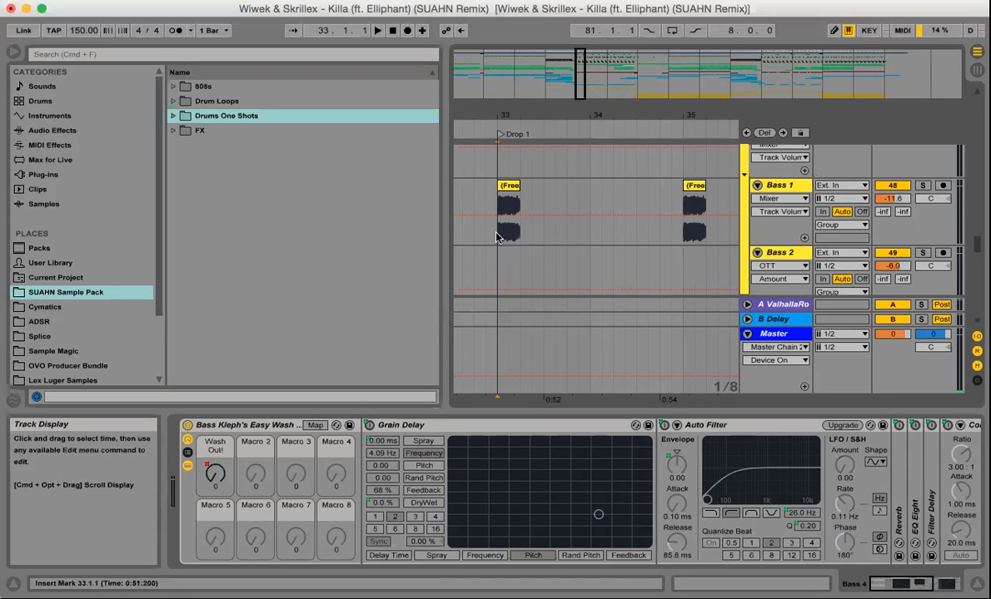
{"action": "left_click", "coordinate": [497, 237]}
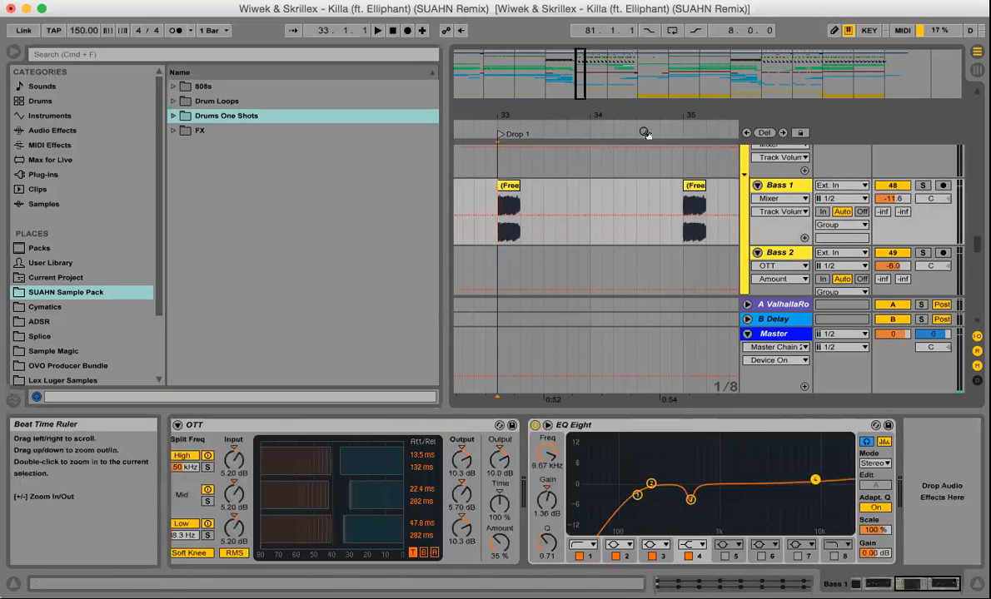
{"action": "scroll", "coordinate": [569, 211], "scroll_direction": "down", "scroll_amount": 1}
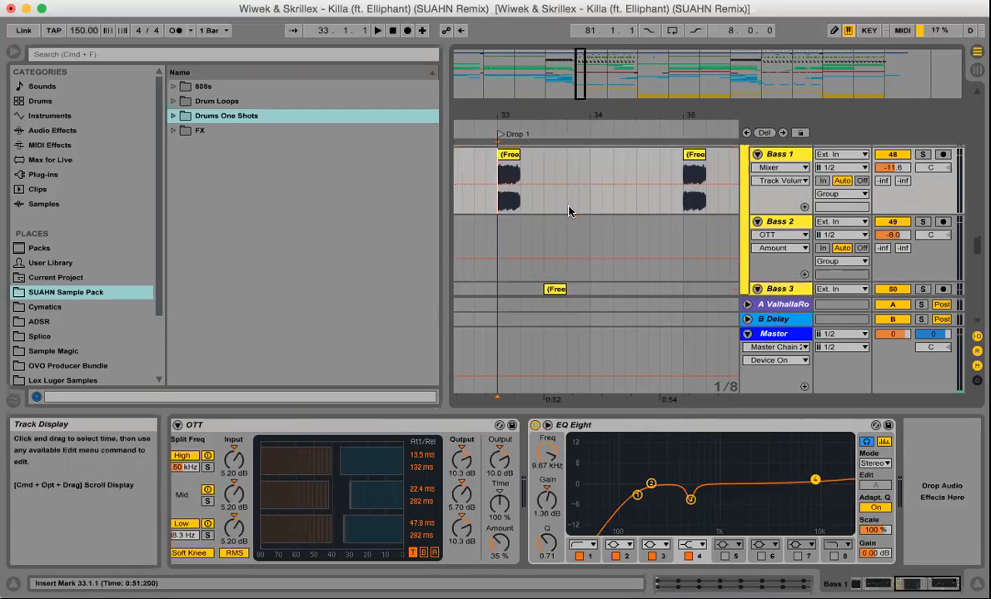
{"action": "scroll", "coordinate": [569, 211], "scroll_direction": "down", "scroll_amount": 1}
{"action": "scroll", "coordinate": [569, 211], "scroll_direction": "right", "scroll_amount": 6}
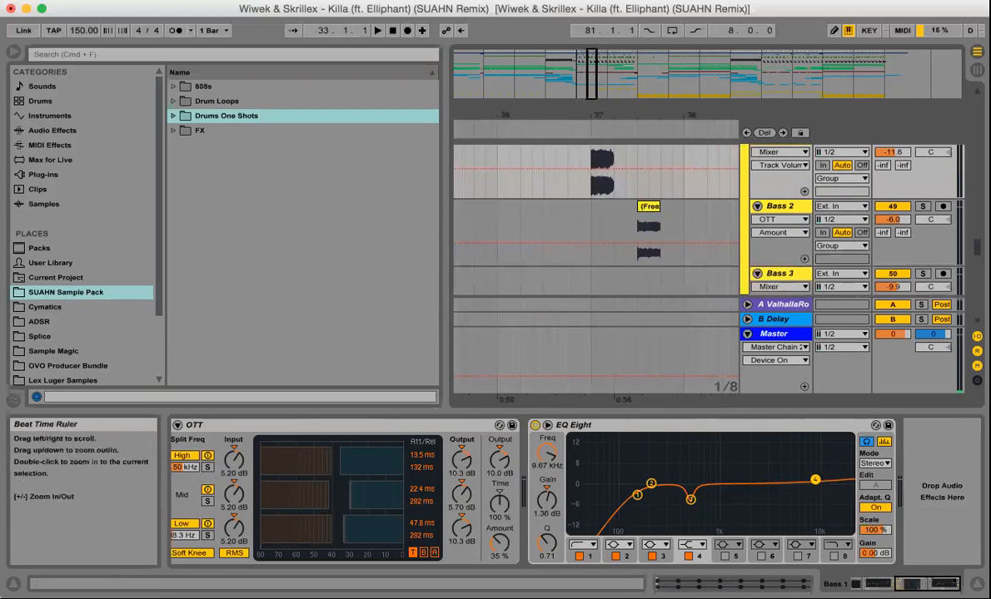
{"action": "left_click_drag", "start_coordinate": [531, 115], "coordinate": [530, 83]}
{"action": "scroll", "coordinate": [530, 219], "scroll_direction": "left", "scroll_amount": 3}
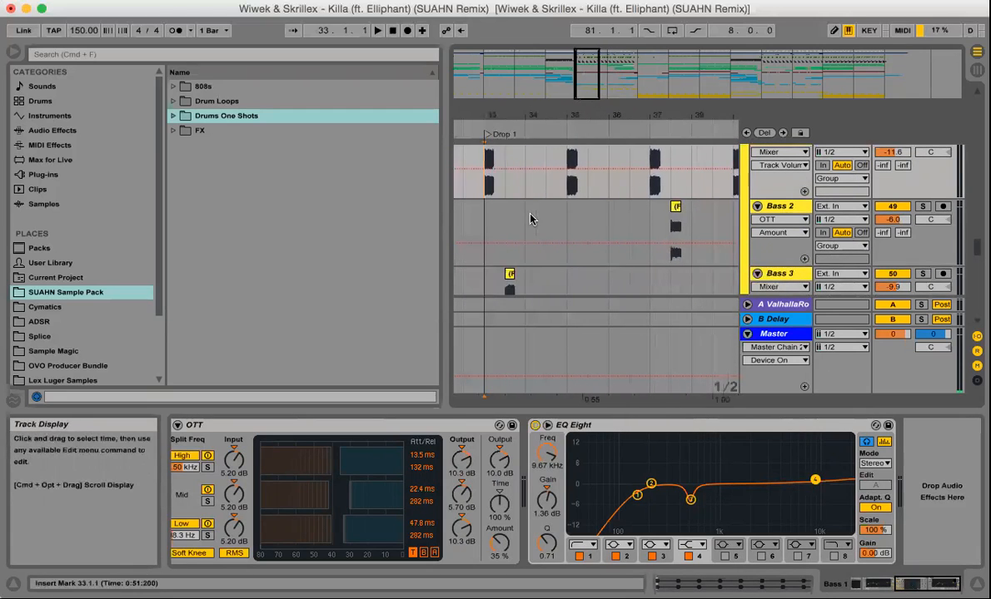
{"action": "scroll", "coordinate": [530, 219], "scroll_direction": "down", "scroll_amount": 3}
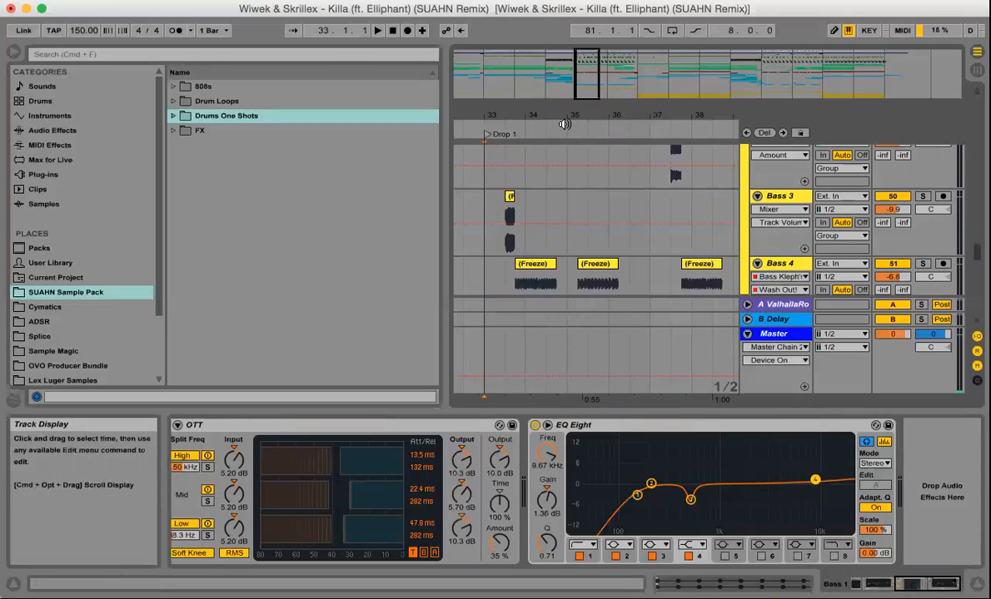
- Review the Drop 1 tracks from the basses up to the OG Stem tracks and back down through the drums to FX
{"action": "left_click_drag", "start_coordinate": [567, 116], "coordinate": [567, 93]}
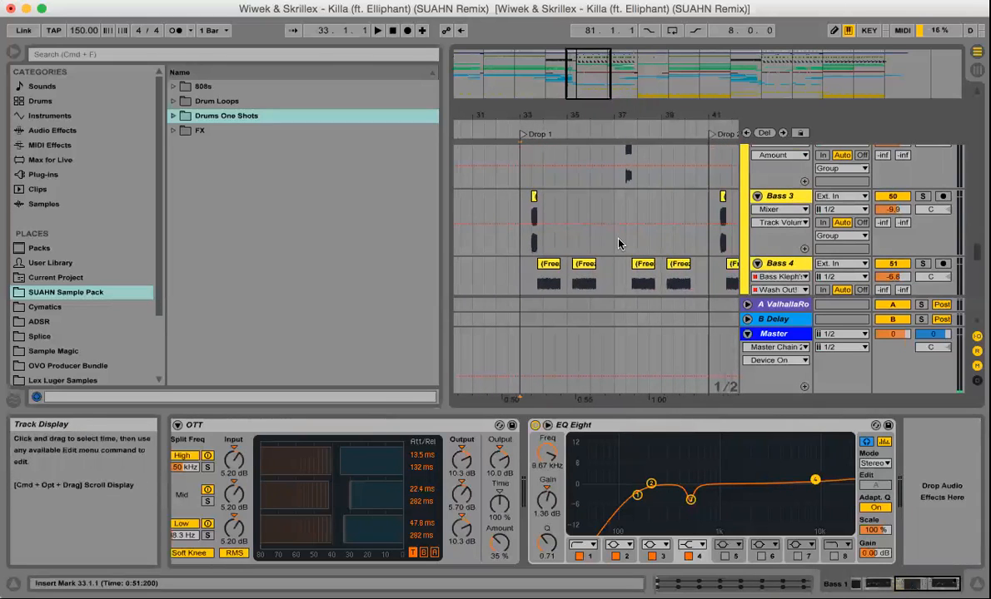
{"action": "scroll", "coordinate": [574, 221], "scroll_direction": "up", "scroll_amount": 5}
{"action": "scroll", "coordinate": [618, 243], "scroll_direction": "up", "scroll_amount": 6}
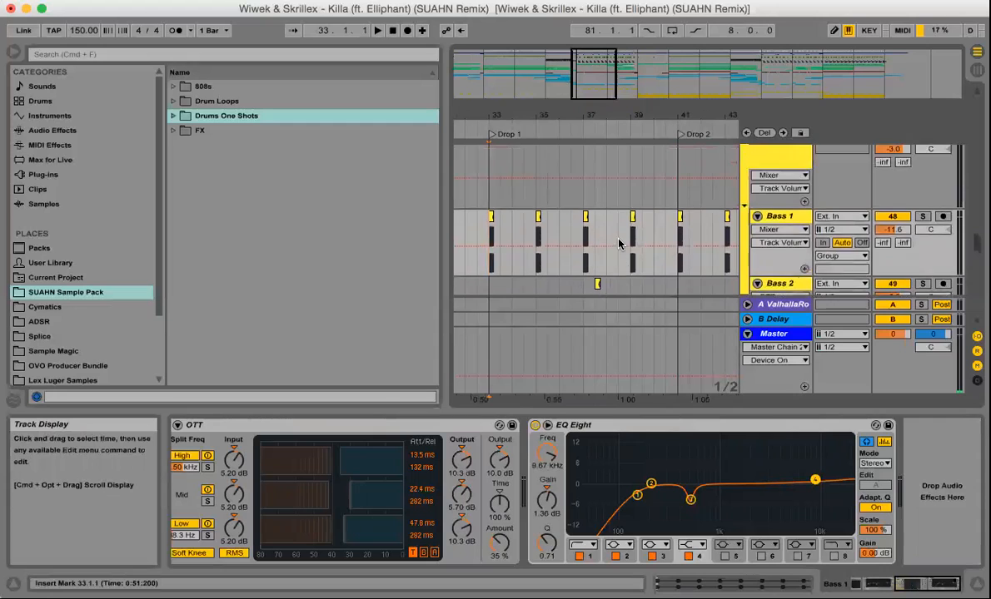
{"action": "scroll", "coordinate": [618, 243], "scroll_direction": "up", "scroll_amount": 8}
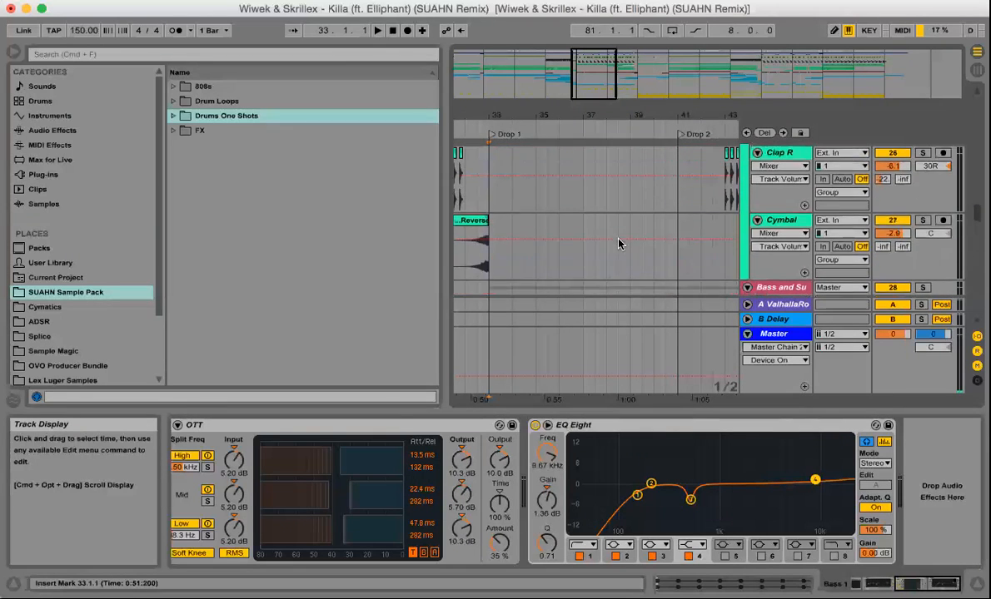
{"action": "scroll", "coordinate": [619, 243], "scroll_direction": "up", "scroll_amount": 8}
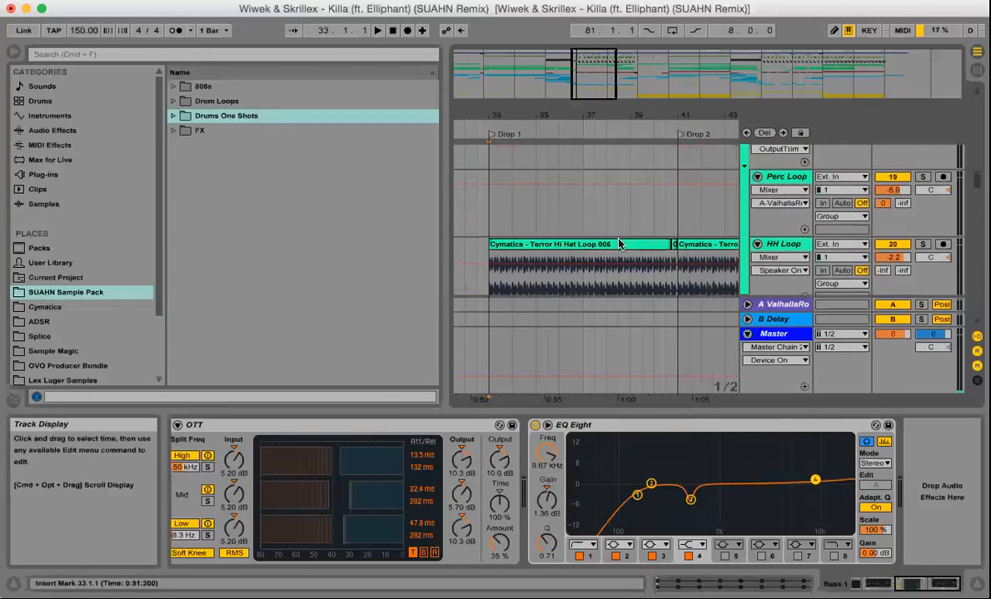
{"action": "scroll", "coordinate": [618, 243], "scroll_direction": "up", "scroll_amount": 8}
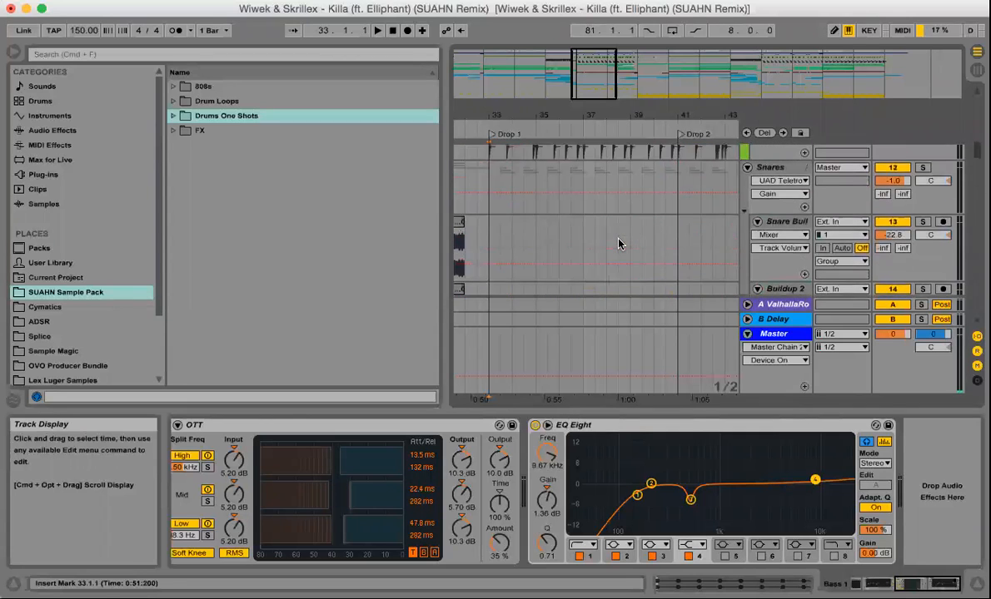
{"action": "scroll", "coordinate": [618, 243], "scroll_direction": "up", "scroll_amount": 5}
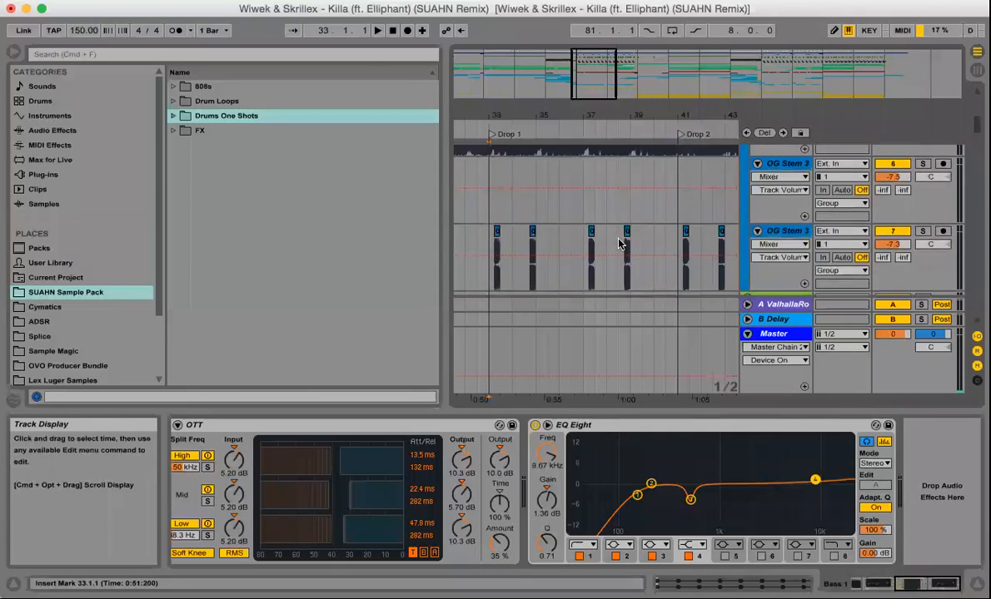
{"action": "scroll", "coordinate": [619, 243], "scroll_direction": "down", "scroll_amount": 15}
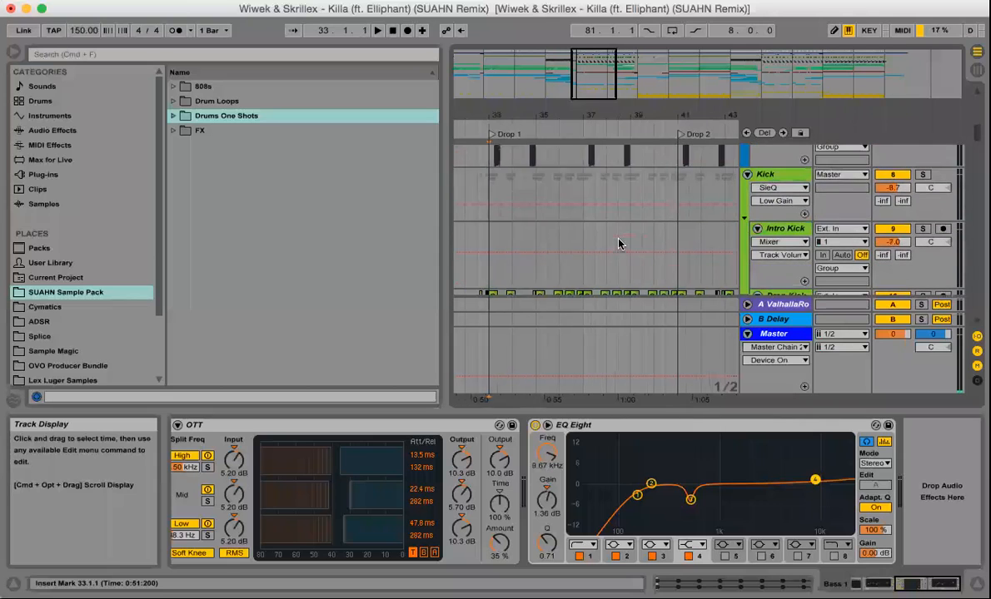
{"action": "scroll", "coordinate": [619, 243], "scroll_direction": "down", "scroll_amount": 15}
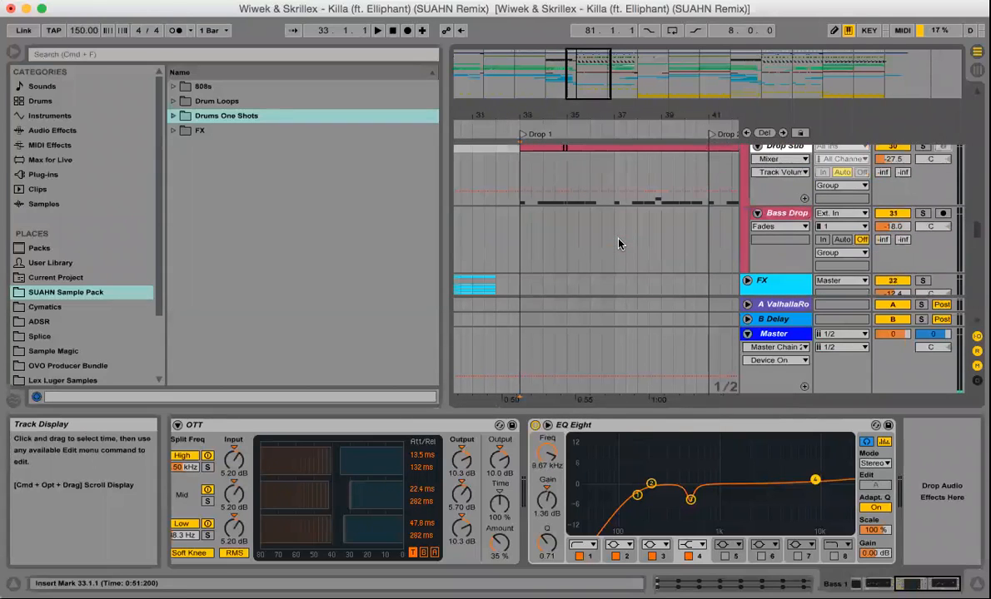
- Set the insert mark at 36.1.1 on Bass 5, just before its first clip, to show the track's effects
{"action": "scroll", "coordinate": [619, 243], "scroll_direction": "down", "scroll_amount": 4}
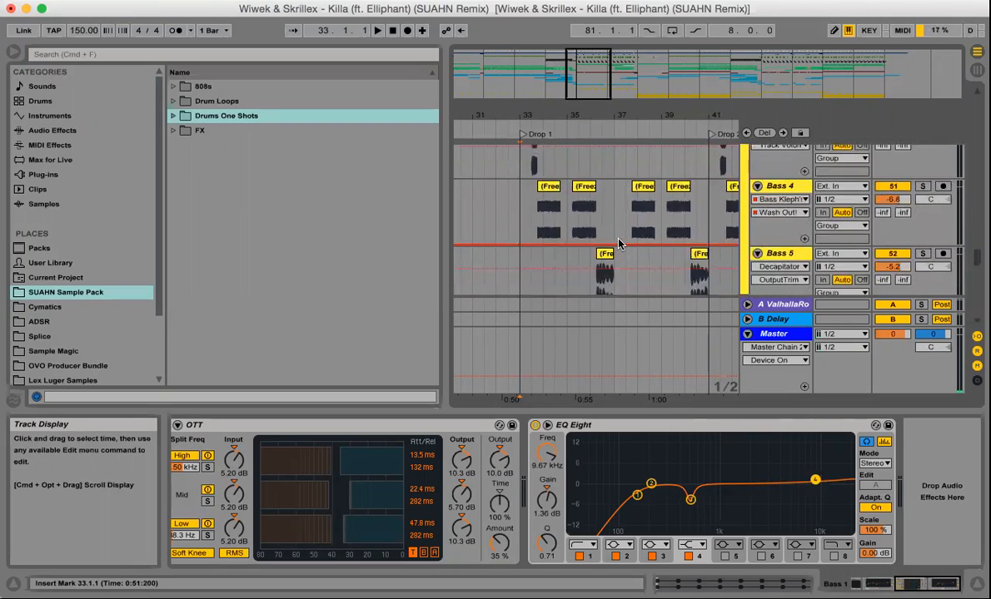
{"action": "scroll", "coordinate": [619, 243], "scroll_direction": "down", "scroll_amount": 1}
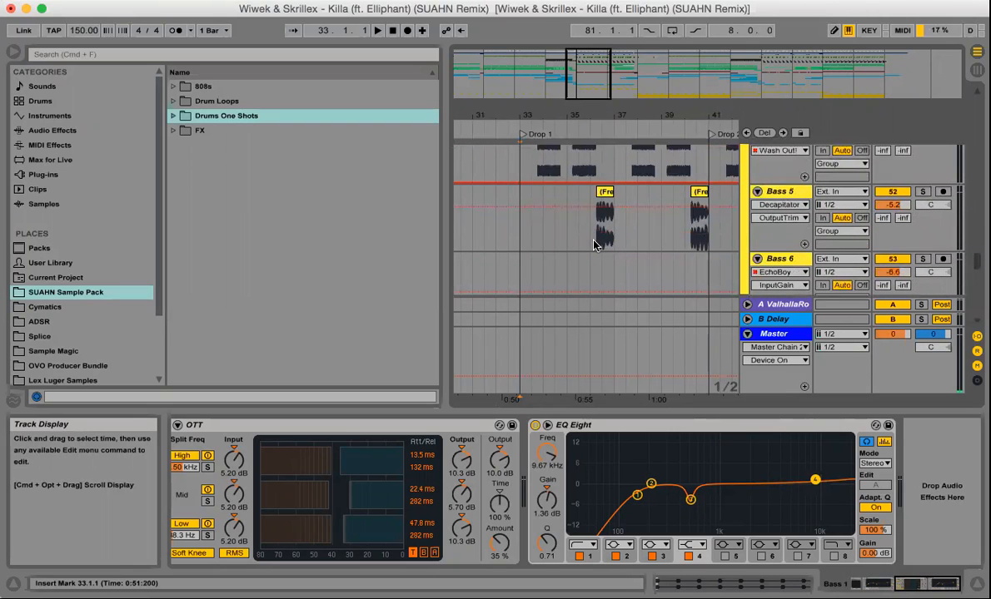
{"action": "left_click", "coordinate": [590, 243]}
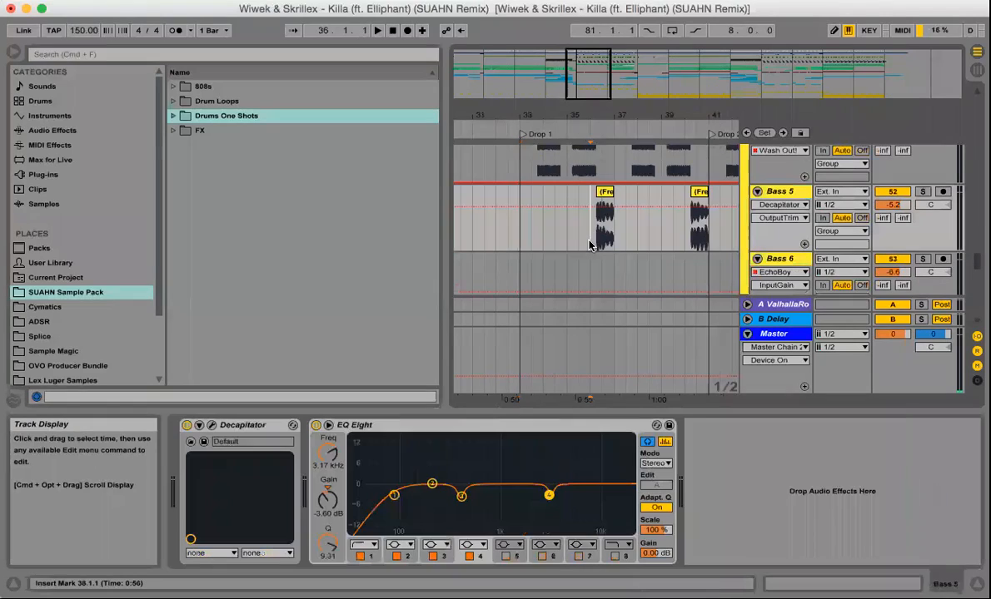
{"action": "scroll", "coordinate": [589, 244], "scroll_direction": "up", "scroll_amount": 1}
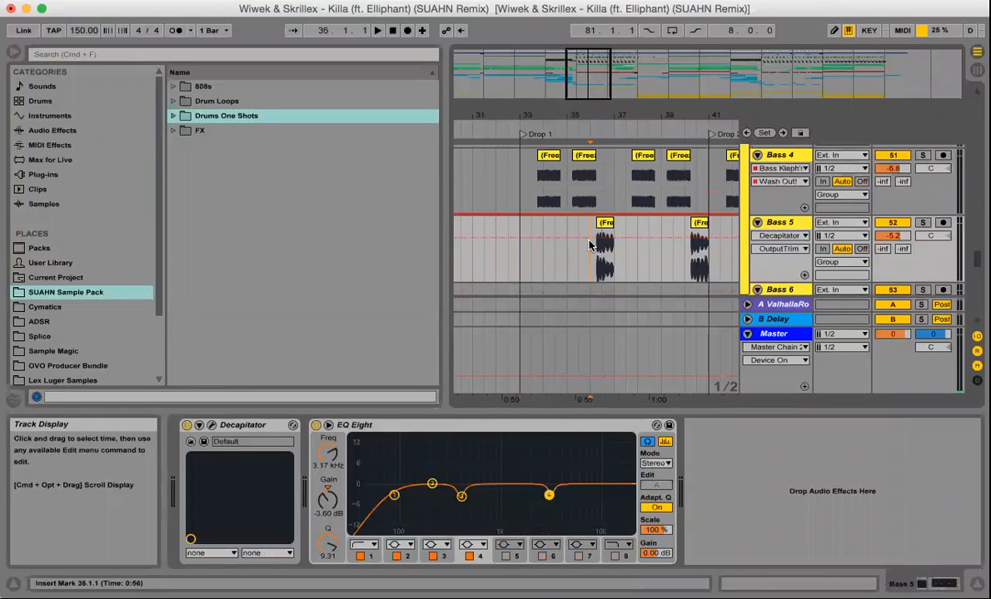
- Examine the Bass 4 and Bass 5 clips from Drop 1 through the intros to the second-half drops around bars 81 to 97
{"action": "scroll", "coordinate": [670, 252], "scroll_direction": "down", "scroll_amount": 2}
{"action": "scroll", "coordinate": [670, 252], "scroll_direction": "right", "scroll_amount": 3}
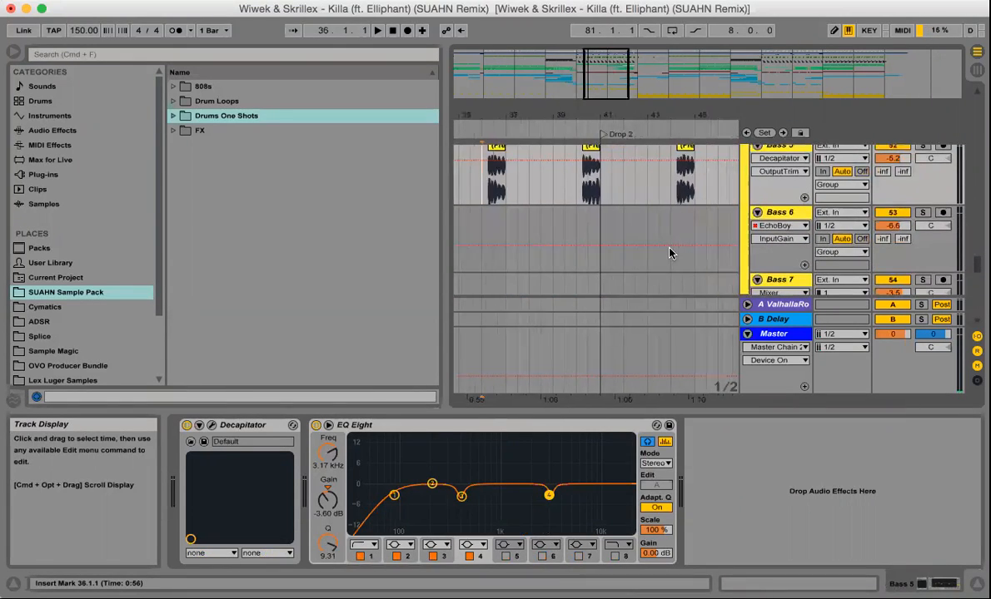
{"action": "scroll", "coordinate": [670, 252], "scroll_direction": "up", "scroll_amount": 1}
{"action": "scroll", "coordinate": [671, 253], "scroll_direction": "up", "scroll_amount": 2}
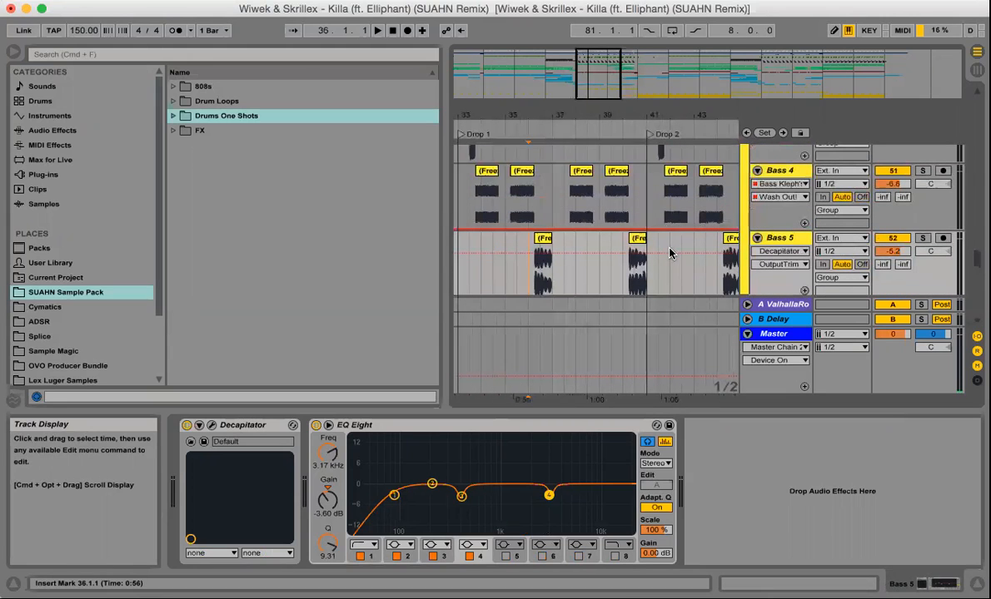
{"action": "left_click_drag", "start_coordinate": [646, 114], "coordinate": [641, 71]}
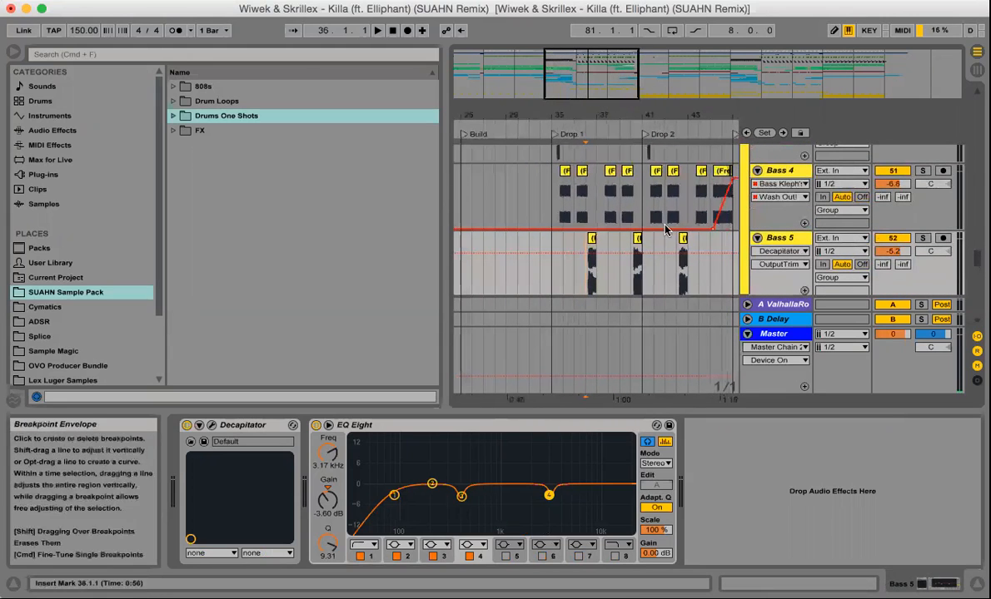
{"action": "scroll", "coordinate": [673, 248], "scroll_direction": "right", "scroll_amount": 1}
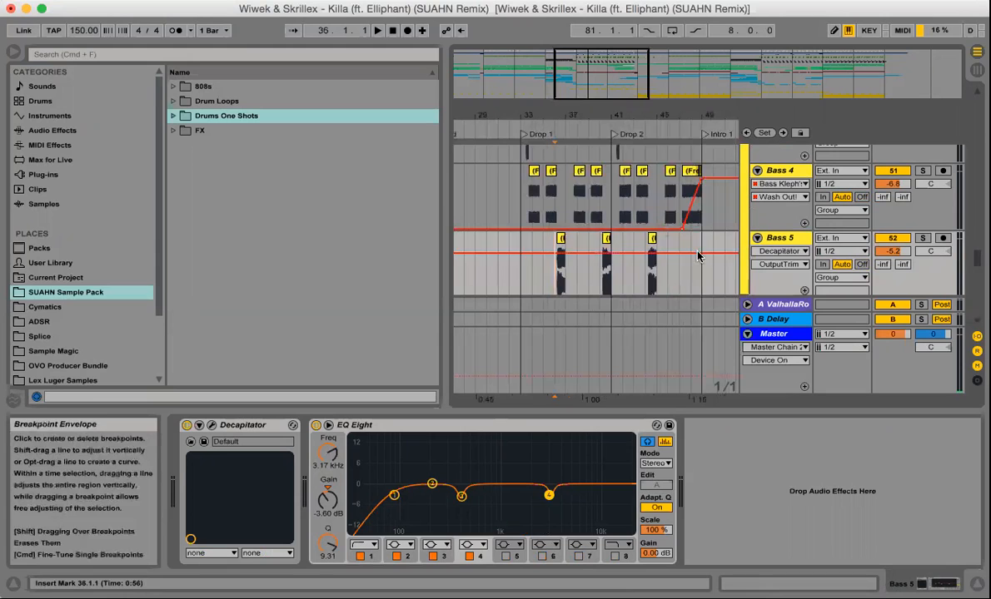
{"action": "scroll", "coordinate": [699, 247], "scroll_direction": "right", "scroll_amount": 5}
{"action": "scroll", "coordinate": [700, 247], "scroll_direction": "right", "scroll_amount": 13}
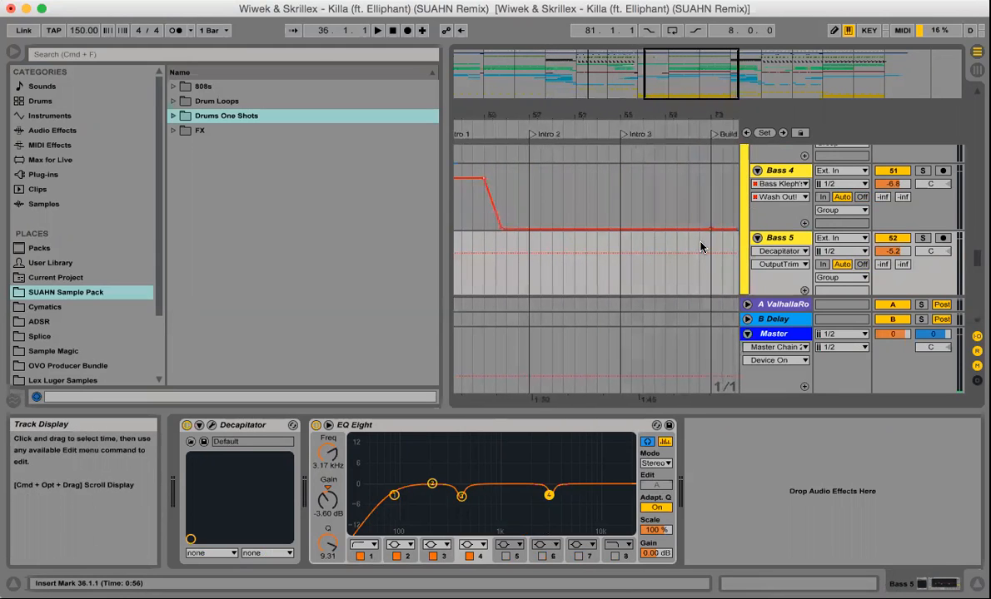
{"action": "scroll", "coordinate": [700, 246], "scroll_direction": "left", "scroll_amount": 18}
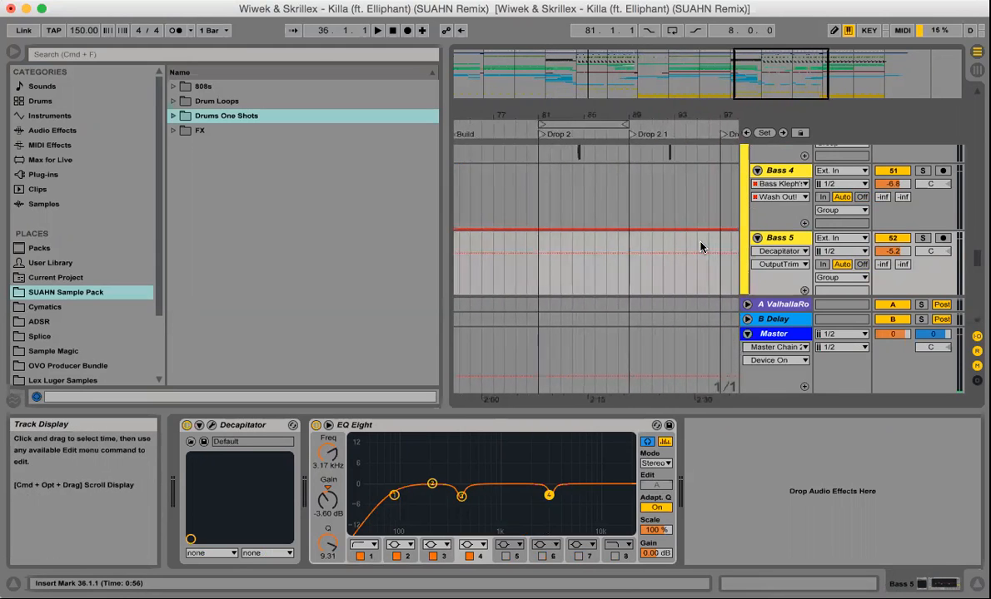
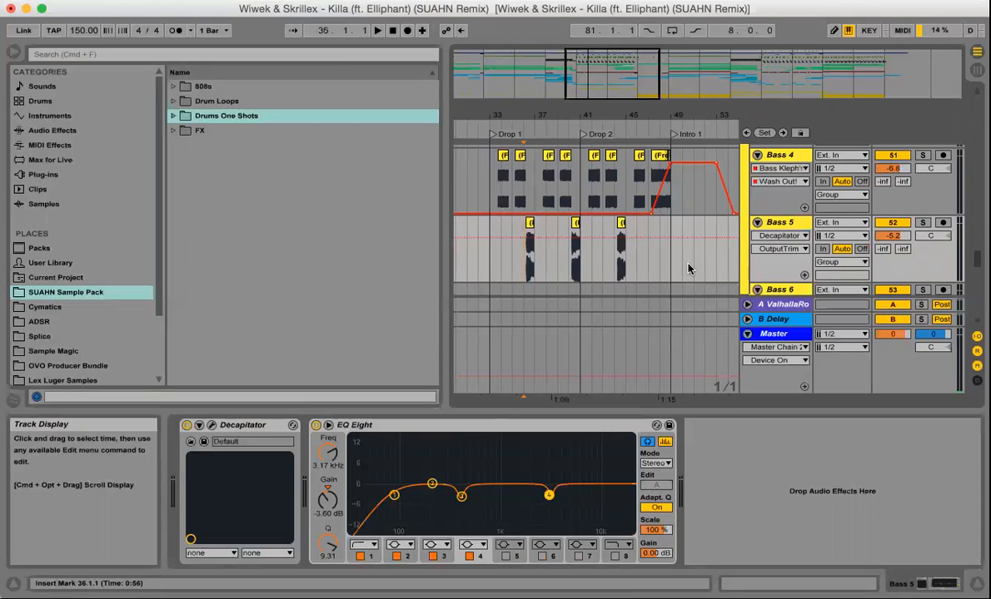
- Select the Bass 4 track around the second Build section to show its Bass Kleph's Easy Wash rack
{"action": "scroll", "coordinate": [686, 266], "scroll_direction": "up", "scroll_amount": 2}
{"action": "scroll", "coordinate": [687, 268], "scroll_direction": "right", "scroll_amount": 10}
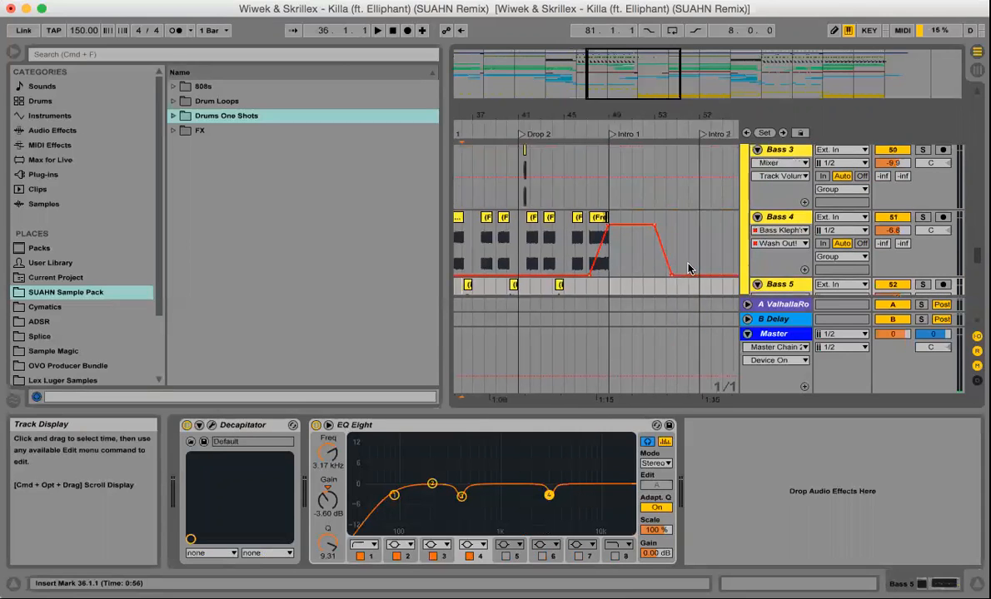
{"action": "scroll", "coordinate": [688, 268], "scroll_direction": "right", "scroll_amount": 2}
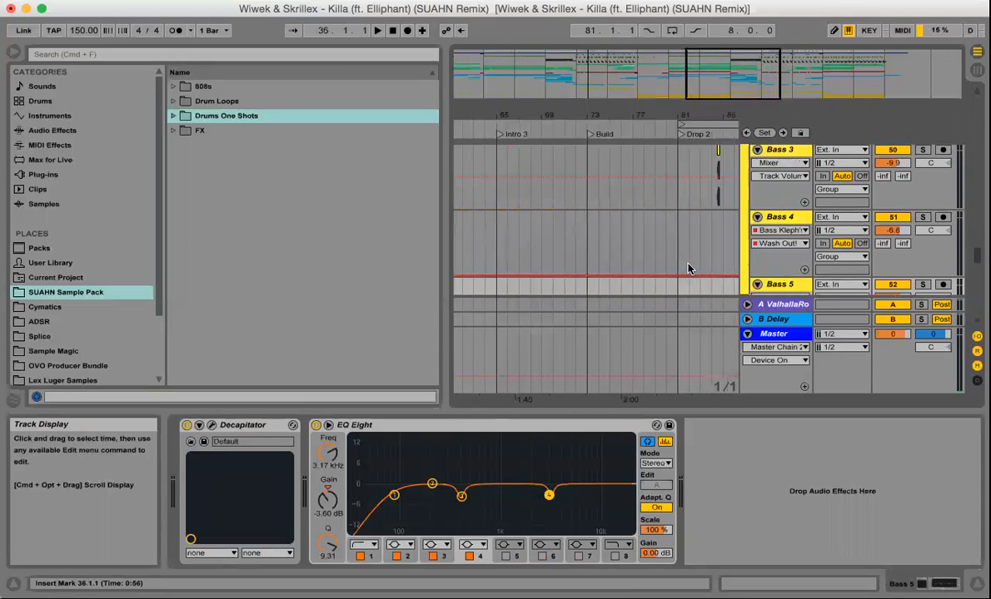
{"action": "left_click", "coordinate": [592, 273]}
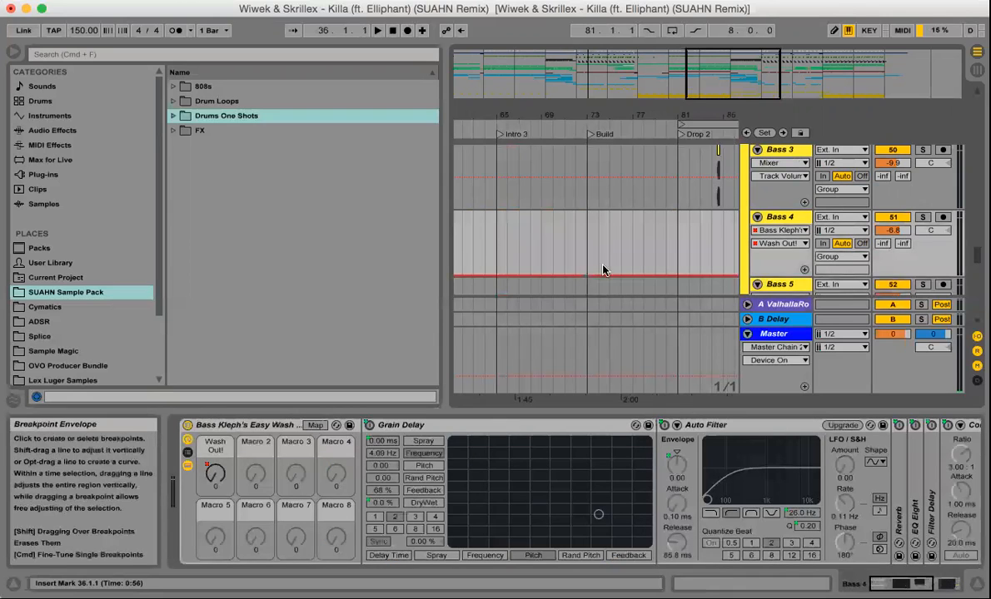
- Check which Drop Group tracks from Bass 3 to Slinky have clips in the drops after bar 81
{"action": "scroll", "coordinate": [629, 248], "scroll_direction": "right", "scroll_amount": 4}
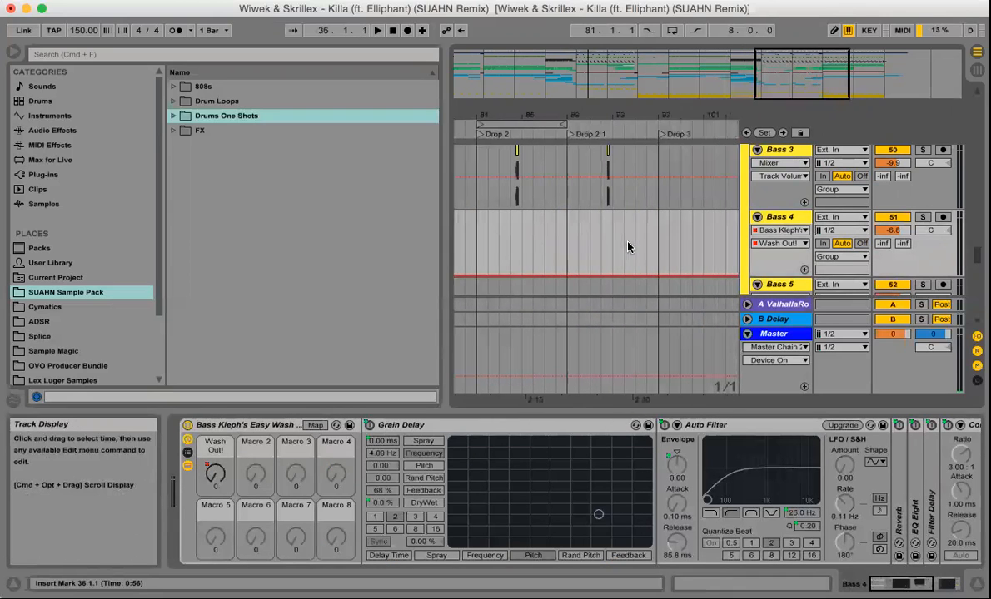
{"action": "scroll", "coordinate": [628, 247], "scroll_direction": "up", "scroll_amount": 5}
{"action": "scroll", "coordinate": [627, 247], "scroll_direction": "left", "scroll_amount": 2}
{"action": "scroll", "coordinate": [628, 247], "scroll_direction": "up", "scroll_amount": 2}
{"action": "scroll", "coordinate": [627, 246], "scroll_direction": "down", "scroll_amount": 8}
{"action": "scroll", "coordinate": [628, 247], "scroll_direction": "down", "scroll_amount": 4}
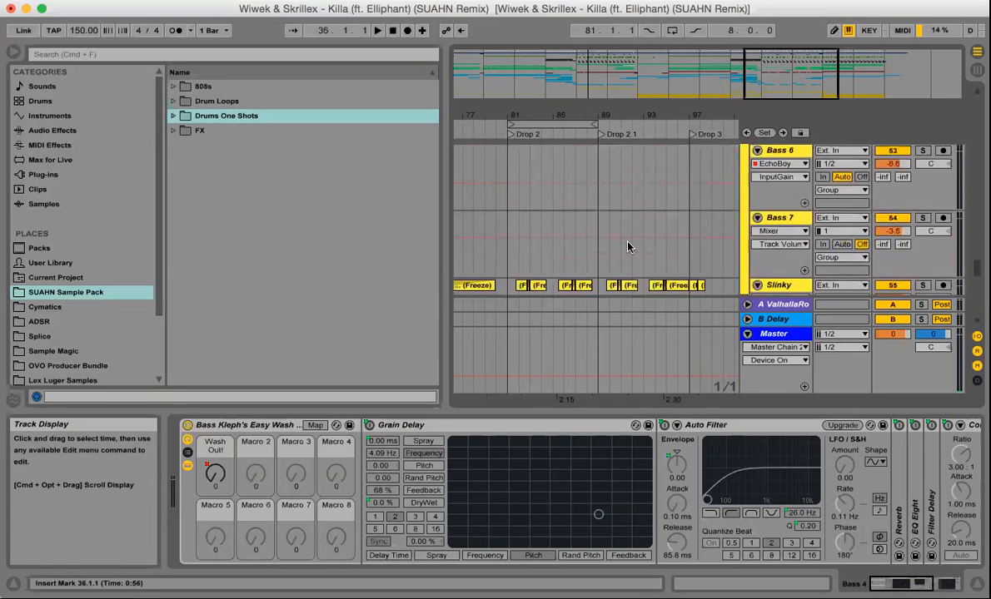
{"action": "scroll", "coordinate": [627, 246], "scroll_direction": "up", "scroll_amount": 3}
{"action": "scroll", "coordinate": [627, 247], "scroll_direction": "up", "scroll_amount": 3}
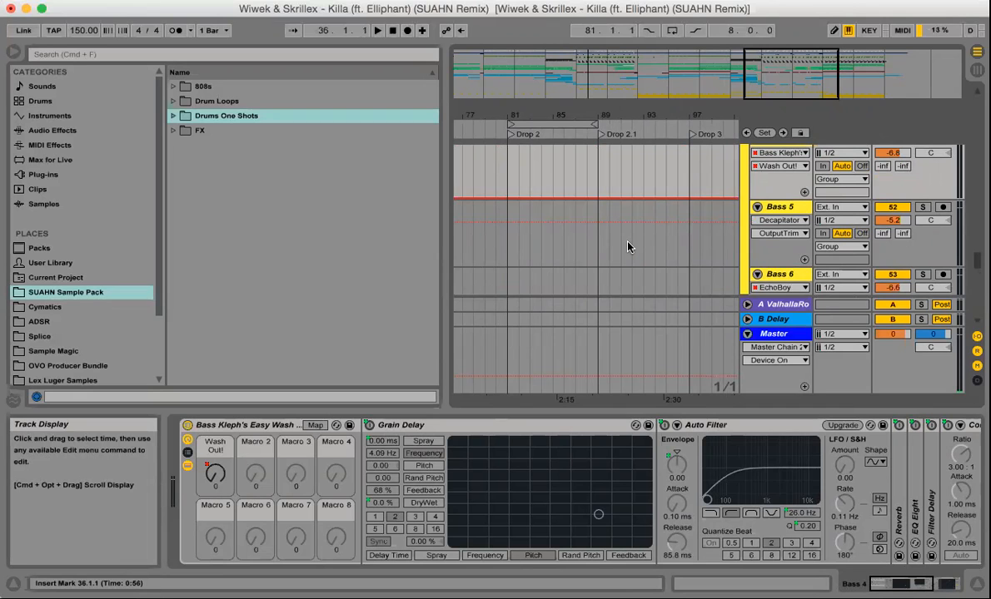
- Review the tracks at bars 81 to 97 from the basses up to the Bass and Sub group and back to Bass 4
{"action": "scroll", "coordinate": [550, 177], "scroll_direction": "up", "scroll_amount": 6}
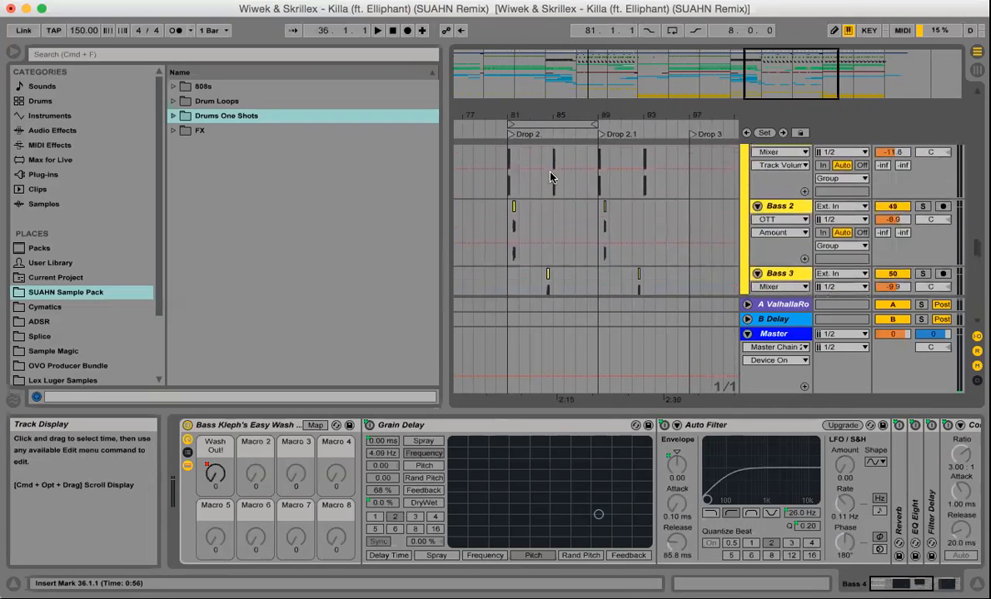
{"action": "scroll", "coordinate": [550, 176], "scroll_direction": "up", "scroll_amount": 8}
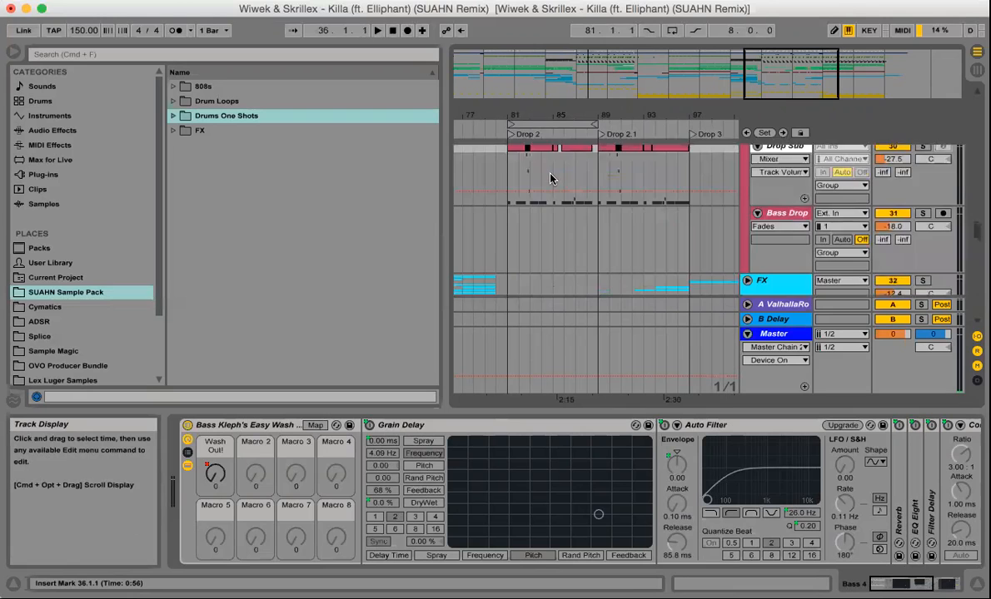
{"action": "scroll", "coordinate": [550, 178], "scroll_direction": "up", "scroll_amount": 3}
{"action": "scroll", "coordinate": [550, 177], "scroll_direction": "up", "scroll_amount": 1}
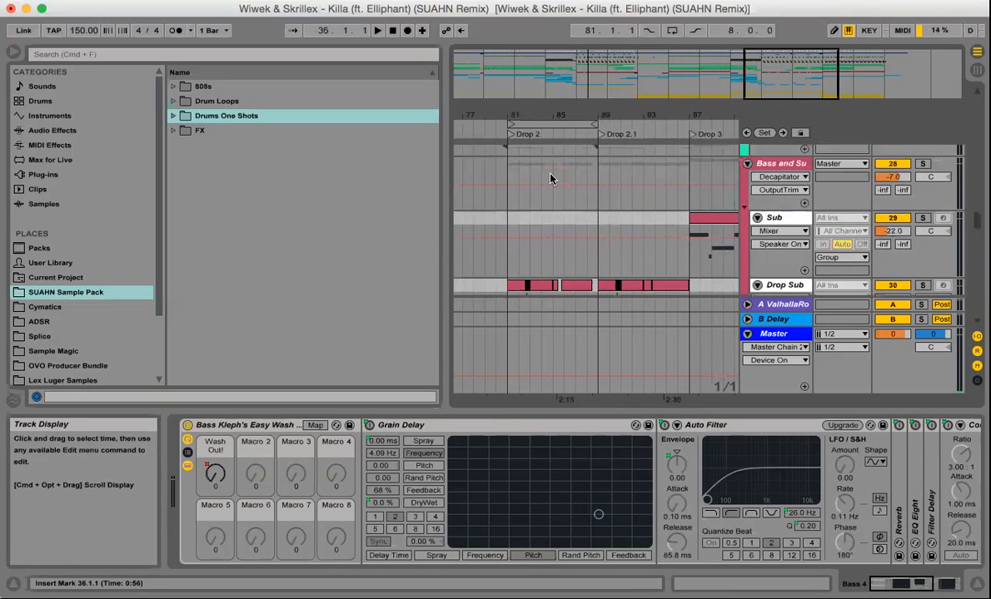
{"action": "scroll", "coordinate": [549, 178], "scroll_direction": "down", "scroll_amount": 2}
{"action": "scroll", "coordinate": [550, 177], "scroll_direction": "down", "scroll_amount": 8}
{"action": "scroll", "coordinate": [550, 178], "scroll_direction": "down", "scroll_amount": 1}
{"action": "scroll", "coordinate": [550, 178], "scroll_direction": "up", "scroll_amount": 5}
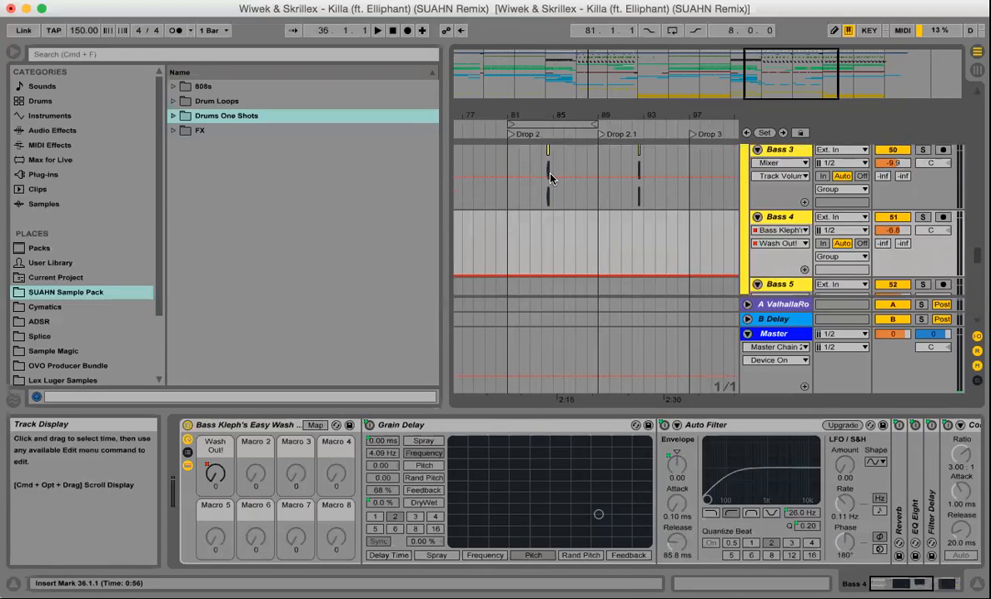
- Show the first Bass 1 and Bass 2 clips at bar 81 in close-up at the start of the second-half Drop 2
{"action": "scroll", "coordinate": [551, 223], "scroll_direction": "up", "scroll_amount": 4}
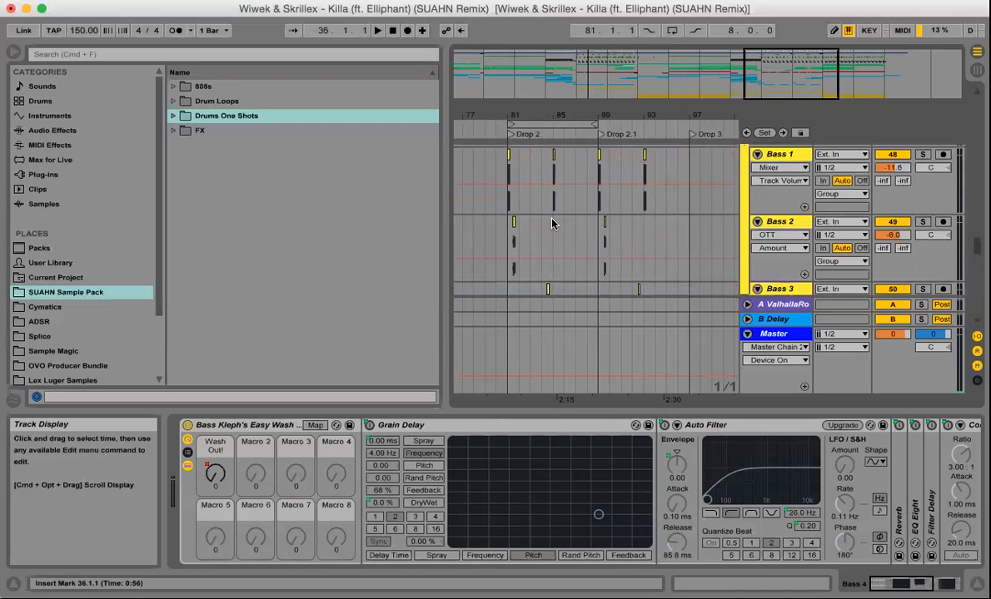
{"action": "scroll", "coordinate": [551, 224], "scroll_direction": "up", "scroll_amount": 3}
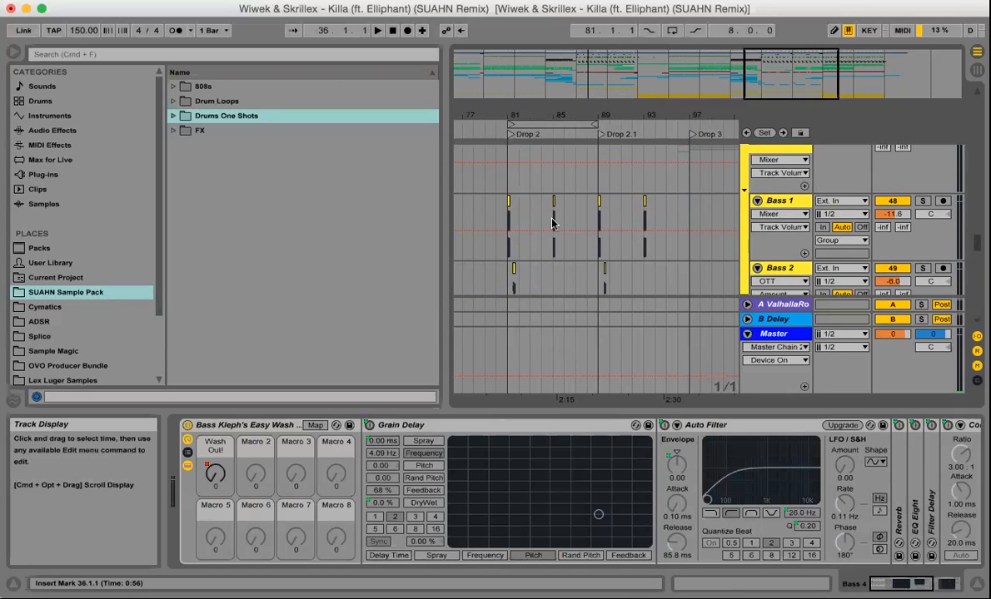
{"action": "left_click_drag", "start_coordinate": [509, 105], "coordinate": [516, 111]}
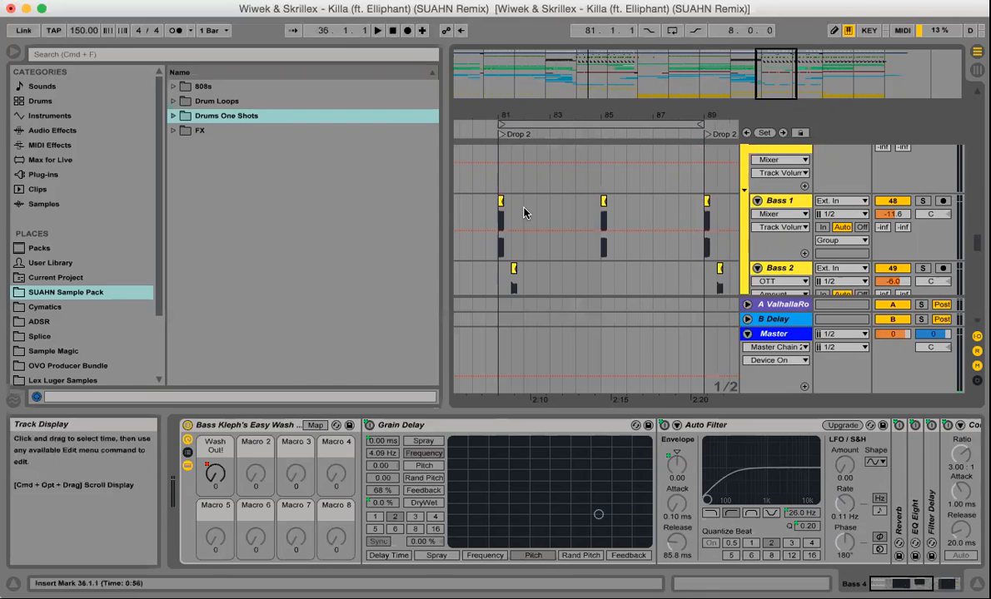
{"action": "left_click_drag", "start_coordinate": [503, 110], "coordinate": [503, 142]}
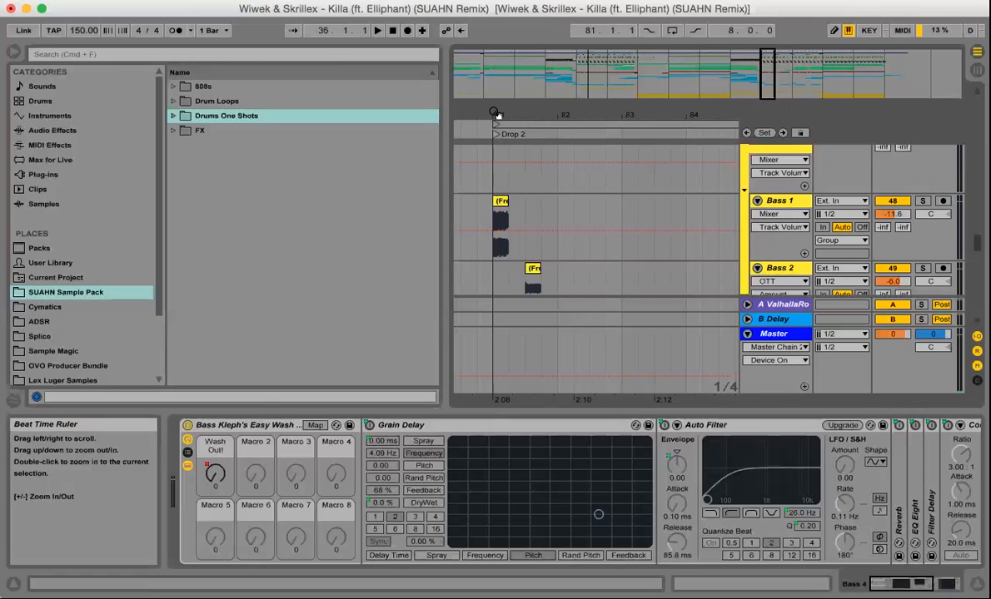
{"action": "left_click_drag", "start_coordinate": [494, 111], "coordinate": [498, 150]}
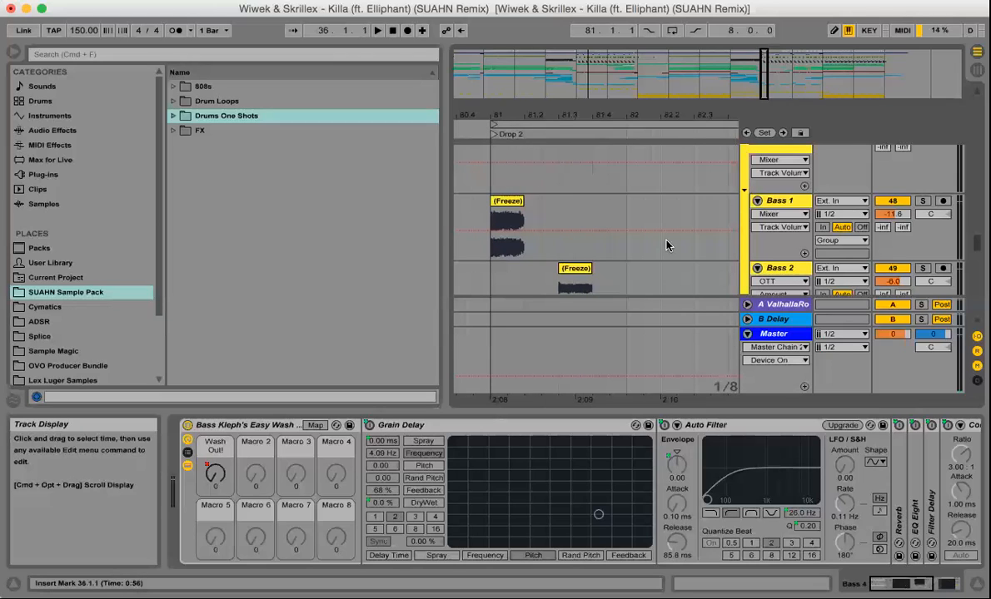
- Examine the Slinky clip and the reversed audio leading into it at bar 81
{"action": "scroll", "coordinate": [666, 245], "scroll_direction": "down", "scroll_amount": 10}
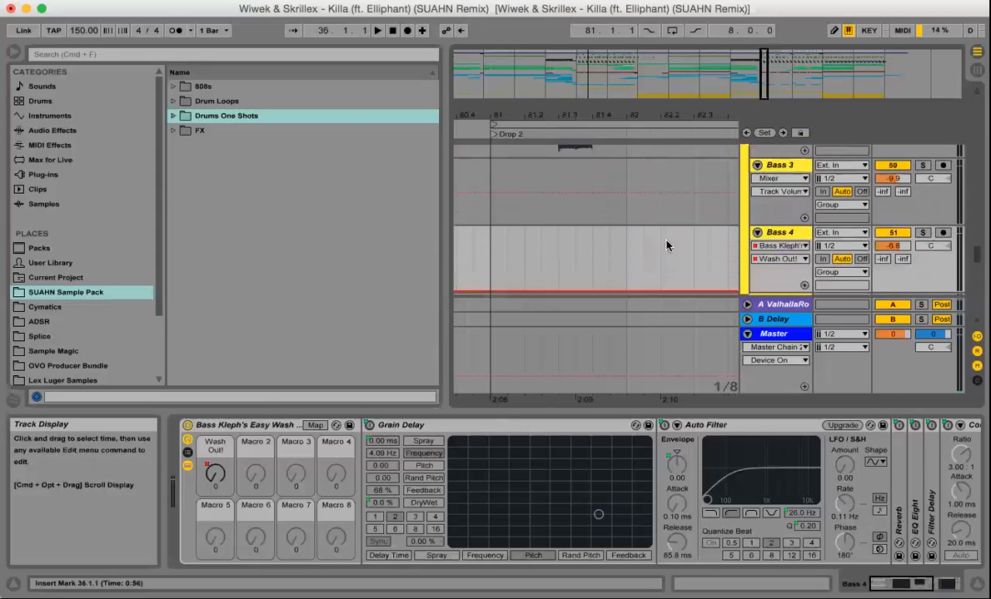
{"action": "scroll", "coordinate": [666, 245], "scroll_direction": "down", "scroll_amount": 8}
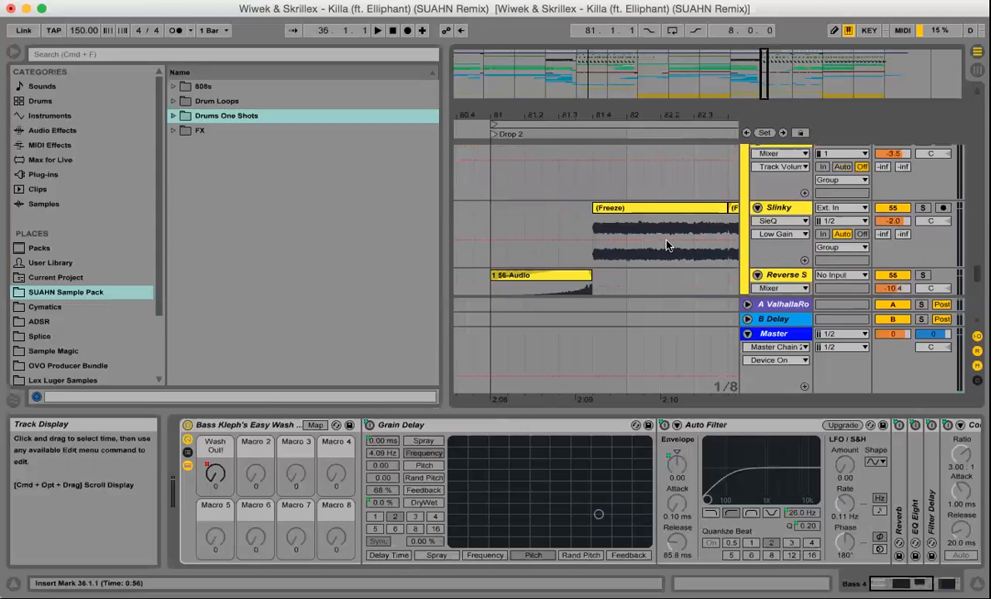
{"action": "scroll", "coordinate": [666, 246], "scroll_direction": "down", "scroll_amount": 3}
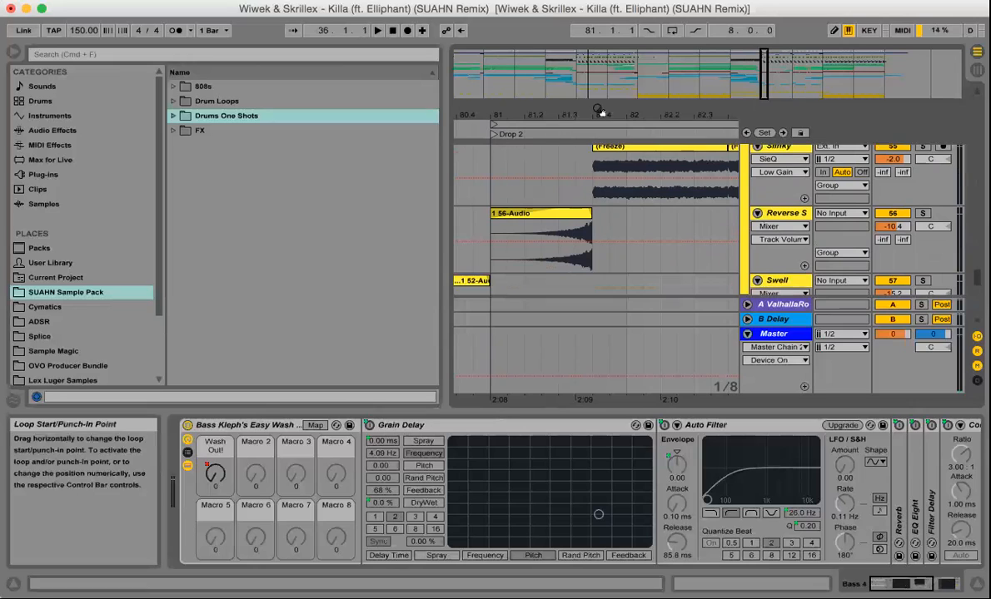
{"action": "mouse_move", "coordinate": [605, 109]}
{"action": "left_mouse_down"}
{"action": "mouse_move", "coordinate": [605, 92]}
{"action": "mouse_move", "coordinate": [605, 113]}
{"action": "left_mouse_up"}
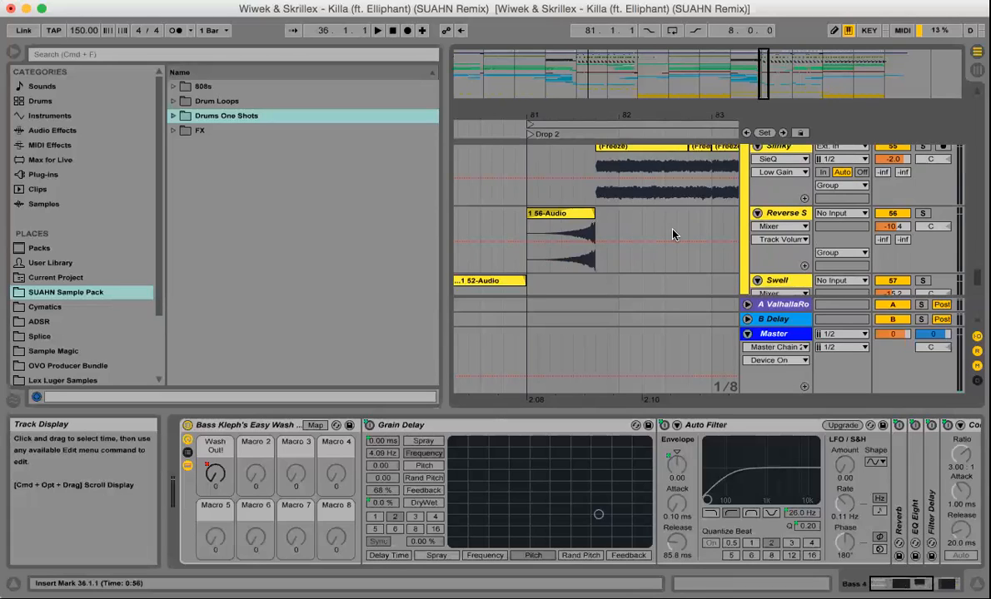
- Review bars 81 to 91 from Bass 7 up through Bass 3 and the FX group to the Drop Sub and Sub tracks
{"action": "scroll", "coordinate": [673, 235], "scroll_direction": "up", "scroll_amount": 5}
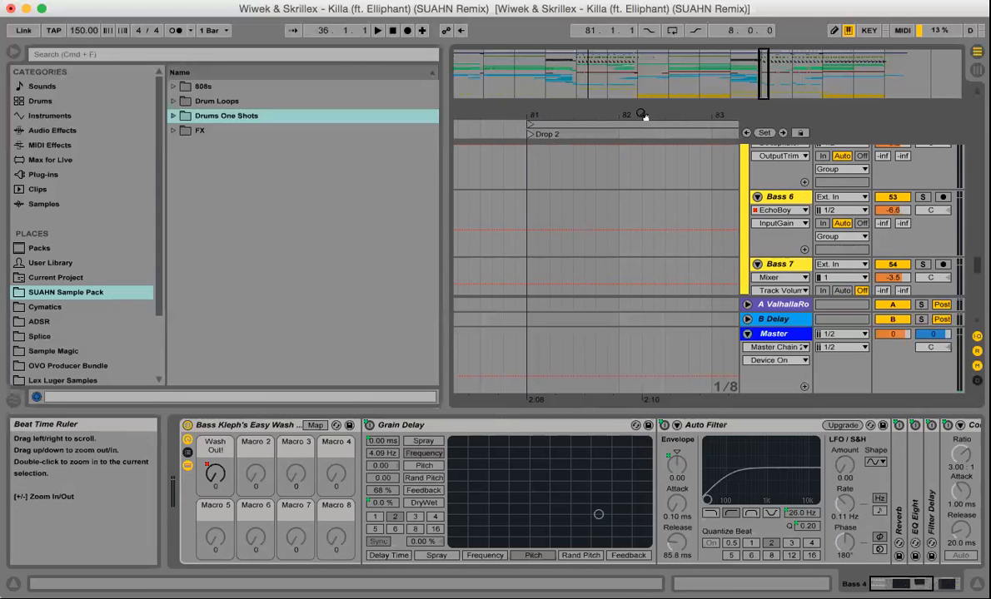
{"action": "left_click_drag", "start_coordinate": [641, 113], "coordinate": [642, 113]}
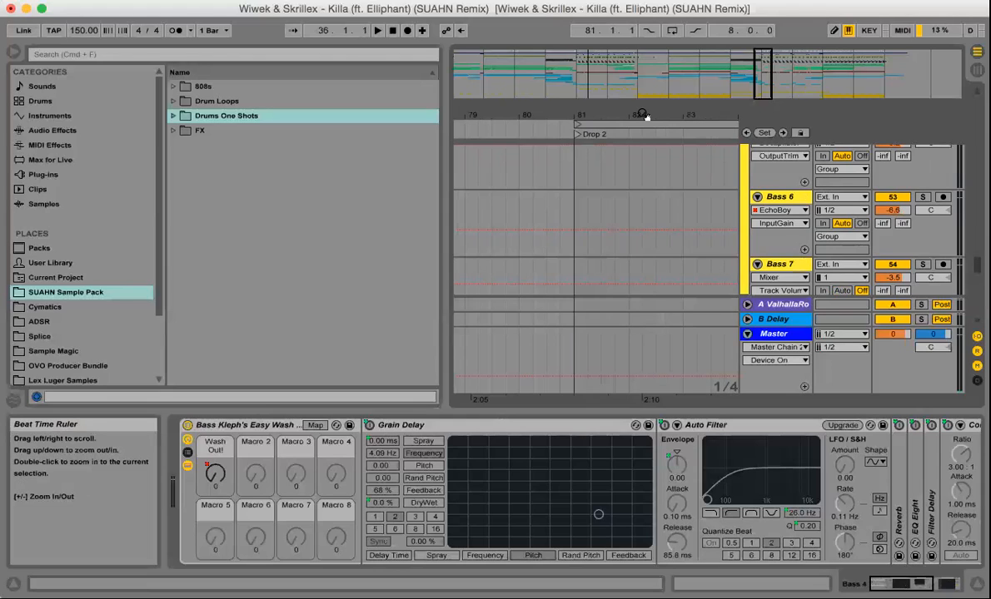
{"action": "left_click_drag", "start_coordinate": [642, 115], "coordinate": [674, 208]}
{"action": "scroll", "coordinate": [674, 208], "scroll_direction": "up", "scroll_amount": 5}
{"action": "scroll", "coordinate": [674, 208], "scroll_direction": "right", "scroll_amount": 2}
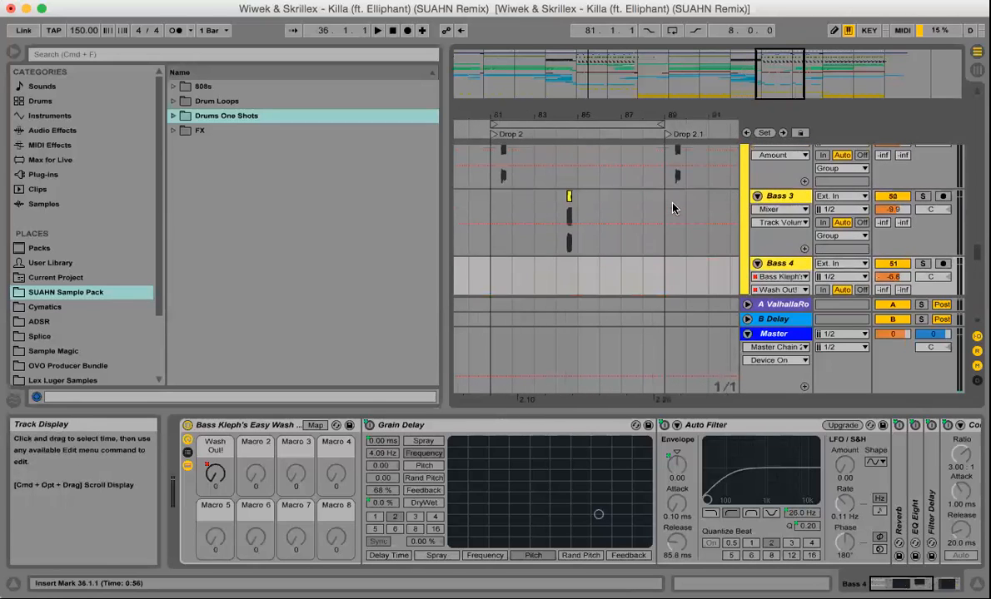
{"action": "scroll", "coordinate": [674, 208], "scroll_direction": "up", "scroll_amount": 5}
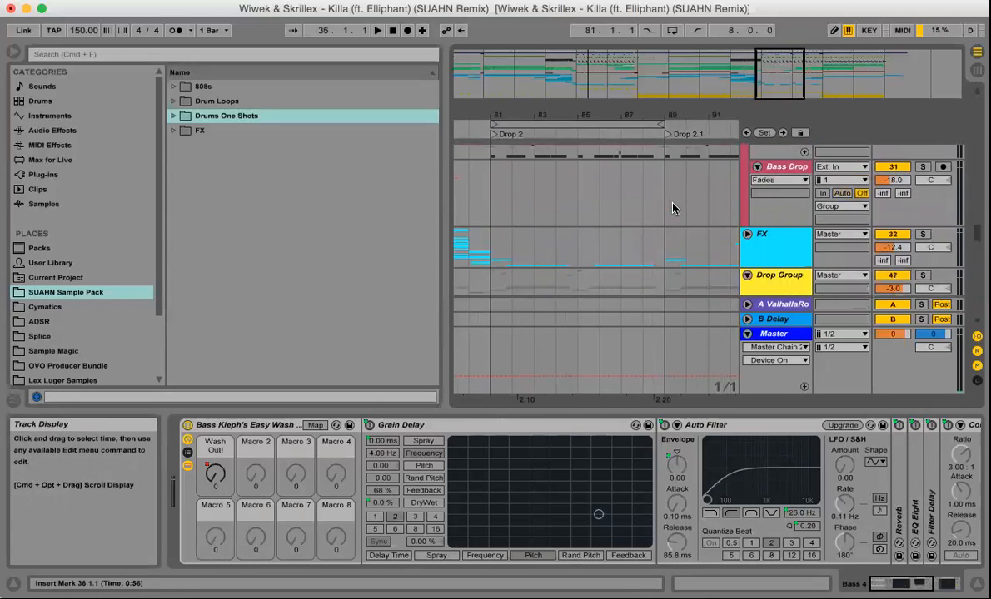
{"action": "scroll", "coordinate": [674, 209], "scroll_direction": "up", "scroll_amount": 5}
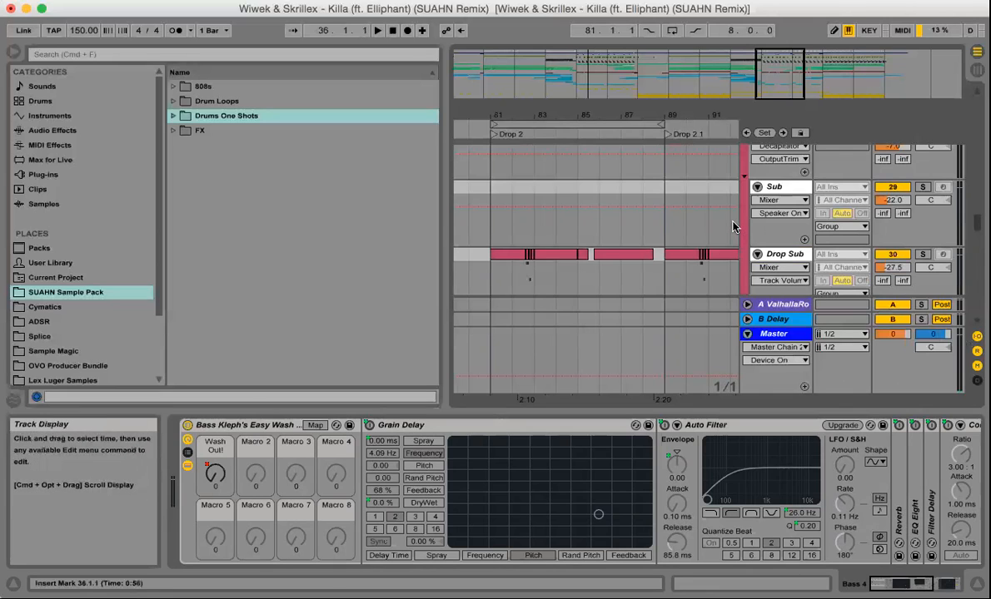
- Examine the drum tracks at bars 81 to 91 from Cymbal and the claps up to Snare, then back to the Perc Loop
{"action": "scroll", "coordinate": [733, 227], "scroll_direction": "up", "scroll_amount": 5}
{"action": "scroll", "coordinate": [734, 226], "scroll_direction": "up", "scroll_amount": 2}
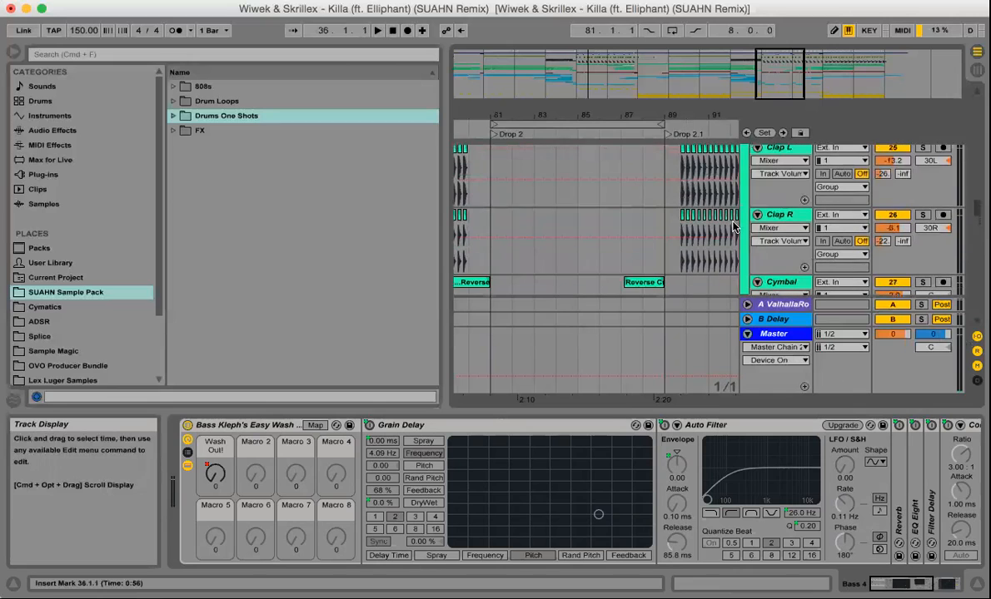
{"action": "scroll", "coordinate": [733, 226], "scroll_direction": "up", "scroll_amount": 4}
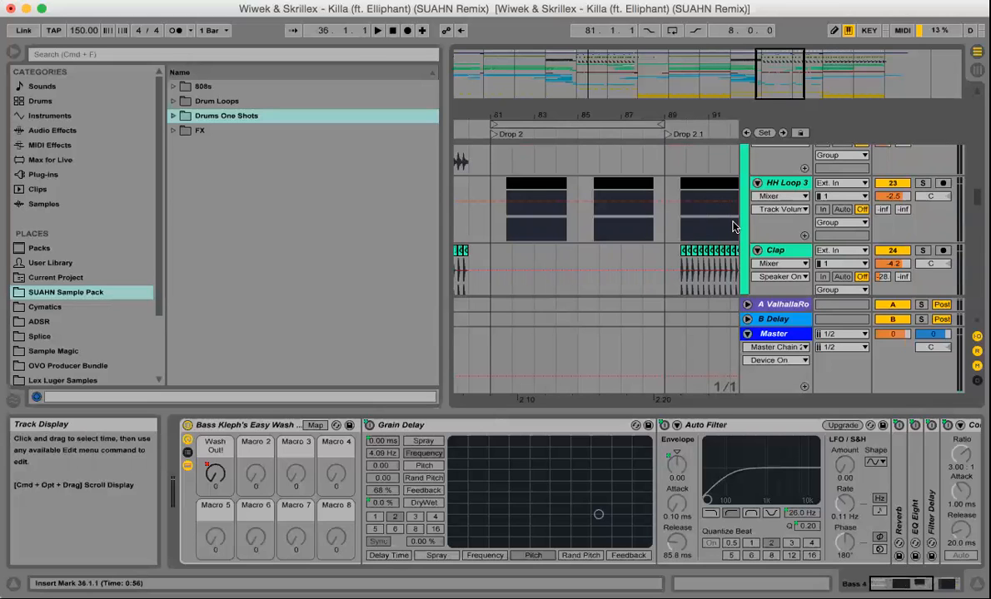
{"action": "scroll", "coordinate": [734, 226], "scroll_direction": "up", "scroll_amount": 5}
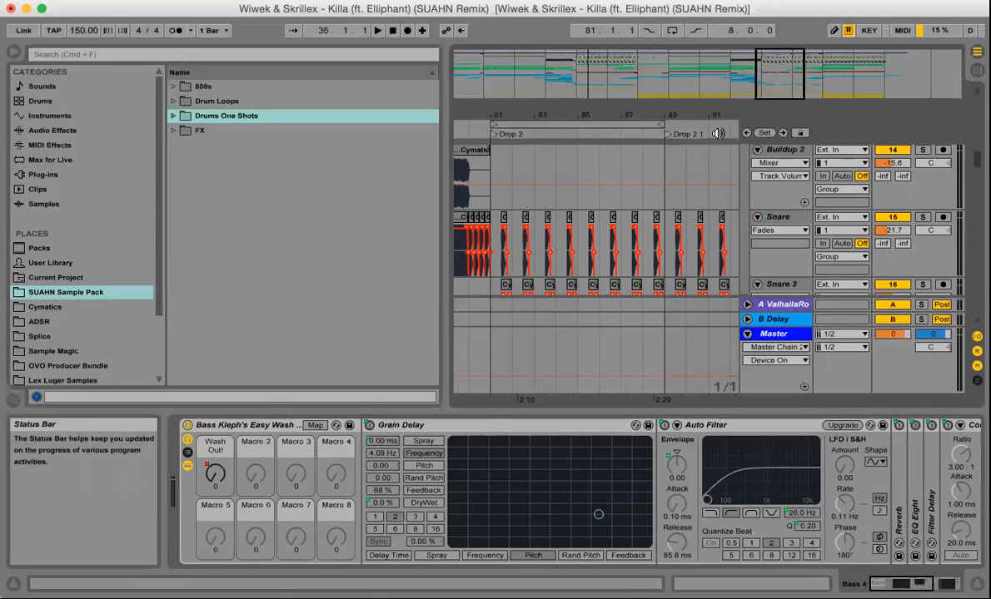
{"action": "scroll", "coordinate": [733, 261], "scroll_direction": "down", "scroll_amount": 20}
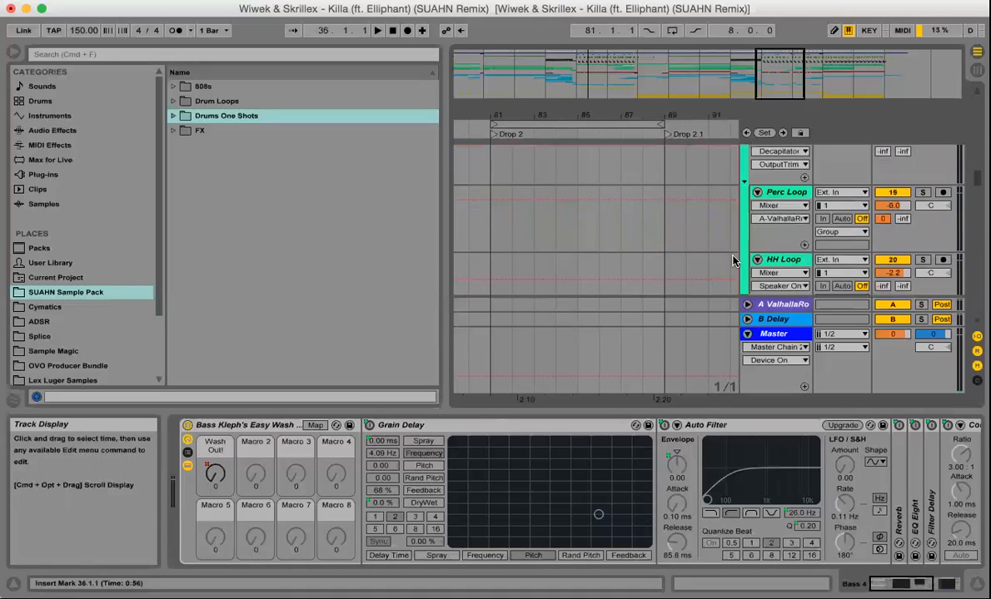
- Solo the Slinky track and play it from the Drop 2 marker at bar 81, then stop and unsolo it
{"action": "scroll", "coordinate": [733, 261], "scroll_direction": "down", "scroll_amount": 10}
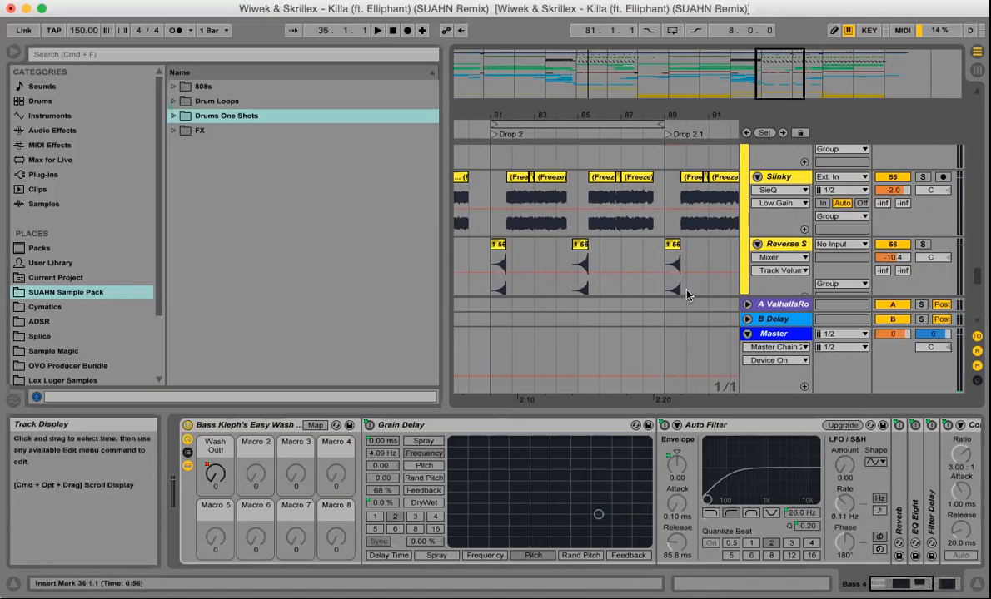
{"action": "scroll", "coordinate": [710, 268], "scroll_direction": "up", "scroll_amount": 2}
{"action": "scroll", "coordinate": [709, 268], "scroll_direction": "down", "scroll_amount": 3}
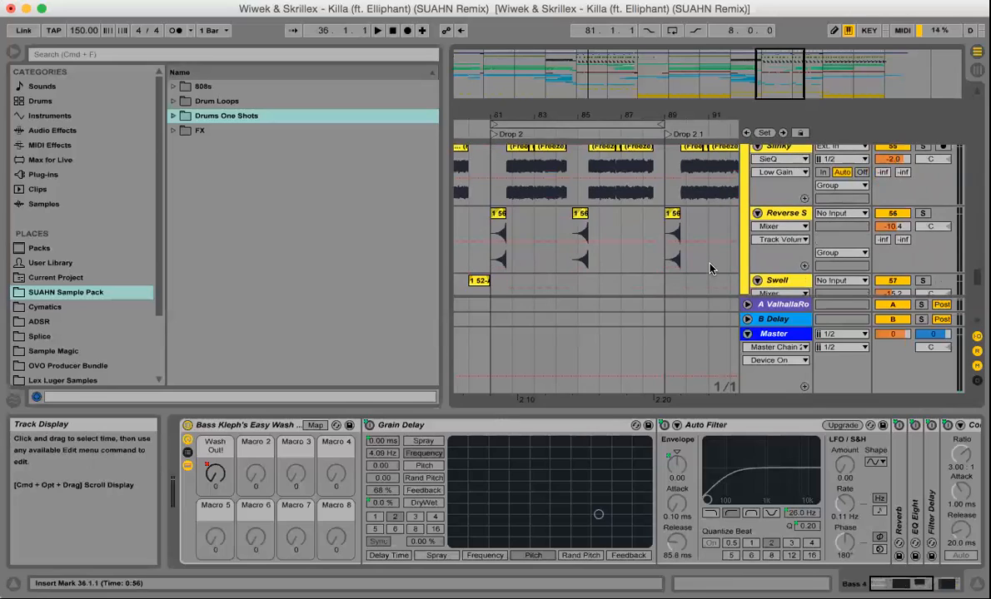
{"action": "scroll", "coordinate": [709, 268], "scroll_direction": "up", "scroll_amount": 2}
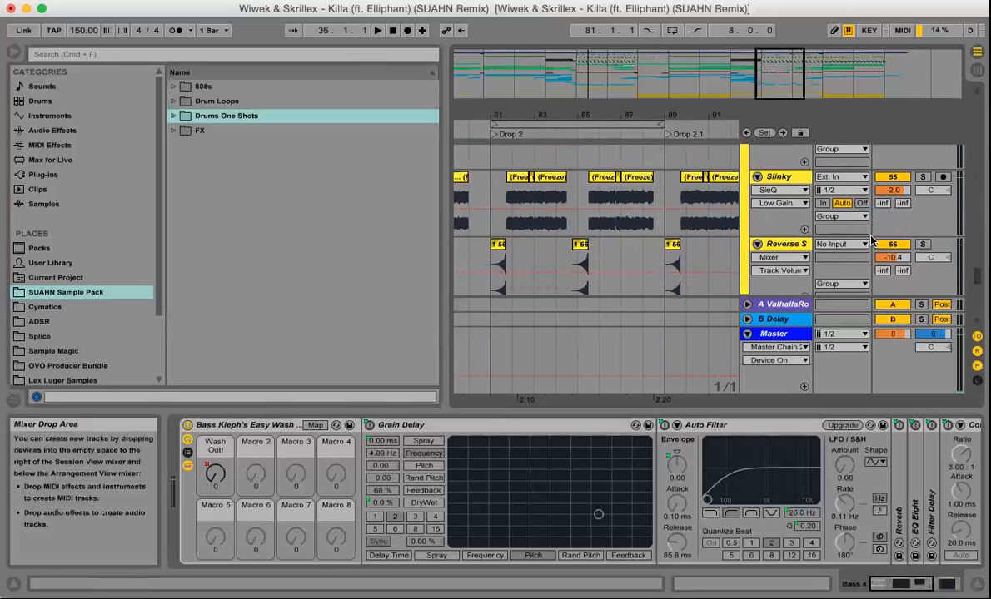
{"action": "left_click", "coordinate": [923, 178]}
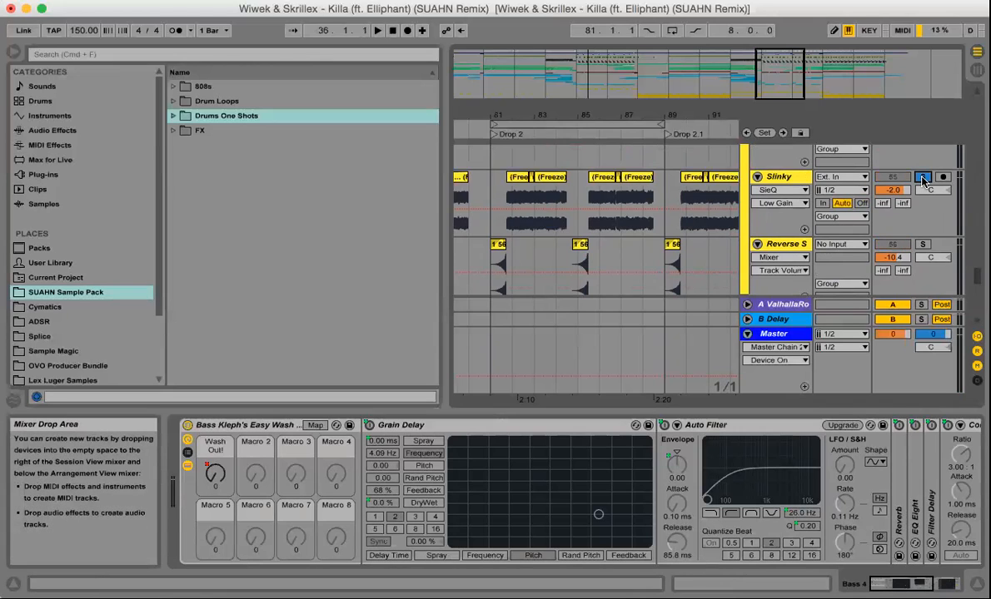
{"action": "left_click", "coordinate": [492, 135]}
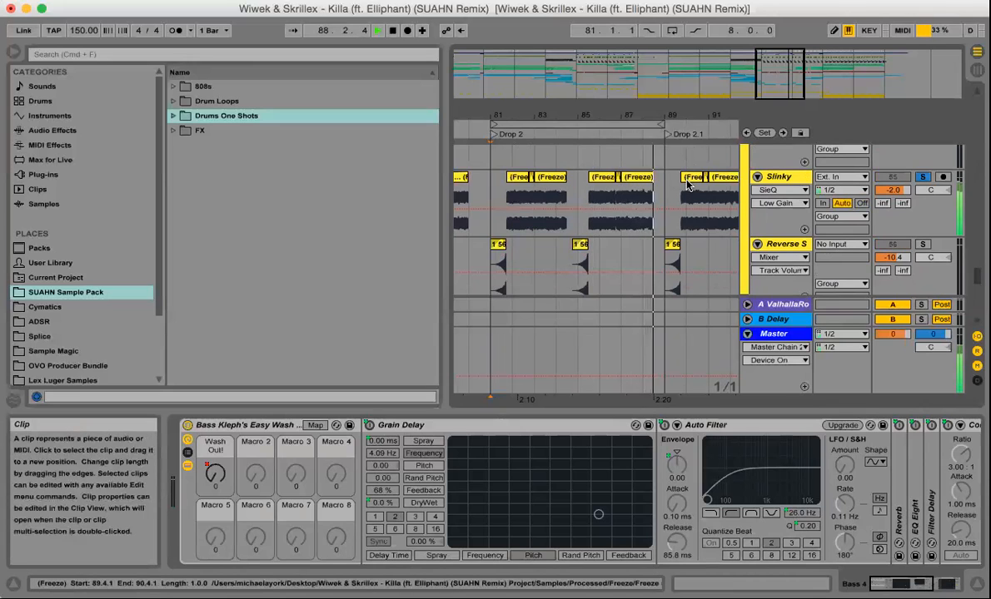
{"action": "key", "text": "space"}
{"action": "left_click", "coordinate": [923, 177]}
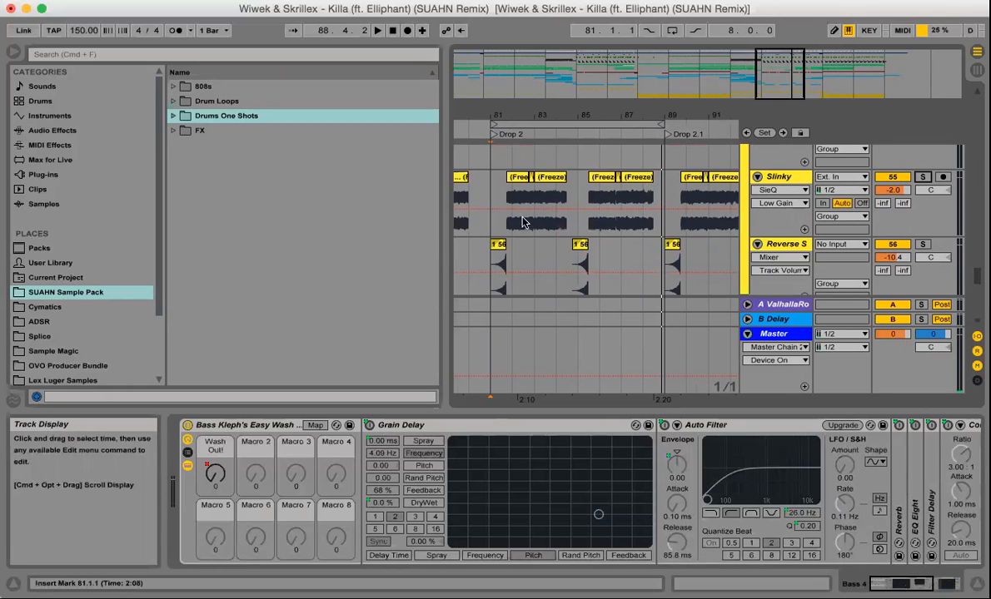
- Play the start of the first Slinky clip at 81.4 in solo, in close-up after the Reverse Slinky clip
{"action": "left_click", "coordinate": [489, 263]}
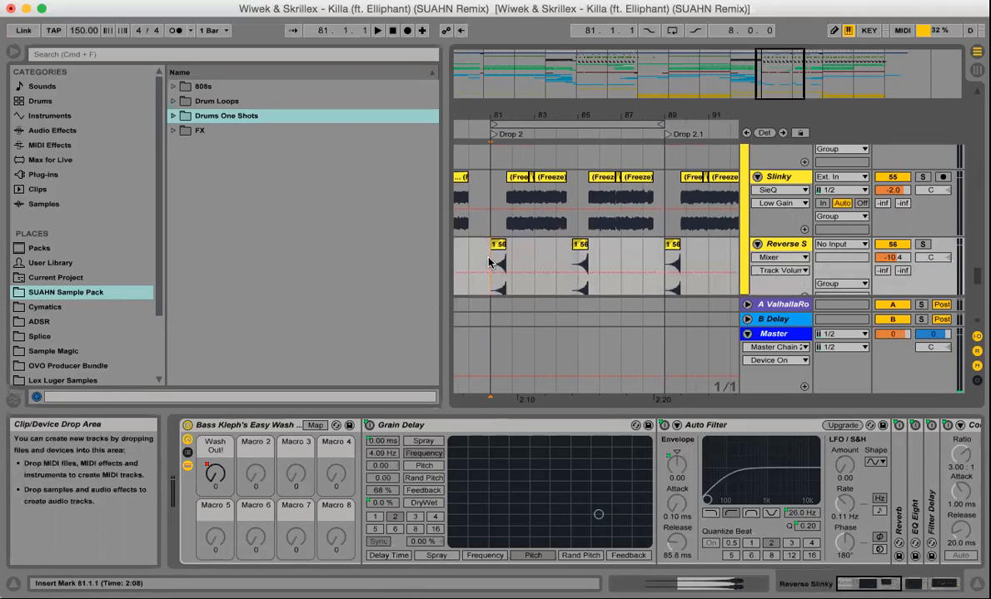
{"action": "left_click_drag", "start_coordinate": [497, 114], "coordinate": [495, 114]}
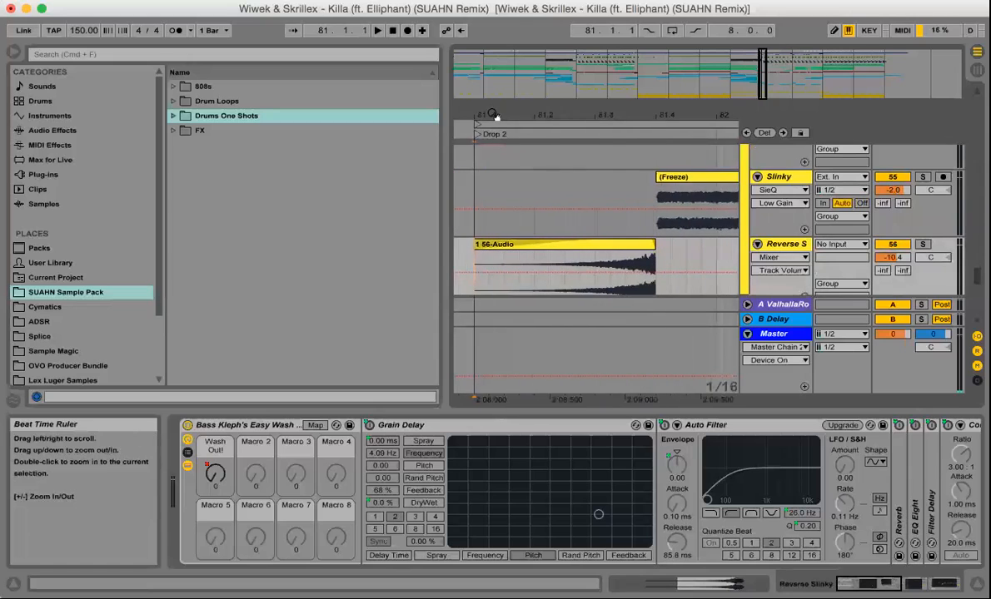
{"action": "left_click", "coordinate": [658, 209]}
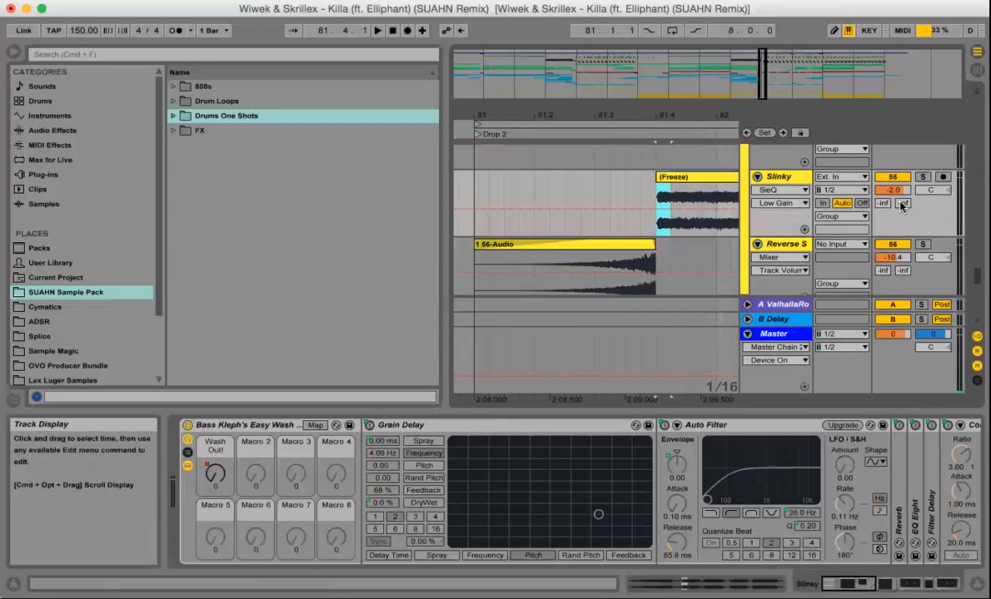
{"action": "left_click", "coordinate": [922, 178]}
{"action": "key", "text": "space"}
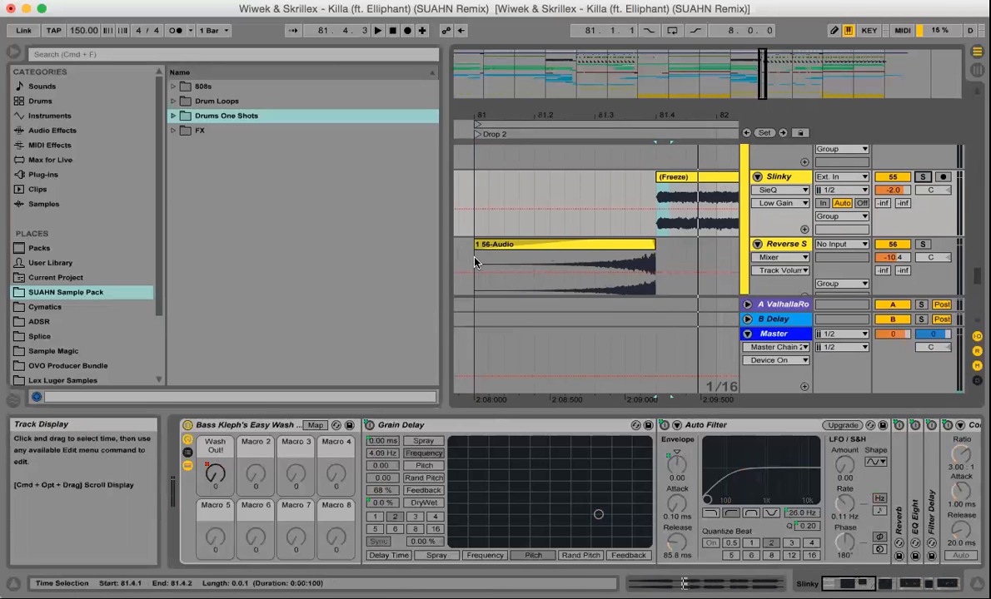
- Solo the Reverse Slinky track and play its reversed clip from bar 81
{"action": "left_click", "coordinate": [475, 263]}
{"action": "left_click", "coordinate": [923, 243]}
{"action": "key", "text": "space"}
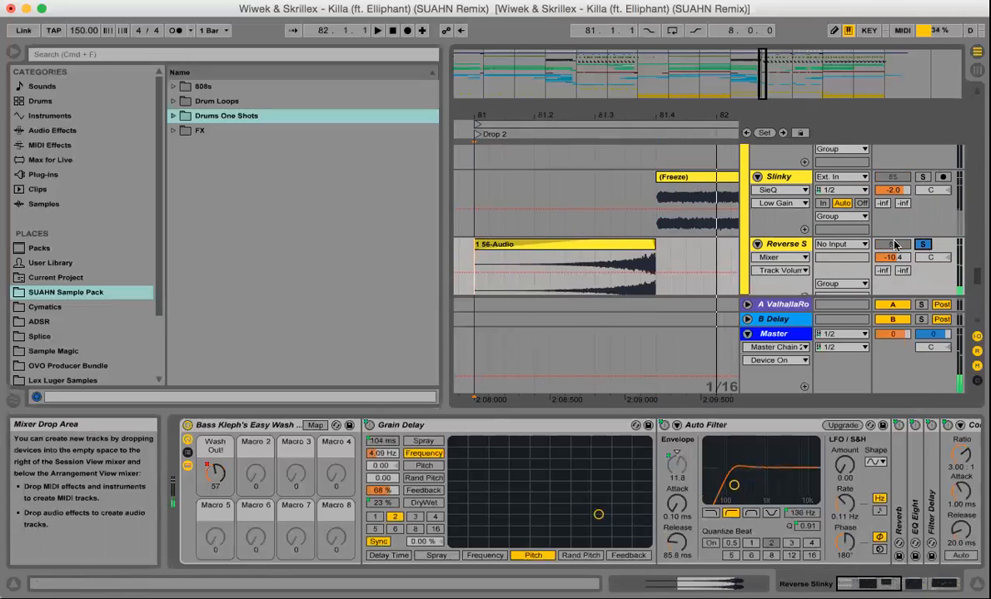
- Display the Wash Out! automation of Bass Kleph's Easy Wash Out rack on the Reverse Slinky track
{"action": "scroll", "coordinate": [712, 262], "scroll_direction": "down", "scroll_amount": 2}
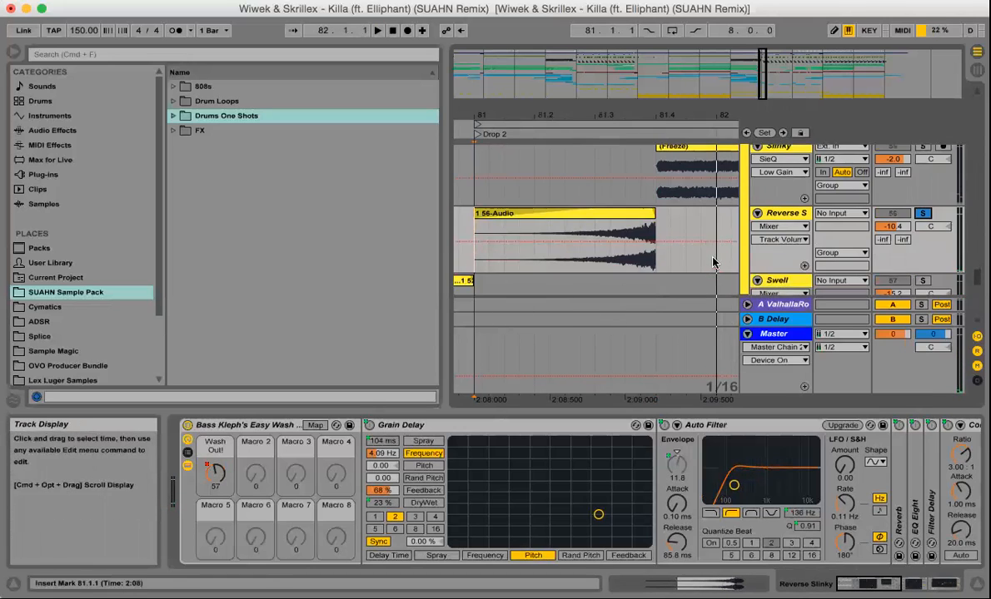
{"action": "left_click", "coordinate": [774, 239]}
{"action": "left_click", "coordinate": [775, 228]}
{"action": "left_click", "coordinate": [775, 227]}
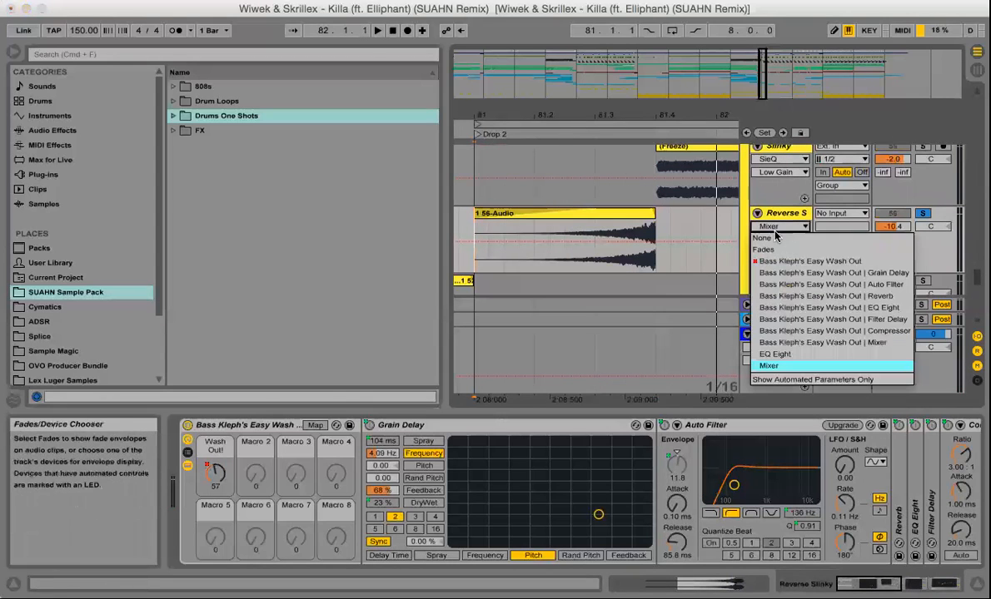
{"action": "left_click", "coordinate": [774, 258]}
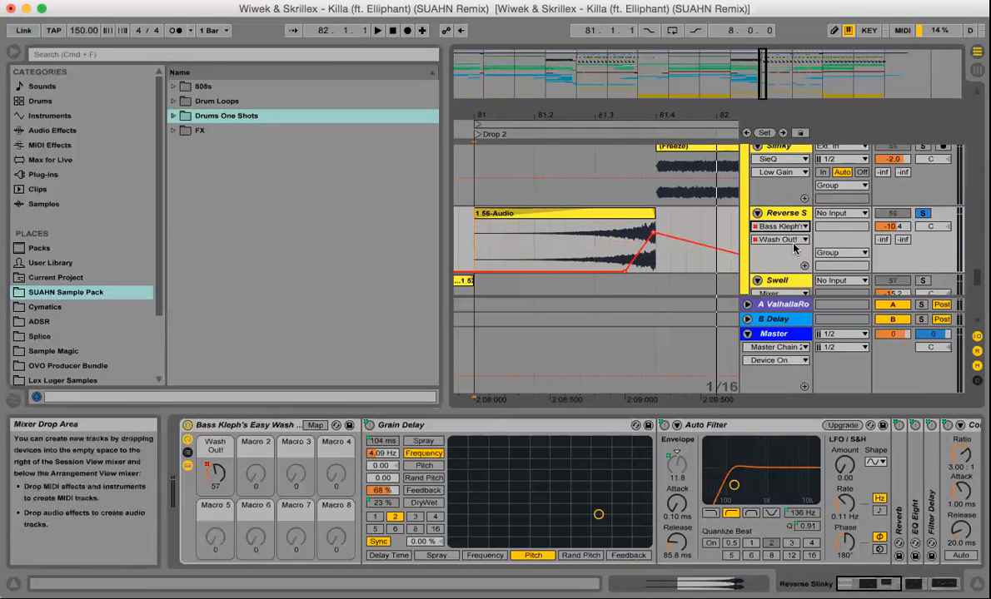
- Play the Slinky and Reverse Slinky tracks soloed together from bar 81, then stop and clear both solos
{"action": "scroll", "coordinate": [921, 217], "scroll_direction": "up", "scroll_amount": 1}
{"action": "scroll", "coordinate": [921, 217], "scroll_direction": "up", "scroll_amount": 2}
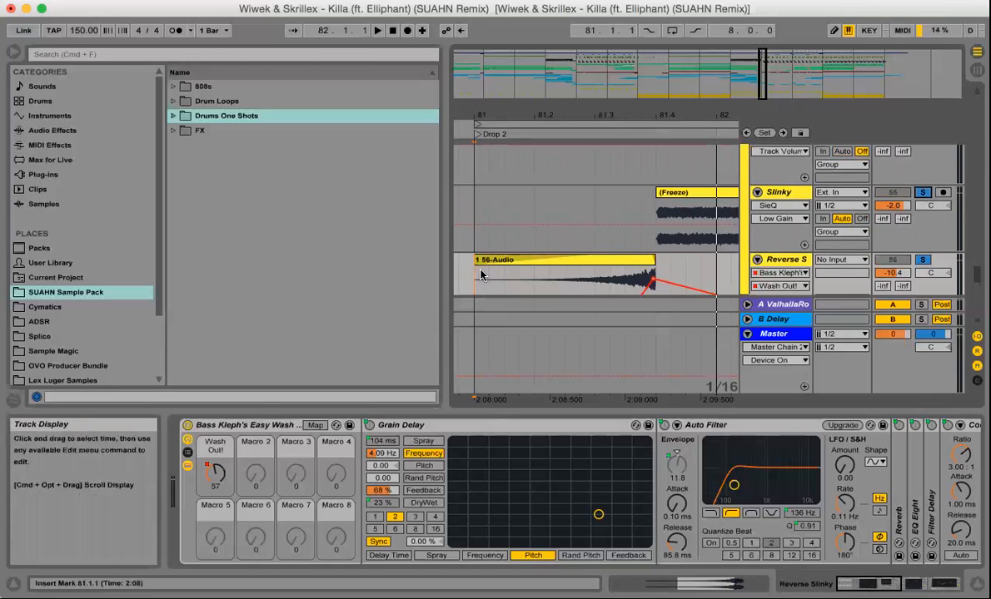
{"action": "left_click_drag", "start_coordinate": [597, 116], "coordinate": [597, 82]}
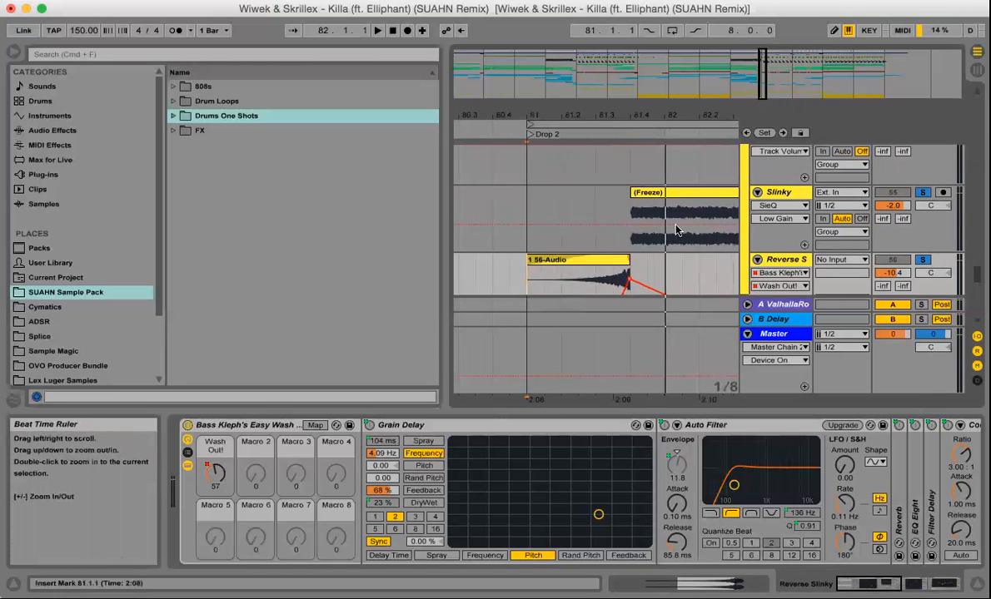
{"action": "scroll", "coordinate": [677, 261], "scroll_direction": "down", "scroll_amount": 3}
{"action": "scroll", "coordinate": [677, 262], "scroll_direction": "right", "scroll_amount": 3}
{"action": "scroll", "coordinate": [677, 262], "scroll_direction": "up", "scroll_amount": 1}
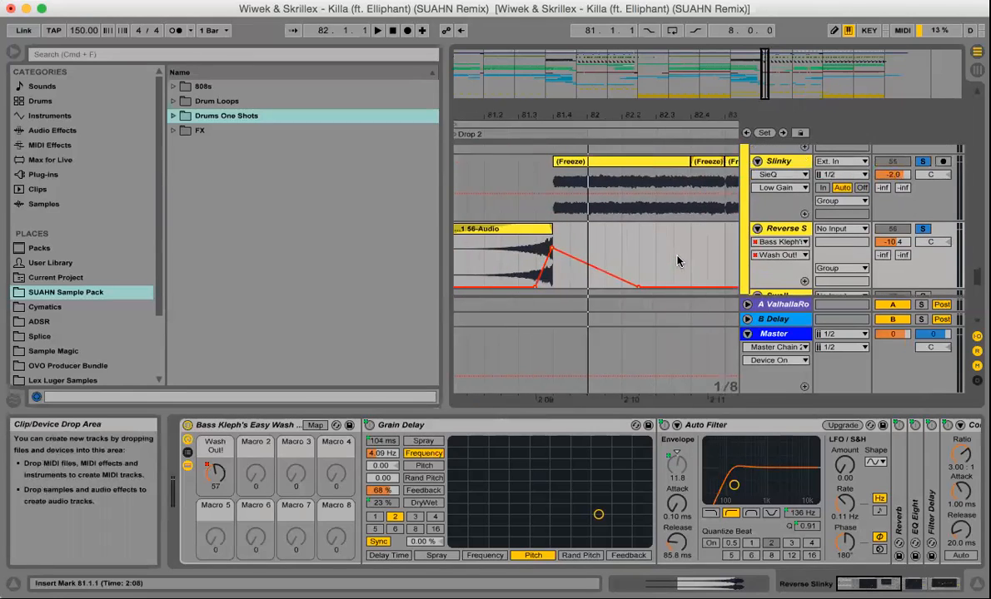
{"action": "left_click_drag", "start_coordinate": [699, 117], "coordinate": [699, 94]}
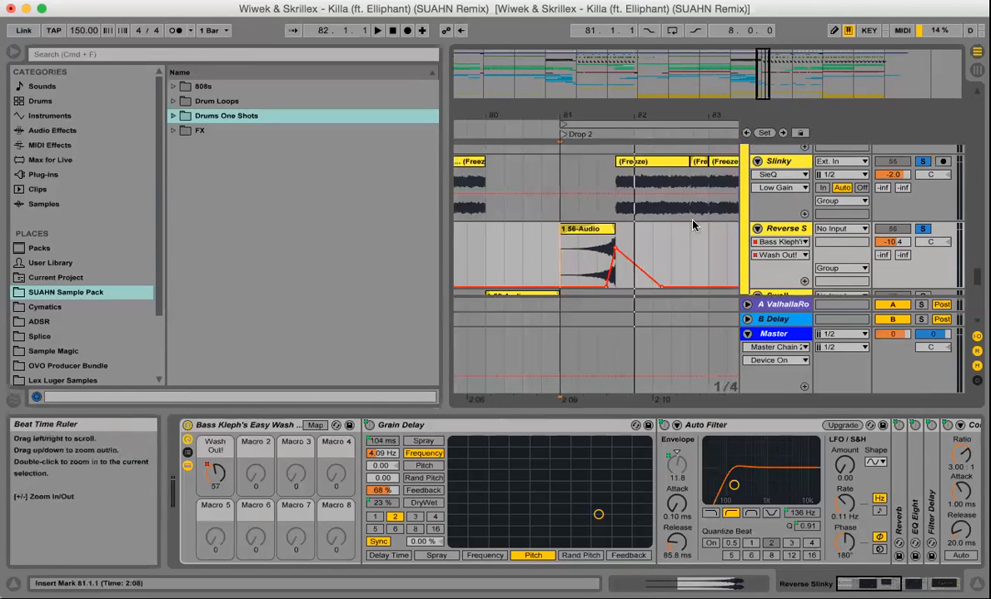
{"action": "key", "text": "space"}
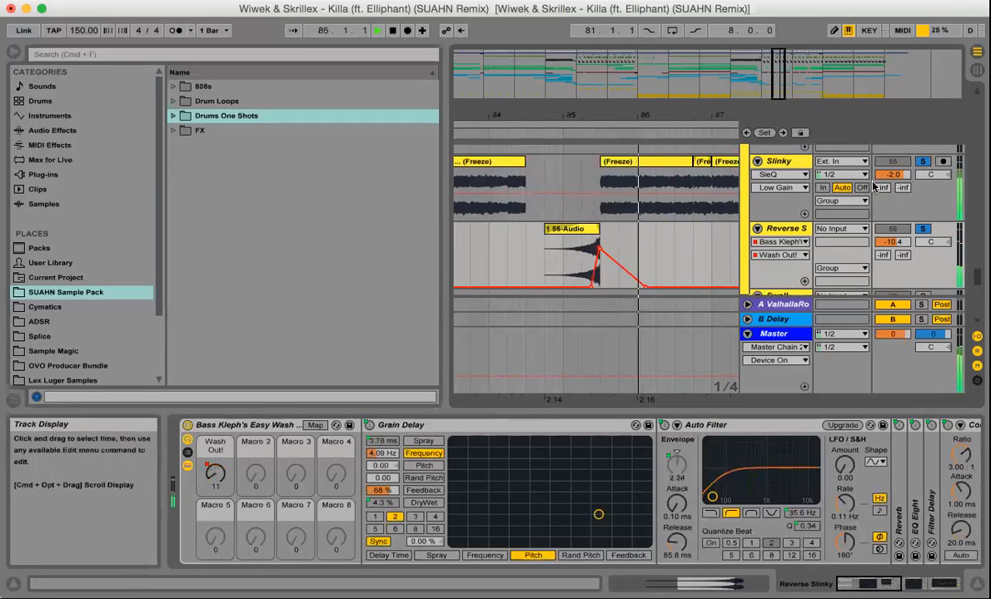
{"action": "key", "text": "space"}
{"action": "left_click", "coordinate": [921, 162]}
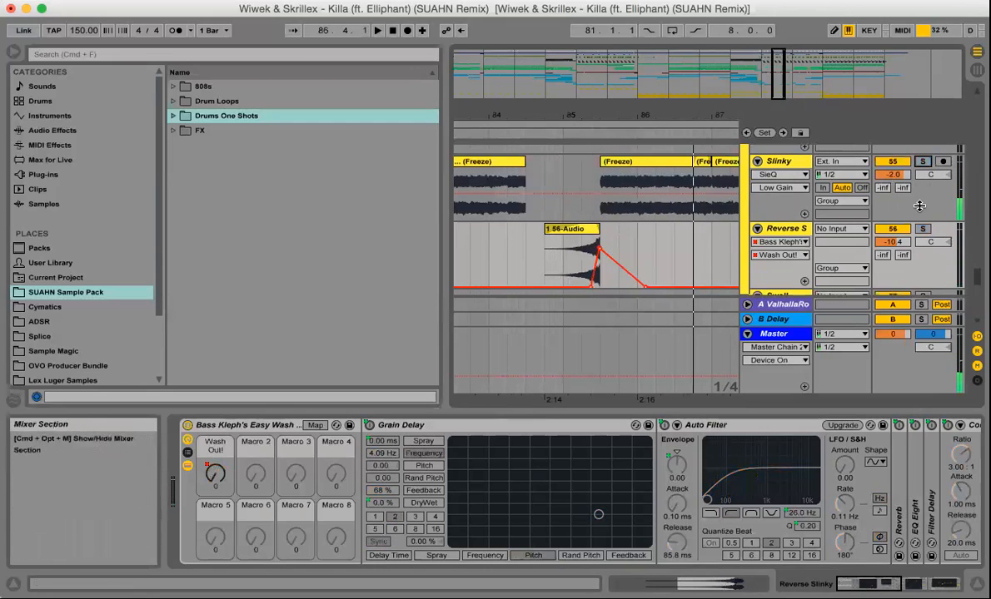
- Compare the Reverse Slinky clips and their Wash Out! automation at bars 89, 85 and 81
{"action": "scroll", "coordinate": [691, 251], "scroll_direction": "right", "scroll_amount": 10}
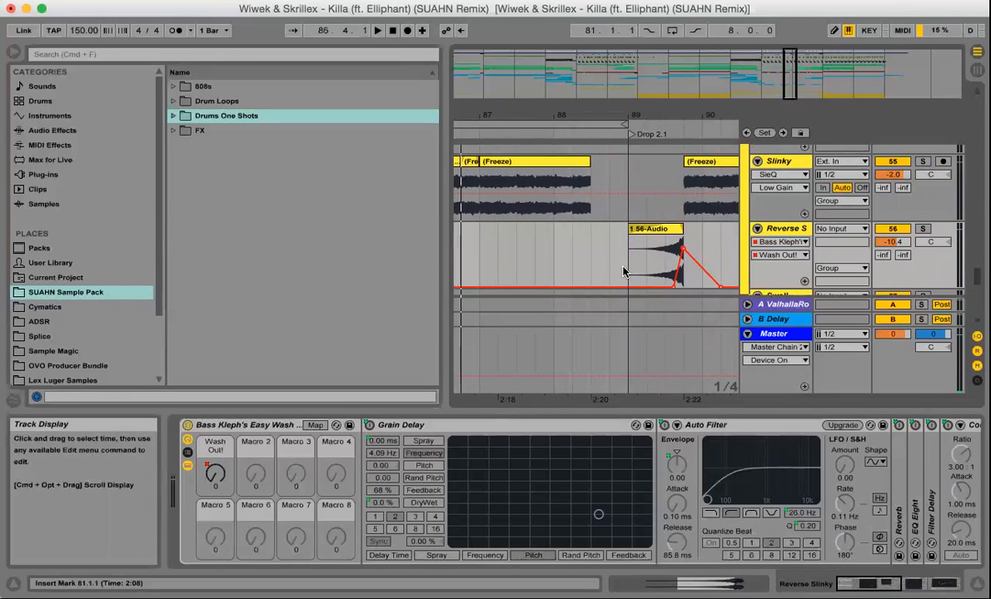
{"action": "scroll", "coordinate": [565, 275], "scroll_direction": "left", "scroll_amount": 8}
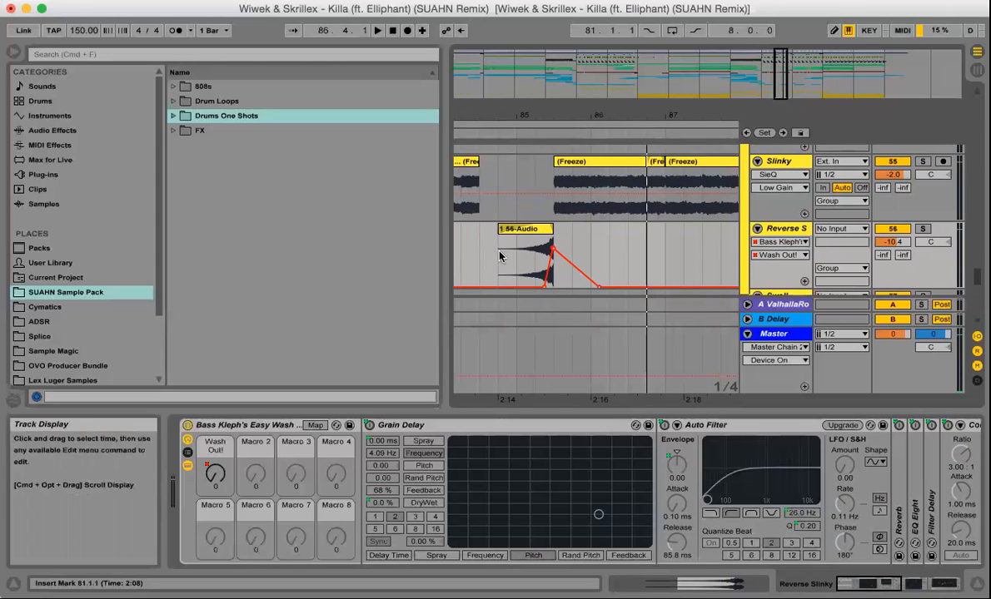
{"action": "scroll", "coordinate": [499, 256], "scroll_direction": "left", "scroll_amount": 10}
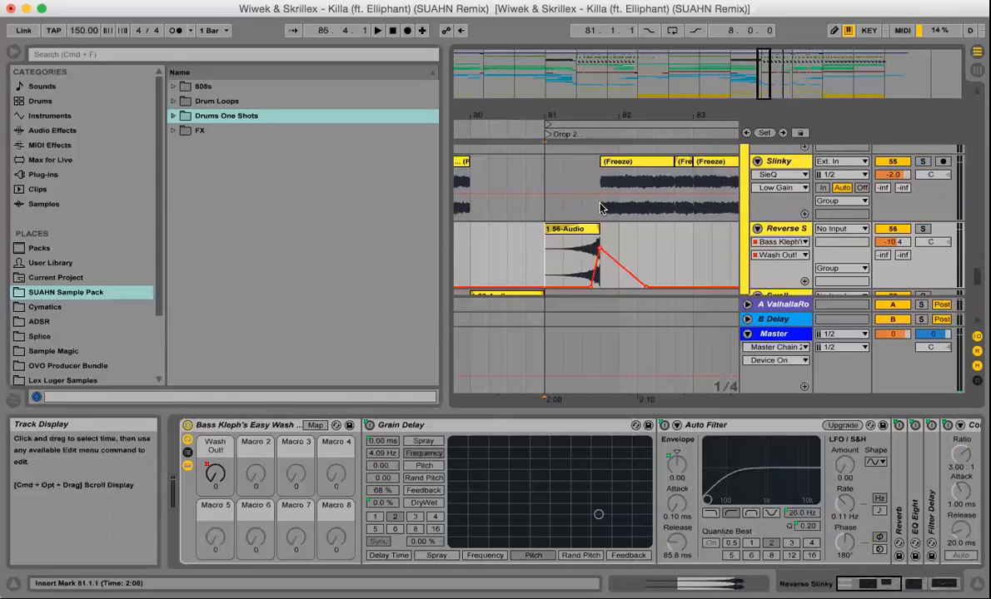
- Examine the Slinky track's effect chain from the Easy Wash Out rack through the Compressor and EQ Eight to SieQ
{"action": "left_click", "coordinate": [781, 164]}
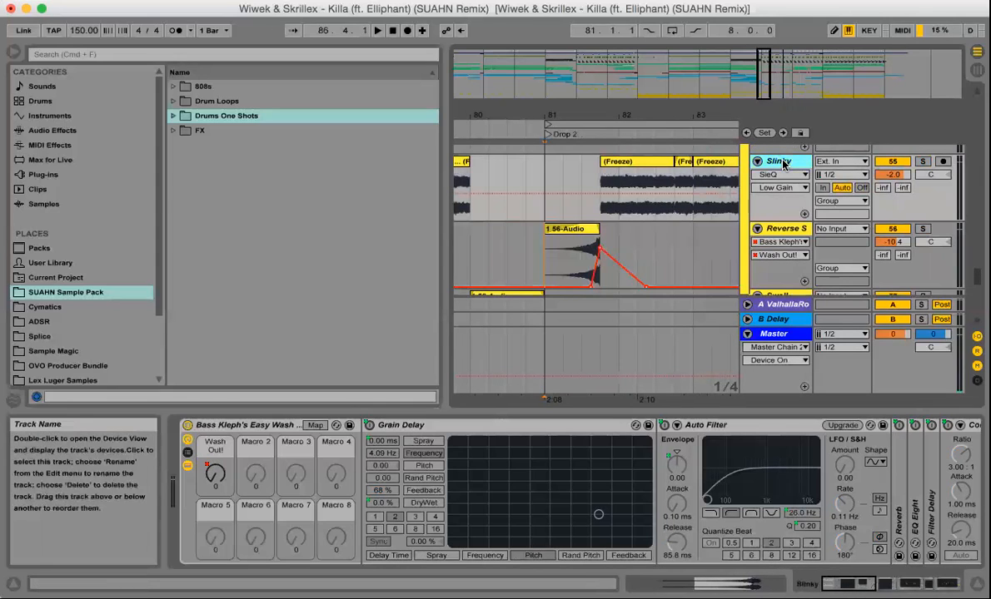
{"action": "scroll", "coordinate": [746, 460], "scroll_direction": "right", "scroll_amount": 15}
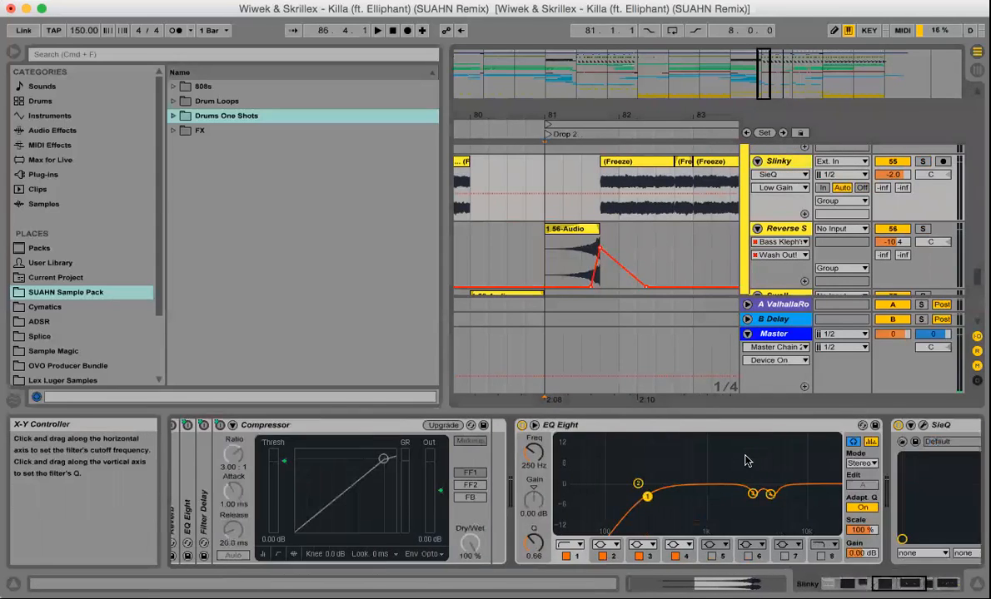
{"action": "scroll", "coordinate": [747, 461], "scroll_direction": "left", "scroll_amount": 10}
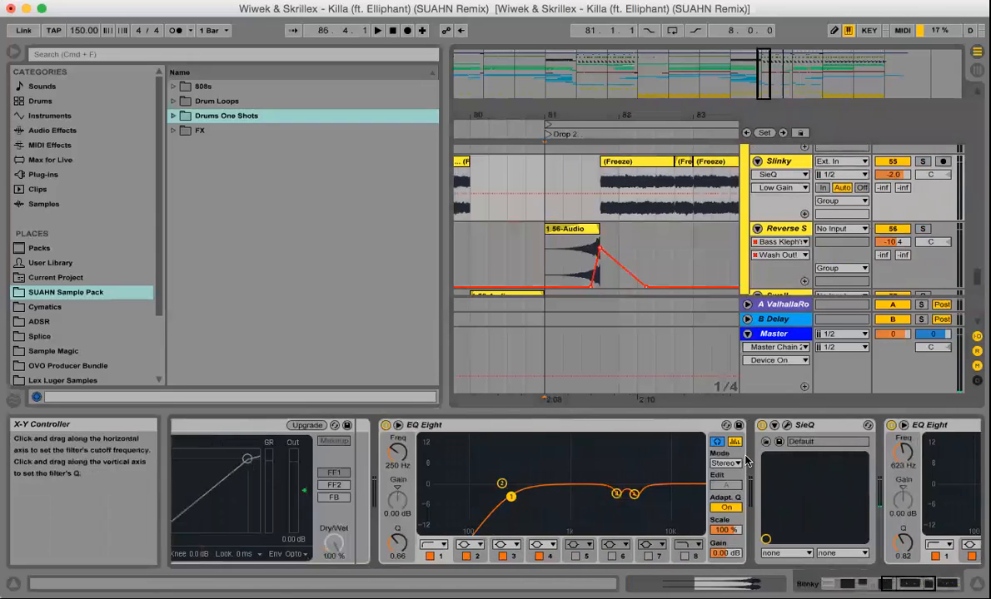
{"action": "scroll", "coordinate": [747, 460], "scroll_direction": "left", "scroll_amount": 5}
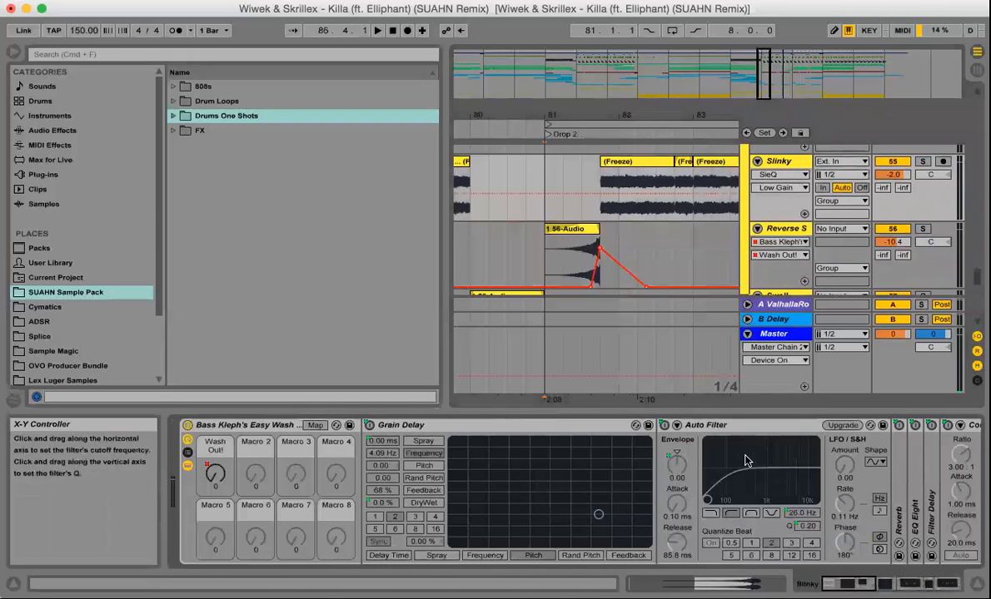
{"action": "scroll", "coordinate": [747, 460], "scroll_direction": "right", "scroll_amount": 8}
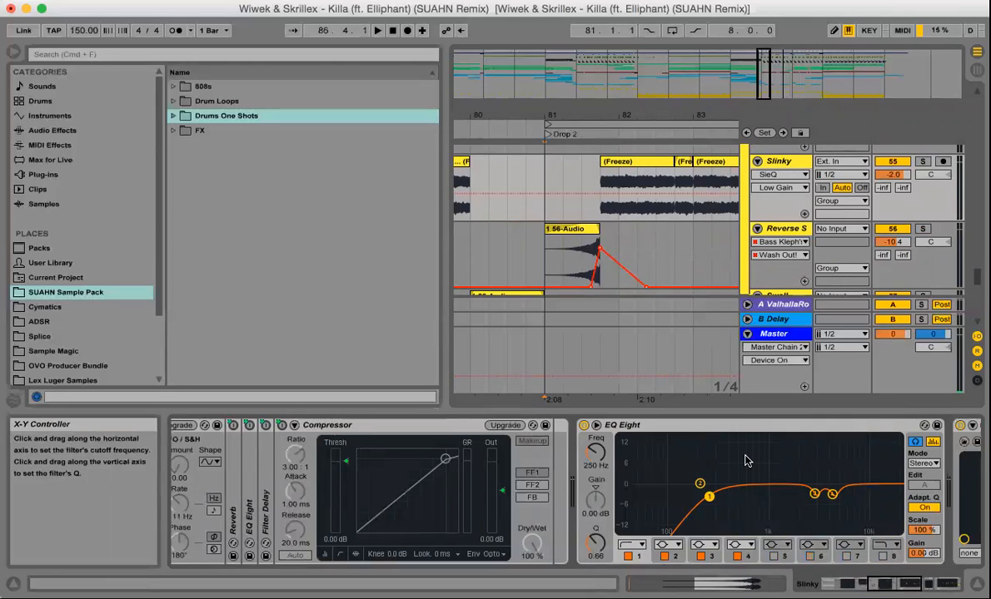
{"action": "scroll", "coordinate": [747, 461], "scroll_direction": "right", "scroll_amount": 2}
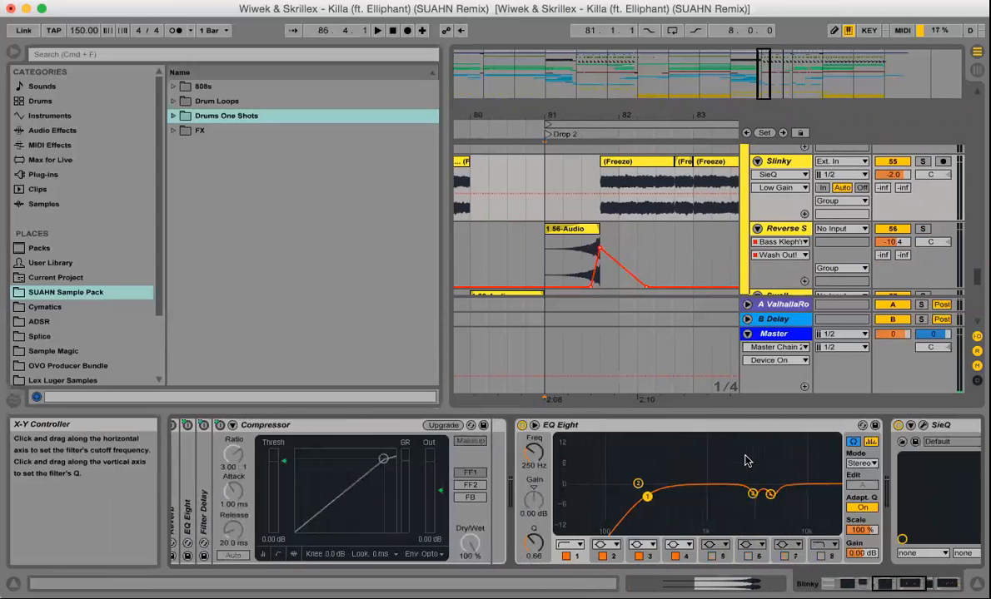
{"action": "scroll", "coordinate": [746, 461], "scroll_direction": "right", "scroll_amount": 4}
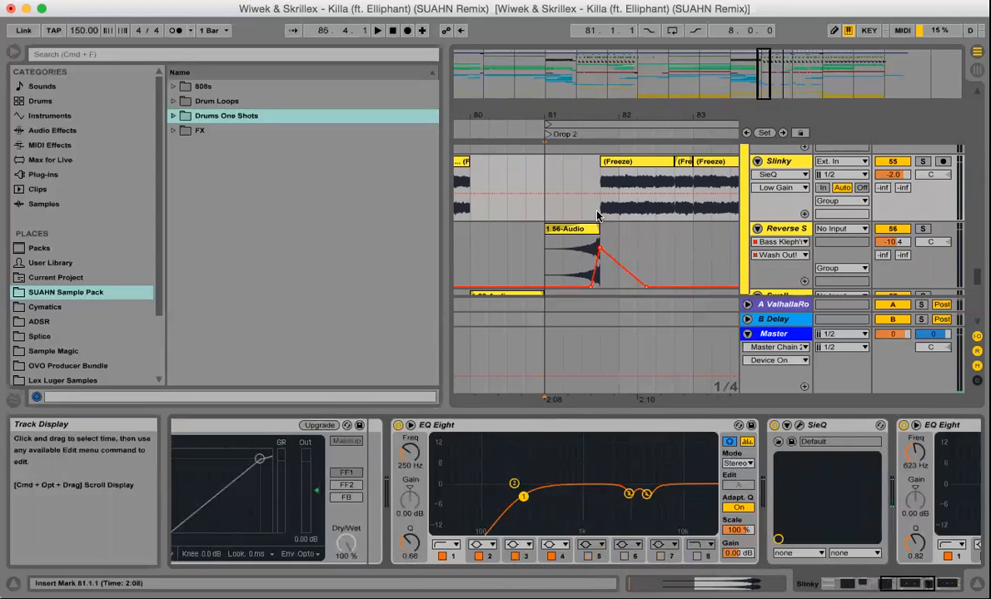
- Review the Slinky clips between bars 82 and 86, then the track's EQ Eight, wash-out rack, Auto Filter and Compressor
{"action": "scroll", "coordinate": [596, 214], "scroll_direction": "right", "scroll_amount": 5}
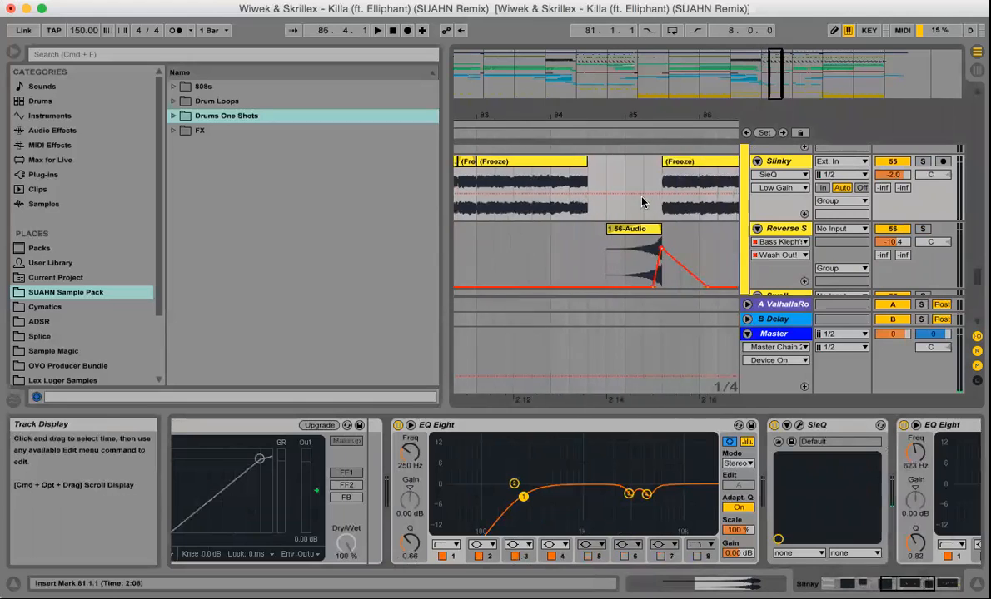
{"action": "scroll", "coordinate": [642, 202], "scroll_direction": "left", "scroll_amount": 1}
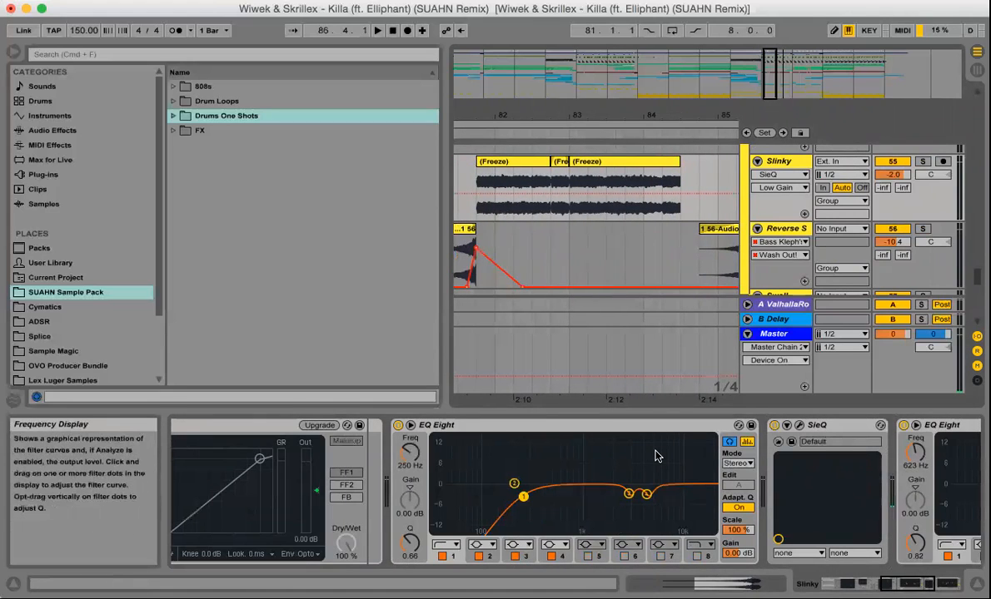
{"action": "scroll", "coordinate": [655, 456], "scroll_direction": "left", "scroll_amount": 10}
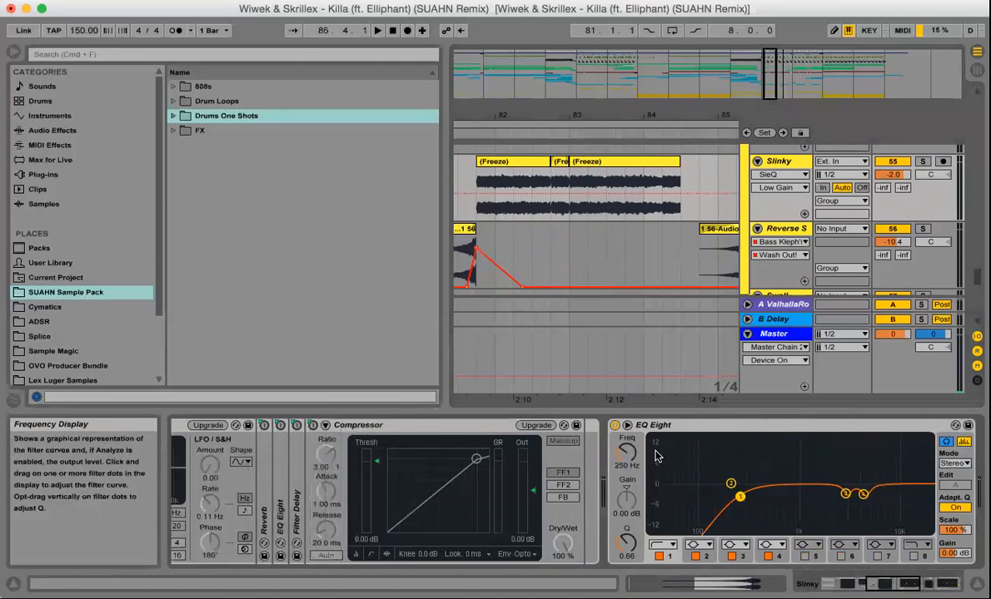
{"action": "scroll", "coordinate": [655, 456], "scroll_direction": "left", "scroll_amount": 1}
{"action": "scroll", "coordinate": [655, 456], "scroll_direction": "left", "scroll_amount": 15}
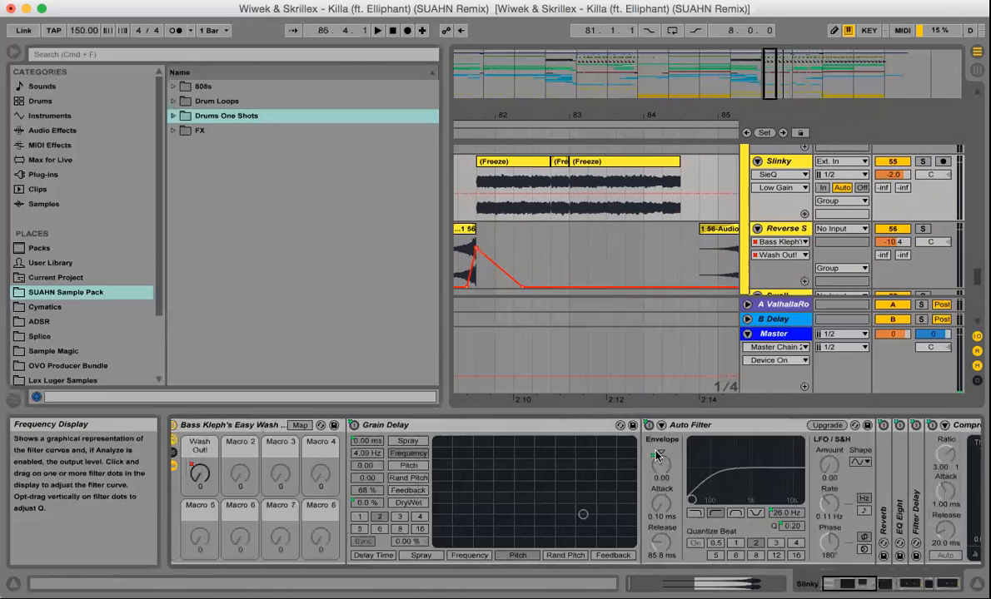
{"action": "scroll", "coordinate": [655, 456], "scroll_direction": "right", "scroll_amount": 9}
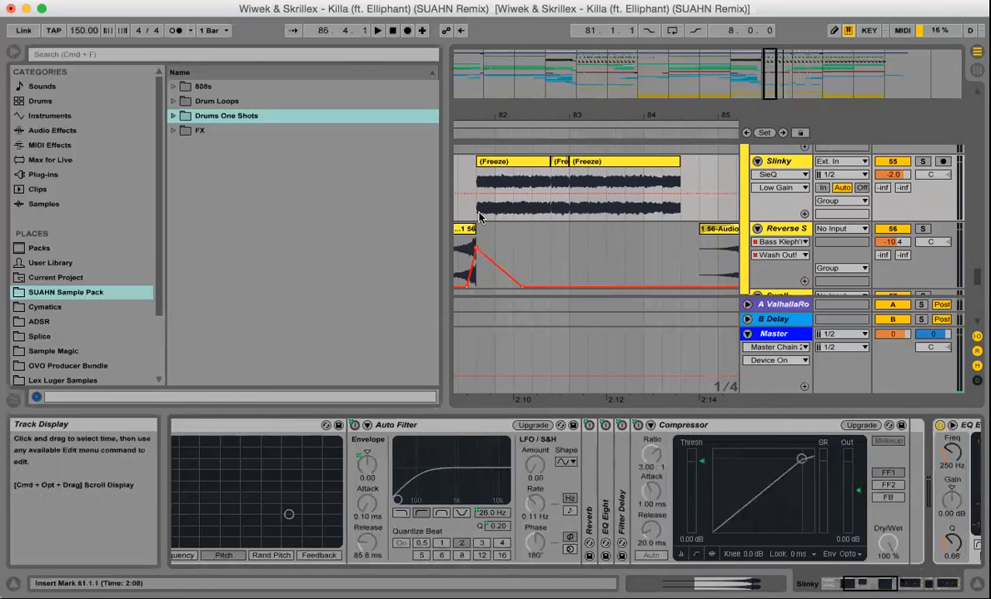
- Examine the Slinky chain from the Compressor through EQ Eight and SieQ to the last EQ Eight, and place the insert mark at 81.4.1
{"action": "scroll", "coordinate": [684, 452], "scroll_direction": "right", "scroll_amount": 9}
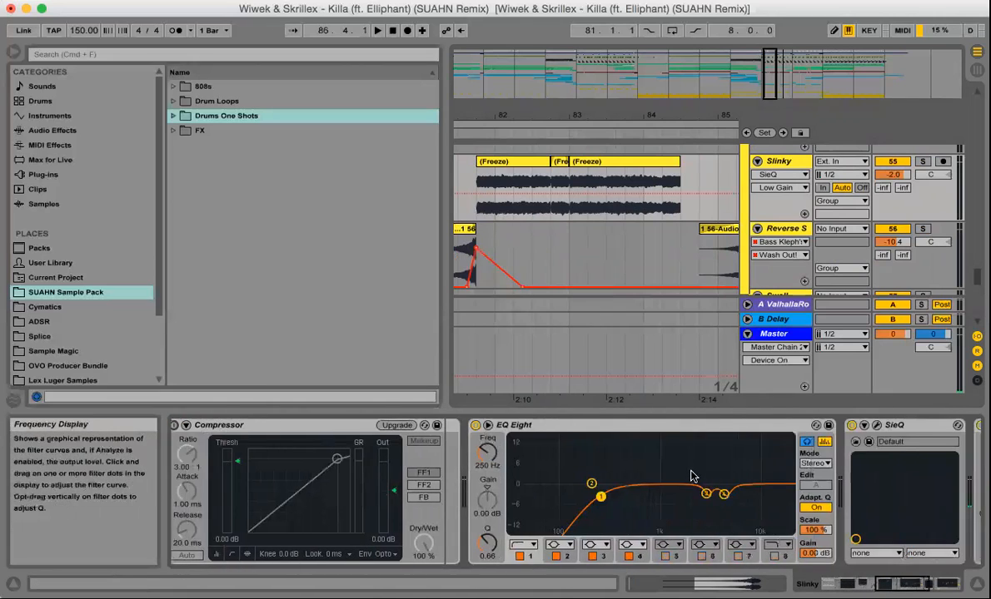
{"action": "scroll", "coordinate": [708, 491], "scroll_direction": "right", "scroll_amount": 5}
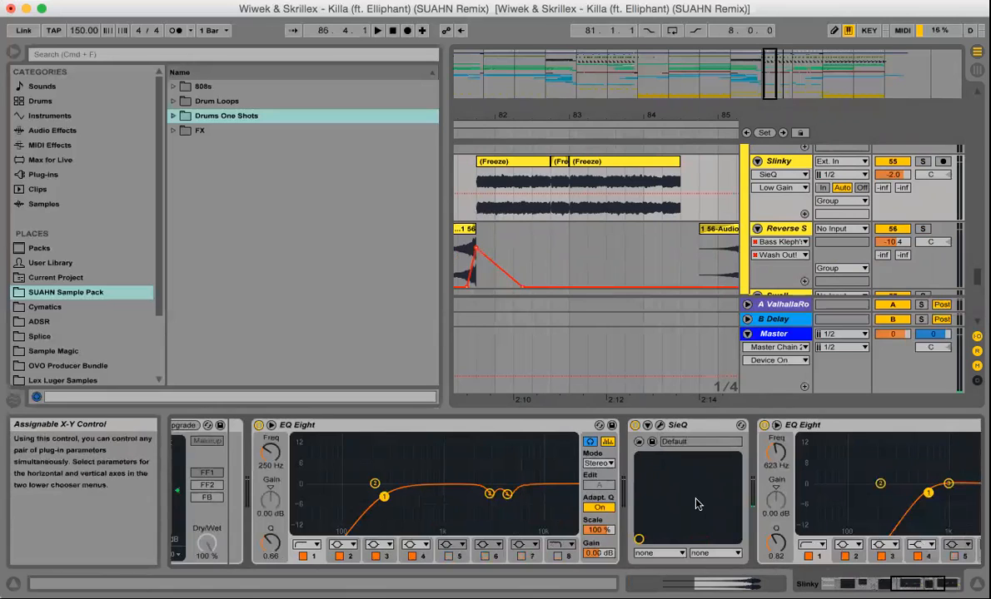
{"action": "scroll", "coordinate": [698, 504], "scroll_direction": "right", "scroll_amount": 3}
{"action": "left_click", "coordinate": [478, 212]}
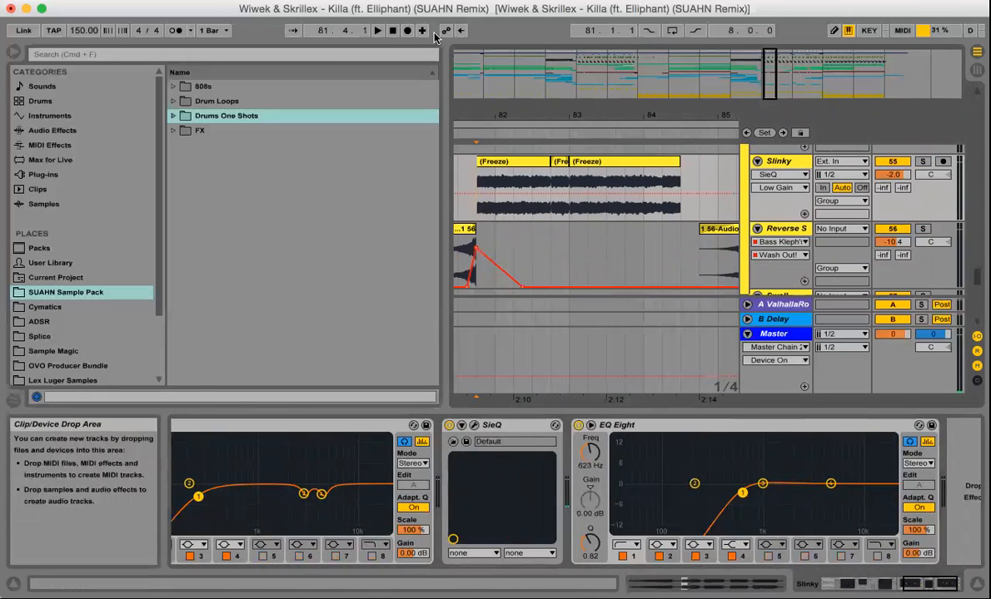
- Search the audio effects for "compressed", expand the Space folder to show Compressed Room Reverb, and clear the search
{"action": "left_click", "coordinate": [167, 55]}
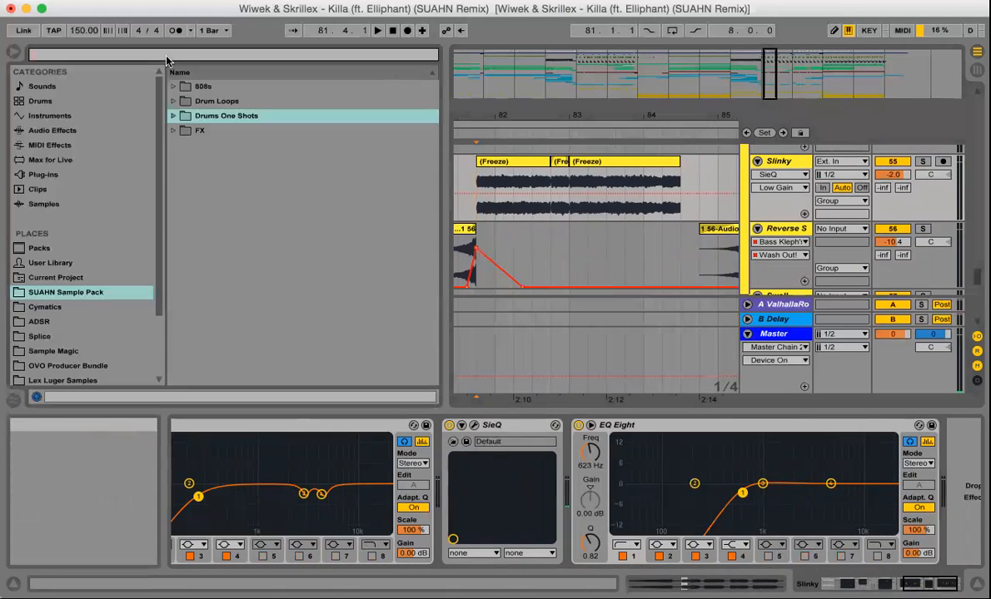
{"action": "type", "text": "compressed"}
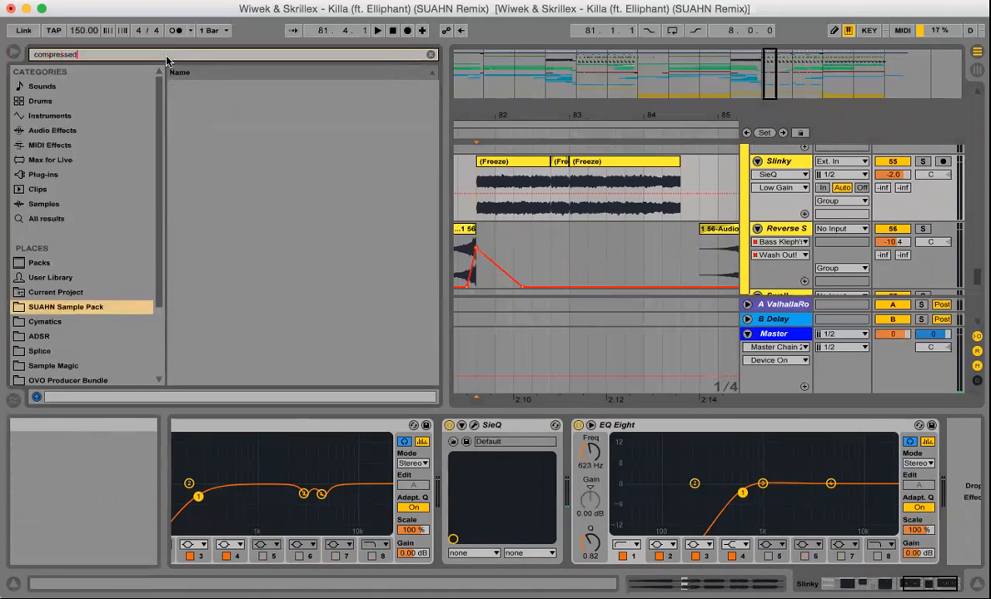
{"action": "left_click", "coordinate": [52, 130]}
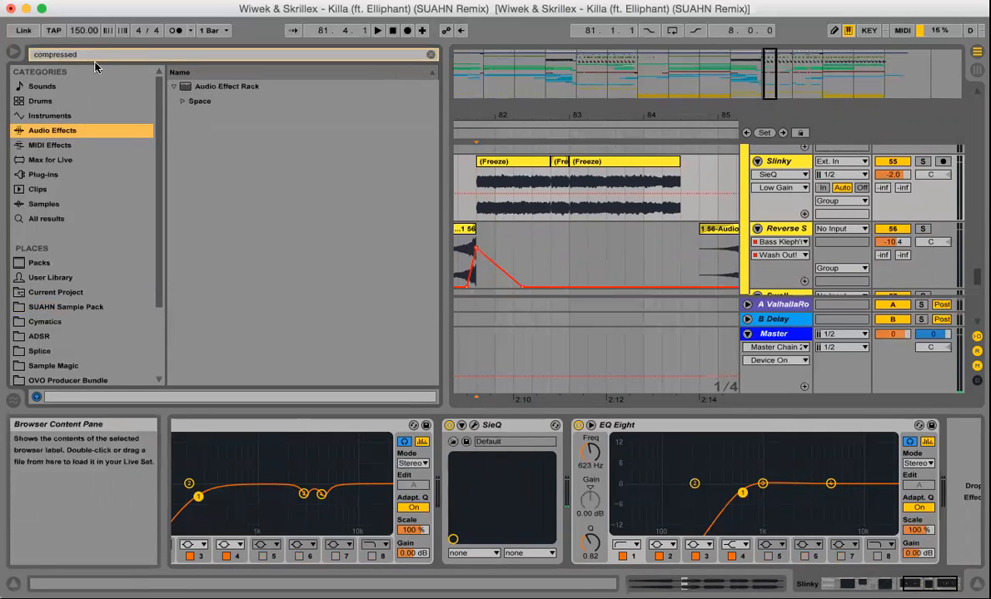
{"action": "left_click", "coordinate": [179, 103]}
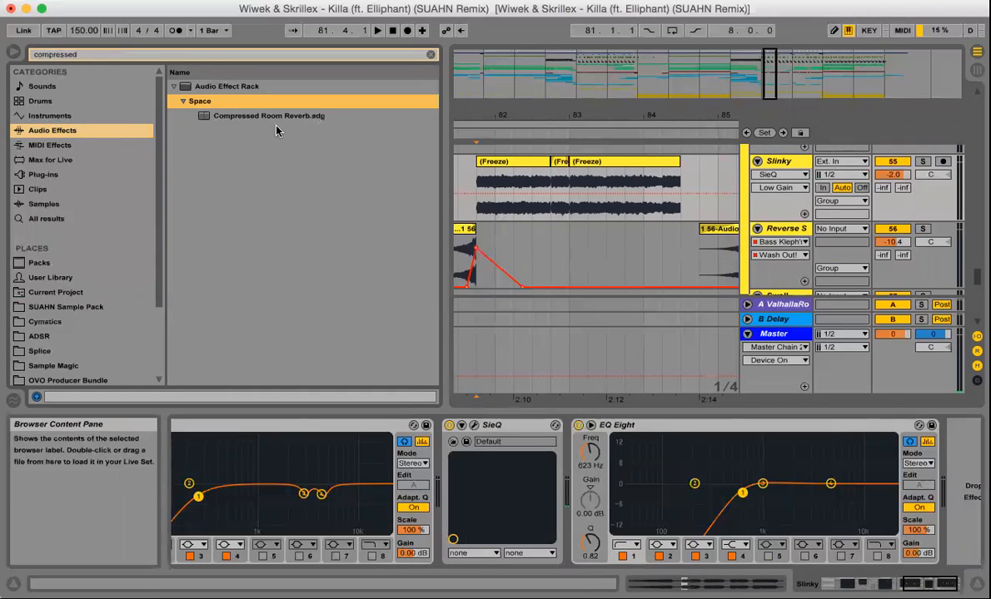
{"action": "left_click", "coordinate": [429, 56]}
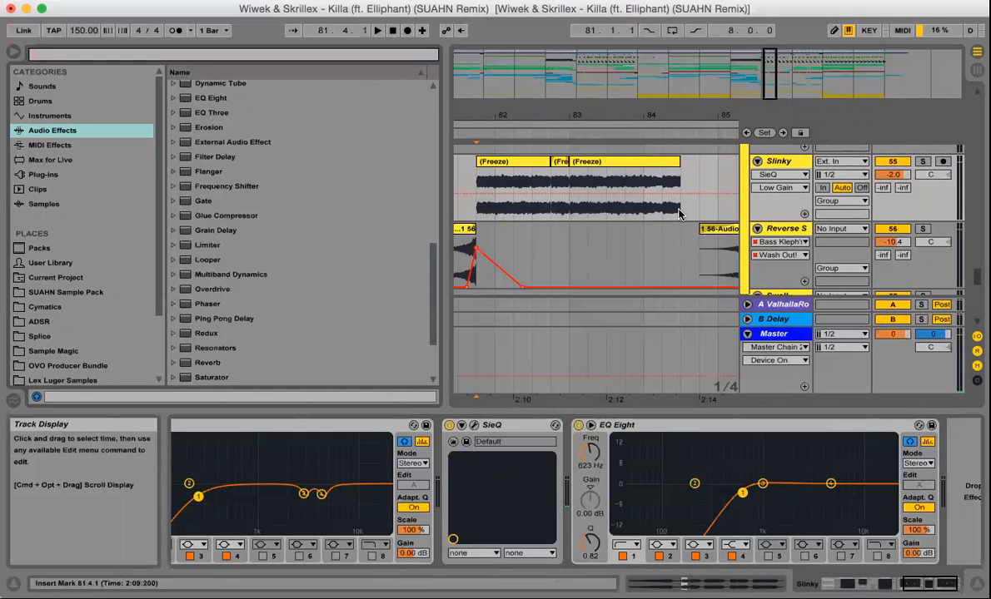
- Look again at the Slinky track's EQ Eight and SieQ devices near the end of its chain
{"action": "scroll", "coordinate": [476, 502], "scroll_direction": "left", "scroll_amount": 5}
{"action": "scroll", "coordinate": [476, 502], "scroll_direction": "right", "scroll_amount": 3}
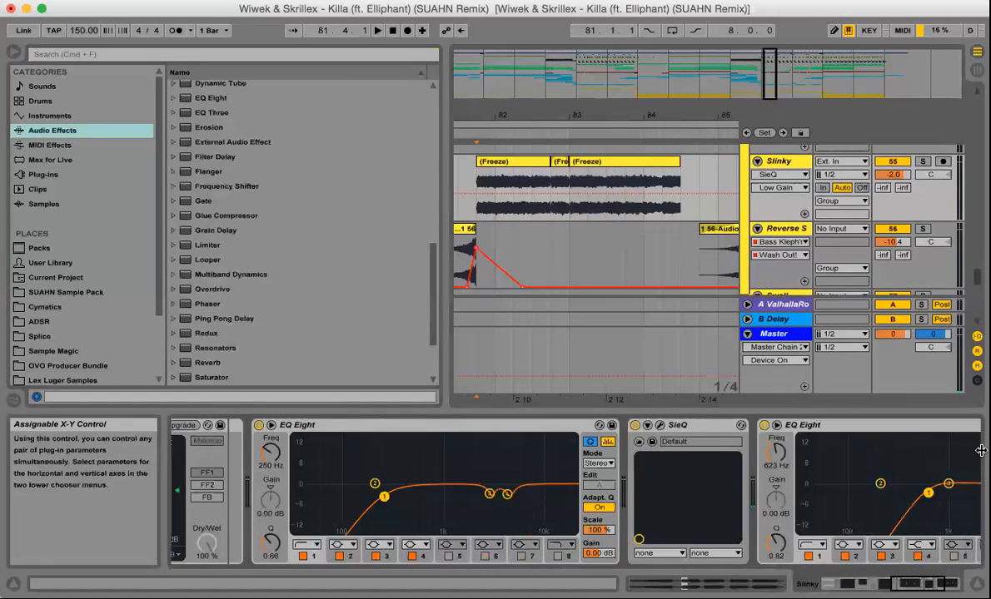
{"action": "scroll", "coordinate": [724, 508], "scroll_direction": "right", "scroll_amount": 2}
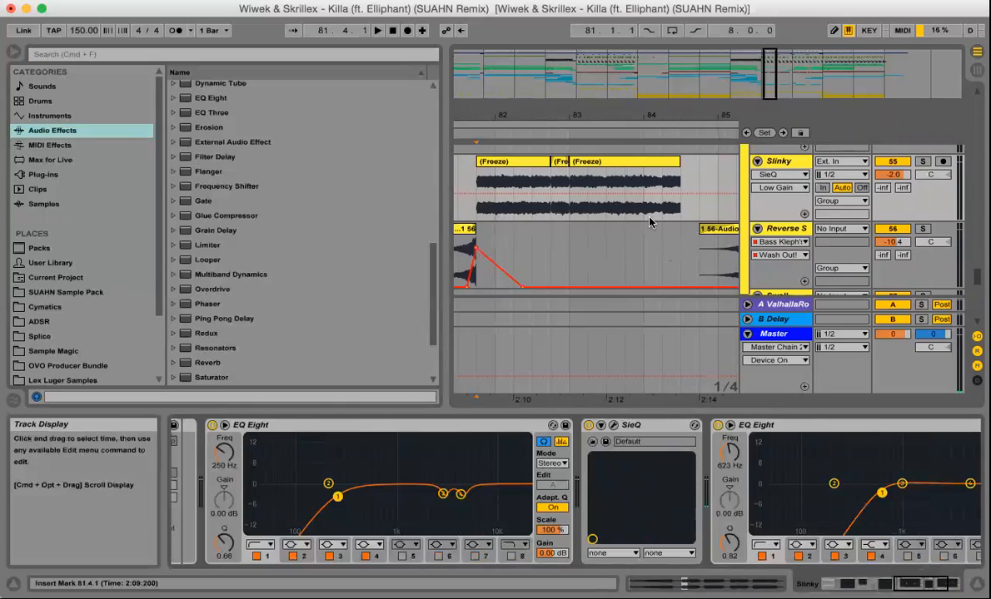
- Inspect the Slinky and Reverse Slinky clips leading into Drop 2.1 and place the insert mark at bar 89
{"action": "scroll", "coordinate": [650, 222], "scroll_direction": "right", "scroll_amount": 6}
{"action": "left_click_drag", "start_coordinate": [606, 118], "coordinate": [606, 85]}
{"action": "scroll", "coordinate": [661, 212], "scroll_direction": "right", "scroll_amount": 1}
{"action": "scroll", "coordinate": [657, 213], "scroll_direction": "right", "scroll_amount": 3}
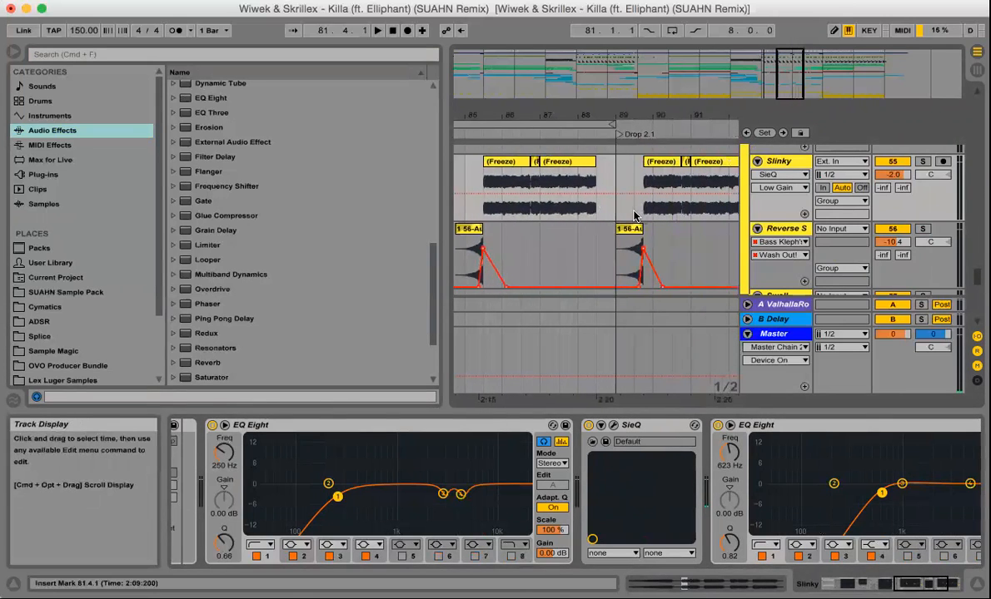
{"action": "left_click", "coordinate": [616, 216]}
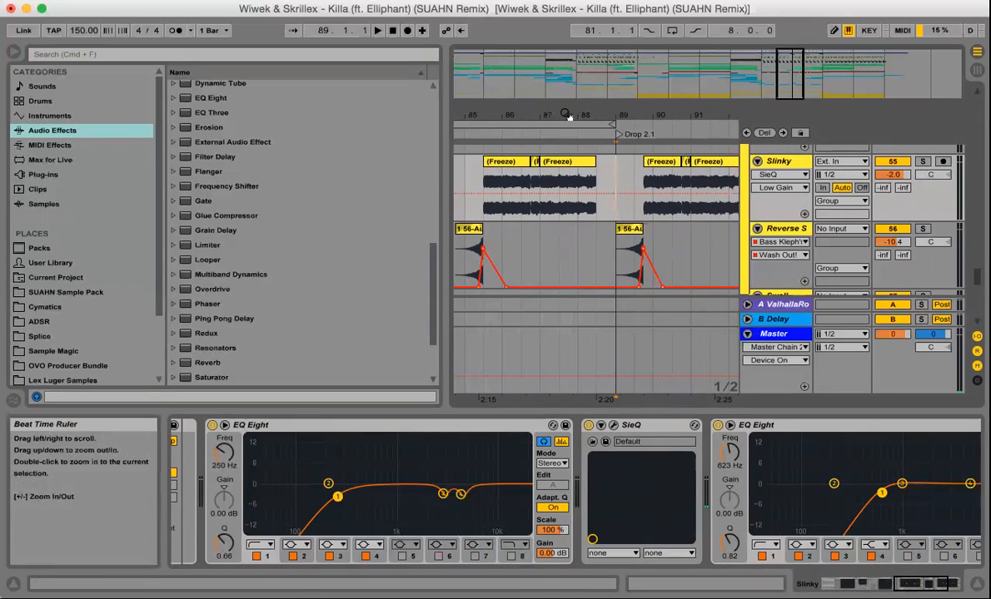
- Review the Slinky and Reverse Slinky tracks from the Build at bar 73 through Drop 2
{"action": "left_click_drag", "start_coordinate": [568, 115], "coordinate": [569, 95]}
{"action": "scroll", "coordinate": [580, 248], "scroll_direction": "left", "scroll_amount": 5}
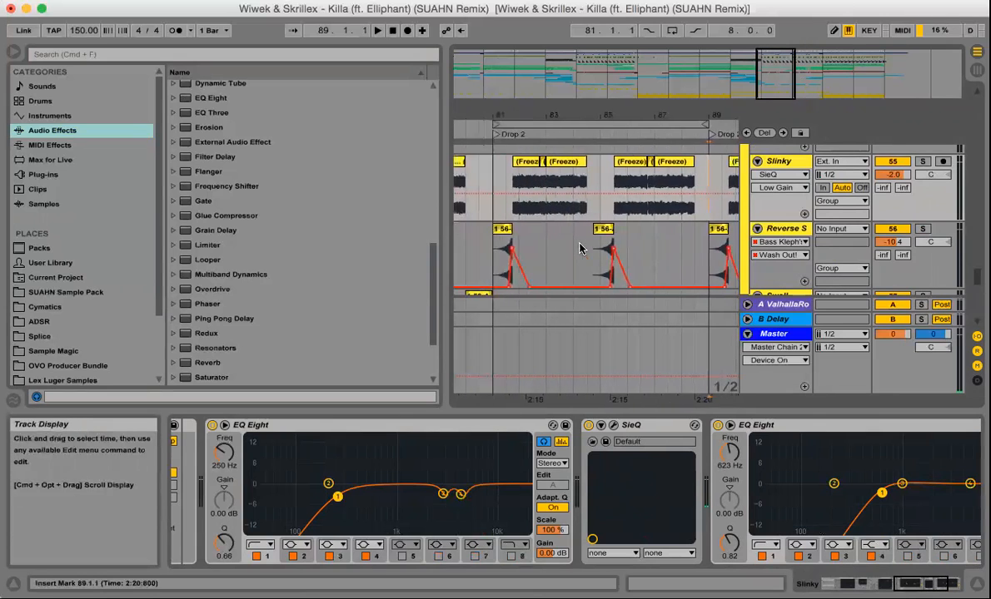
{"action": "scroll", "coordinate": [567, 250], "scroll_direction": "left", "scroll_amount": 5}
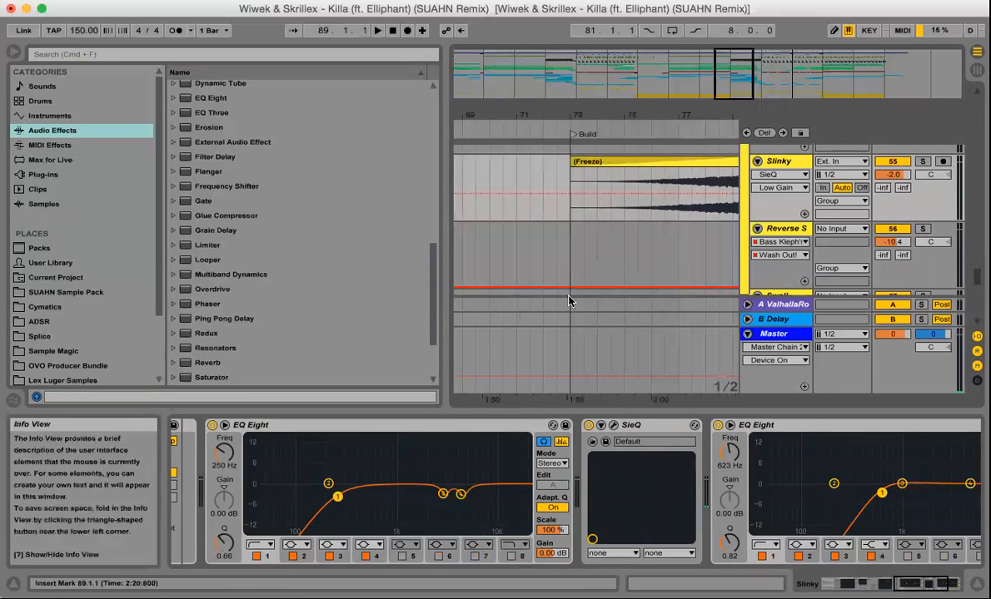
{"action": "scroll", "coordinate": [626, 268], "scroll_direction": "right", "scroll_amount": 5}
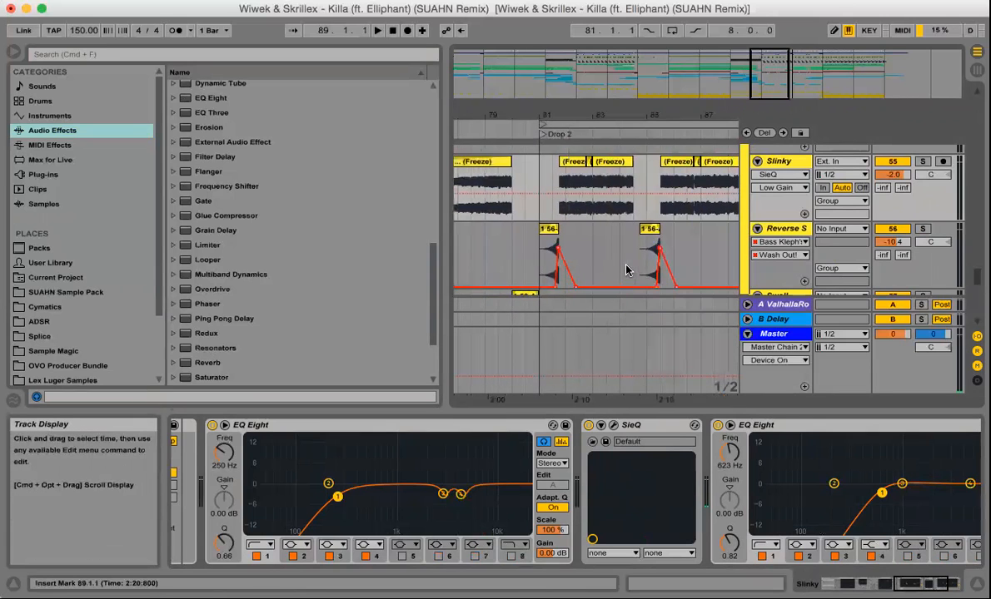
- Solo the Slinky and Reverse Slinky tracks at the transition into Drop 3
{"action": "scroll", "coordinate": [626, 269], "scroll_direction": "down", "scroll_amount": 3}
{"action": "scroll", "coordinate": [626, 268], "scroll_direction": "down", "scroll_amount": 5}
{"action": "scroll", "coordinate": [626, 269], "scroll_direction": "up", "scroll_amount": 4}
{"action": "scroll", "coordinate": [626, 269], "scroll_direction": "down", "scroll_amount": 4}
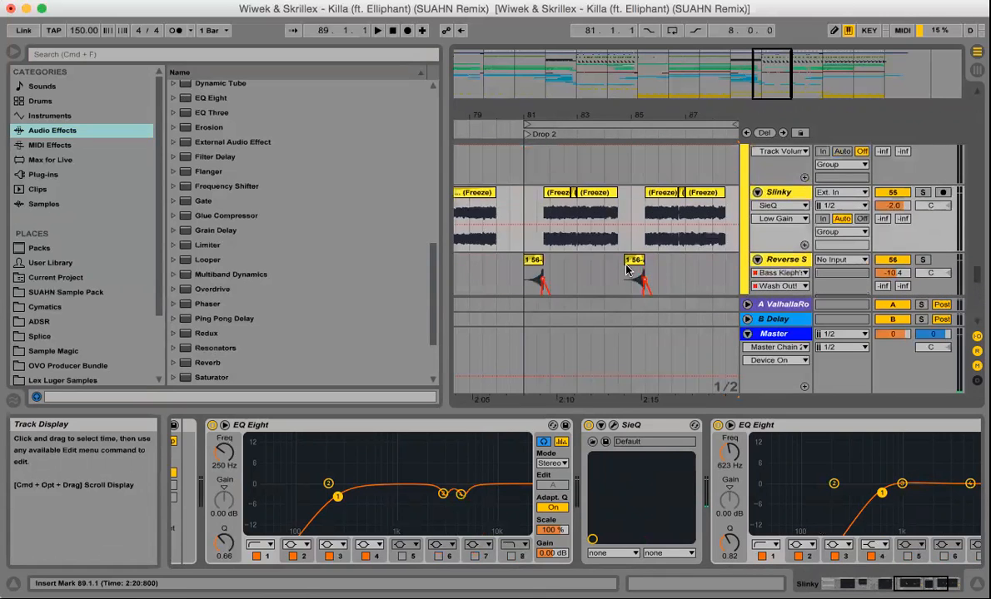
{"action": "scroll", "coordinate": [626, 268], "scroll_direction": "down", "scroll_amount": 3}
{"action": "scroll", "coordinate": [626, 269], "scroll_direction": "up", "scroll_amount": 2}
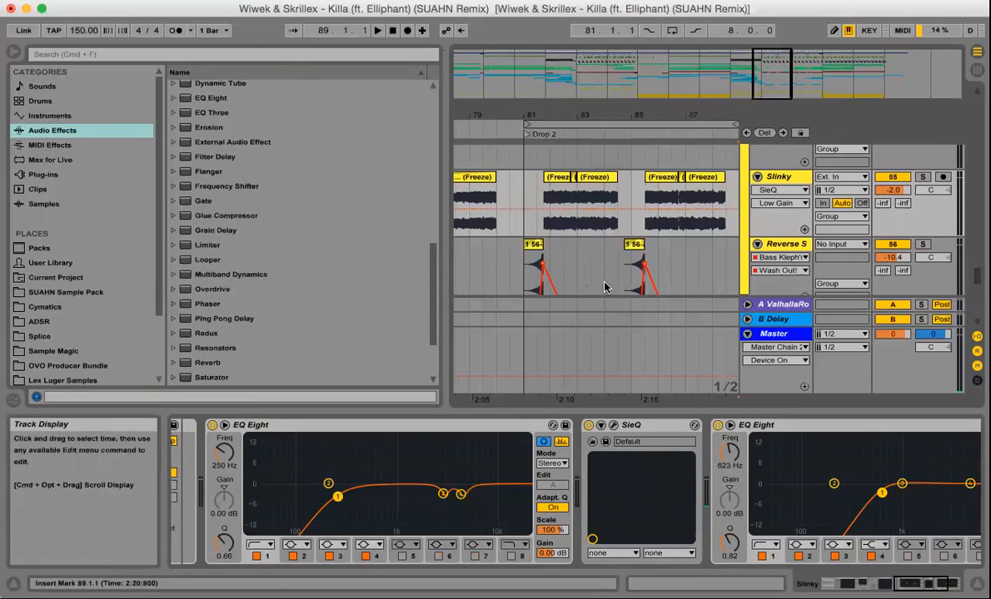
{"action": "scroll", "coordinate": [605, 287], "scroll_direction": "right", "scroll_amount": 10}
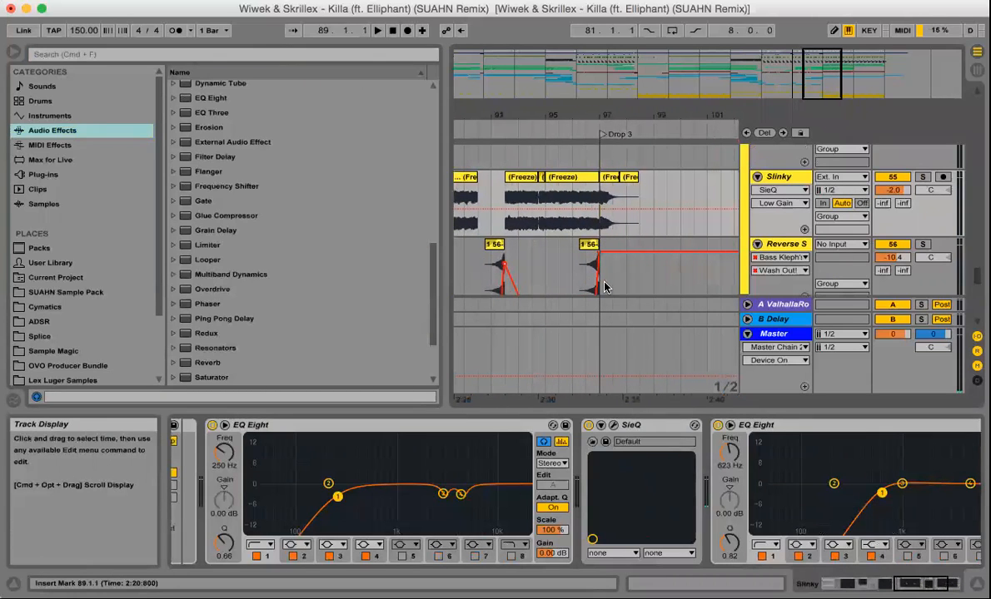
{"action": "left_click", "coordinate": [580, 275]}
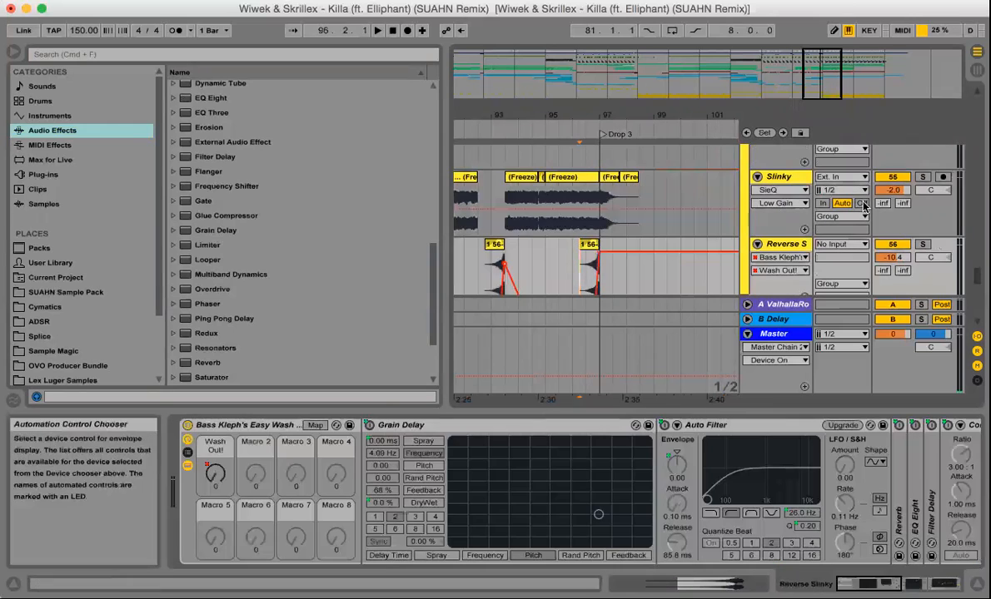
{"action": "left_click", "coordinate": [922, 177]}
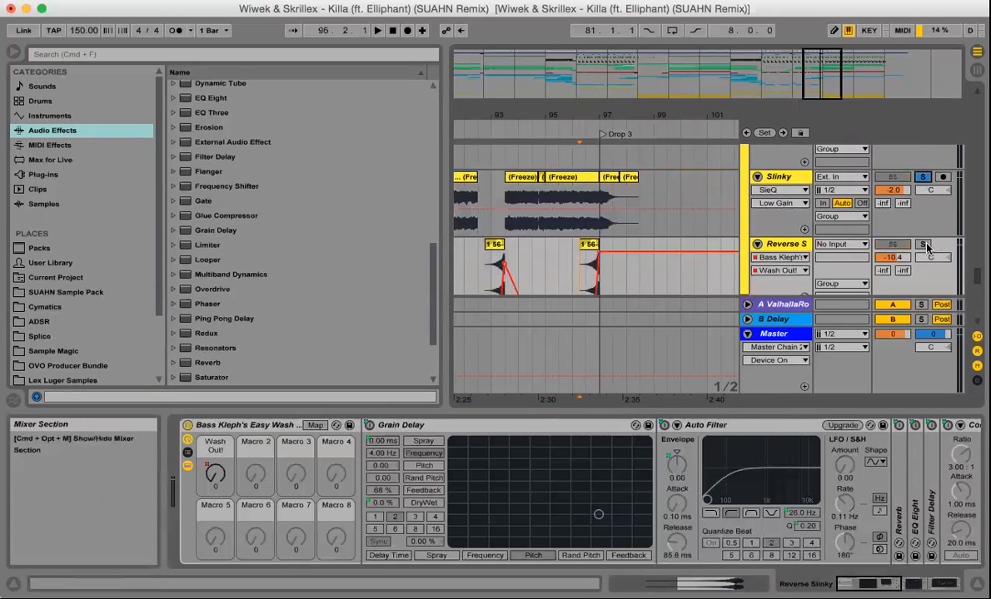
{"action": "left_click", "coordinate": [923, 245]}
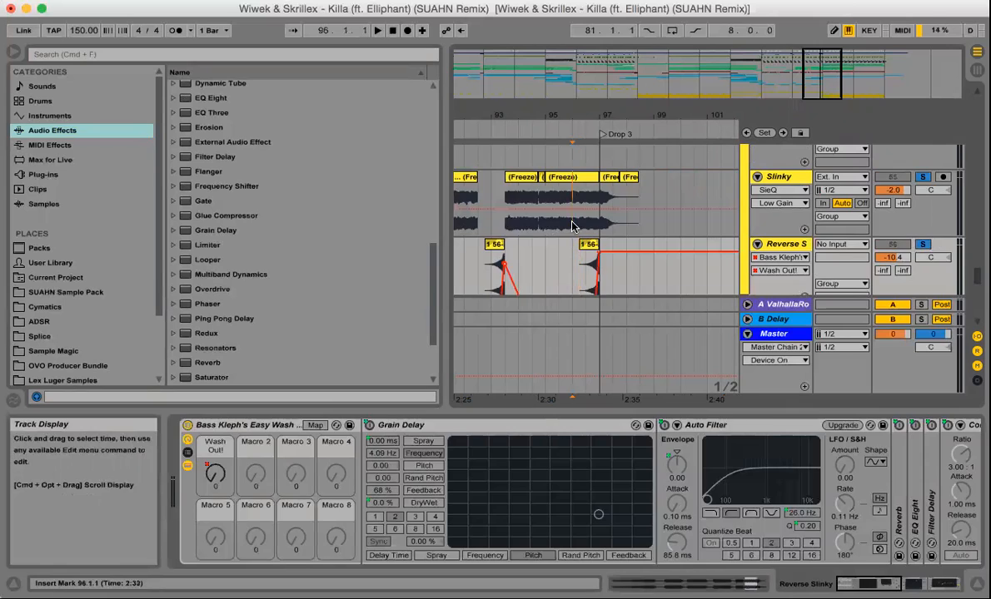
- Play the soloed Slinky tracks from bar 96 into Drop 3, and replay from bar 95 with their solos off
{"action": "left_click", "coordinate": [573, 225]}
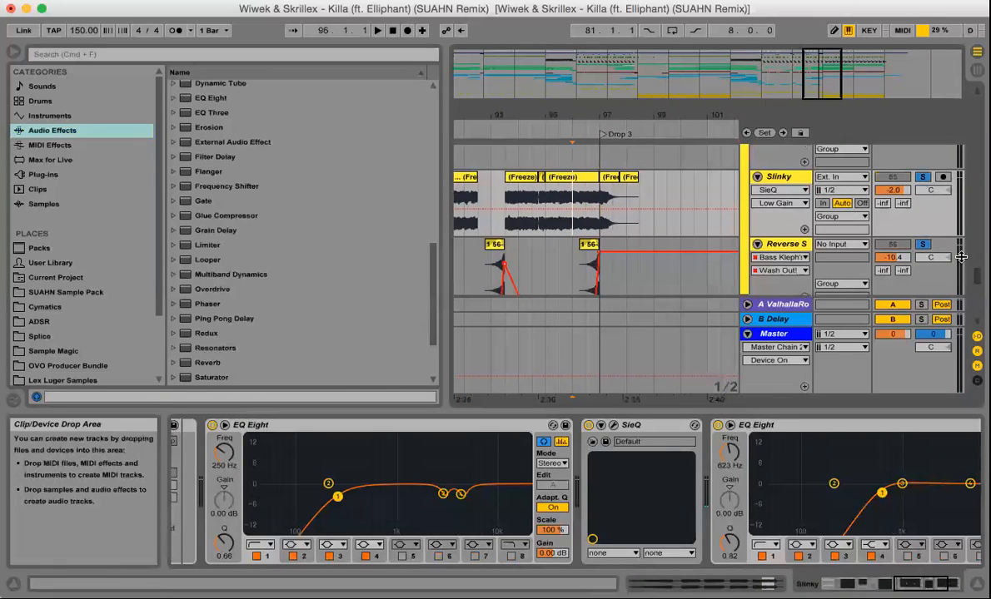
{"action": "key", "text": "space"}
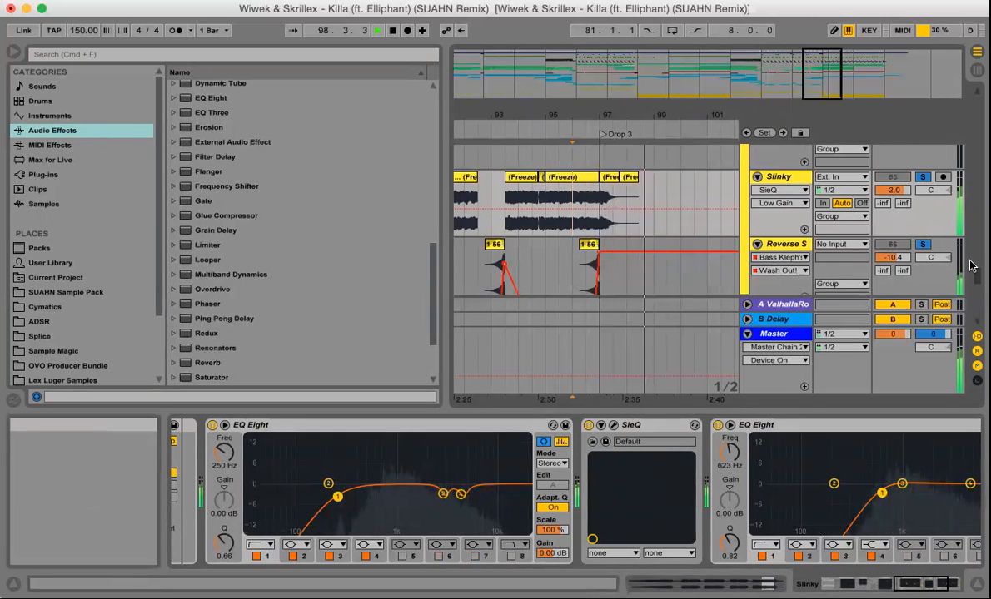
{"action": "key", "text": "space"}
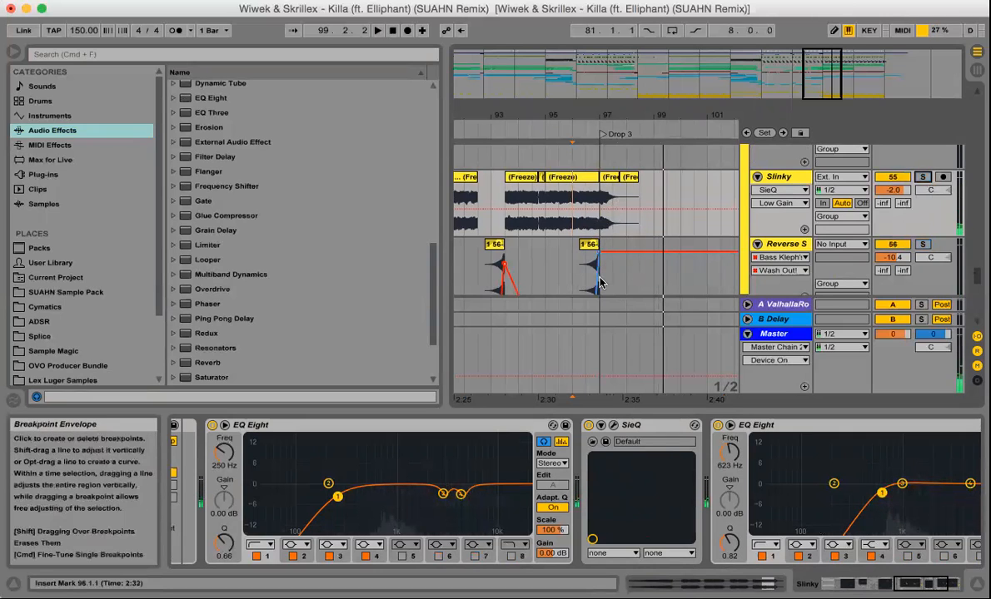
{"action": "left_click", "coordinate": [542, 232]}
{"action": "key", "text": "space"}
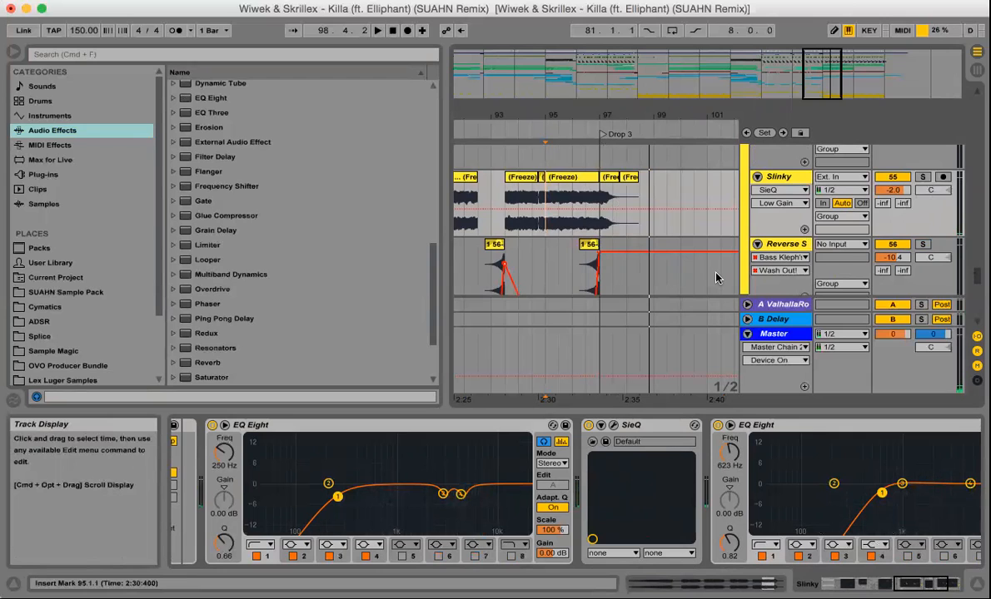
- Solo the Super Saw track below Arp and play it from bar 96 into Drop 3
{"action": "scroll", "coordinate": [716, 275], "scroll_direction": "down", "scroll_amount": 5}
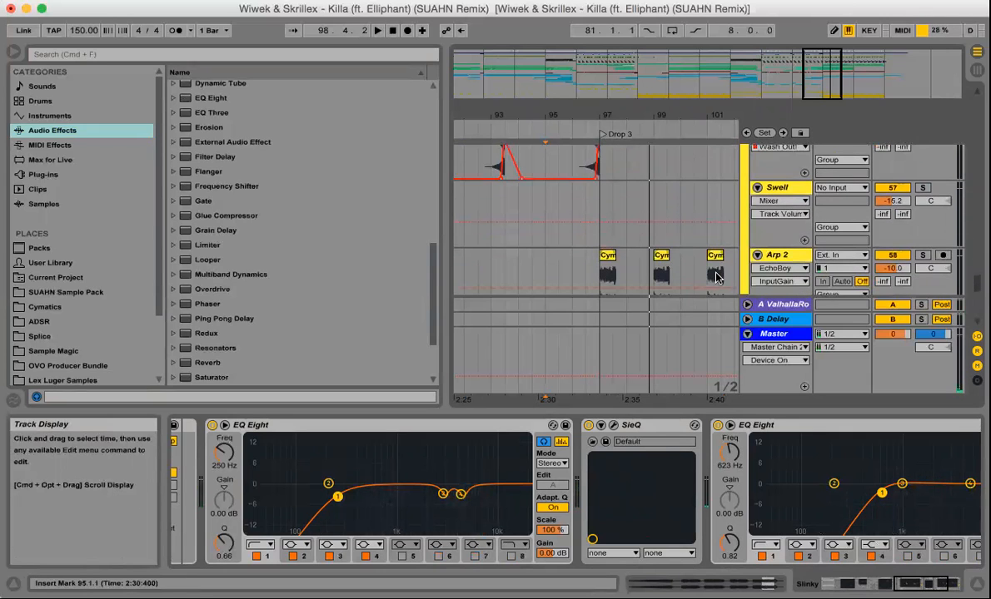
{"action": "scroll", "coordinate": [715, 277], "scroll_direction": "down", "scroll_amount": 3}
{"action": "scroll", "coordinate": [715, 277], "scroll_direction": "right", "scroll_amount": 5}
{"action": "scroll", "coordinate": [716, 277], "scroll_direction": "left", "scroll_amount": 2}
{"action": "scroll", "coordinate": [715, 277], "scroll_direction": "down", "scroll_amount": 5}
{"action": "scroll", "coordinate": [716, 278], "scroll_direction": "up", "scroll_amount": 3}
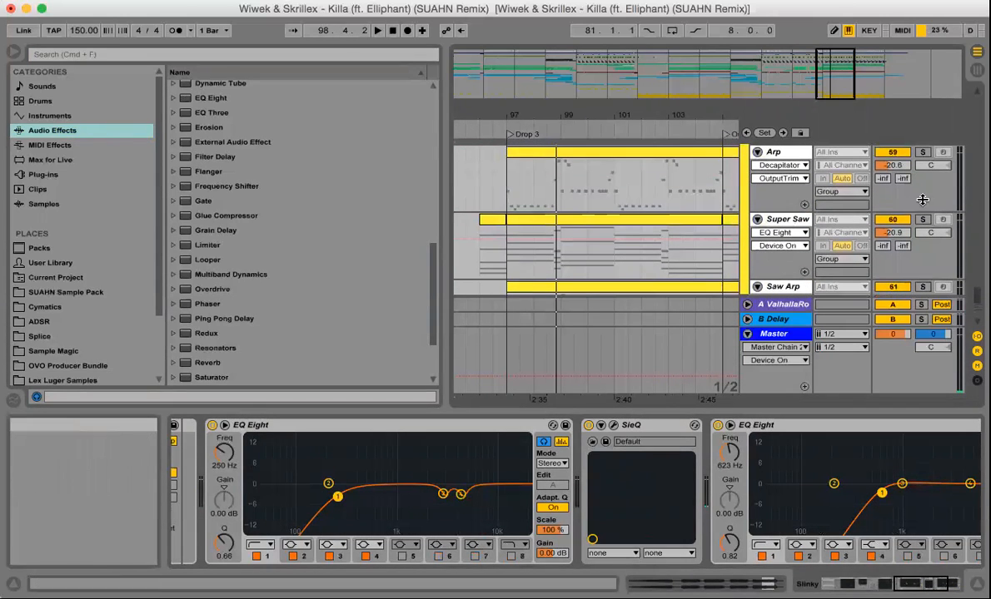
{"action": "left_click", "coordinate": [922, 220]}
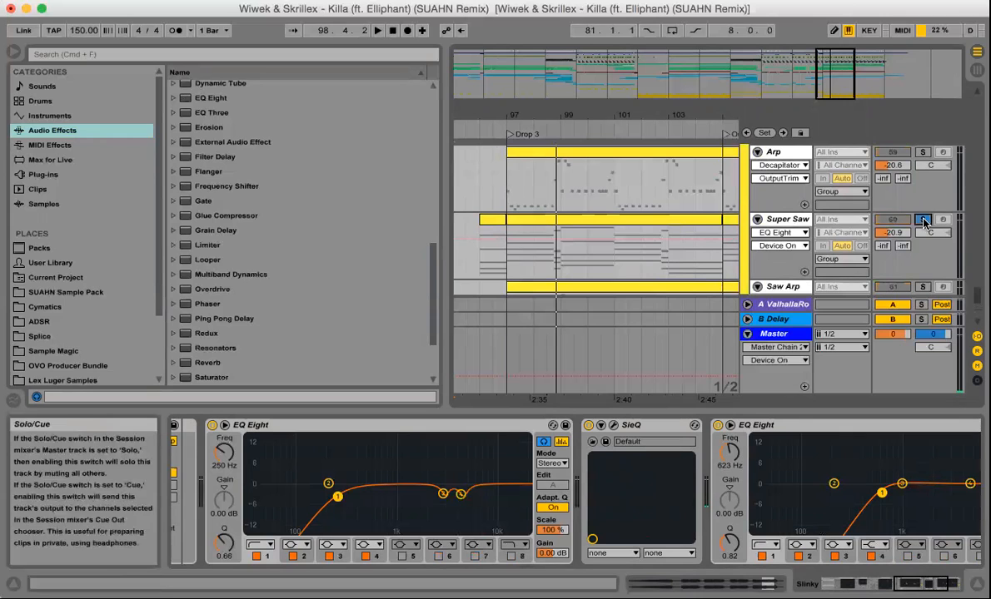
{"action": "left_click", "coordinate": [481, 264]}
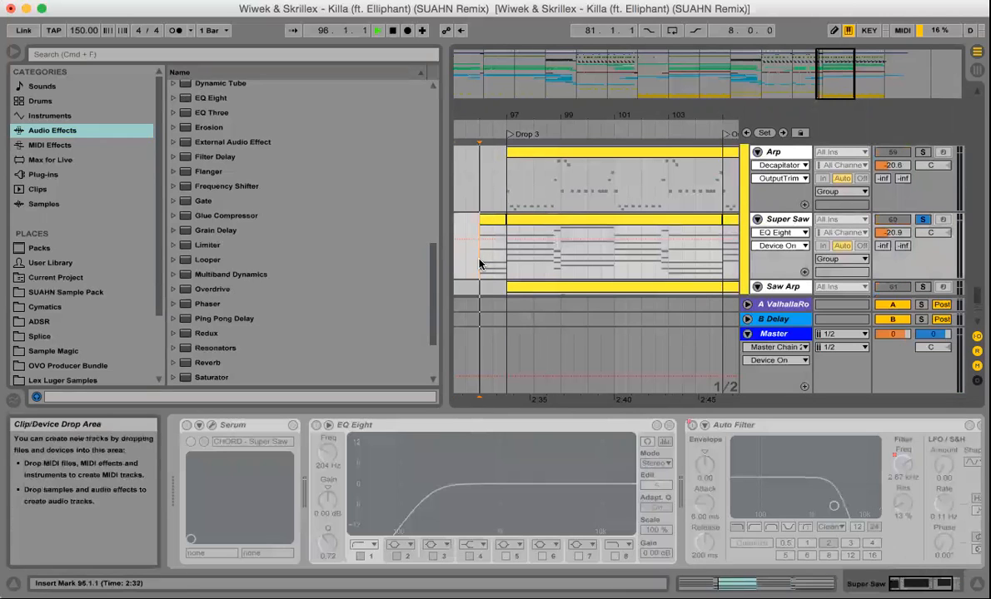
{"action": "key", "text": "space"}
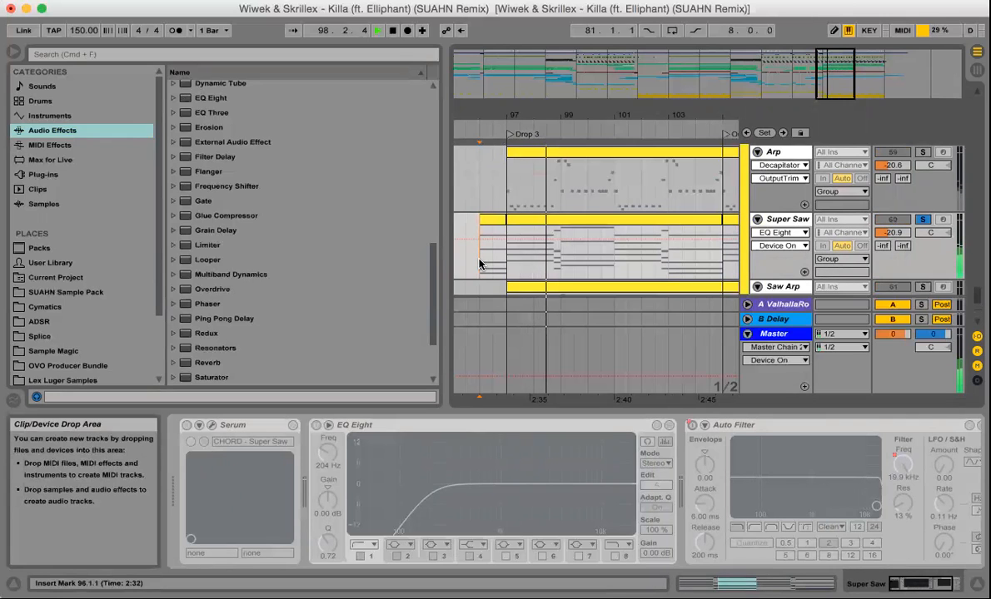
- Add Arp, Saw Arp and the second Super Saw track to the solo during playback, and stop in Outro 1
{"action": "left_click", "coordinate": [924, 154]}
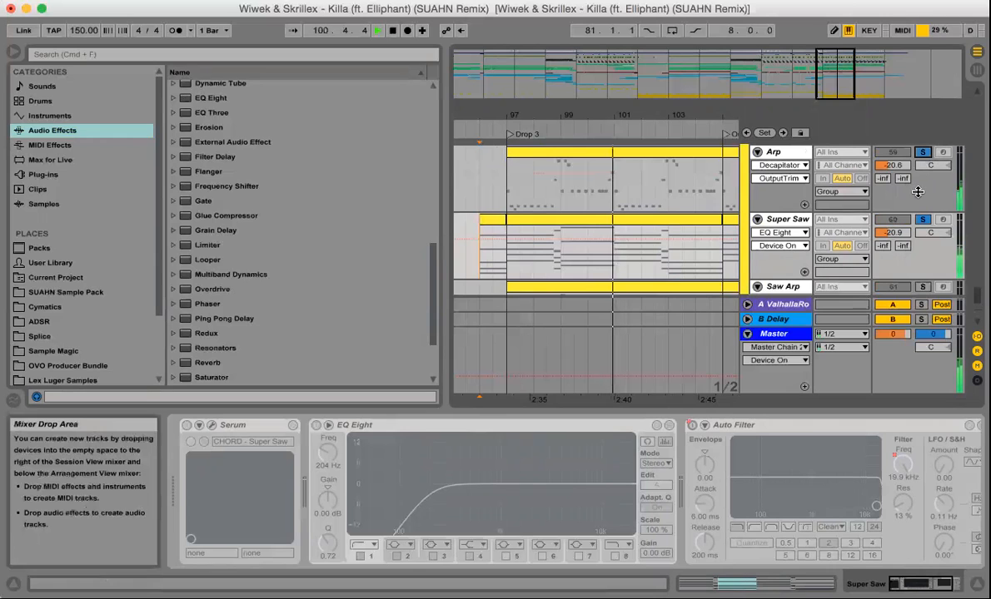
{"action": "scroll", "coordinate": [917, 192], "scroll_direction": "down", "scroll_amount": 2}
{"action": "scroll", "coordinate": [918, 192], "scroll_direction": "down", "scroll_amount": 1}
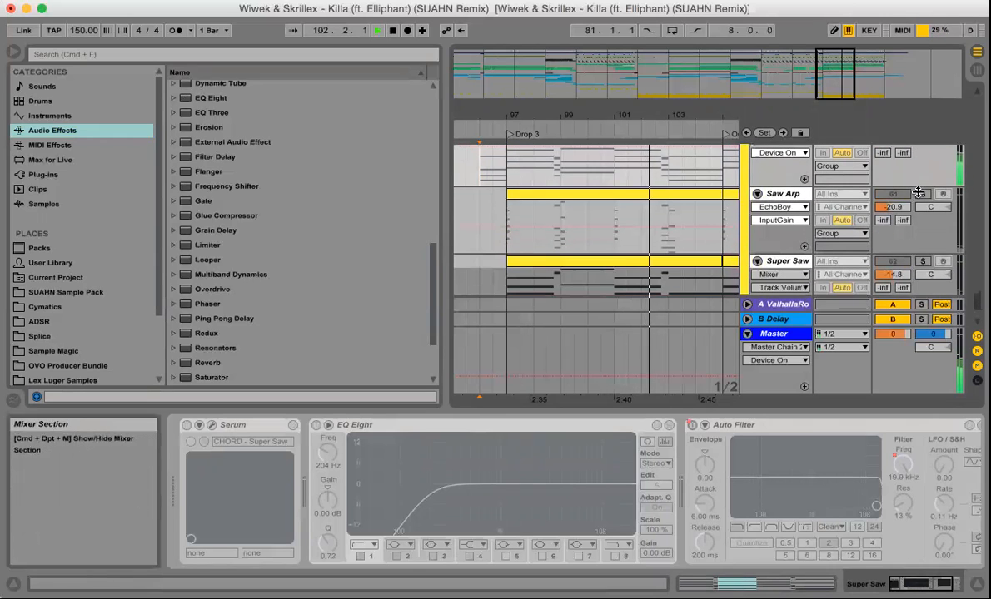
{"action": "left_click", "coordinate": [923, 195]}
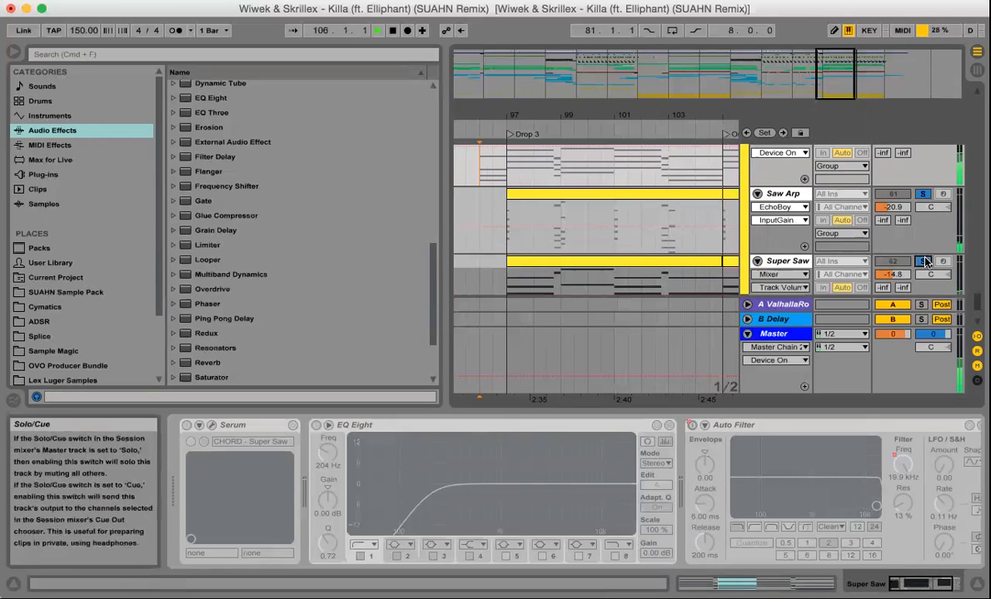
{"action": "scroll", "coordinate": [670, 251], "scroll_direction": "down", "scroll_amount": 2}
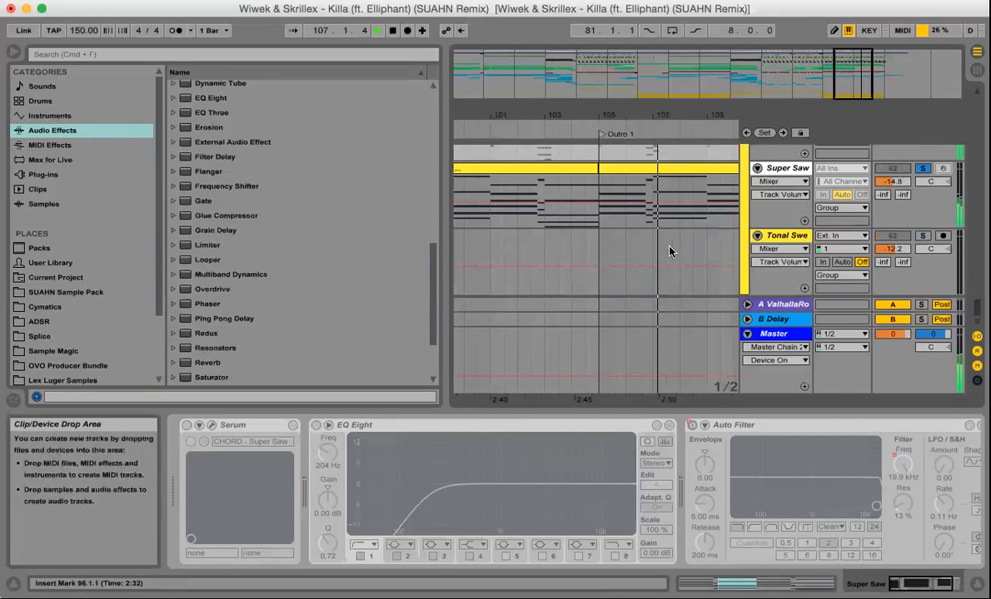
{"action": "key", "text": "space"}
- Solo only the Arp 2 track and play it from bar 97 at the start of Drop 3
{"action": "scroll", "coordinate": [566, 205], "scroll_direction": "right", "scroll_amount": 4}
{"action": "scroll", "coordinate": [566, 205], "scroll_direction": "up", "scroll_amount": 5}
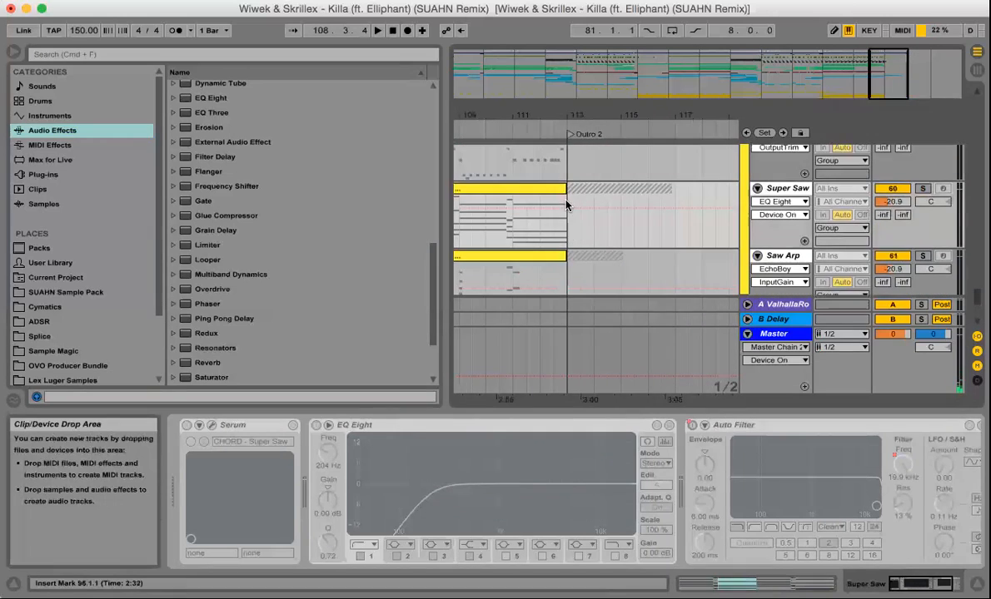
{"action": "scroll", "coordinate": [566, 205], "scroll_direction": "up", "scroll_amount": 2}
{"action": "scroll", "coordinate": [566, 204], "scroll_direction": "left", "scroll_amount": 8}
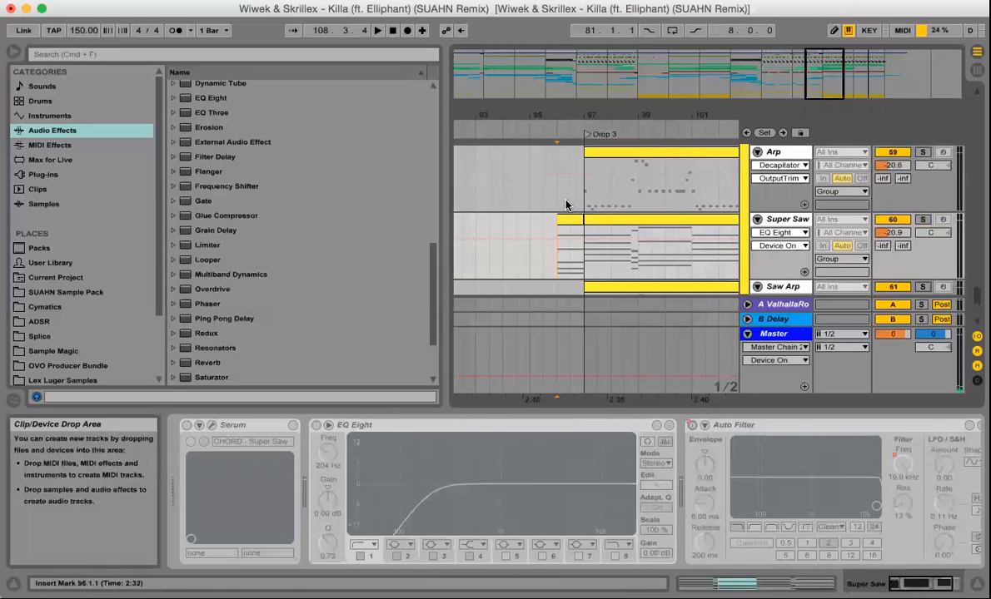
{"action": "scroll", "coordinate": [566, 204], "scroll_direction": "up", "scroll_amount": 2}
{"action": "scroll", "coordinate": [566, 205], "scroll_direction": "right", "scroll_amount": 2}
{"action": "scroll", "coordinate": [566, 204], "scroll_direction": "down", "scroll_amount": 3}
{"action": "scroll", "coordinate": [566, 205], "scroll_direction": "up", "scroll_amount": 3}
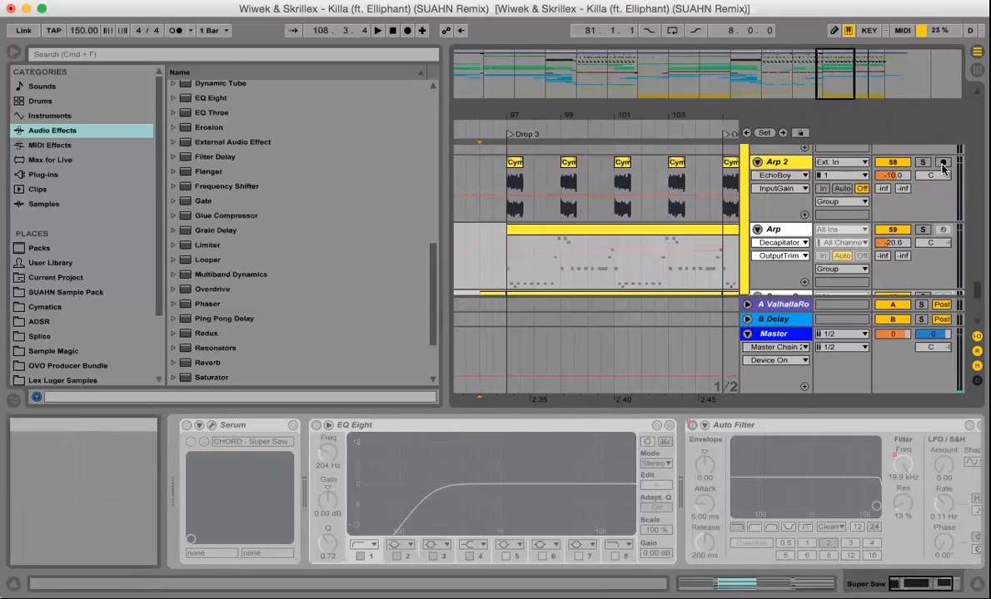
{"action": "left_click", "coordinate": [921, 163]}
{"action": "left_click", "coordinate": [506, 208]}
{"action": "key", "text": "space"}
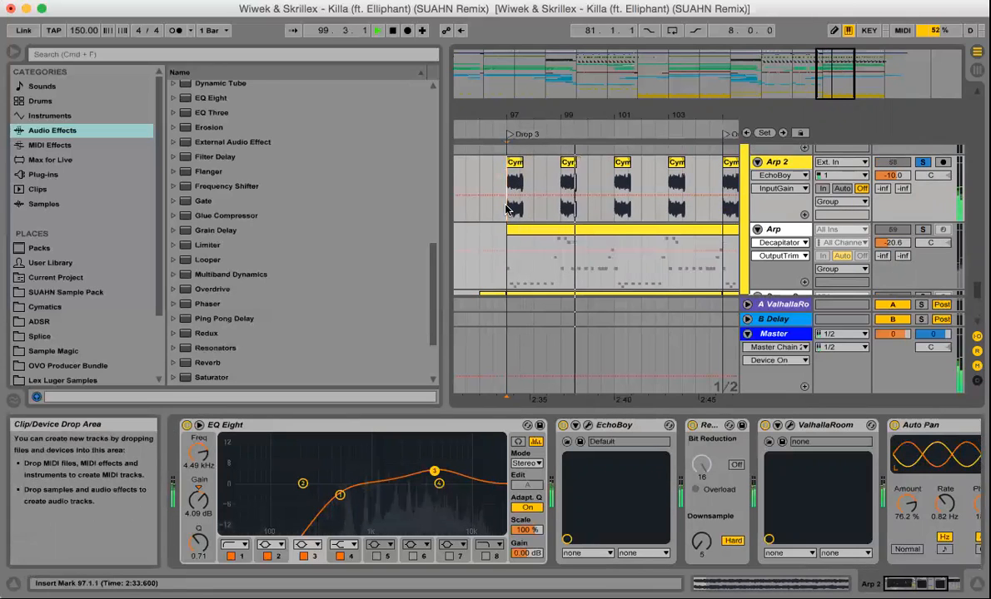
- Stop playback and examine the Arp 2 clips at bars 97, 99, 101 and 103, checking the waveform and each clip's transposition
{"action": "left_click_drag", "start_coordinate": [575, 115], "coordinate": [575, 188]}
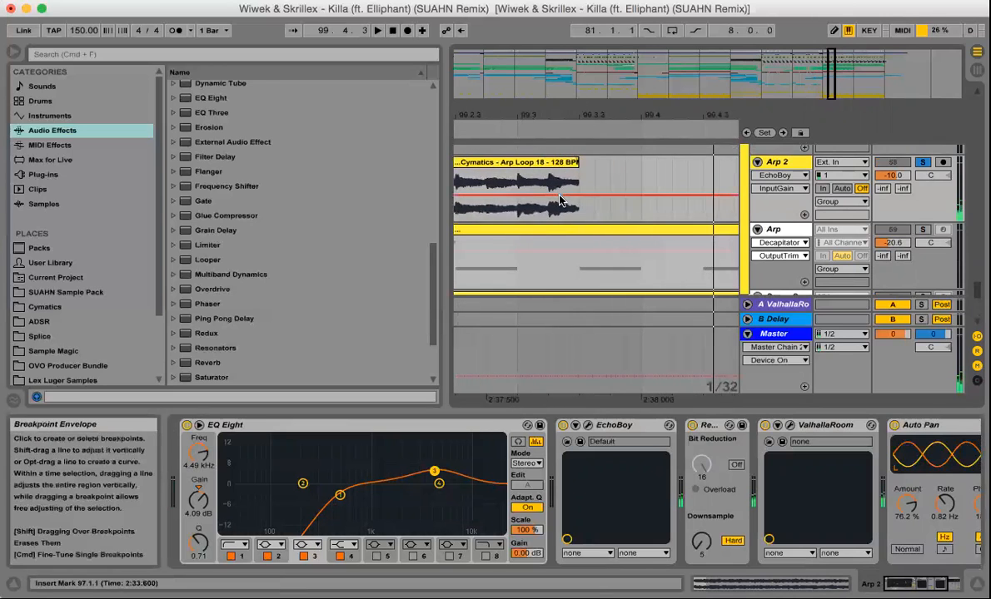
{"action": "scroll", "coordinate": [559, 200], "scroll_direction": "left", "scroll_amount": 5}
{"action": "scroll", "coordinate": [560, 200], "scroll_direction": "right", "scroll_amount": 1}
{"action": "scroll", "coordinate": [560, 200], "scroll_direction": "left", "scroll_amount": 1}
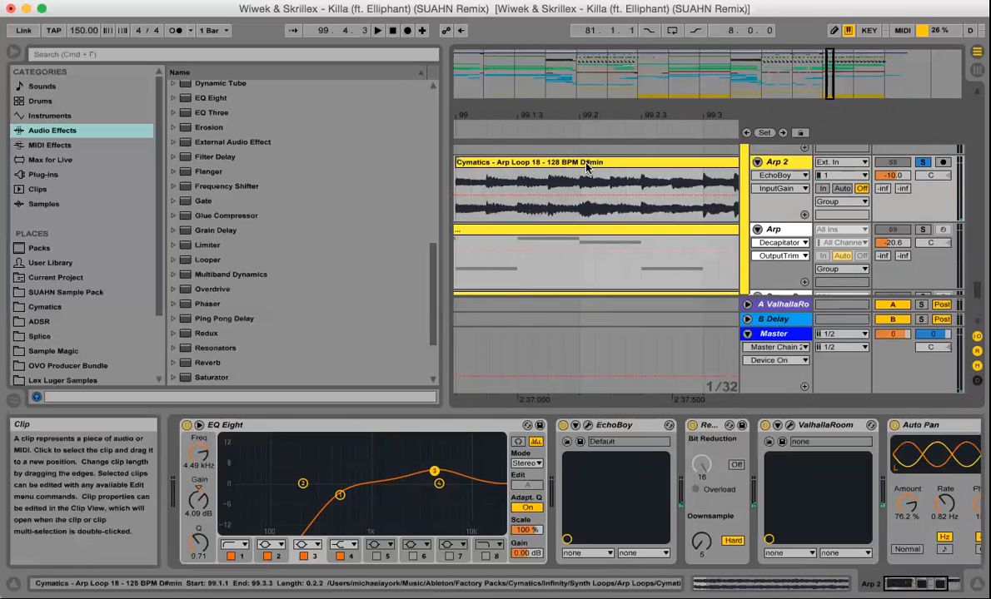
{"action": "left_click_drag", "start_coordinate": [575, 121], "coordinate": [575, 45]}
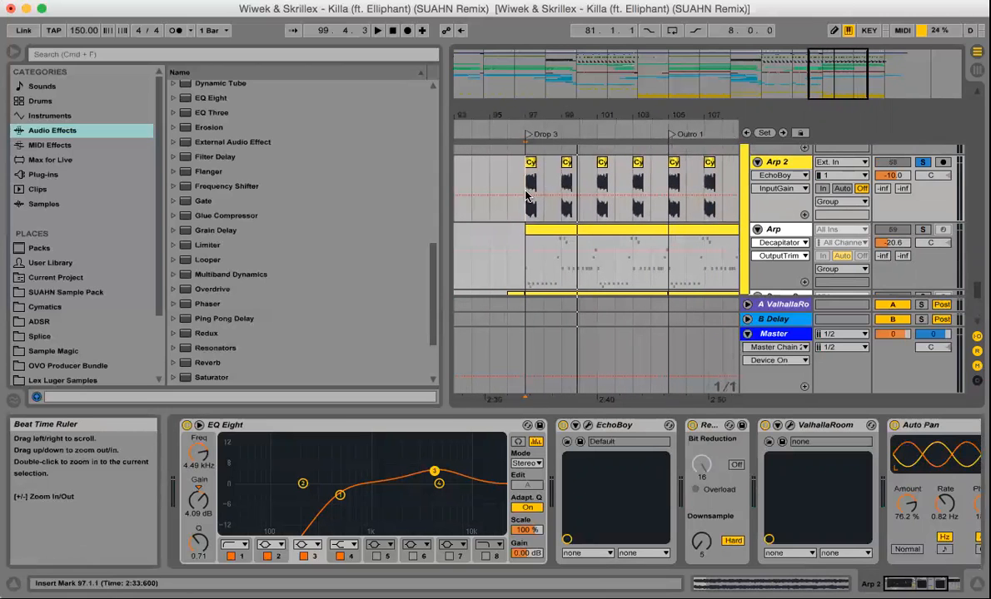
{"action": "left_click", "coordinate": [528, 182]}
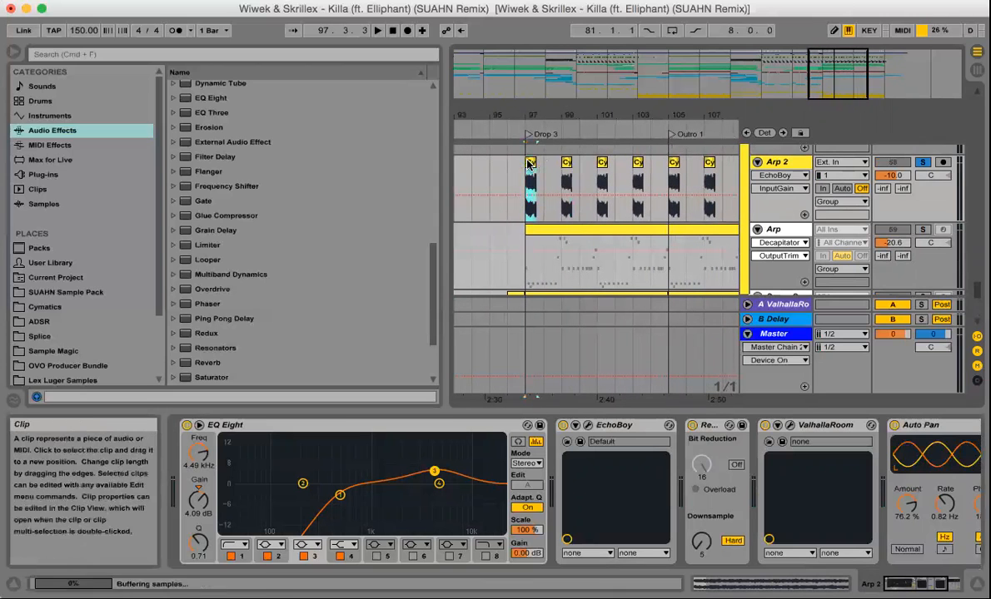
{"action": "left_click", "coordinate": [530, 164]}
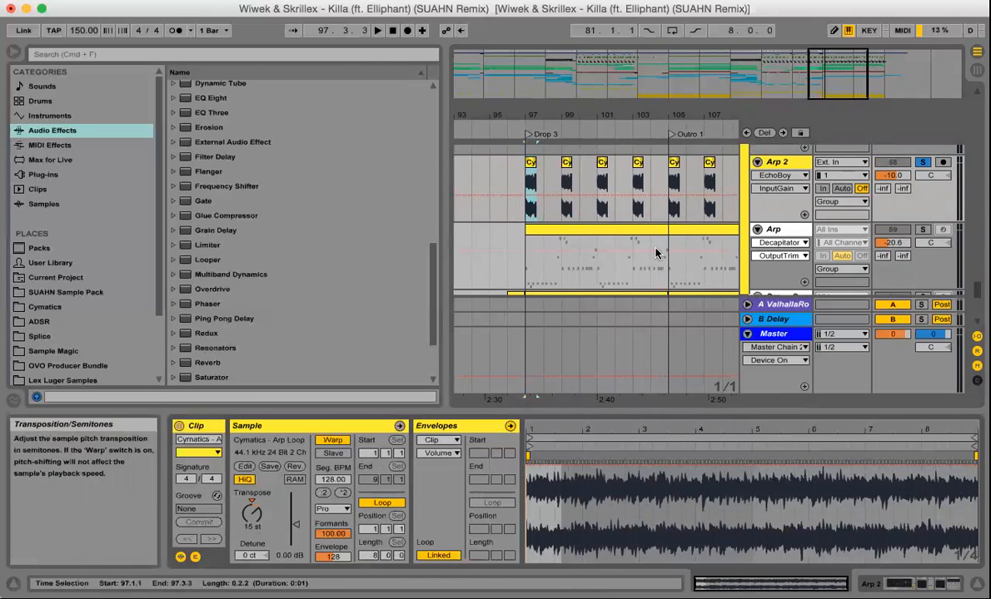
{"action": "left_click", "coordinate": [566, 164]}
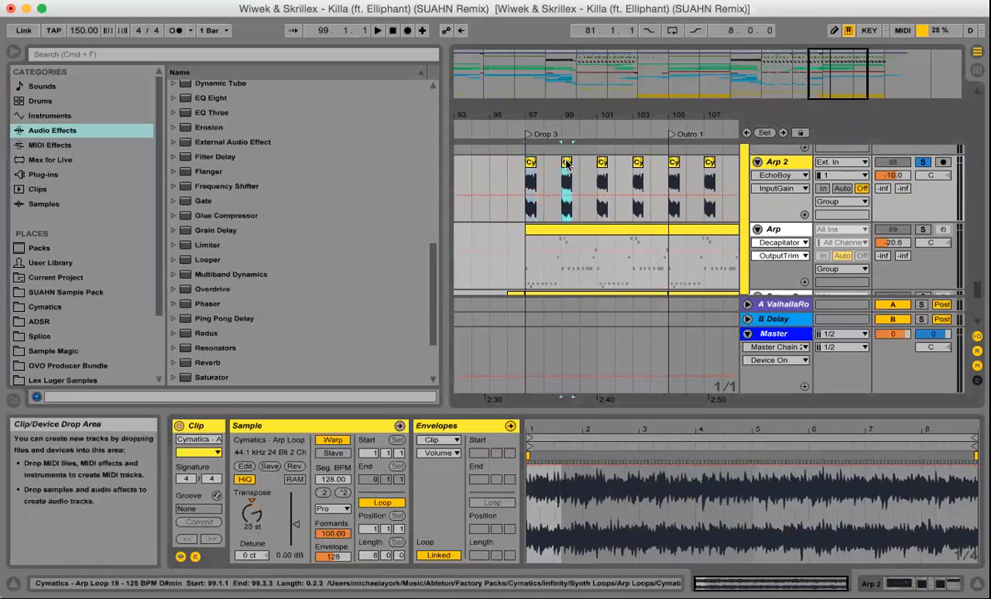
{"action": "left_click", "coordinate": [603, 165]}
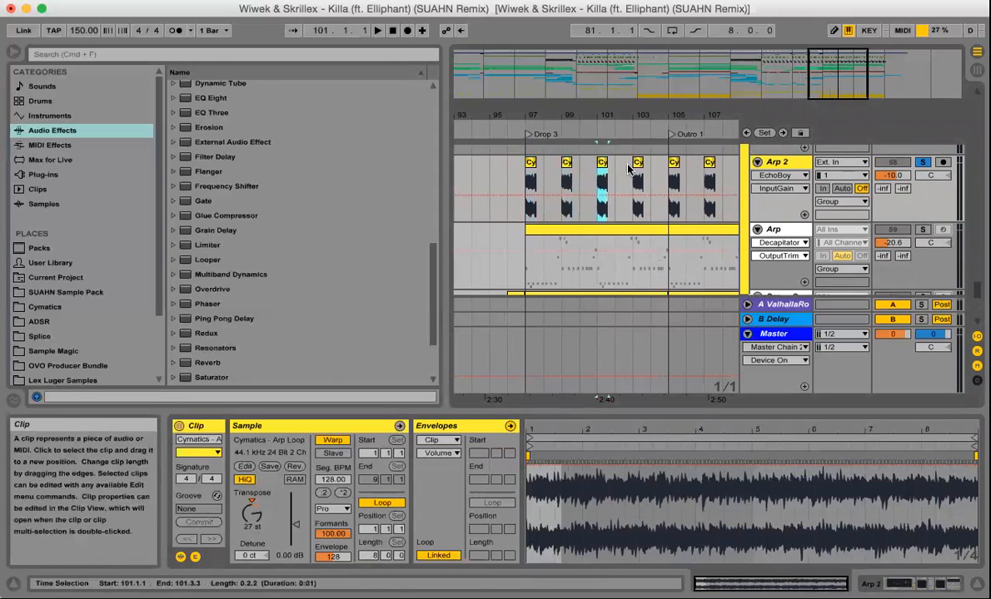
{"action": "left_click", "coordinate": [638, 179]}
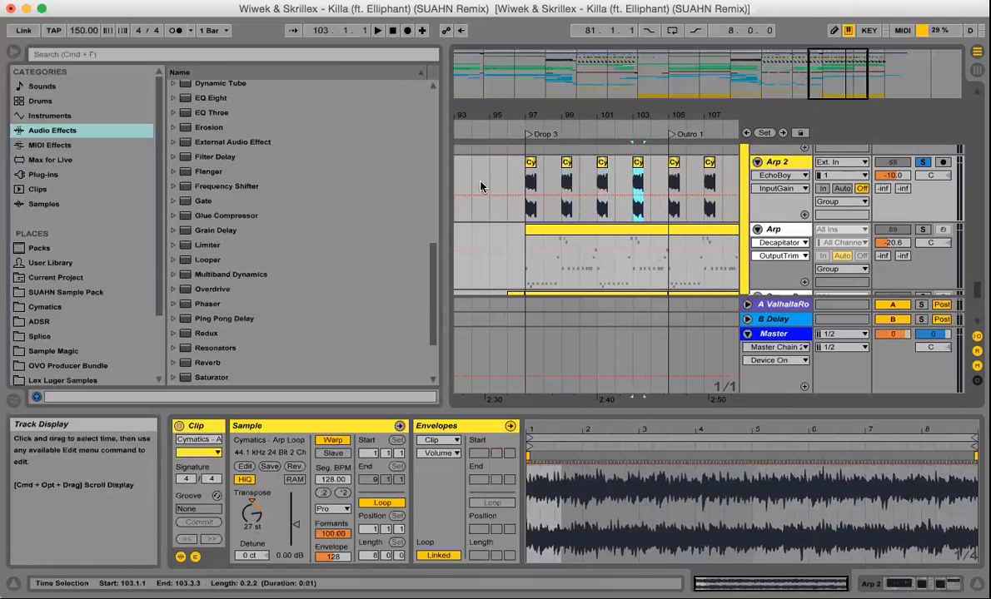
- Toggle the Arp 2 solo off and back on, placing the insert marker at bar 103
{"action": "scroll", "coordinate": [498, 238], "scroll_direction": "down", "scroll_amount": 2}
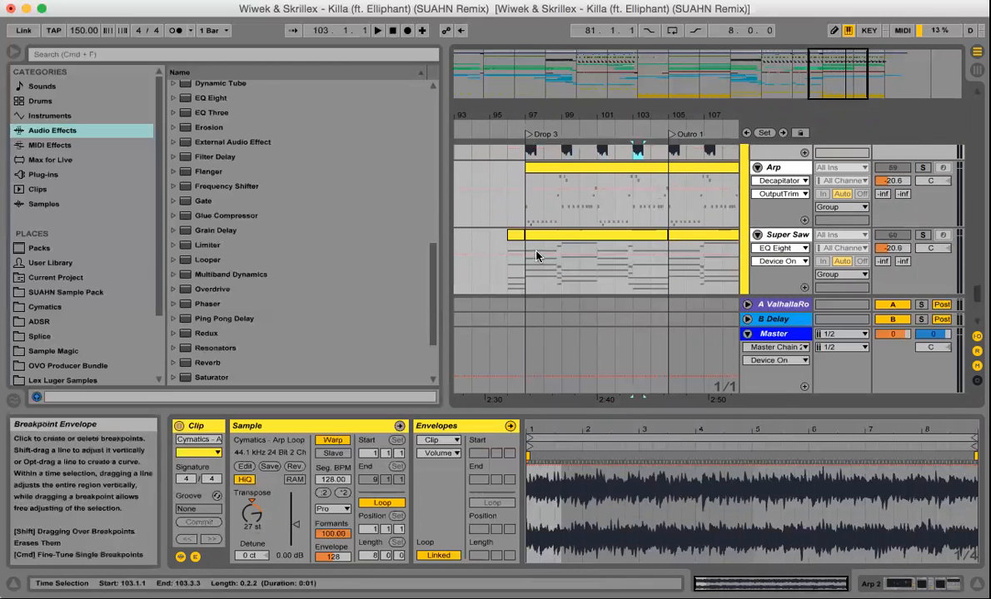
{"action": "scroll", "coordinate": [498, 233], "scroll_direction": "up", "scroll_amount": 3}
{"action": "left_click", "coordinate": [923, 179]}
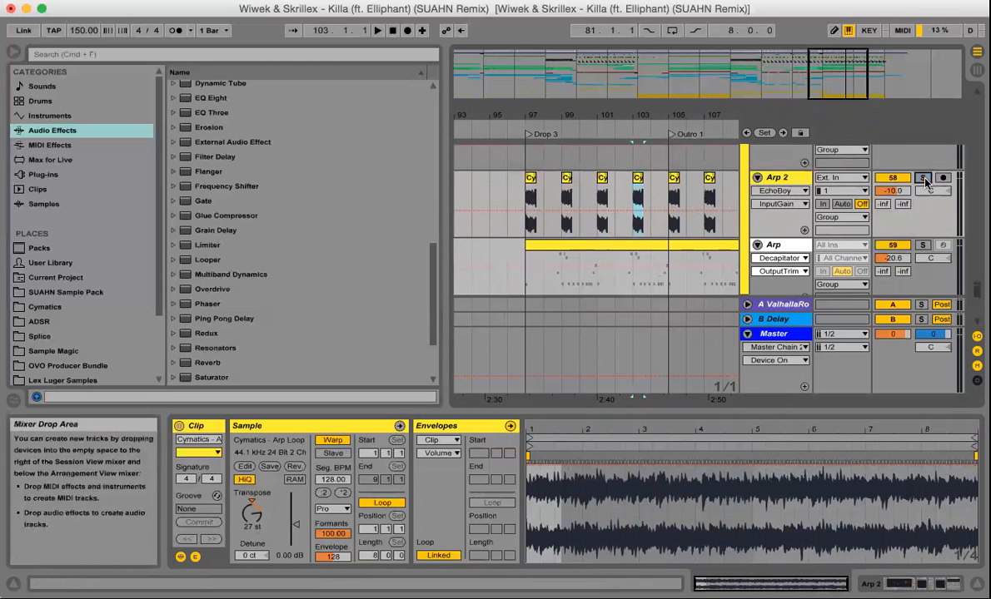
{"action": "left_click", "coordinate": [629, 195]}
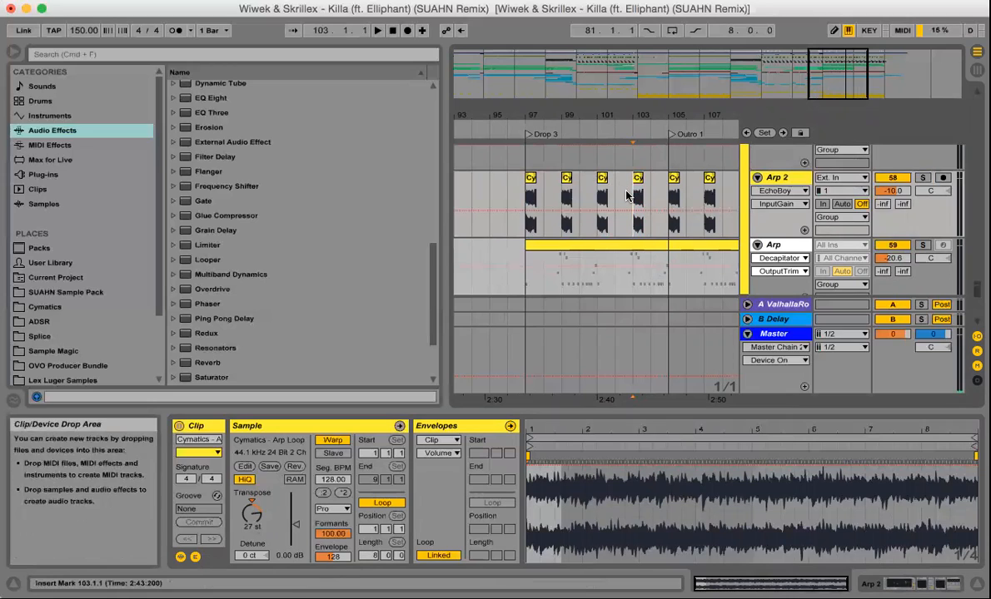
{"action": "left_click", "coordinate": [923, 179]}
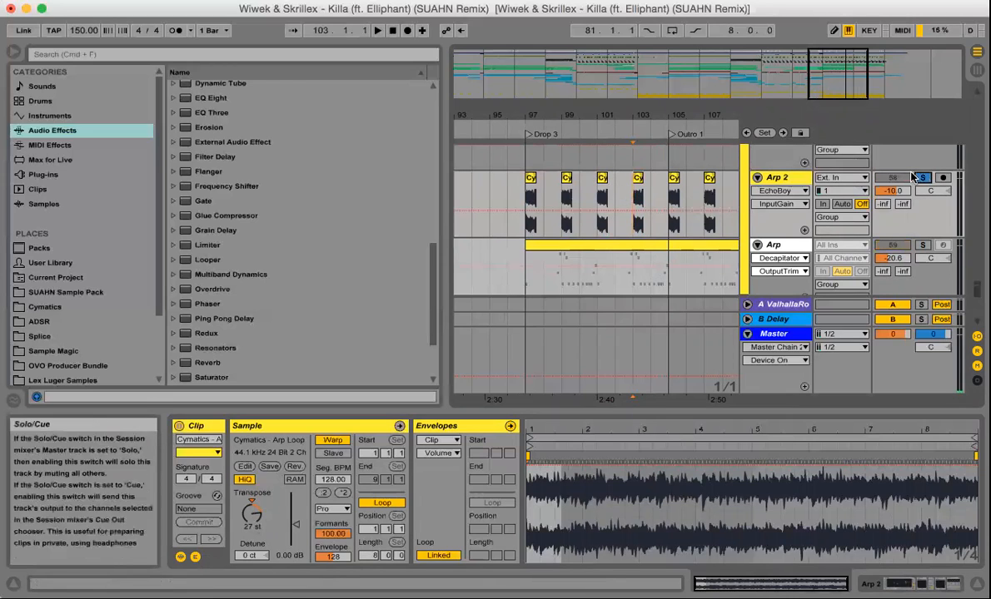
- Return to bar 1, turn off the Arp 2 solo and play the start of the Intro briefly
{"action": "left_click", "coordinate": [524, 201]}
{"action": "left_click", "coordinate": [377, 30]}
{"action": "double_click", "coordinate": [392, 30]}
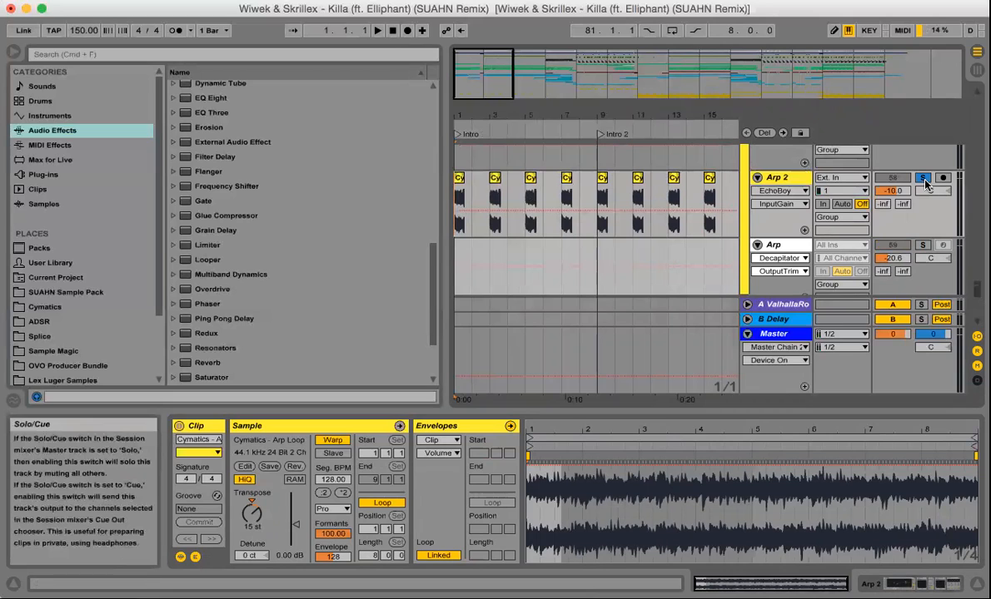
{"action": "left_click", "coordinate": [924, 180]}
{"action": "key", "text": "space"}
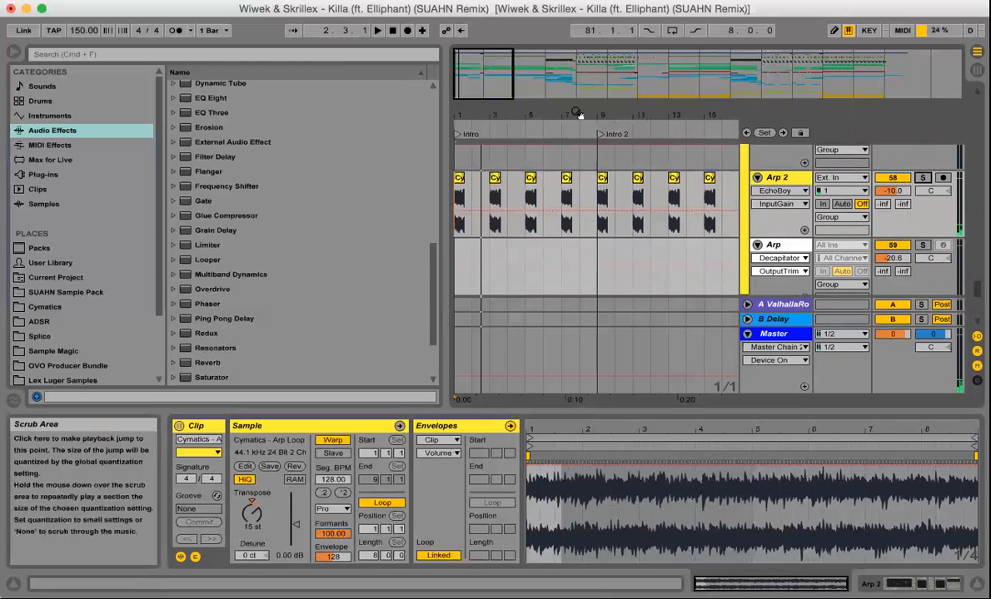
- Look through the Drop Group's bass, Slinky, arp and super saw tracks, and display the device on the ValhallaRoom return track
{"action": "left_click_drag", "start_coordinate": [537, 116], "coordinate": [500, 114]}
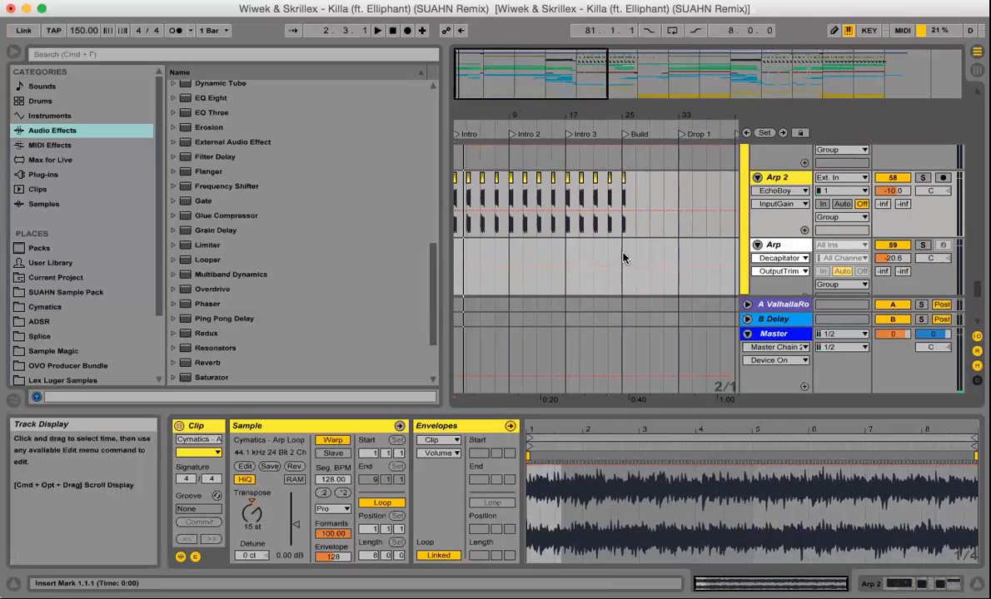
{"action": "scroll", "coordinate": [624, 258], "scroll_direction": "up", "scroll_amount": 5}
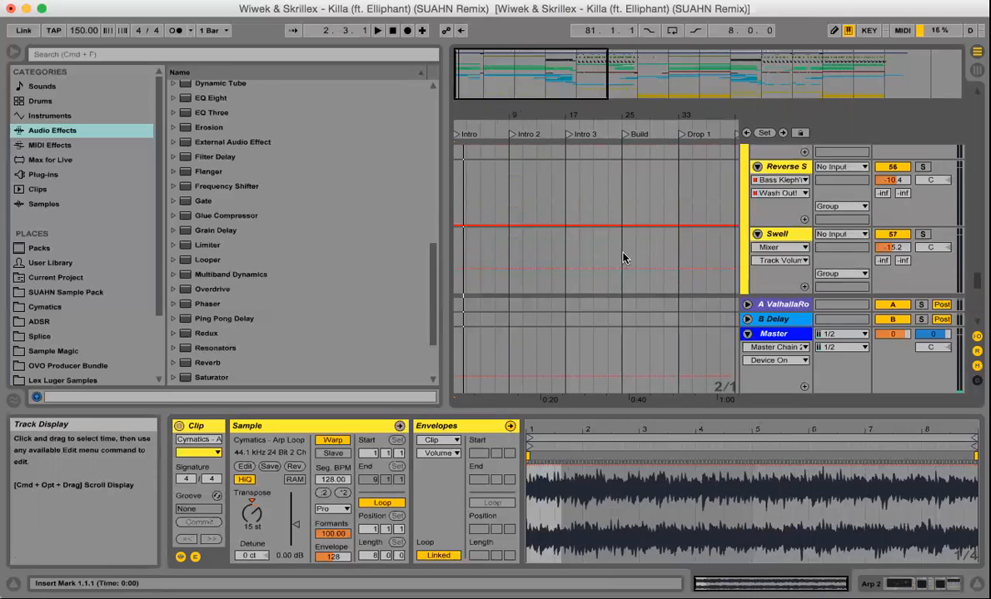
{"action": "scroll", "coordinate": [624, 258], "scroll_direction": "up", "scroll_amount": 1}
{"action": "scroll", "coordinate": [623, 246], "scroll_direction": "down", "scroll_amount": 6}
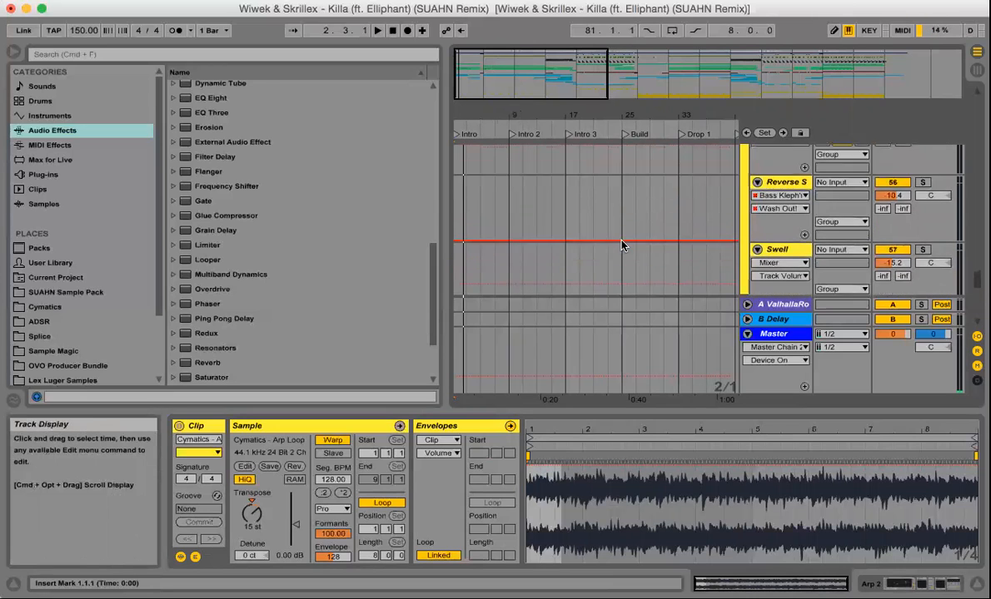
{"action": "scroll", "coordinate": [622, 245], "scroll_direction": "down", "scroll_amount": 3}
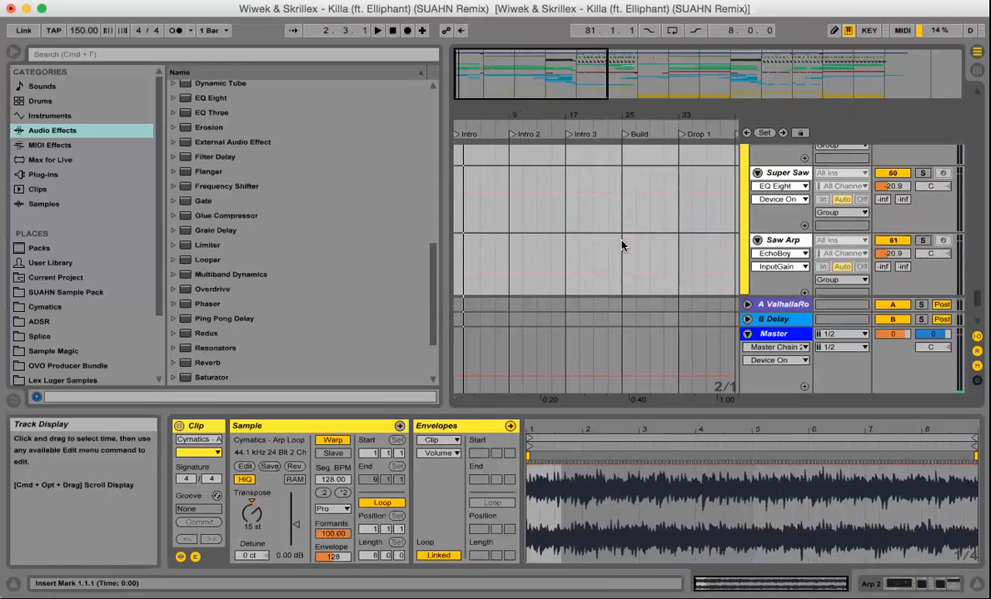
{"action": "left_click", "coordinate": [785, 308]}
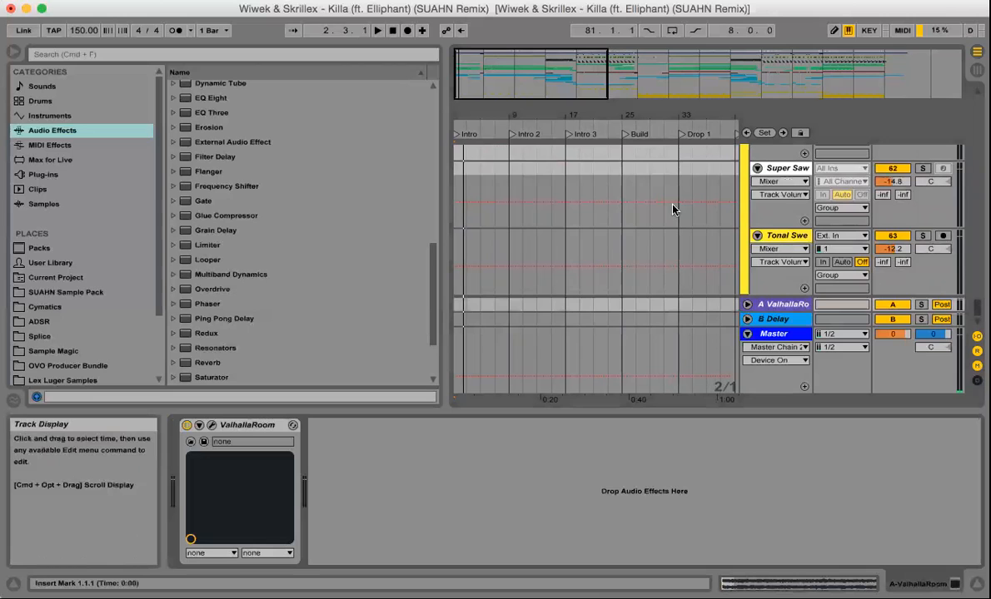
{"action": "scroll", "coordinate": [706, 218], "scroll_direction": "up", "scroll_amount": 2}
{"action": "scroll", "coordinate": [706, 218], "scroll_direction": "down", "scroll_amount": 2}
{"action": "scroll", "coordinate": [706, 218], "scroll_direction": "up", "scroll_amount": 8}
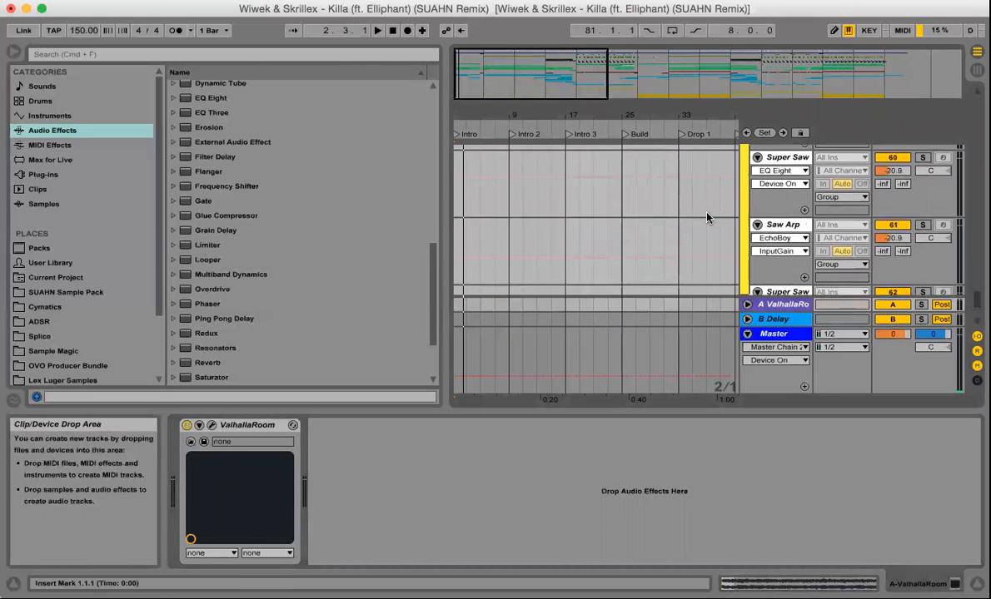
{"action": "scroll", "coordinate": [706, 218], "scroll_direction": "up", "scroll_amount": 8}
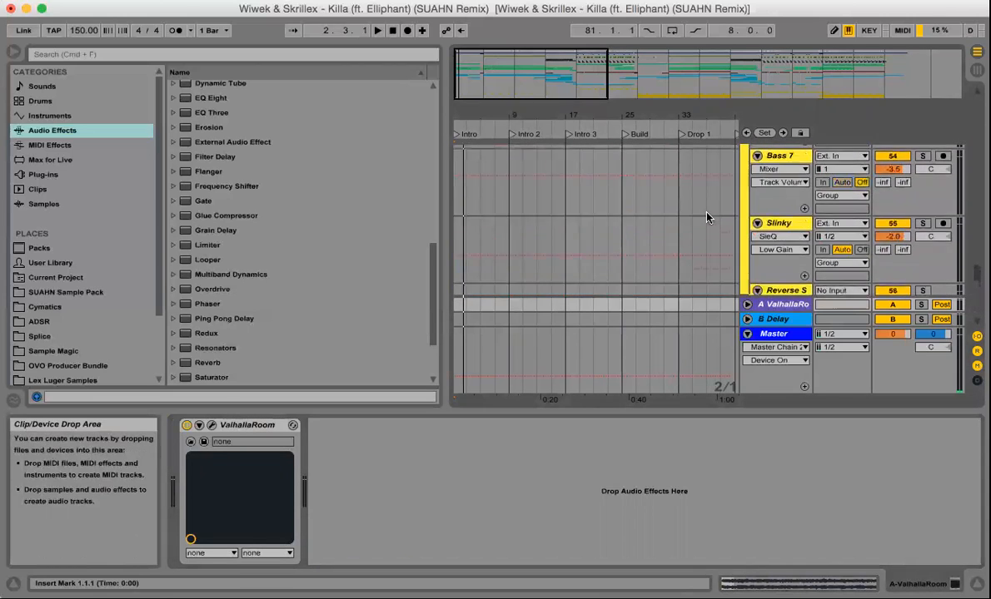
{"action": "scroll", "coordinate": [705, 218], "scroll_direction": "up", "scroll_amount": 8}
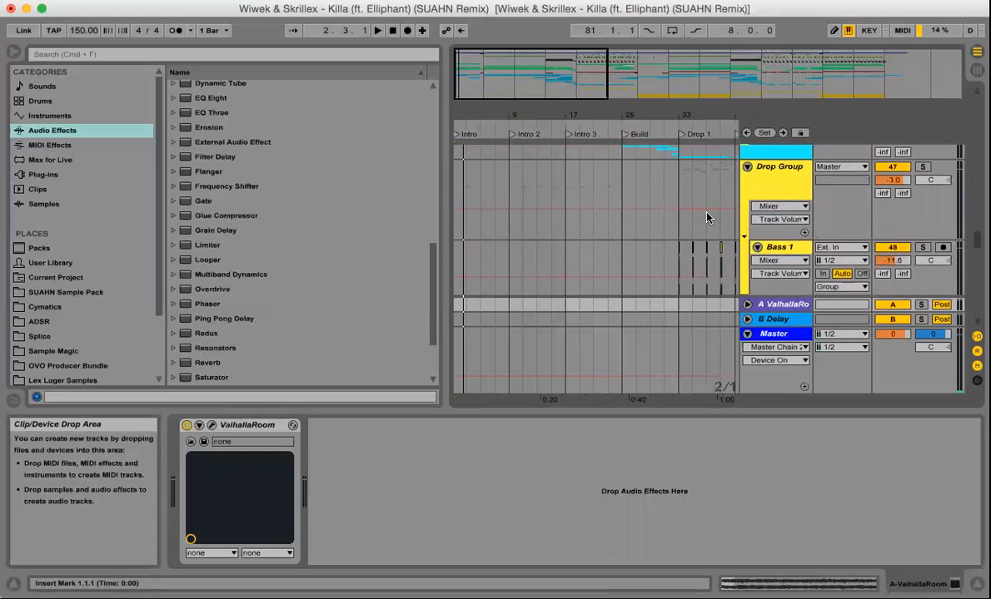
- Examine the FX group's downlift, violin rise, white noise and riser tracks across the intro and Build sections
{"action": "left_click", "coordinate": [749, 235]}
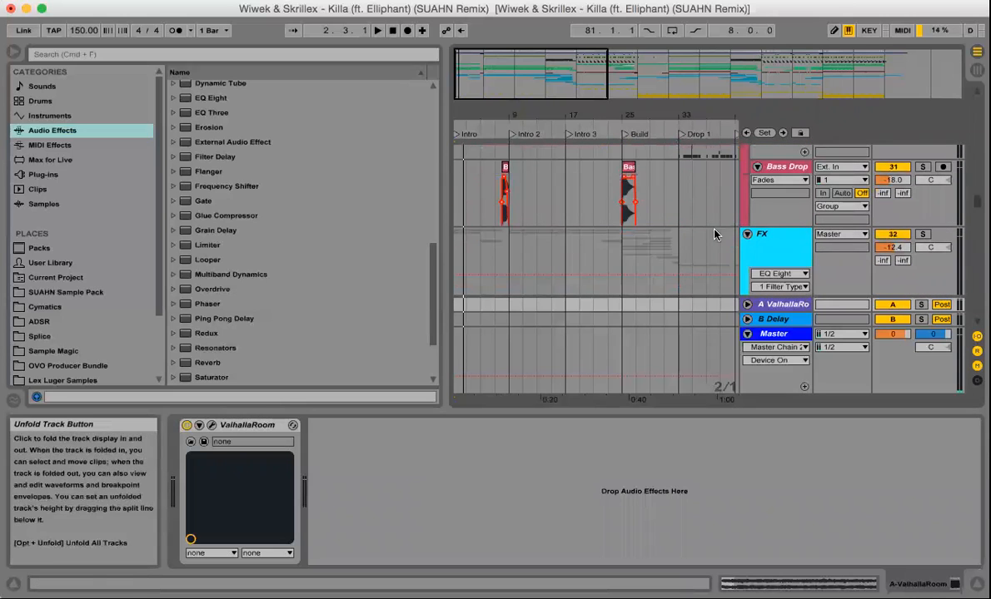
{"action": "scroll", "coordinate": [699, 241], "scroll_direction": "down", "scroll_amount": 10}
{"action": "scroll", "coordinate": [699, 241], "scroll_direction": "down", "scroll_amount": 5}
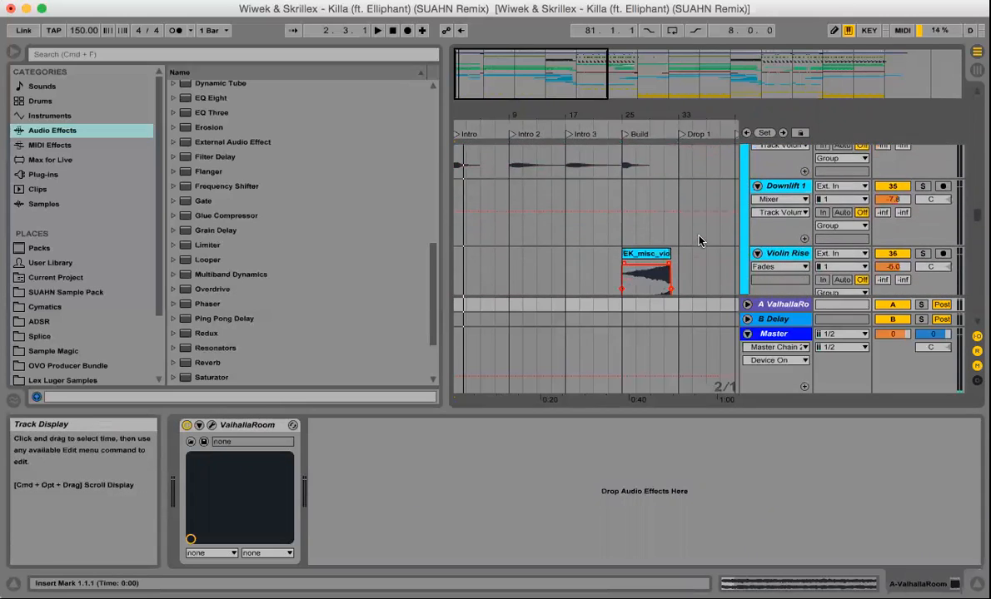
{"action": "scroll", "coordinate": [699, 240], "scroll_direction": "up", "scroll_amount": 4}
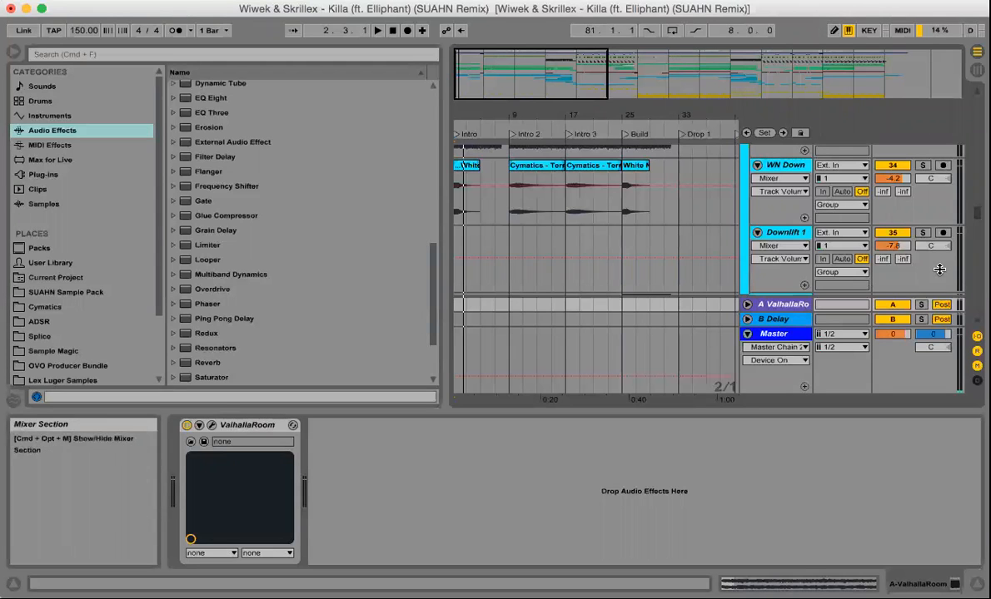
{"action": "scroll", "coordinate": [939, 269], "scroll_direction": "down", "scroll_amount": 5}
{"action": "scroll", "coordinate": [939, 269], "scroll_direction": "down", "scroll_amount": 3}
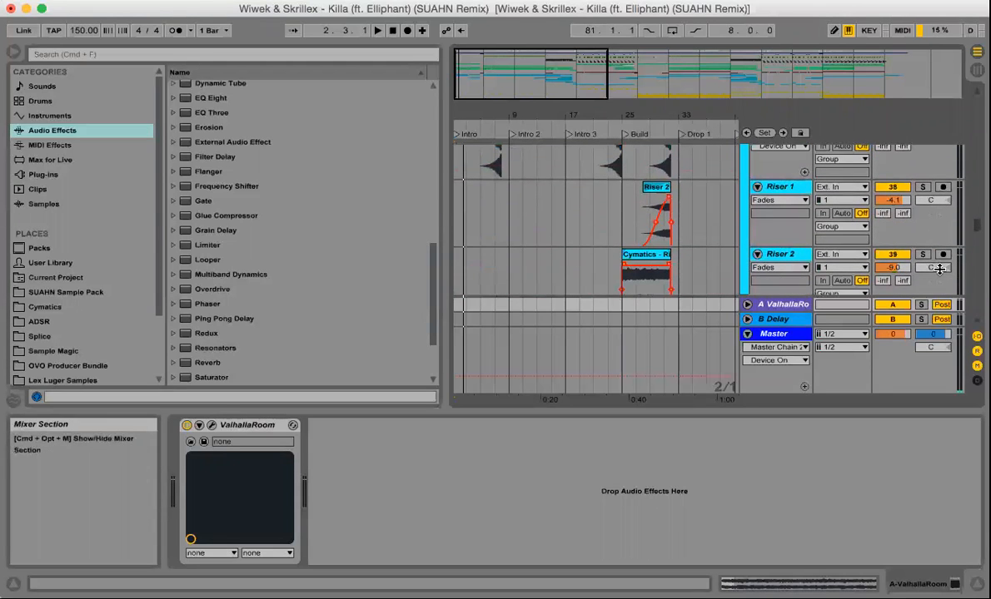
{"action": "scroll", "coordinate": [939, 269], "scroll_direction": "up", "scroll_amount": 4}
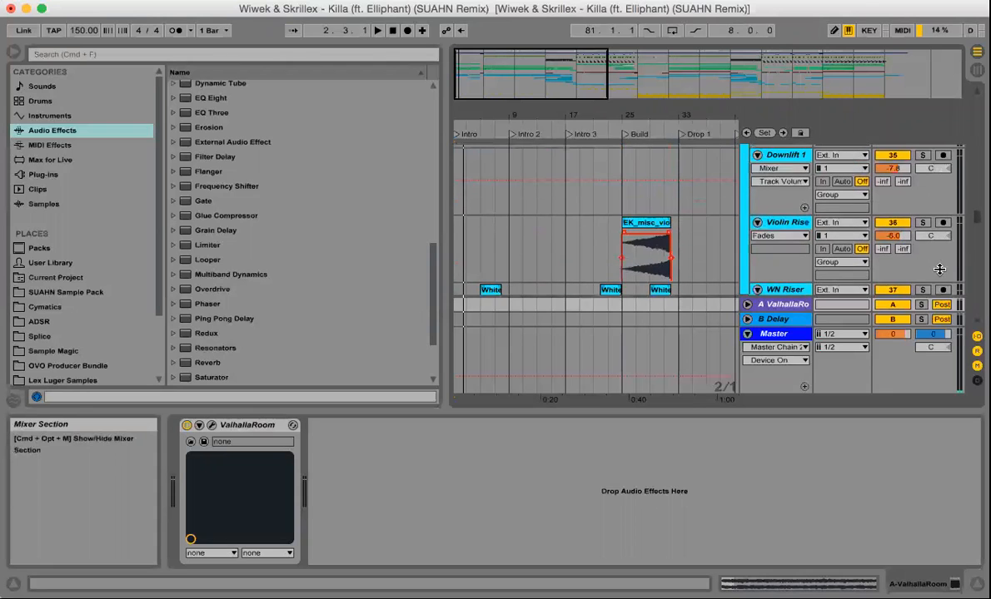
- Find the HH Loop 2 track, solo it and play it from bar 9 at the start of Intro 2
{"action": "scroll", "coordinate": [938, 269], "scroll_direction": "up", "scroll_amount": 10}
{"action": "scroll", "coordinate": [939, 268], "scroll_direction": "up", "scroll_amount": 10}
{"action": "scroll", "coordinate": [939, 269], "scroll_direction": "down", "scroll_amount": 4}
{"action": "scroll", "coordinate": [905, 267], "scroll_direction": "down", "scroll_amount": 10}
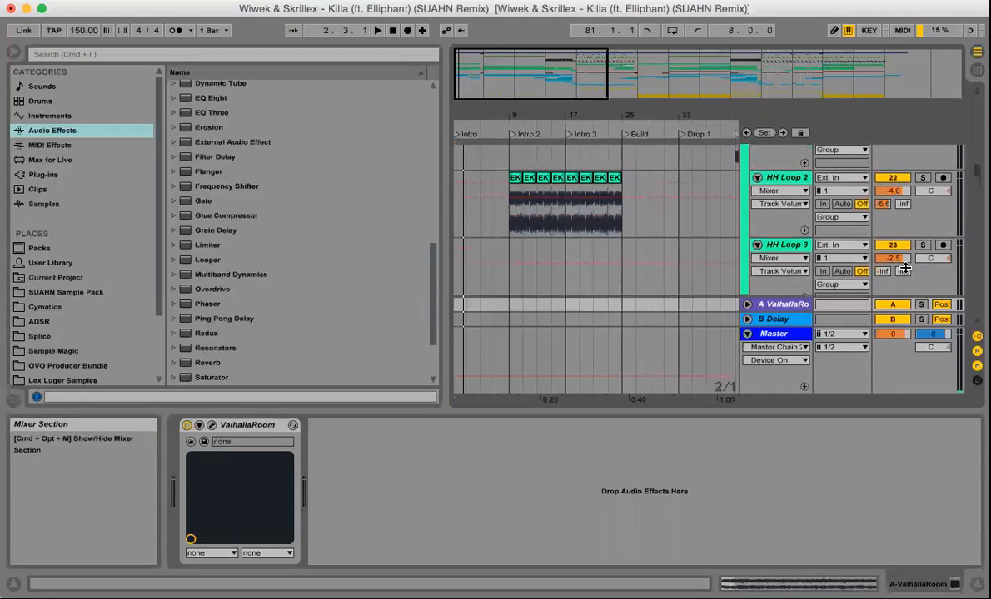
{"action": "scroll", "coordinate": [905, 267], "scroll_direction": "up", "scroll_amount": 1}
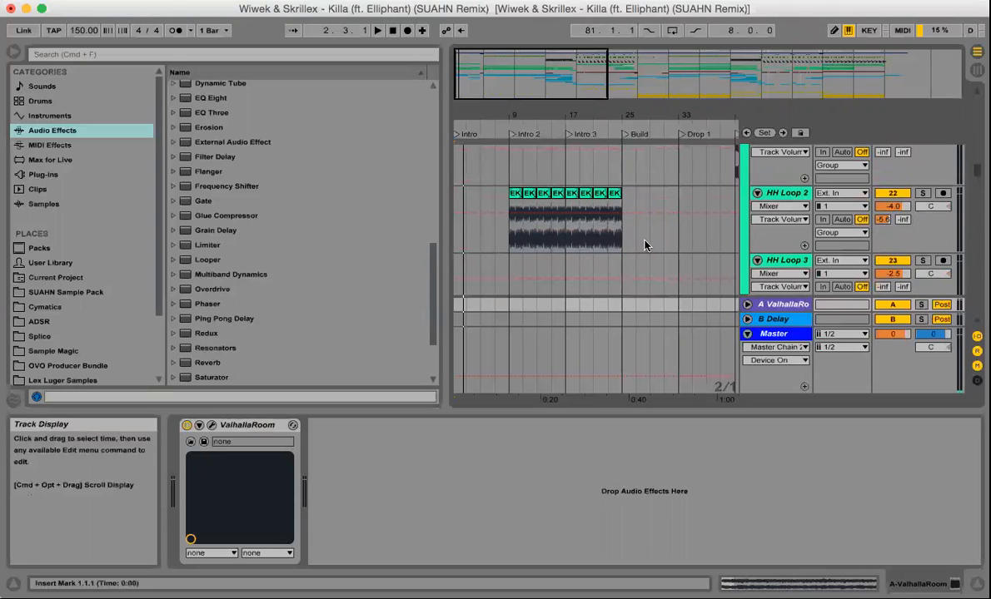
{"action": "left_click", "coordinate": [511, 240]}
{"action": "left_click", "coordinate": [922, 193]}
{"action": "key", "text": "space"}
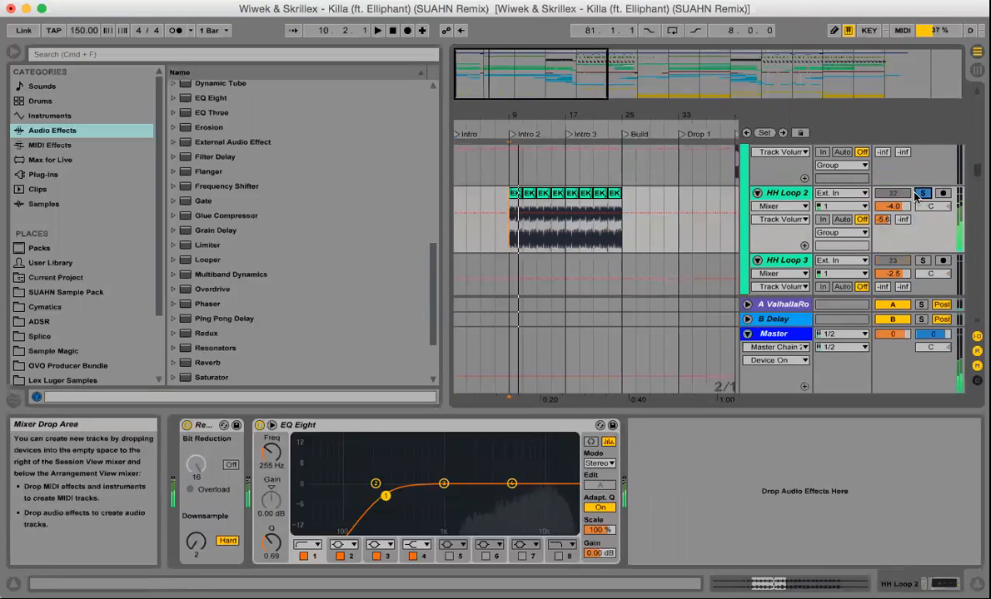
- Solo the Perc Loop track, play it from bar 4, then stop playback and release the solo
{"action": "scroll", "coordinate": [920, 196], "scroll_direction": "up", "scroll_amount": 10}
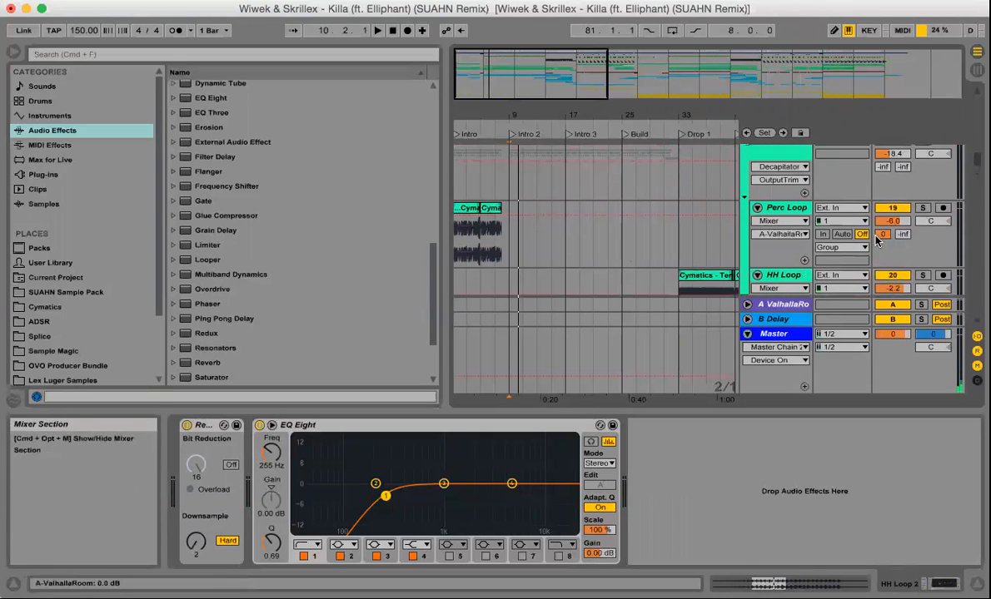
{"action": "left_click", "coordinate": [457, 255]}
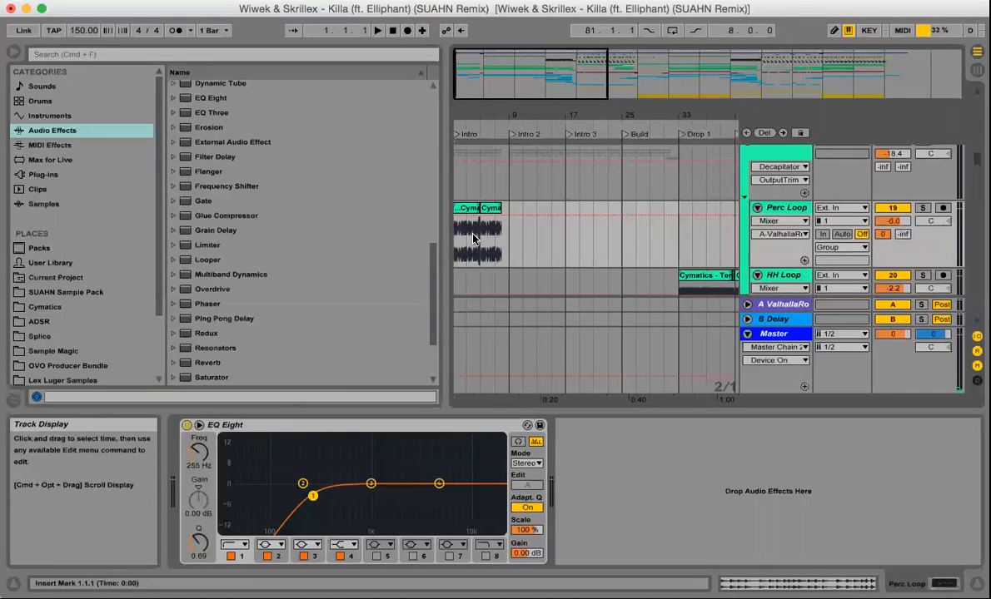
{"action": "left_click_drag", "start_coordinate": [468, 114], "coordinate": [468, 121]}
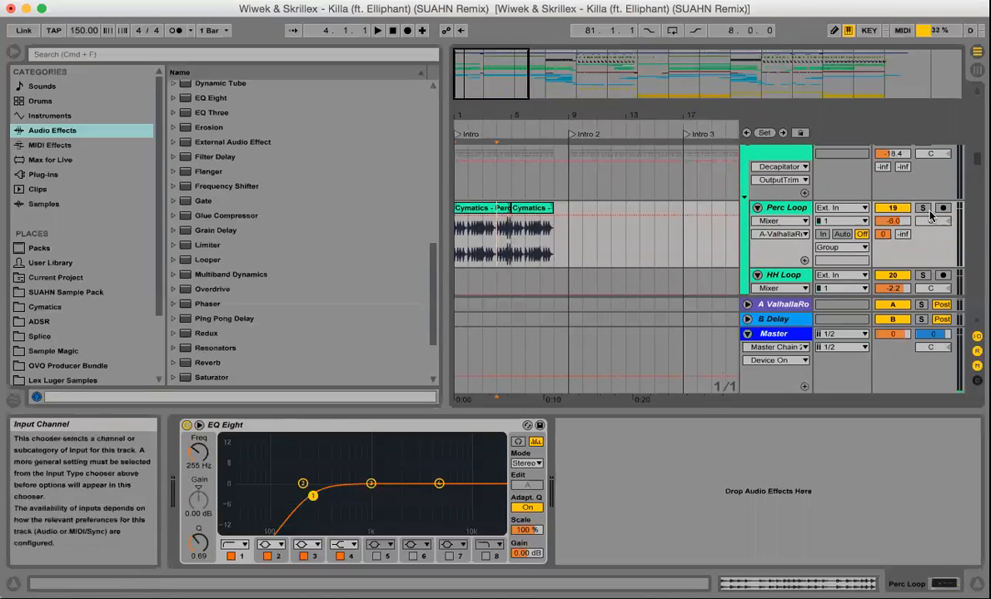
{"action": "left_click", "coordinate": [923, 208]}
{"action": "key", "text": "space"}
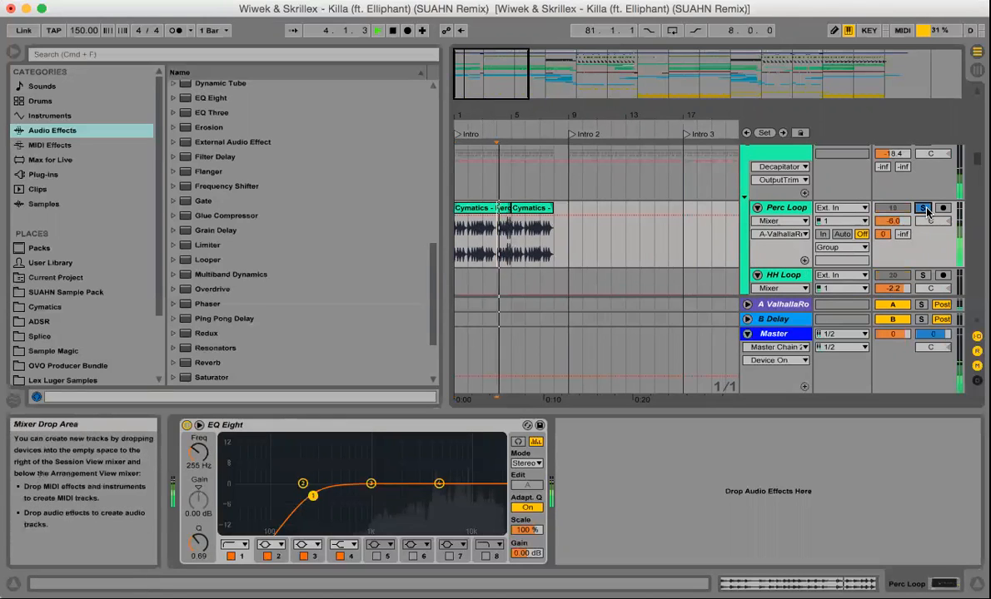
{"action": "left_click", "coordinate": [924, 208]}
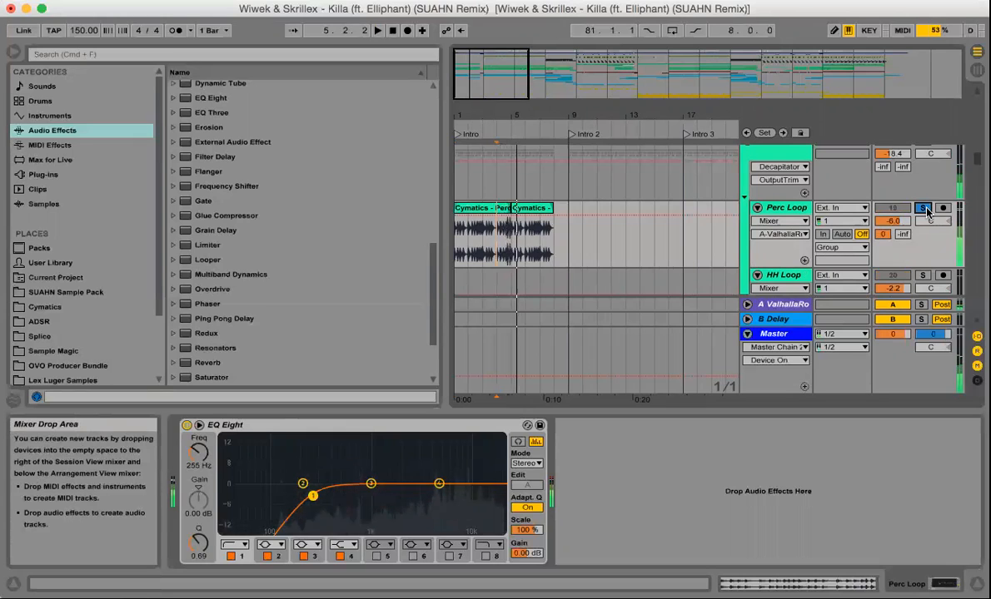
{"action": "key", "text": "space"}
- Look through the kick and snare tracks, and display the Decapitator device on the Drums group
{"action": "left_click_drag", "start_coordinate": [617, 116], "coordinate": [616, 91]}
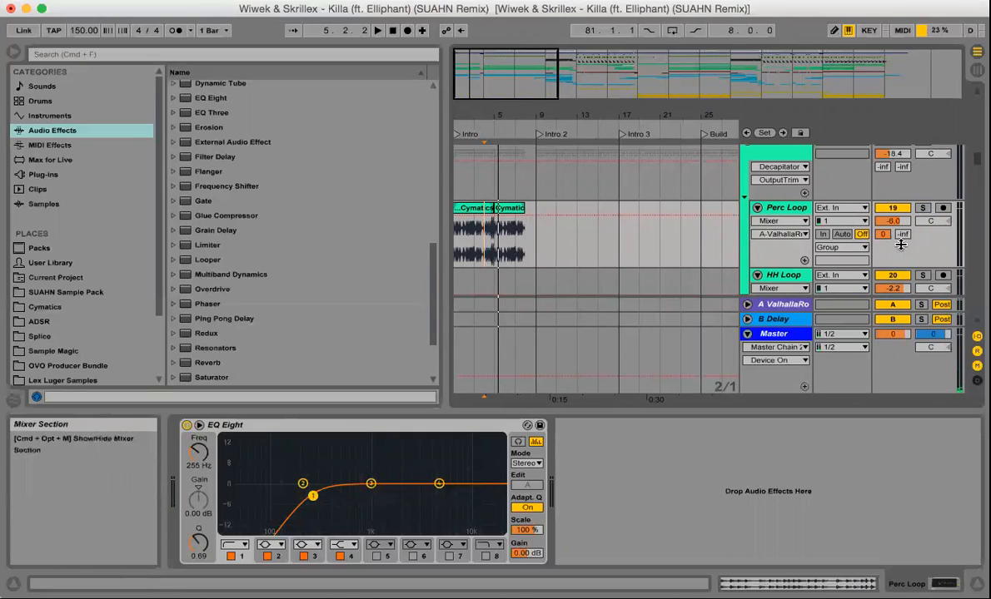
{"action": "scroll", "coordinate": [938, 246], "scroll_direction": "up", "scroll_amount": 10}
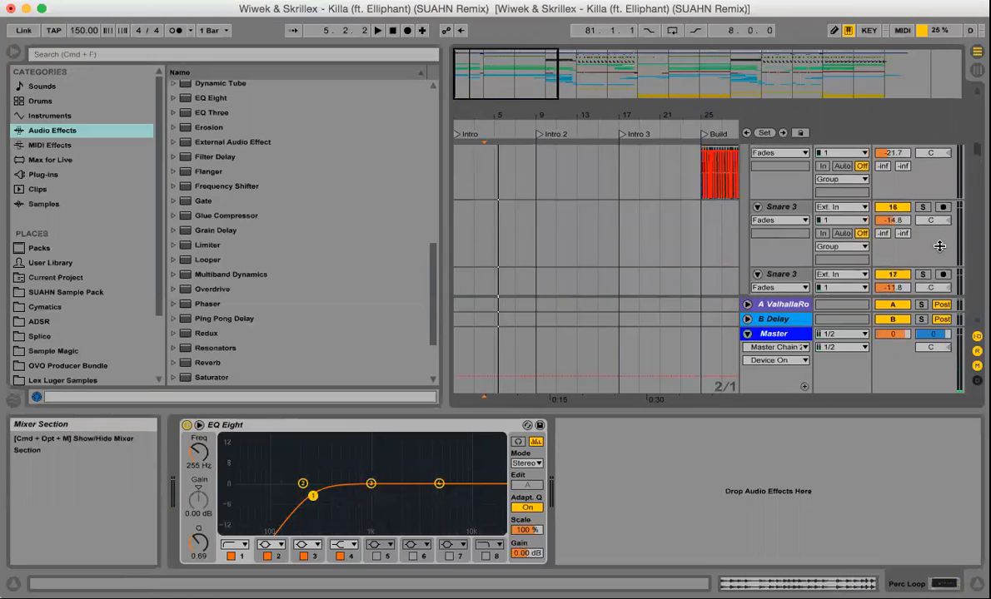
{"action": "scroll", "coordinate": [939, 246], "scroll_direction": "up", "scroll_amount": 10}
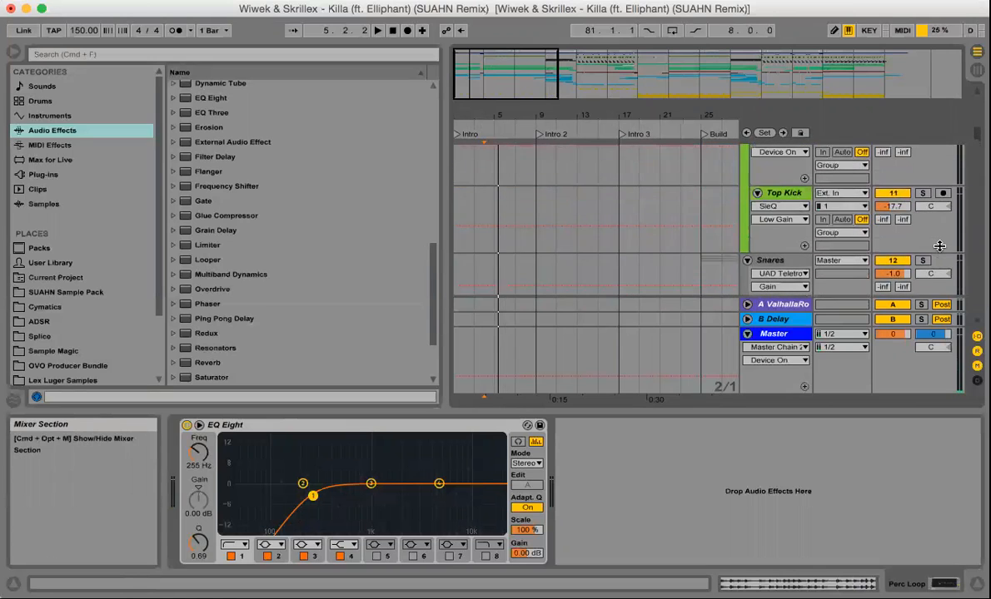
{"action": "scroll", "coordinate": [939, 247], "scroll_direction": "down", "scroll_amount": 10}
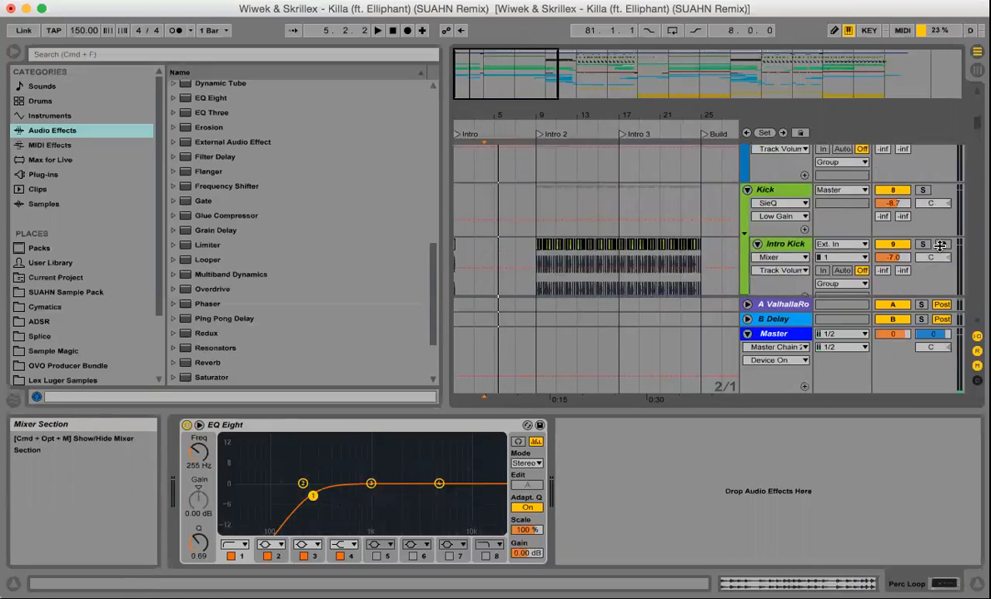
{"action": "scroll", "coordinate": [939, 246], "scroll_direction": "down", "scroll_amount": 2}
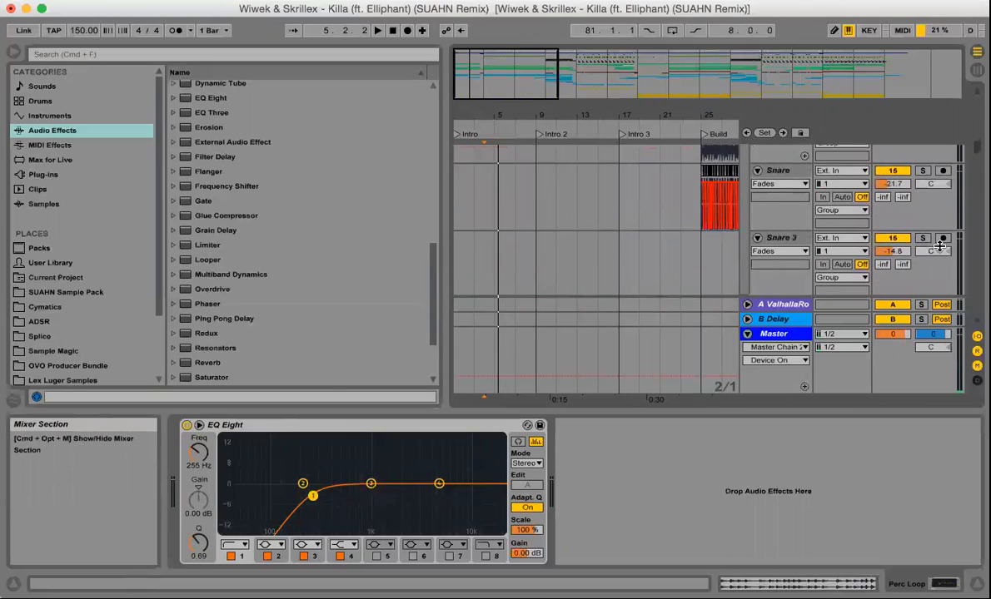
{"action": "scroll", "coordinate": [939, 246], "scroll_direction": "down", "scroll_amount": 5}
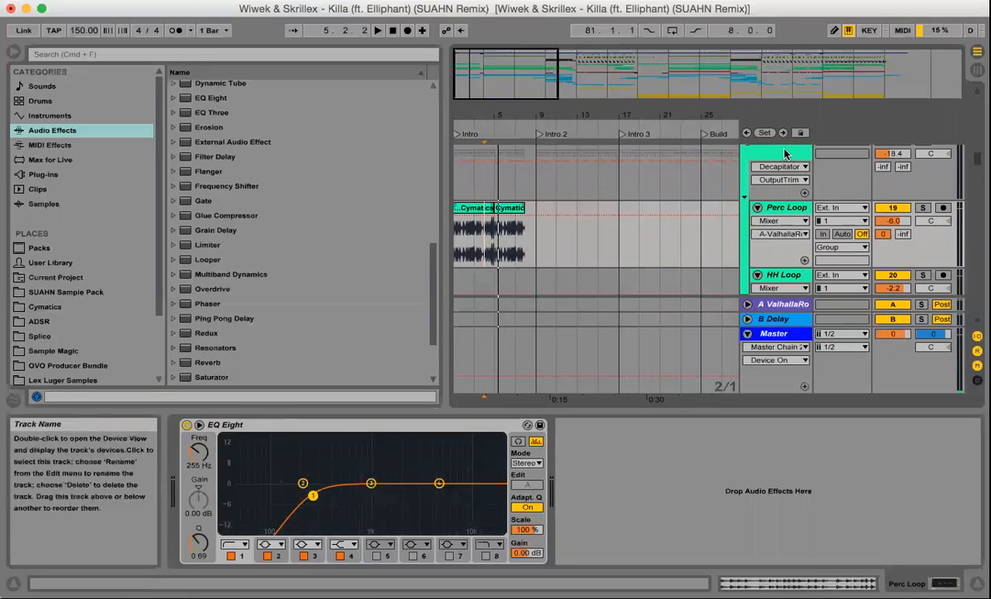
{"action": "left_click", "coordinate": [784, 193]}
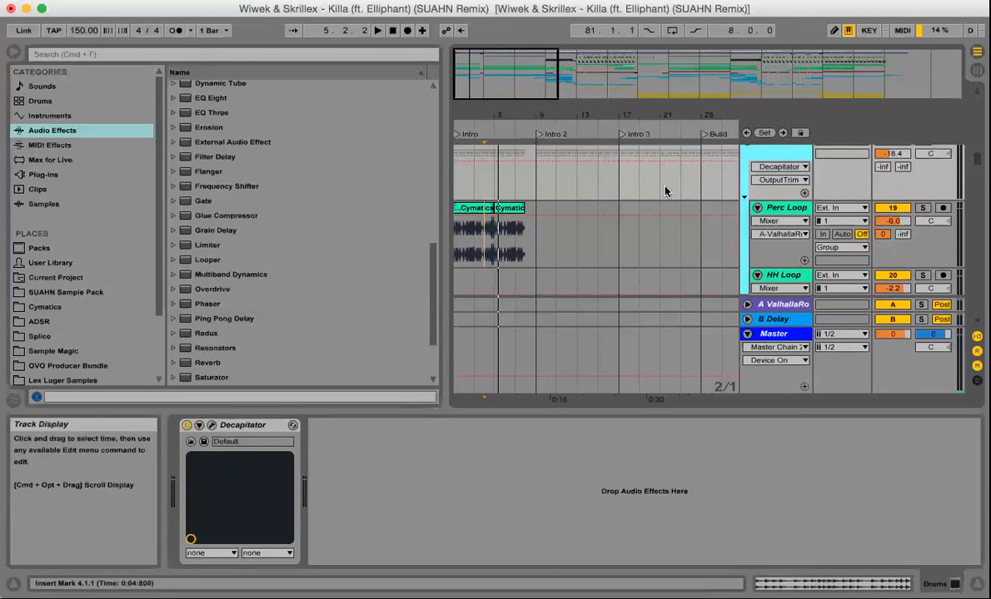
- Display the Snares group's device, then open its UAD Teletronix LA-2A plug-in window to view the settings and close it
{"action": "scroll", "coordinate": [665, 191], "scroll_direction": "up", "scroll_amount": 10}
{"action": "scroll", "coordinate": [664, 191], "scroll_direction": "up", "scroll_amount": 4}
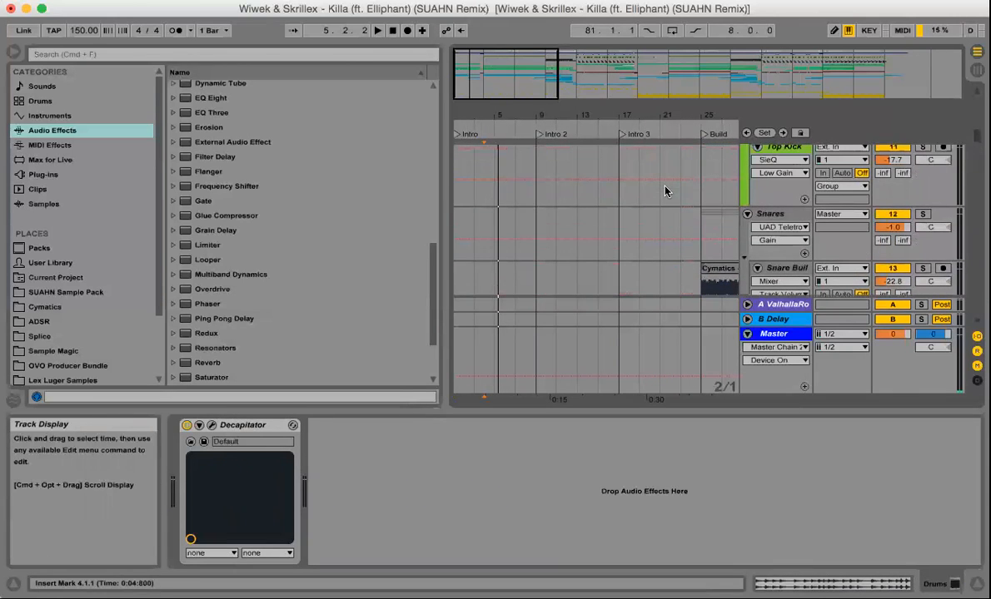
{"action": "left_click", "coordinate": [770, 214]}
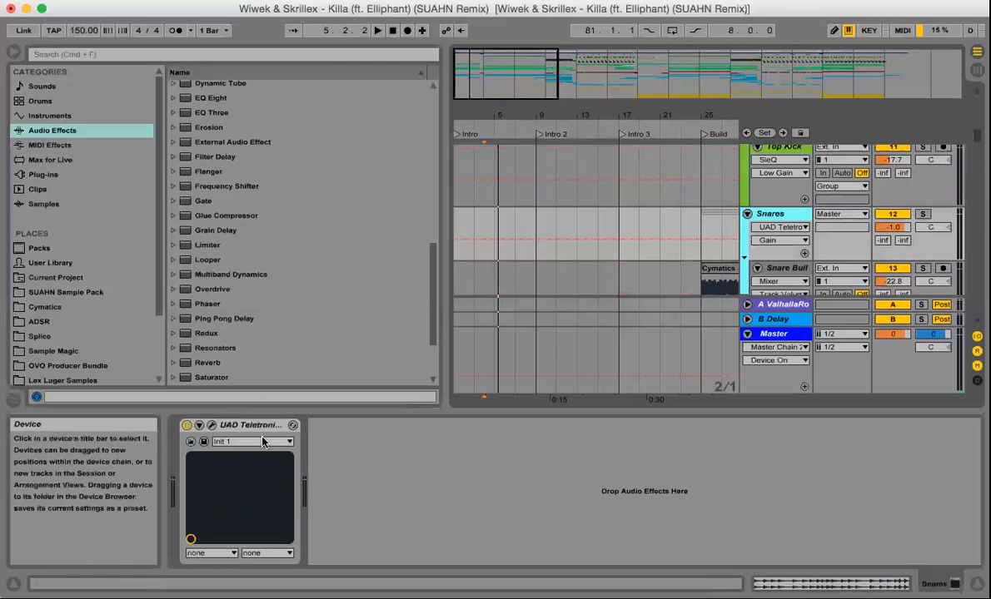
{"action": "left_click", "coordinate": [212, 427]}
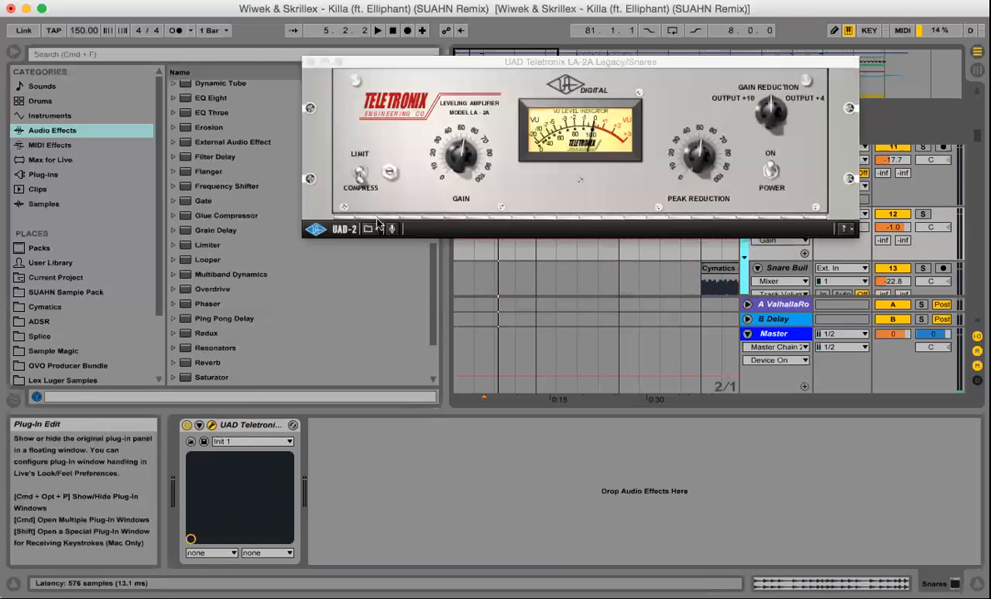
{"action": "left_click", "coordinate": [310, 63]}
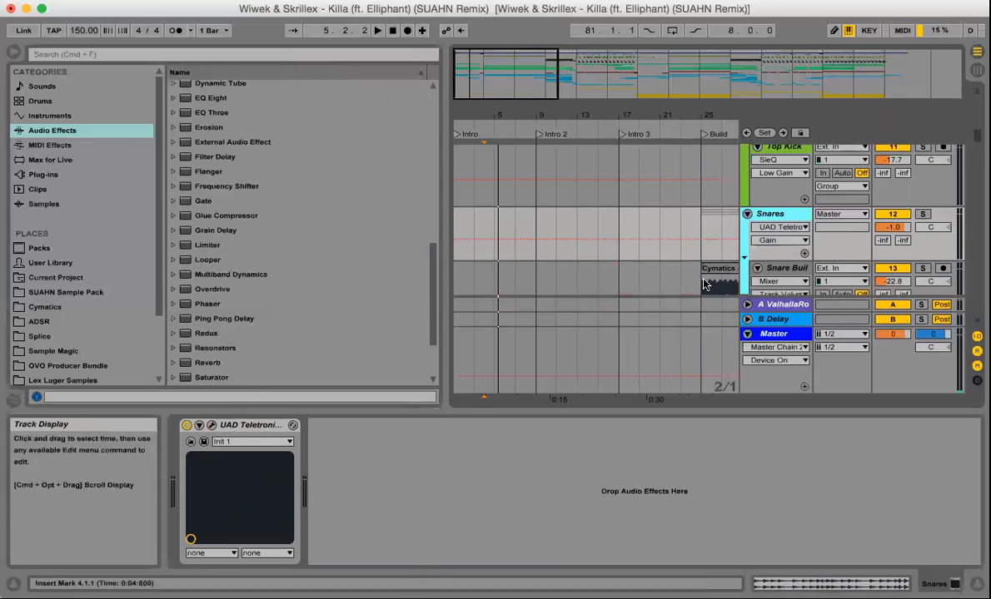
{"action": "scroll", "coordinate": [703, 280], "scroll_direction": "up", "scroll_amount": 10}
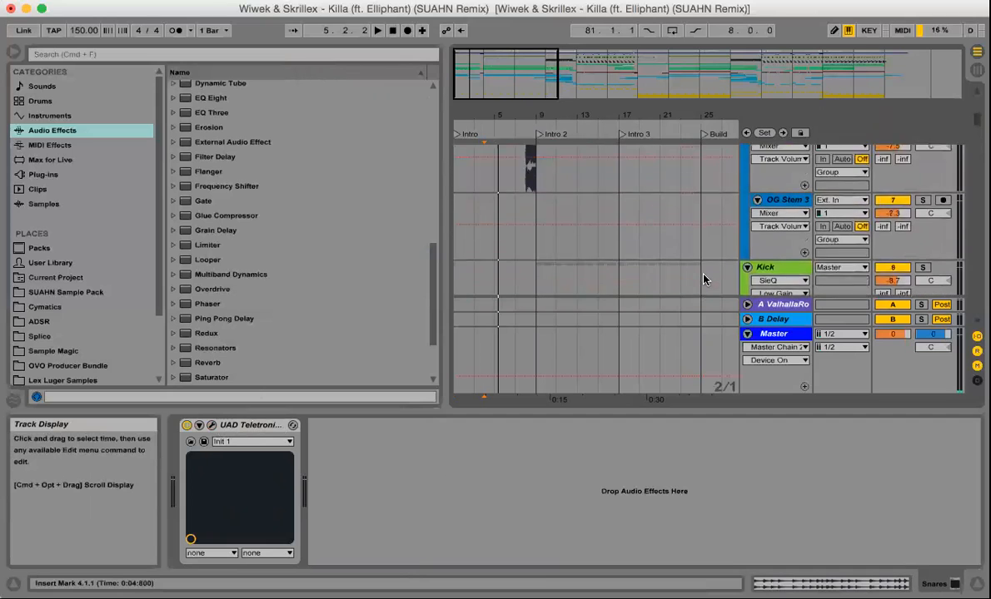
- Look through the arrangement's tracks from the SC Snare track down to the Drop Group, covering the build and both drops
{"action": "scroll", "coordinate": [704, 280], "scroll_direction": "up", "scroll_amount": 8}
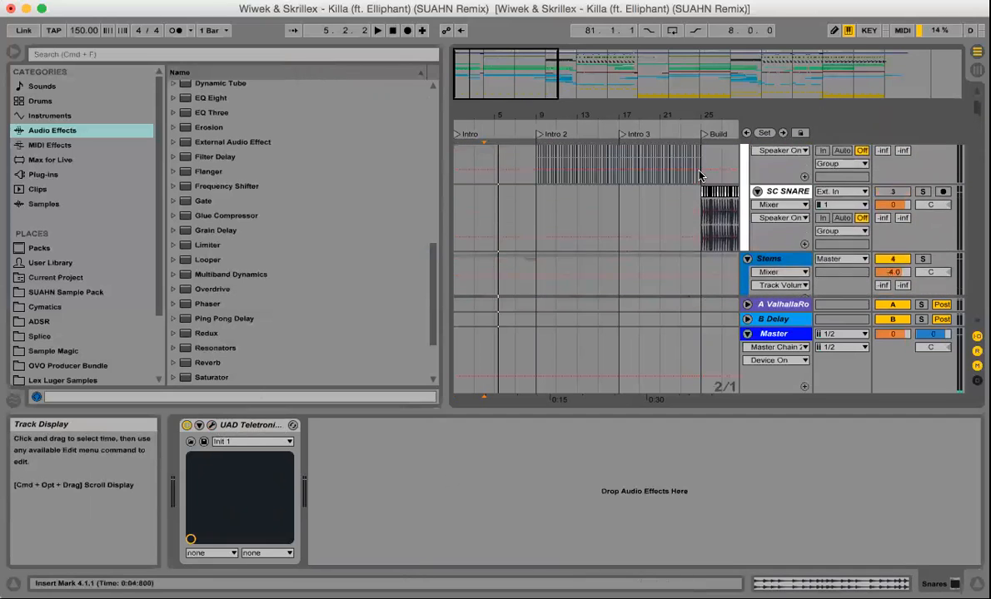
{"action": "scroll", "coordinate": [699, 175], "scroll_direction": "down", "scroll_amount": 12}
{"action": "scroll", "coordinate": [700, 175], "scroll_direction": "right", "scroll_amount": 2}
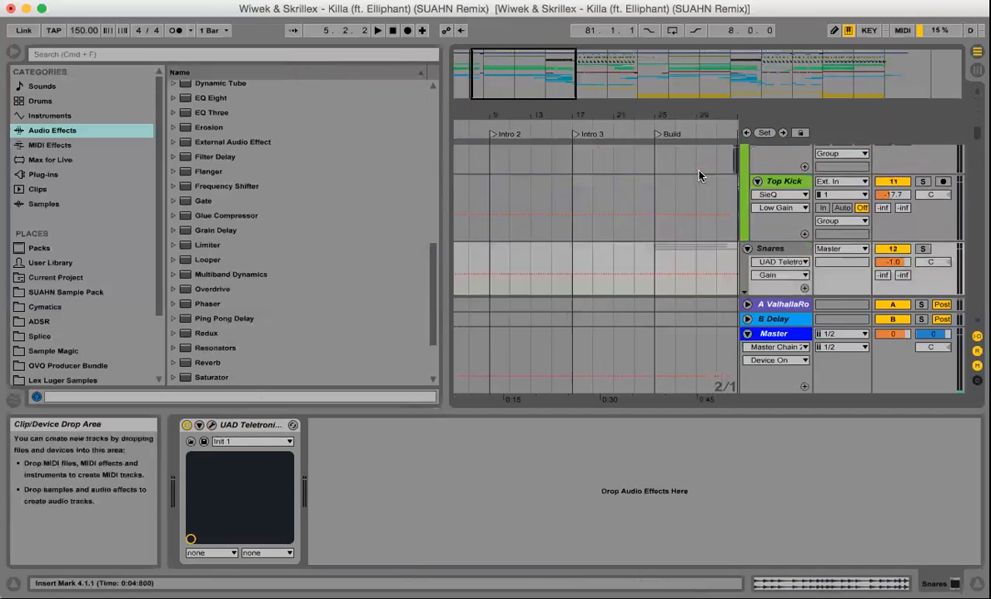
{"action": "scroll", "coordinate": [699, 175], "scroll_direction": "down", "scroll_amount": 14}
{"action": "scroll", "coordinate": [699, 175], "scroll_direction": "right", "scroll_amount": 2}
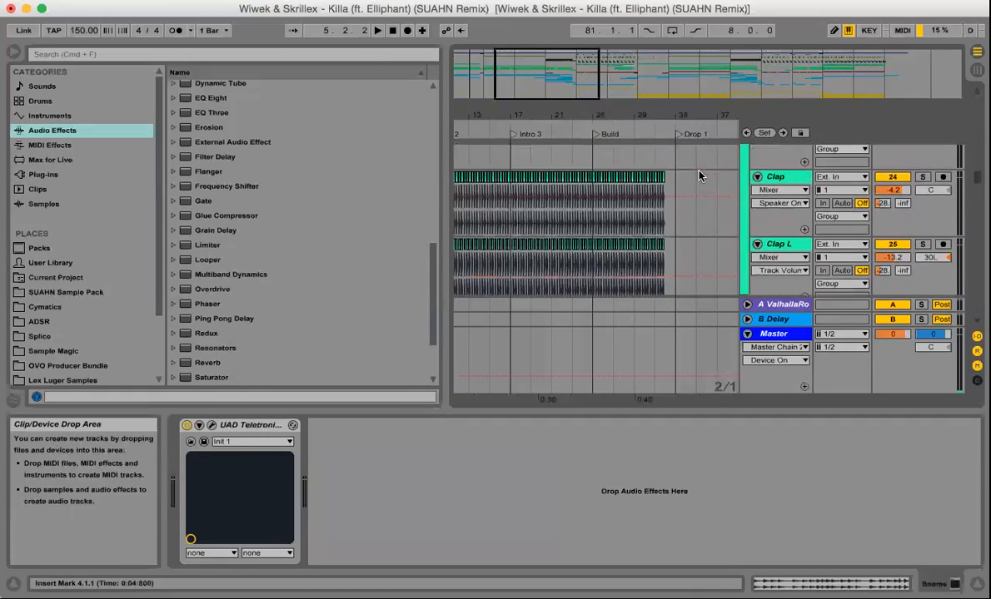
{"action": "scroll", "coordinate": [699, 175], "scroll_direction": "down", "scroll_amount": 7}
{"action": "scroll", "coordinate": [699, 174], "scroll_direction": "right", "scroll_amount": 2}
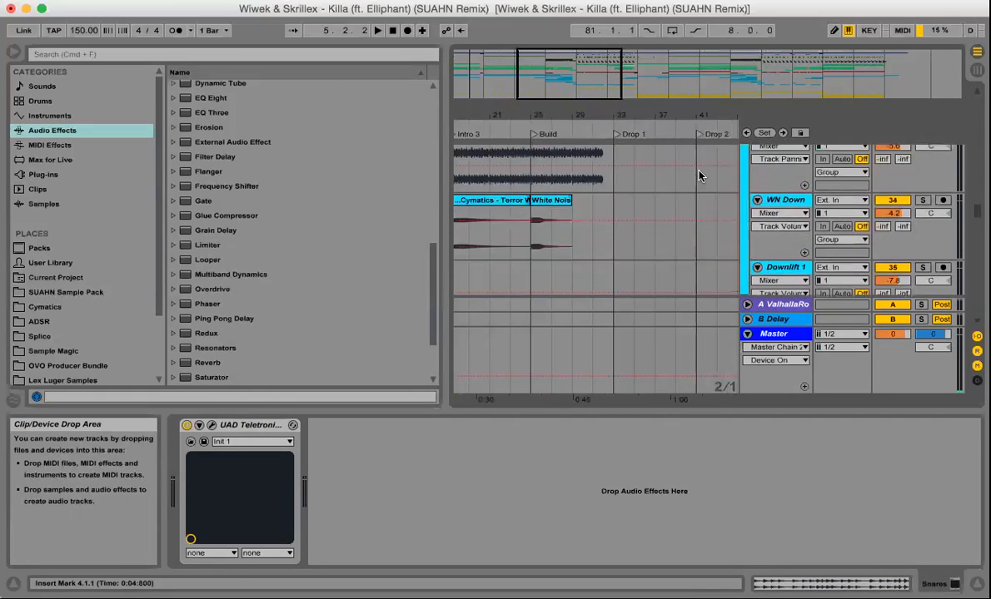
{"action": "scroll", "coordinate": [699, 175], "scroll_direction": "down", "scroll_amount": 5}
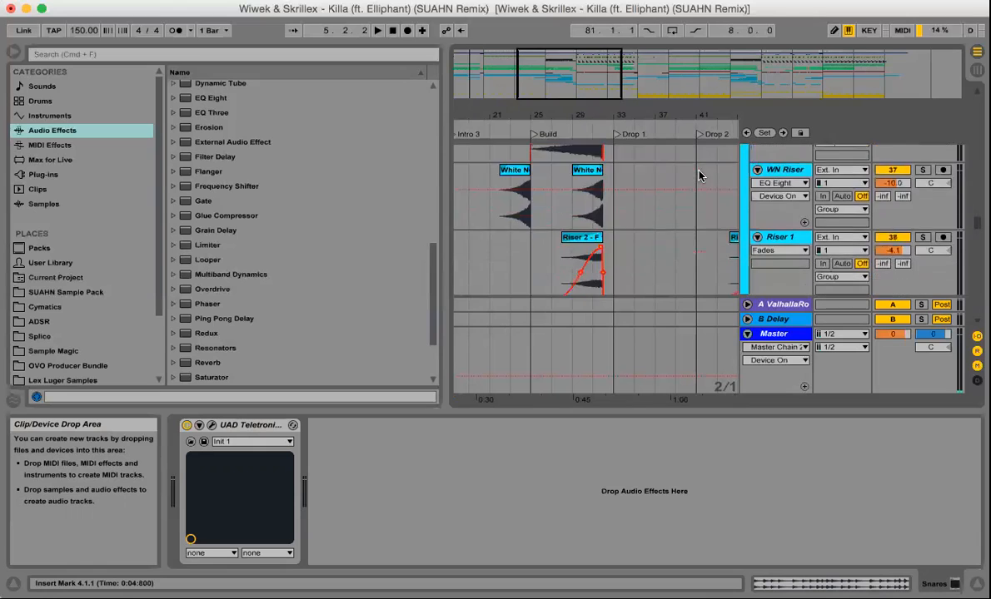
{"action": "scroll", "coordinate": [699, 175], "scroll_direction": "down", "scroll_amount": 5}
{"action": "scroll", "coordinate": [699, 175], "scroll_direction": "right", "scroll_amount": 1}
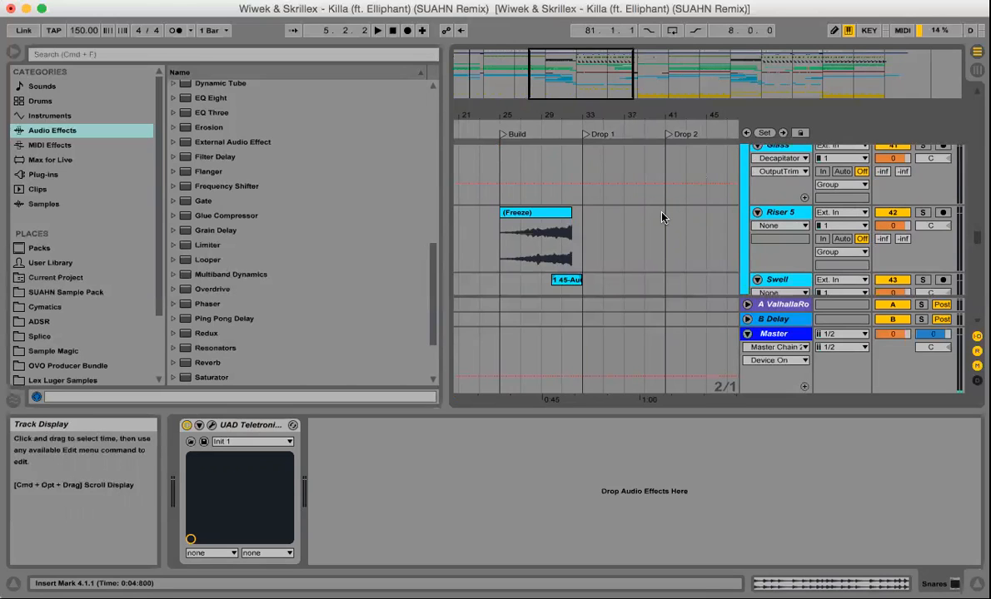
{"action": "scroll", "coordinate": [661, 218], "scroll_direction": "down", "scroll_amount": 5}
{"action": "scroll", "coordinate": [662, 218], "scroll_direction": "down", "scroll_amount": 5}
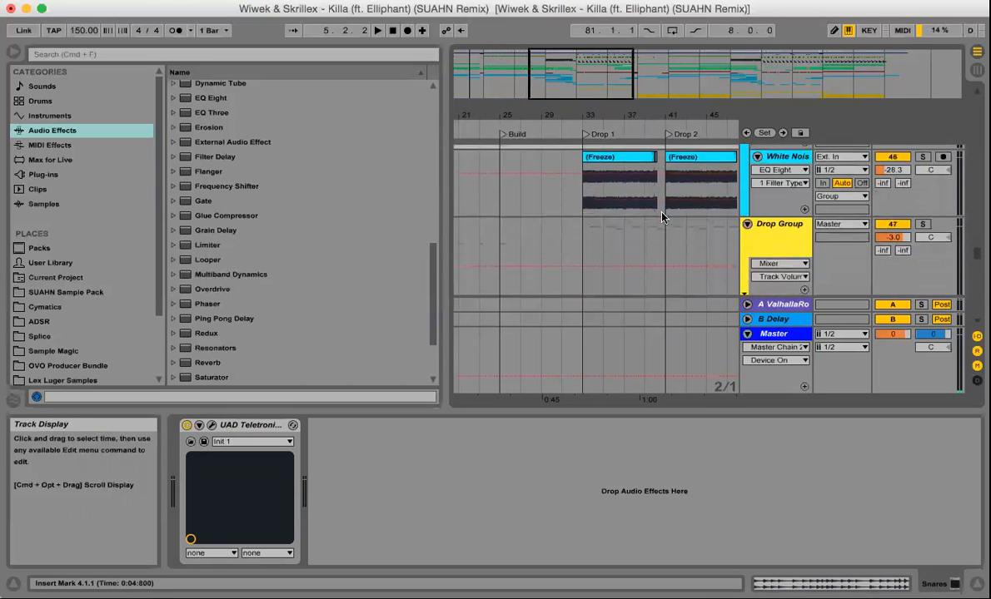
- Return to the Kick group and solo it with both drops in view
{"action": "scroll", "coordinate": [662, 218], "scroll_direction": "up", "scroll_amount": 15}
{"action": "scroll", "coordinate": [662, 218], "scroll_direction": "left", "scroll_amount": 1}
{"action": "scroll", "coordinate": [662, 218], "scroll_direction": "up", "scroll_amount": 15}
{"action": "scroll", "coordinate": [662, 218], "scroll_direction": "right", "scroll_amount": 1}
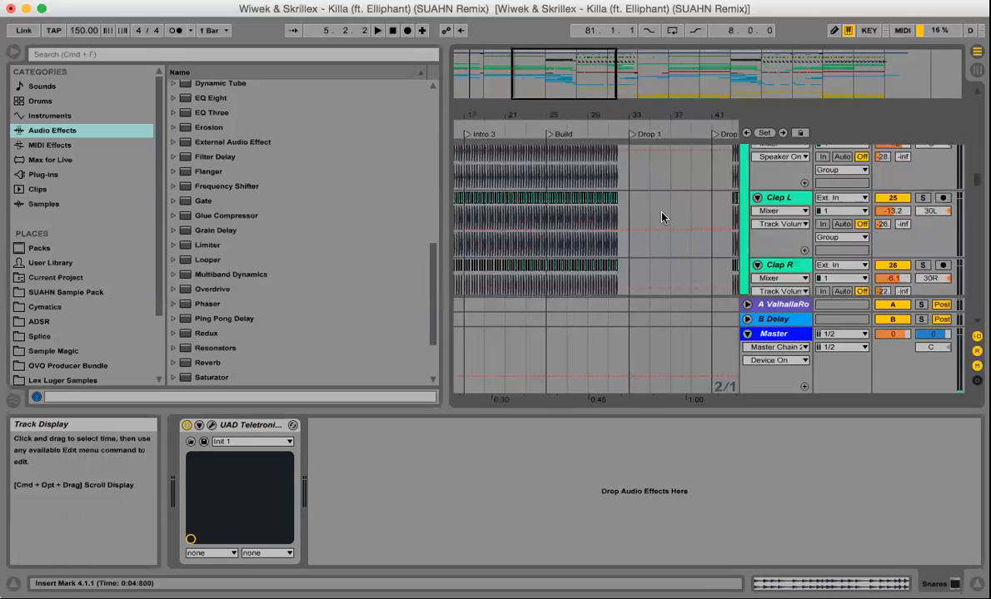
{"action": "scroll", "coordinate": [662, 218], "scroll_direction": "up", "scroll_amount": 5}
{"action": "scroll", "coordinate": [662, 218], "scroll_direction": "right", "scroll_amount": 1}
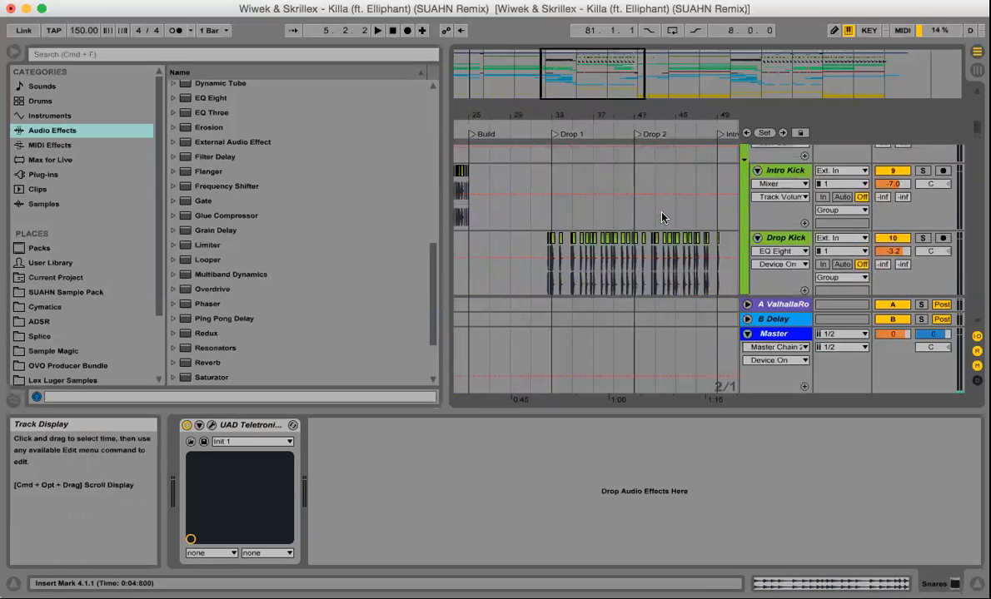
{"action": "scroll", "coordinate": [662, 218], "scroll_direction": "up", "scroll_amount": 5}
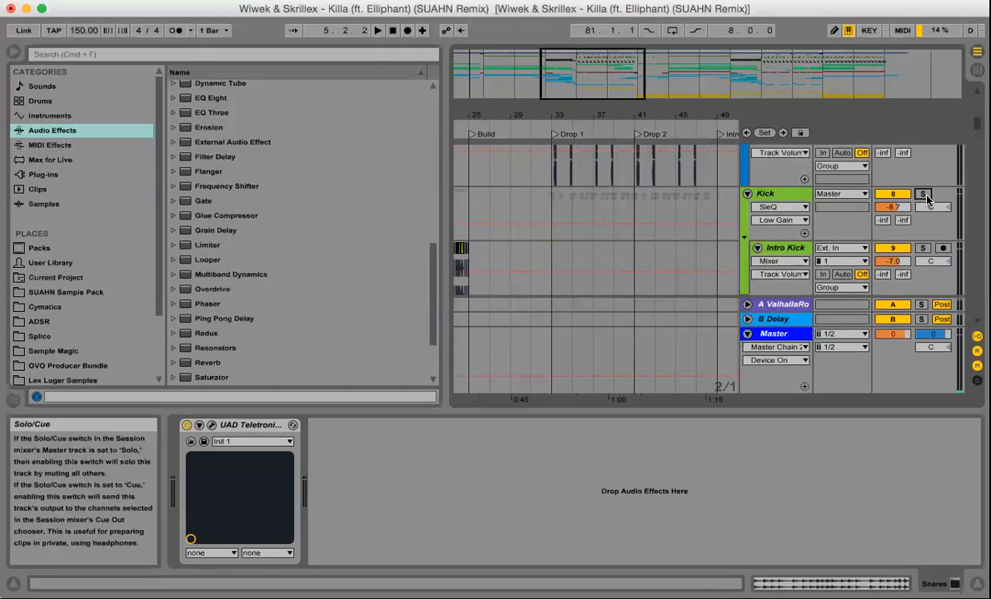
- Find the Drop Sub track and solo it together with the Kick group
{"action": "scroll", "coordinate": [676, 227], "scroll_direction": "down", "scroll_amount": 10}
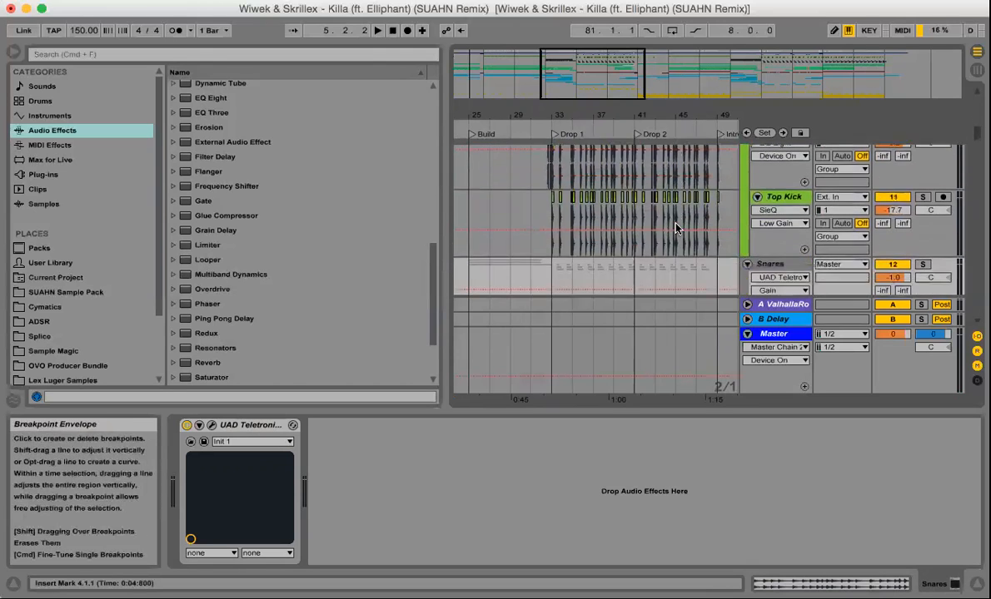
{"action": "scroll", "coordinate": [676, 227], "scroll_direction": "down", "scroll_amount": 10}
{"action": "scroll", "coordinate": [676, 226], "scroll_direction": "right", "scroll_amount": 1}
{"action": "scroll", "coordinate": [676, 226], "scroll_direction": "down", "scroll_amount": 10}
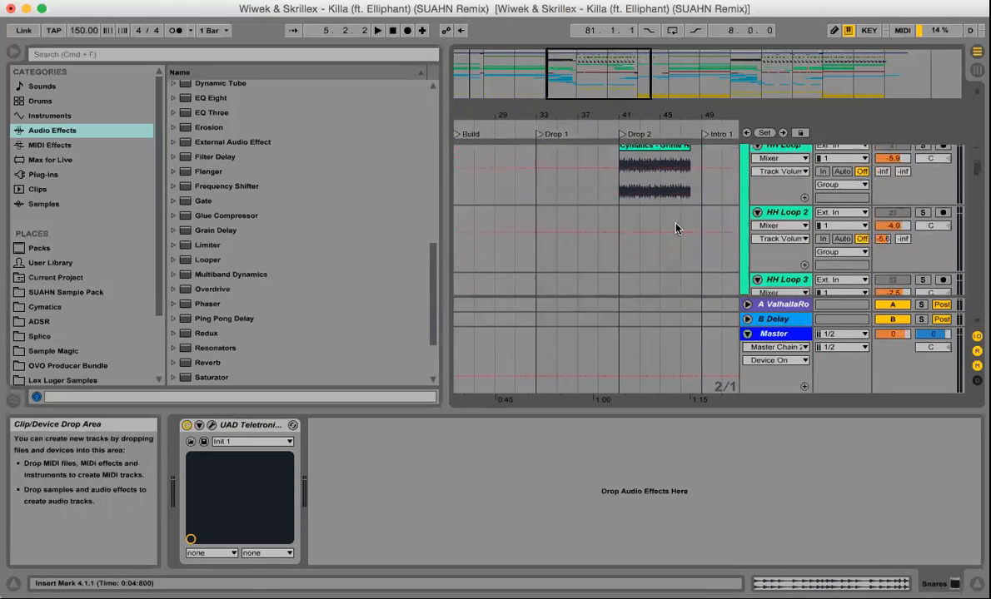
{"action": "scroll", "coordinate": [675, 226], "scroll_direction": "down", "scroll_amount": 10}
{"action": "scroll", "coordinate": [676, 226], "scroll_direction": "right", "scroll_amount": 1}
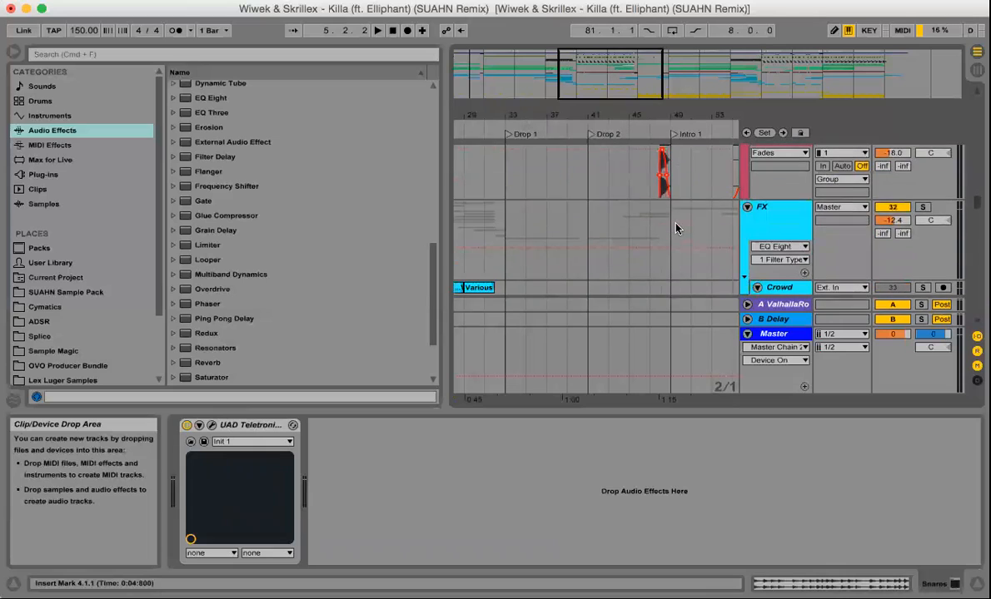
{"action": "scroll", "coordinate": [676, 228], "scroll_direction": "down", "scroll_amount": 5}
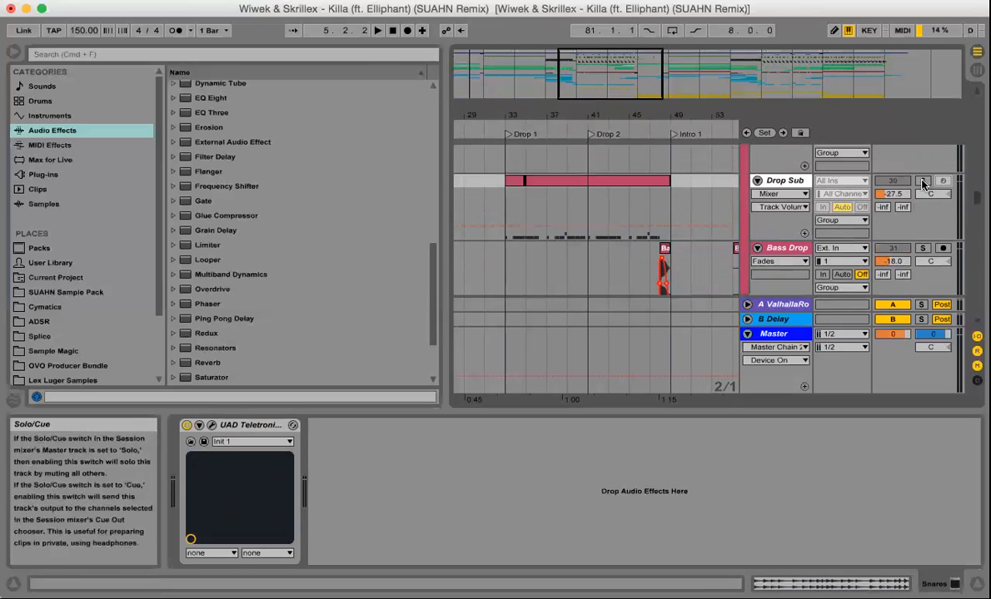
{"action": "left_click", "coordinate": [923, 182]}
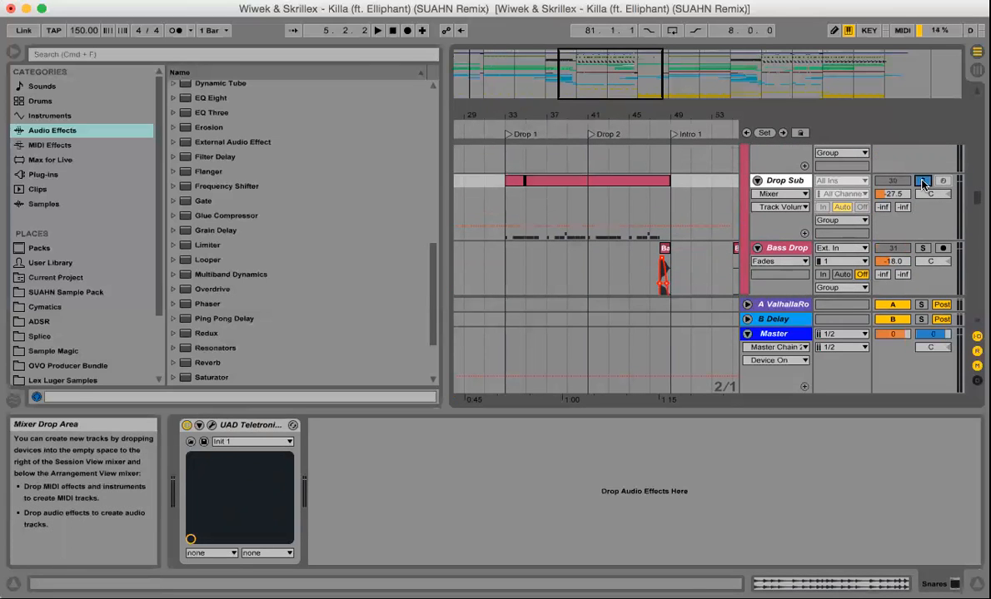
- Collapse the Kick group, and add the Snares and Drums groups to the solo
{"action": "scroll", "coordinate": [922, 185], "scroll_direction": "up", "scroll_amount": 10}
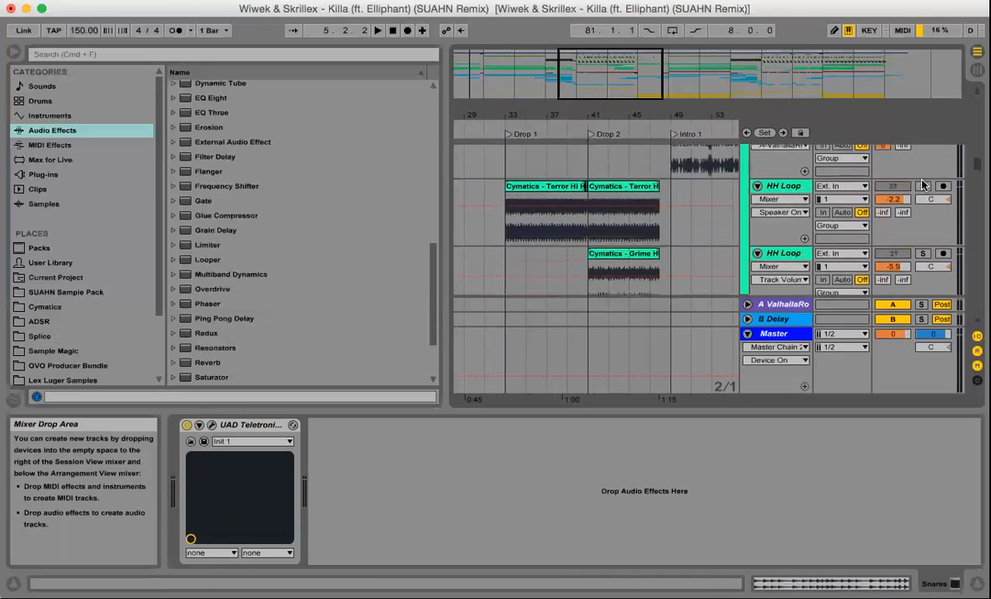
{"action": "scroll", "coordinate": [922, 185], "scroll_direction": "up", "scroll_amount": 10}
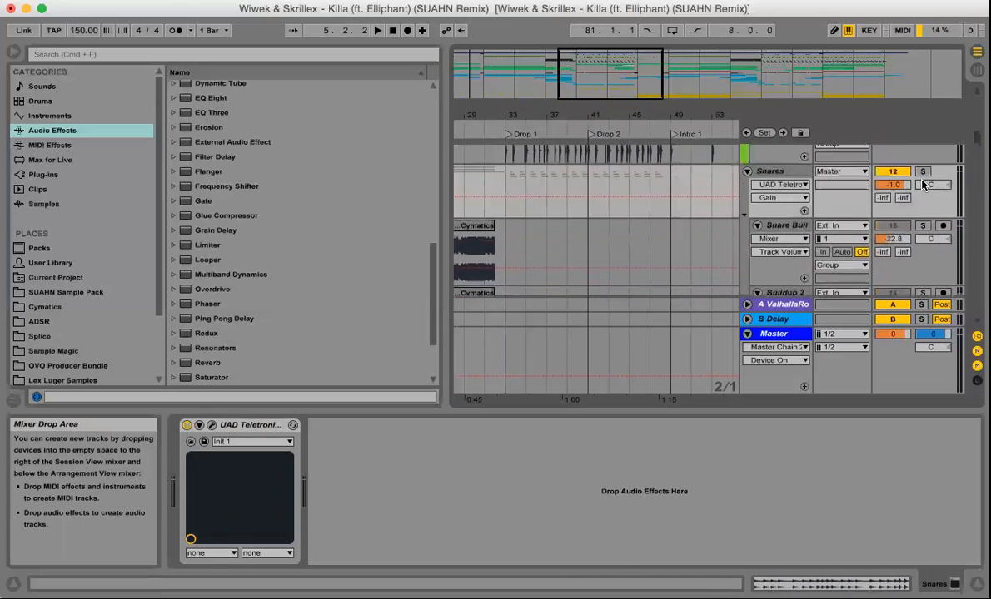
{"action": "scroll", "coordinate": [923, 185], "scroll_direction": "up", "scroll_amount": 10}
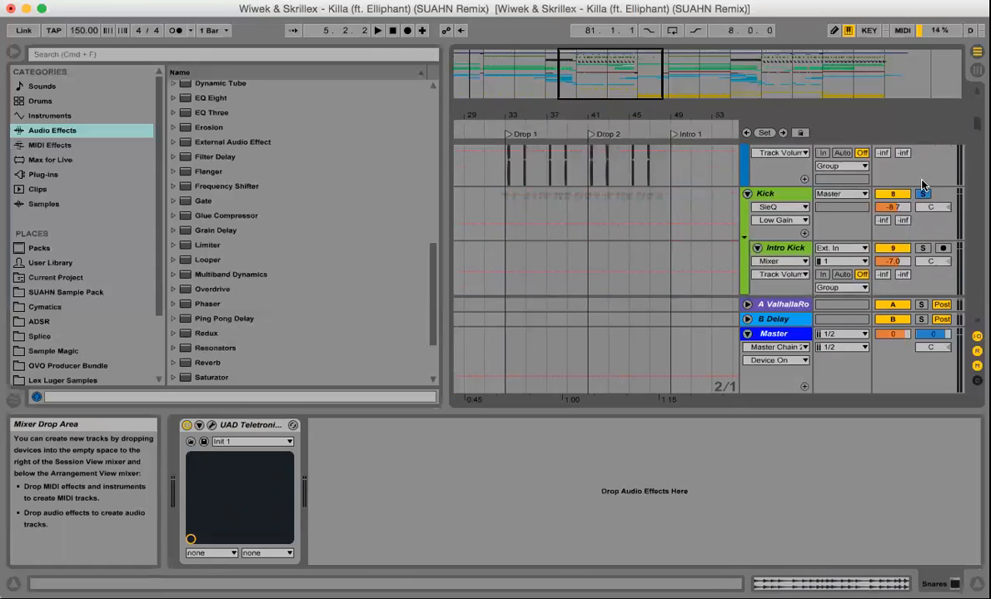
{"action": "left_click", "coordinate": [746, 209]}
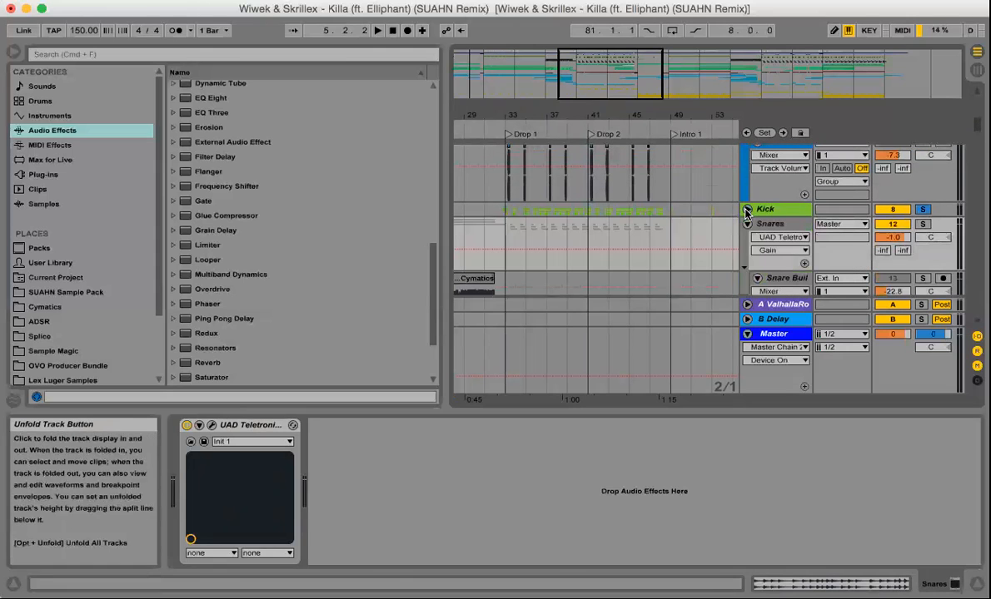
{"action": "left_click", "coordinate": [922, 224]}
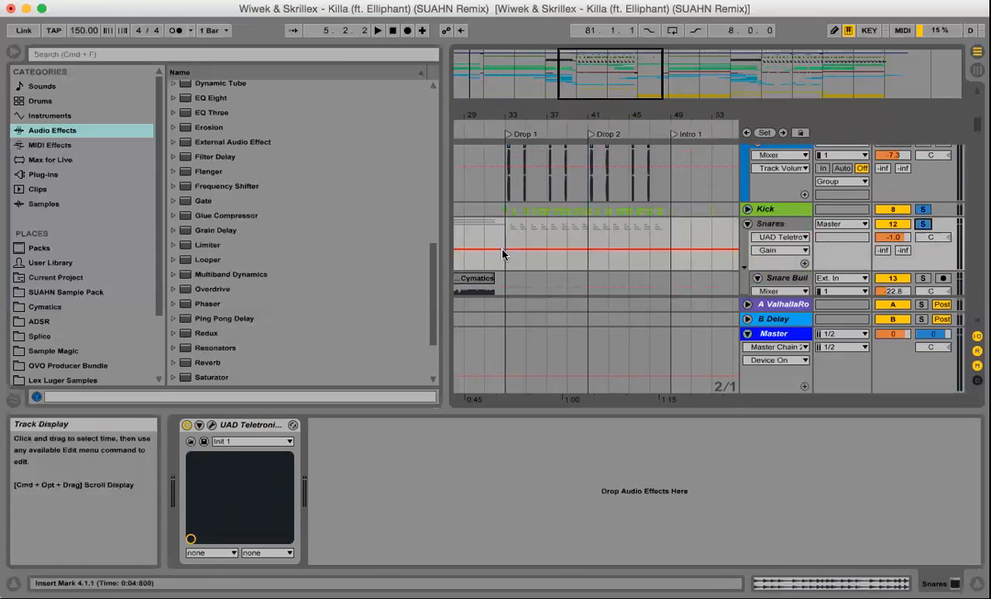
{"action": "scroll", "coordinate": [782, 250], "scroll_direction": "down", "scroll_amount": 8}
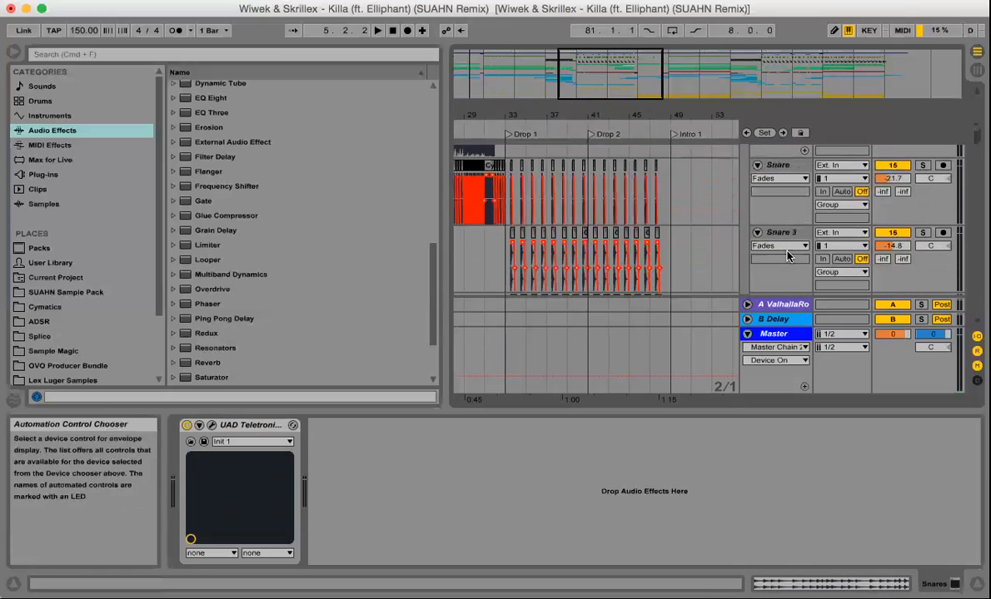
{"action": "scroll", "coordinate": [788, 256], "scroll_direction": "down", "scroll_amount": 3}
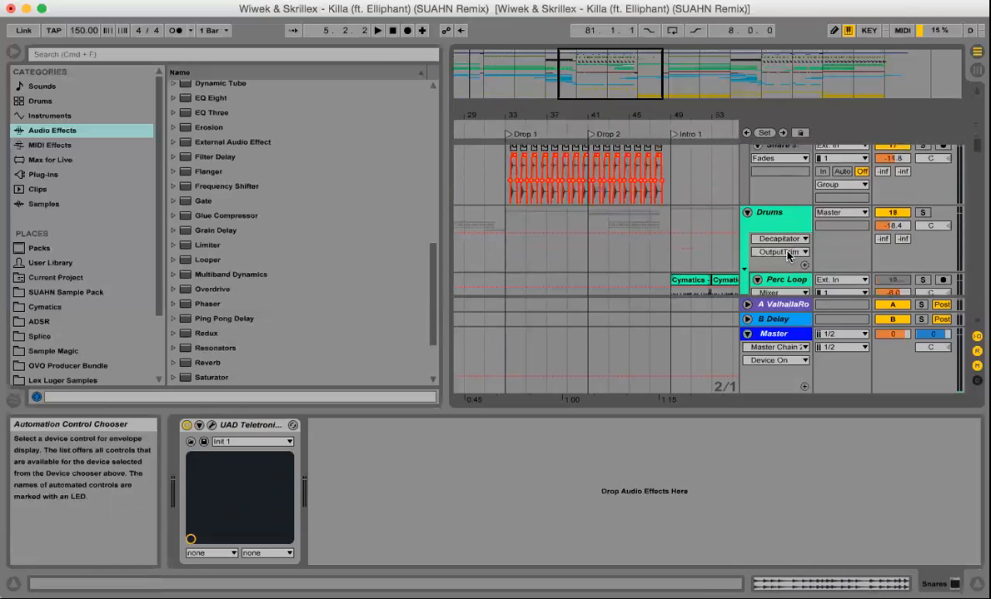
{"action": "left_click", "coordinate": [922, 213]}
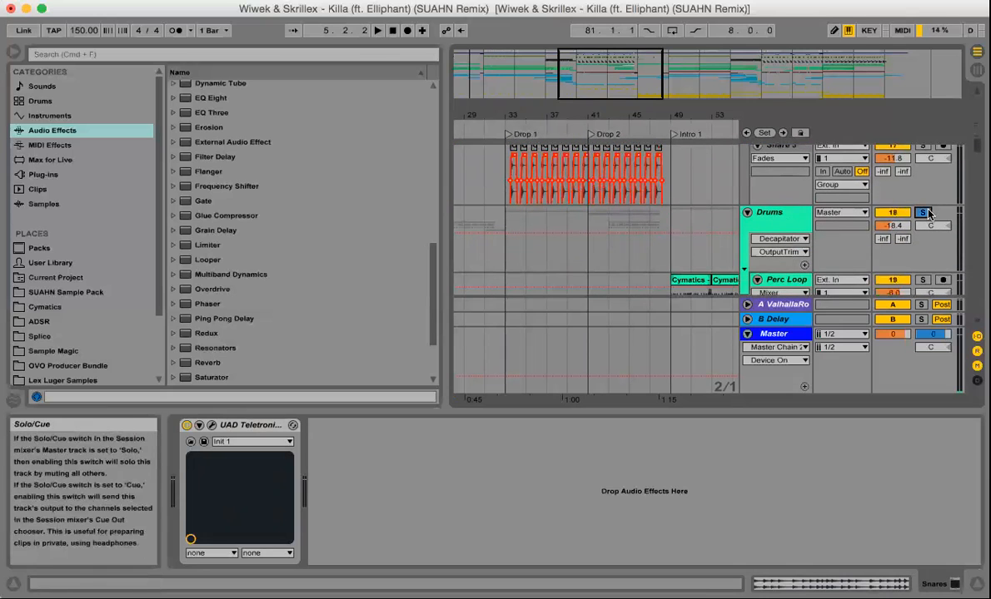
- Play the soloed tracks from bar 33 at the start of Drop 1, display the Master track's devices and stop playback
{"action": "left_click", "coordinate": [504, 197]}
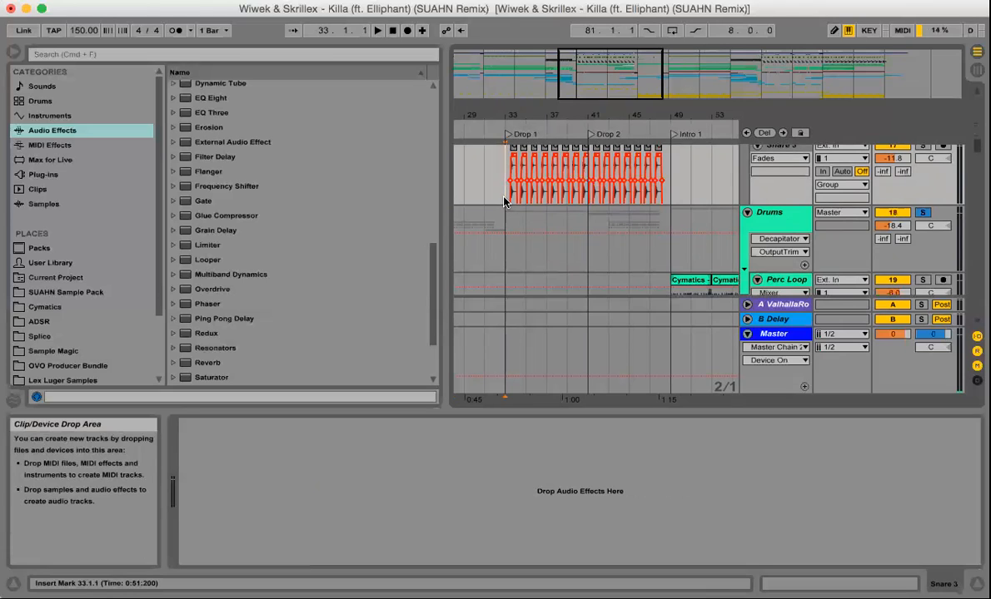
{"action": "key", "text": "space"}
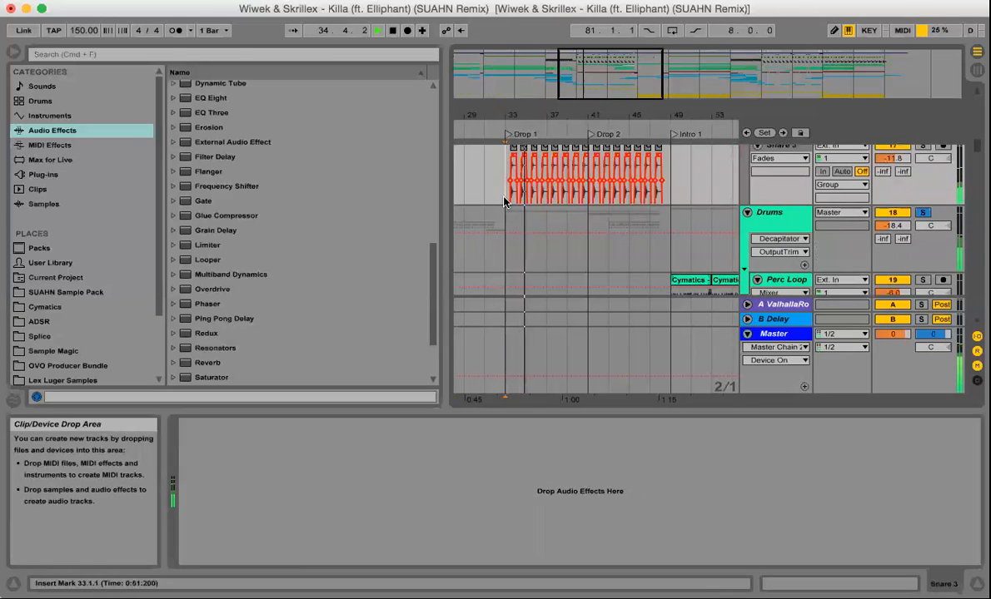
{"action": "left_click", "coordinate": [773, 334]}
{"action": "key", "text": "space"}
{"action": "scroll", "coordinate": [417, 462], "scroll_direction": "left", "scroll_amount": 10}
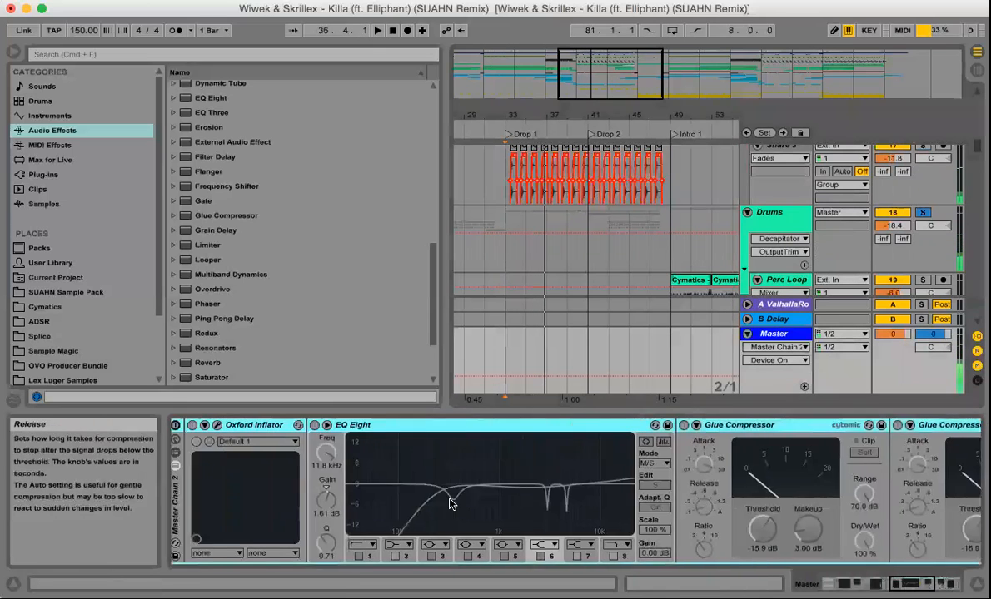
- Activate the Master Chain 2 rack, play part of Drop 1 through it, then stop playback and deactivate the rack
{"action": "left_click", "coordinate": [376, 425]}
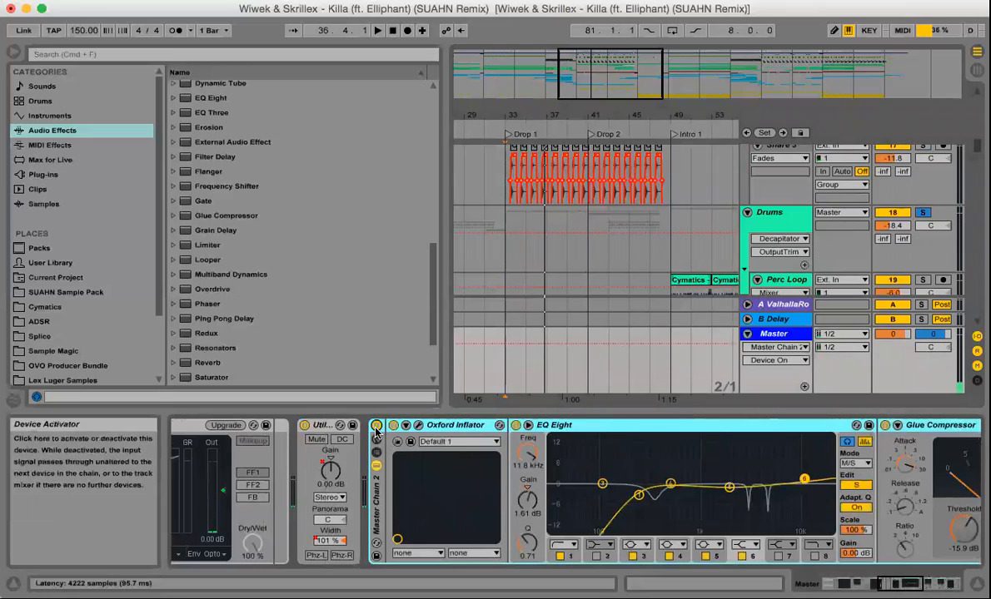
{"action": "left_click", "coordinate": [532, 295]}
{"action": "key", "text": "space"}
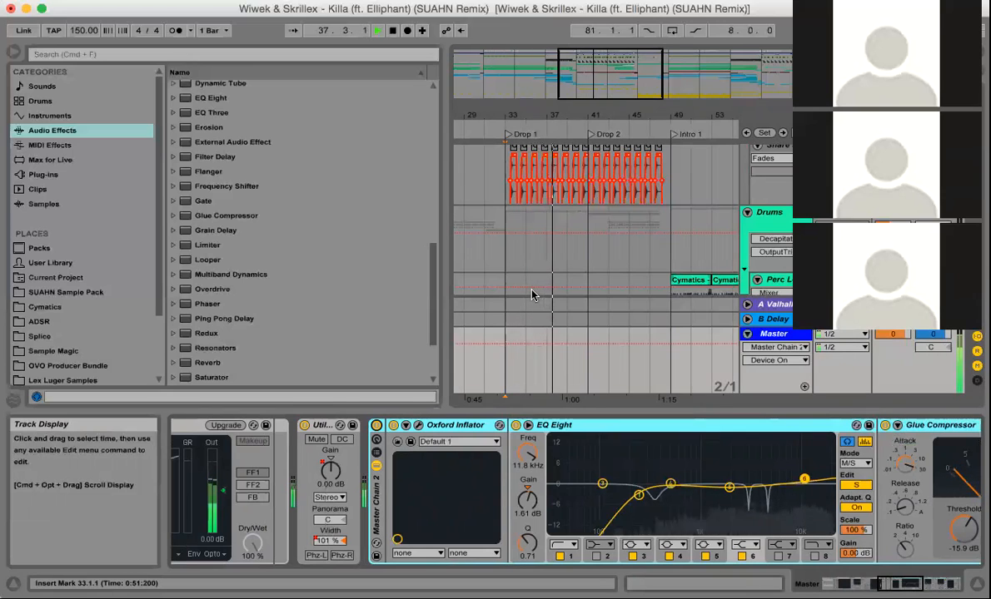
{"action": "left_click", "coordinate": [376, 426]}
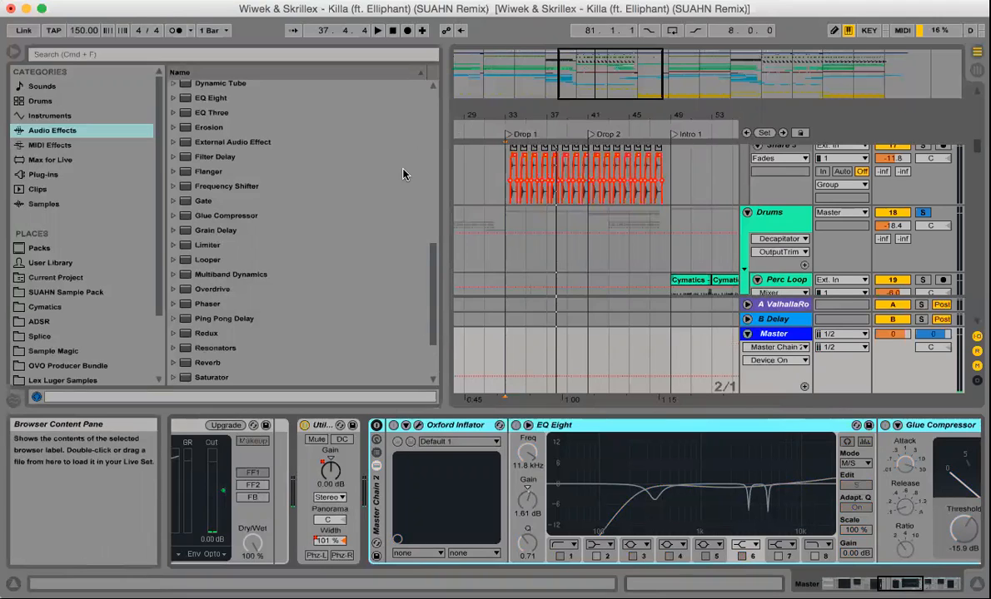
- Release the solos on the Drums, Kick and Snares groups
{"action": "left_click", "coordinate": [922, 213]}
{"action": "scroll", "coordinate": [547, 268], "scroll_direction": "up", "scroll_amount": 10}
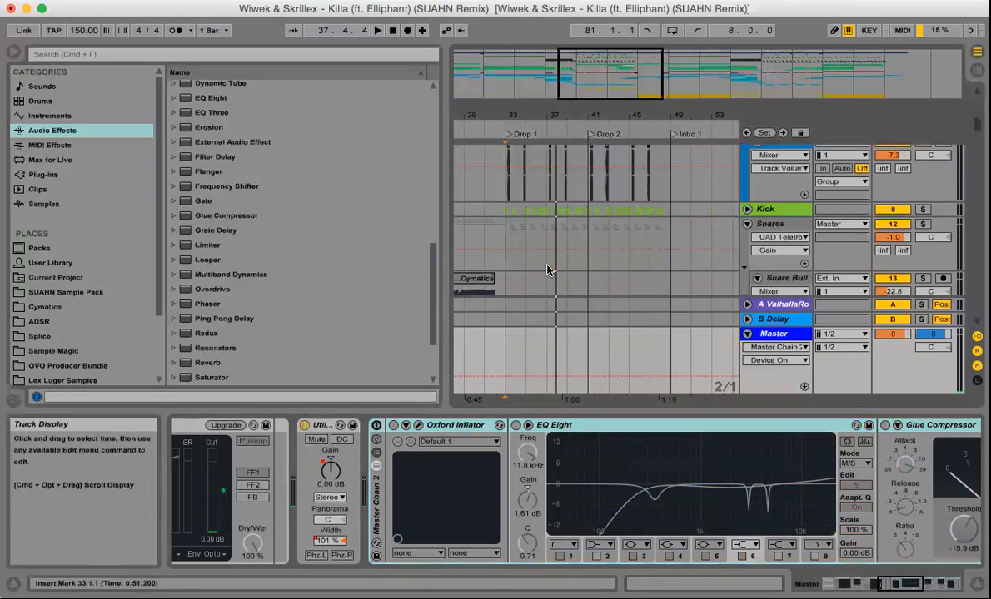
{"action": "scroll", "coordinate": [547, 269], "scroll_direction": "down", "scroll_amount": 10}
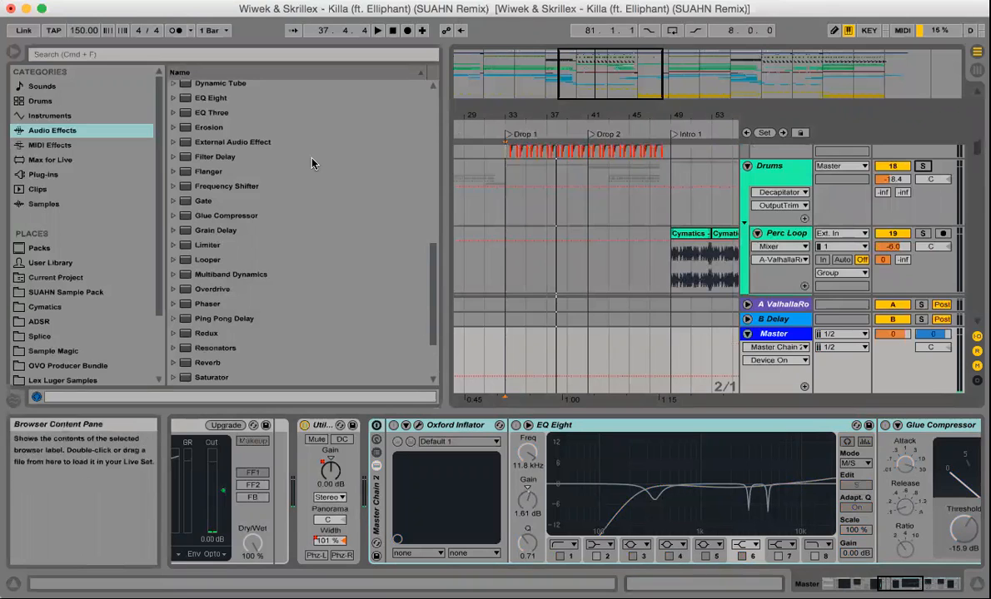
- Browse the Cymatics sample library and expand its Hybrid Trap 808s folder
{"action": "scroll", "coordinate": [312, 163], "scroll_direction": "up", "scroll_amount": 10}
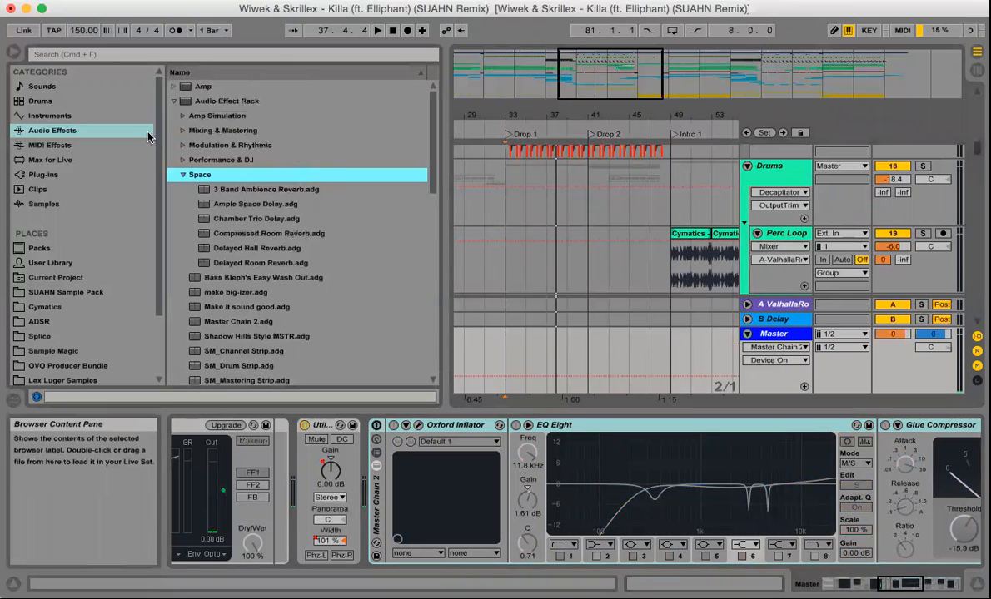
{"action": "left_click", "coordinate": [42, 310]}
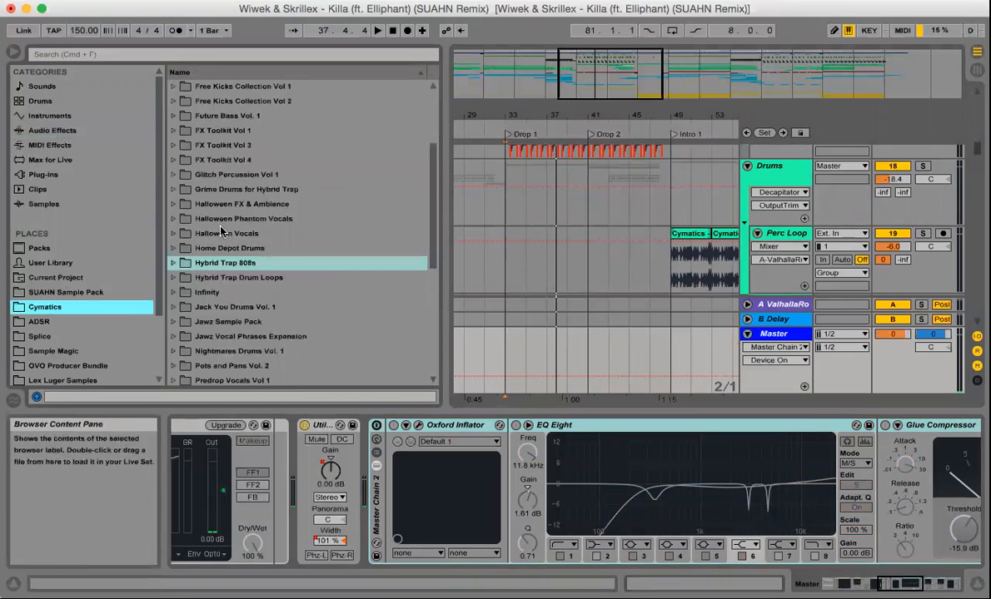
{"action": "scroll", "coordinate": [261, 163], "scroll_direction": "up", "scroll_amount": 5}
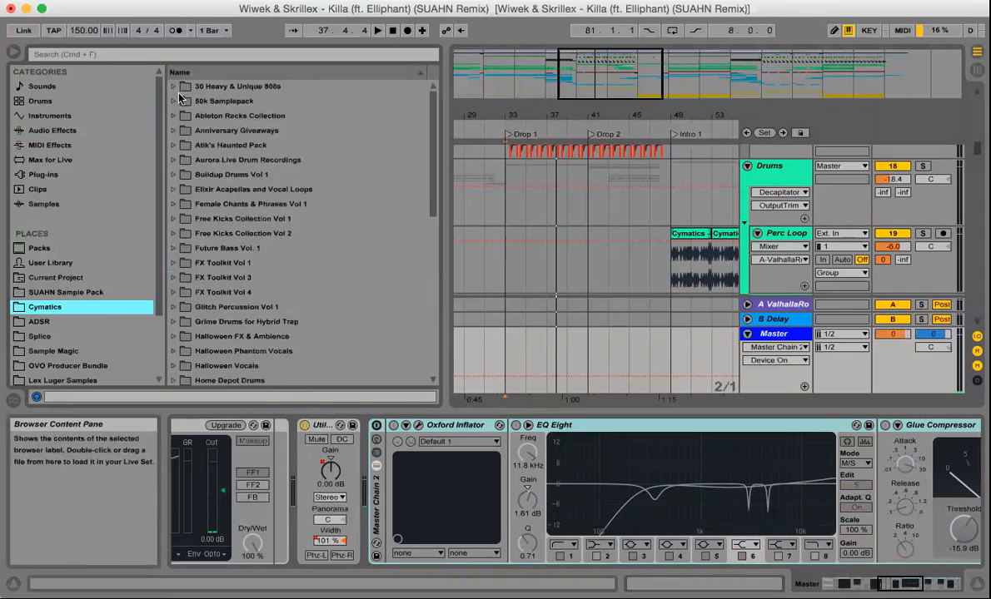
{"action": "scroll", "coordinate": [197, 262], "scroll_direction": "down", "scroll_amount": 3}
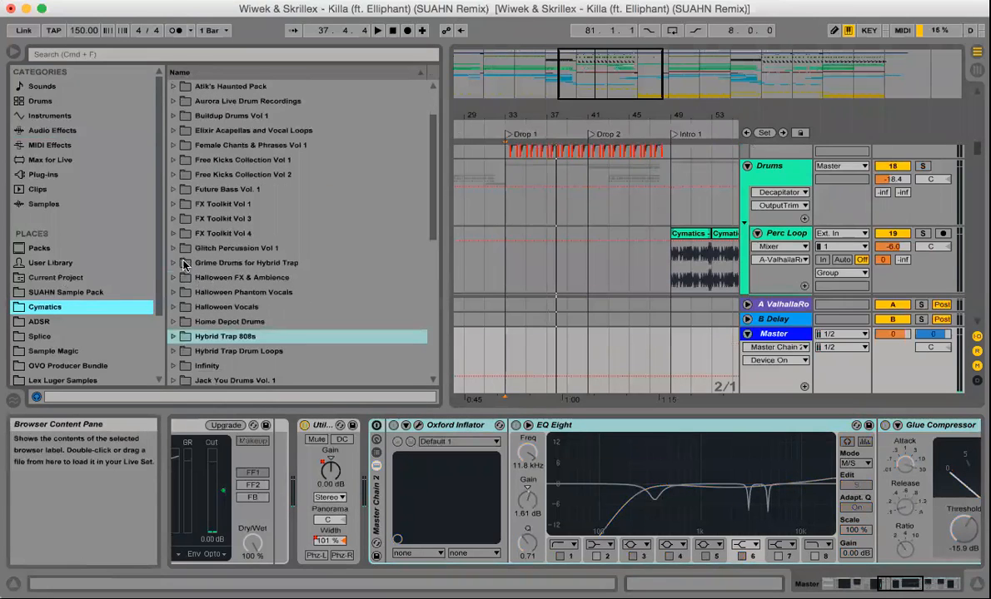
{"action": "left_click", "coordinate": [174, 337]}
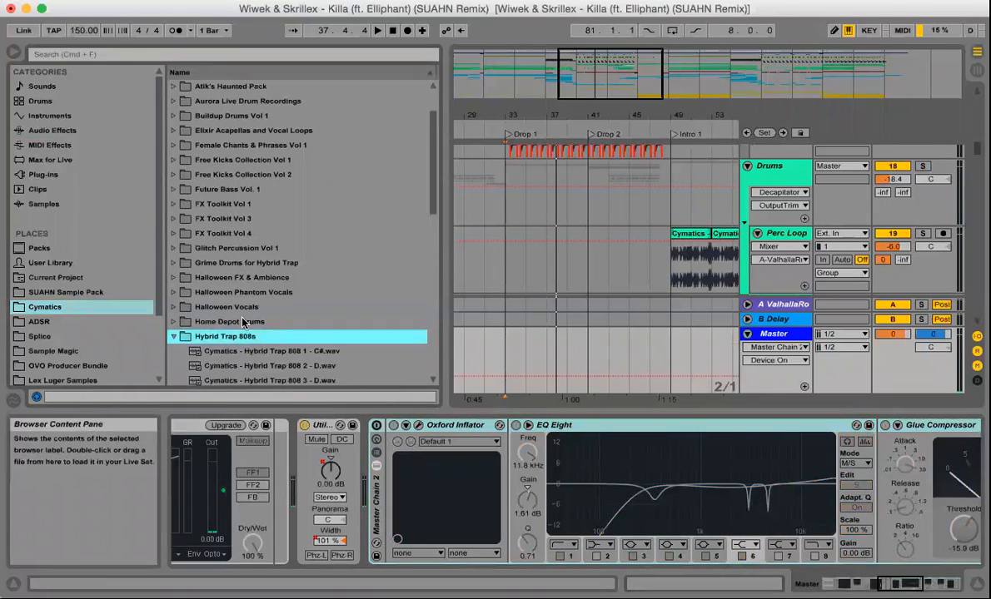
- Preview the Hybrid Trap 808 samples 1 - C#, 2 - D, 3 - D and 5 - E
{"action": "scroll", "coordinate": [243, 321], "scroll_direction": "down", "scroll_amount": 1}
{"action": "left_click", "coordinate": [333, 248]}
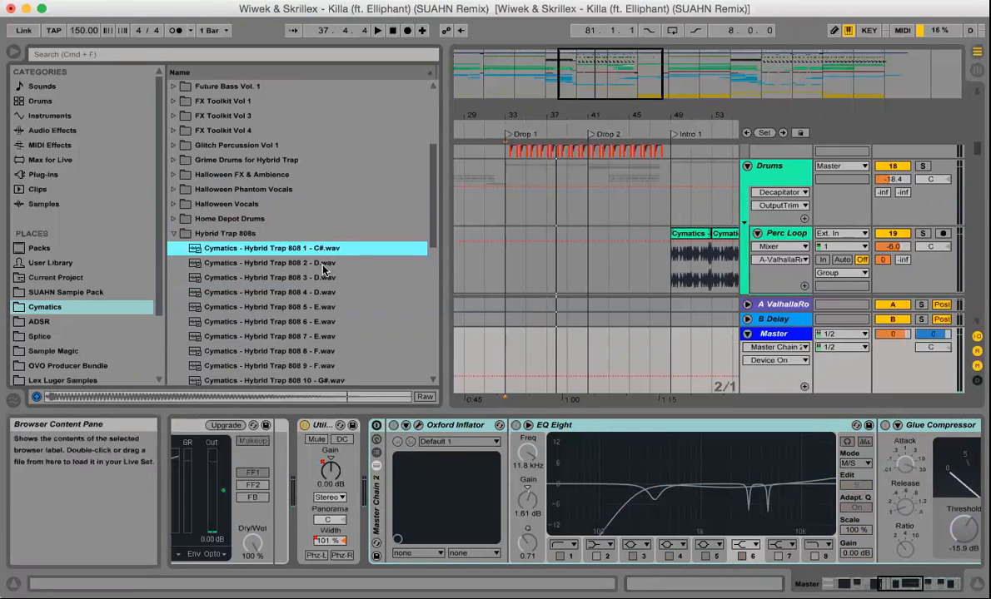
{"action": "left_click", "coordinate": [323, 263]}
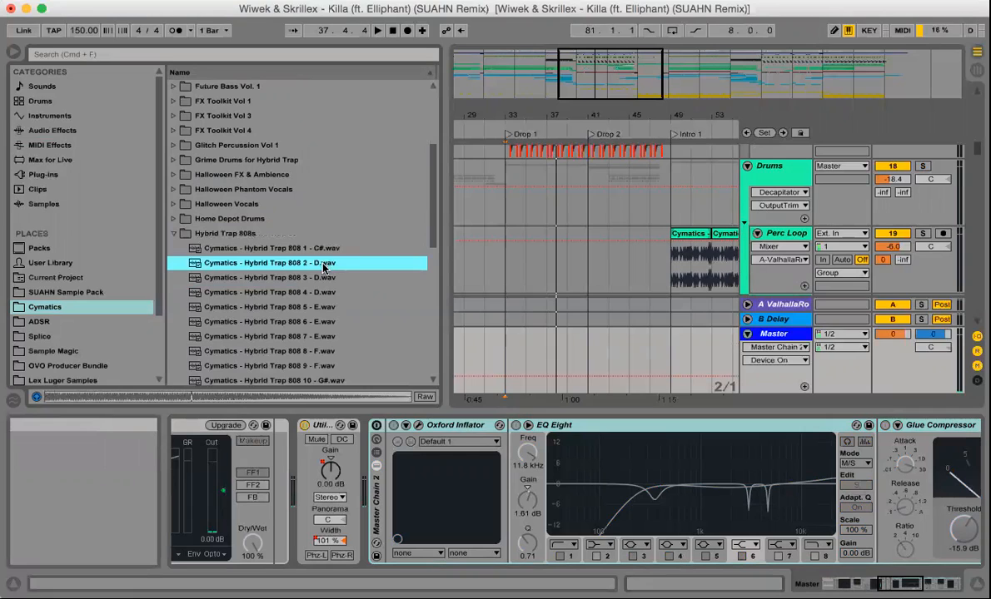
{"action": "left_click", "coordinate": [322, 279]}
{"action": "left_click", "coordinate": [320, 308]}
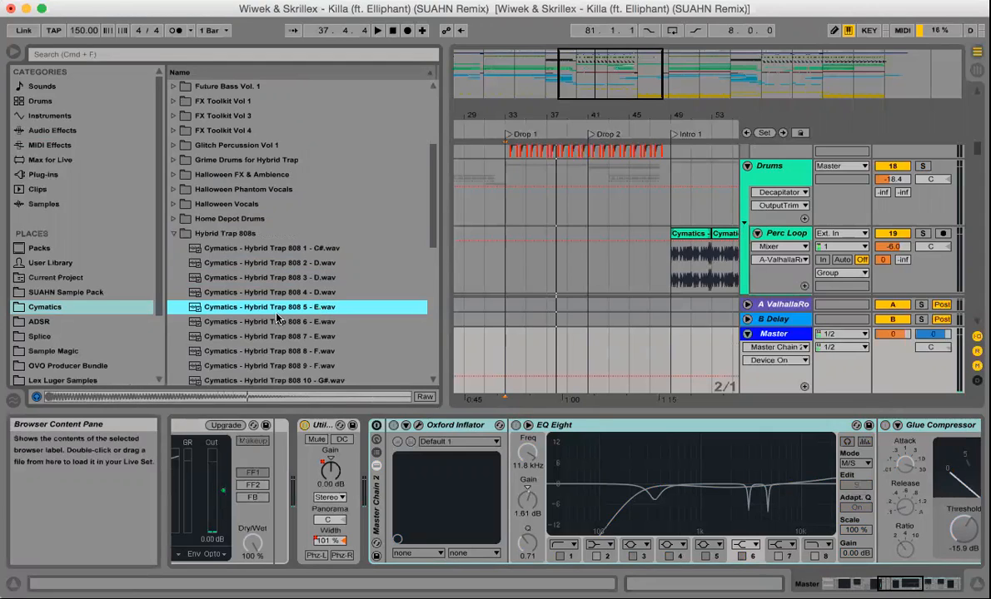
- Look over the remaining samples in the Hybrid Trap 808s folder and collapse it
{"action": "left_click", "coordinate": [233, 218]}
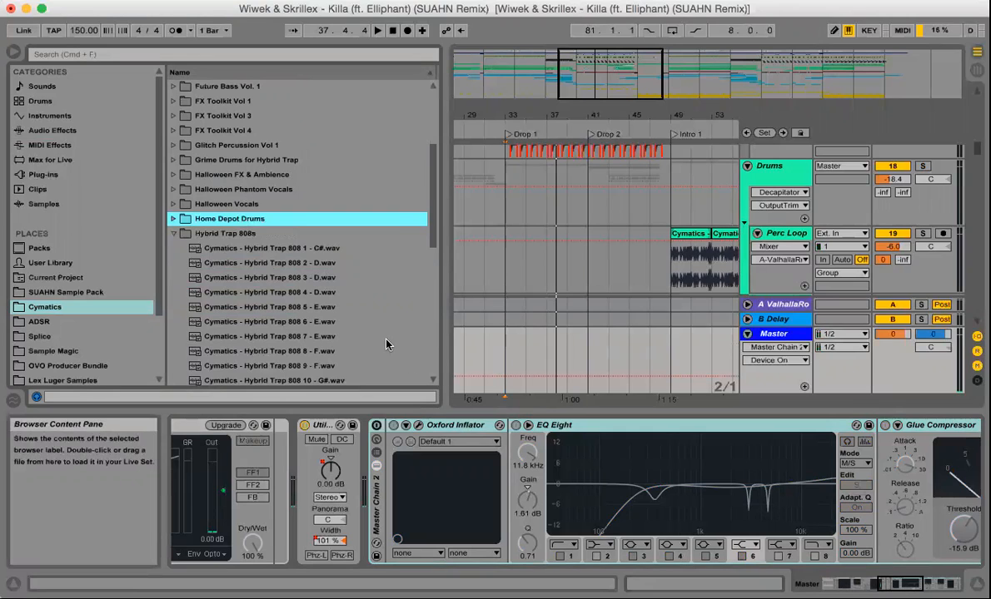
{"action": "scroll", "coordinate": [385, 343], "scroll_direction": "down", "scroll_amount": 2}
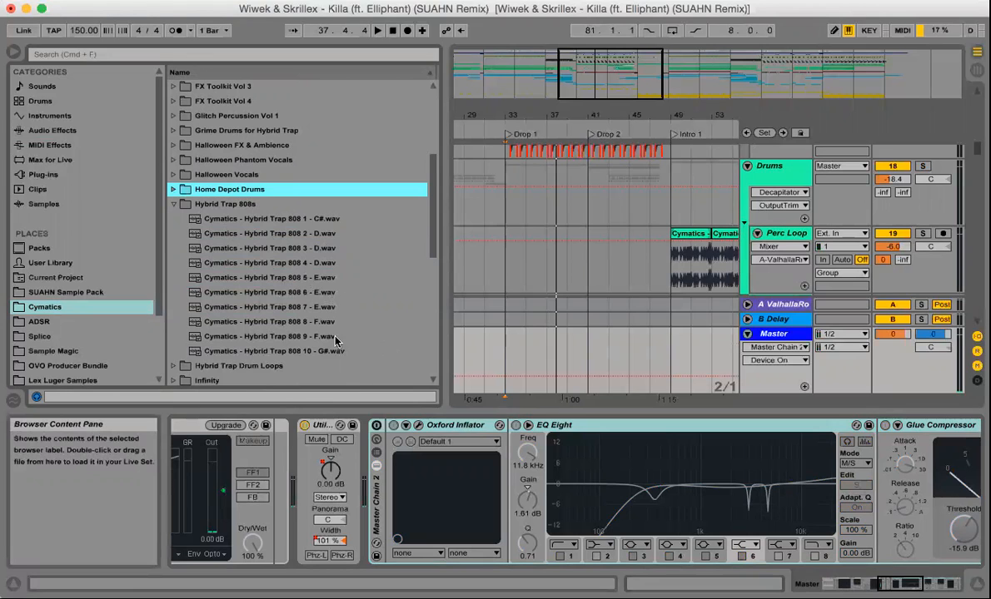
{"action": "left_click", "coordinate": [306, 56]}
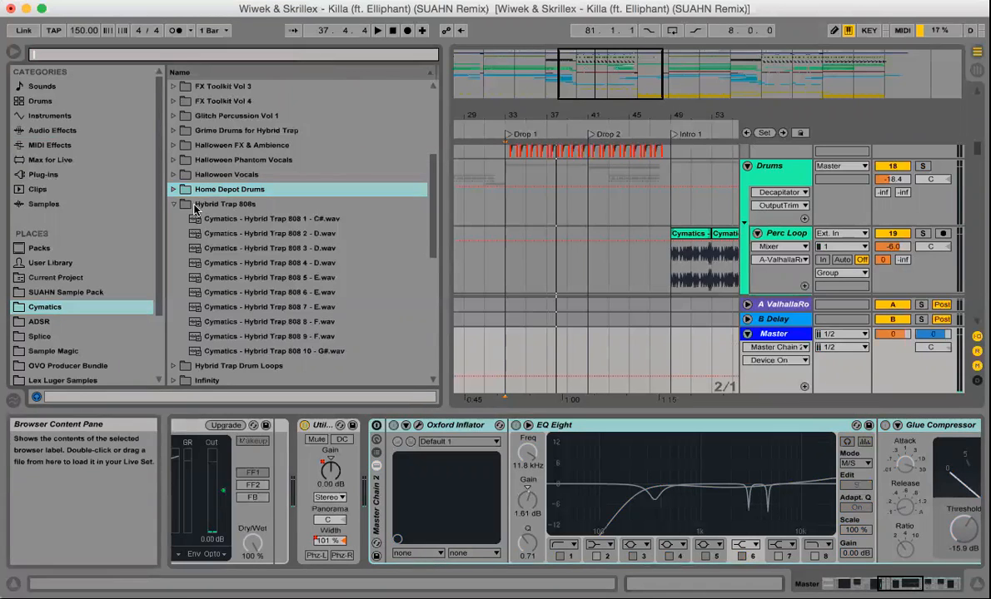
{"action": "left_click", "coordinate": [173, 205]}
{"action": "left_click", "coordinate": [154, 56]}
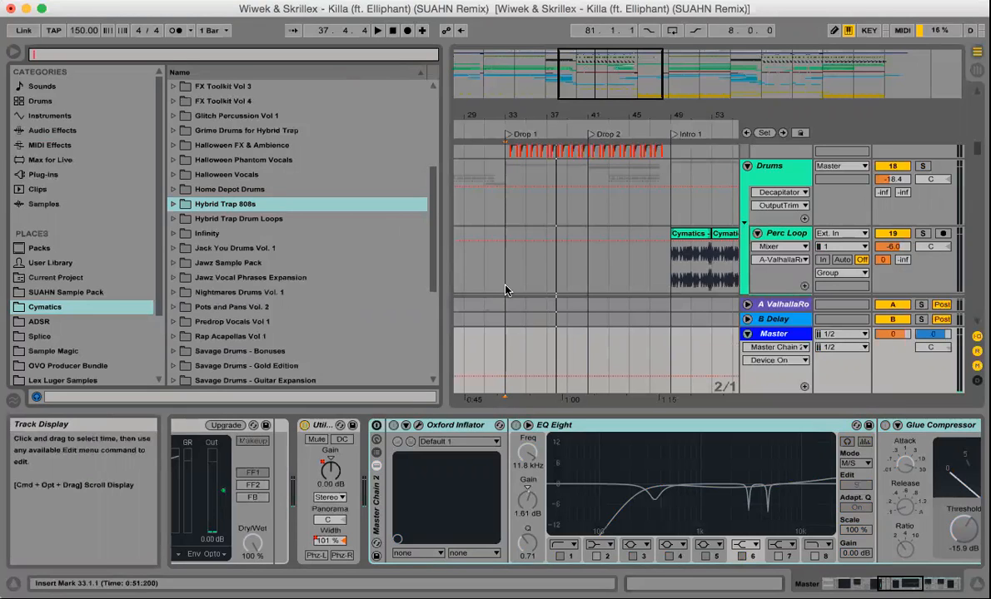
- Preview 808 13 F.wav and 808 12 D#.wav from the 30 Heavy & Unique 808s folder, and collapse that folder
{"action": "scroll", "coordinate": [506, 290], "scroll_direction": "down", "scroll_amount": 5}
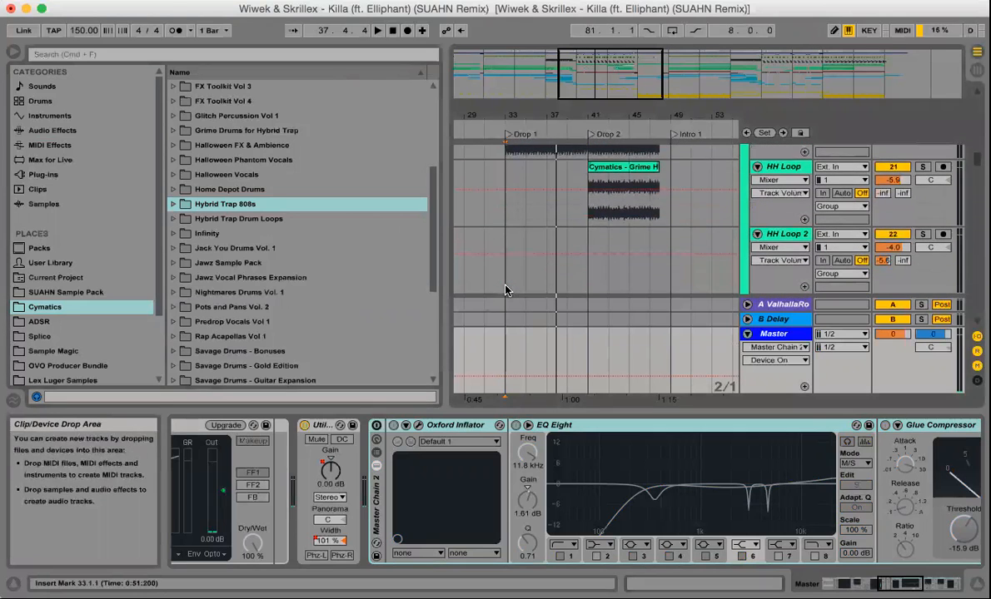
{"action": "scroll", "coordinate": [505, 290], "scroll_direction": "up", "scroll_amount": 4}
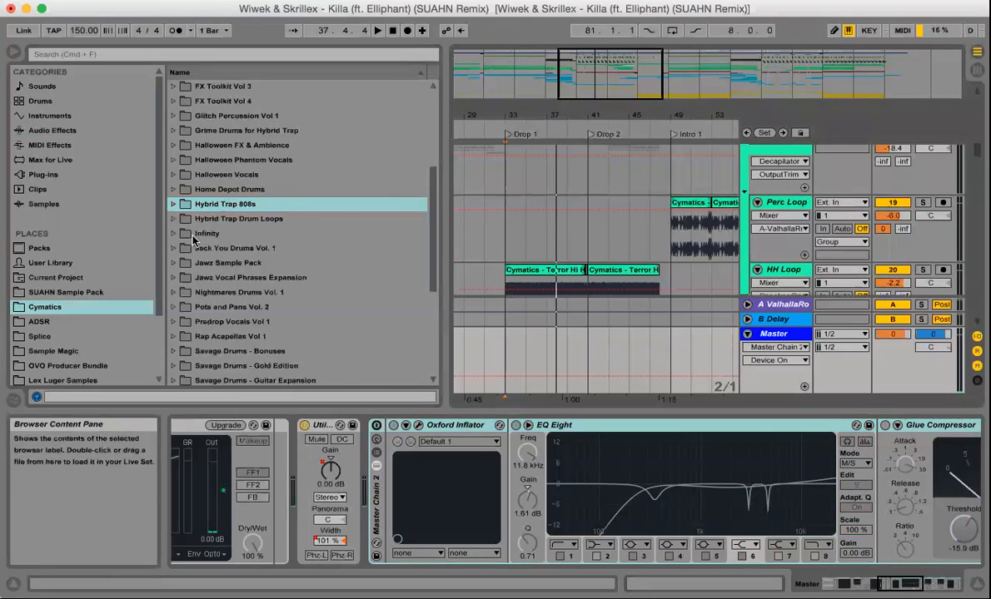
{"action": "scroll", "coordinate": [218, 260], "scroll_direction": "down", "scroll_amount": 8}
{"action": "scroll", "coordinate": [237, 278], "scroll_direction": "up", "scroll_amount": 20}
{"action": "left_click", "coordinate": [174, 86]}
{"action": "left_click", "coordinate": [239, 278]}
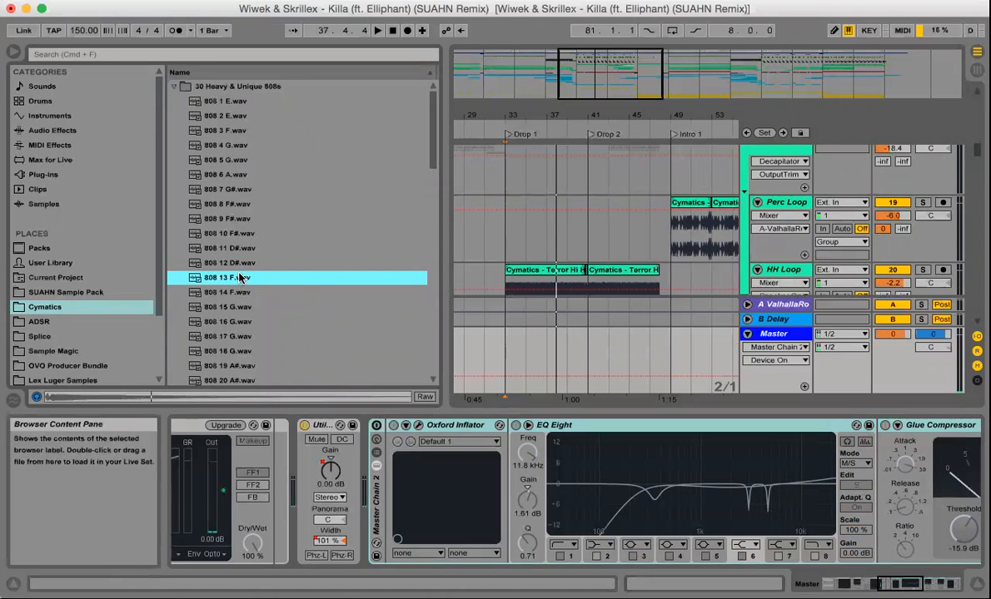
{"action": "left_click", "coordinate": [248, 263]}
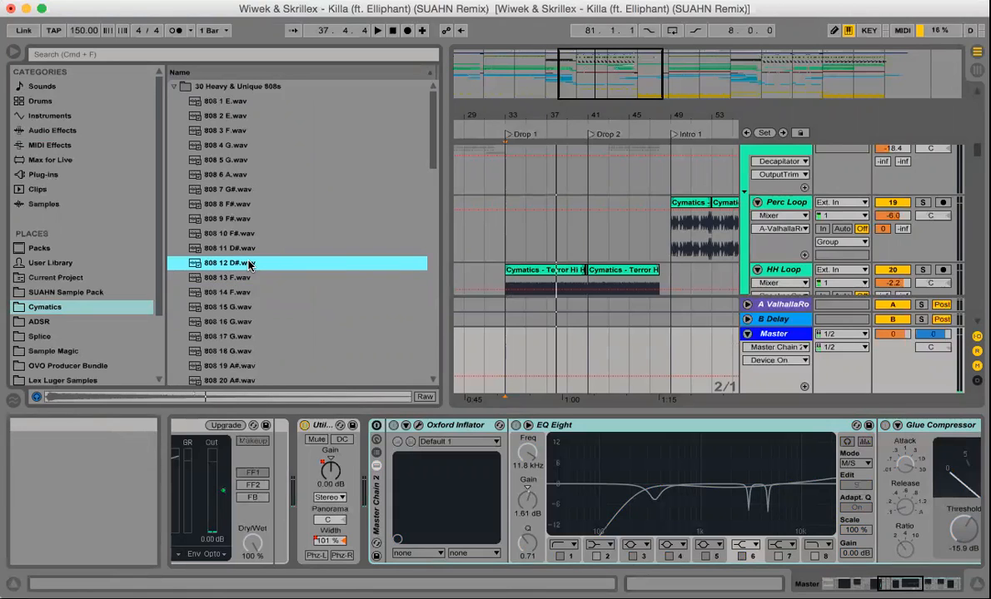
{"action": "left_click", "coordinate": [223, 86]}
{"action": "left_click", "coordinate": [174, 86]}
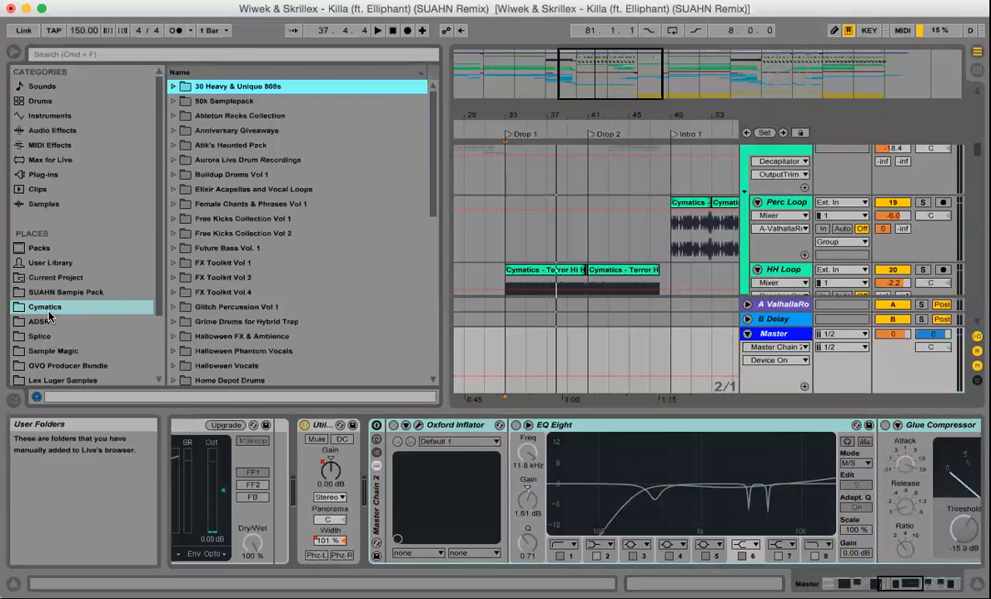
- Examine the arrangement's hi-hat loop, clap and cymbal tracks in the Drums group, continuing down to the Bass Drop track
{"action": "scroll", "coordinate": [598, 234], "scroll_direction": "down", "scroll_amount": 5}
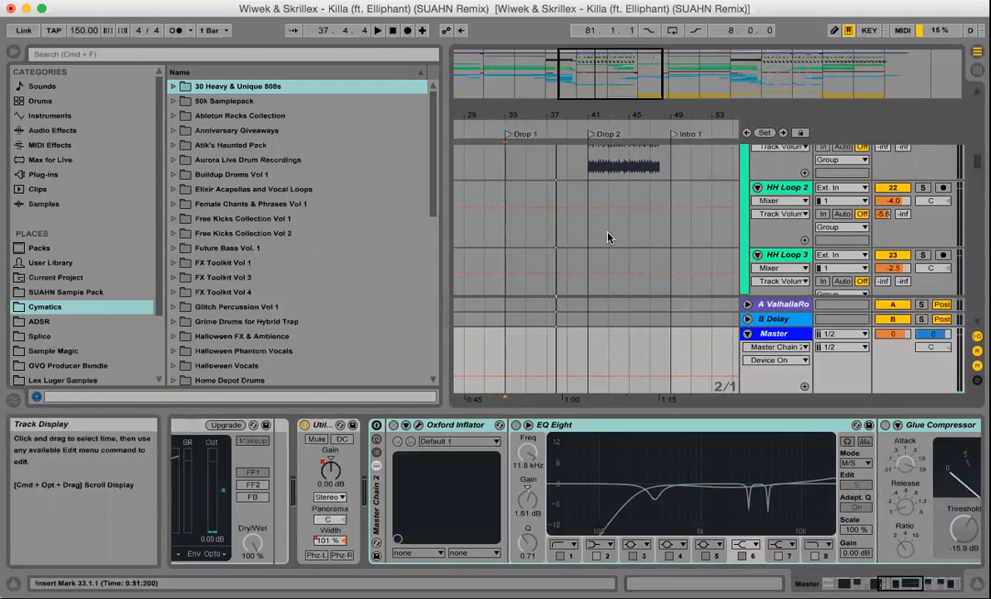
{"action": "scroll", "coordinate": [608, 239], "scroll_direction": "up", "scroll_amount": 3}
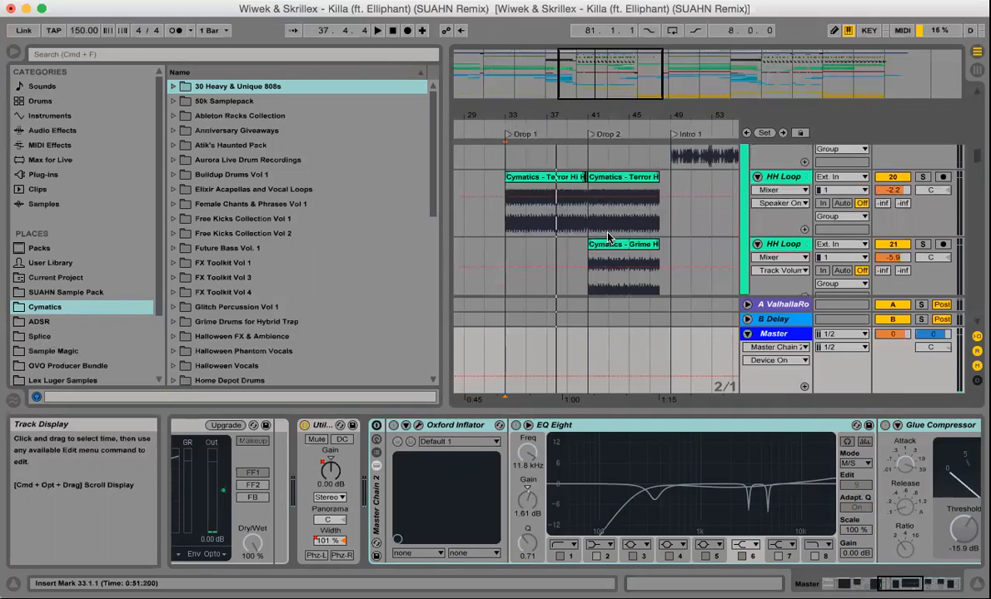
{"action": "scroll", "coordinate": [607, 238], "scroll_direction": "down", "scroll_amount": 1}
{"action": "scroll", "coordinate": [608, 238], "scroll_direction": "down", "scroll_amount": 1}
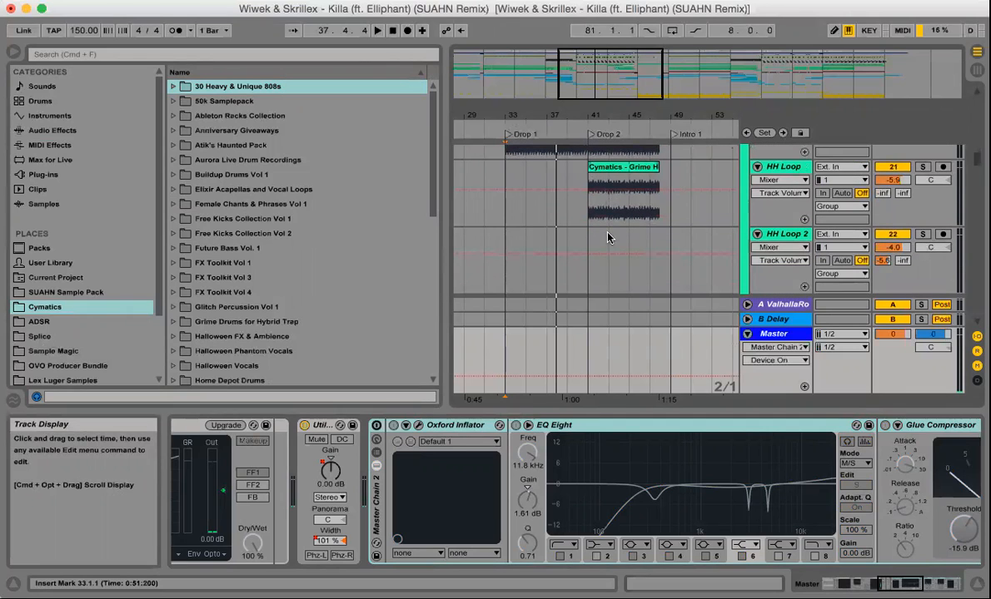
{"action": "scroll", "coordinate": [608, 239], "scroll_direction": "down", "scroll_amount": 4}
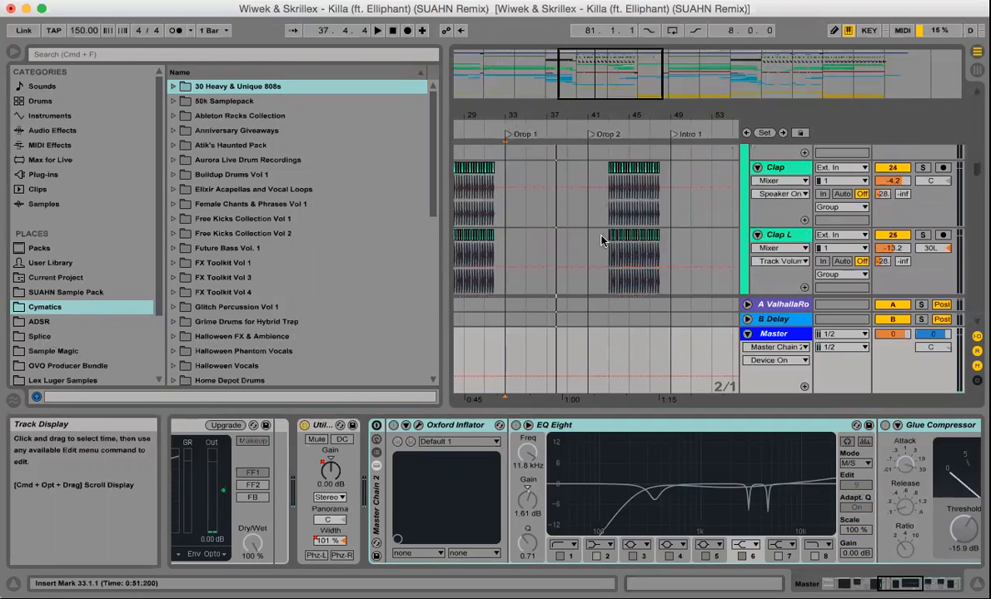
{"action": "scroll", "coordinate": [588, 250], "scroll_direction": "down", "scroll_amount": 5}
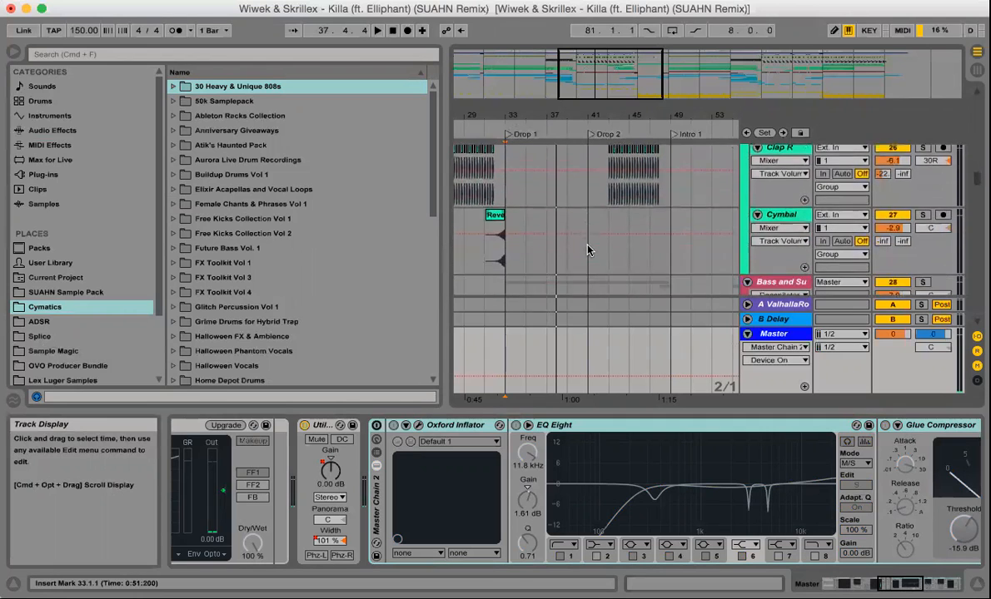
{"action": "scroll", "coordinate": [588, 250], "scroll_direction": "down", "scroll_amount": 4}
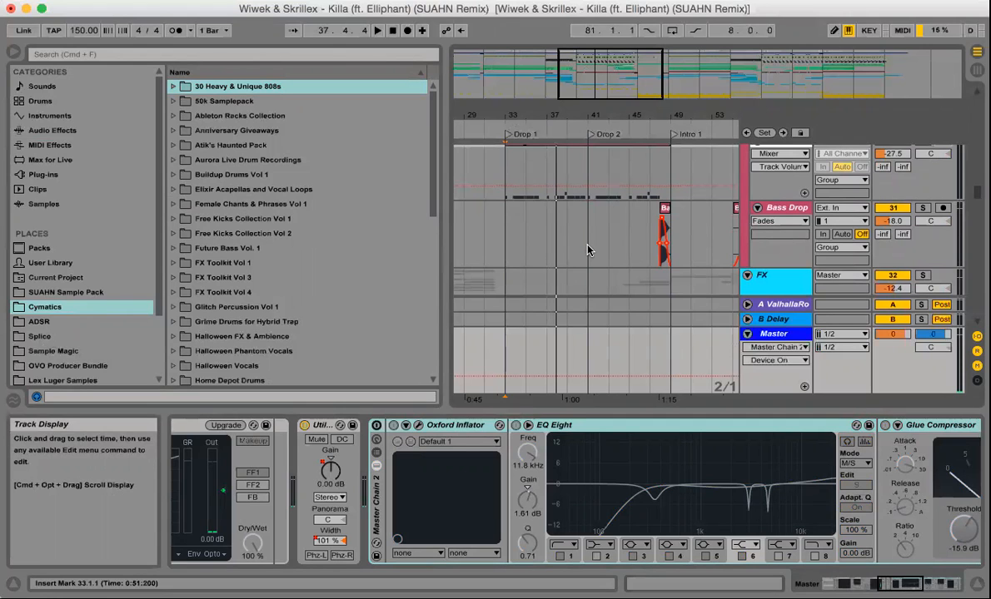
- Examine the FX group's downlifter, riser, swell, glass break, brass and white noise tracks from Drop 1 through the second drop
{"action": "left_click_drag", "start_coordinate": [512, 115], "coordinate": [515, 118]}
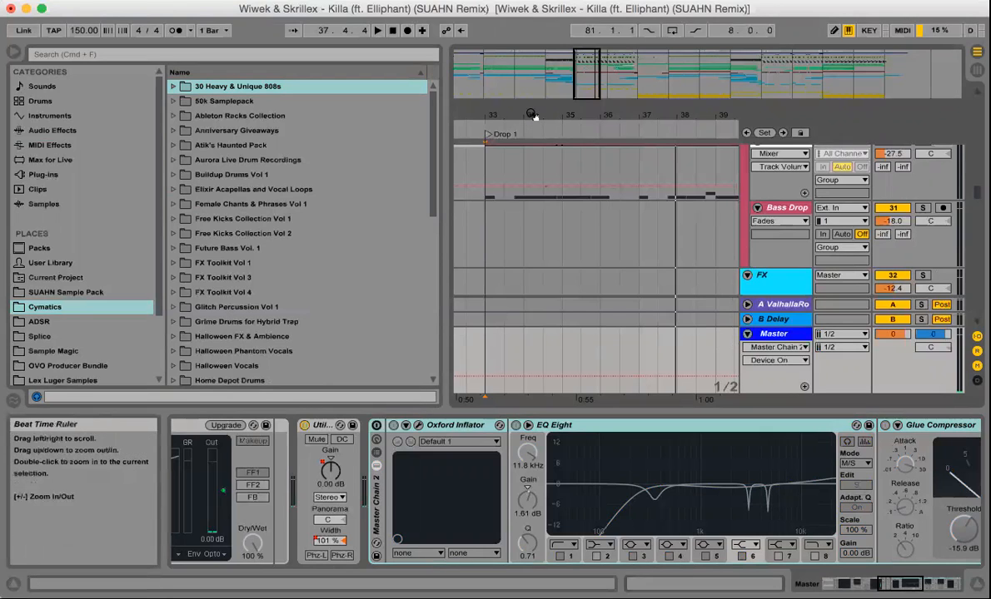
{"action": "left_click_drag", "start_coordinate": [533, 115], "coordinate": [541, 83]}
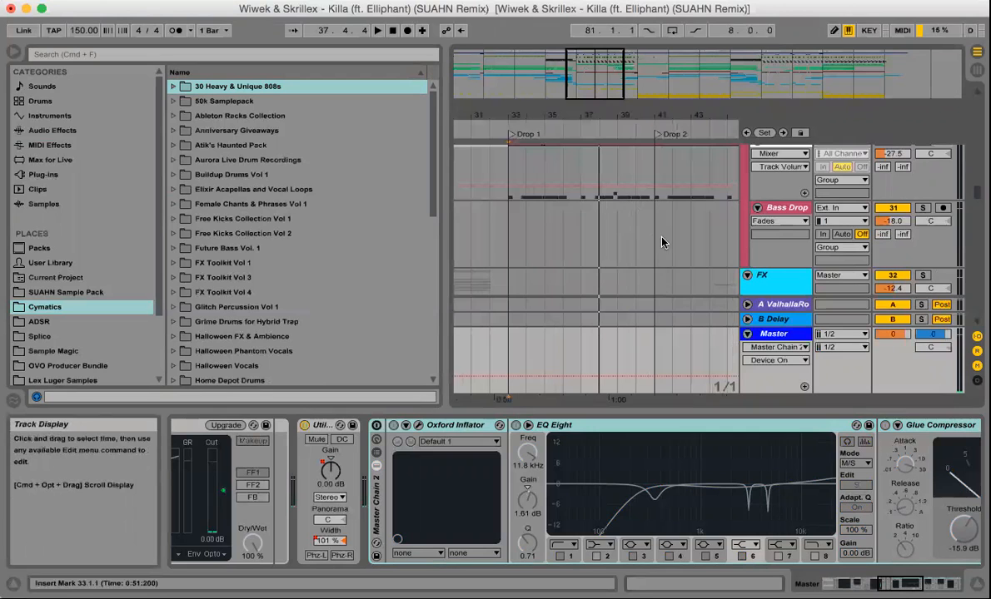
{"action": "scroll", "coordinate": [662, 242], "scroll_direction": "down", "scroll_amount": 10}
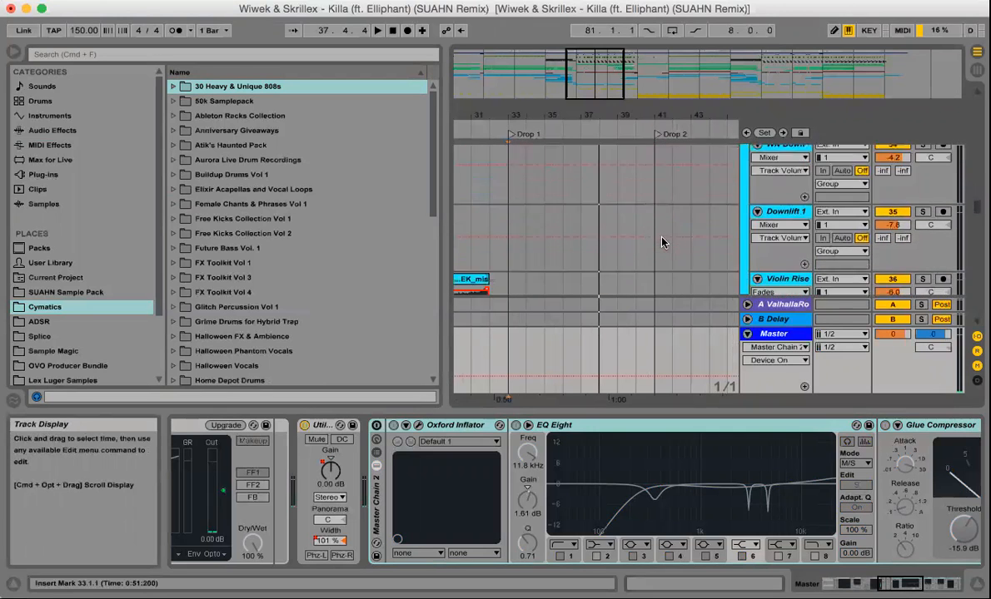
{"action": "scroll", "coordinate": [663, 242], "scroll_direction": "down", "scroll_amount": 10}
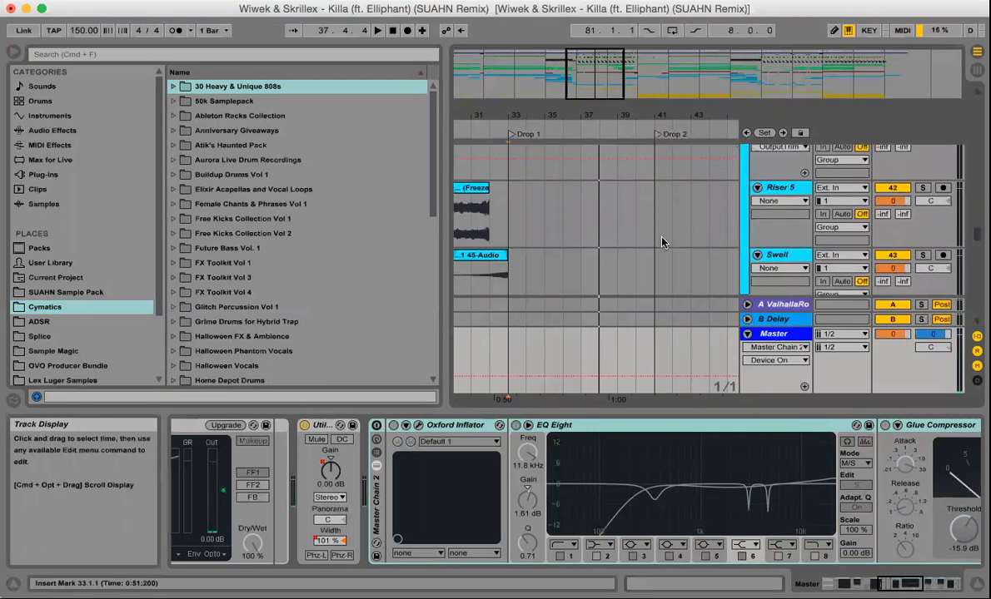
{"action": "scroll", "coordinate": [662, 242], "scroll_direction": "down", "scroll_amount": 3}
{"action": "scroll", "coordinate": [663, 242], "scroll_direction": "up", "scroll_amount": 4}
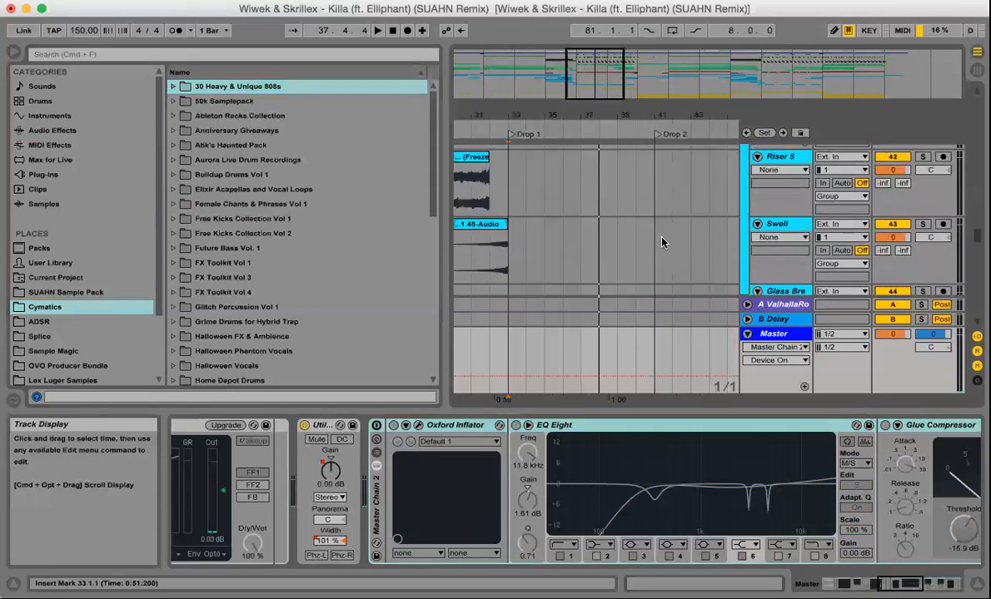
{"action": "scroll", "coordinate": [663, 243], "scroll_direction": "right", "scroll_amount": 5}
{"action": "scroll", "coordinate": [662, 243], "scroll_direction": "right", "scroll_amount": 12}
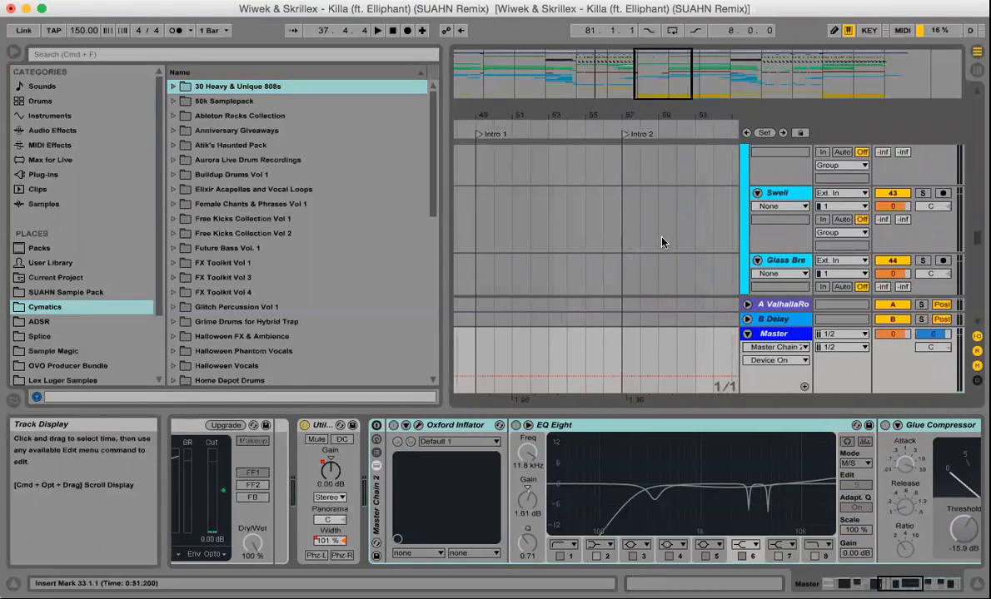
{"action": "scroll", "coordinate": [663, 242], "scroll_direction": "down", "scroll_amount": 1}
{"action": "scroll", "coordinate": [663, 242], "scroll_direction": "right", "scroll_amount": 4}
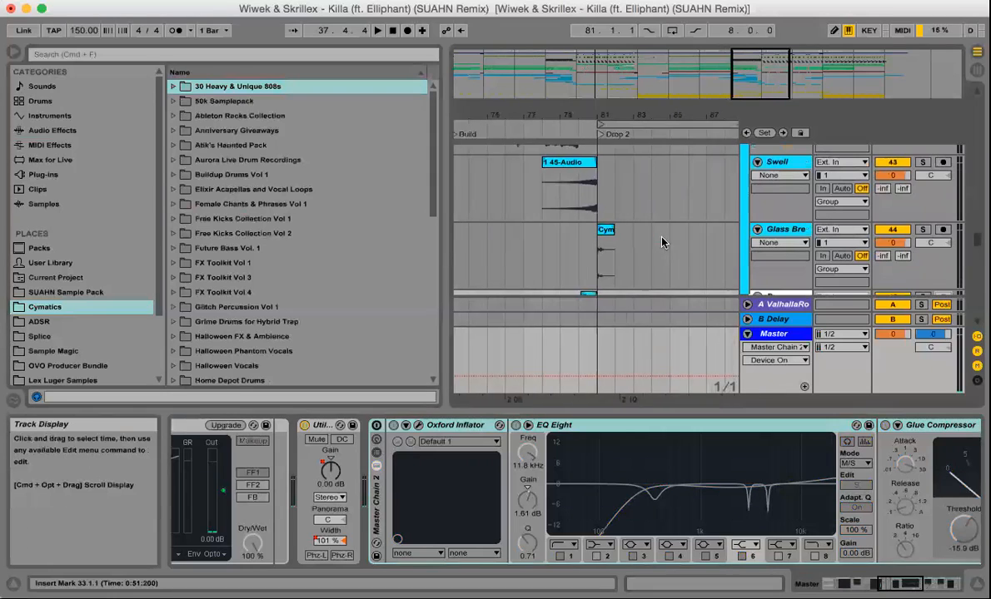
{"action": "scroll", "coordinate": [663, 242], "scroll_direction": "down", "scroll_amount": 3}
{"action": "scroll", "coordinate": [662, 242], "scroll_direction": "right", "scroll_amount": 6}
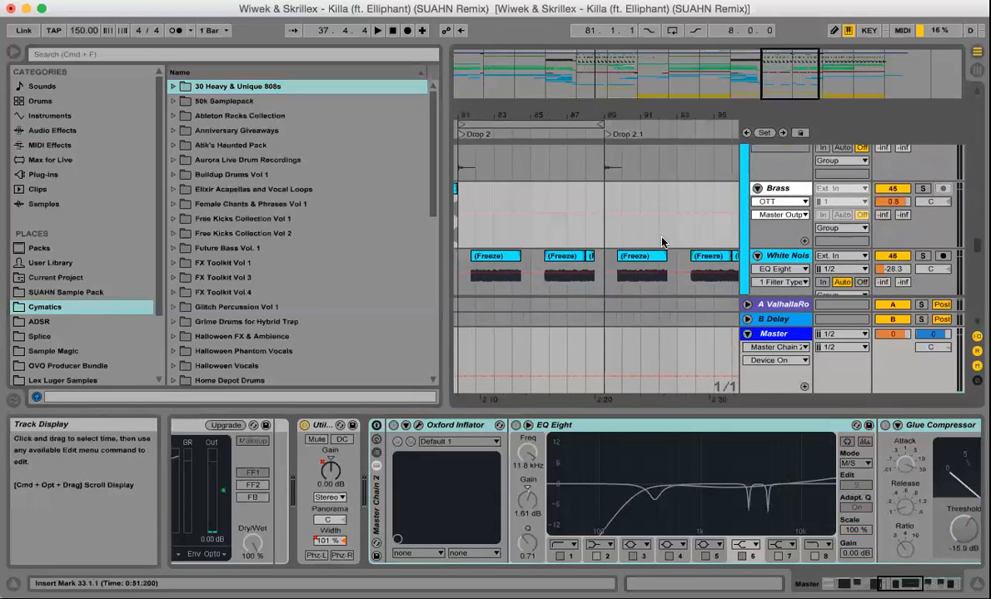
{"action": "scroll", "coordinate": [663, 242], "scroll_direction": "down", "scroll_amount": 2}
{"action": "scroll", "coordinate": [663, 243], "scroll_direction": "left", "scroll_amount": 3}
{"action": "scroll", "coordinate": [662, 242], "scroll_direction": "down", "scroll_amount": 1}
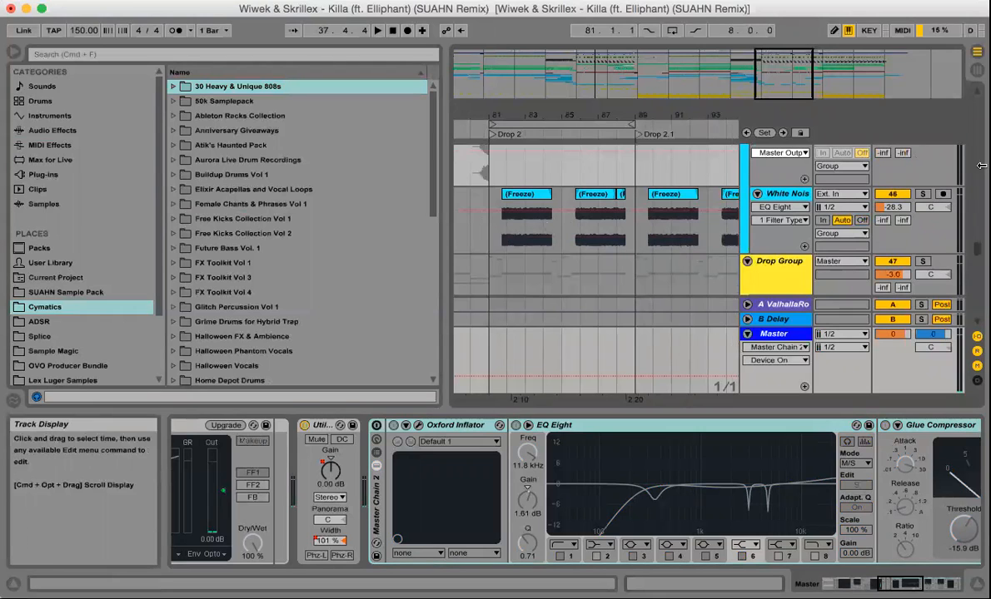
- Solo the White Noise track, play it from 81.4.1 at its first clip in Drop 2, stop playback and release the solo
{"action": "left_click", "coordinate": [922, 194]}
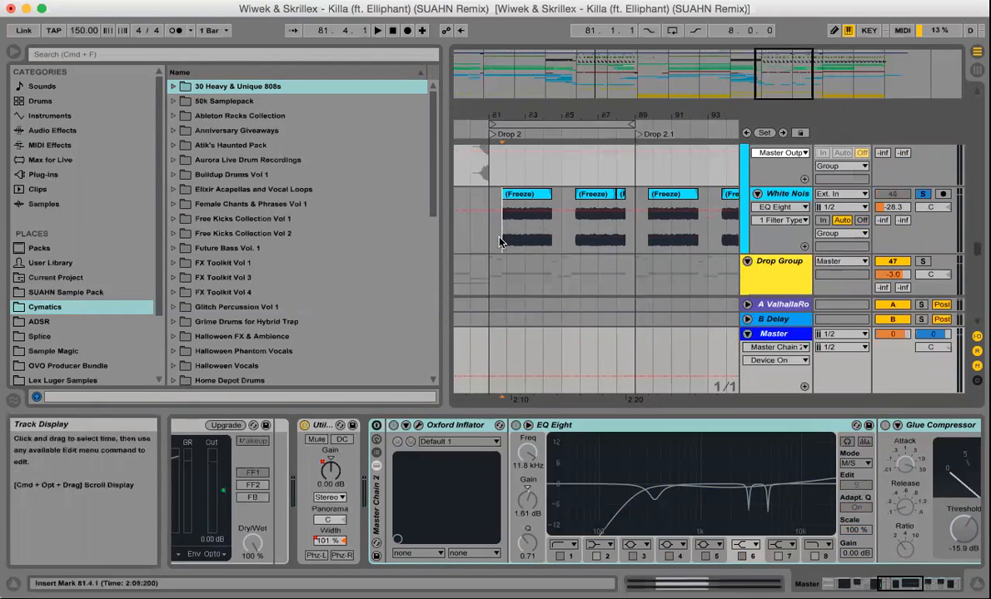
{"action": "left_click", "coordinate": [500, 242]}
{"action": "key", "text": "space"}
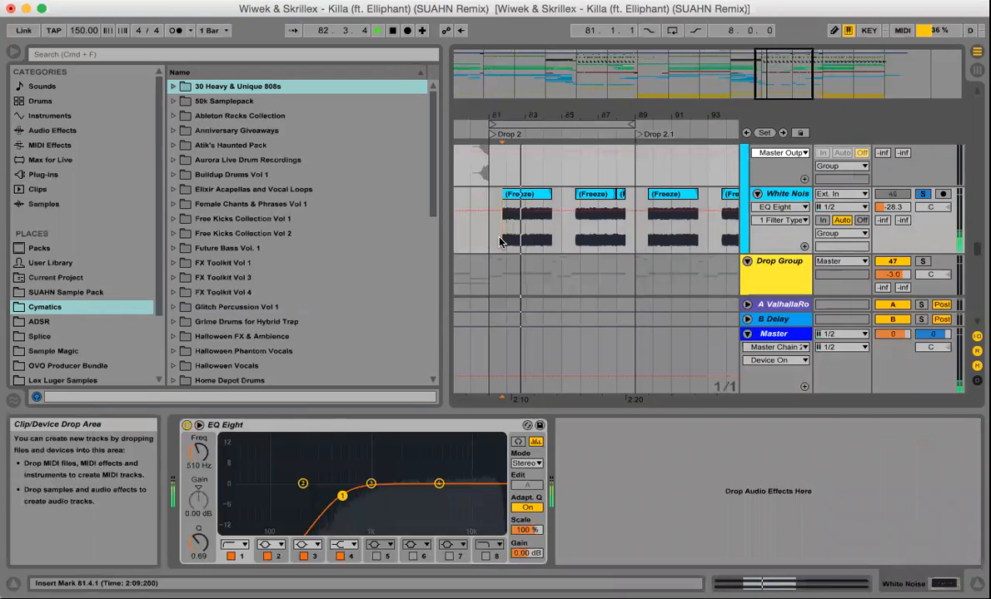
{"action": "key", "text": "space"}
{"action": "left_click", "coordinate": [921, 194]}
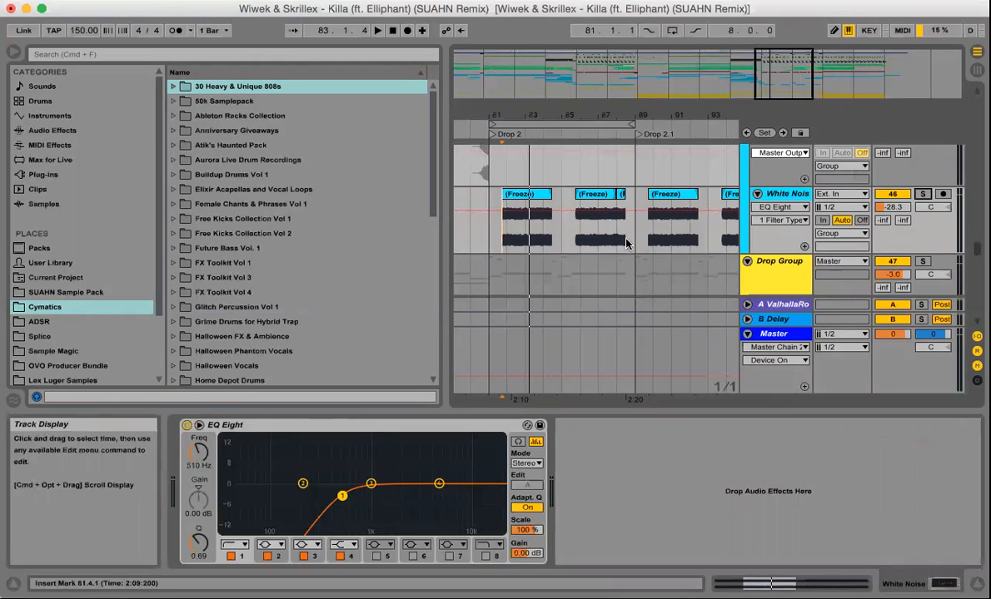
- Examine the White Noise track's clips from Drop 2.1 through Drop 3 and the outro, then back to the Build
{"action": "scroll", "coordinate": [629, 240], "scroll_direction": "right", "scroll_amount": 5}
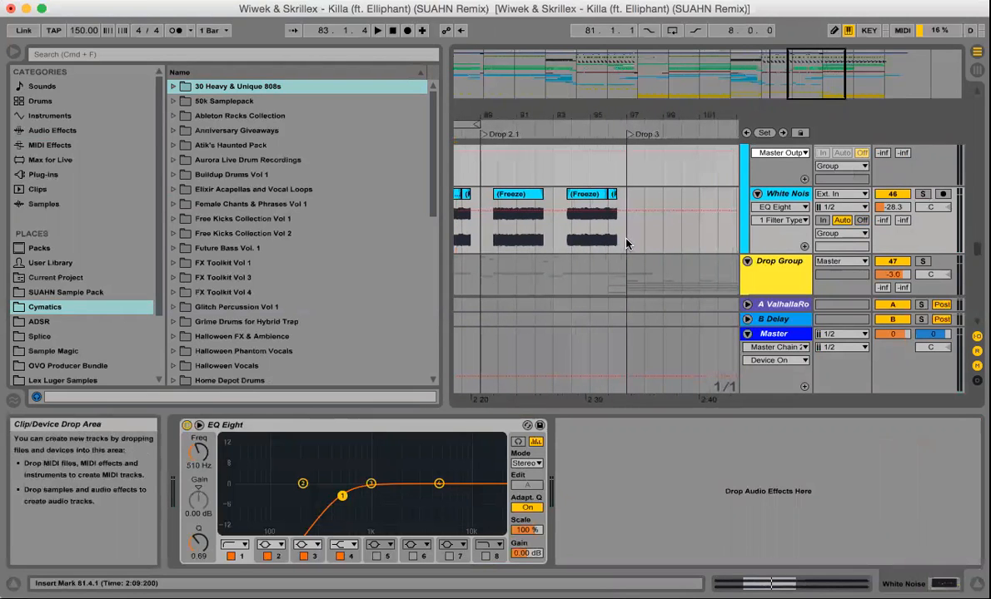
{"action": "scroll", "coordinate": [628, 243], "scroll_direction": "right", "scroll_amount": 5}
{"action": "scroll", "coordinate": [628, 243], "scroll_direction": "right", "scroll_amount": 4}
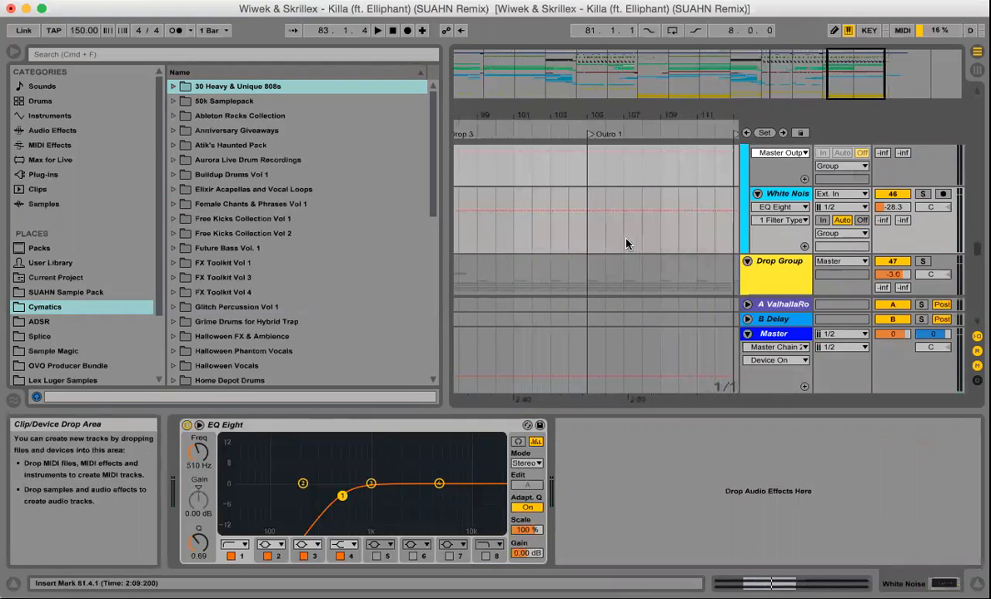
{"action": "scroll", "coordinate": [628, 243], "scroll_direction": "left", "scroll_amount": 15}
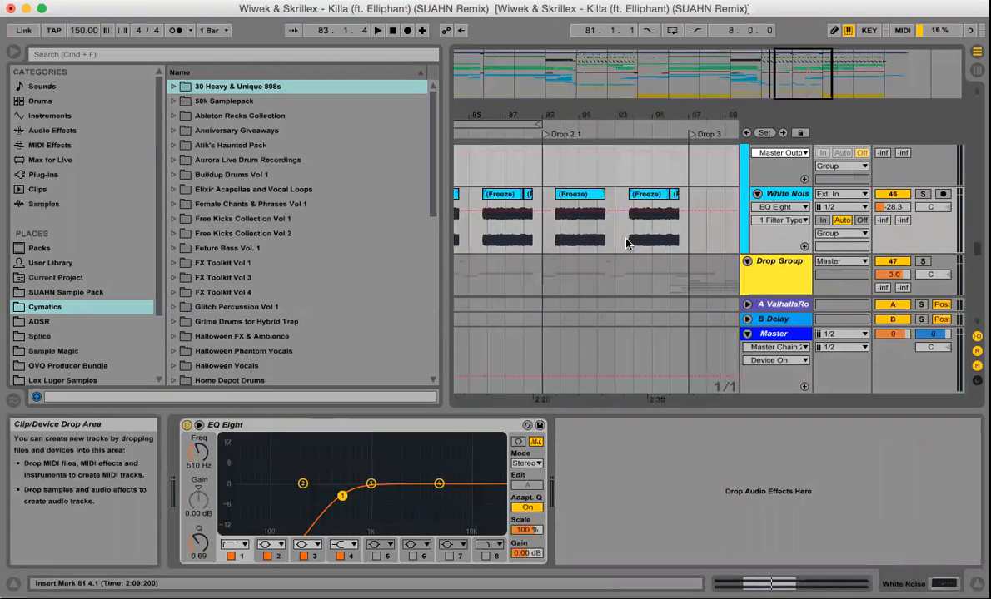
{"action": "scroll", "coordinate": [628, 243], "scroll_direction": "left", "scroll_amount": 6}
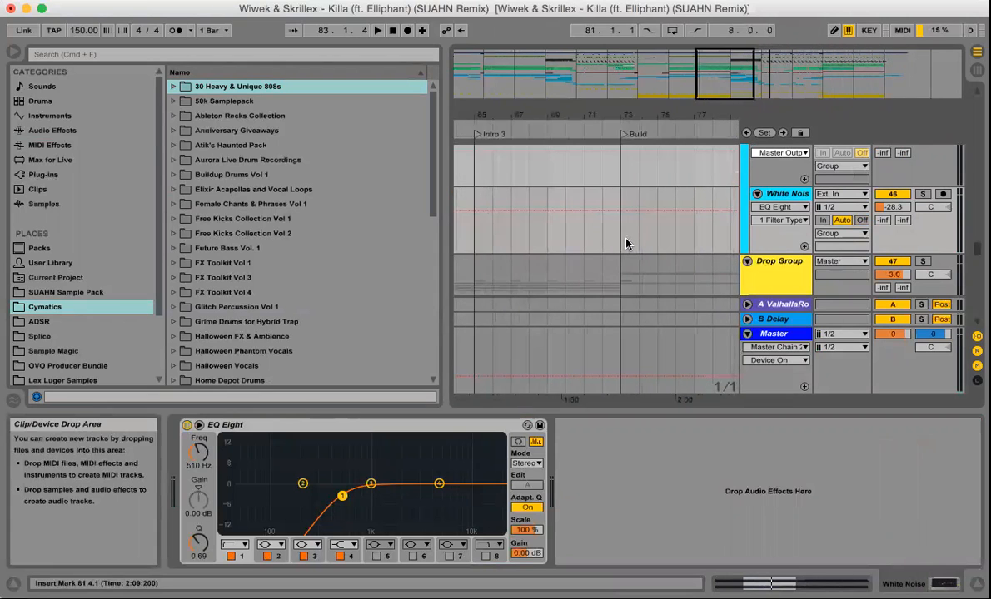
- Examine the Drop Group's Super Saw, Saw Arp, Arp 2 and Swell tracks across the arrangement, including Drop 2 through Drop 3
{"action": "scroll", "coordinate": [688, 244], "scroll_direction": "down", "scroll_amount": 6}
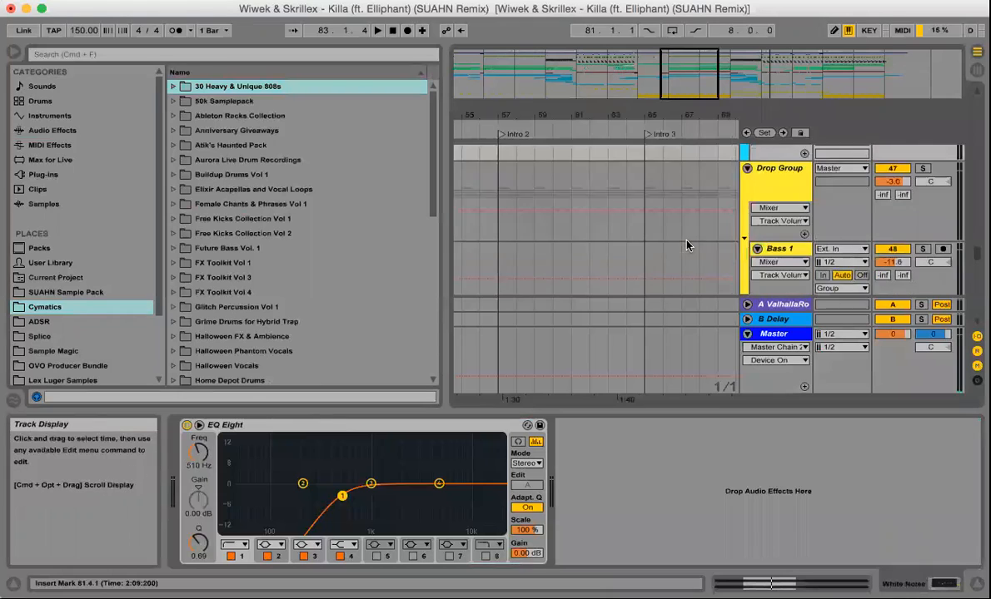
{"action": "scroll", "coordinate": [687, 245], "scroll_direction": "down", "scroll_amount": 3}
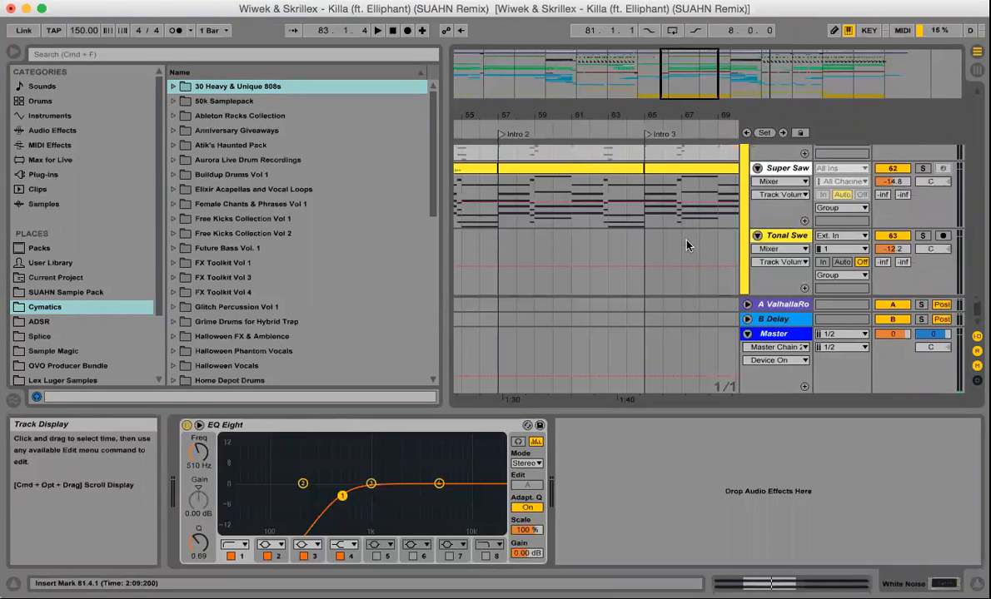
{"action": "scroll", "coordinate": [688, 245], "scroll_direction": "right", "scroll_amount": 20}
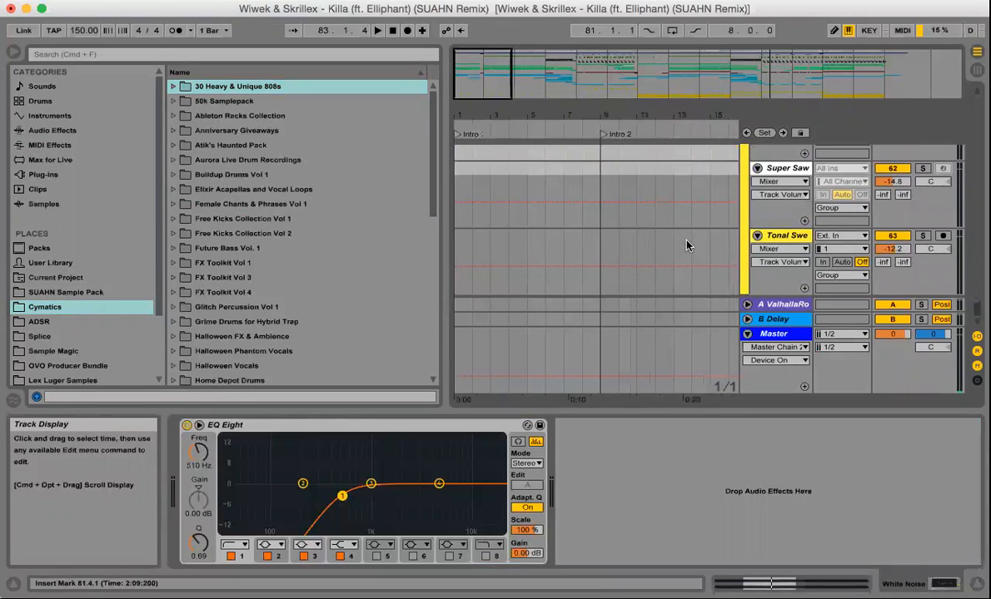
{"action": "scroll", "coordinate": [687, 245], "scroll_direction": "left", "scroll_amount": 10}
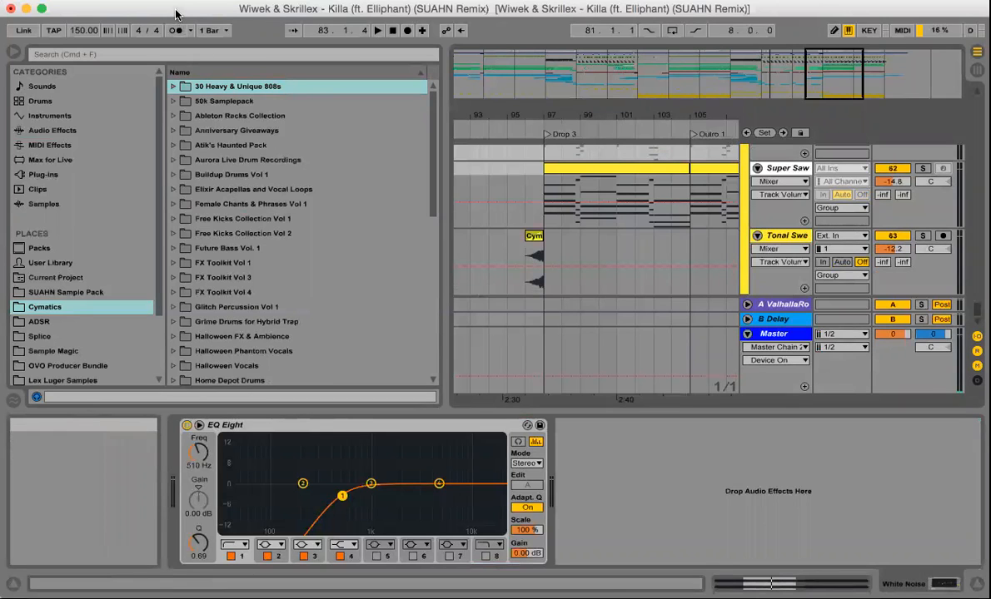
{"action": "left_click_drag", "start_coordinate": [525, 113], "coordinate": [631, 35]}
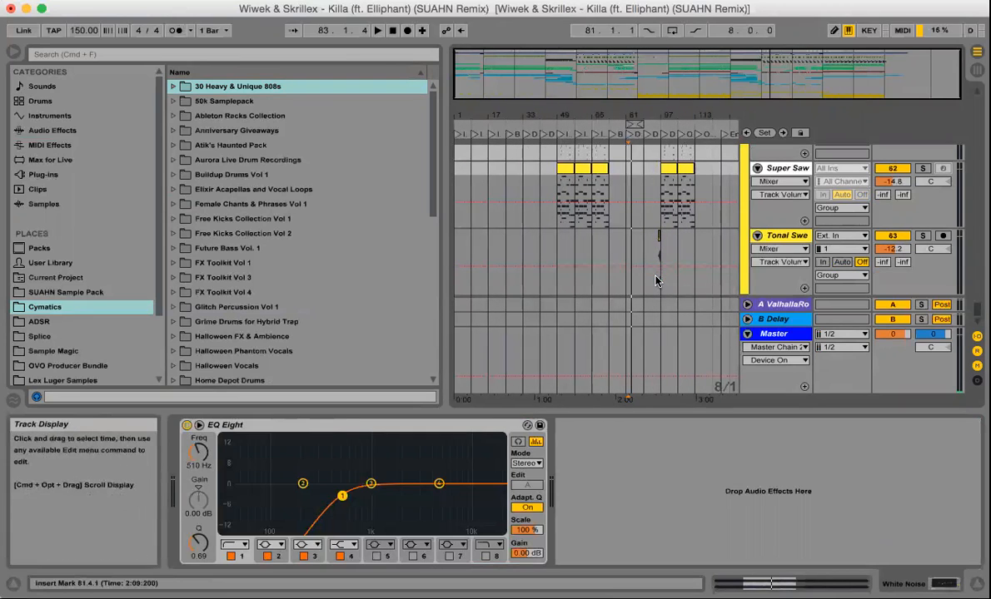
{"action": "scroll", "coordinate": [655, 280], "scroll_direction": "up", "scroll_amount": 3}
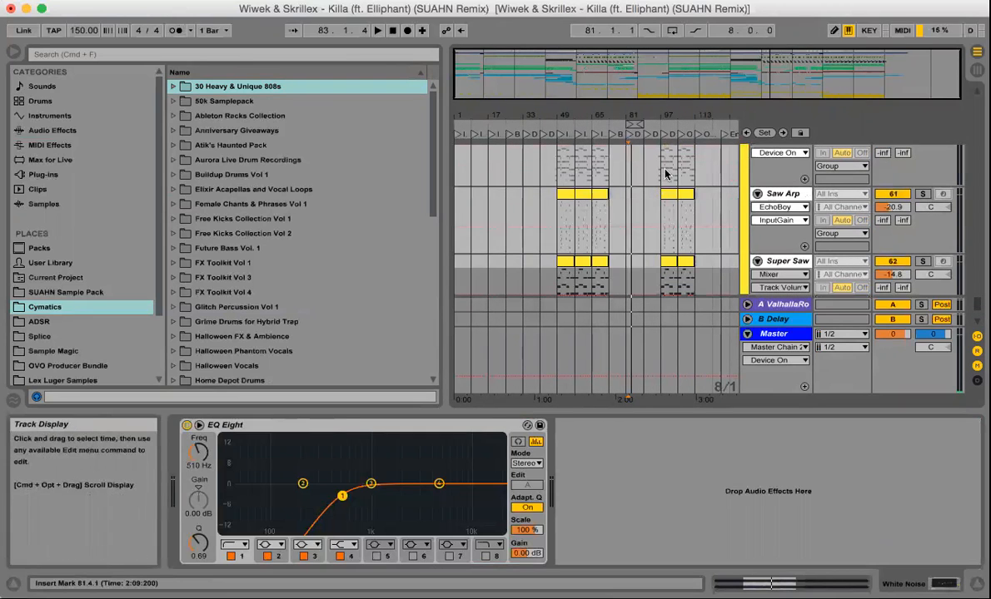
{"action": "left_click_drag", "start_coordinate": [654, 110], "coordinate": [655, 167]}
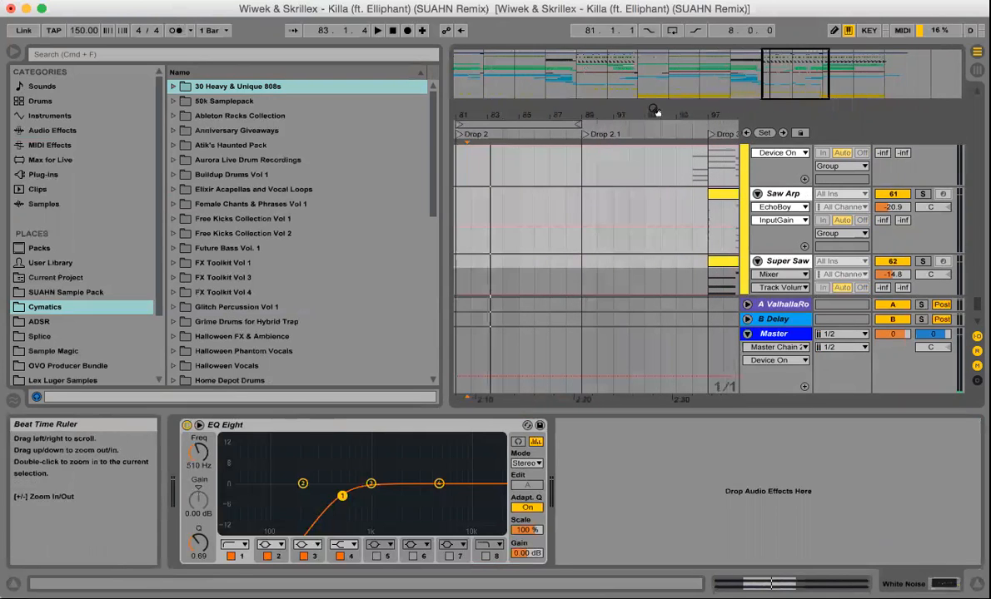
{"action": "scroll", "coordinate": [655, 256], "scroll_direction": "up", "scroll_amount": 5}
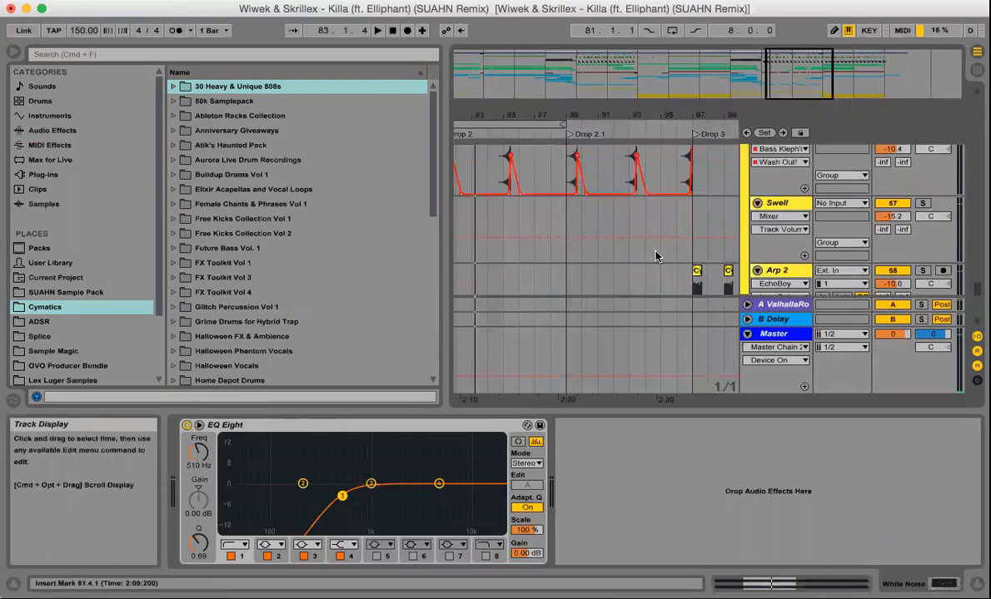
- Collapse the SC, Stems, Kick, Snares, Drums, bass and sub, FX and Drop Group track groups
{"action": "scroll", "coordinate": [655, 256], "scroll_direction": "down", "scroll_amount": 3}
{"action": "left_click", "coordinate": [747, 151]}
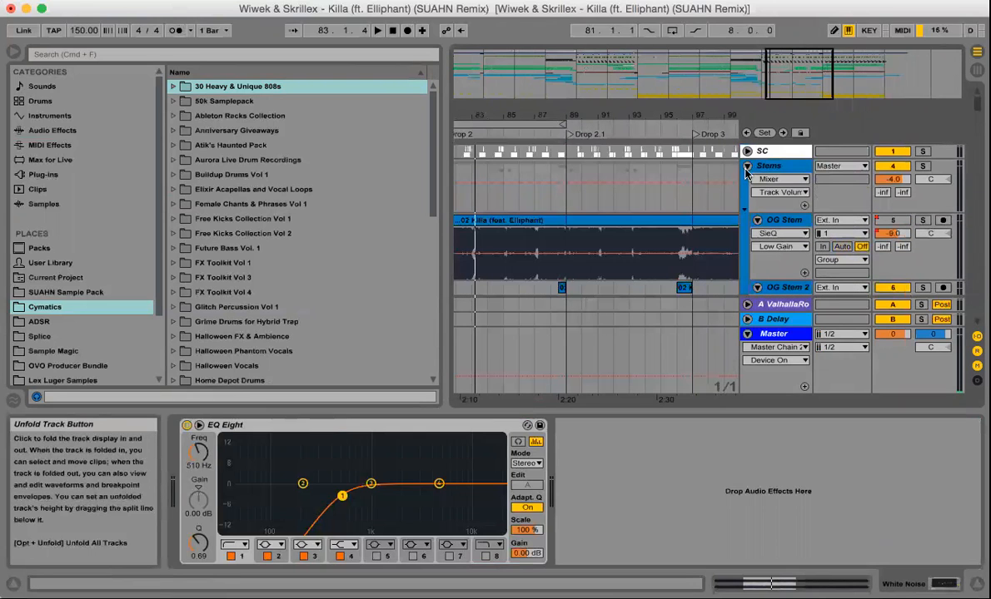
{"action": "left_click", "coordinate": [747, 166]}
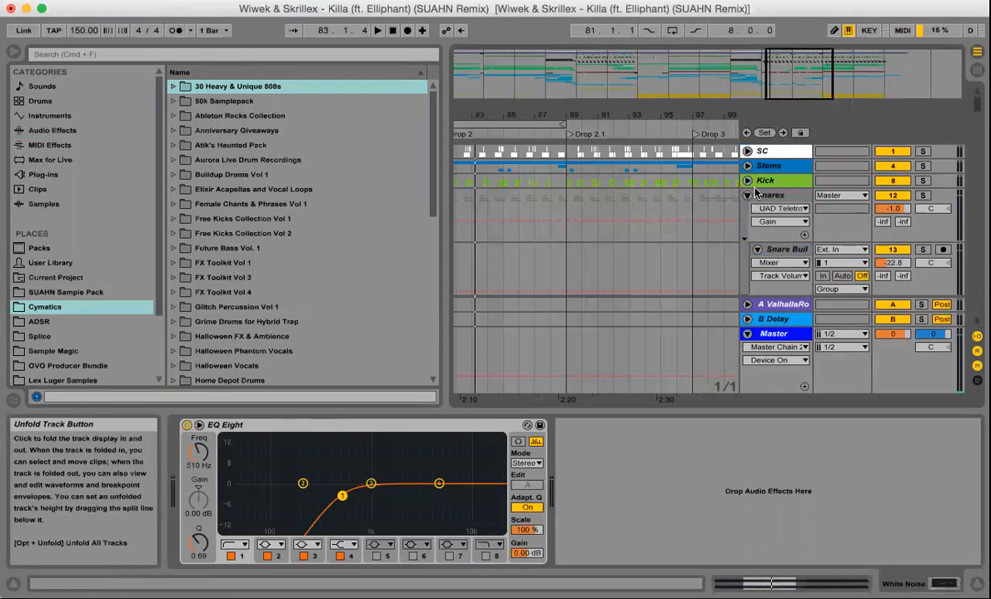
{"action": "left_click", "coordinate": [746, 195]}
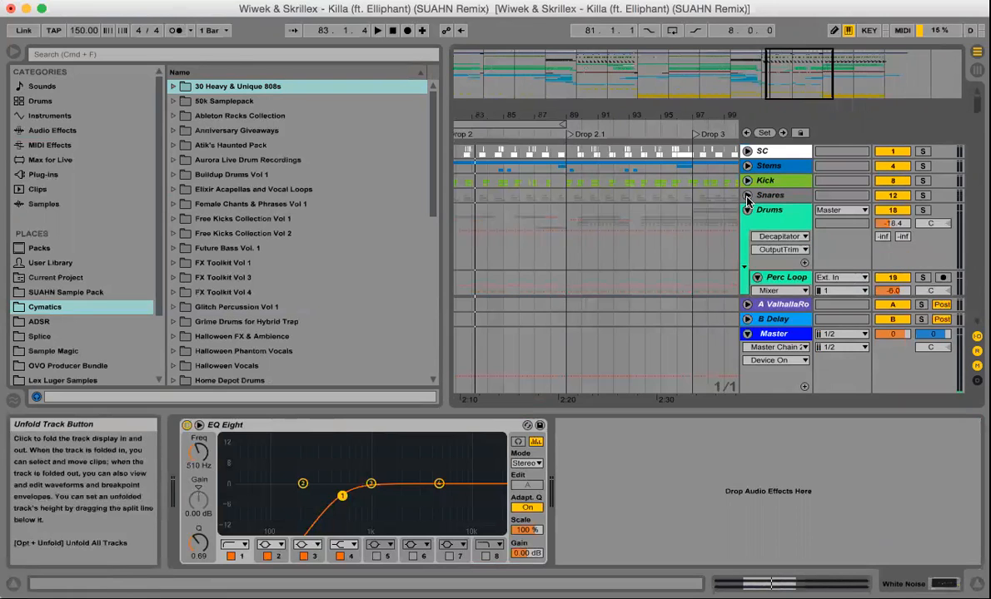
{"action": "left_click", "coordinate": [747, 210]}
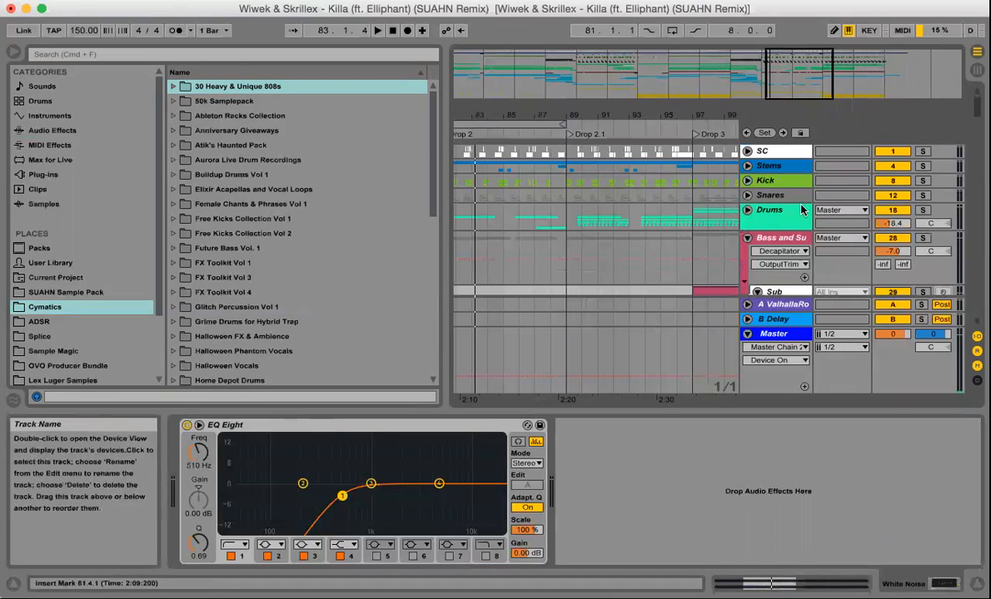
{"action": "left_click", "coordinate": [747, 239]}
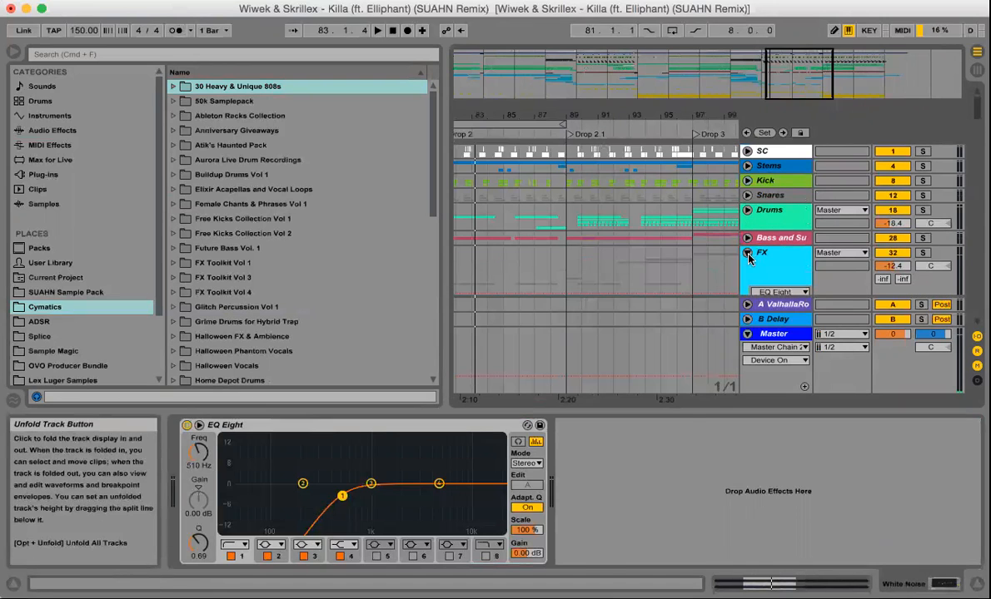
{"action": "left_click", "coordinate": [748, 255]}
{"action": "scroll", "coordinate": [748, 253], "scroll_direction": "down", "scroll_amount": 5}
{"action": "left_click", "coordinate": [747, 171]}
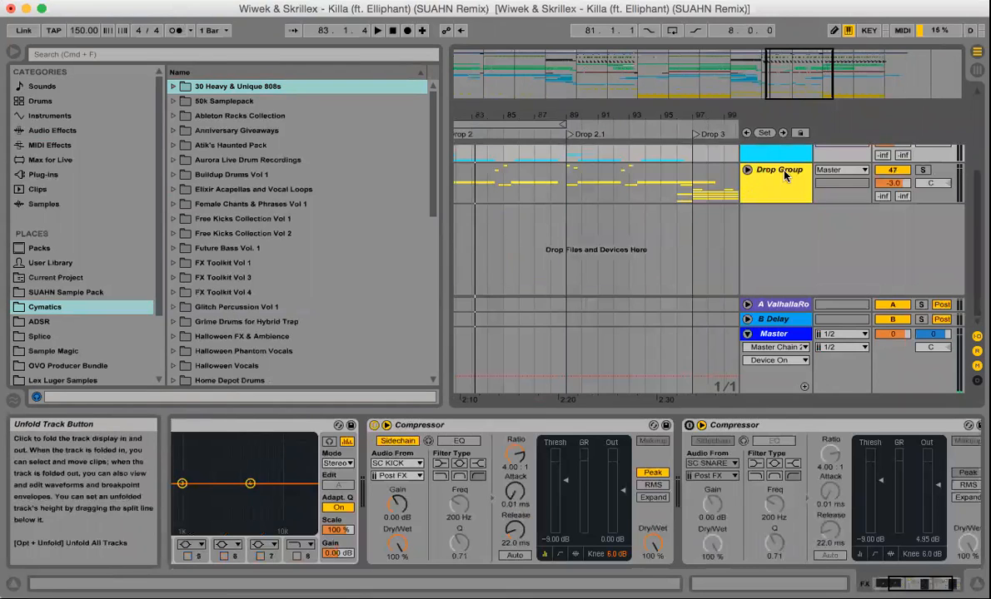
- Examine the collapsed Drop Group's clip overview from Drop 2 through the second intro sections to the Build
{"action": "scroll", "coordinate": [580, 194], "scroll_direction": "left", "scroll_amount": 5}
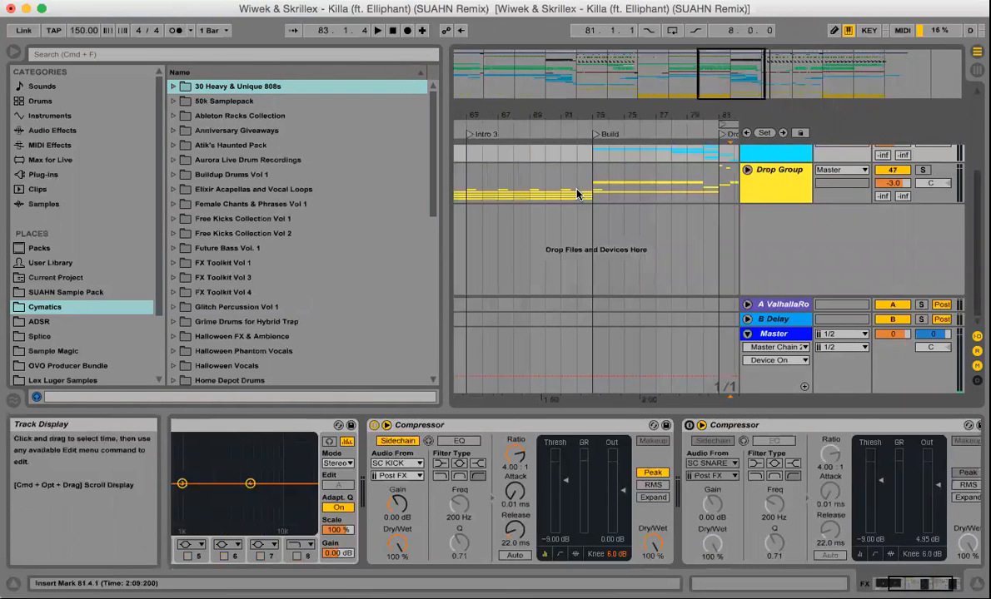
{"action": "scroll", "coordinate": [579, 194], "scroll_direction": "left", "scroll_amount": 8}
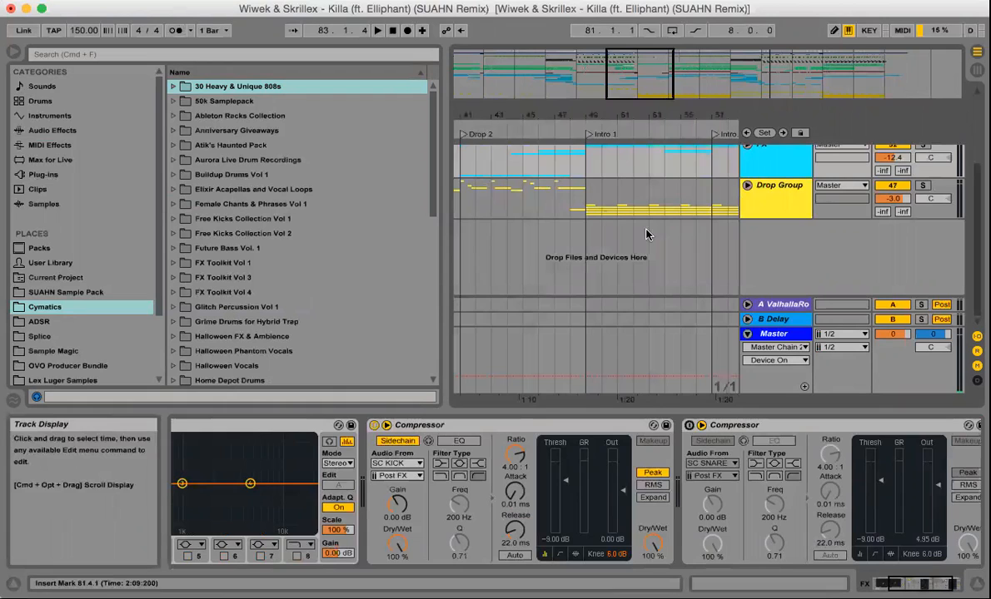
{"action": "scroll", "coordinate": [574, 196], "scroll_direction": "right", "scroll_amount": 3}
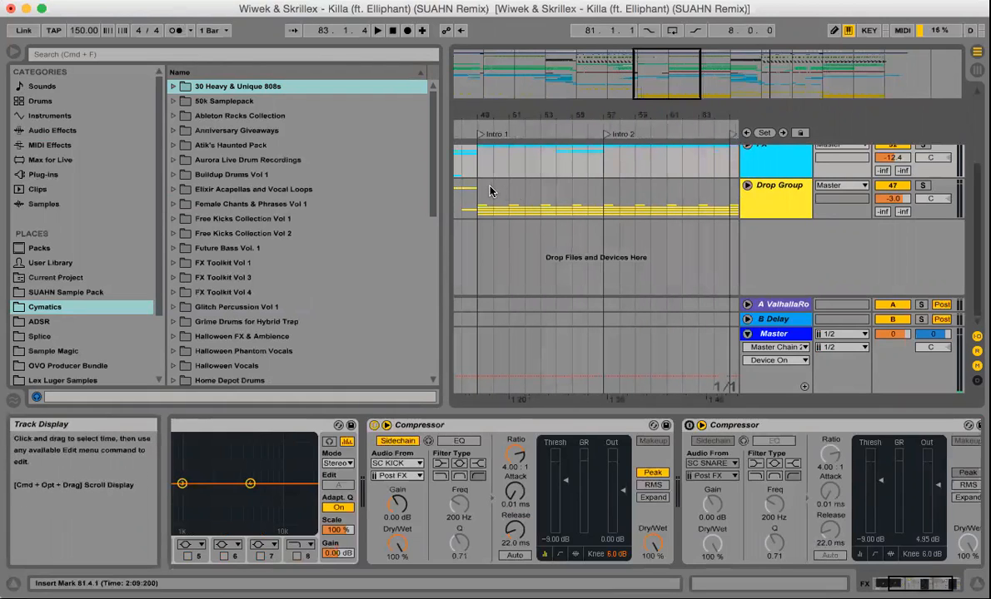
{"action": "scroll", "coordinate": [599, 205], "scroll_direction": "right", "scroll_amount": 5}
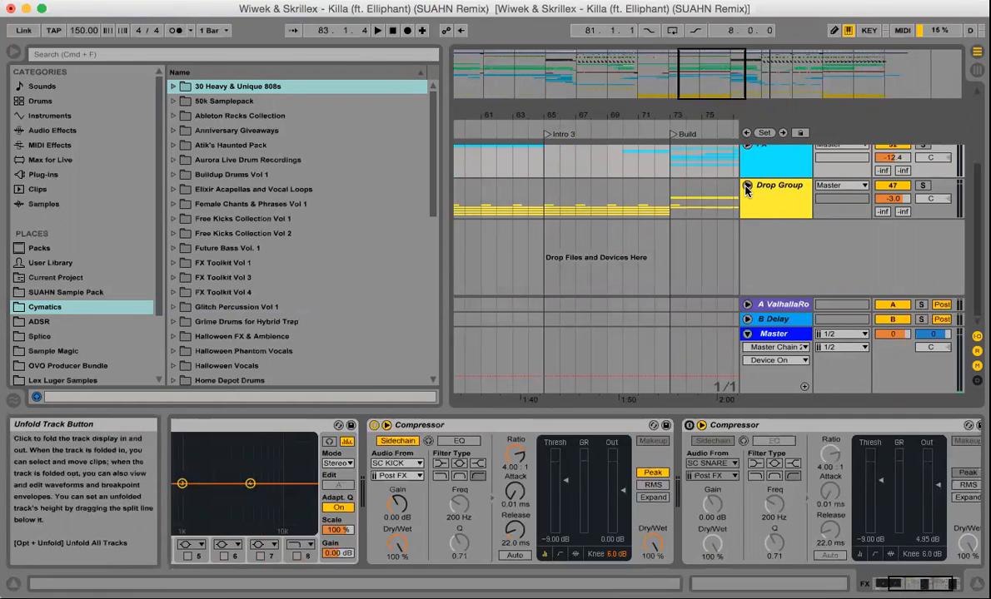
{"action": "scroll", "coordinate": [779, 218], "scroll_direction": "up", "scroll_amount": 3}
{"action": "scroll", "coordinate": [779, 218], "scroll_direction": "up", "scroll_amount": 2}
{"action": "scroll", "coordinate": [778, 218], "scroll_direction": "down", "scroll_amount": 2}
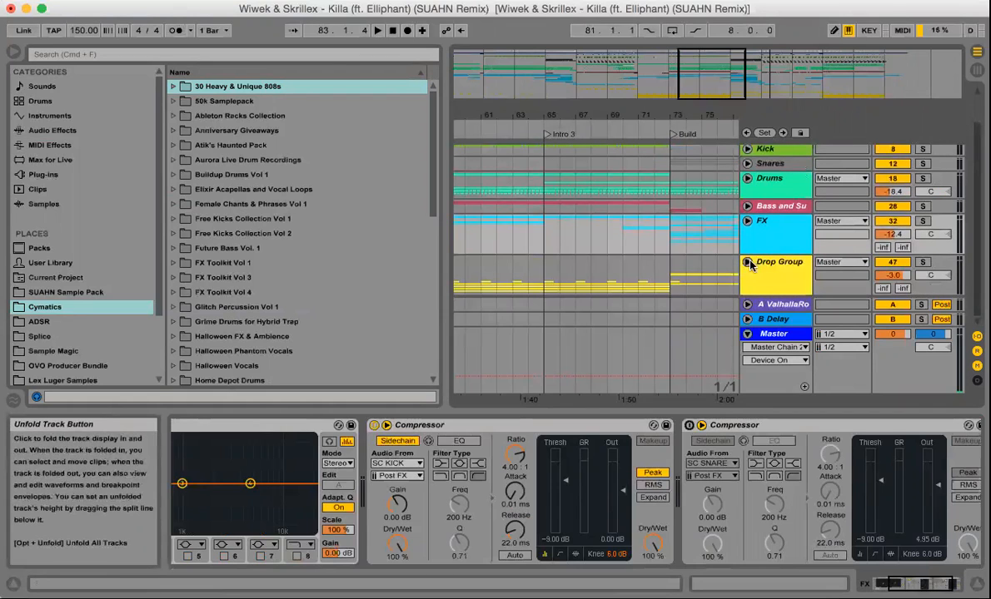
- Expand the Drop Group, FX, bass and sub, Drums, Snares, Kick and SC track groups
{"action": "left_click", "coordinate": [748, 263]}
{"action": "left_click", "coordinate": [747, 221]}
{"action": "left_click", "coordinate": [748, 207]}
{"action": "left_click", "coordinate": [747, 178]}
{"action": "left_click", "coordinate": [747, 164]}
{"action": "left_click", "coordinate": [747, 149]}
{"action": "scroll", "coordinate": [766, 228], "scroll_direction": "up", "scroll_amount": 2}
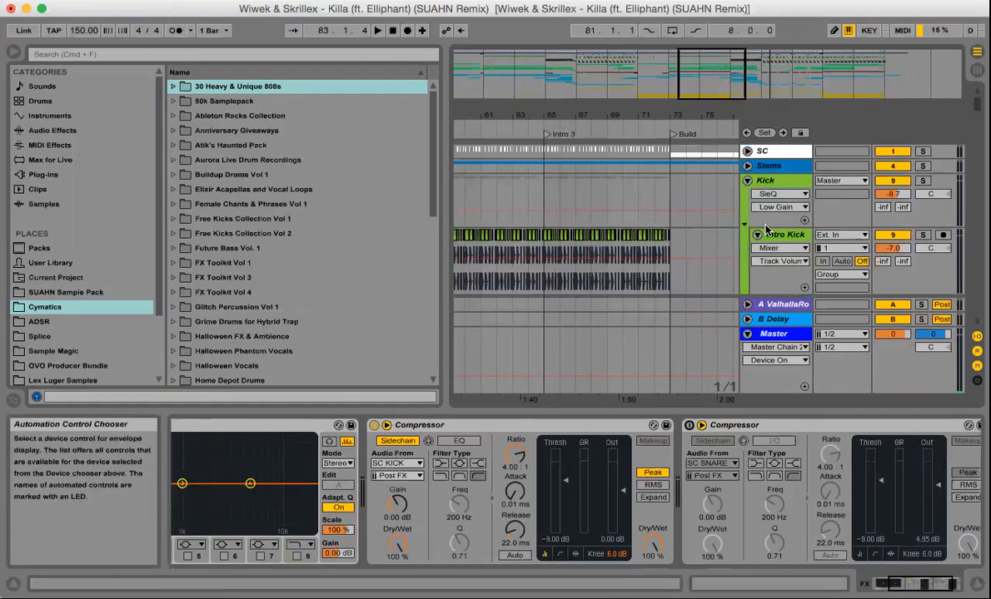
{"action": "left_click", "coordinate": [747, 150]}
- Examine the SC KICK and SC SNARE tracks across the whole song and in the Drop 3 to End section
{"action": "left_click_drag", "start_coordinate": [603, 138], "coordinate": [602, 112]}
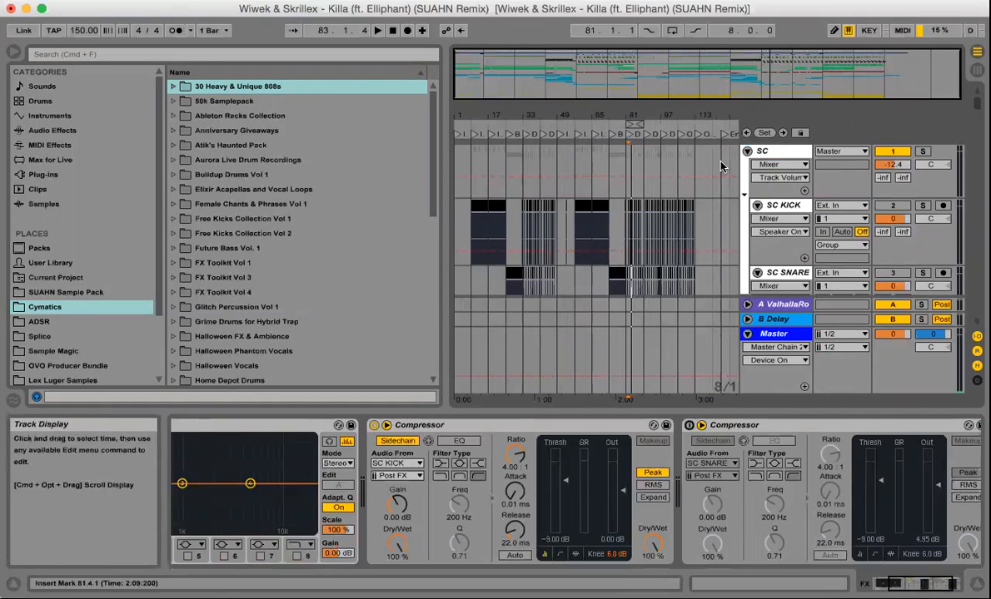
{"action": "left_click_drag", "start_coordinate": [722, 111], "coordinate": [722, 134]}
{"action": "scroll", "coordinate": [681, 214], "scroll_direction": "right", "scroll_amount": 3}
{"action": "scroll", "coordinate": [682, 219], "scroll_direction": "down", "scroll_amount": 3}
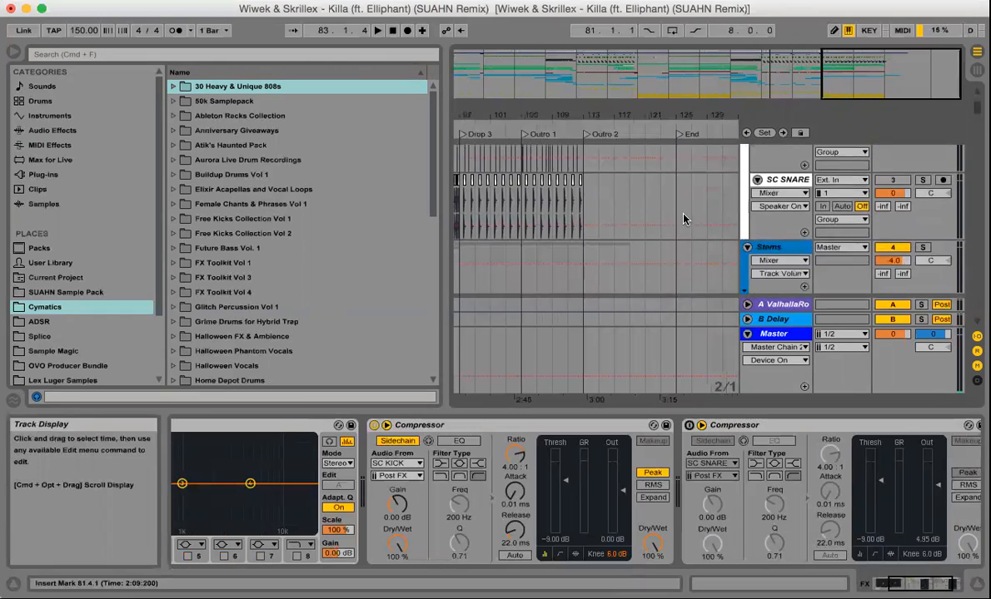
{"action": "scroll", "coordinate": [683, 219], "scroll_direction": "up", "scroll_amount": 5}
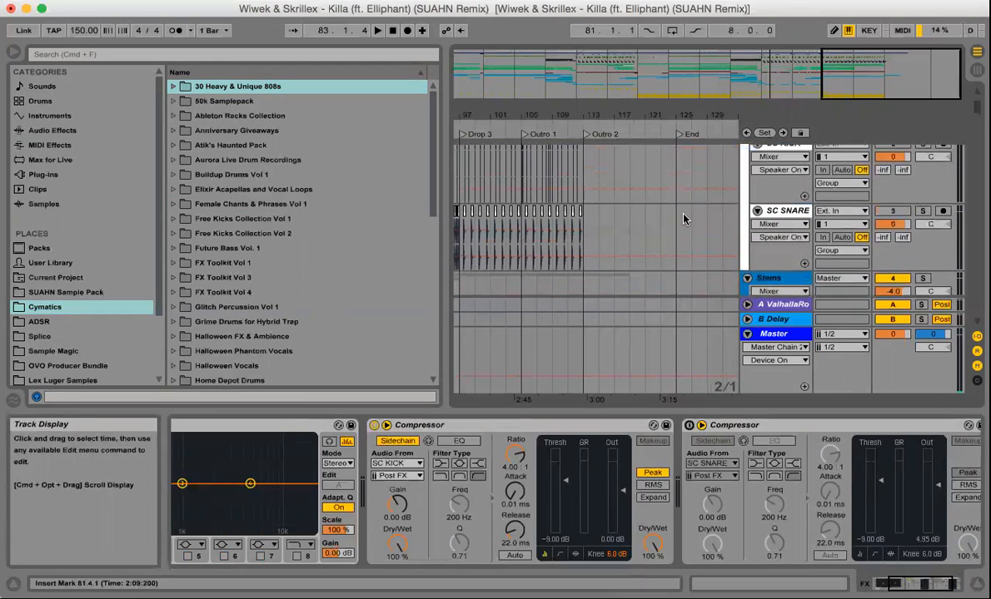
- Examine the Stems group's OG Stem, OG Stem 2 and OG Stem 3 tracks from Drop 3 through Outro 2
{"action": "scroll", "coordinate": [682, 218], "scroll_direction": "down", "scroll_amount": 2}
{"action": "scroll", "coordinate": [683, 219], "scroll_direction": "left", "scroll_amount": 2}
{"action": "scroll", "coordinate": [682, 219], "scroll_direction": "up", "scroll_amount": 2}
{"action": "scroll", "coordinate": [683, 219], "scroll_direction": "down", "scroll_amount": 2}
{"action": "scroll", "coordinate": [683, 219], "scroll_direction": "down", "scroll_amount": 3}
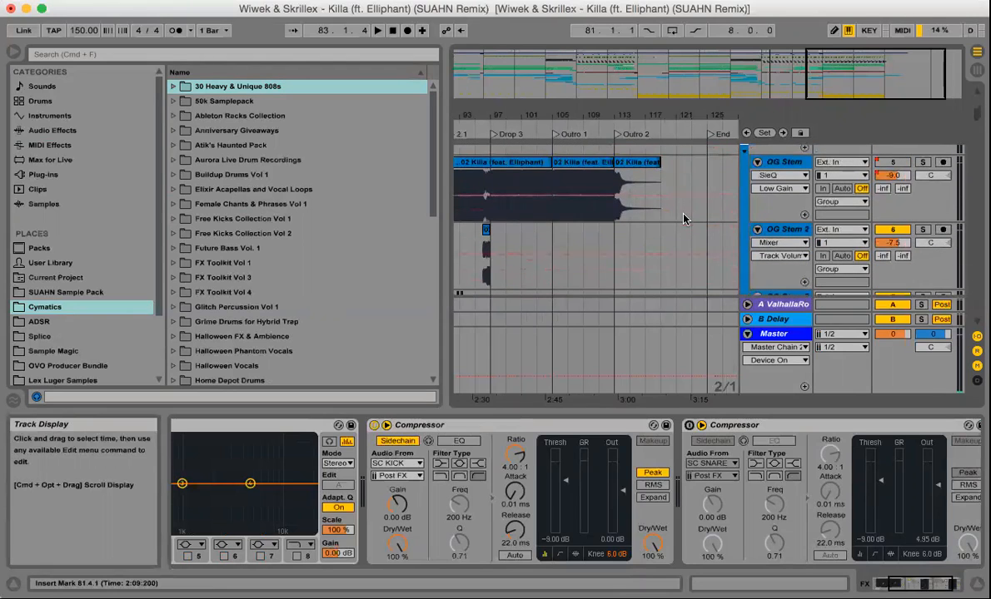
{"action": "scroll", "coordinate": [682, 219], "scroll_direction": "down", "scroll_amount": 2}
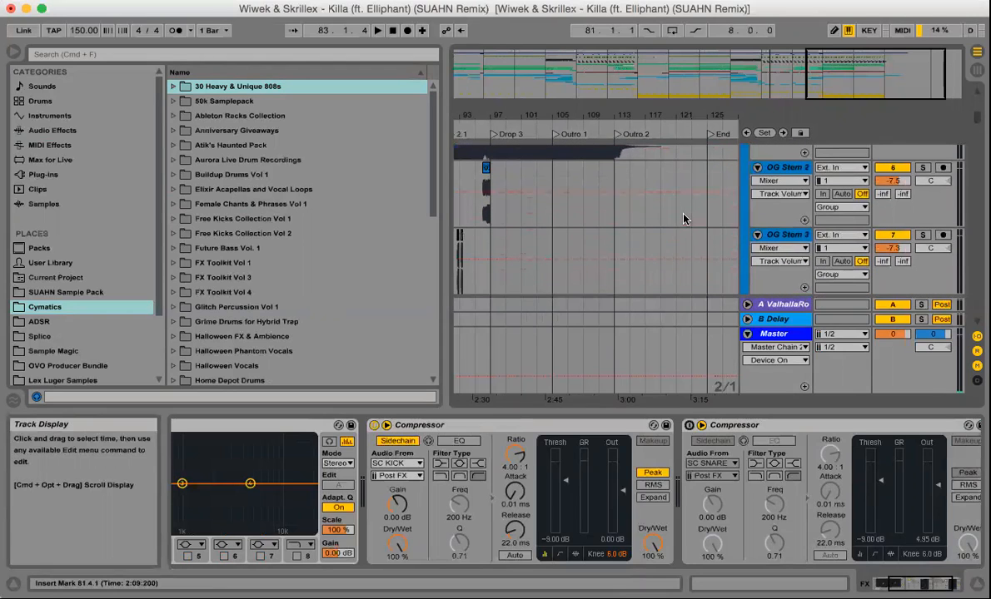
{"action": "scroll", "coordinate": [682, 219], "scroll_direction": "up", "scroll_amount": 1}
{"action": "scroll", "coordinate": [682, 219], "scroll_direction": "up", "scroll_amount": 1}
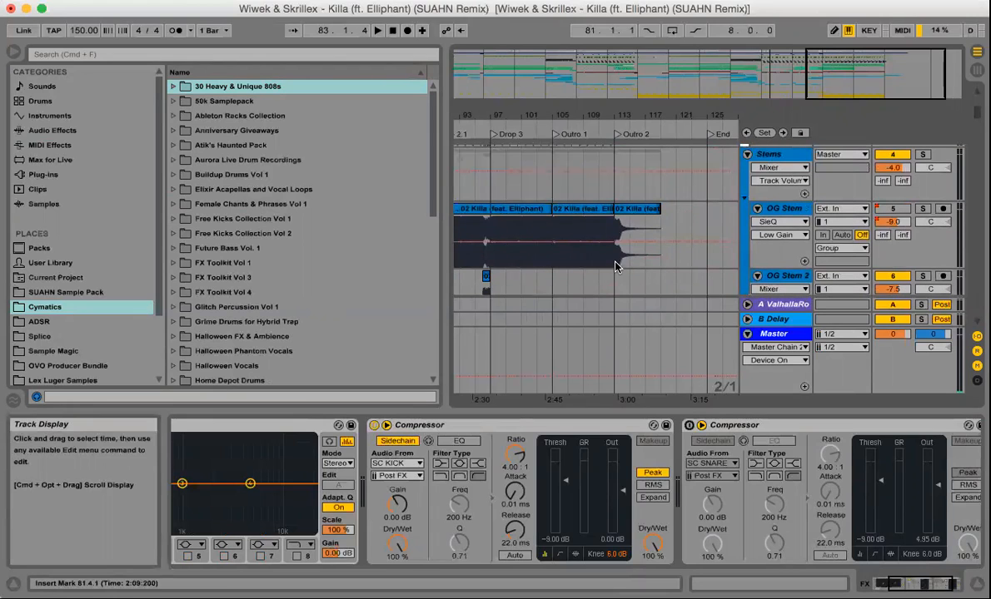
- Place the insert marker at 81.1.1 on the OG Stem track, at the start of the second Drop 2
{"action": "scroll", "coordinate": [615, 266], "scroll_direction": "left", "scroll_amount": 10}
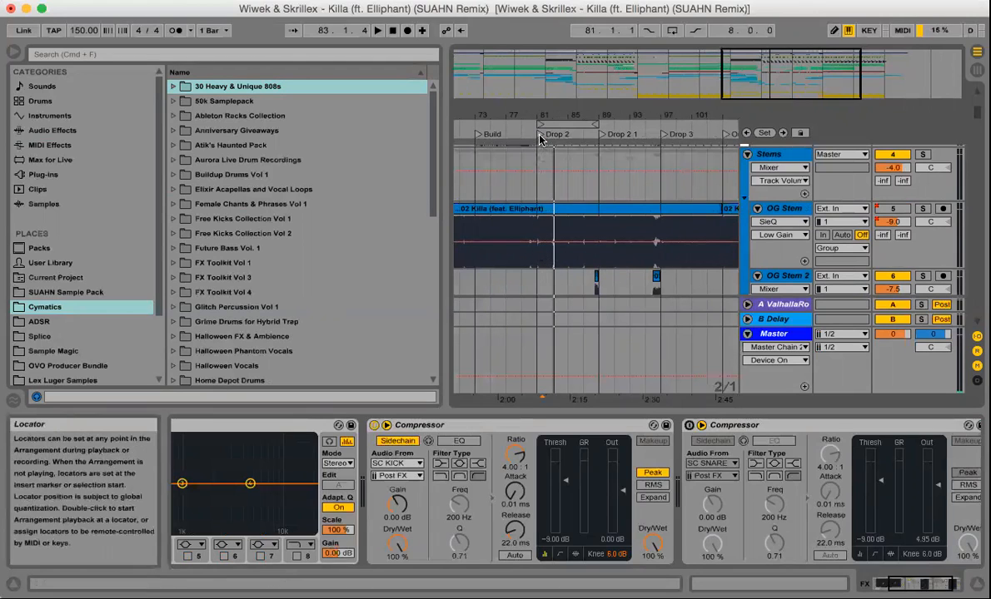
{"action": "left_click", "coordinate": [537, 233]}
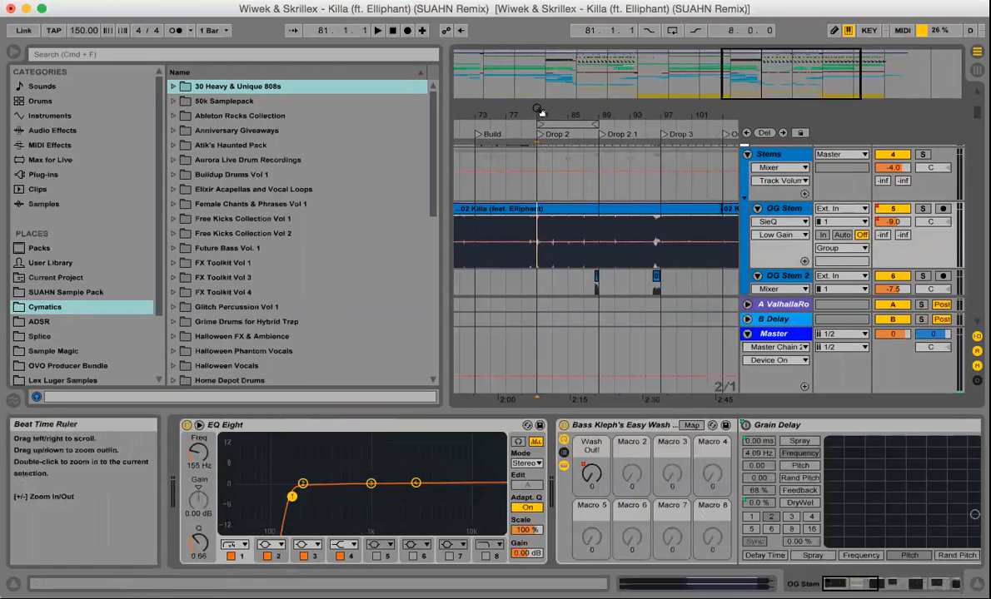
{"action": "left_click_drag", "start_coordinate": [537, 114], "coordinate": [529, 221]}
{"action": "left_click_drag", "start_coordinate": [530, 115], "coordinate": [617, 111]}
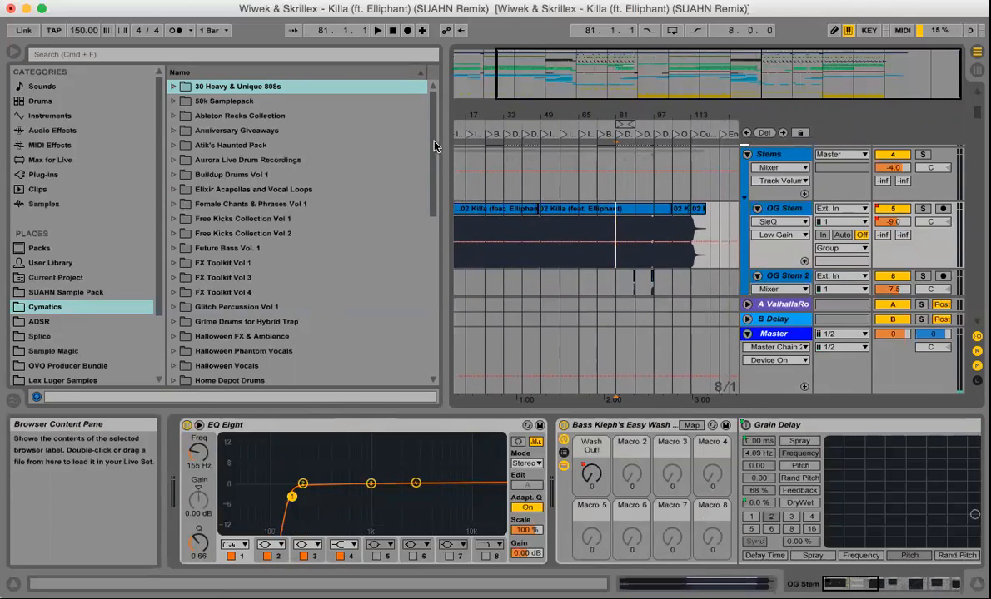
- Look through the ADSR sample folder and the subfolders of Floom Vol. 1, and return to the Cymatics folder
{"action": "left_click", "coordinate": [33, 323]}
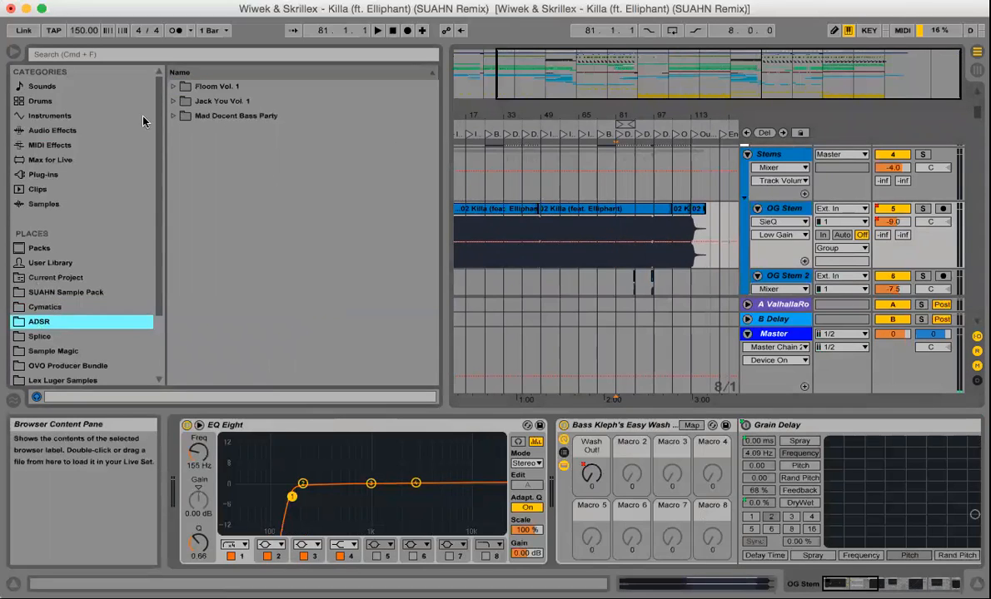
{"action": "left_click", "coordinate": [174, 88]}
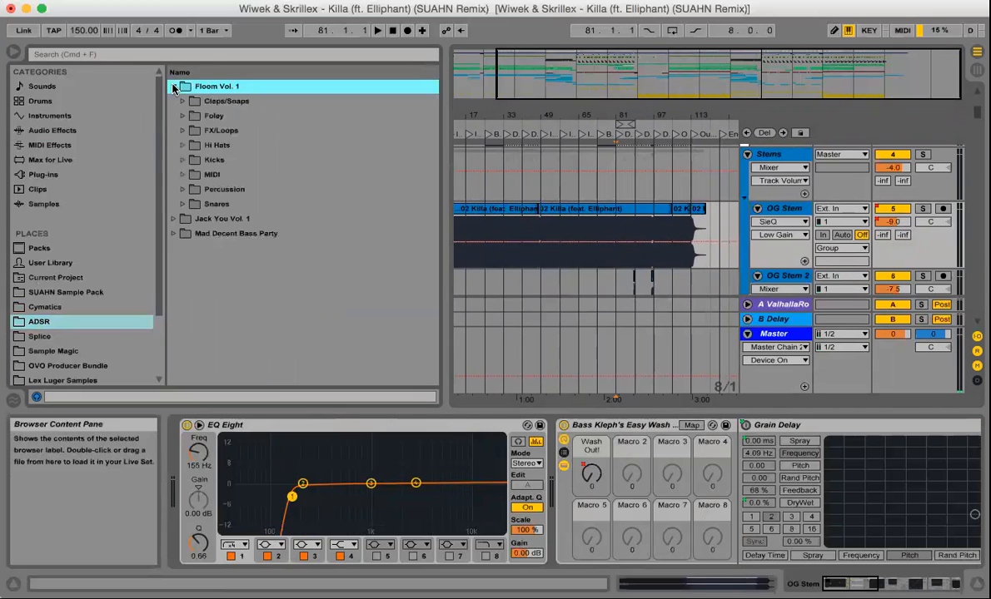
{"action": "left_click", "coordinate": [174, 88]}
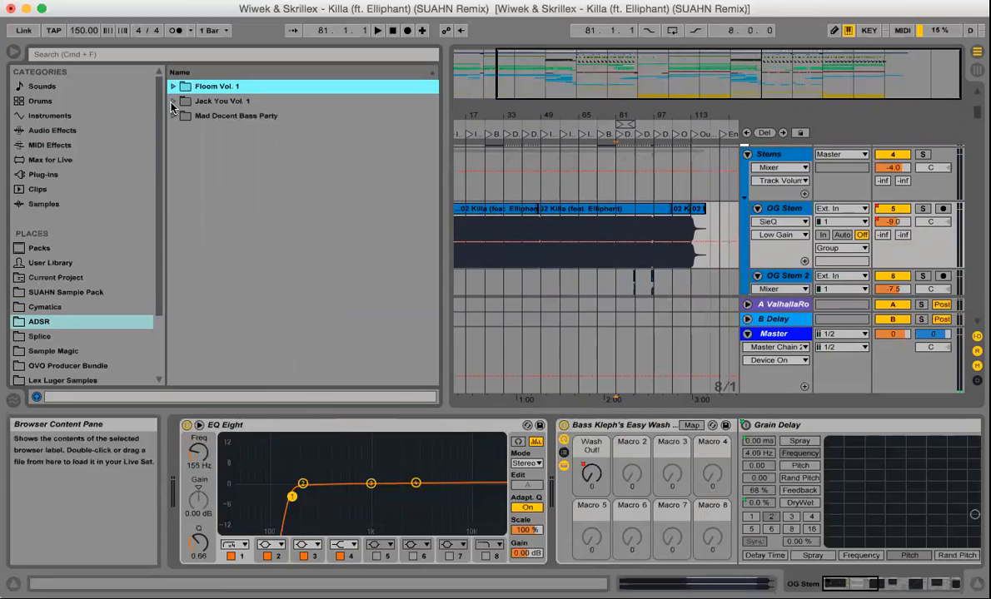
{"action": "left_click", "coordinate": [47, 307]}
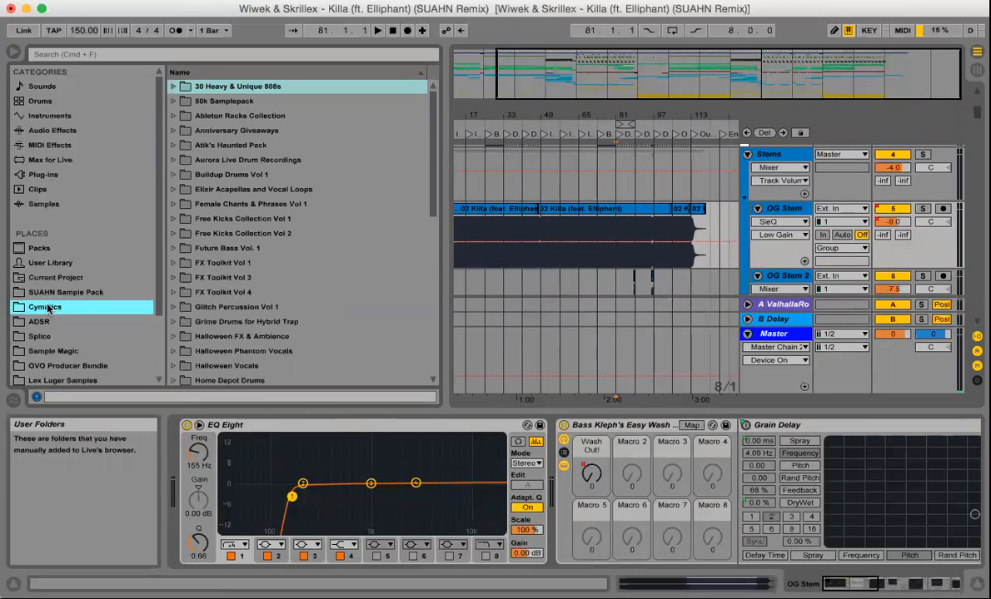
- Examine the tracks from OG Stem down to the Drums group, focusing on the Snare 3 clips in Drop 1 and Drop 2
{"action": "left_click_drag", "start_coordinate": [530, 116], "coordinate": [547, 116]}
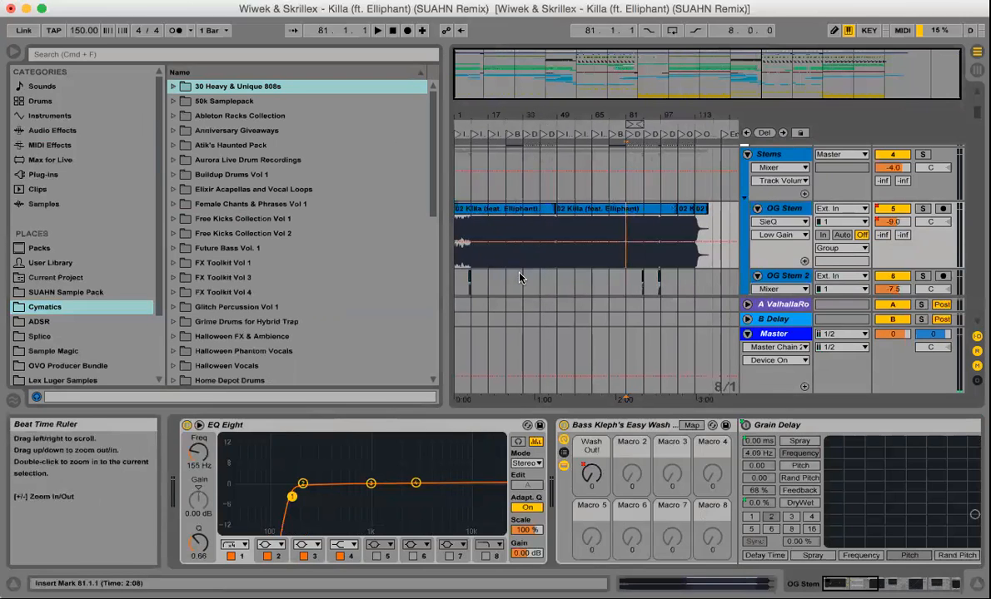
{"action": "scroll", "coordinate": [521, 278], "scroll_direction": "down", "scroll_amount": 3}
{"action": "scroll", "coordinate": [521, 278], "scroll_direction": "down", "scroll_amount": 10}
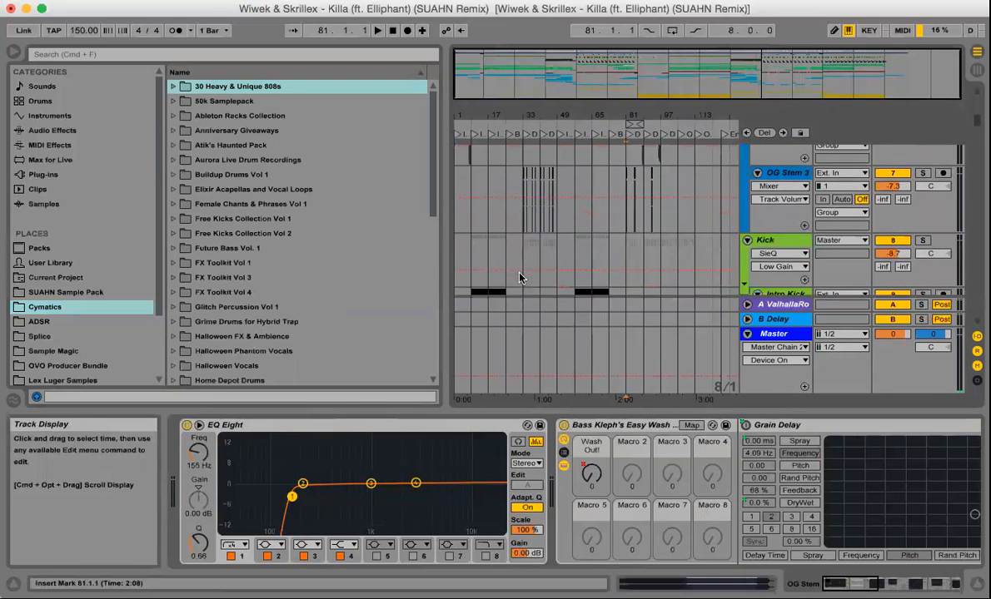
{"action": "scroll", "coordinate": [519, 277], "scroll_direction": "down", "scroll_amount": 8}
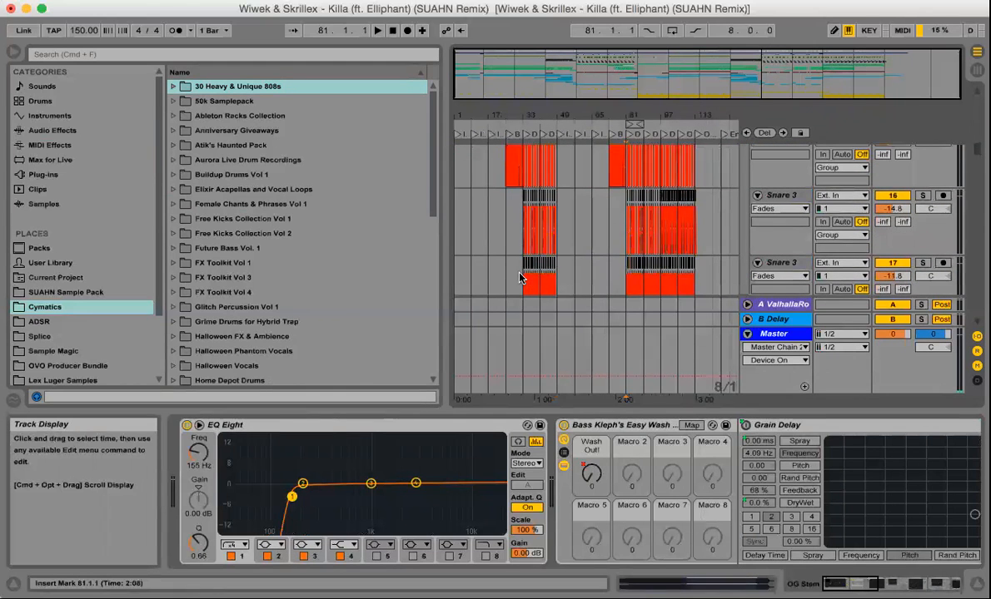
{"action": "left_click_drag", "start_coordinate": [530, 110], "coordinate": [525, 165]}
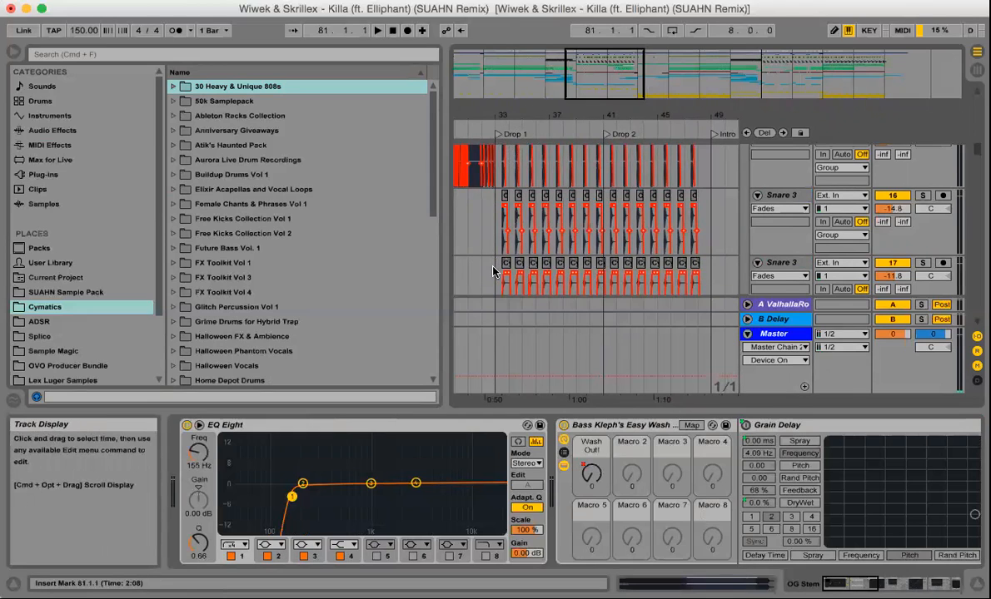
{"action": "scroll", "coordinate": [493, 268], "scroll_direction": "down", "scroll_amount": 3}
{"action": "scroll", "coordinate": [493, 273], "scroll_direction": "down", "scroll_amount": 1}
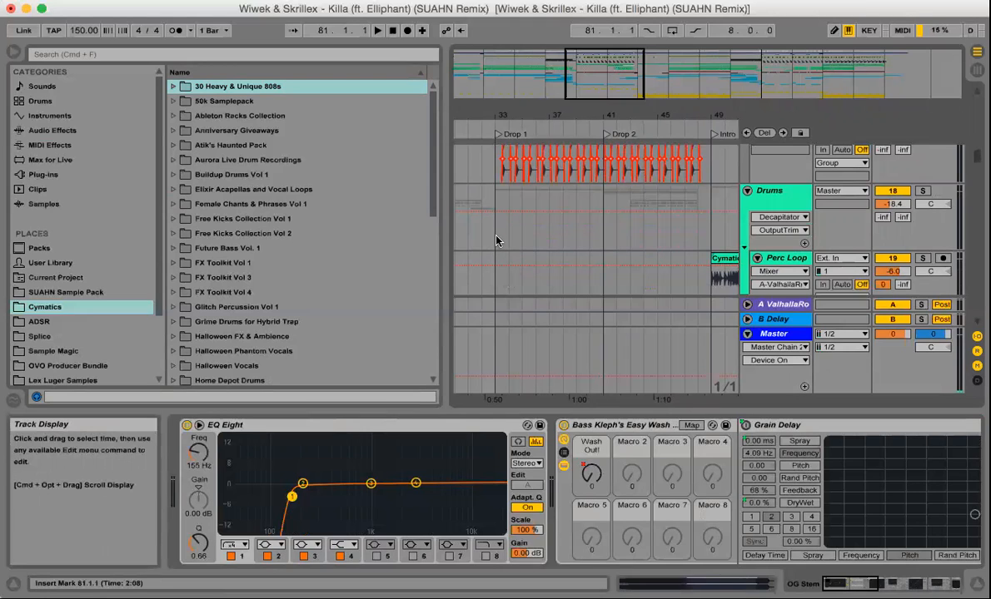
- Review the snare, buildup and OG Stem tracks around Drop 1 and Drop 2, and the SC KICK track in the intros
{"action": "scroll", "coordinate": [496, 241], "scroll_direction": "up", "scroll_amount": 3}
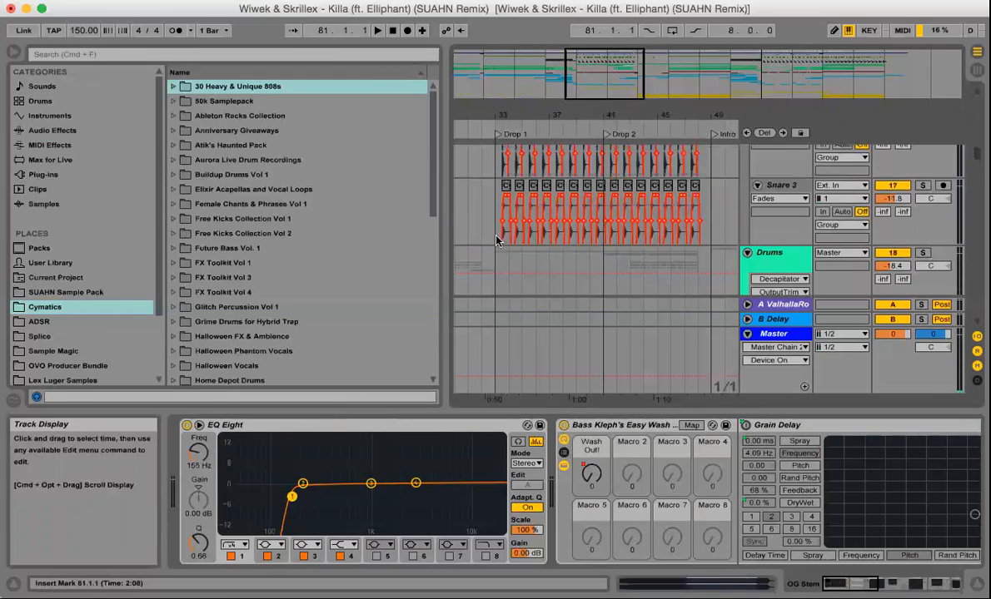
{"action": "scroll", "coordinate": [496, 241], "scroll_direction": "up", "scroll_amount": 8}
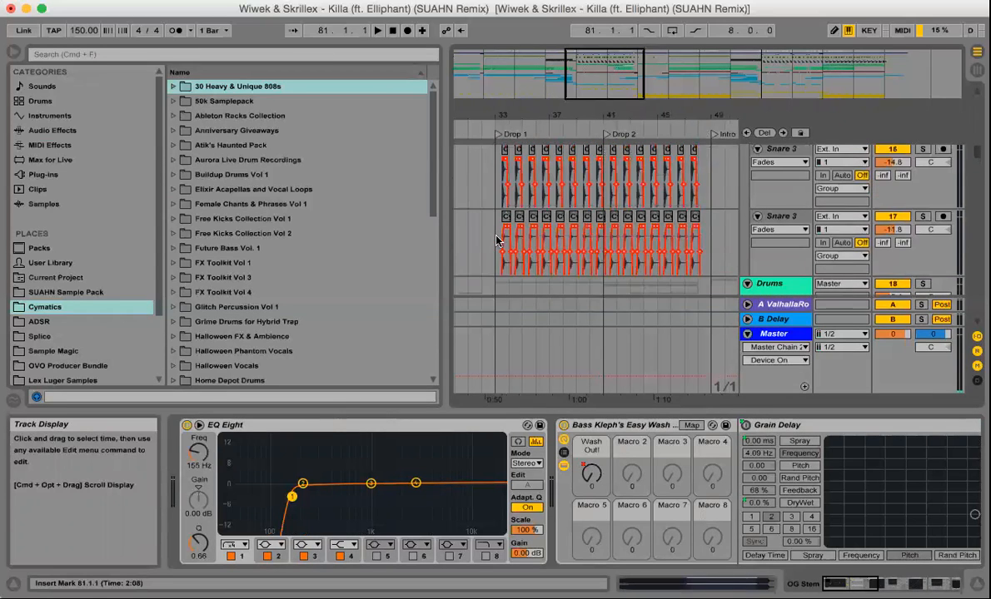
{"action": "scroll", "coordinate": [496, 241], "scroll_direction": "up", "scroll_amount": 8}
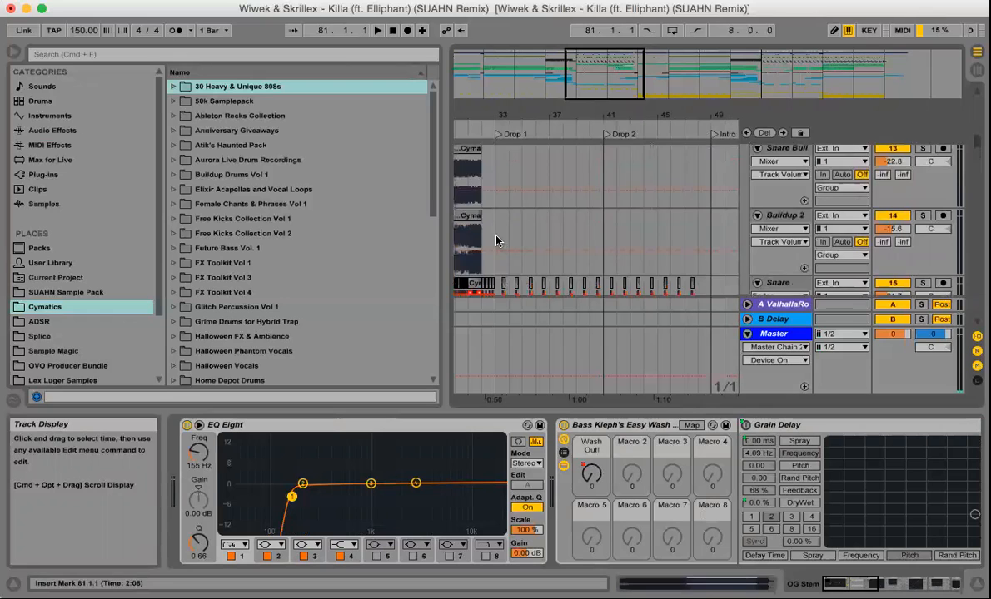
{"action": "scroll", "coordinate": [496, 240], "scroll_direction": "up", "scroll_amount": 8}
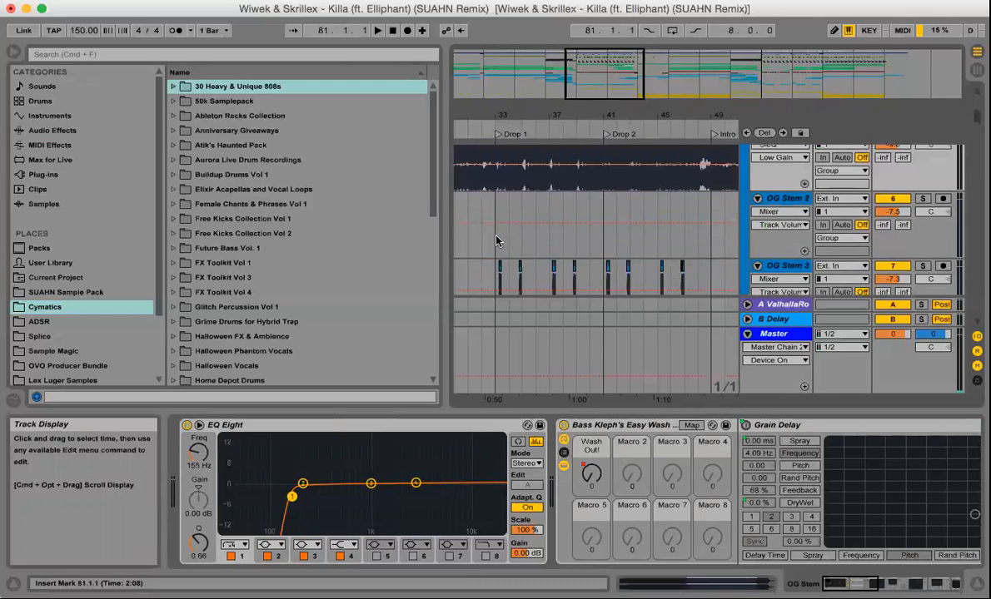
{"action": "scroll", "coordinate": [496, 241], "scroll_direction": "left", "scroll_amount": 10}
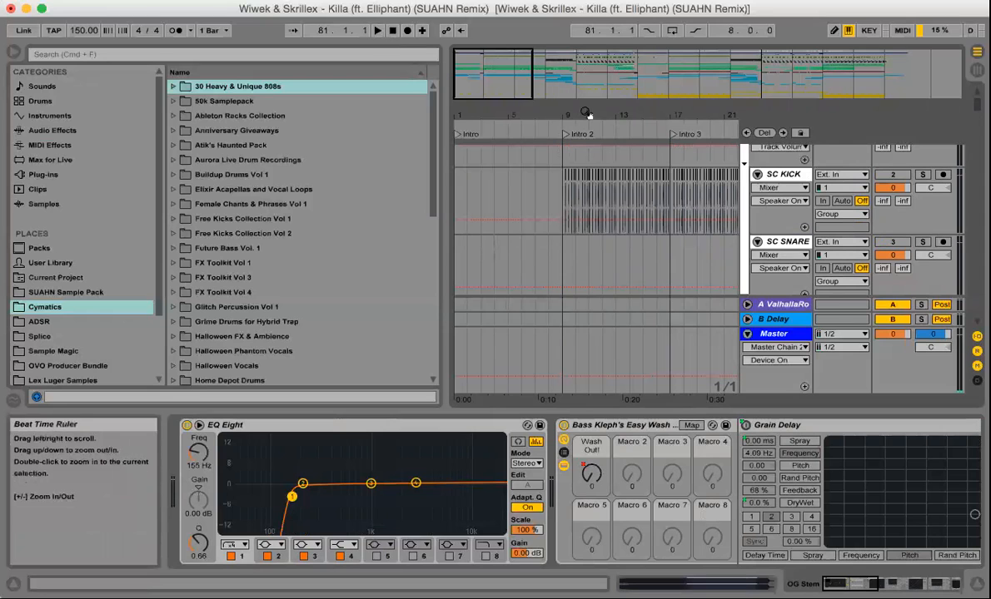
- Examine the SC, stem, snare and HH Loop tracks across the whole song, including the HH Loop clips at Outro 1 and Outro 2
{"action": "left_click_drag", "start_coordinate": [586, 112], "coordinate": [633, 123]}
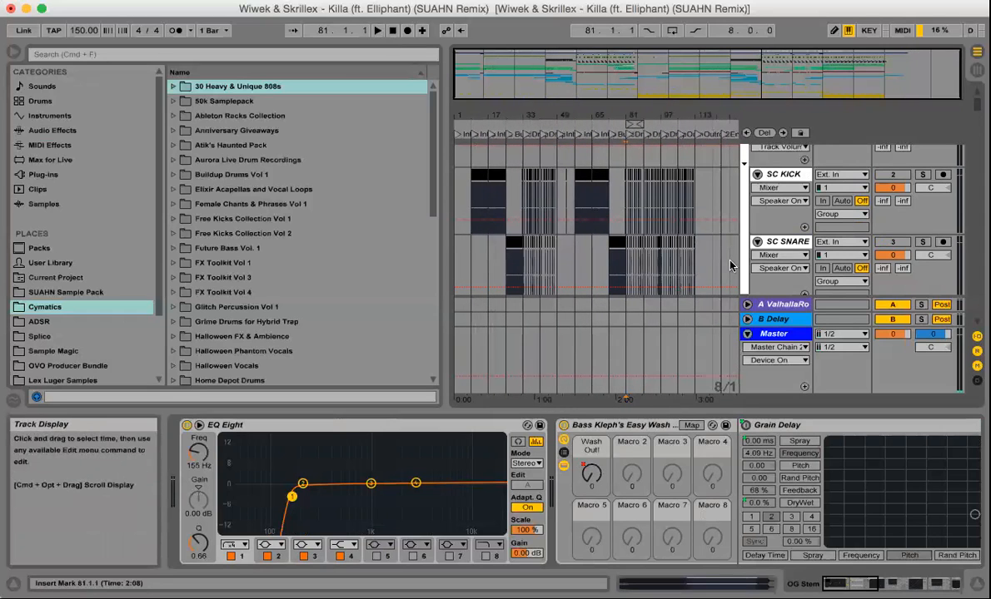
{"action": "scroll", "coordinate": [703, 258], "scroll_direction": "down", "scroll_amount": 8}
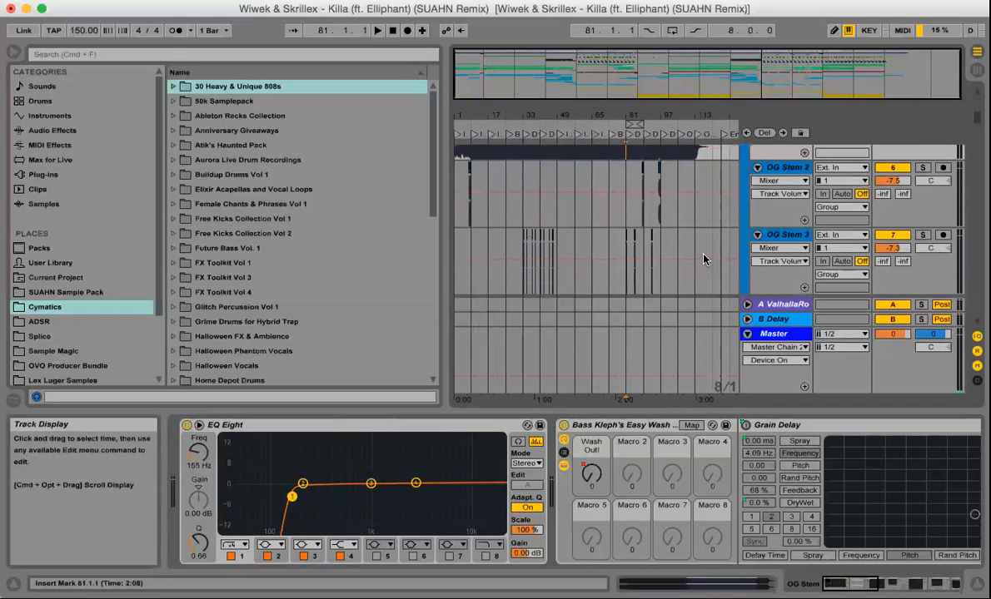
{"action": "scroll", "coordinate": [704, 259], "scroll_direction": "down", "scroll_amount": 8}
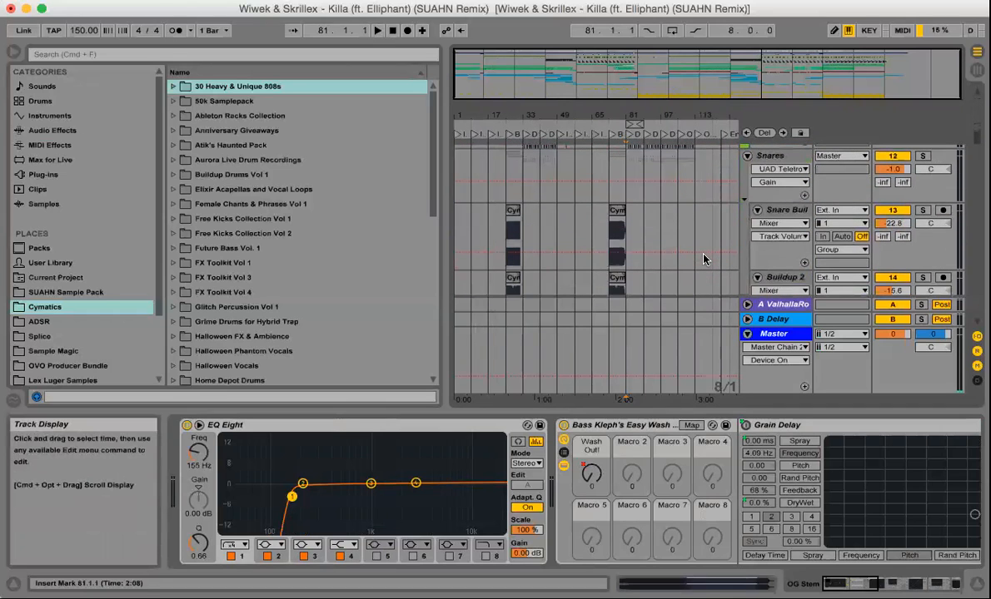
{"action": "scroll", "coordinate": [704, 259], "scroll_direction": "down", "scroll_amount": 6}
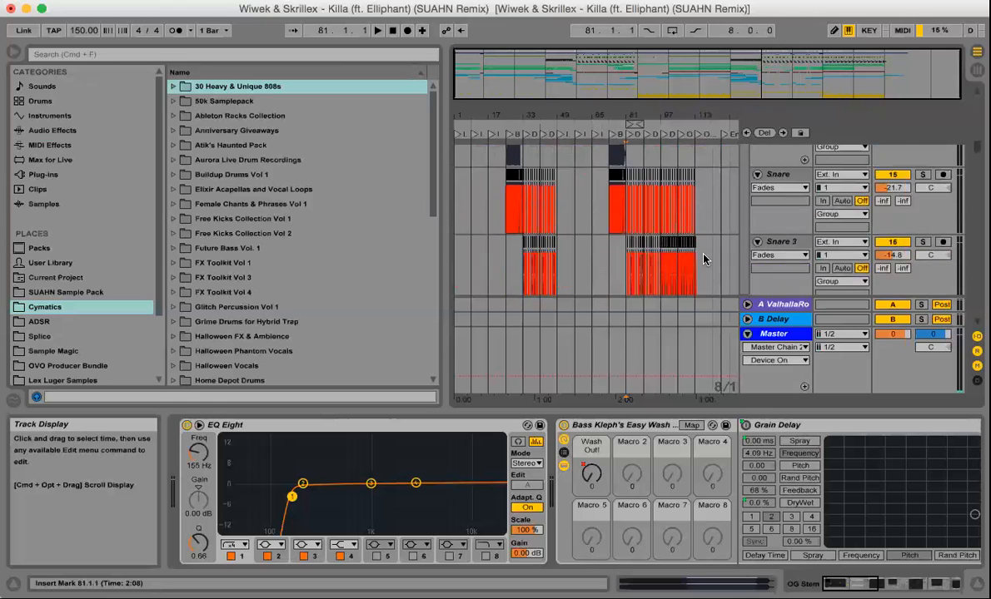
{"action": "scroll", "coordinate": [703, 258], "scroll_direction": "down", "scroll_amount": 3}
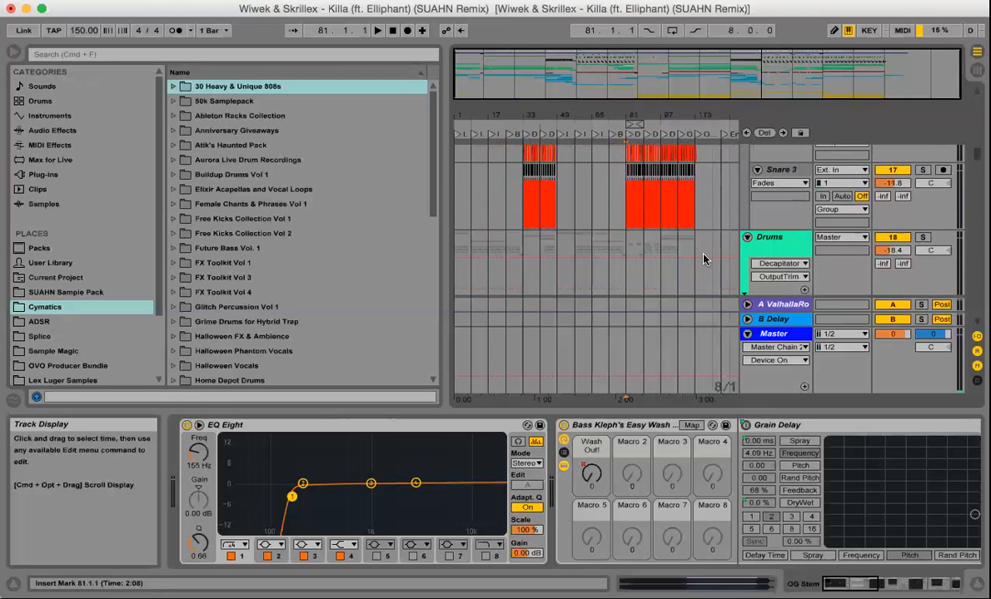
{"action": "scroll", "coordinate": [703, 259], "scroll_direction": "down", "scroll_amount": 5}
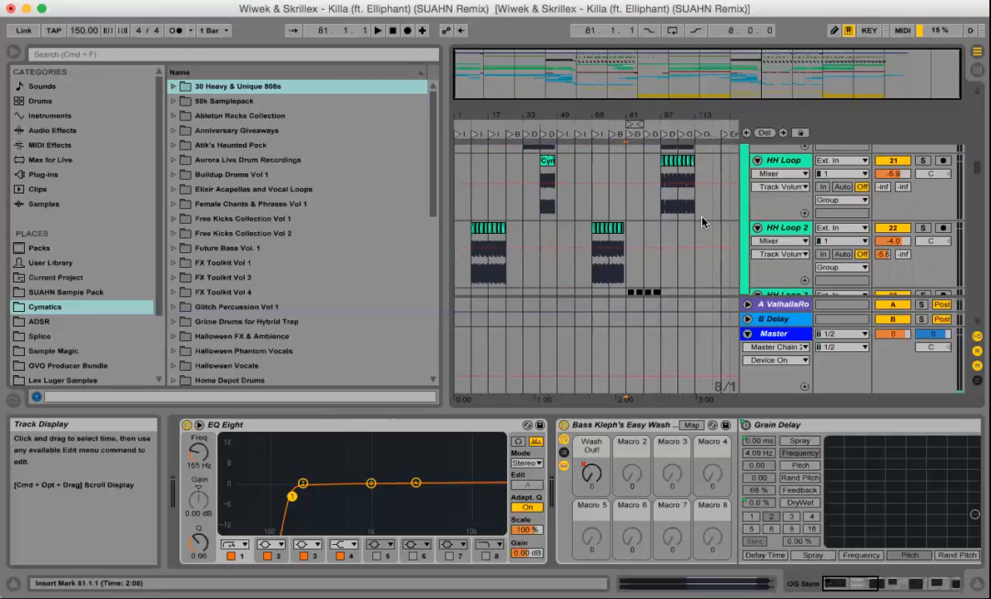
{"action": "left_click_drag", "start_coordinate": [714, 116], "coordinate": [688, 145]}
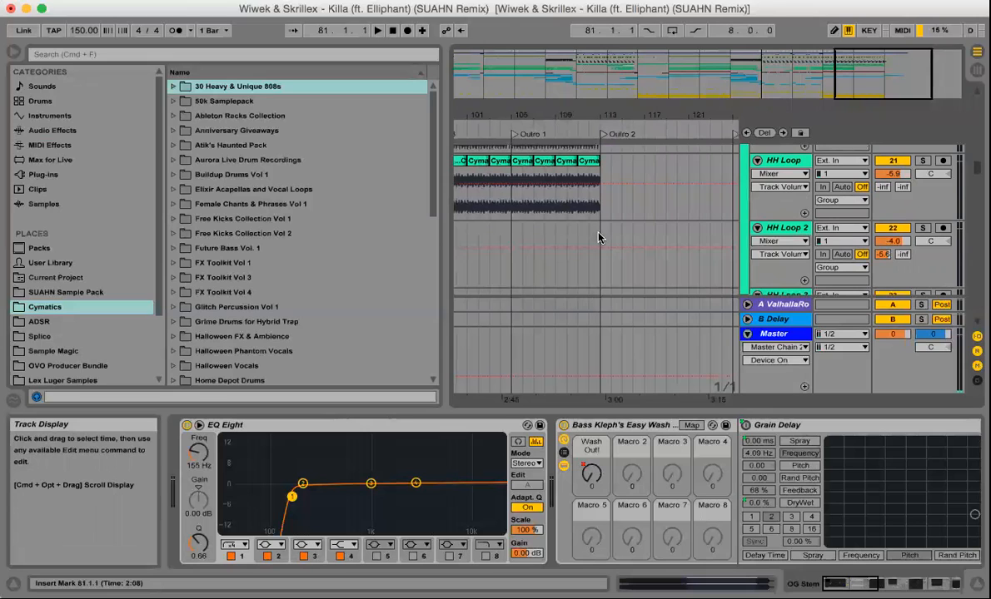
{"action": "left_click_drag", "start_coordinate": [596, 115], "coordinate": [596, 90]}
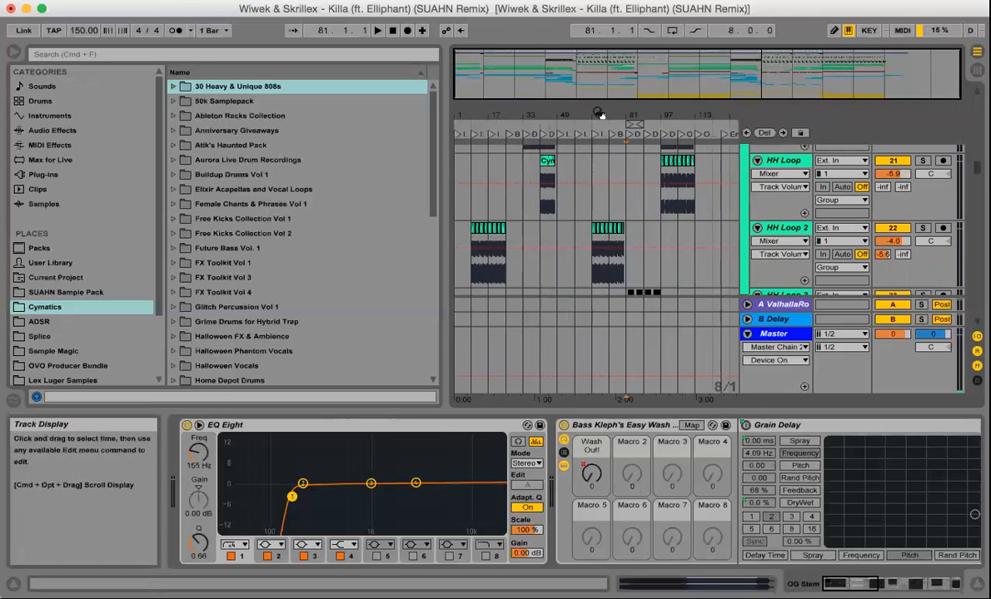
- Examine the SC KICK and SC SNARE tracks around the second Intro 3 and across the surrounding sections
{"action": "left_click_drag", "start_coordinate": [557, 113], "coordinate": [553, 205]}
{"action": "scroll", "coordinate": [612, 206], "scroll_direction": "down", "scroll_amount": 3}
{"action": "scroll", "coordinate": [612, 206], "scroll_direction": "up", "scroll_amount": 10}
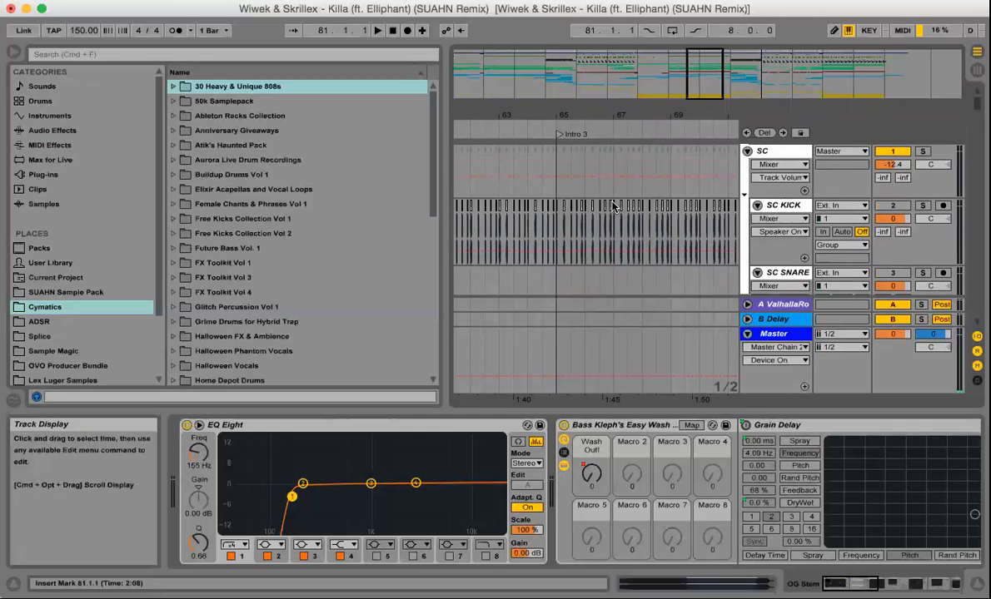
{"action": "mouse_move", "coordinate": [592, 114]}
{"action": "left_mouse_down"}
{"action": "mouse_move", "coordinate": [592, 78]}
{"action": "mouse_move", "coordinate": [591, 114]}
{"action": "left_mouse_up"}
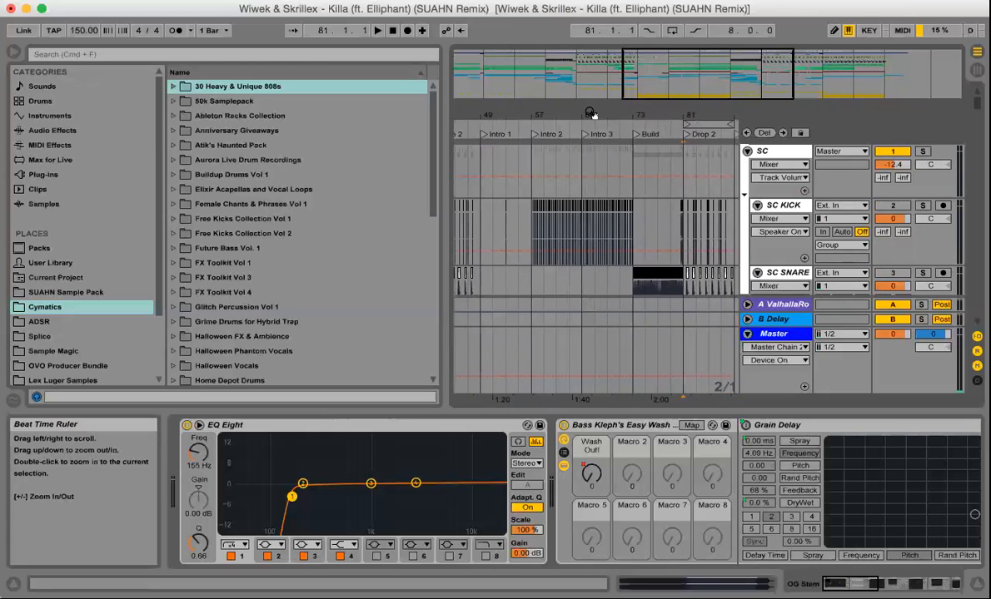
{"action": "left_click_drag", "start_coordinate": [590, 113], "coordinate": [590, 87]}
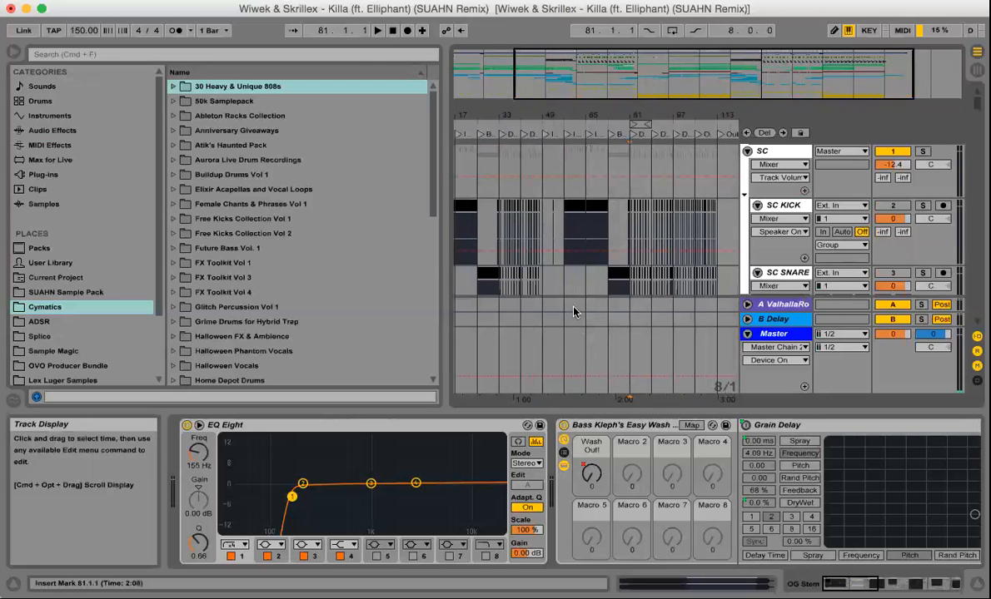
- Review the tracks from OG Stem 2 and the kicks down to the Super Saw and tonal sweep tracks
{"action": "scroll", "coordinate": [574, 312], "scroll_direction": "down", "scroll_amount": 8}
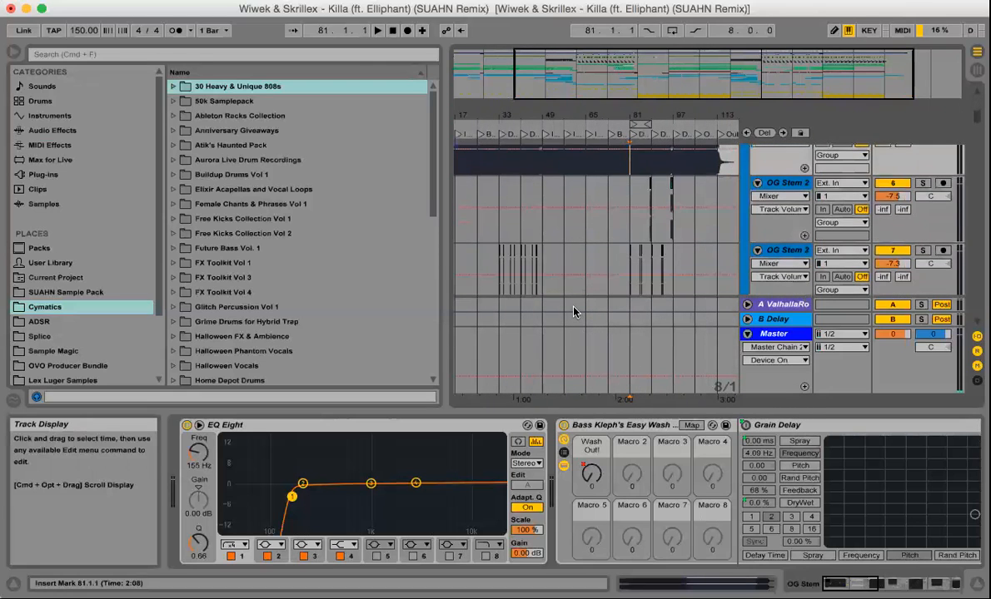
{"action": "scroll", "coordinate": [573, 312], "scroll_direction": "down", "scroll_amount": 6}
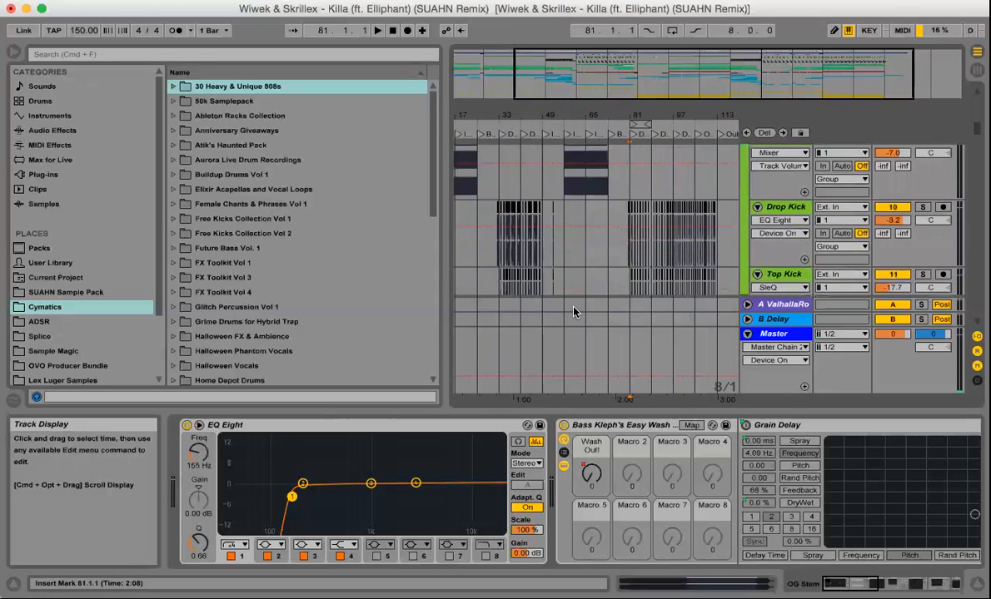
{"action": "scroll", "coordinate": [573, 312], "scroll_direction": "down", "scroll_amount": 10}
{"action": "scroll", "coordinate": [573, 312], "scroll_direction": "down", "scroll_amount": 6}
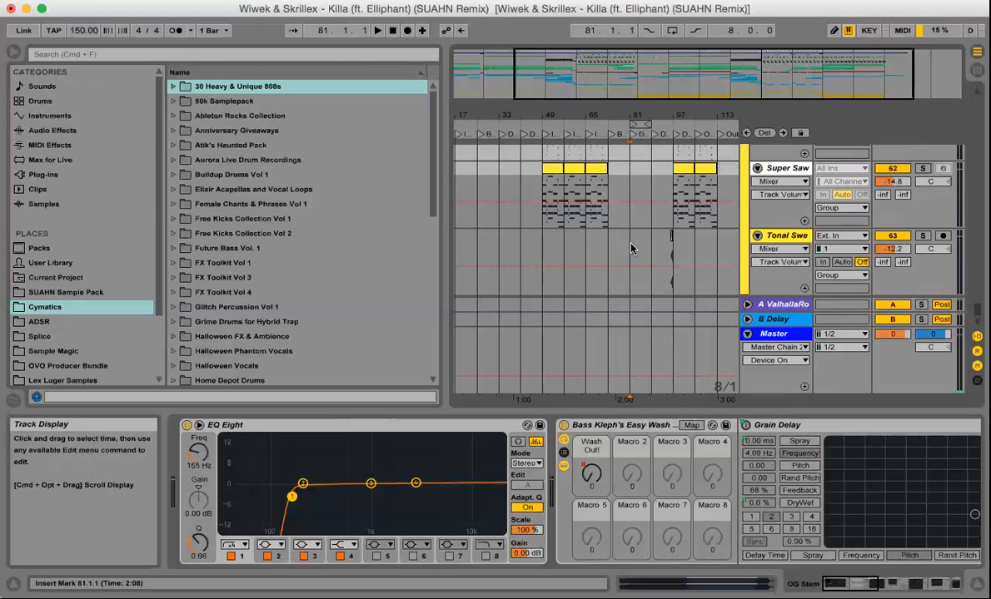
- Review the tracks from Saw Arp and Super Saw back through Bass 2 and Bass 3 to the sub tracks
{"action": "scroll", "coordinate": [630, 248], "scroll_direction": "up", "scroll_amount": 2}
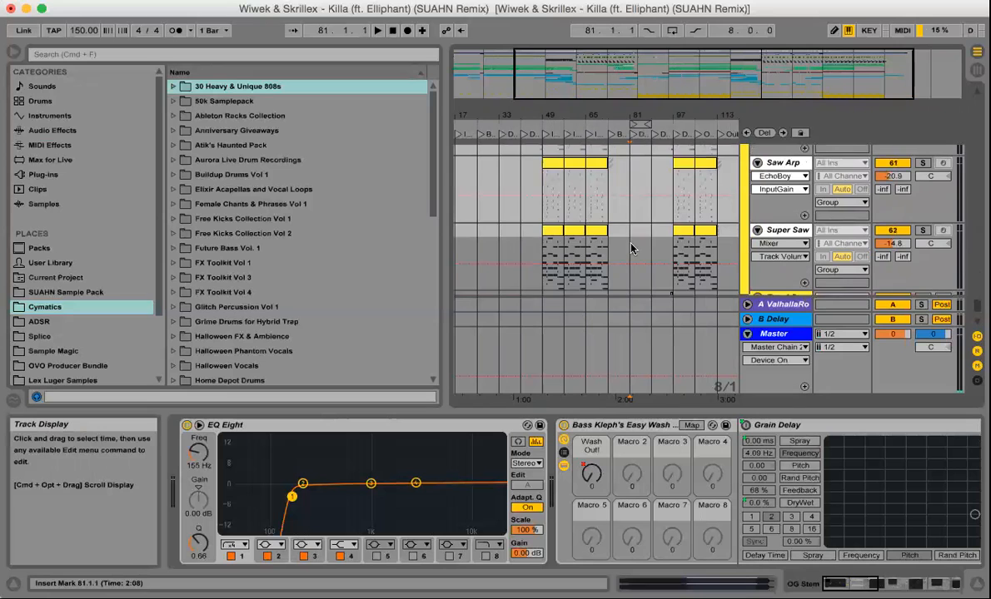
{"action": "scroll", "coordinate": [630, 248], "scroll_direction": "up", "scroll_amount": 8}
{"action": "scroll", "coordinate": [630, 248], "scroll_direction": "up", "scroll_amount": 8}
{"action": "scroll", "coordinate": [630, 248], "scroll_direction": "up", "scroll_amount": 10}
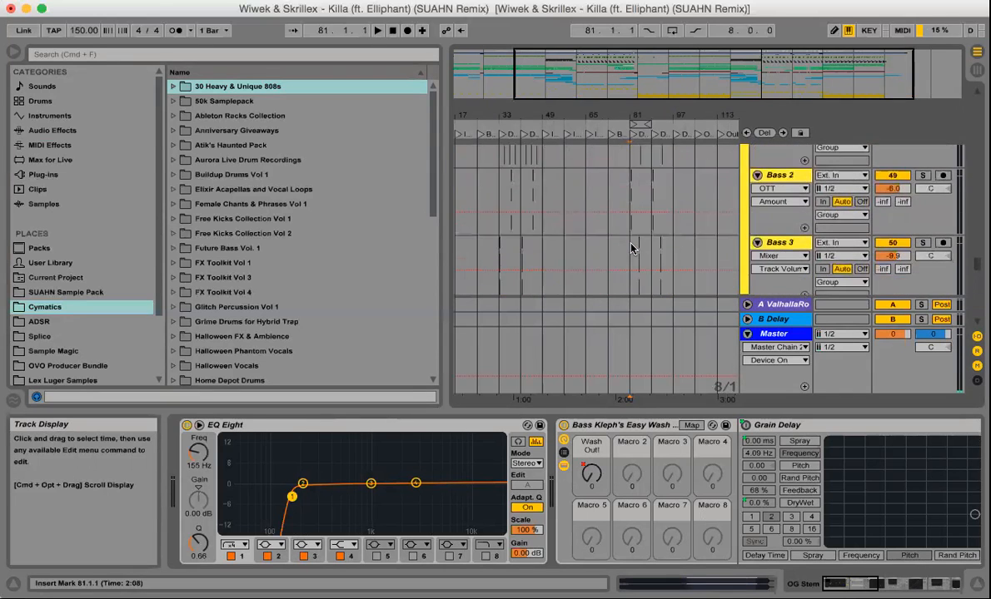
{"action": "scroll", "coordinate": [630, 248], "scroll_direction": "up", "scroll_amount": 10}
{"action": "scroll", "coordinate": [630, 248], "scroll_direction": "up", "scroll_amount": 10}
{"action": "scroll", "coordinate": [630, 248], "scroll_direction": "up", "scroll_amount": 6}
- Show the Drop Sub track at Drop 1 and its devices, including the Cymatics - Hybrid Trap 808 6 - E sampler
{"action": "left_click_drag", "start_coordinate": [531, 116], "coordinate": [533, 126]}
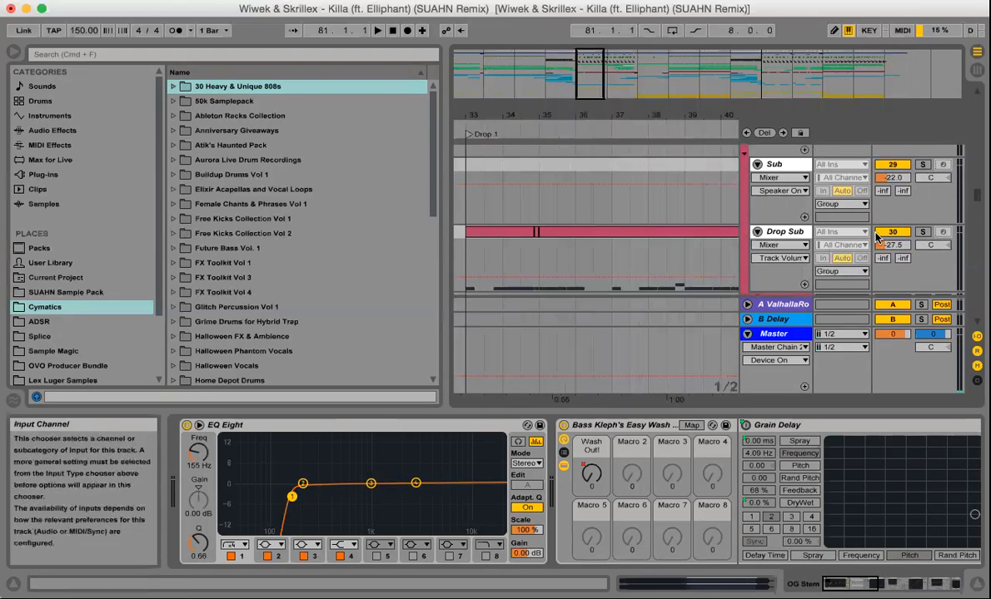
{"action": "left_click", "coordinate": [783, 232]}
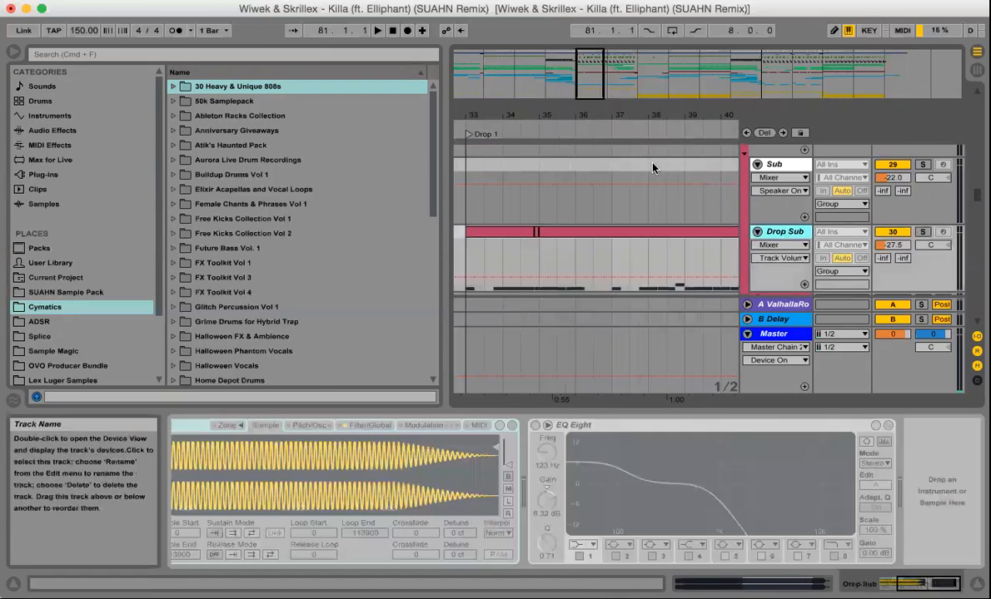
{"action": "scroll", "coordinate": [553, 429], "scroll_direction": "left", "scroll_amount": 5}
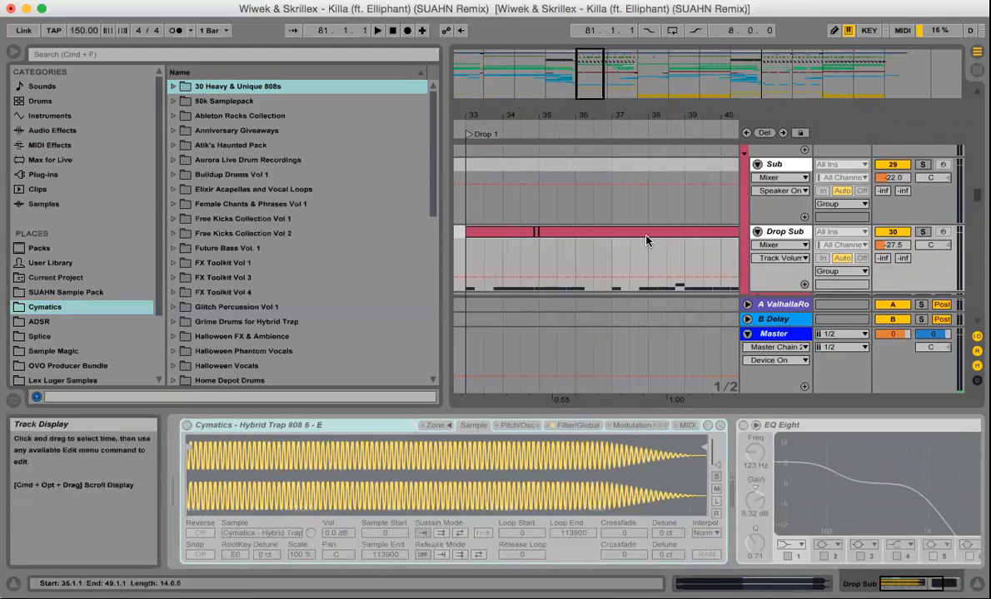
- Open the first Drop Sub MIDI clip in Drop 1 and play the arrangement from 33.1.1
{"action": "left_click", "coordinate": [521, 239]}
{"action": "double_click", "coordinate": [521, 239]}
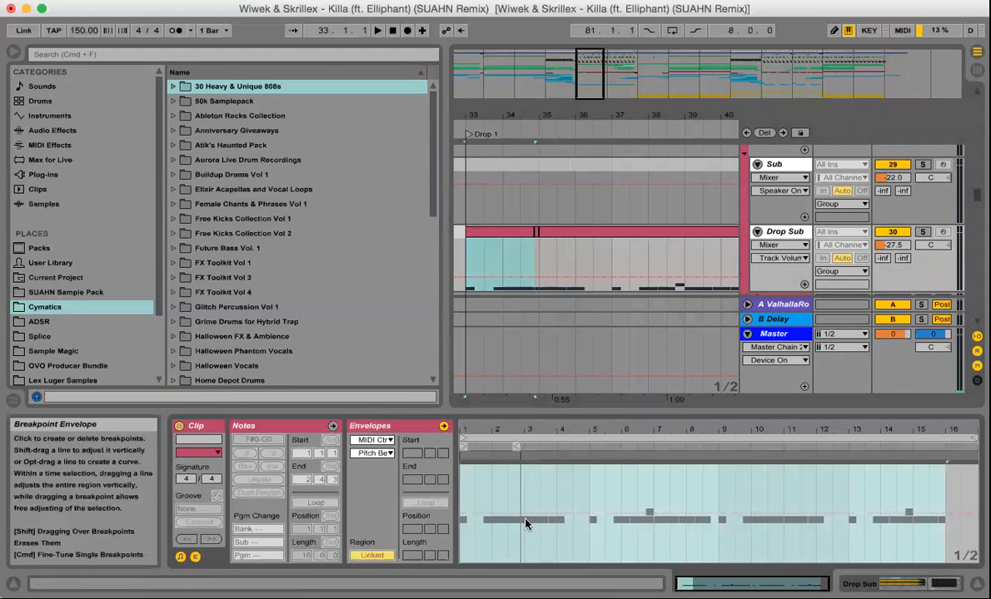
{"action": "key", "text": "space"}
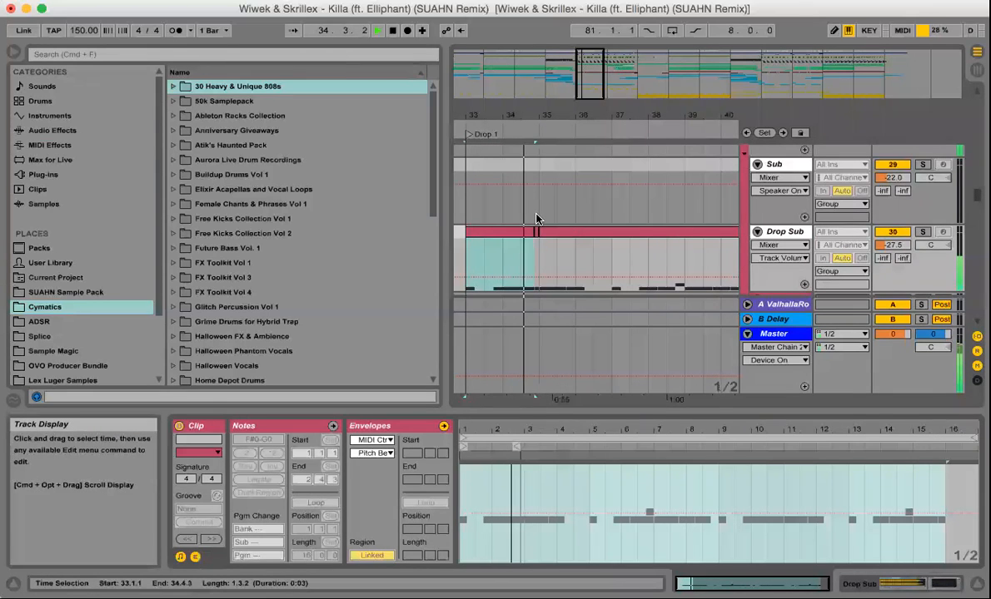
- Stop playback and show the devices on the Drop Sub track
{"action": "key", "text": "space"}
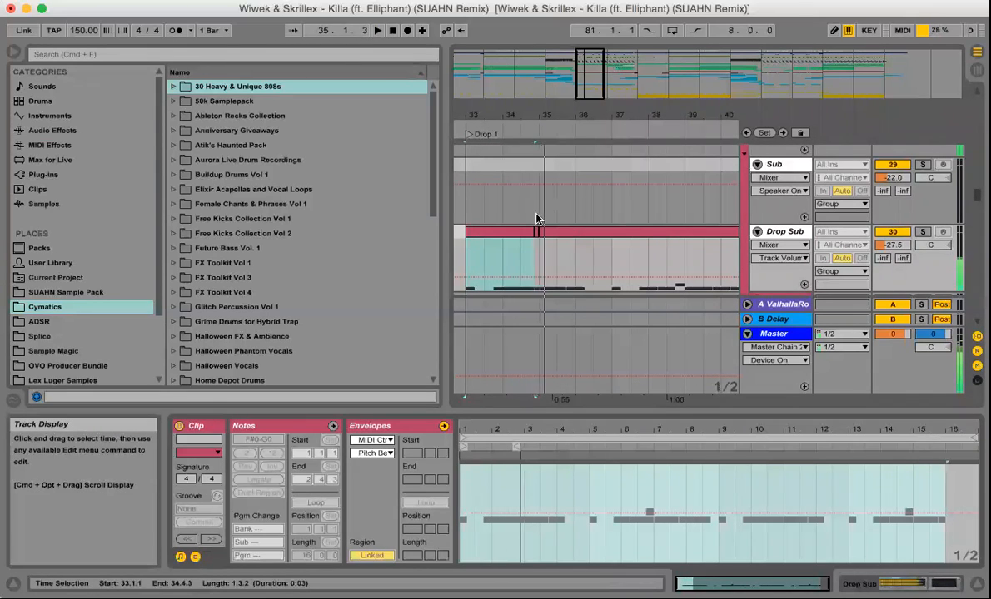
{"action": "double_click", "coordinate": [795, 233]}
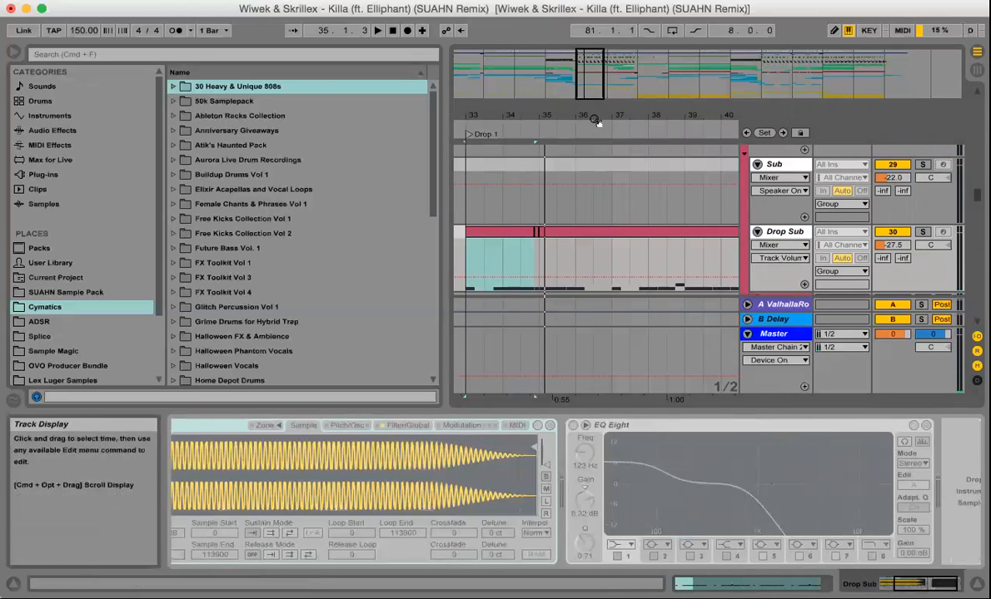
{"action": "left_click_drag", "start_coordinate": [561, 119], "coordinate": [560, 115]}
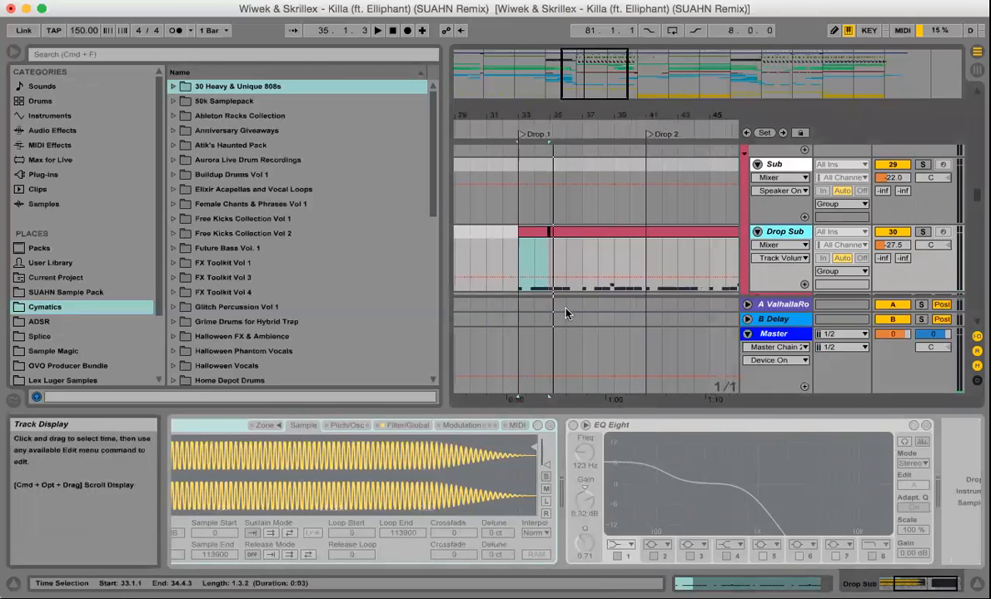
{"action": "scroll", "coordinate": [596, 268], "scroll_direction": "up", "scroll_amount": 3}
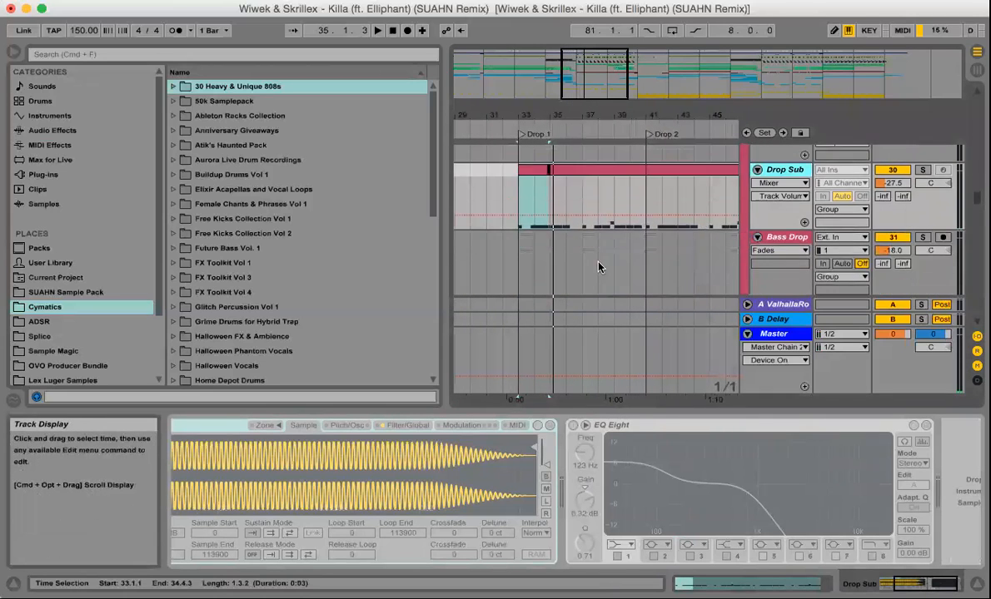
- Show the Bass and Sub group's device chain with its Decapitator and sidechain Compressor
{"action": "scroll", "coordinate": [613, 240], "scroll_direction": "right", "scroll_amount": 10}
{"action": "scroll", "coordinate": [660, 265], "scroll_direction": "left", "scroll_amount": 3}
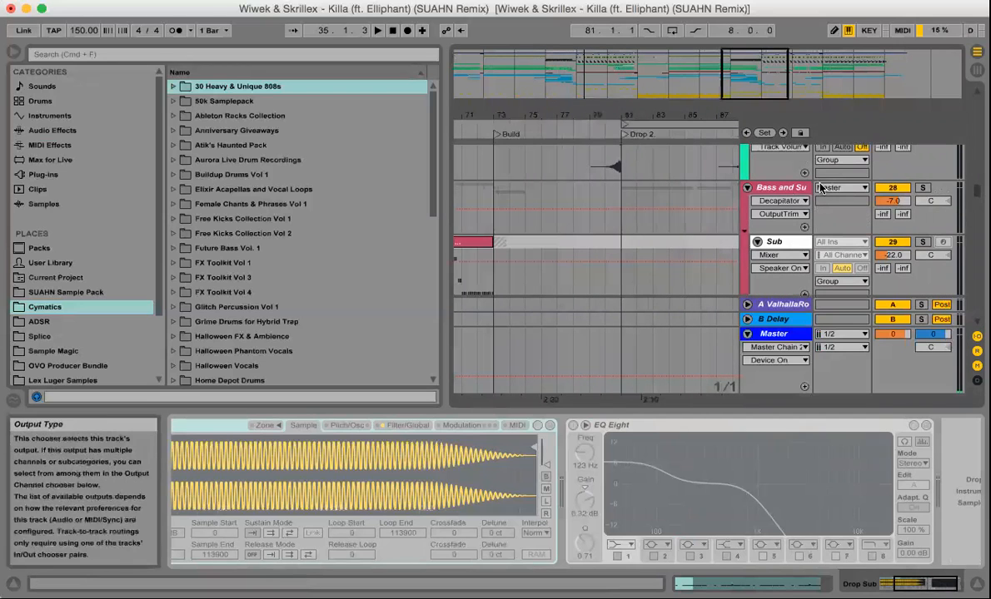
{"action": "left_click", "coordinate": [780, 187]}
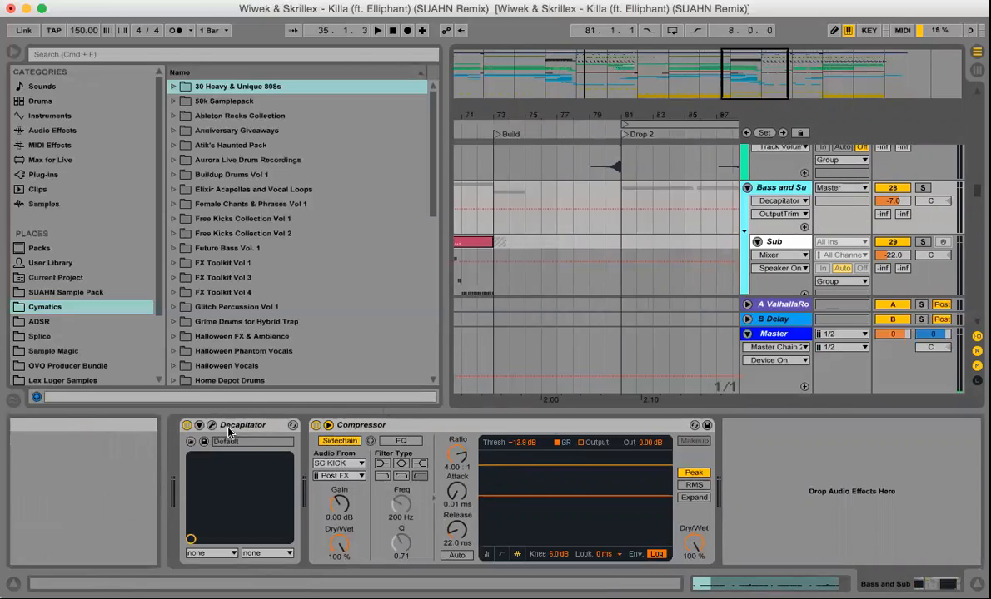
{"action": "scroll", "coordinate": [564, 237], "scroll_direction": "down", "scroll_amount": 5}
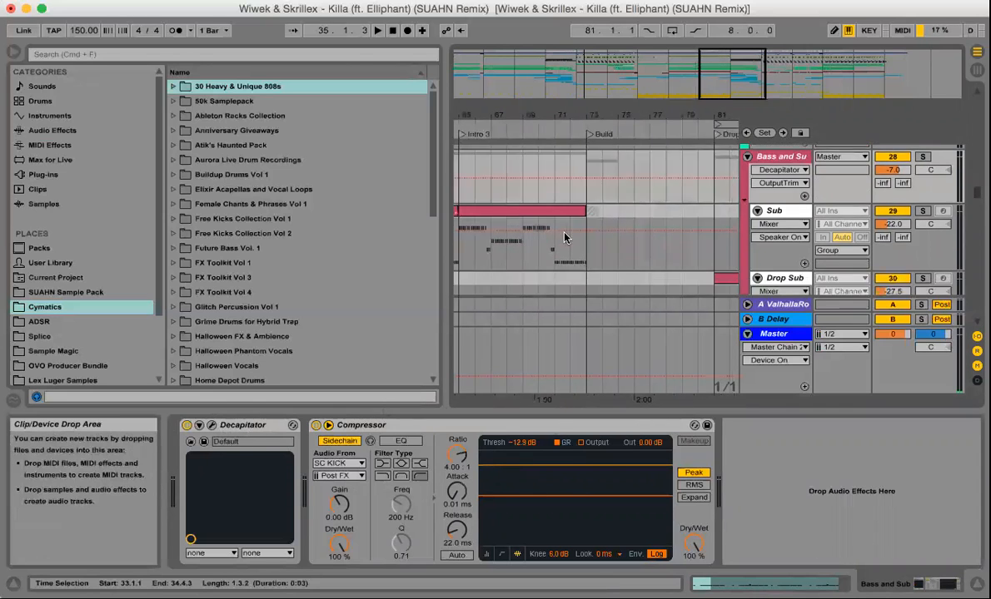
{"action": "scroll", "coordinate": [563, 238], "scroll_direction": "down", "scroll_amount": 3}
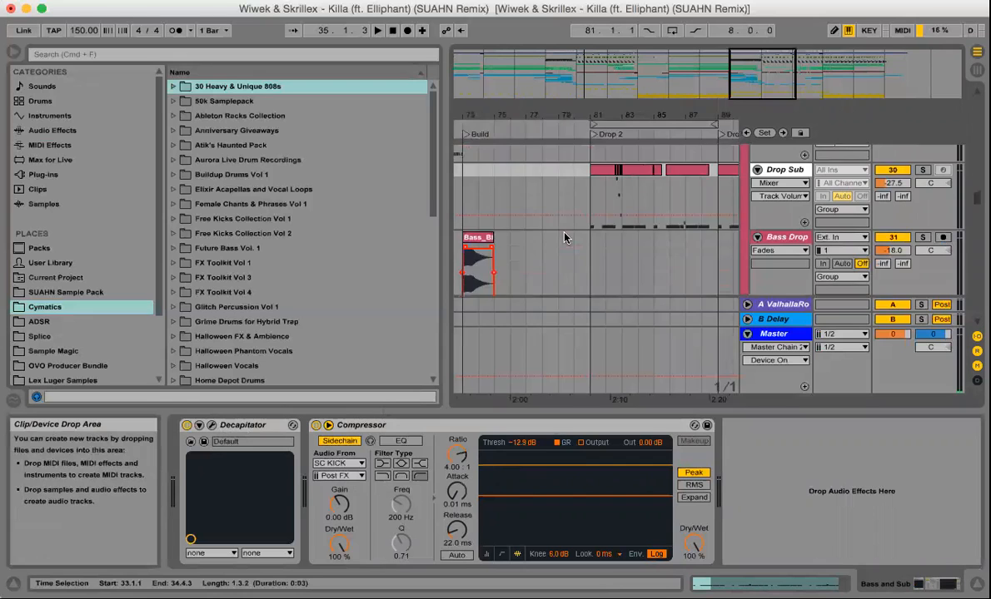
- Inspect the Decapitator settings on the Bass and Sub group in the plug-in's own window, closing it when finished
{"action": "scroll", "coordinate": [564, 238], "scroll_direction": "left", "scroll_amount": 5}
{"action": "scroll", "coordinate": [565, 238], "scroll_direction": "left", "scroll_amount": 1}
{"action": "scroll", "coordinate": [564, 238], "scroll_direction": "down", "scroll_amount": 4}
{"action": "scroll", "coordinate": [565, 239], "scroll_direction": "right", "scroll_amount": 2}
{"action": "scroll", "coordinate": [564, 239], "scroll_direction": "up", "scroll_amount": 4}
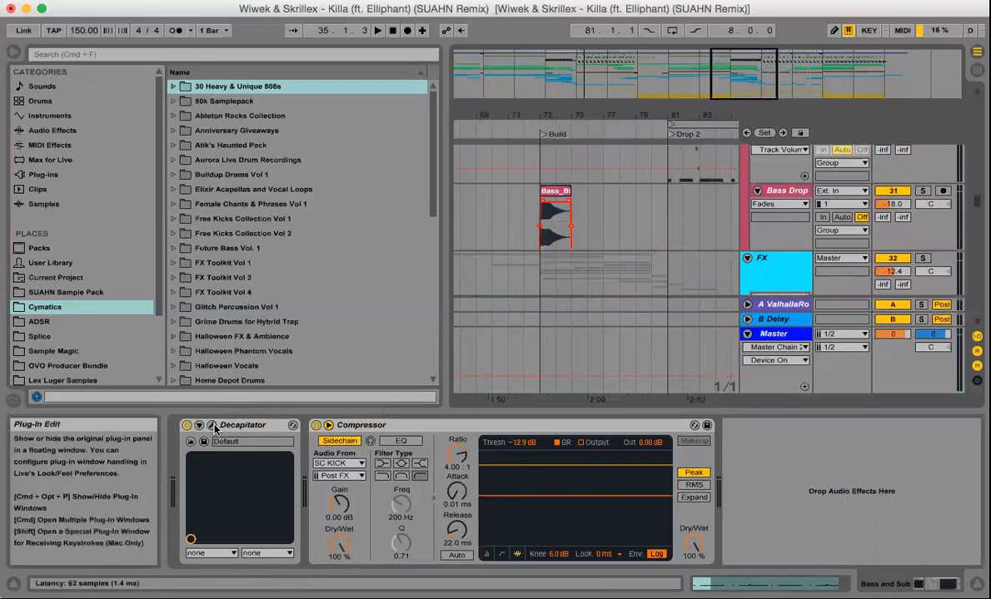
{"action": "left_click", "coordinate": [214, 426]}
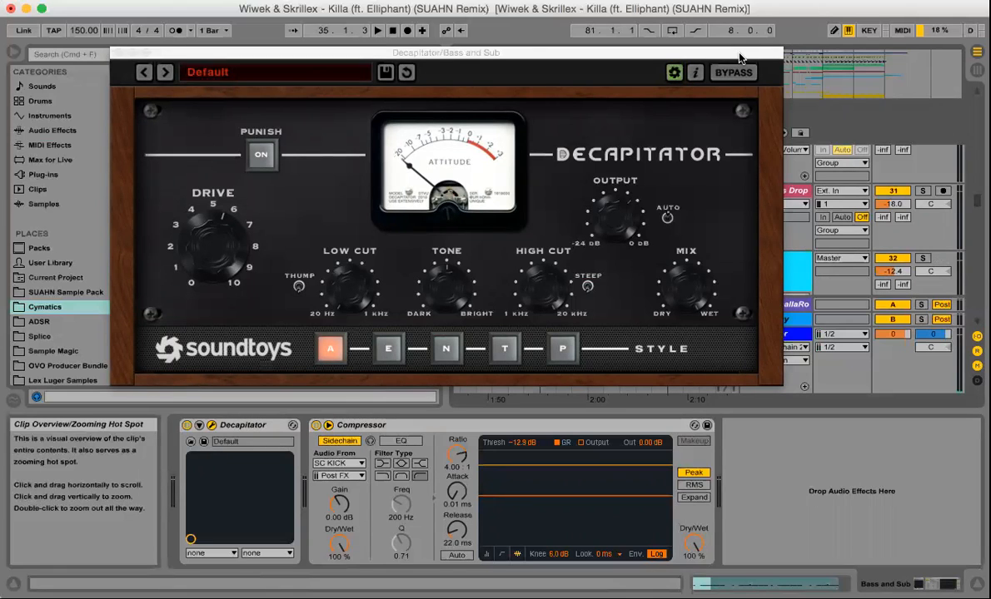
{"action": "left_click", "coordinate": [116, 53]}
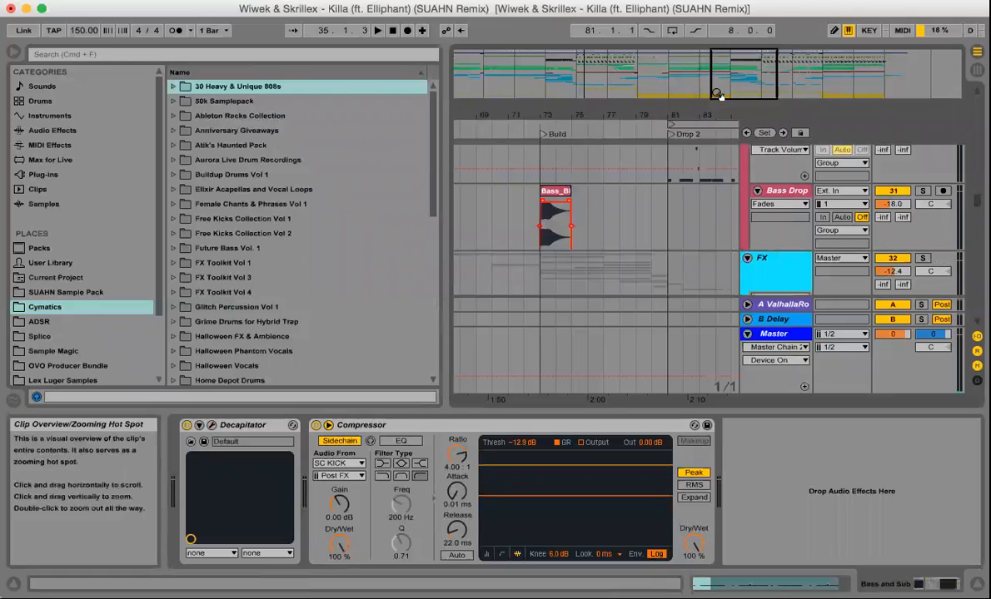
- Compare the Sub, Drop Sub and Bass Drop clips between Intro 3 and Drop 2
{"action": "scroll", "coordinate": [687, 225], "scroll_direction": "up", "scroll_amount": 3}
{"action": "scroll", "coordinate": [688, 225], "scroll_direction": "right", "scroll_amount": 4}
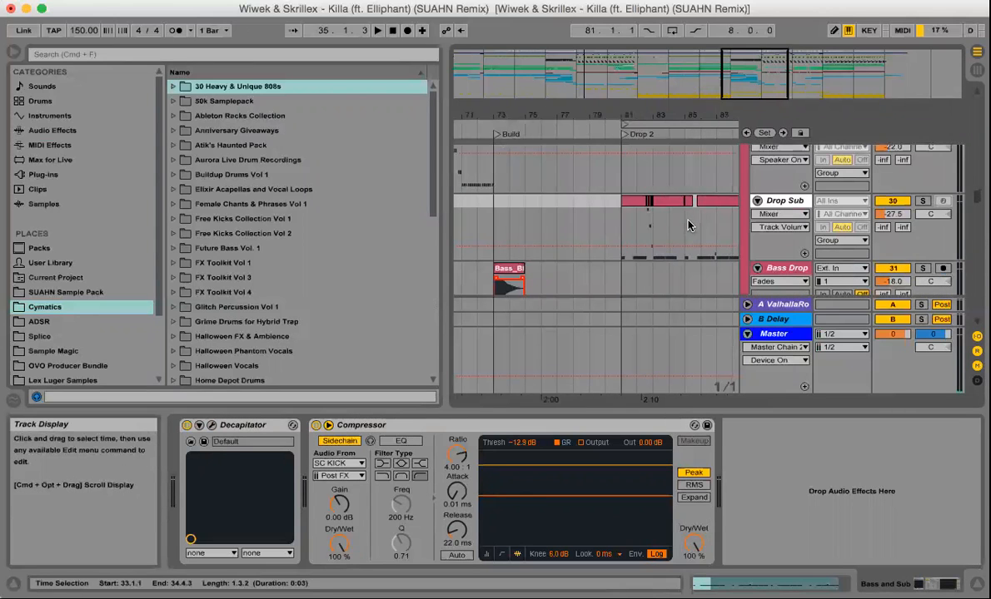
{"action": "scroll", "coordinate": [690, 225], "scroll_direction": "down", "scroll_amount": 4}
{"action": "scroll", "coordinate": [690, 225], "scroll_direction": "left", "scroll_amount": 6}
{"action": "scroll", "coordinate": [690, 226], "scroll_direction": "up", "scroll_amount": 4}
{"action": "scroll", "coordinate": [690, 225], "scroll_direction": "right", "scroll_amount": 1}
{"action": "scroll", "coordinate": [687, 225], "scroll_direction": "left", "scroll_amount": 1}
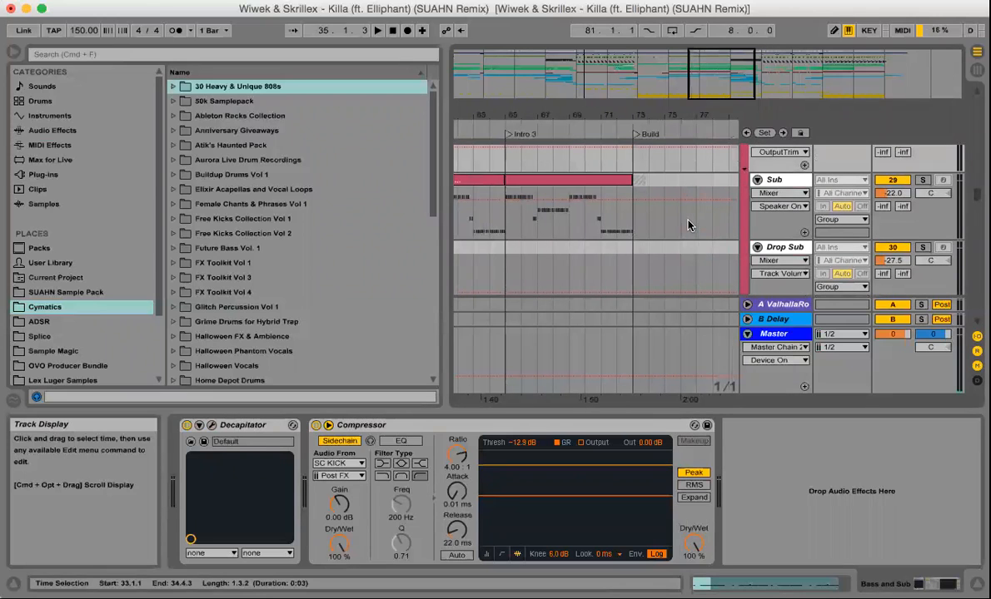
- Solo the Sub track and play it from 57.1.1 at the start of Intro 2
{"action": "scroll", "coordinate": [687, 224], "scroll_direction": "right", "scroll_amount": 5}
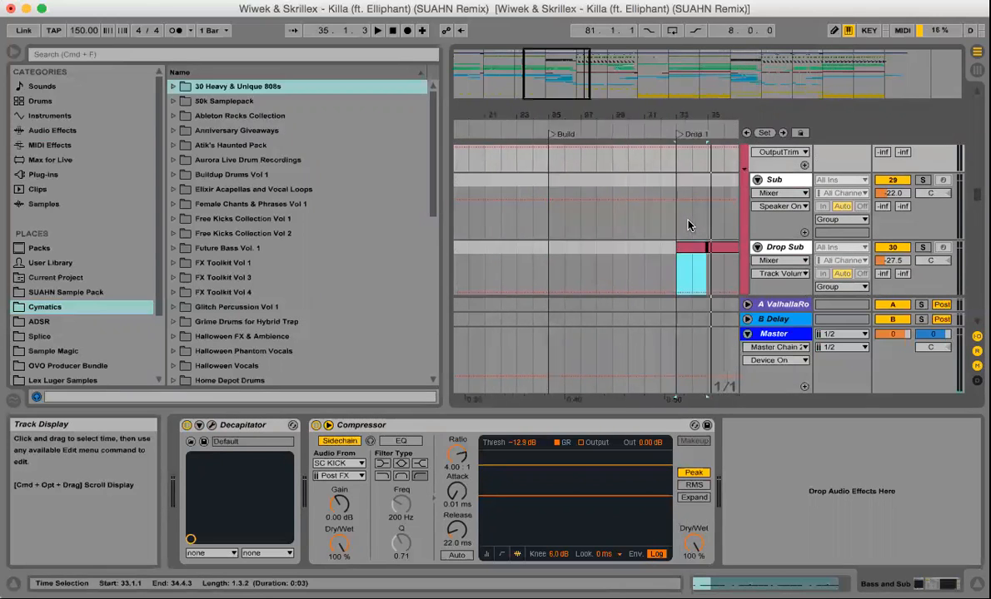
{"action": "scroll", "coordinate": [688, 224], "scroll_direction": "right", "scroll_amount": 6}
{"action": "scroll", "coordinate": [688, 225], "scroll_direction": "right", "scroll_amount": 5}
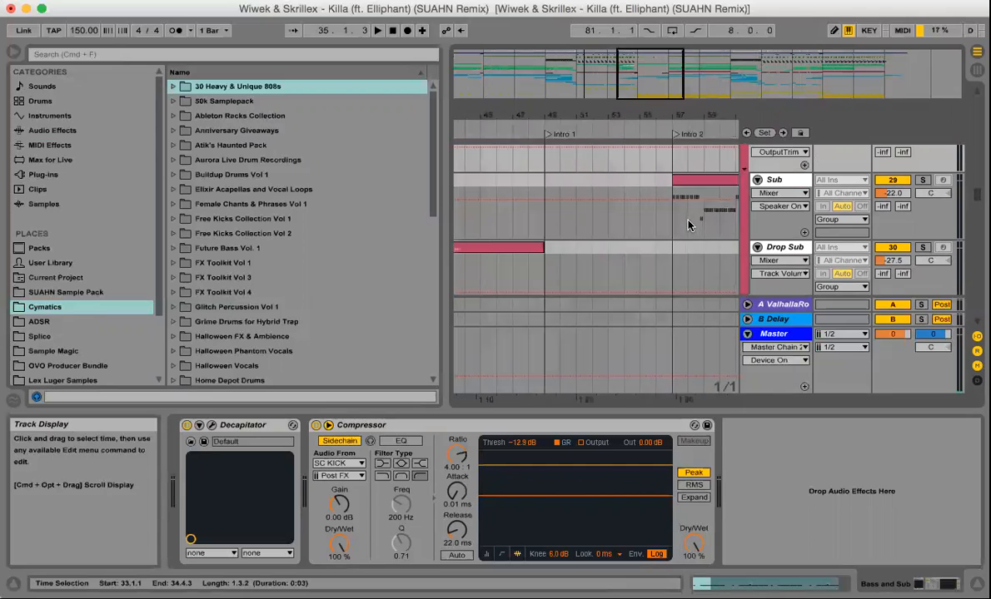
{"action": "left_click", "coordinate": [594, 231]}
{"action": "left_click", "coordinate": [922, 180]}
{"action": "key", "text": "space"}
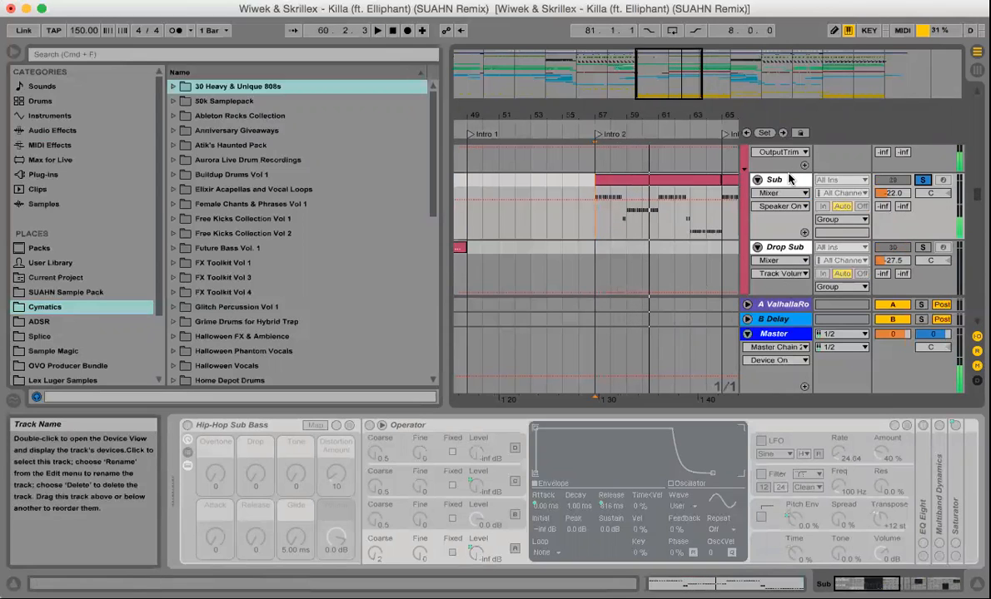
- Examine where the Sub, Drop Sub and Bass Drop clips sit from Drop 1 through Outro 1
{"action": "left_click_drag", "start_coordinate": [671, 115], "coordinate": [668, 90]}
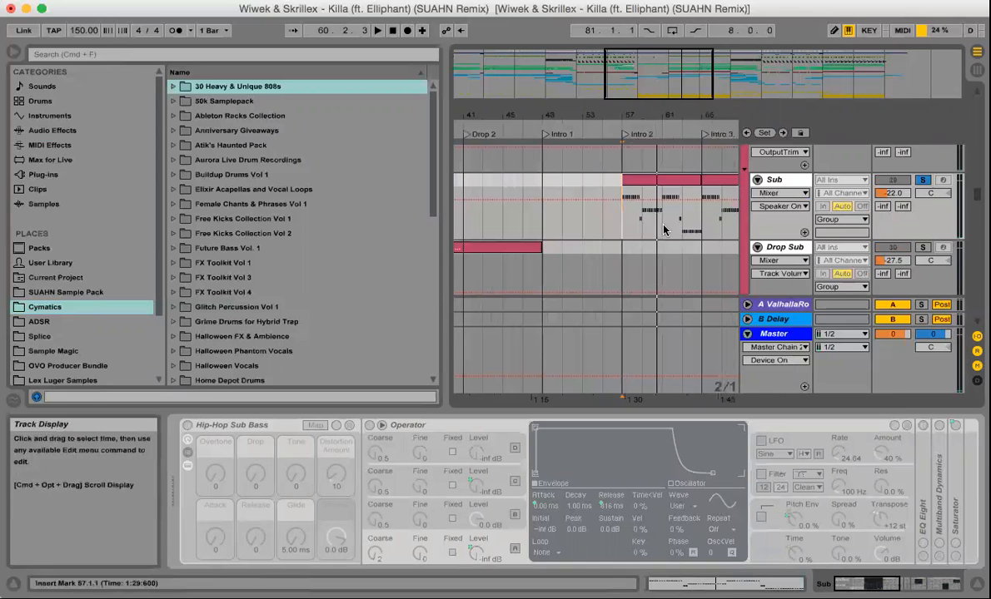
{"action": "scroll", "coordinate": [663, 230], "scroll_direction": "down", "scroll_amount": 3}
{"action": "scroll", "coordinate": [664, 230], "scroll_direction": "left", "scroll_amount": 3}
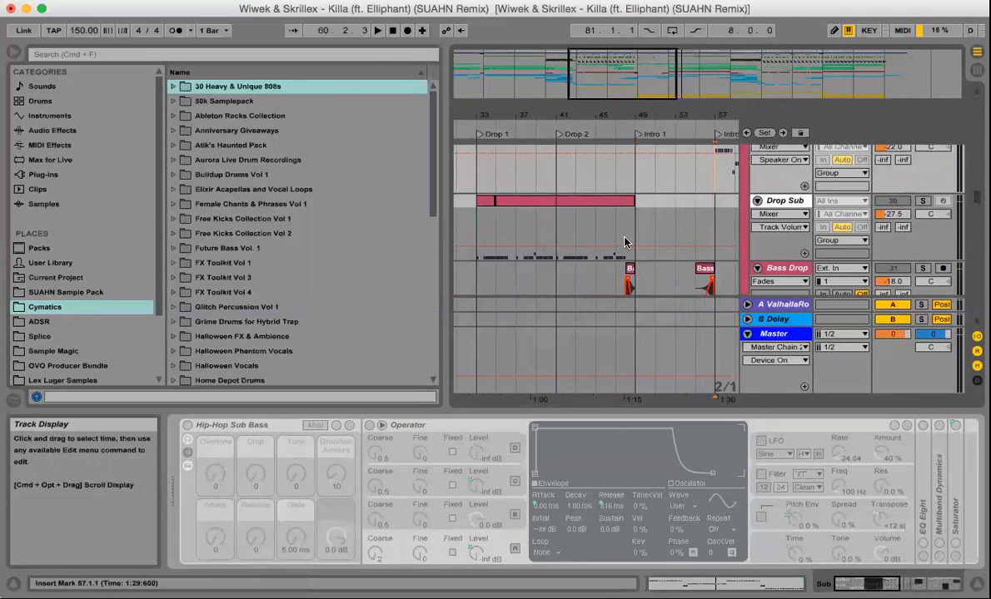
{"action": "scroll", "coordinate": [678, 239], "scroll_direction": "right", "scroll_amount": 5}
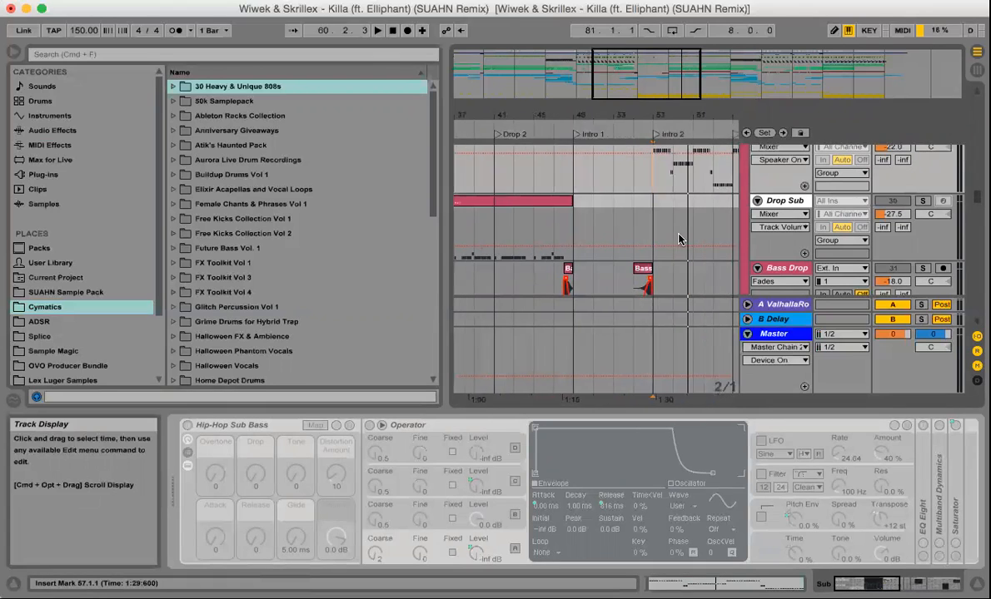
{"action": "scroll", "coordinate": [679, 239], "scroll_direction": "up", "scroll_amount": 1}
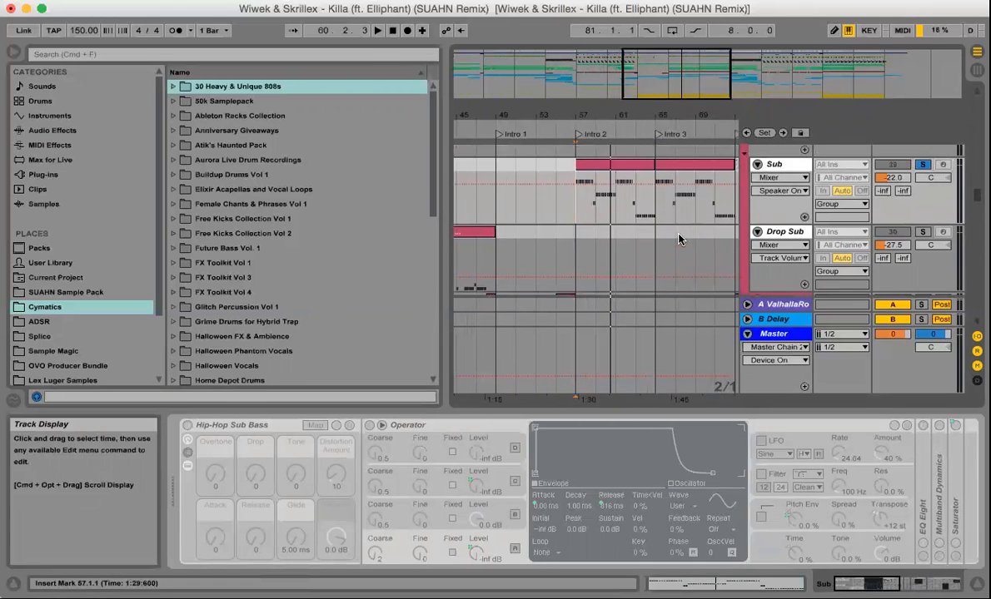
{"action": "scroll", "coordinate": [678, 239], "scroll_direction": "down", "scroll_amount": 1}
{"action": "scroll", "coordinate": [677, 237], "scroll_direction": "up", "scroll_amount": 1}
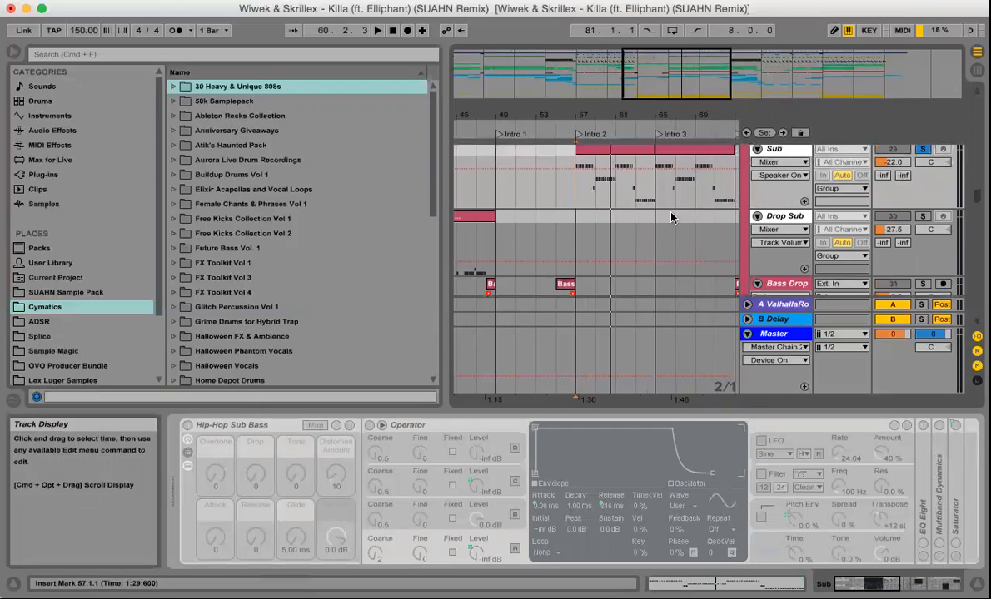
{"action": "scroll", "coordinate": [596, 220], "scroll_direction": "right", "scroll_amount": 5}
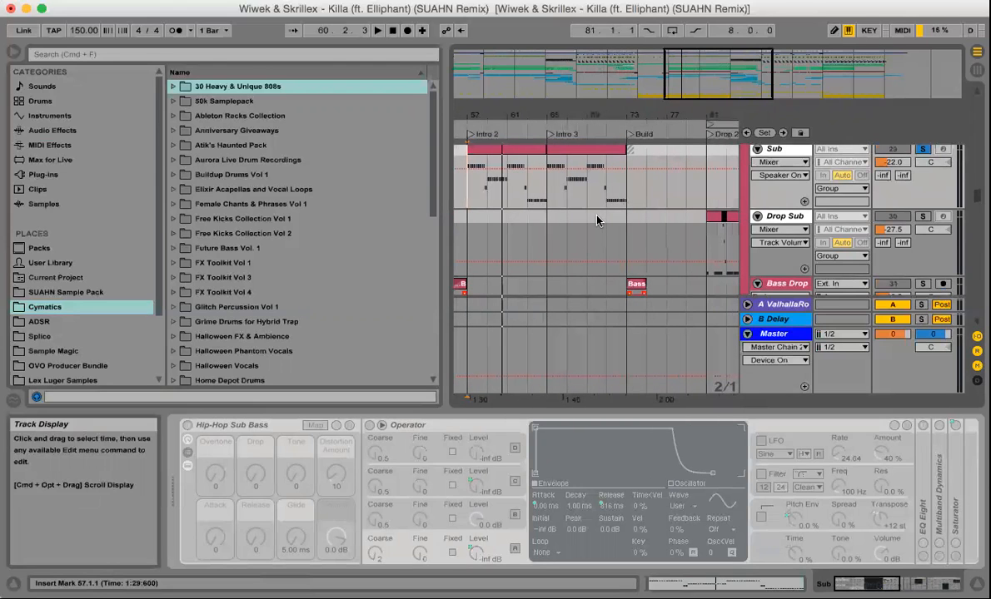
{"action": "scroll", "coordinate": [596, 220], "scroll_direction": "right", "scroll_amount": 10}
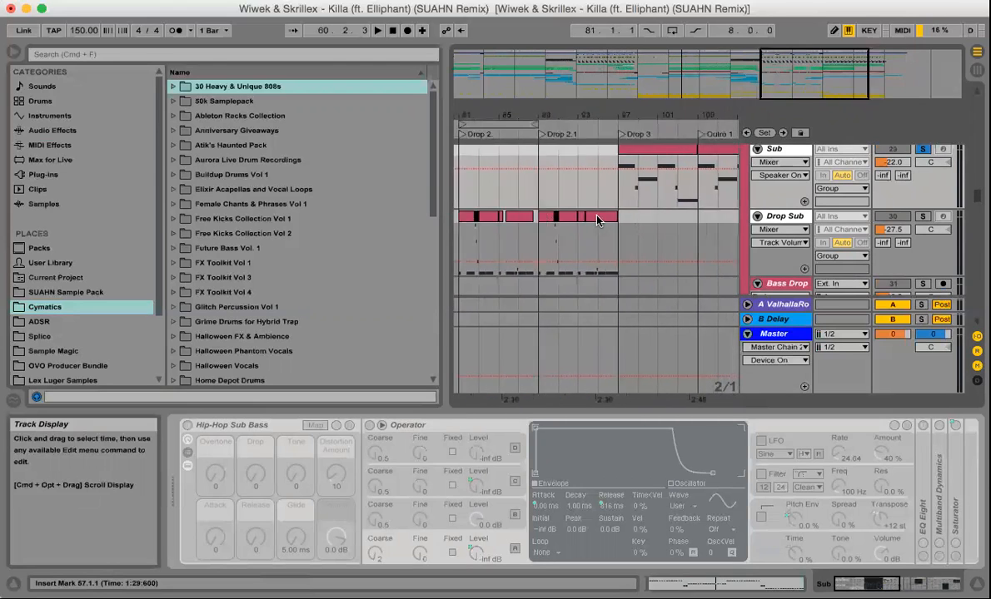
{"action": "scroll", "coordinate": [596, 219], "scroll_direction": "right", "scroll_amount": 3}
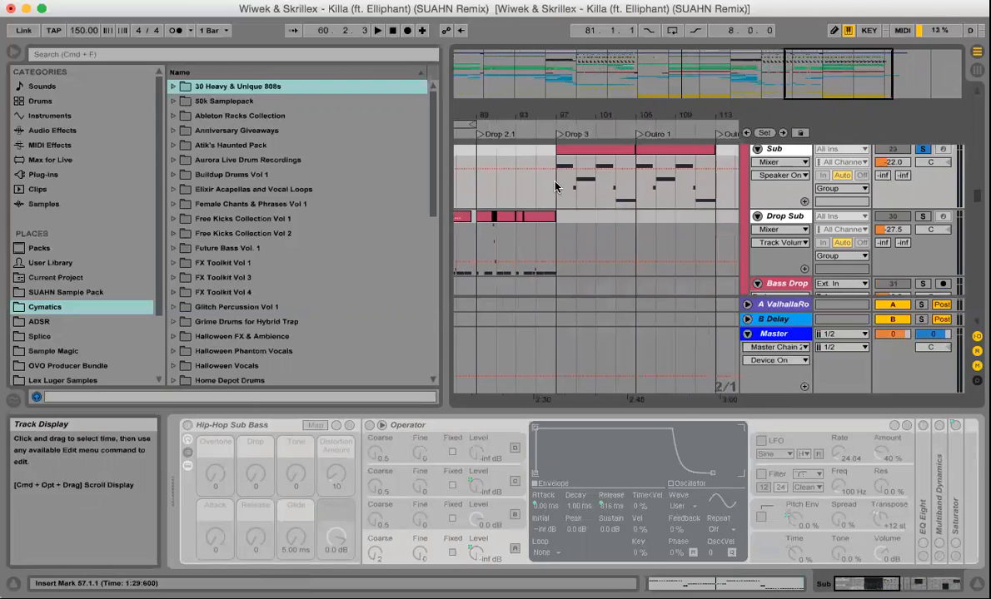
- Play the arrangement from 95.1.1 into Drop 3 and turn off the Sub track's solo
{"action": "left_click", "coordinate": [536, 180]}
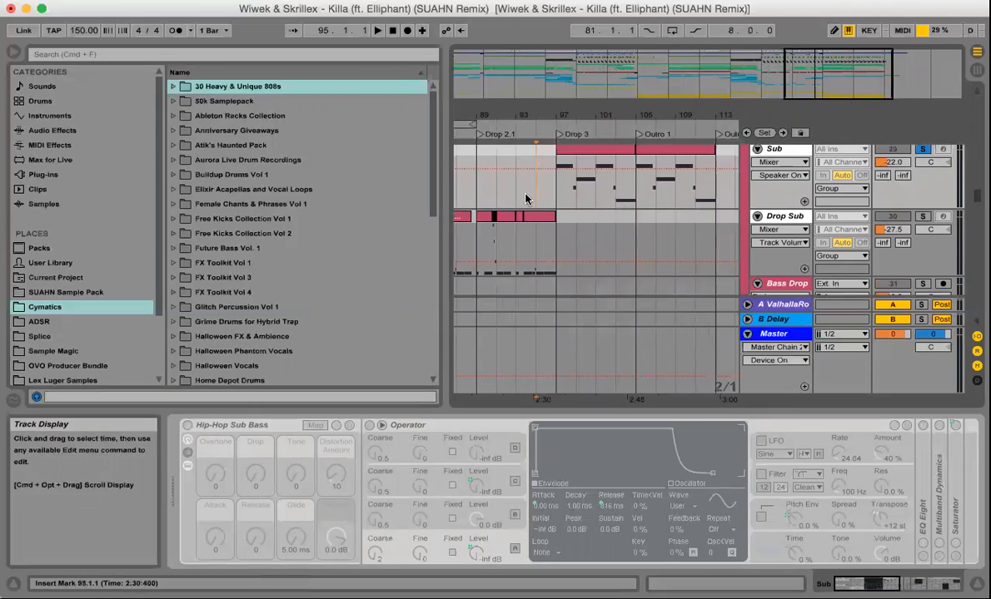
{"action": "left_click", "coordinate": [928, 149]}
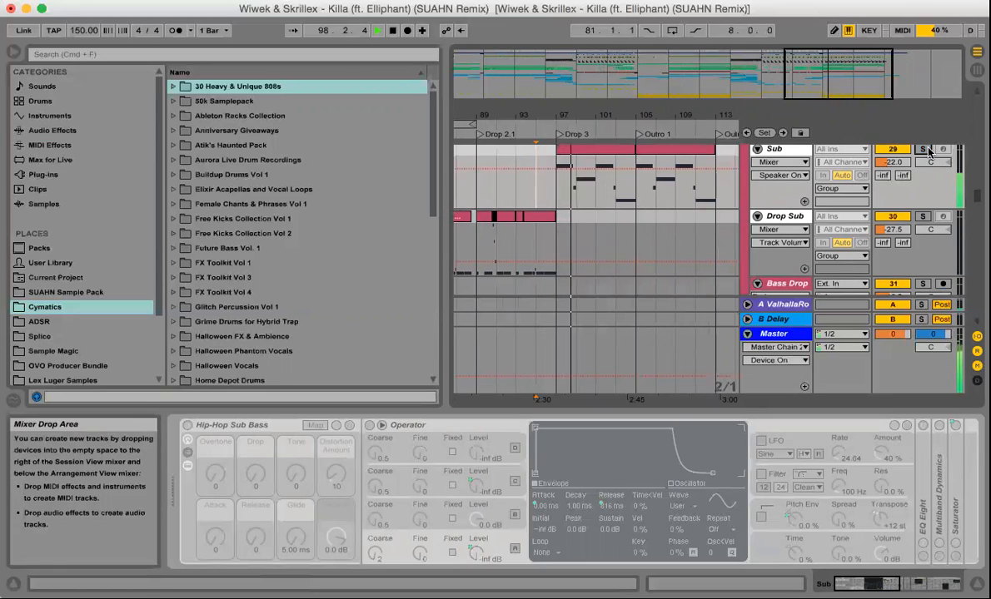
{"action": "key", "text": "space"}
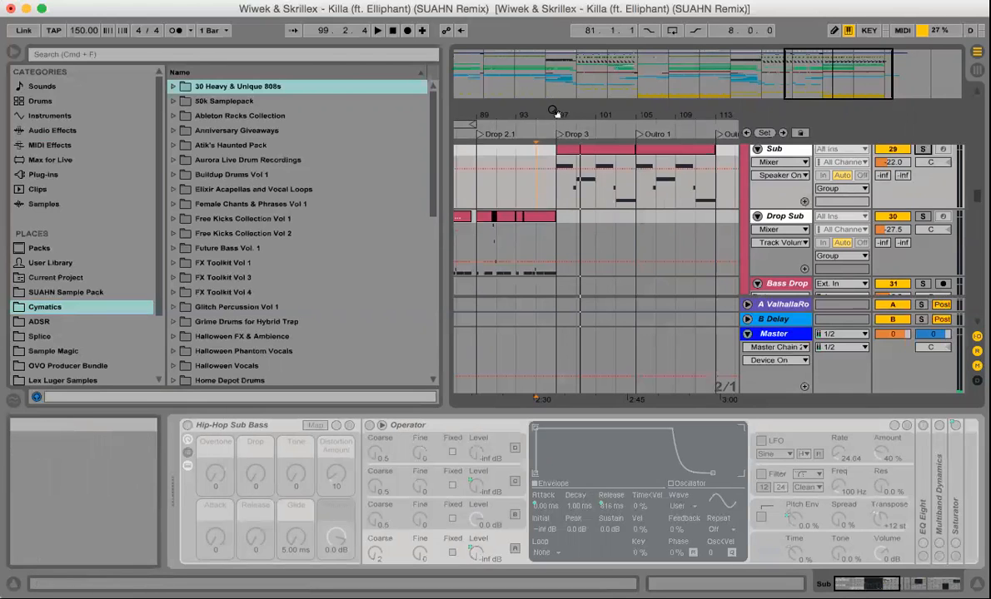
- Review the tracks around Drop 3 from the Sub up through the claps and snares to the SC group
{"action": "scroll", "coordinate": [580, 236], "scroll_direction": "up", "scroll_amount": 5}
{"action": "scroll", "coordinate": [580, 235], "scroll_direction": "up", "scroll_amount": 8}
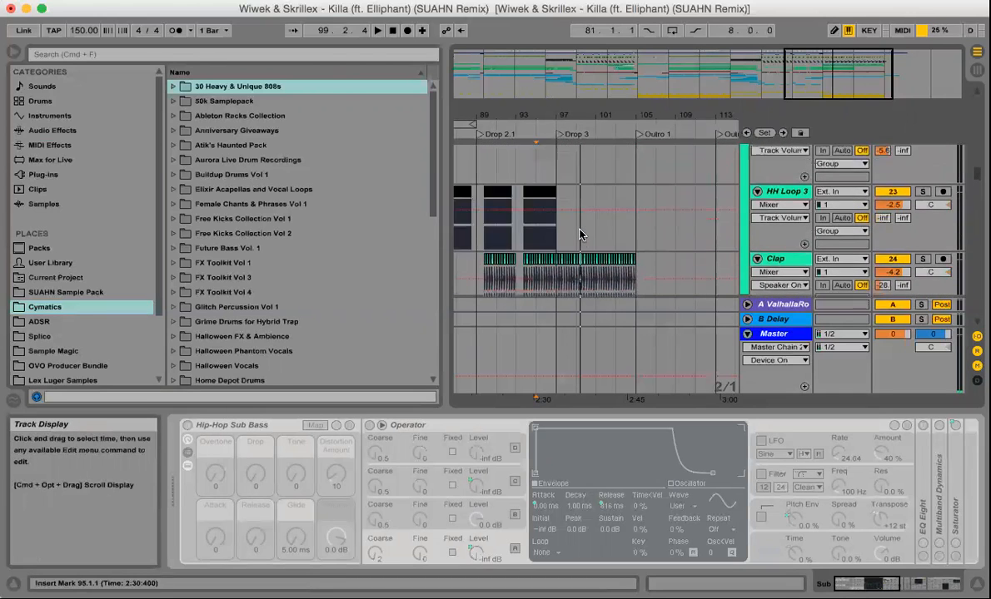
{"action": "scroll", "coordinate": [580, 235], "scroll_direction": "up", "scroll_amount": 10}
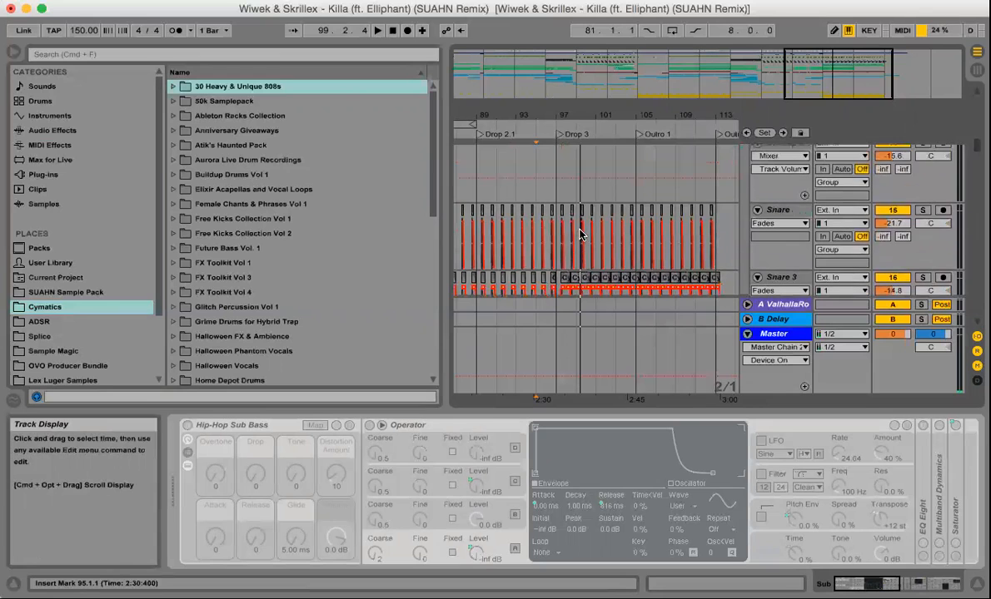
{"action": "scroll", "coordinate": [580, 235], "scroll_direction": "up", "scroll_amount": 10}
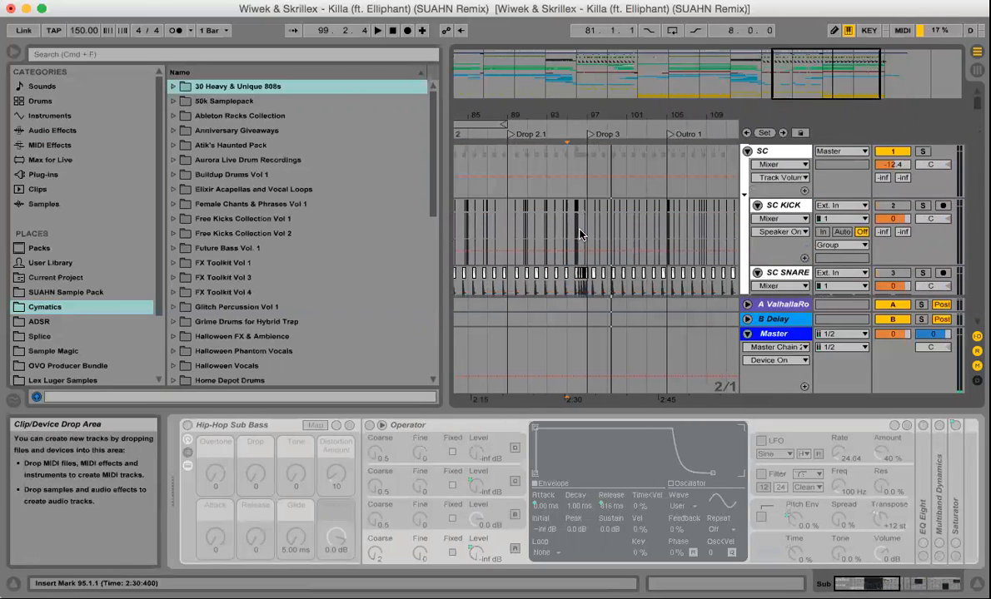
- Examine the tracks used in the Build from the SC group and OG Stem through the buildups and snares to the Sub
{"action": "left_click_drag", "start_coordinate": [602, 115], "coordinate": [603, 91]}
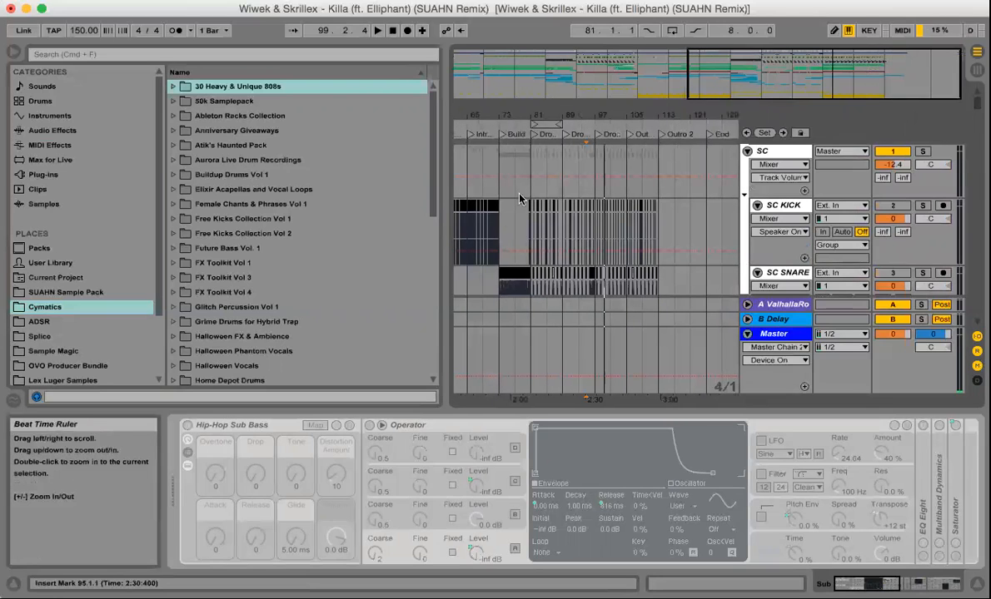
{"action": "left_click_drag", "start_coordinate": [500, 105], "coordinate": [496, 112]}
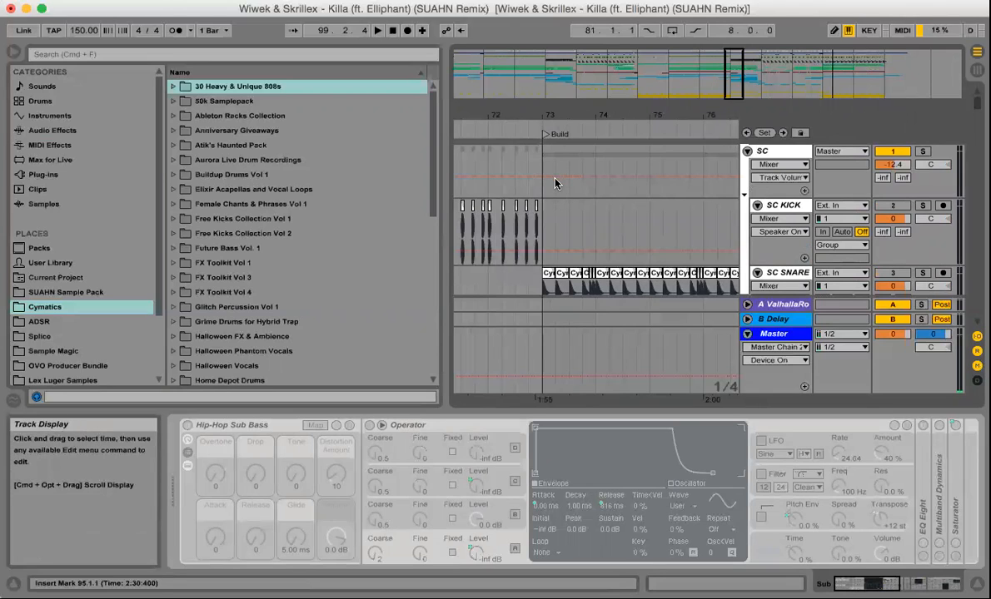
{"action": "left_click_drag", "start_coordinate": [566, 123], "coordinate": [567, 114]}
{"action": "scroll", "coordinate": [670, 237], "scroll_direction": "down", "scroll_amount": 10}
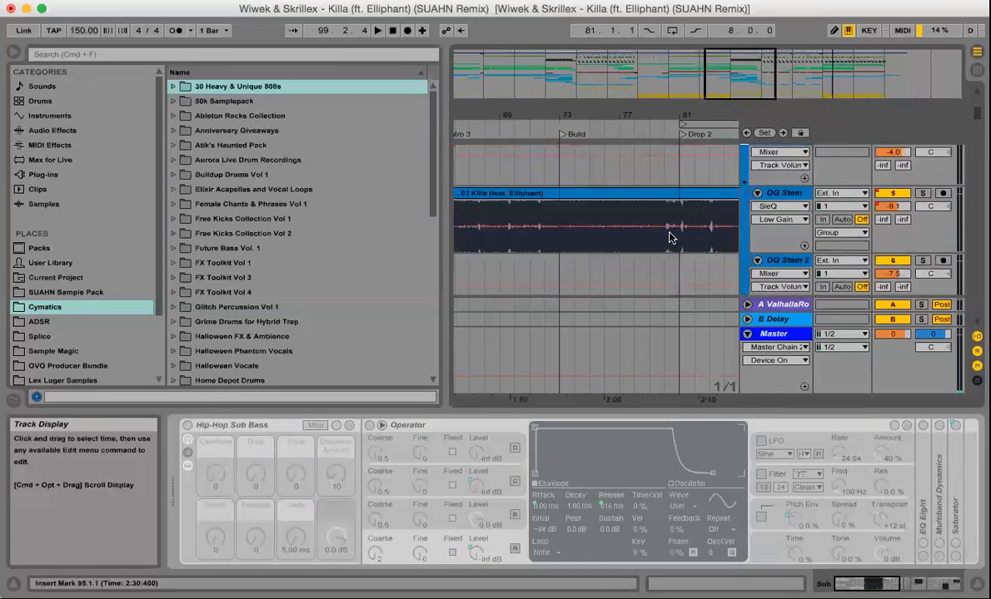
{"action": "scroll", "coordinate": [670, 238], "scroll_direction": "down", "scroll_amount": 4}
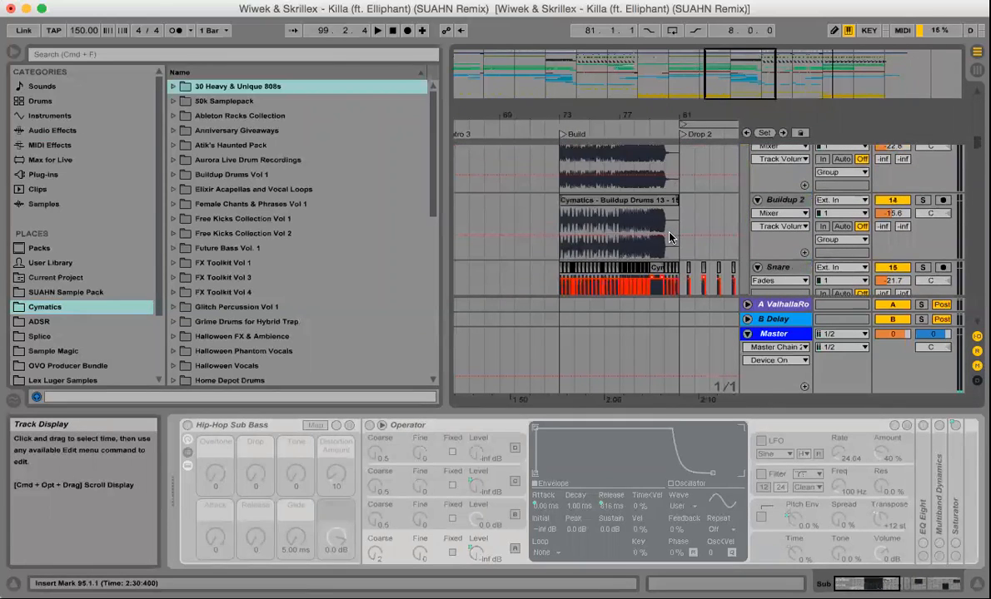
{"action": "scroll", "coordinate": [670, 237], "scroll_direction": "down", "scroll_amount": 5}
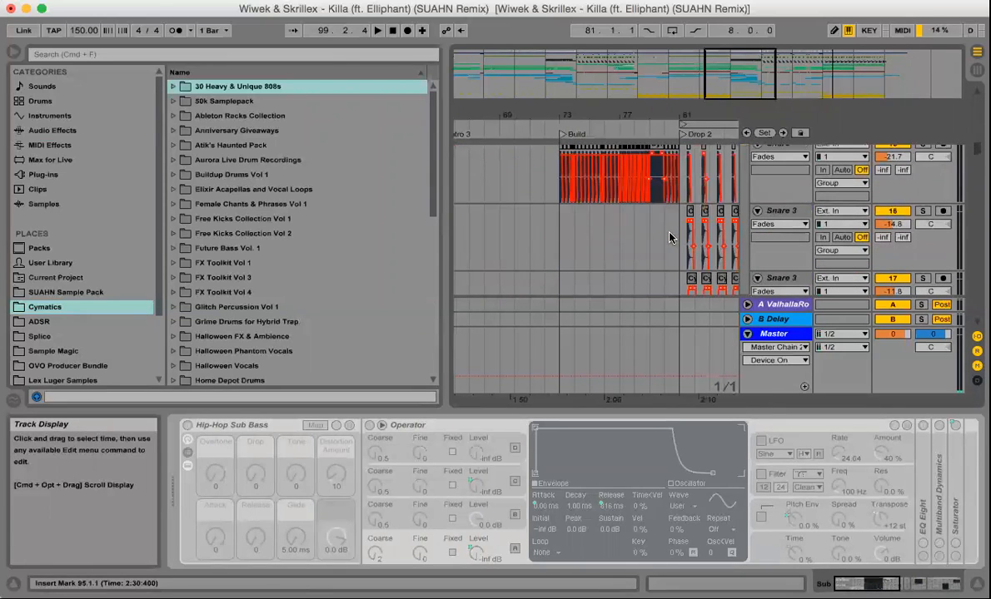
{"action": "scroll", "coordinate": [670, 238], "scroll_direction": "down", "scroll_amount": 5}
{"action": "scroll", "coordinate": [671, 237], "scroll_direction": "down", "scroll_amount": 5}
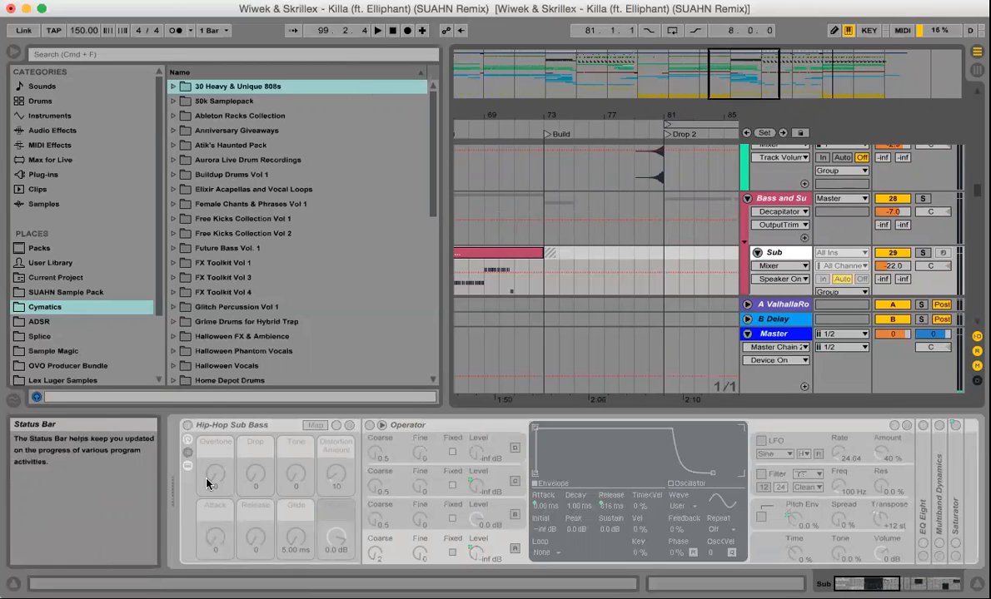
- Compare the clips around the Build and Drop 2 from the Sub up through the HH loops and snares to Buildup 2
{"action": "left_click_drag", "start_coordinate": [584, 117], "coordinate": [613, 122]}
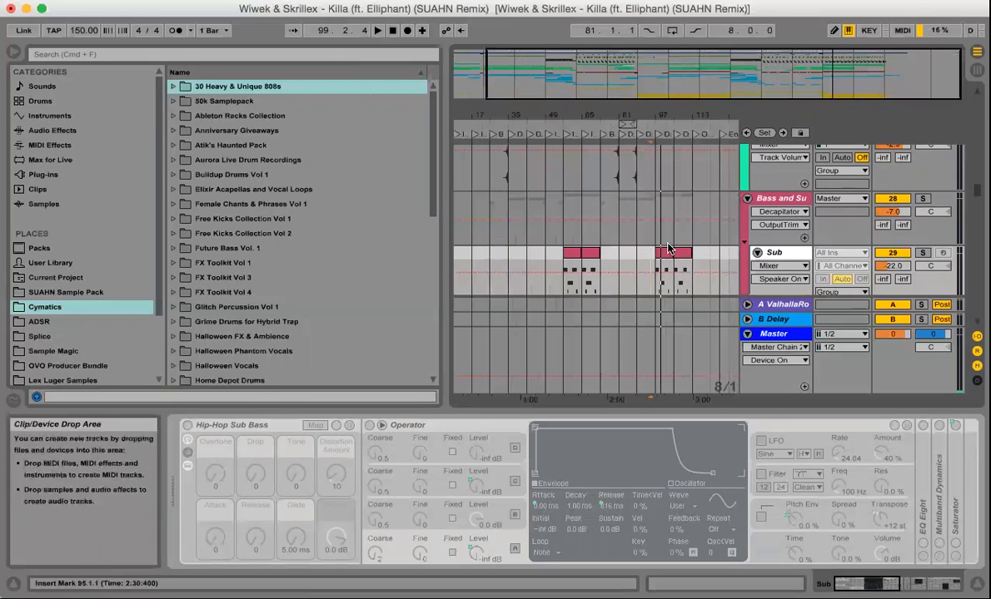
{"action": "scroll", "coordinate": [622, 240], "scroll_direction": "up", "scroll_amount": 5}
{"action": "scroll", "coordinate": [622, 239], "scroll_direction": "up", "scroll_amount": 5}
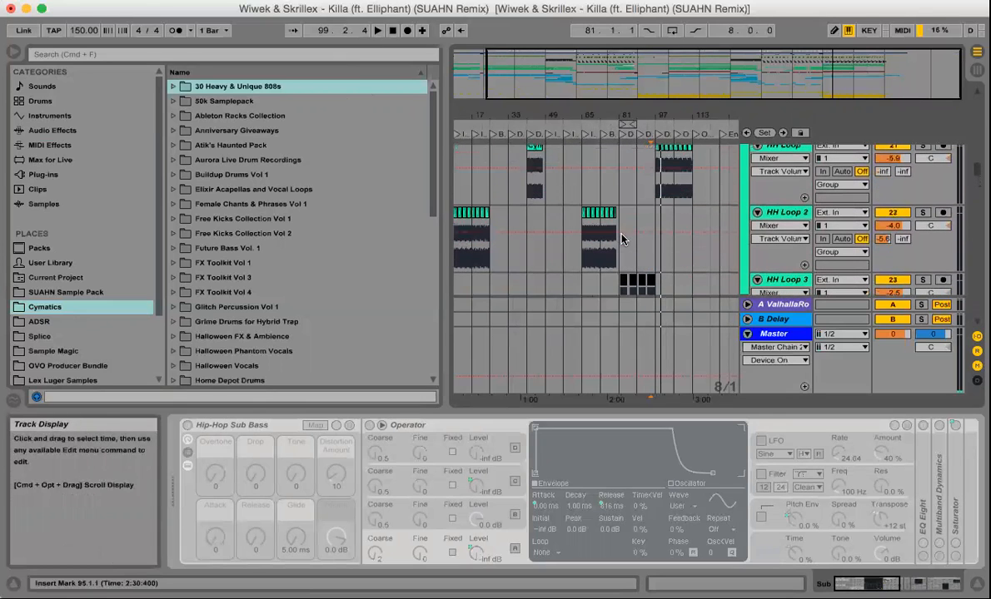
{"action": "left_click_drag", "start_coordinate": [635, 116], "coordinate": [639, 225]}
{"action": "scroll", "coordinate": [640, 224], "scroll_direction": "up", "scroll_amount": 5}
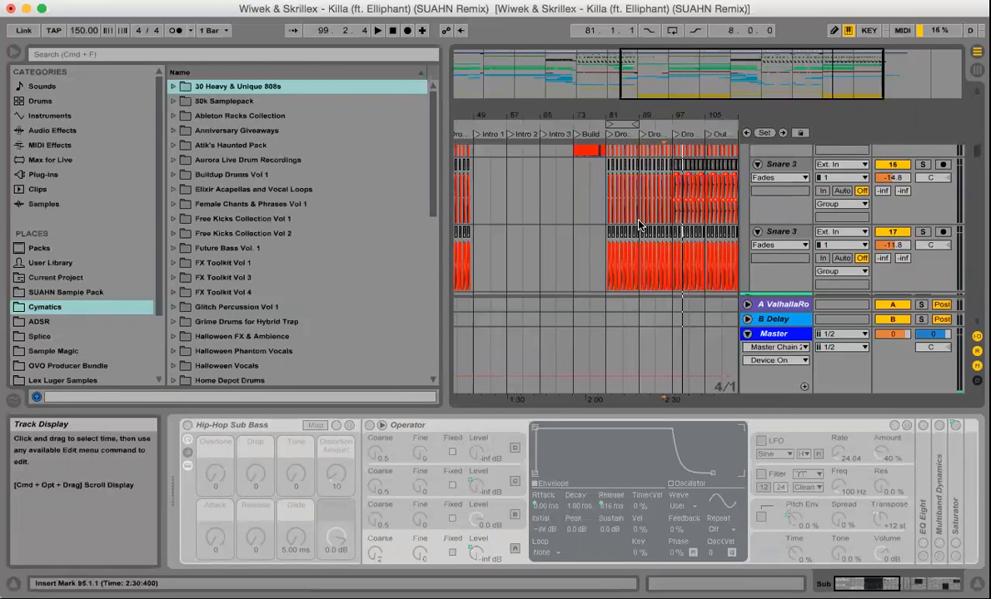
{"action": "scroll", "coordinate": [640, 225], "scroll_direction": "up", "scroll_amount": 5}
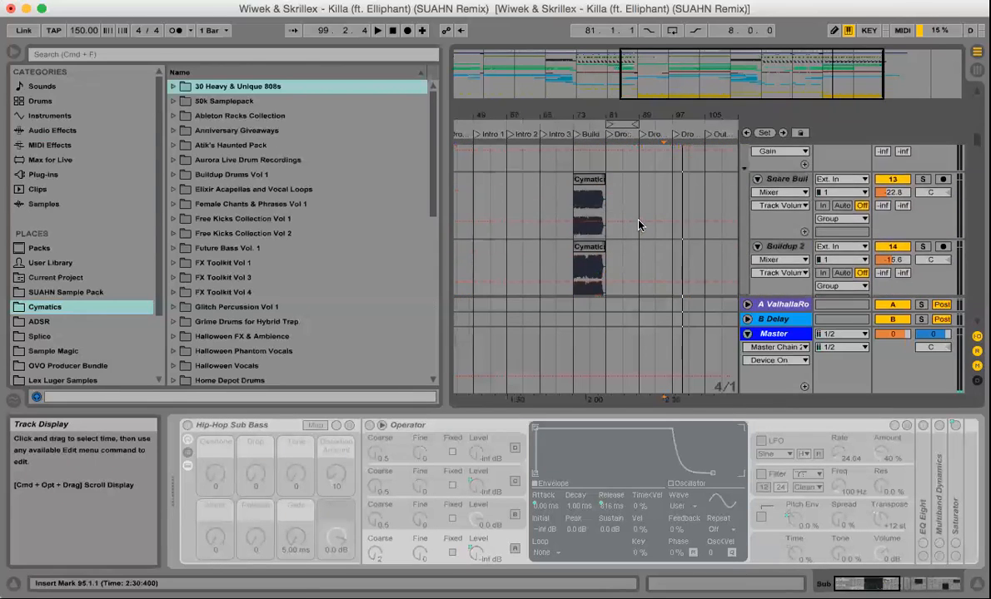
- Solo the Build's effects tracks, including Riser 5, Swell, Glass Break and Brass
{"action": "scroll", "coordinate": [639, 225], "scroll_direction": "down", "scroll_amount": 10}
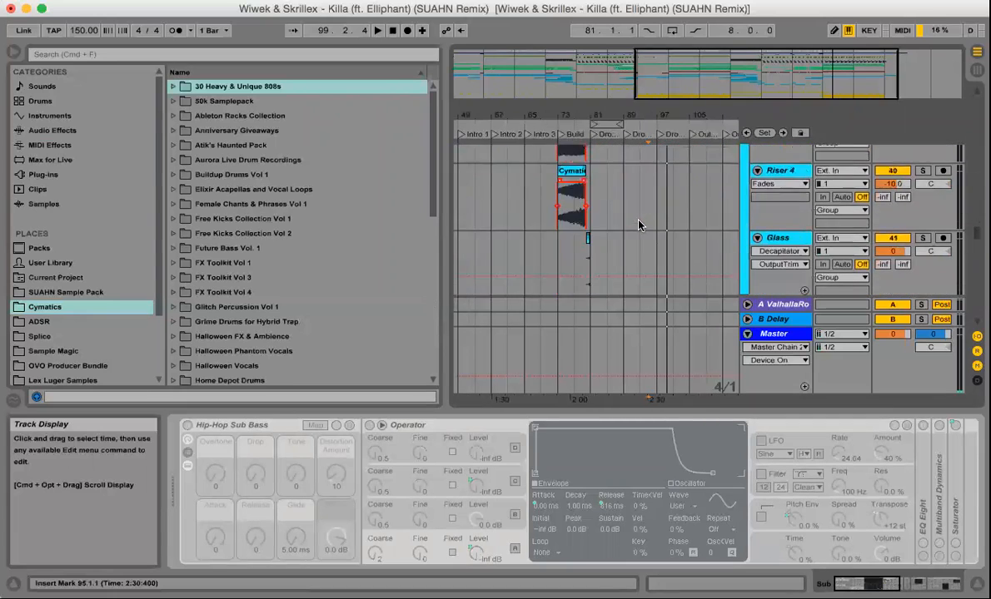
{"action": "scroll", "coordinate": [640, 224], "scroll_direction": "down", "scroll_amount": 6}
{"action": "scroll", "coordinate": [639, 225], "scroll_direction": "up", "scroll_amount": 8}
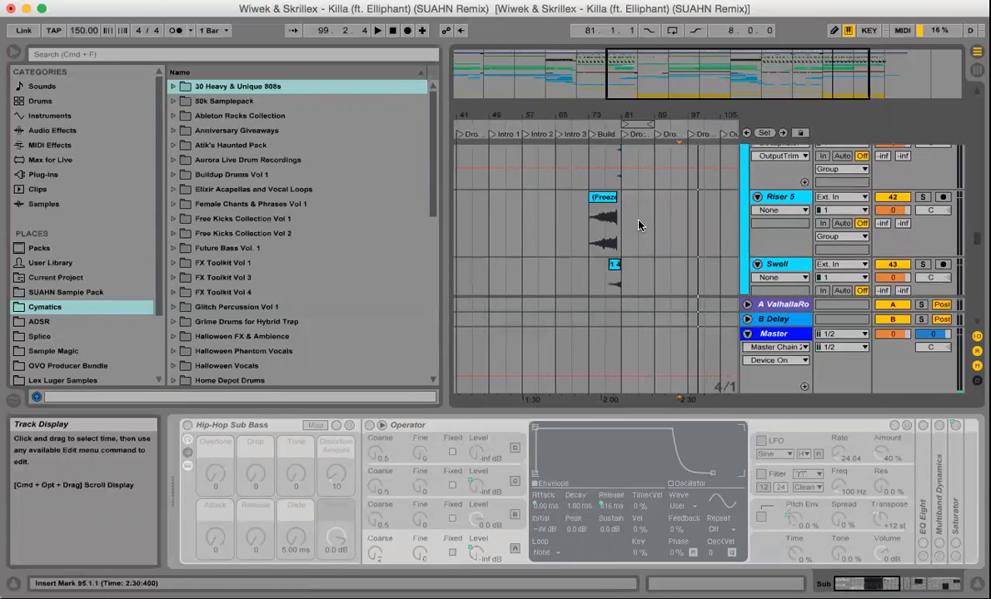
{"action": "scroll", "coordinate": [639, 225], "scroll_direction": "down", "scroll_amount": 2}
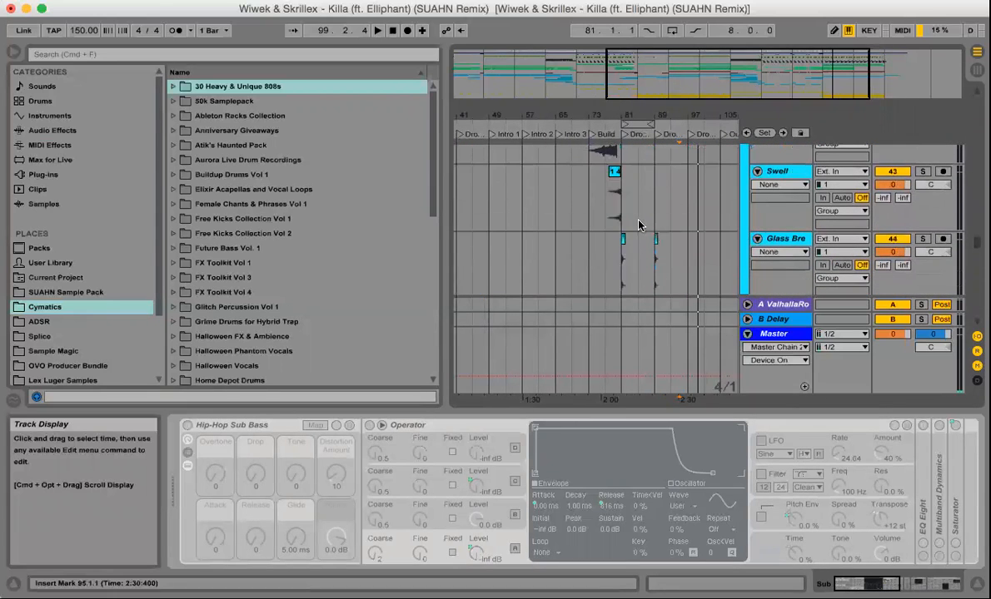
{"action": "scroll", "coordinate": [613, 264], "scroll_direction": "down", "scroll_amount": 2}
{"action": "scroll", "coordinate": [614, 265], "scroll_direction": "down", "scroll_amount": 4}
{"action": "left_click", "coordinate": [614, 261]}
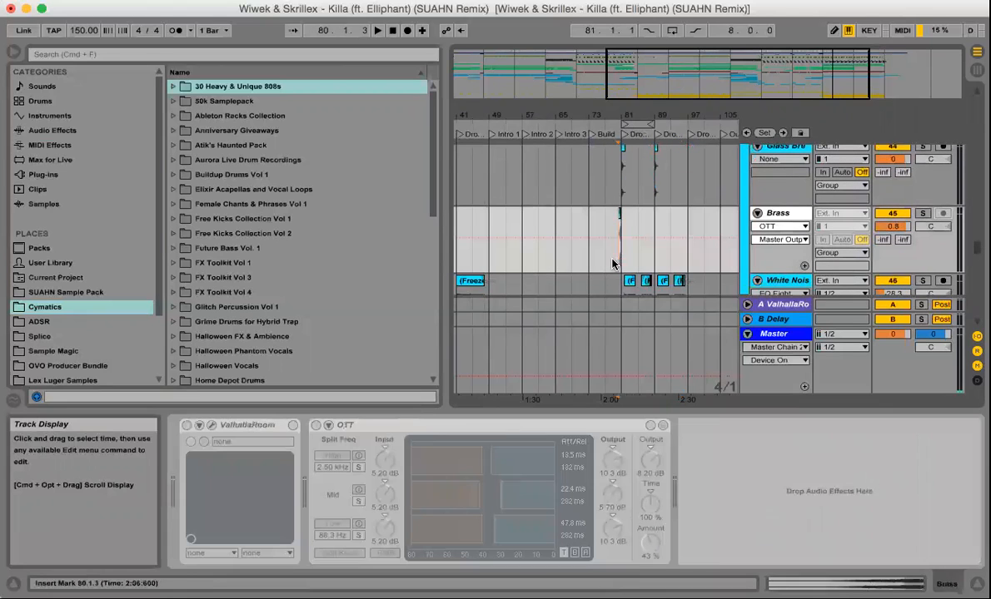
{"action": "left_click", "coordinate": [922, 214]}
{"action": "scroll", "coordinate": [922, 218], "scroll_direction": "up", "scroll_amount": 10}
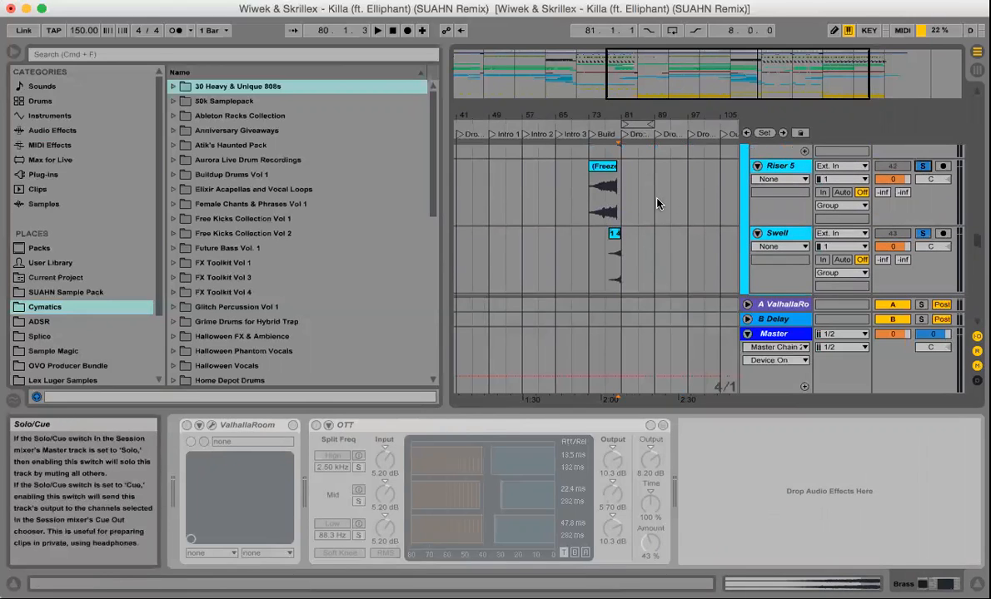
- Play the soloed effects from 73.1.1 through the Build into Drop 2, and turn off their solos
{"action": "left_click", "coordinate": [595, 200]}
{"action": "key", "text": "space"}
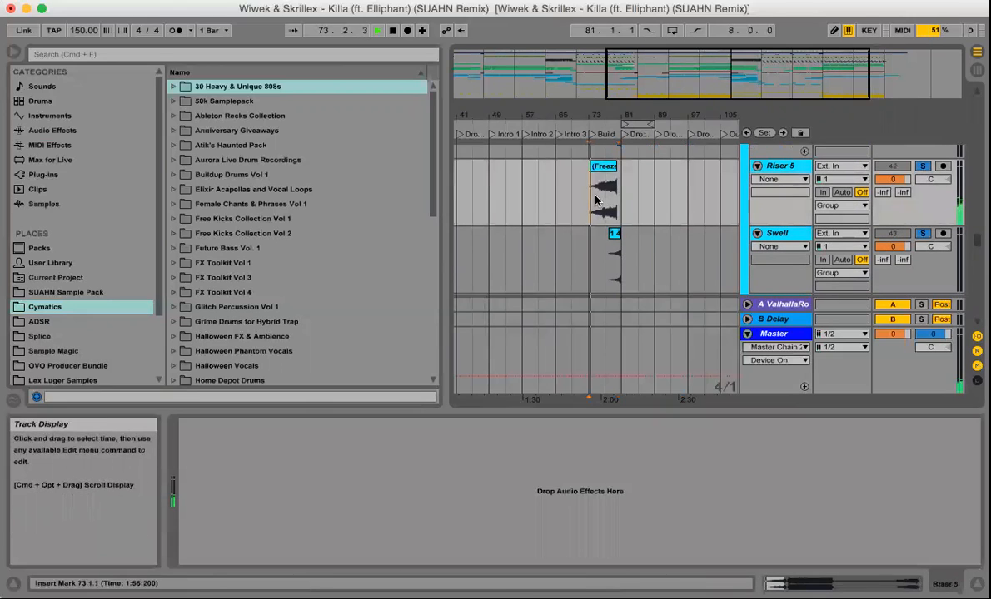
{"action": "left_click_drag", "start_coordinate": [613, 105], "coordinate": [614, 109]}
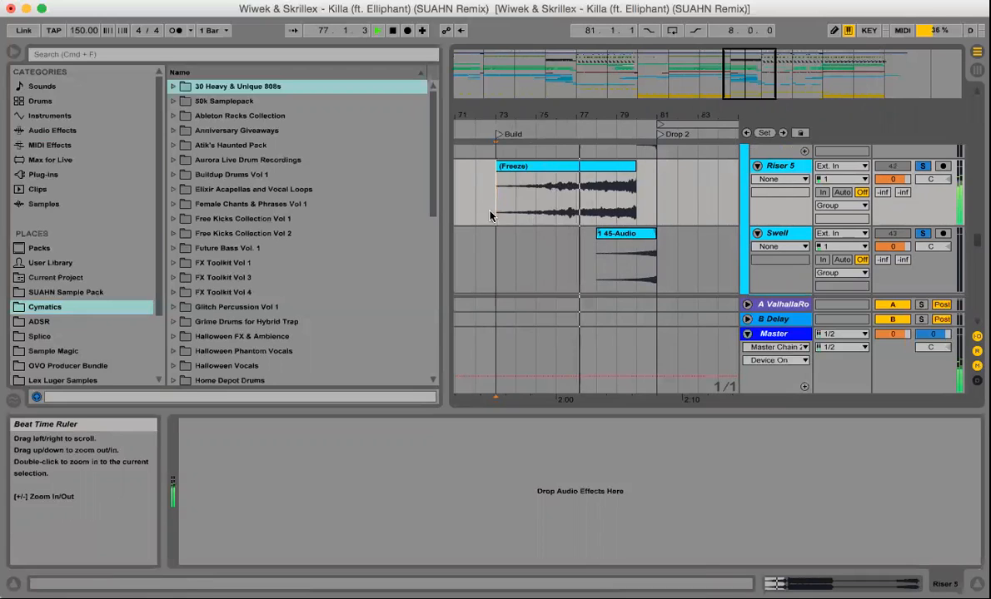
{"action": "scroll", "coordinate": [686, 251], "scroll_direction": "down", "scroll_amount": 6}
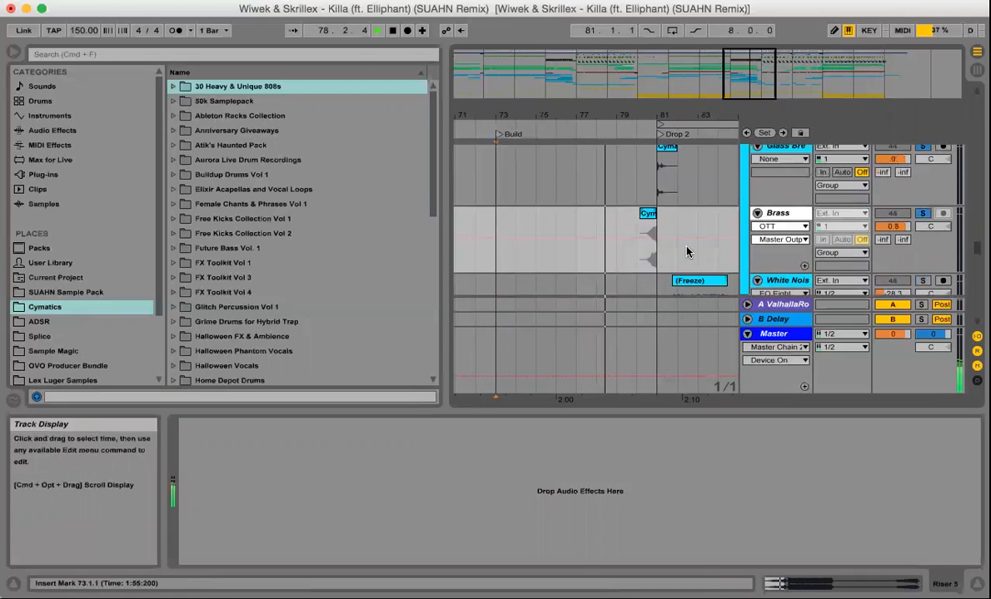
{"action": "left_click", "coordinate": [648, 283]}
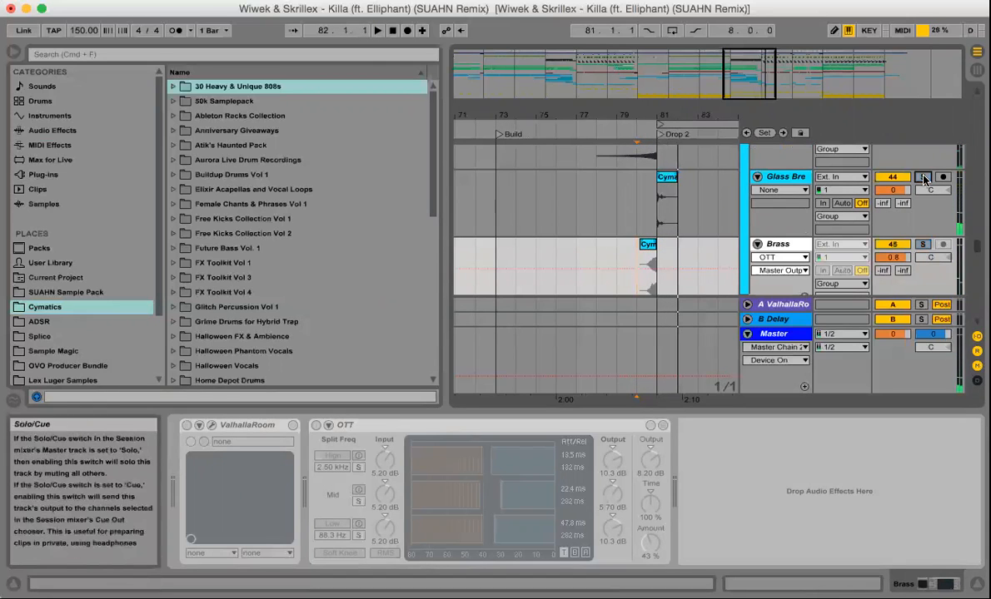
- Play the full mix from 80.1.1 into Drop 2, stop it and check the Glass Break clips in Drop 2 and Drop 2.1
{"action": "left_click", "coordinate": [629, 210]}
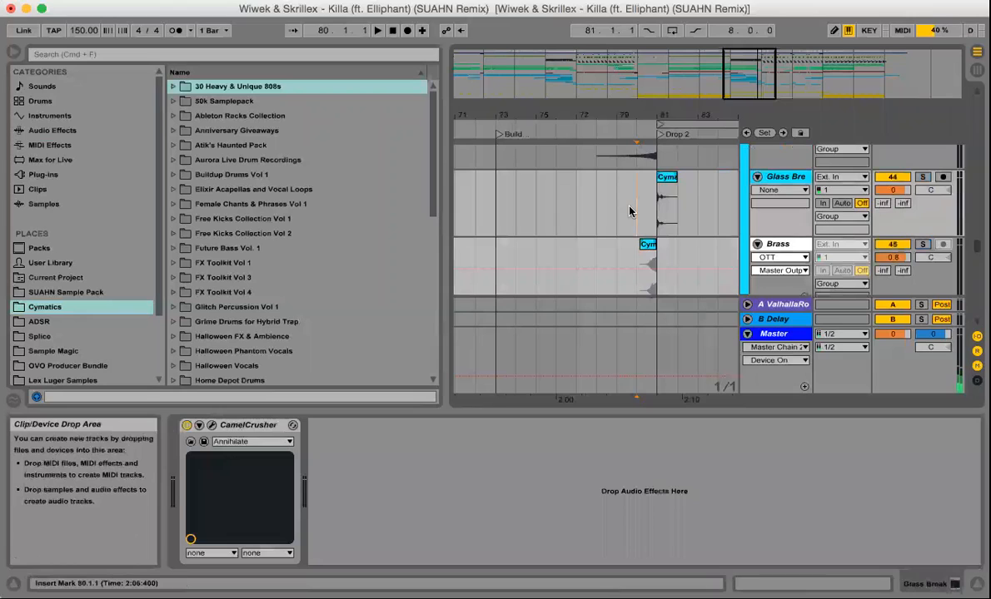
{"action": "key", "text": "space"}
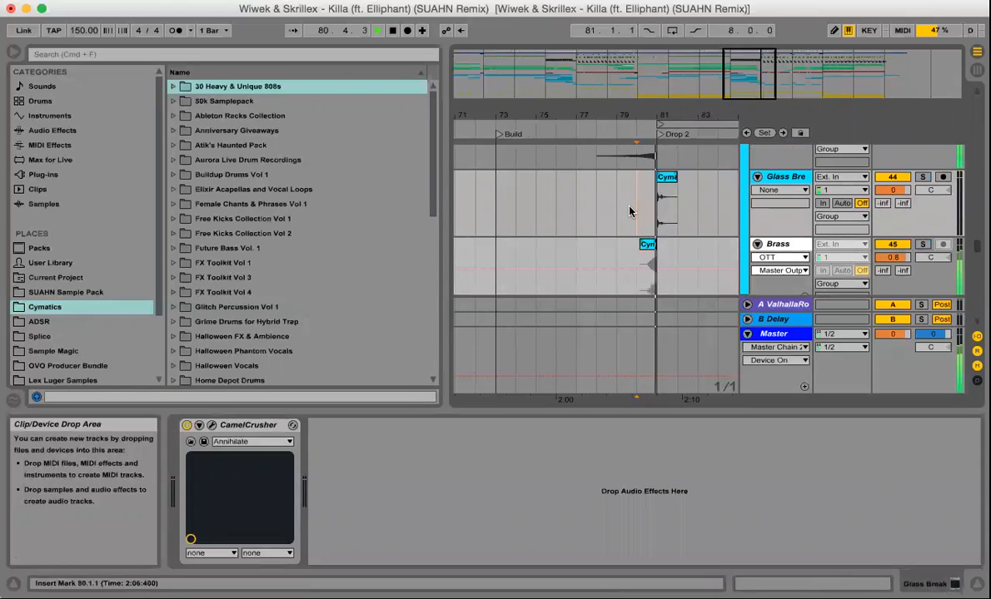
{"action": "key", "text": "space"}
{"action": "scroll", "coordinate": [693, 227], "scroll_direction": "right", "scroll_amount": 5}
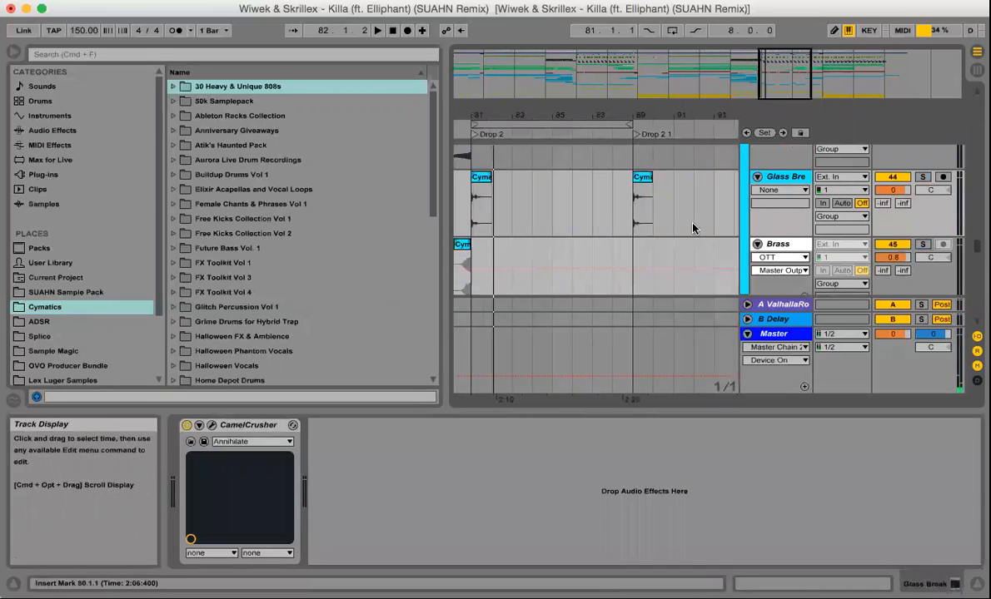
{"action": "scroll", "coordinate": [693, 227], "scroll_direction": "left", "scroll_amount": 2}
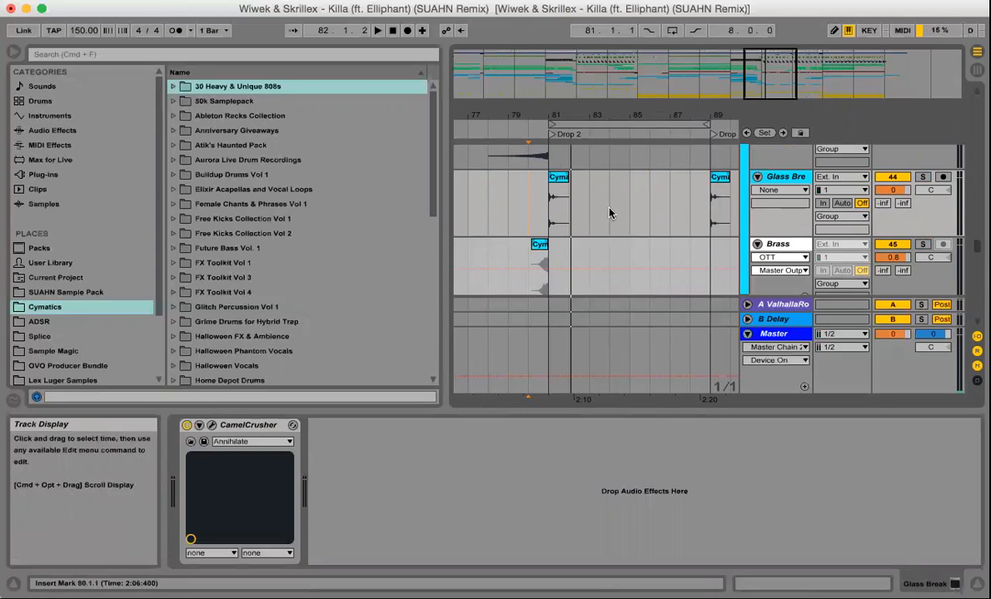
- Place the insert mark at 80.1.1 on the Brass track and examine which tracks drop out before Drop 2, from White Noise up to OG Stem
{"action": "left_click", "coordinate": [531, 264]}
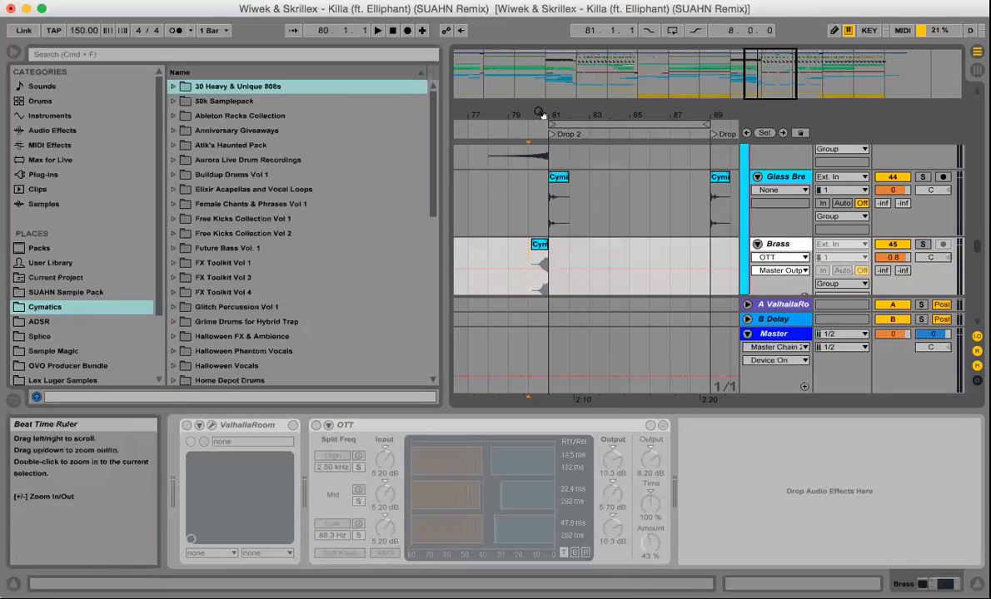
{"action": "scroll", "coordinate": [570, 207], "scroll_direction": "up", "scroll_amount": 10}
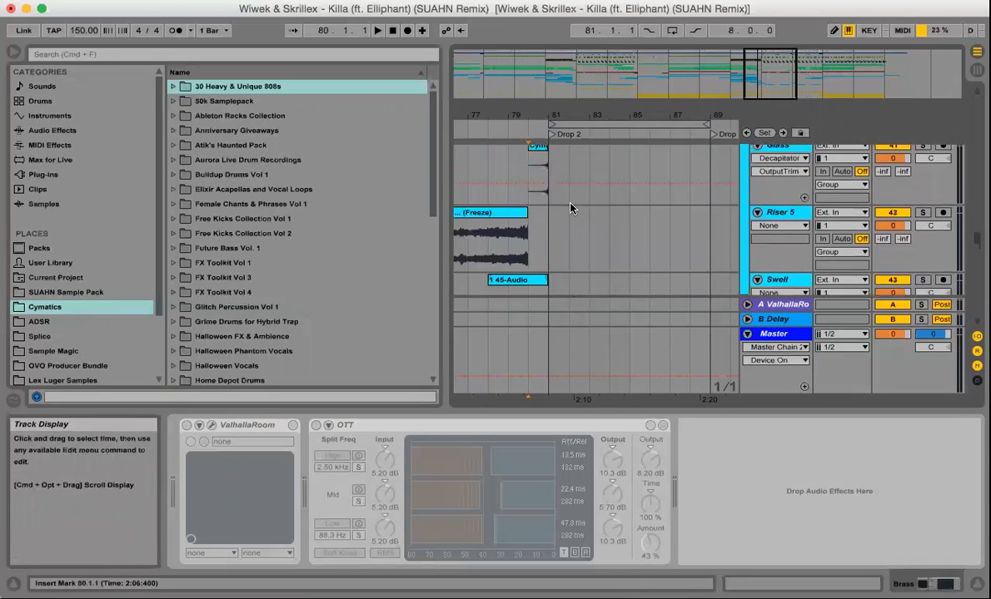
{"action": "scroll", "coordinate": [571, 208], "scroll_direction": "down", "scroll_amount": 10}
{"action": "scroll", "coordinate": [570, 207], "scroll_direction": "left", "scroll_amount": 1}
{"action": "scroll", "coordinate": [570, 208], "scroll_direction": "left", "scroll_amount": 2}
{"action": "scroll", "coordinate": [571, 207], "scroll_direction": "down", "scroll_amount": 4}
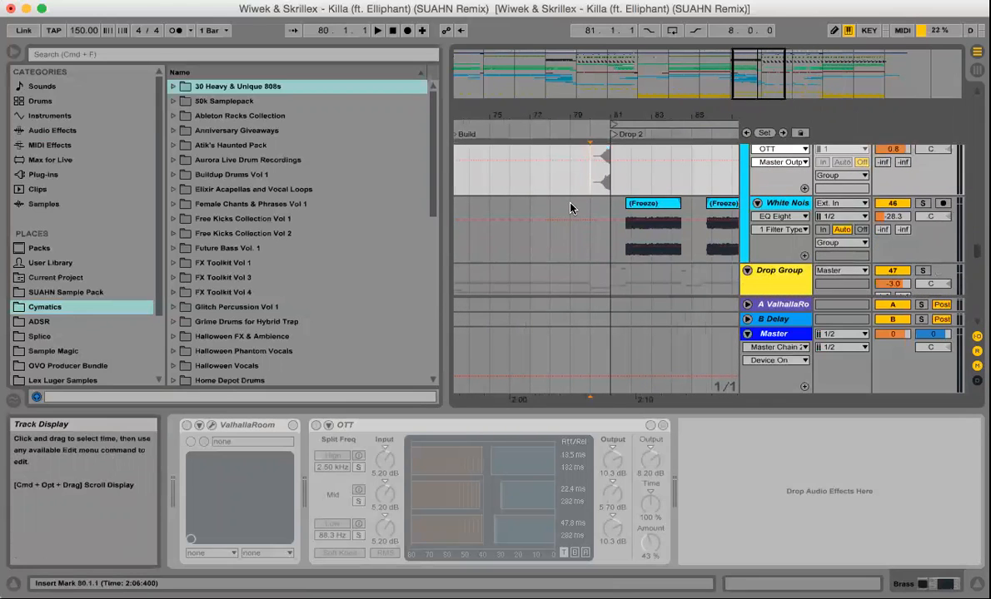
{"action": "scroll", "coordinate": [570, 207], "scroll_direction": "up", "scroll_amount": 3}
{"action": "scroll", "coordinate": [570, 208], "scroll_direction": "up", "scroll_amount": 15}
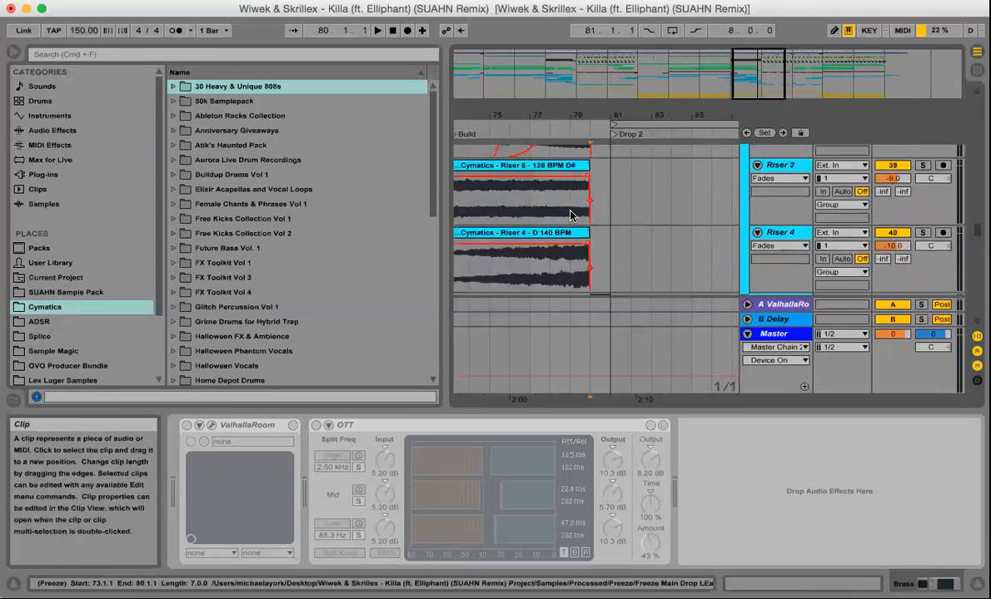
{"action": "scroll", "coordinate": [570, 215], "scroll_direction": "left", "scroll_amount": 1}
{"action": "scroll", "coordinate": [570, 216], "scroll_direction": "up", "scroll_amount": 6}
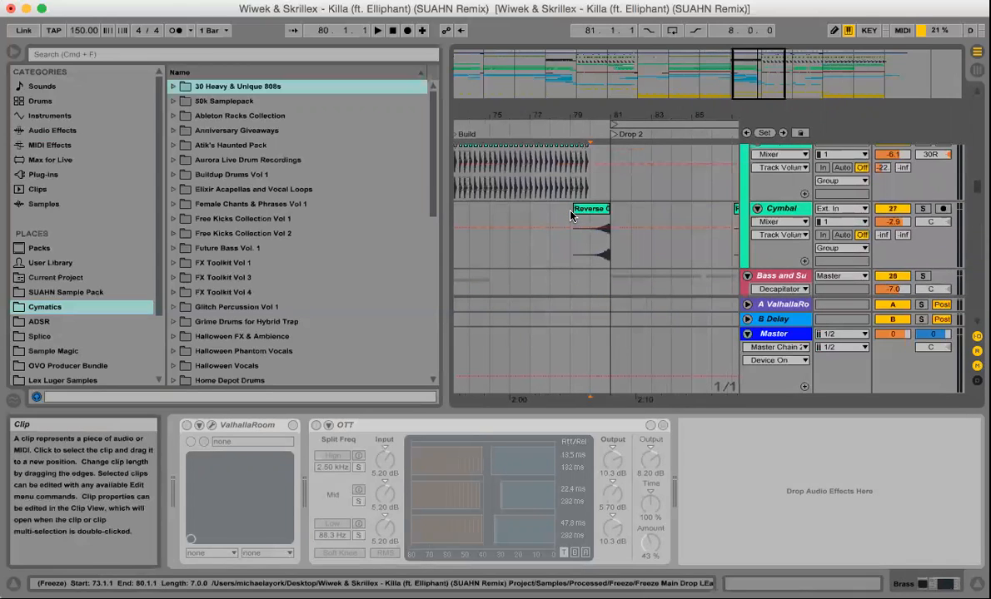
{"action": "scroll", "coordinate": [570, 215], "scroll_direction": "up", "scroll_amount": 6}
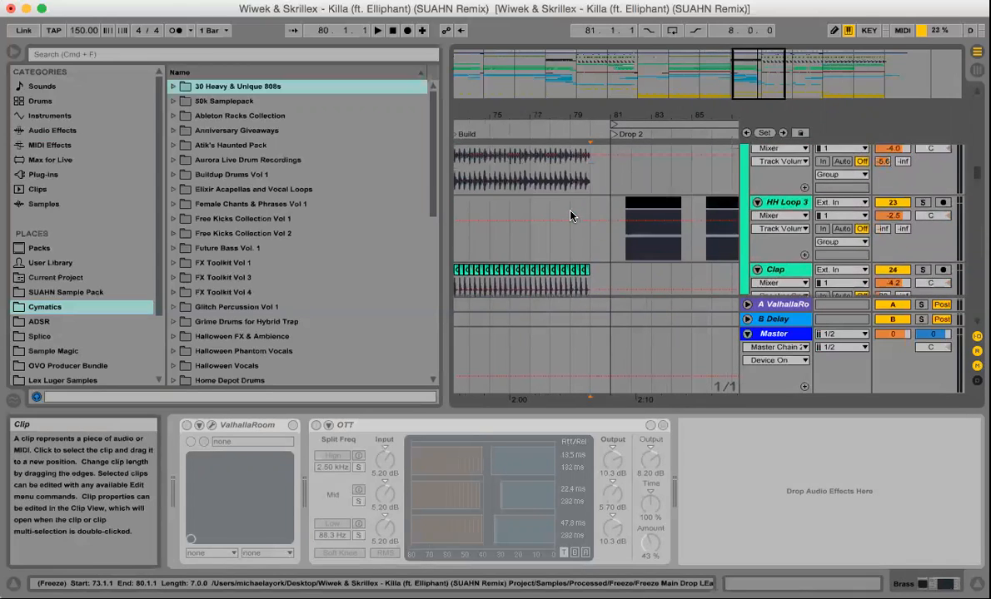
{"action": "scroll", "coordinate": [570, 216], "scroll_direction": "up", "scroll_amount": 6}
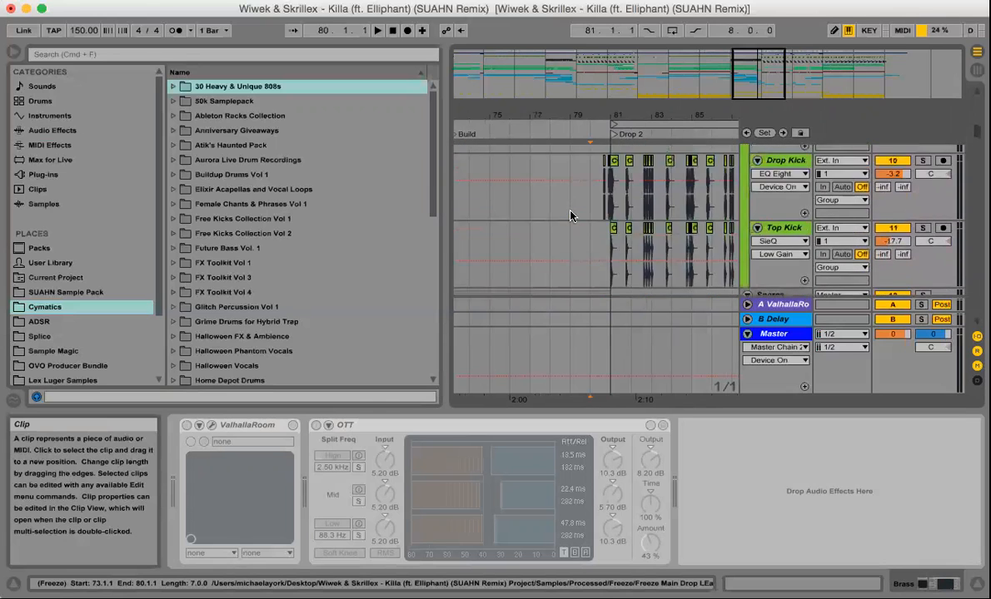
{"action": "scroll", "coordinate": [570, 216], "scroll_direction": "up", "scroll_amount": 2}
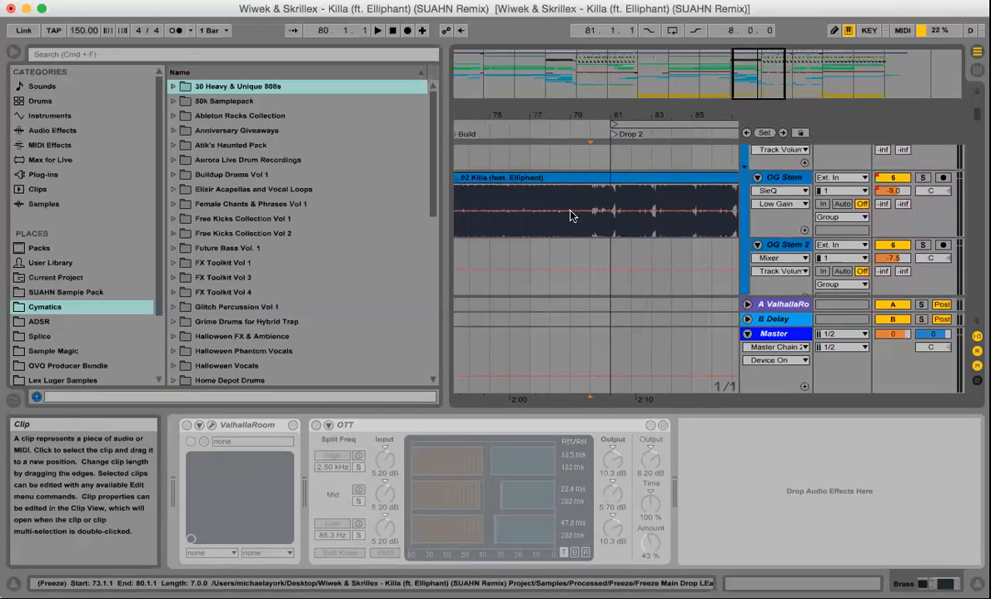
- Examine the Drop Group tracks around the Build and Drop 2, from Tonal Sweep and Super Saw up through Slinky to Bass 2
{"action": "scroll", "coordinate": [581, 247], "scroll_direction": "up", "scroll_amount": 5}
{"action": "scroll", "coordinate": [581, 252], "scroll_direction": "left", "scroll_amount": 5}
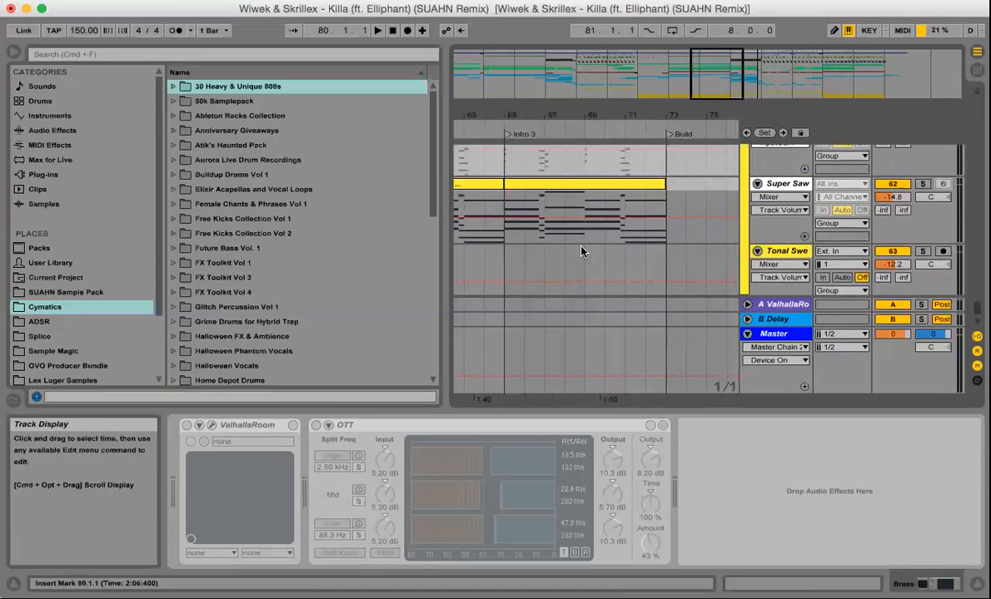
{"action": "scroll", "coordinate": [582, 250], "scroll_direction": "right", "scroll_amount": 4}
{"action": "scroll", "coordinate": [582, 249], "scroll_direction": "up", "scroll_amount": 8}
{"action": "scroll", "coordinate": [589, 273], "scroll_direction": "down", "scroll_amount": 1}
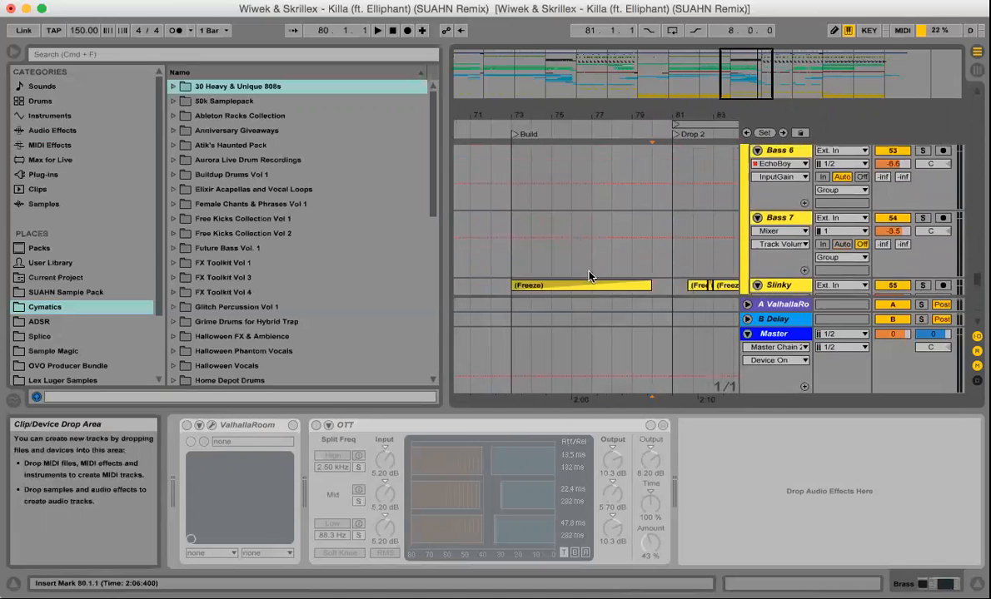
{"action": "scroll", "coordinate": [589, 277], "scroll_direction": "down", "scroll_amount": 8}
{"action": "scroll", "coordinate": [589, 277], "scroll_direction": "up", "scroll_amount": 8}
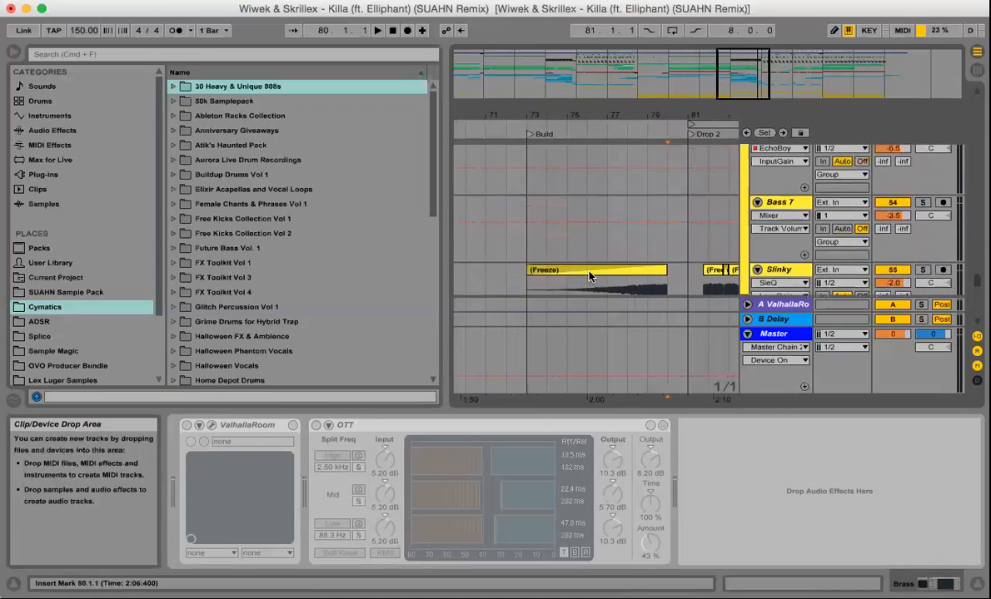
{"action": "scroll", "coordinate": [589, 276], "scroll_direction": "right", "scroll_amount": 3}
{"action": "mouse_move", "coordinate": [571, 115]}
{"action": "left_mouse_down"}
{"action": "mouse_move", "coordinate": [570, 66]}
{"action": "mouse_move", "coordinate": [578, 119]}
{"action": "left_mouse_up"}
{"action": "scroll", "coordinate": [652, 276], "scroll_direction": "up", "scroll_amount": 8}
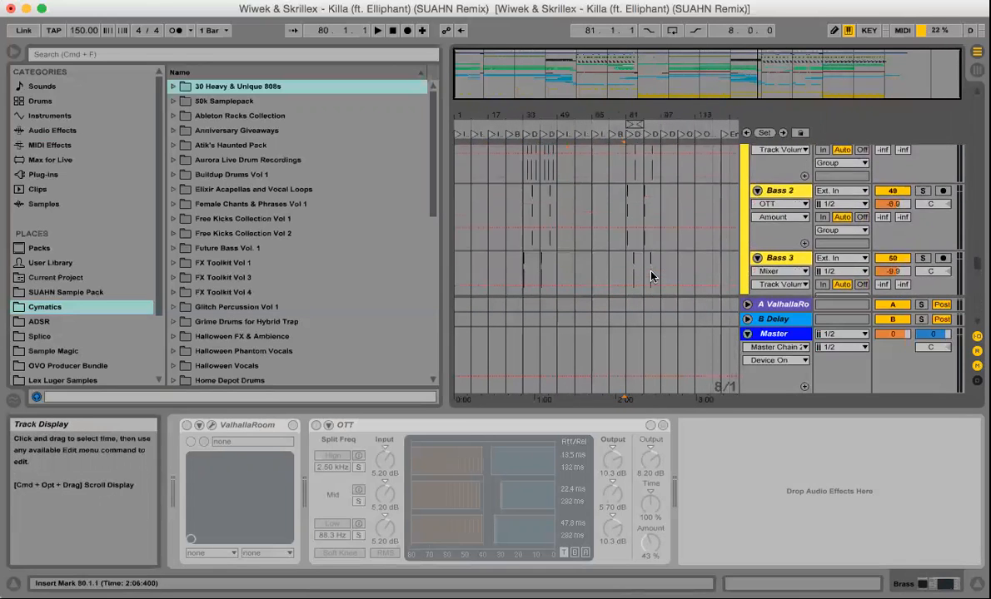
- Examine the effects tracks around the Build and the transition into Drop 2, from Brass and White Noise up to Violin Rise and Downlift 1
{"action": "scroll", "coordinate": [652, 275], "scroll_direction": "up", "scroll_amount": 5}
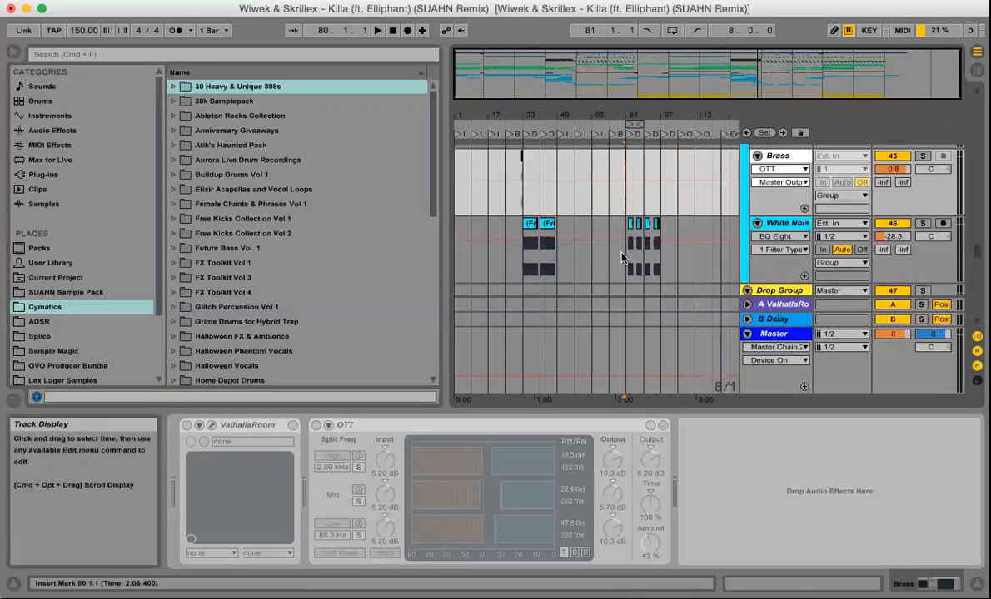
{"action": "scroll", "coordinate": [623, 258], "scroll_direction": "up", "scroll_amount": 8}
{"action": "scroll", "coordinate": [620, 258], "scroll_direction": "up", "scroll_amount": 6}
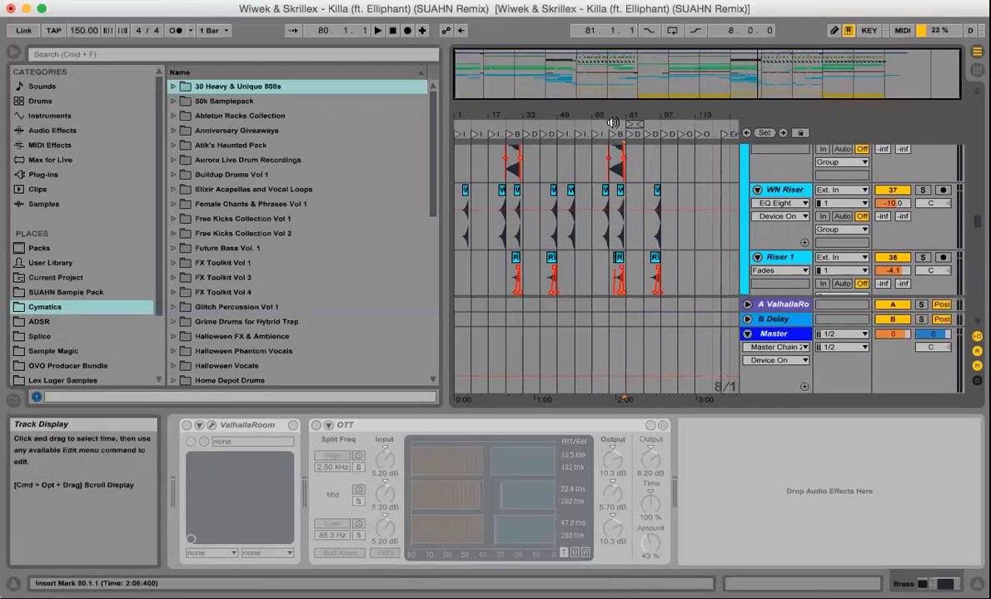
{"action": "scroll", "coordinate": [626, 226], "scroll_direction": "up", "scroll_amount": 4}
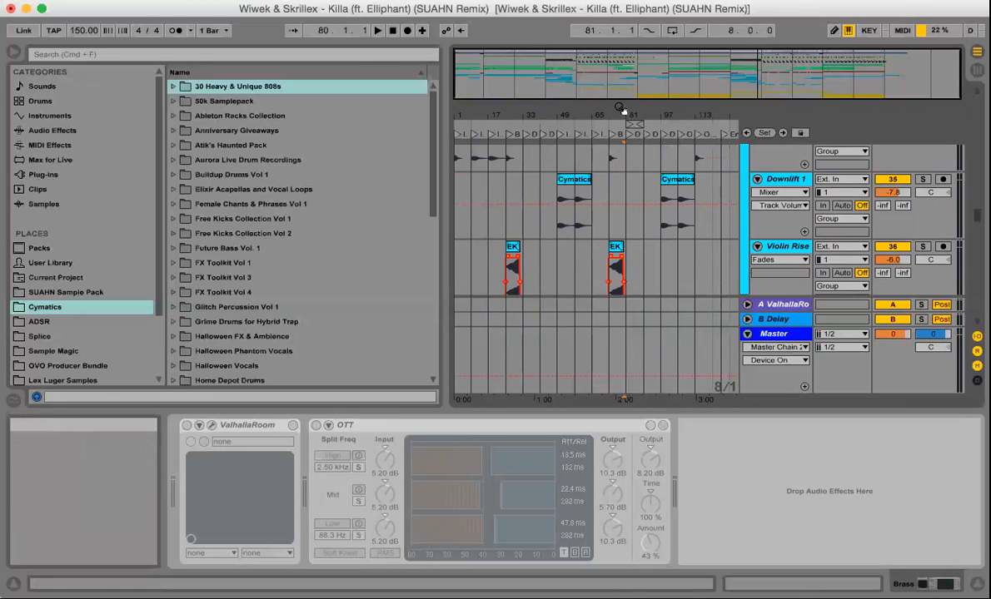
{"action": "double_click", "coordinate": [620, 110]}
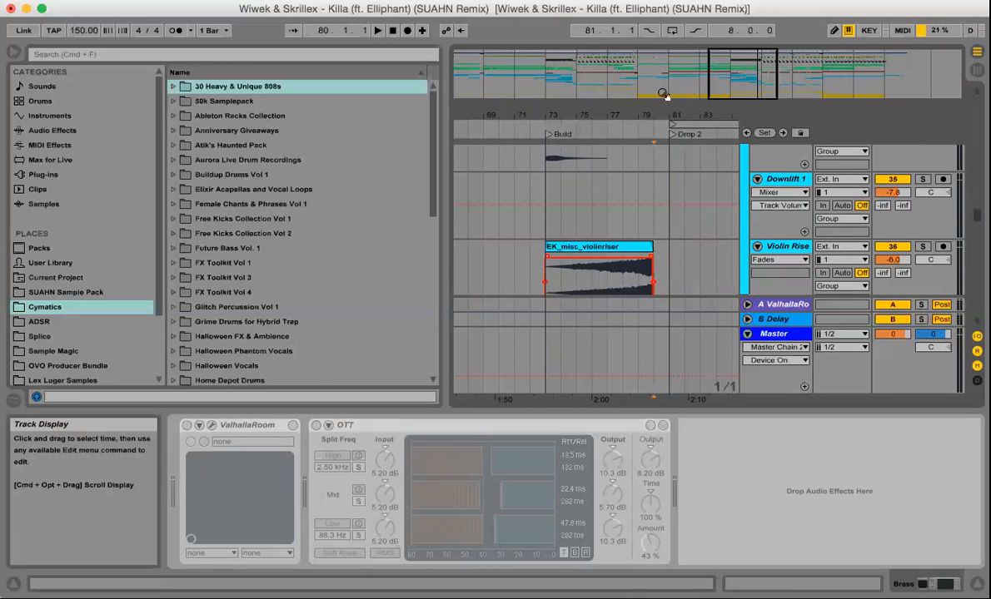
{"action": "left_click_drag", "start_coordinate": [655, 115], "coordinate": [655, 86]}
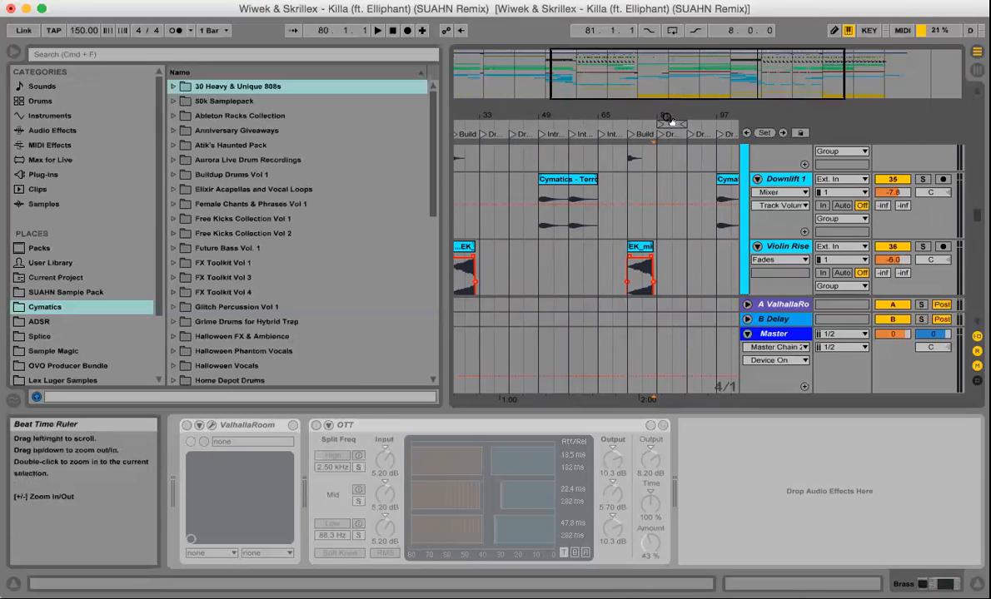
{"action": "left_click_drag", "start_coordinate": [666, 115], "coordinate": [666, 149]}
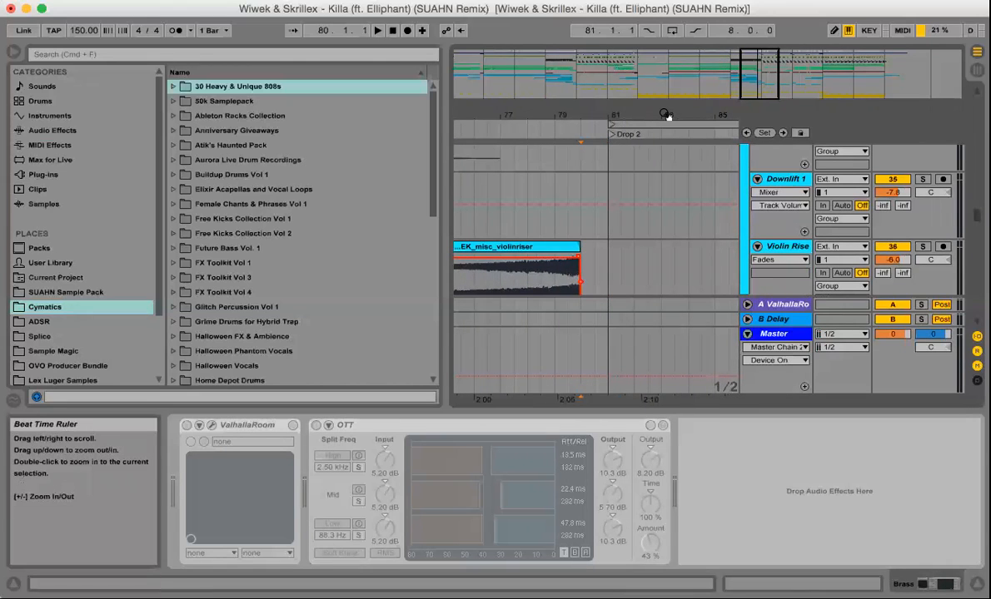
{"action": "mouse_move", "coordinate": [582, 111]}
{"action": "left_mouse_down"}
{"action": "mouse_move", "coordinate": [582, 83]}
{"action": "mouse_move", "coordinate": [579, 108]}
{"action": "left_mouse_up"}
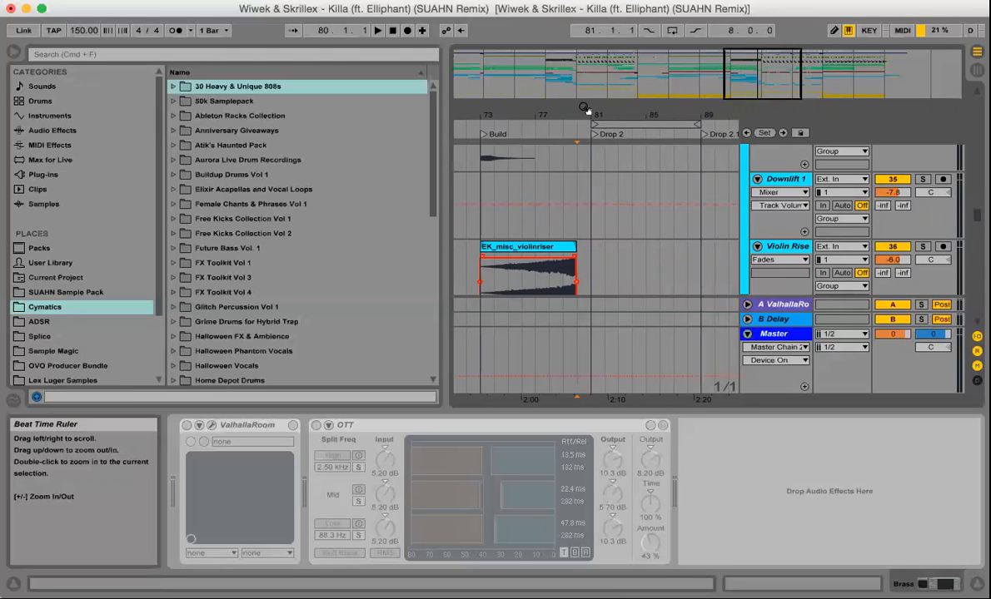
{"action": "left_click_drag", "start_coordinate": [584, 108], "coordinate": [582, 81]}
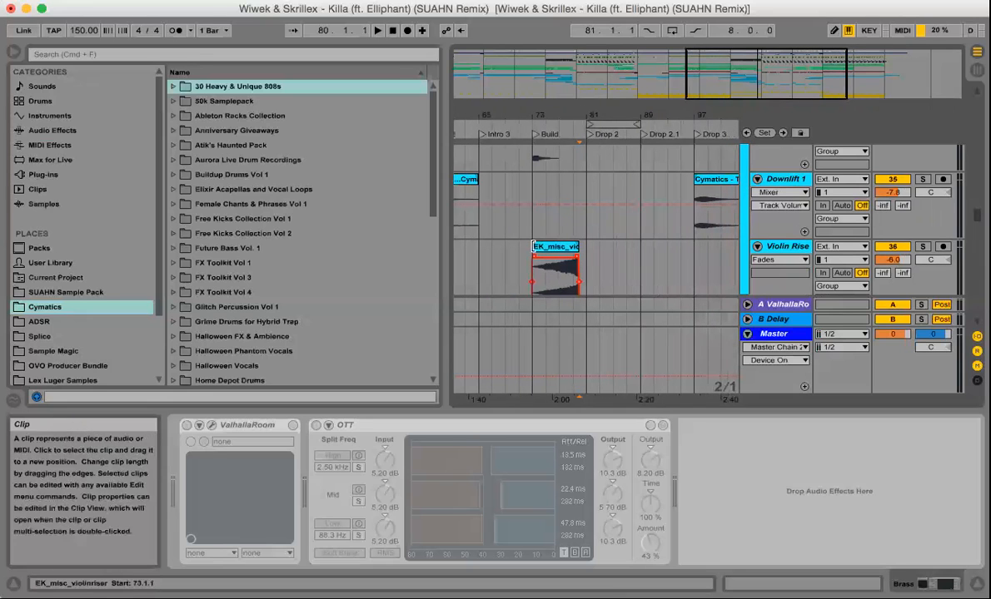
- Solo the Crowd track, play it from 65.1.1 in Intro 3 for about two bars and stop
{"action": "scroll", "coordinate": [530, 226], "scroll_direction": "up", "scroll_amount": 2}
{"action": "scroll", "coordinate": [533, 229], "scroll_direction": "left", "scroll_amount": 1}
{"action": "scroll", "coordinate": [534, 226], "scroll_direction": "left", "scroll_amount": 1}
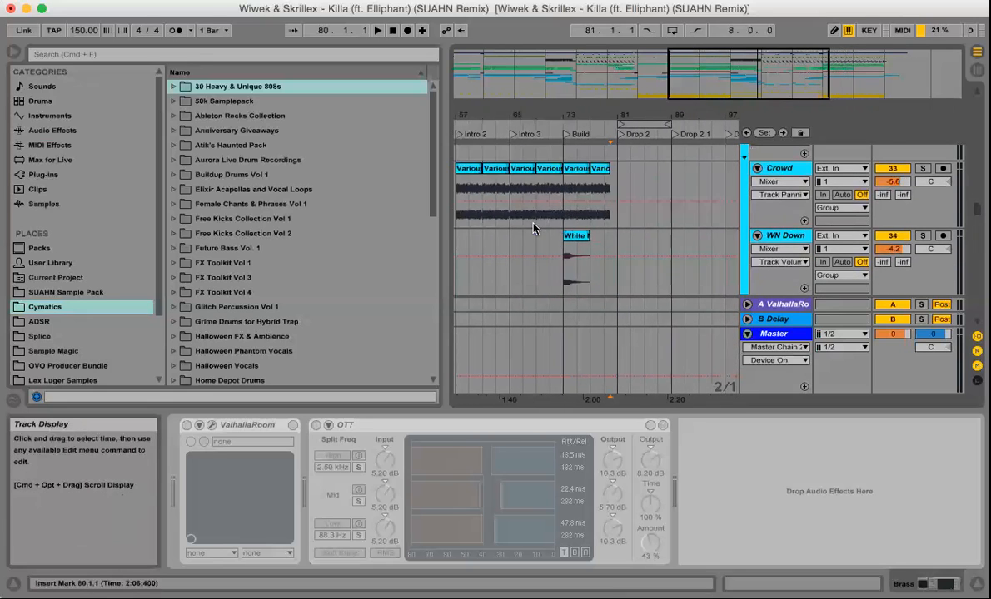
{"action": "scroll", "coordinate": [534, 227], "scroll_direction": "up", "scroll_amount": 5}
{"action": "scroll", "coordinate": [534, 226], "scroll_direction": "down", "scroll_amount": 5}
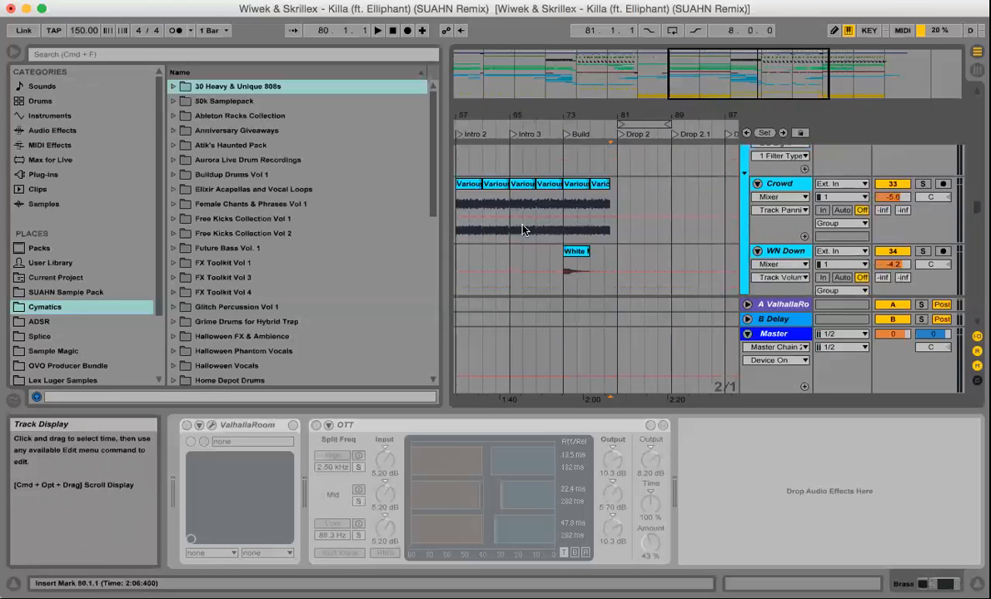
{"action": "left_click", "coordinate": [511, 230]}
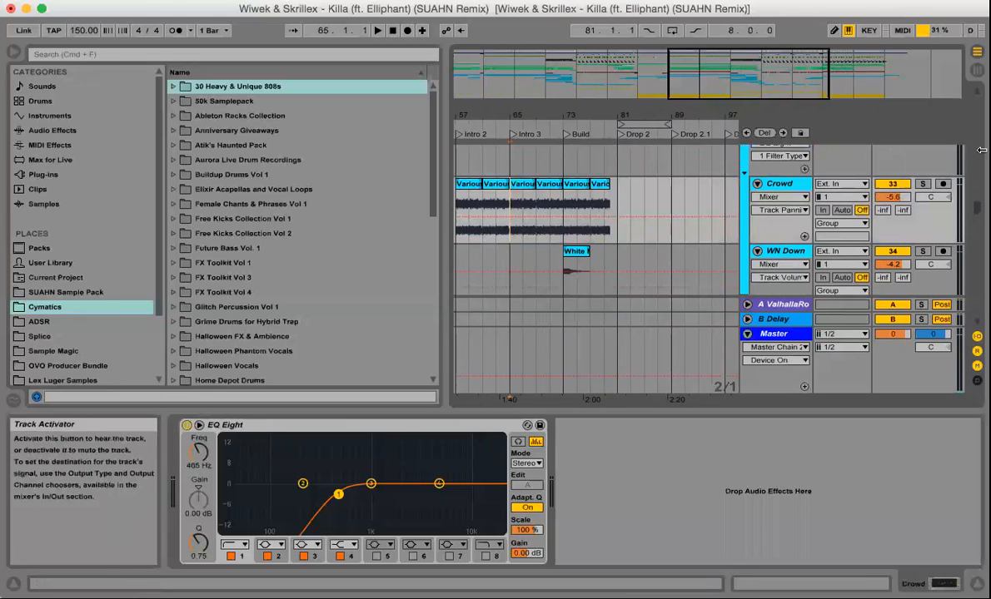
{"action": "left_click", "coordinate": [924, 184]}
{"action": "key", "text": "space"}
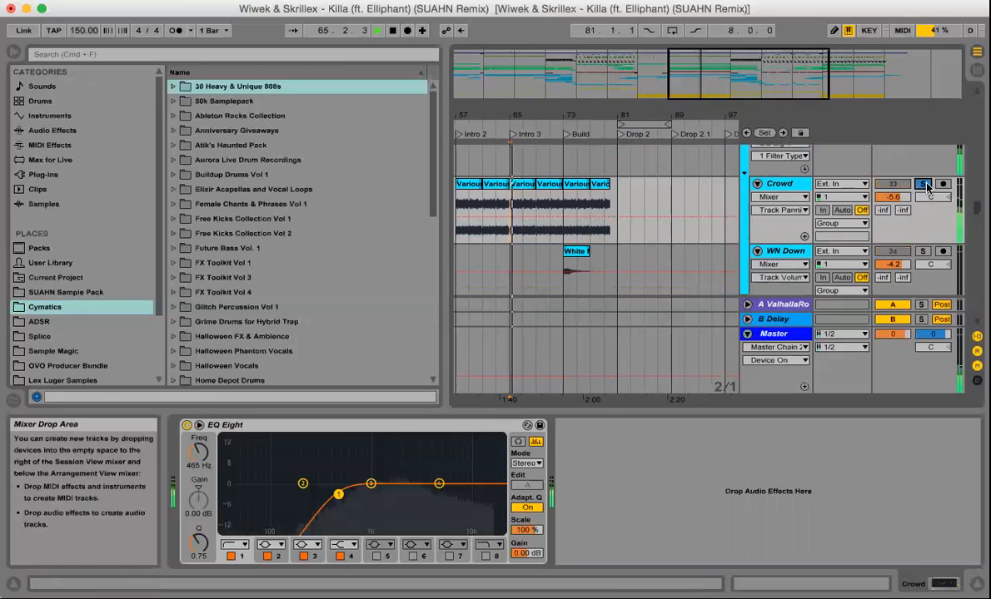
{"action": "key", "text": "space"}
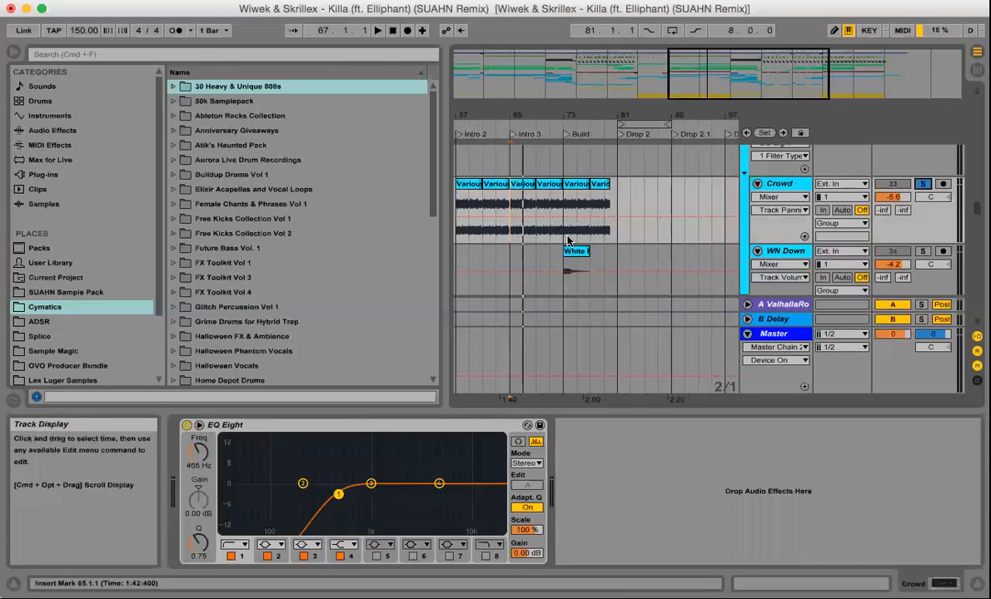
- Examine the tracks around Intro 3 and the Build, down through the Drop Group to Super Saw and back up past the effects and claps
{"action": "scroll", "coordinate": [567, 239], "scroll_direction": "down", "scroll_amount": 10}
{"action": "scroll", "coordinate": [567, 240], "scroll_direction": "down", "scroll_amount": 10}
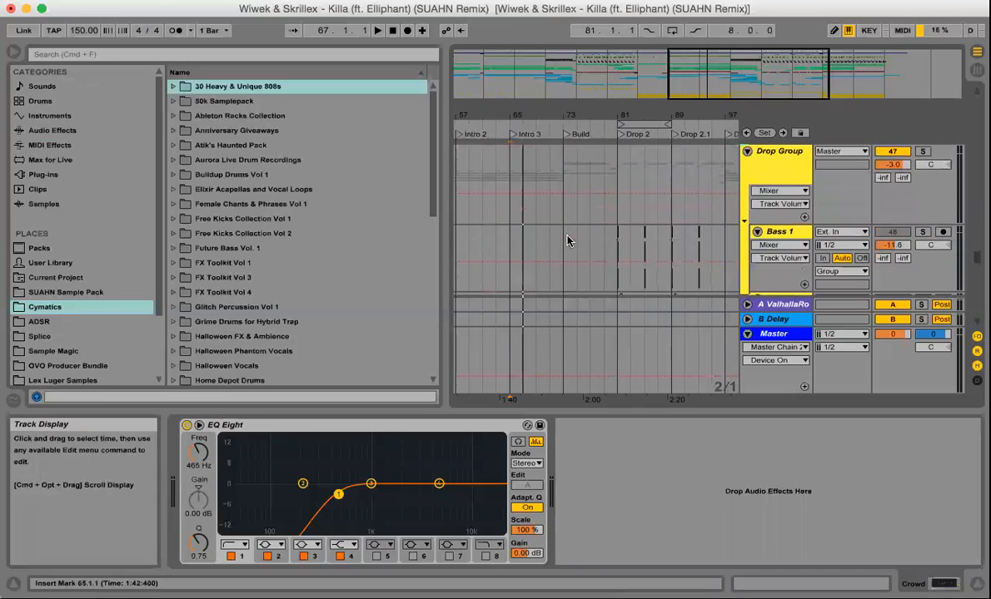
{"action": "scroll", "coordinate": [566, 240], "scroll_direction": "down", "scroll_amount": 3}
{"action": "scroll", "coordinate": [566, 240], "scroll_direction": "down", "scroll_amount": 6}
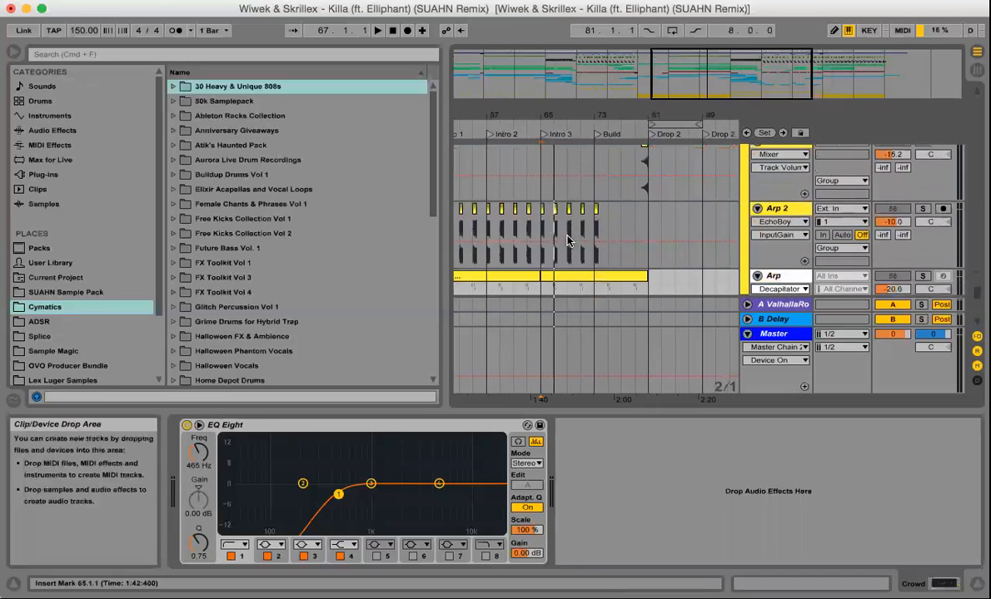
{"action": "scroll", "coordinate": [569, 241], "scroll_direction": "down", "scroll_amount": 6}
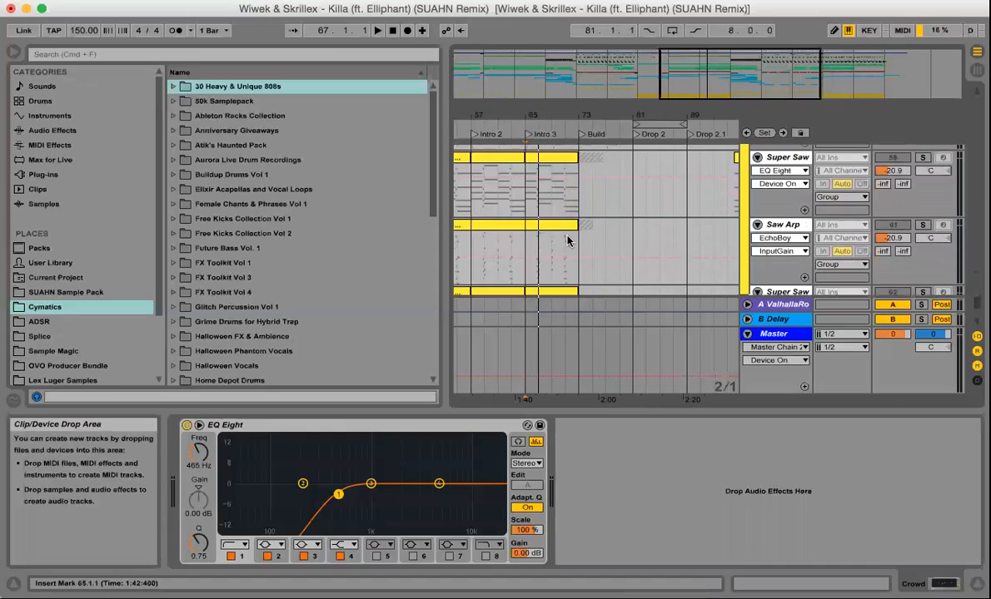
{"action": "scroll", "coordinate": [566, 239], "scroll_direction": "up", "scroll_amount": 5}
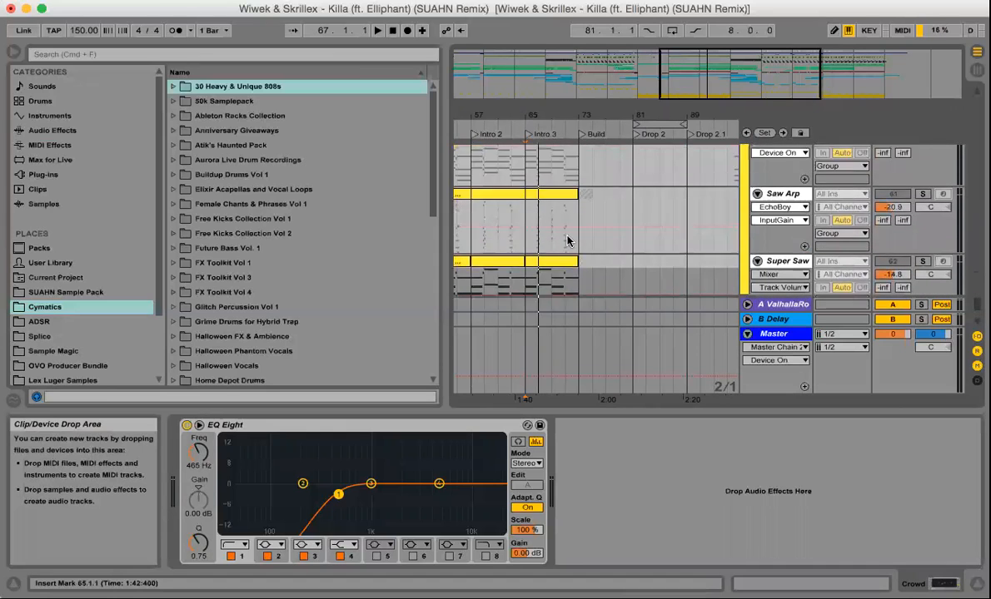
{"action": "scroll", "coordinate": [567, 240], "scroll_direction": "up", "scroll_amount": 5}
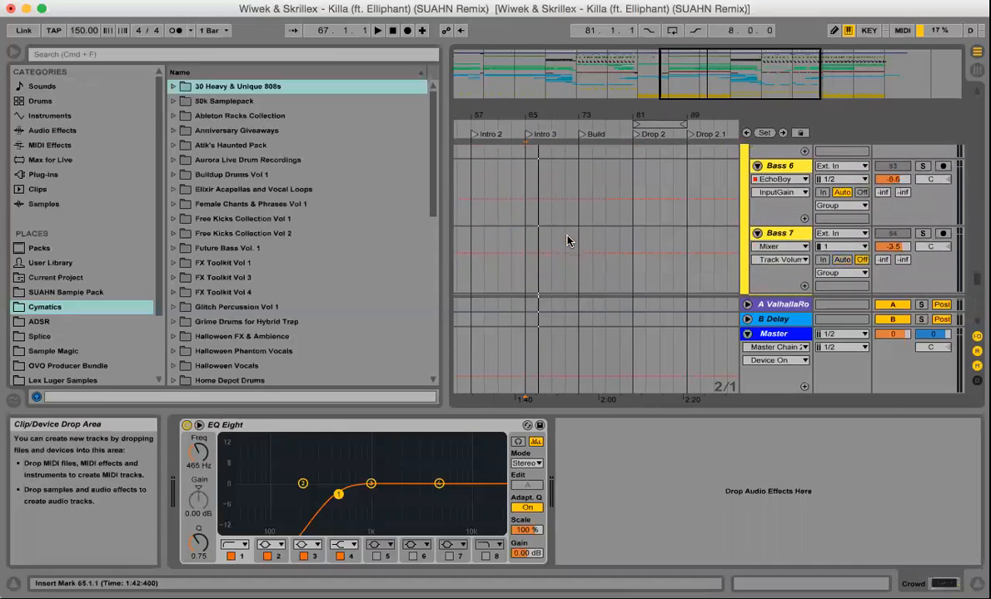
{"action": "scroll", "coordinate": [567, 241], "scroll_direction": "up", "scroll_amount": 6}
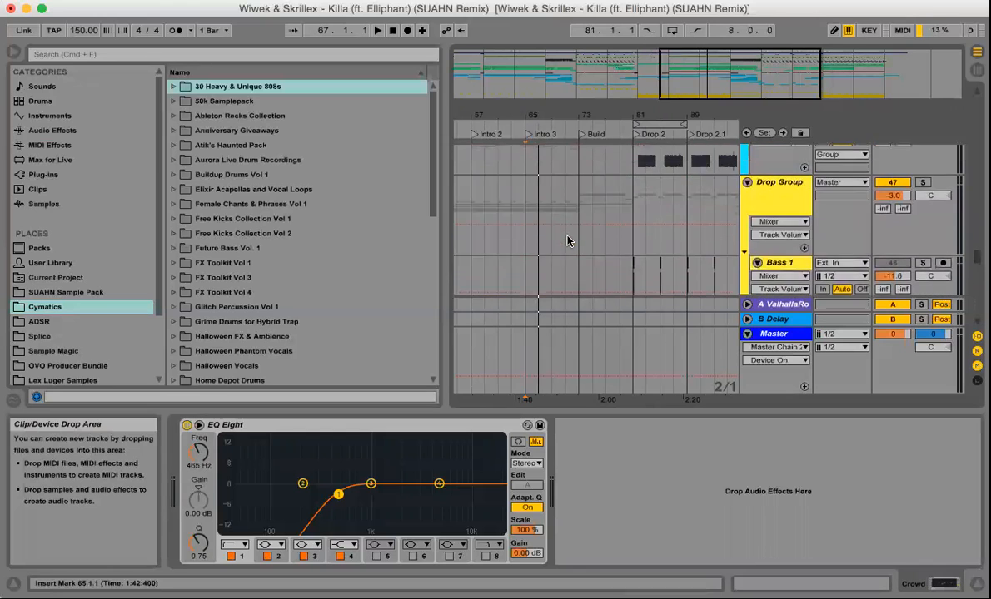
{"action": "scroll", "coordinate": [567, 240], "scroll_direction": "up", "scroll_amount": 8}
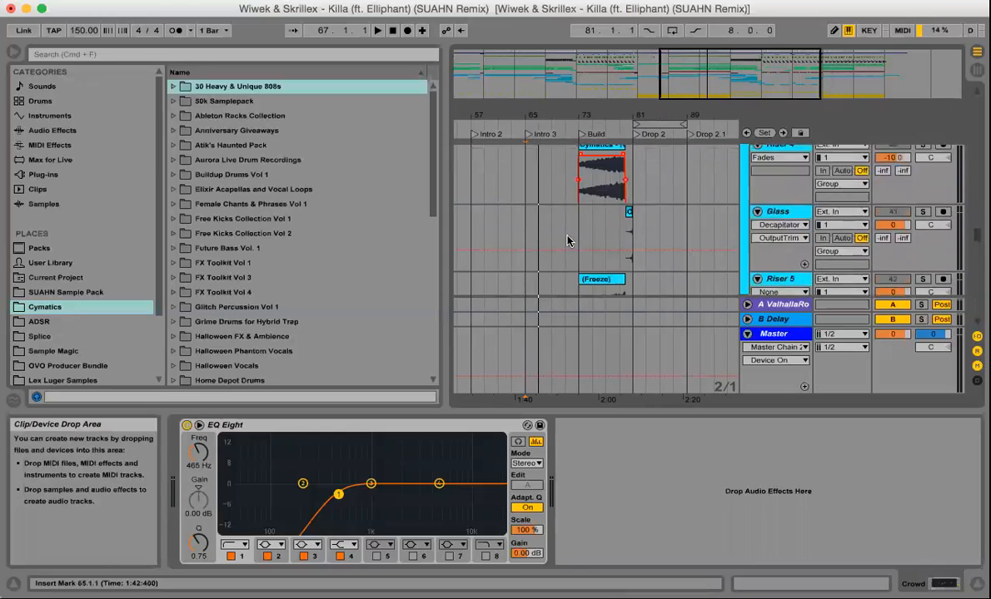
{"action": "scroll", "coordinate": [566, 240], "scroll_direction": "up", "scroll_amount": 8}
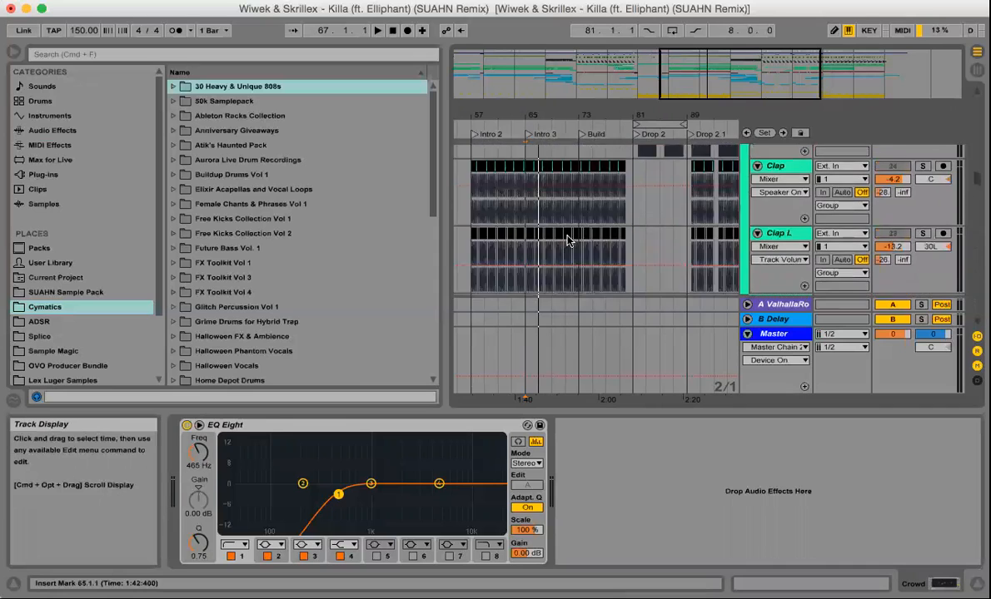
{"action": "scroll", "coordinate": [567, 240], "scroll_direction": "up", "scroll_amount": 2}
- Examine the whole arrangement's length across the SC, Stems and drum tracks, down to Snare Build, Buildup 2 and Snare
{"action": "left_click_drag", "start_coordinate": [590, 116], "coordinate": [610, 114]}
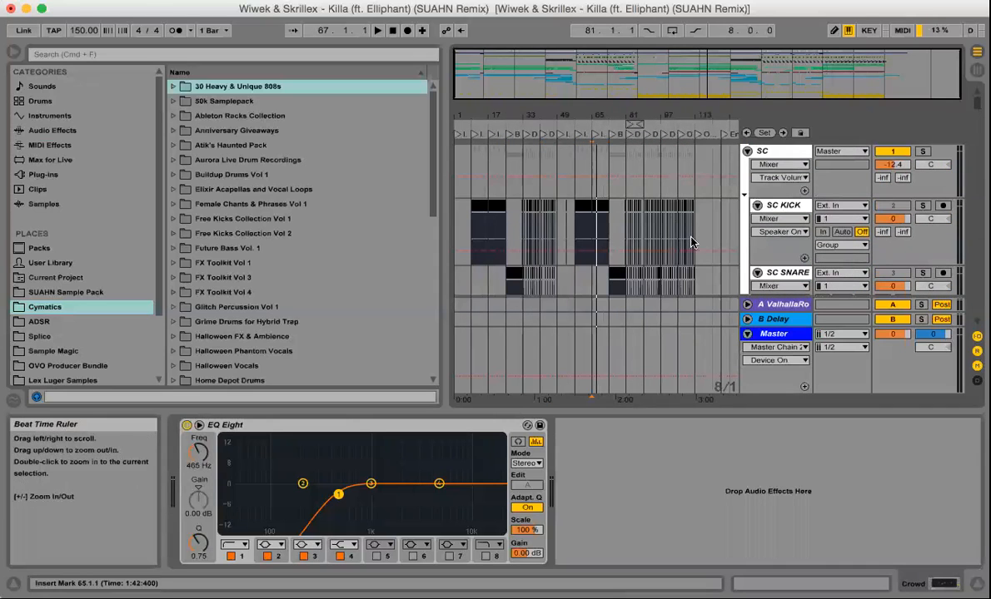
{"action": "scroll", "coordinate": [706, 250], "scroll_direction": "down", "scroll_amount": 1}
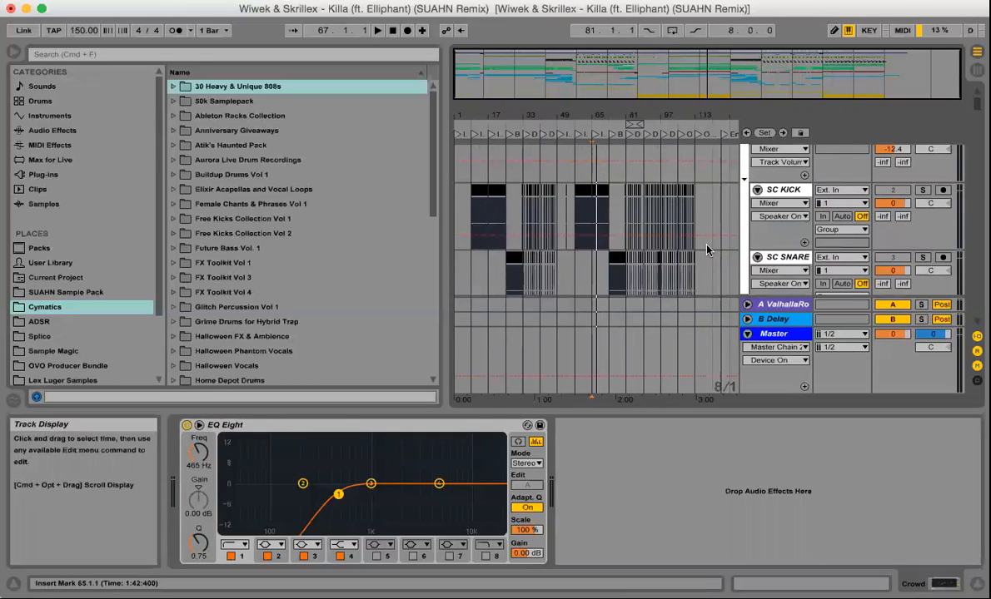
{"action": "scroll", "coordinate": [706, 250], "scroll_direction": "down", "scroll_amount": 5}
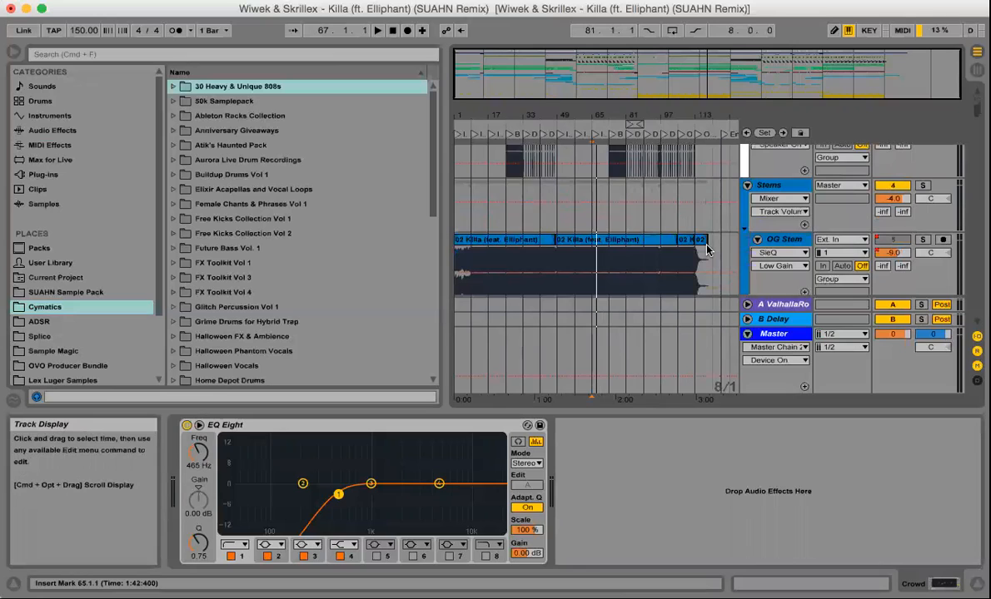
{"action": "scroll", "coordinate": [707, 250], "scroll_direction": "down", "scroll_amount": 5}
{"action": "scroll", "coordinate": [707, 249], "scroll_direction": "down", "scroll_amount": 8}
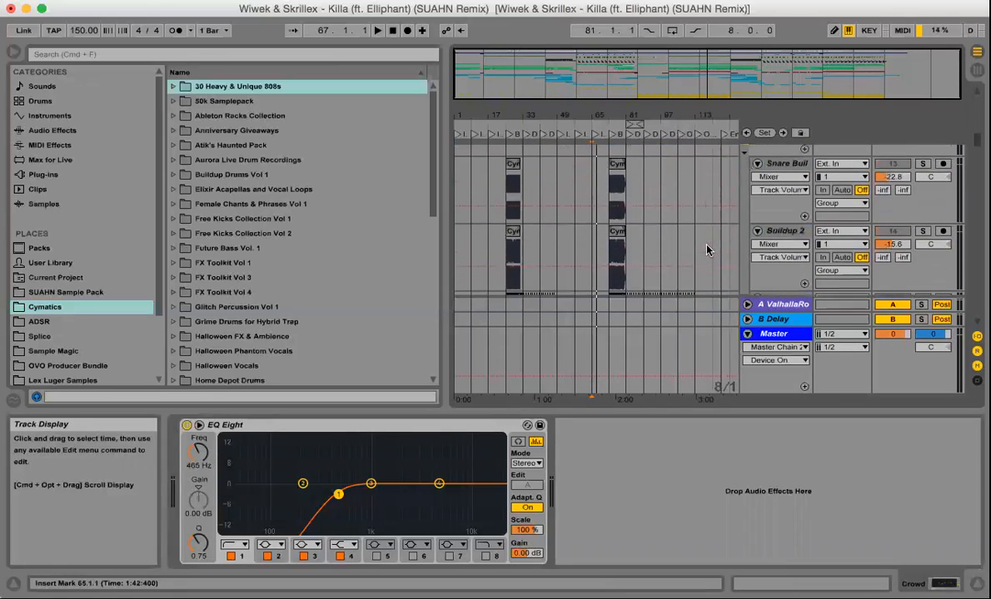
{"action": "scroll", "coordinate": [706, 250], "scroll_direction": "down", "scroll_amount": 2}
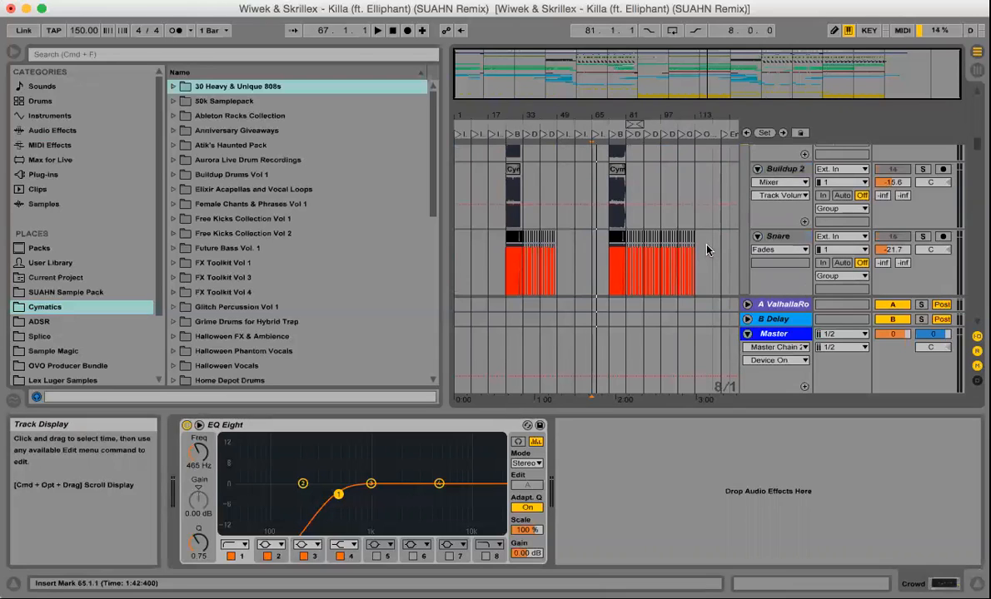
{"action": "scroll", "coordinate": [706, 250], "scroll_direction": "down", "scroll_amount": 3}
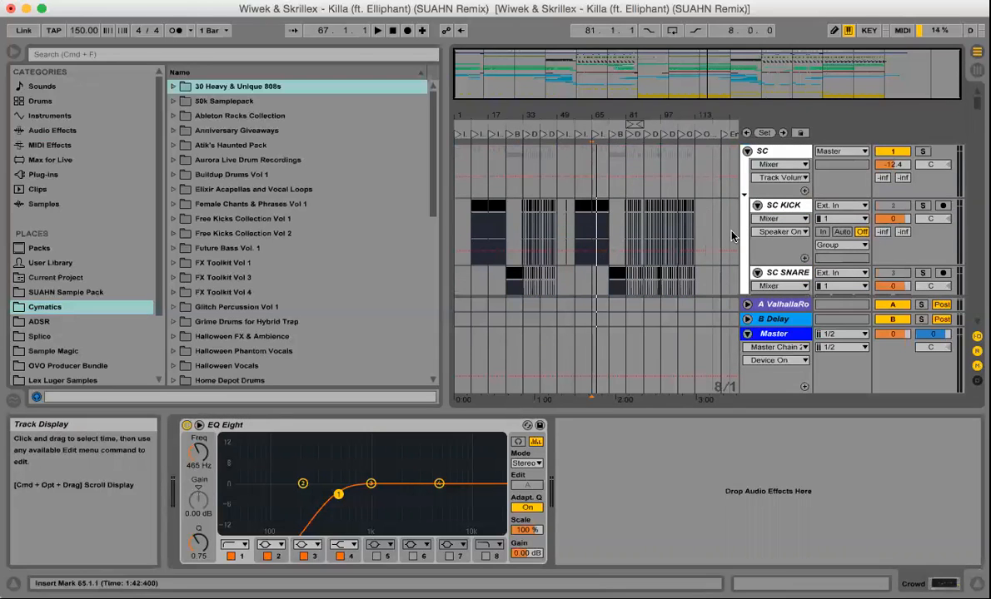
- Solo the OG Stem track, play it from 25.1.1 at the first Build and stop
{"action": "scroll", "coordinate": [805, 255], "scroll_direction": "down", "scroll_amount": 4}
{"action": "left_click", "coordinate": [924, 227]}
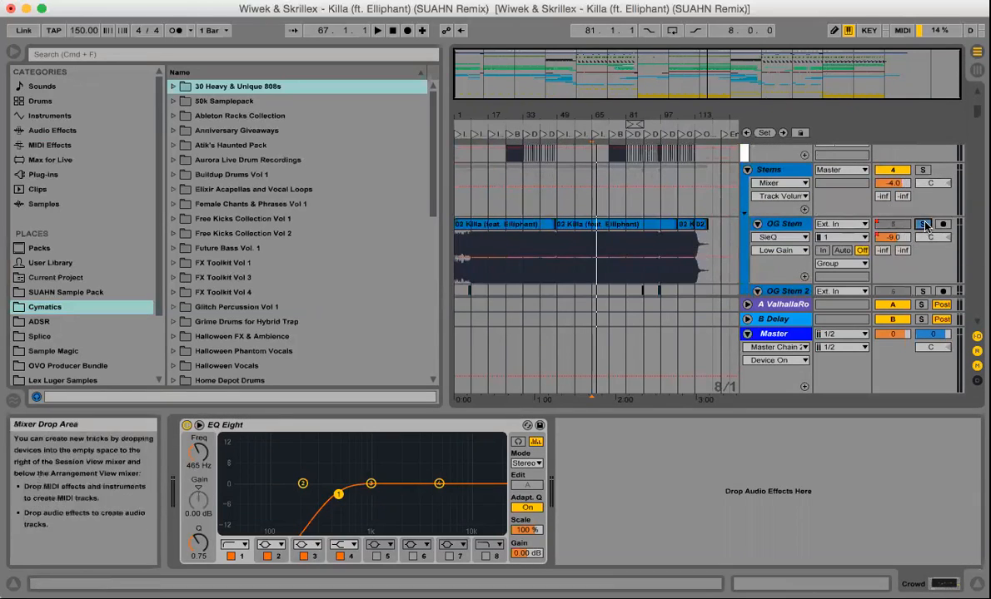
{"action": "left_click", "coordinate": [506, 242]}
{"action": "key", "text": "space"}
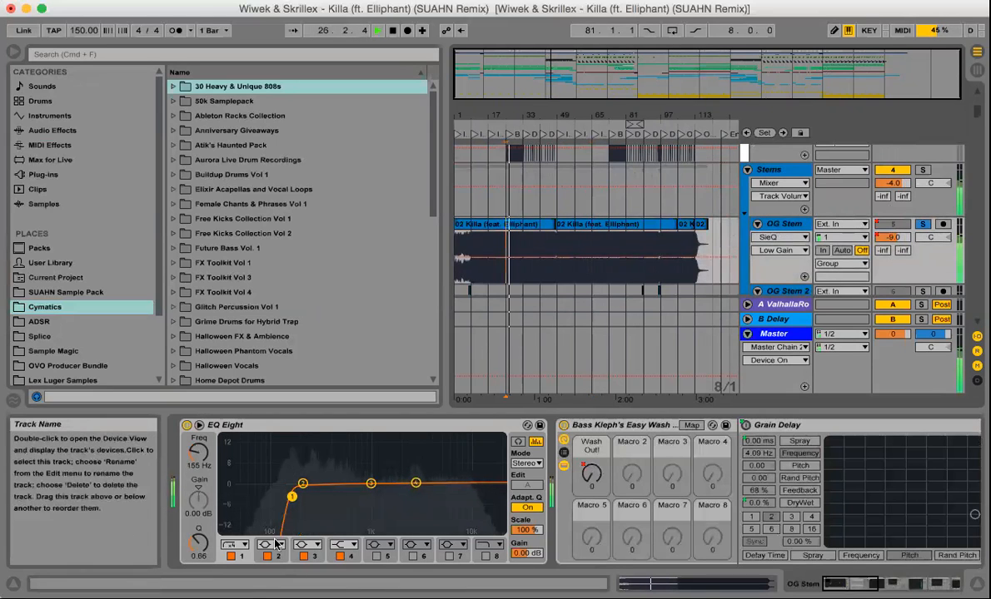
{"action": "key", "text": "space"}
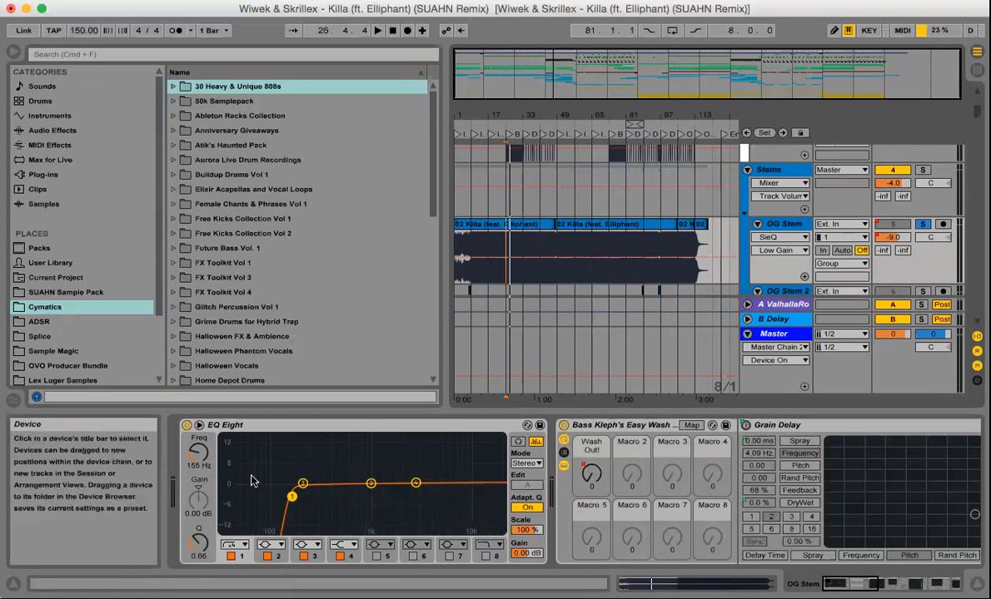
- Check the OG Stem's SieQ settings in its plug-in window, then reset the position to 1.1.1 and view its EQ Eight
{"action": "scroll", "coordinate": [702, 464], "scroll_direction": "right", "scroll_amount": 10}
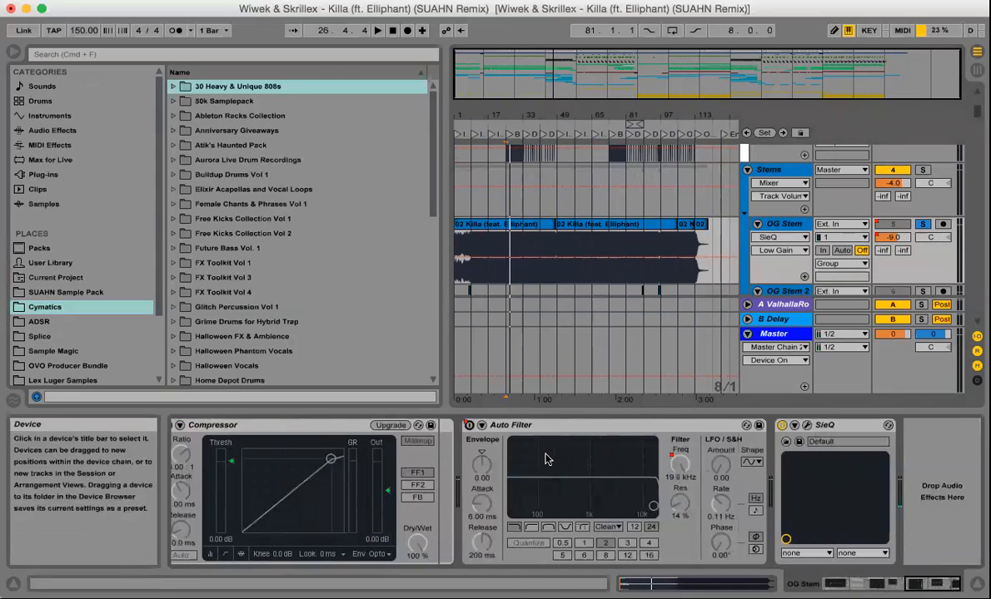
{"action": "left_click", "coordinate": [806, 425]}
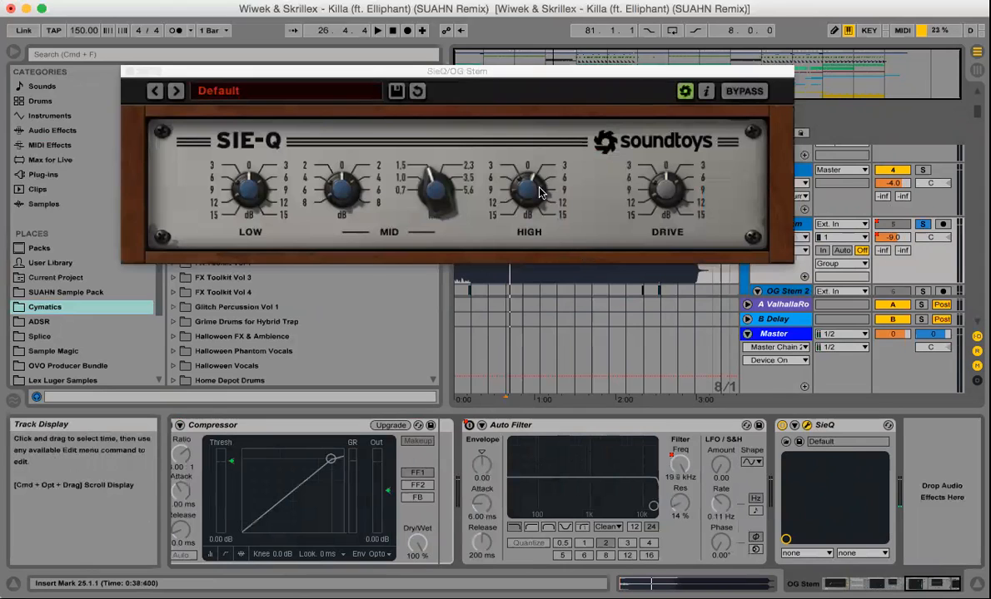
{"action": "left_click", "coordinate": [127, 72]}
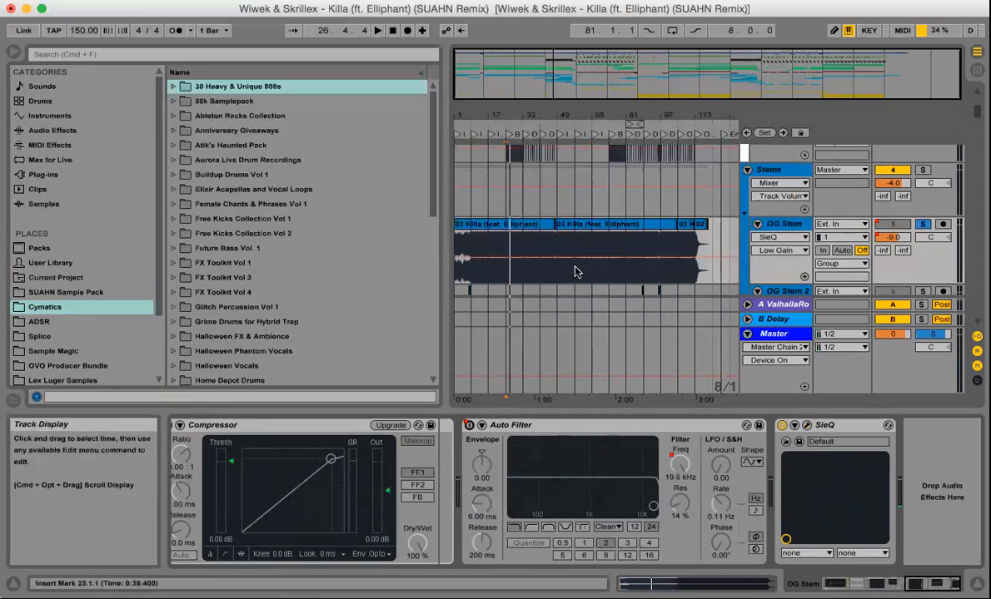
{"action": "left_click", "coordinate": [392, 30]}
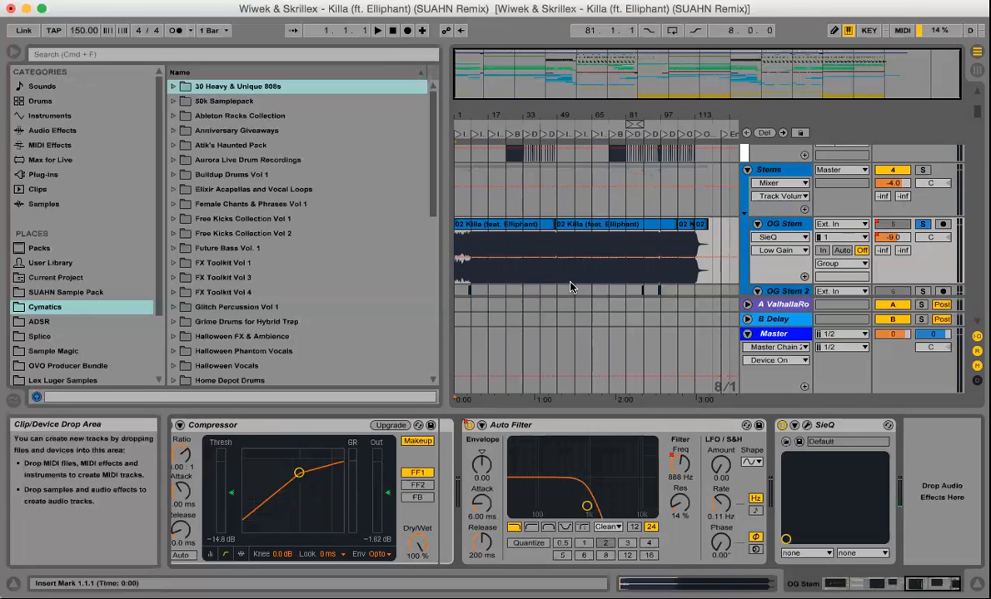
{"action": "scroll", "coordinate": [498, 499], "scroll_direction": "left", "scroll_amount": 10}
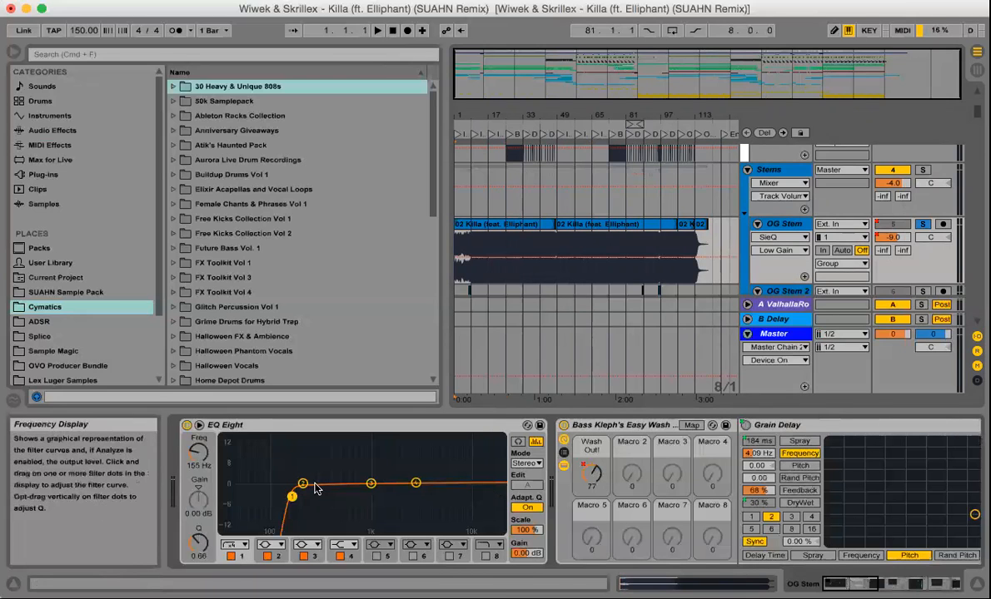
- Play the soloed OG Stem from 1.1.1, stop playback and turn off the track's solo
{"action": "key", "text": "space"}
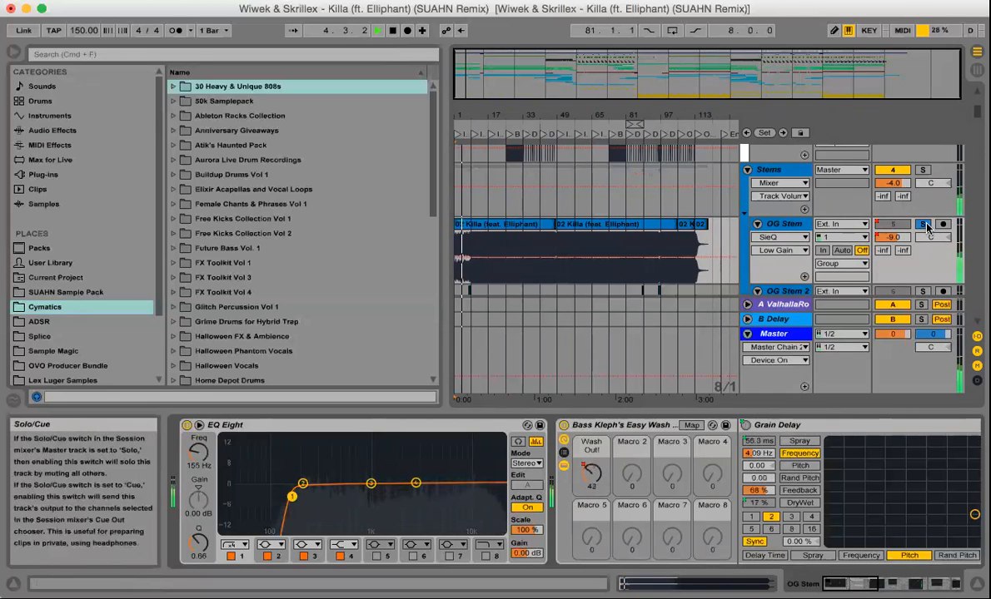
{"action": "key", "text": "space"}
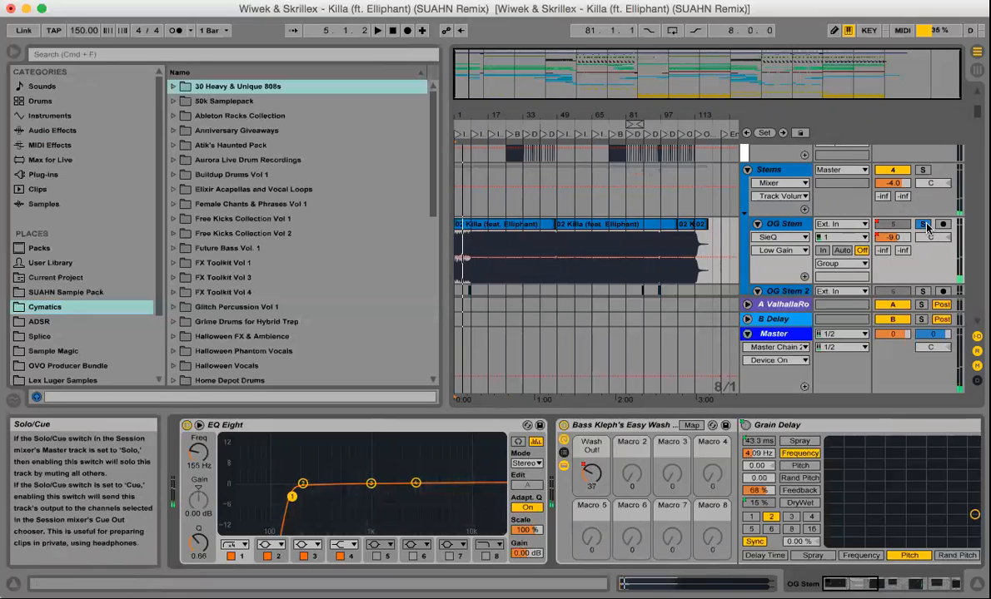
{"action": "left_click", "coordinate": [924, 225]}
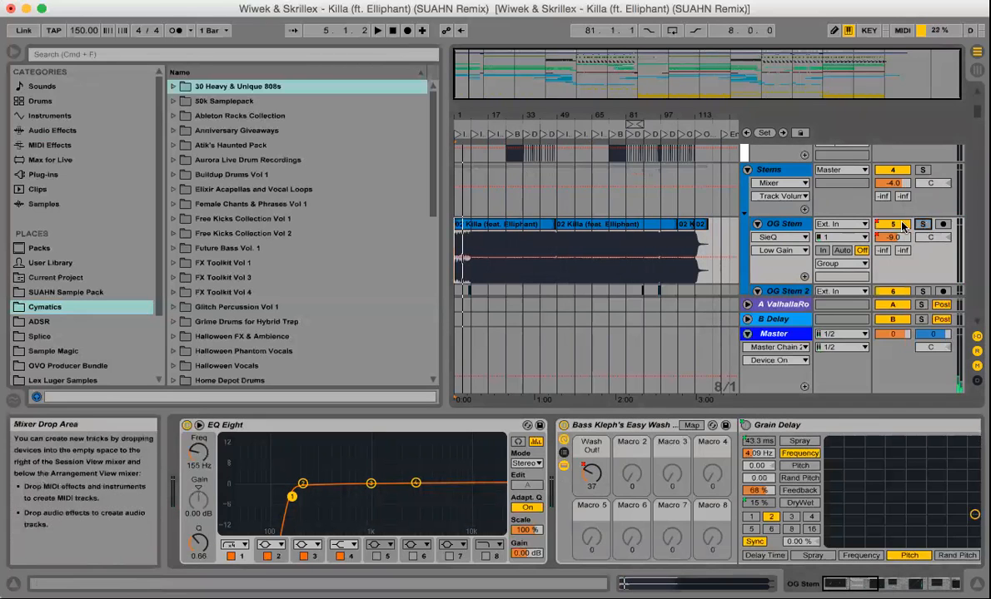
- Deactivate the OG Stem track by hand, play the opening and re-enable the overridden automation
{"action": "scroll", "coordinate": [631, 233], "scroll_direction": "down", "scroll_amount": 10}
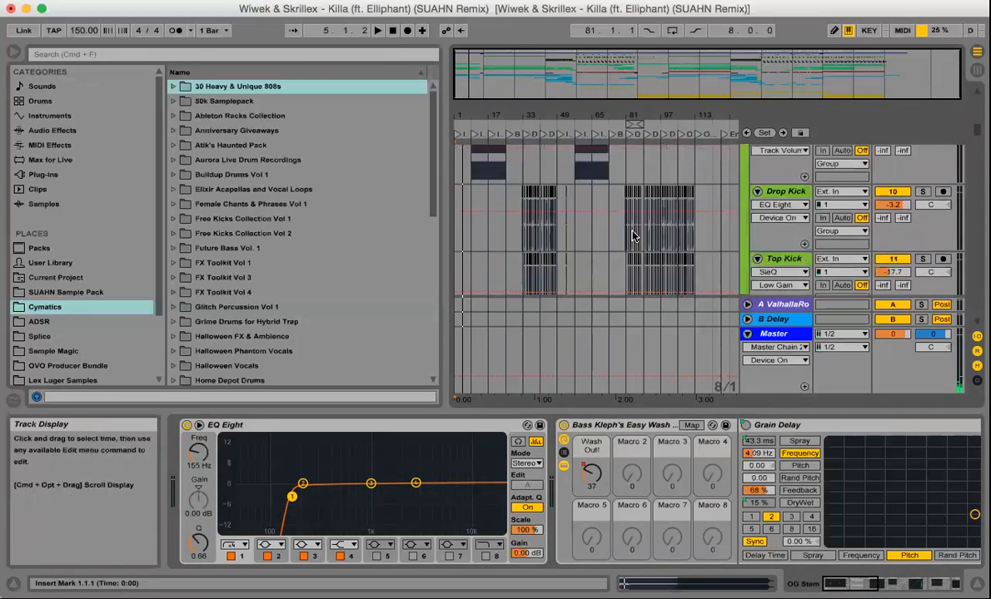
{"action": "scroll", "coordinate": [631, 235], "scroll_direction": "up", "scroll_amount": 10}
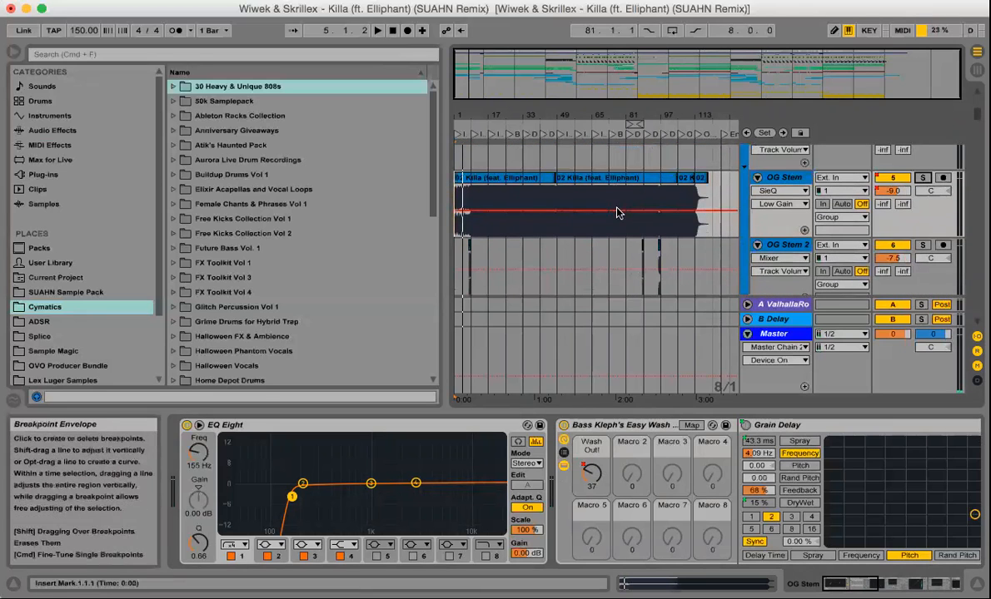
{"action": "left_click", "coordinate": [902, 178]}
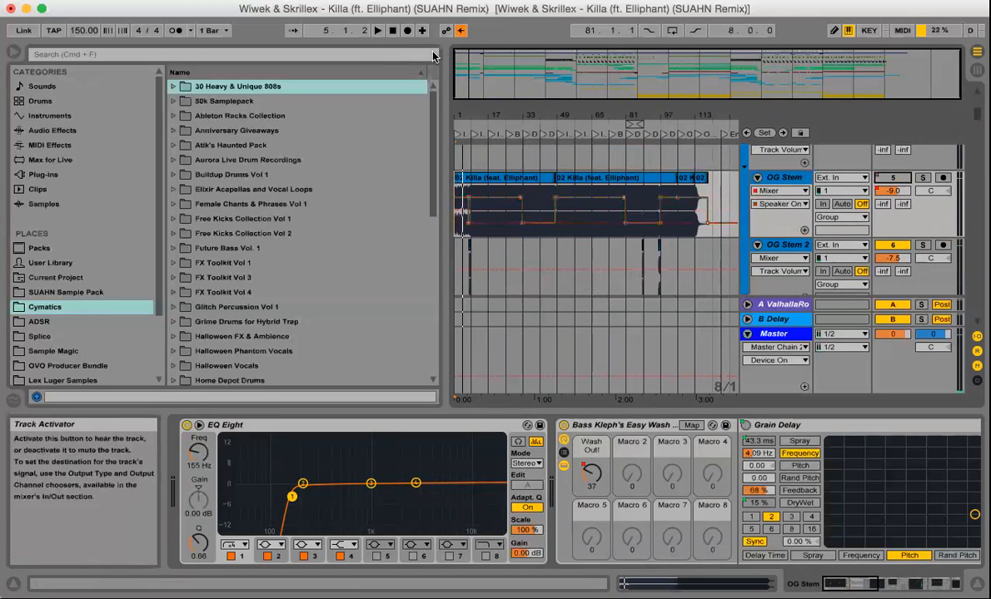
{"action": "key", "text": "space"}
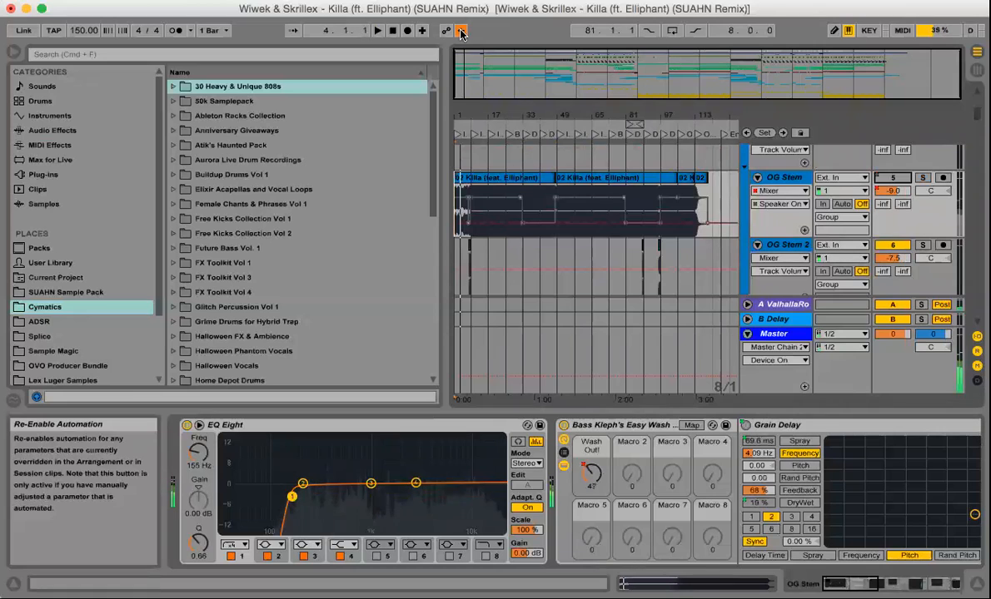
{"action": "left_click", "coordinate": [462, 32]}
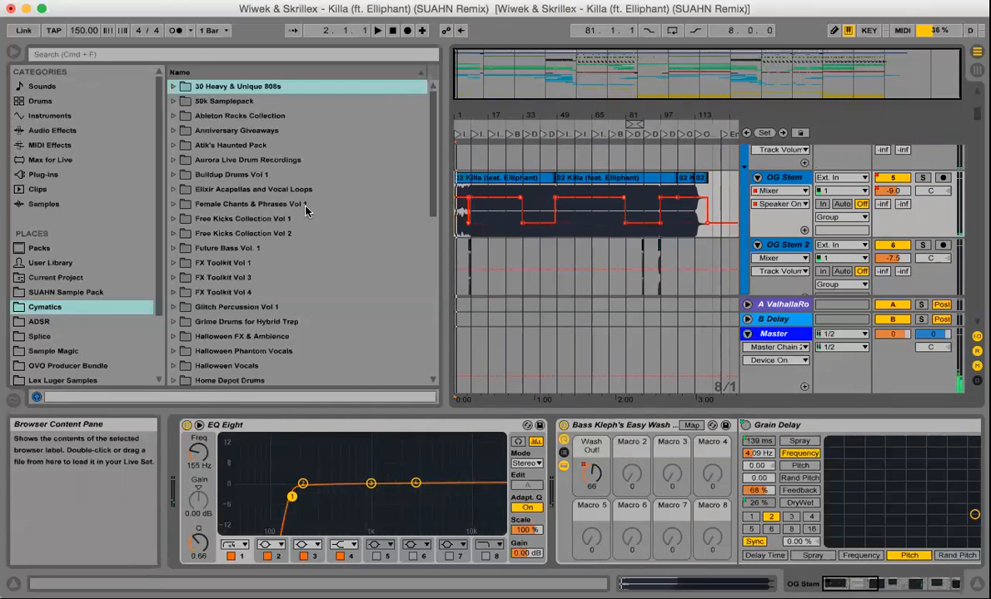
- Examine the Master track's device chain from Utility and Oxford Inflator through EQ Eight and the Glue Compressors to Ozone 6 and the Limiter
{"action": "mouse_move", "coordinate": [485, 115]}
{"action": "left_mouse_down"}
{"action": "mouse_move", "coordinate": [491, 187]}
{"action": "mouse_move", "coordinate": [481, 115]}
{"action": "left_mouse_up"}
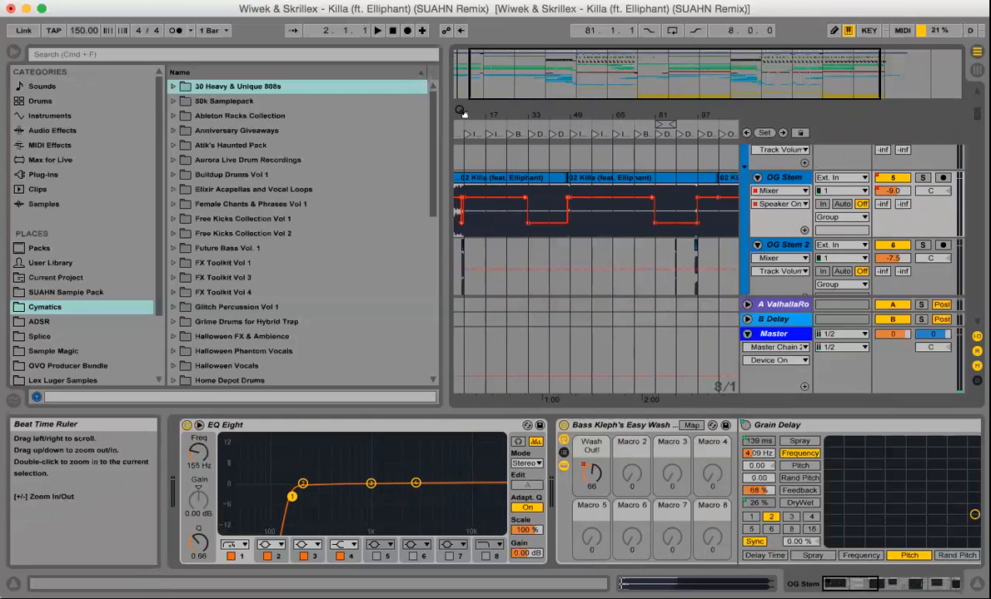
{"action": "left_click", "coordinate": [777, 337]}
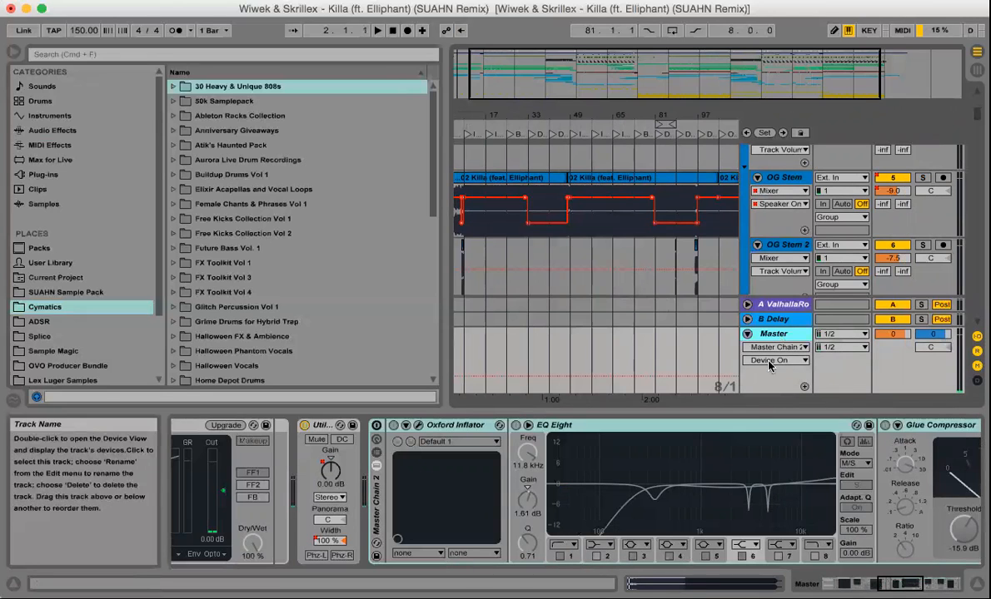
{"action": "scroll", "coordinate": [734, 492], "scroll_direction": "right", "scroll_amount": 1}
{"action": "scroll", "coordinate": [734, 493], "scroll_direction": "right", "scroll_amount": 5}
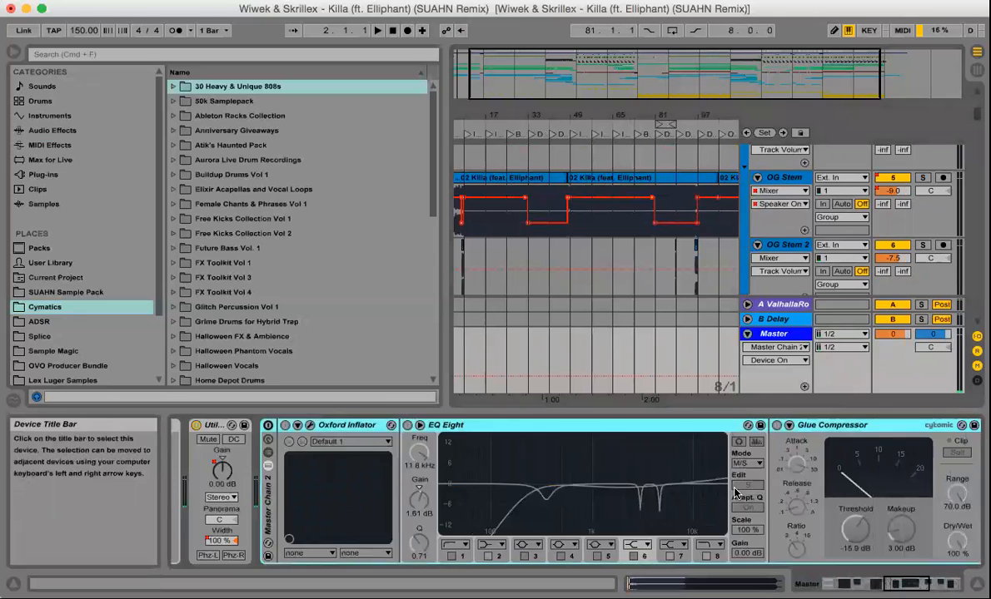
{"action": "scroll", "coordinate": [734, 493], "scroll_direction": "left", "scroll_amount": 3}
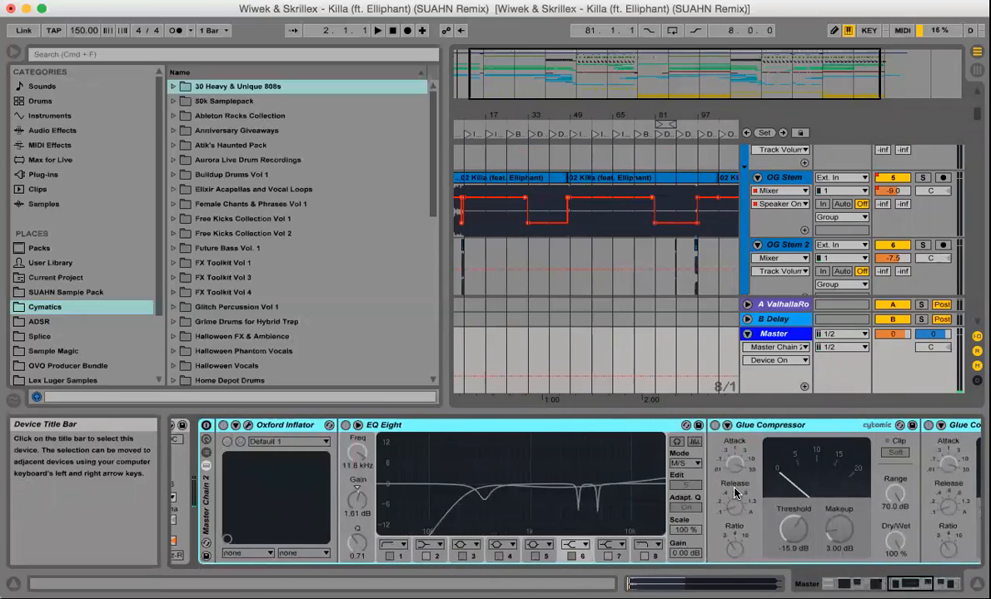
{"action": "scroll", "coordinate": [734, 493], "scroll_direction": "left", "scroll_amount": 2}
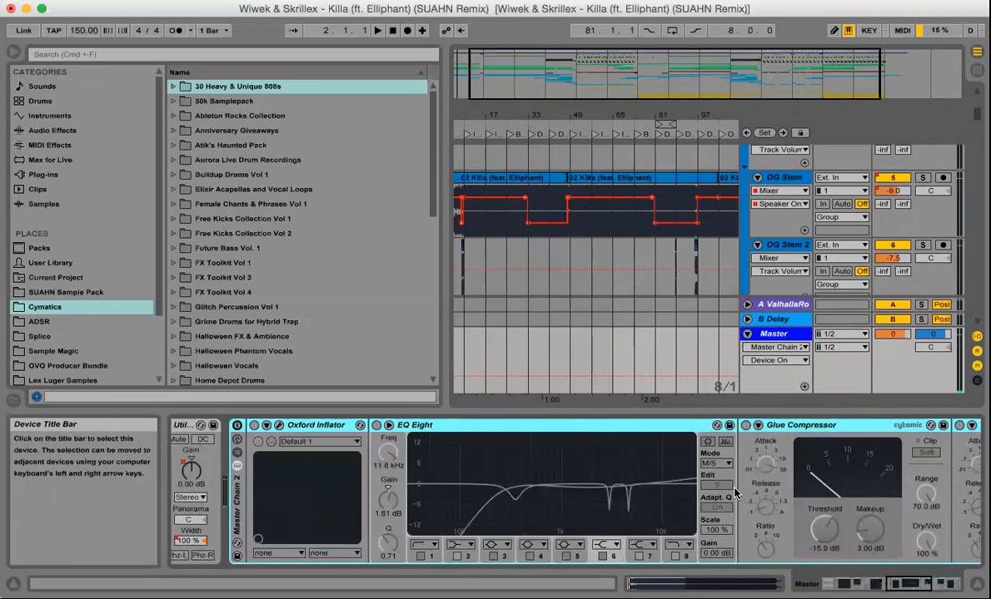
{"action": "scroll", "coordinate": [734, 493], "scroll_direction": "right", "scroll_amount": 1}
{"action": "scroll", "coordinate": [734, 493], "scroll_direction": "right", "scroll_amount": 4}
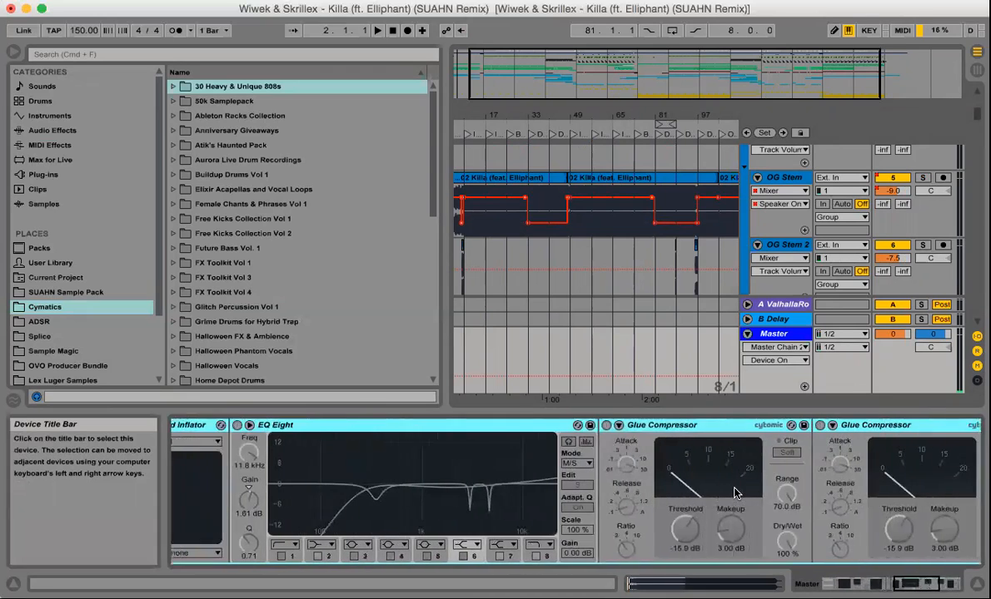
{"action": "scroll", "coordinate": [735, 492], "scroll_direction": "right", "scroll_amount": 3}
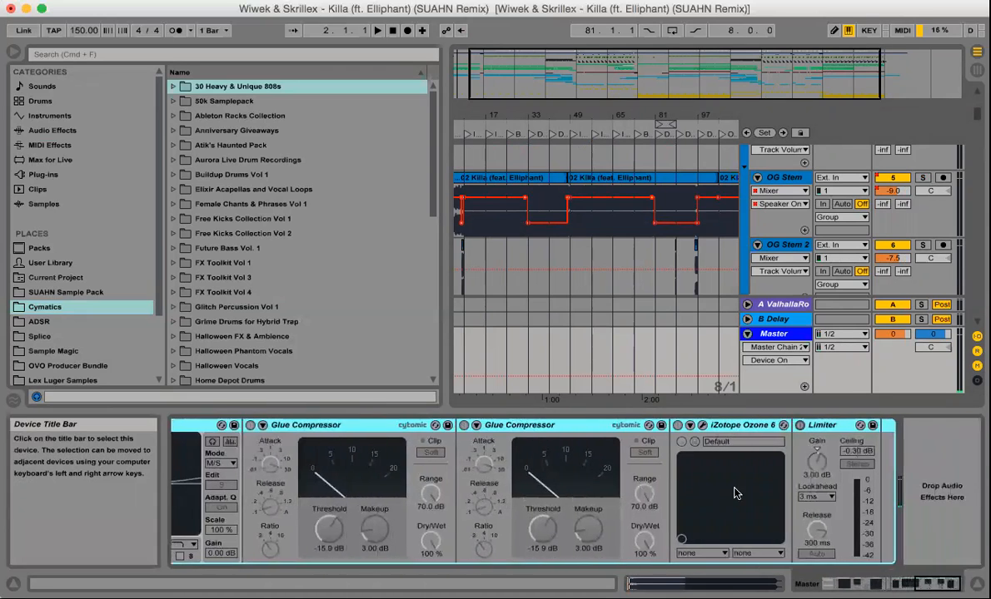
{"action": "scroll", "coordinate": [734, 493], "scroll_direction": "left", "scroll_amount": 8}
{"action": "scroll", "coordinate": [735, 493], "scroll_direction": "left", "scroll_amount": 3}
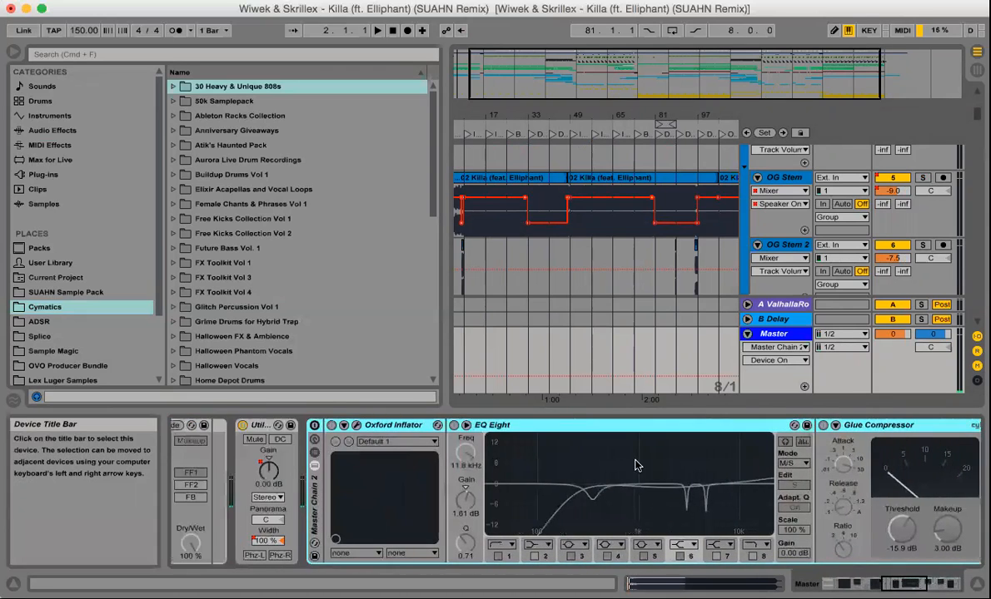
- Activate the Master Chain 2 rack and compare its EQ Eight's side and mid curves, ending on M
{"action": "left_click", "coordinate": [315, 427]}
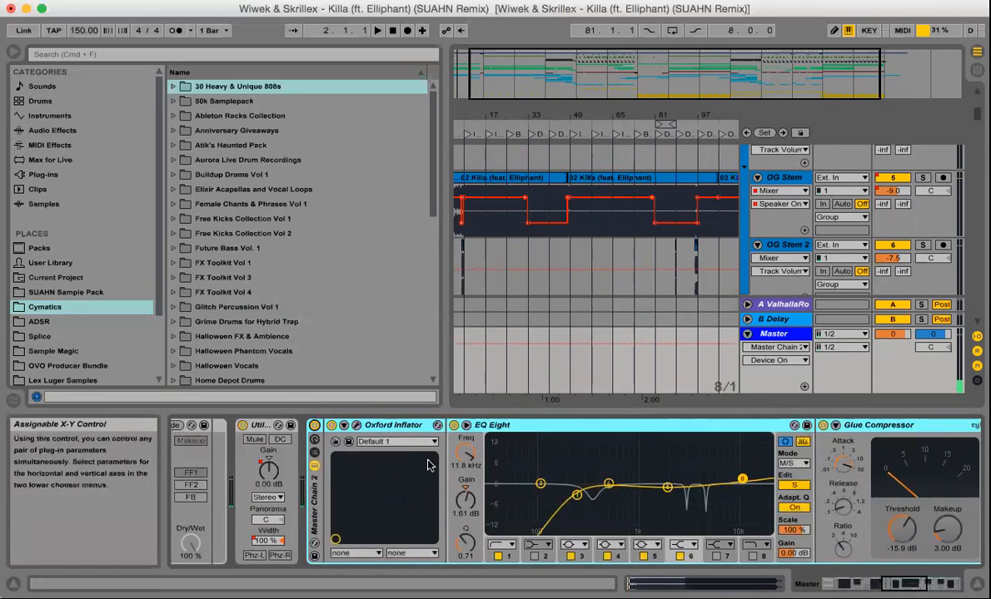
{"action": "scroll", "coordinate": [504, 476], "scroll_direction": "right", "scroll_amount": 5}
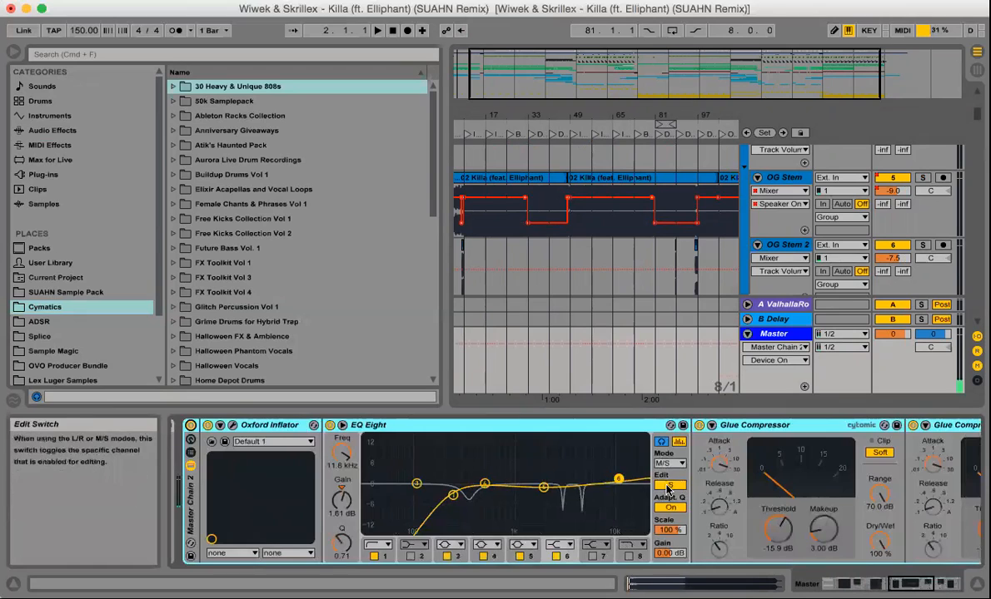
{"action": "left_click", "coordinate": [666, 487]}
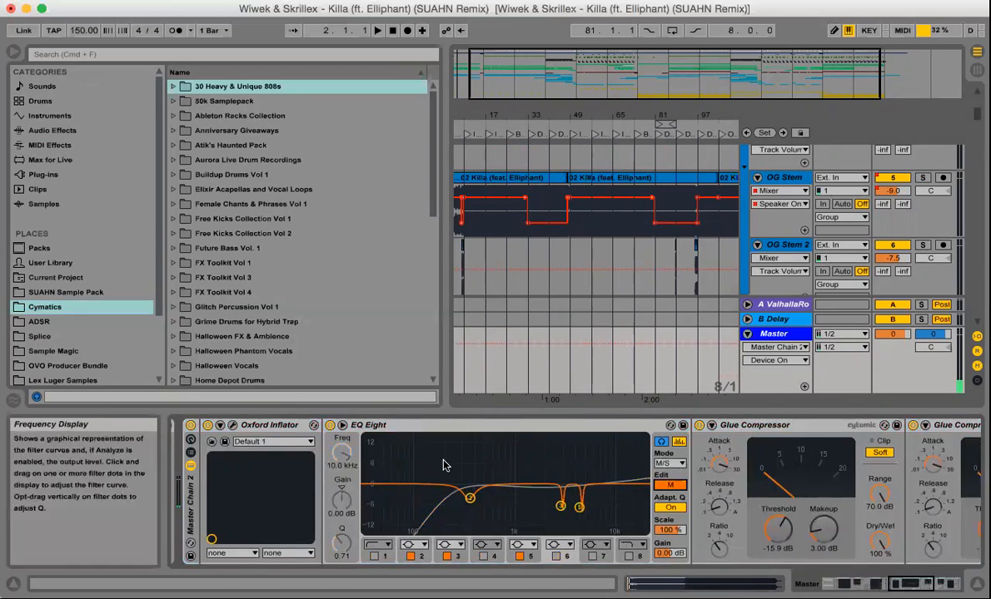
{"action": "left_click", "coordinate": [672, 487]}
{"action": "left_click", "coordinate": [673, 487]}
{"action": "left_click", "coordinate": [674, 488]}
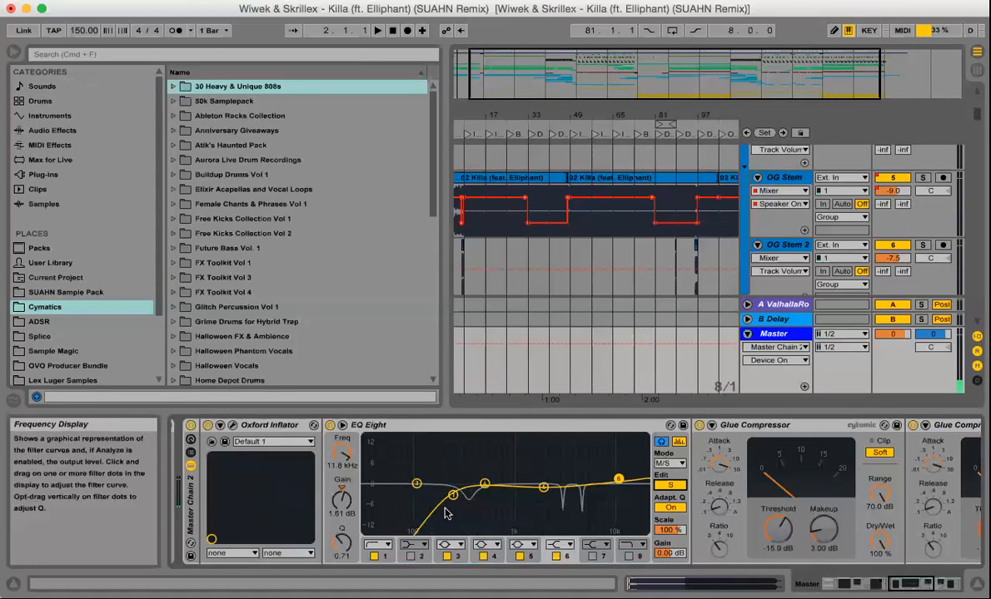
{"action": "left_click", "coordinate": [670, 485]}
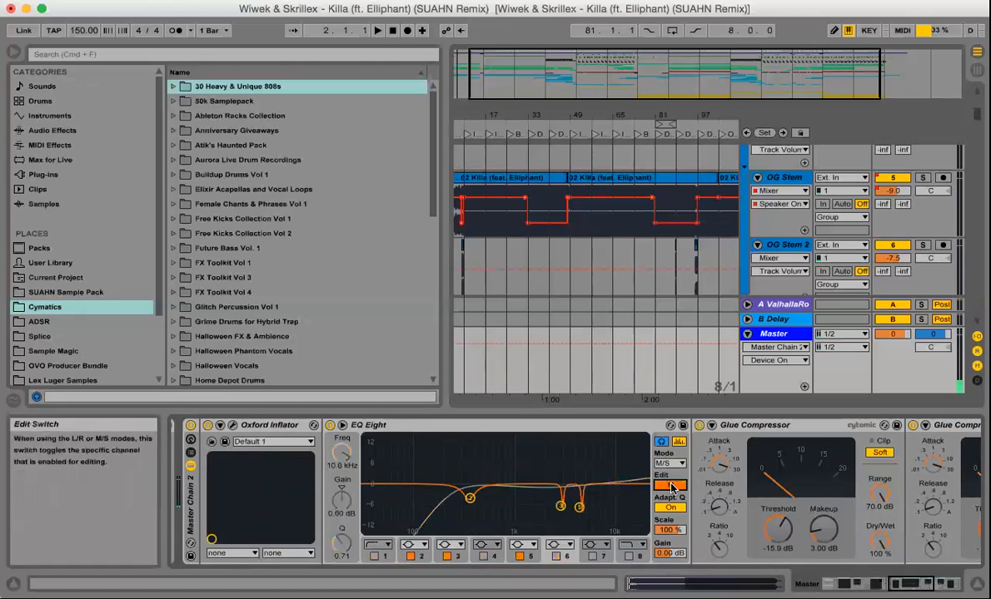
- Inspect the Glue Compressors and Ozone 6's Maximizer, Imager, Exciter and Dynamics modules on the Master, dismissing the preset manager and closing the plug-in window
{"action": "scroll", "coordinate": [822, 483], "scroll_direction": "right", "scroll_amount": 5}
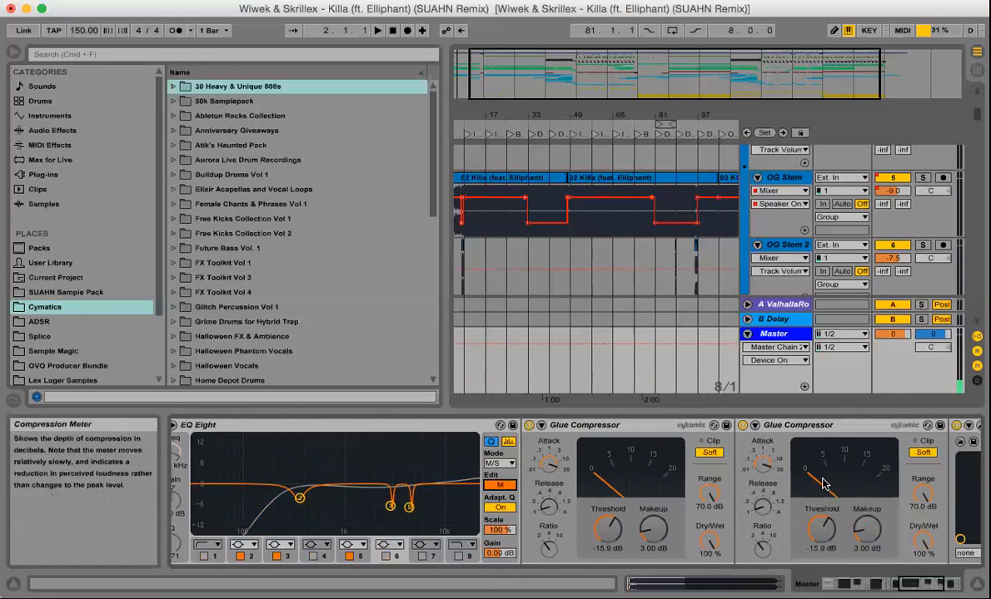
{"action": "scroll", "coordinate": [774, 510], "scroll_direction": "right", "scroll_amount": 5}
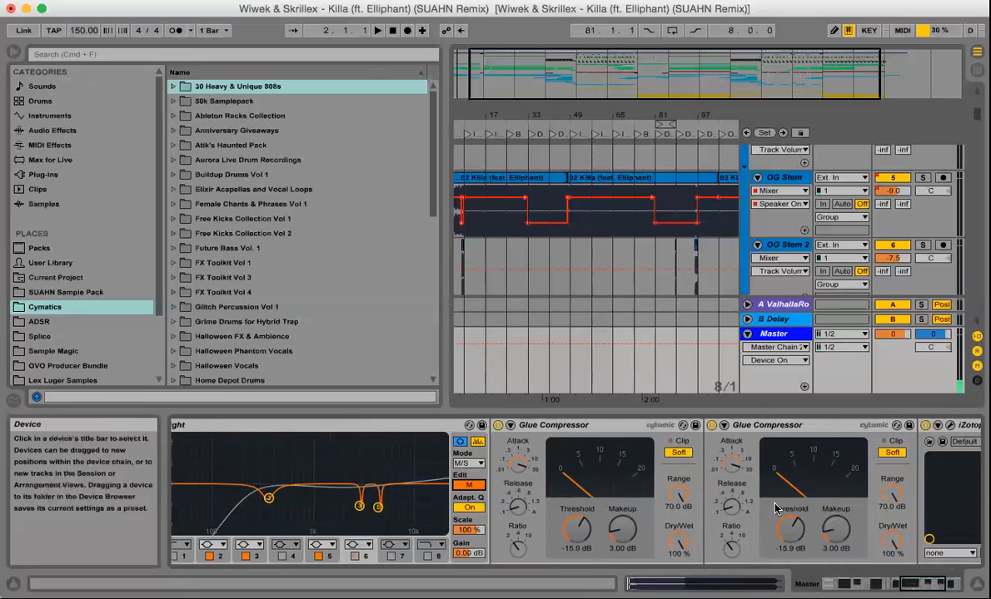
{"action": "scroll", "coordinate": [774, 510], "scroll_direction": "right", "scroll_amount": 2}
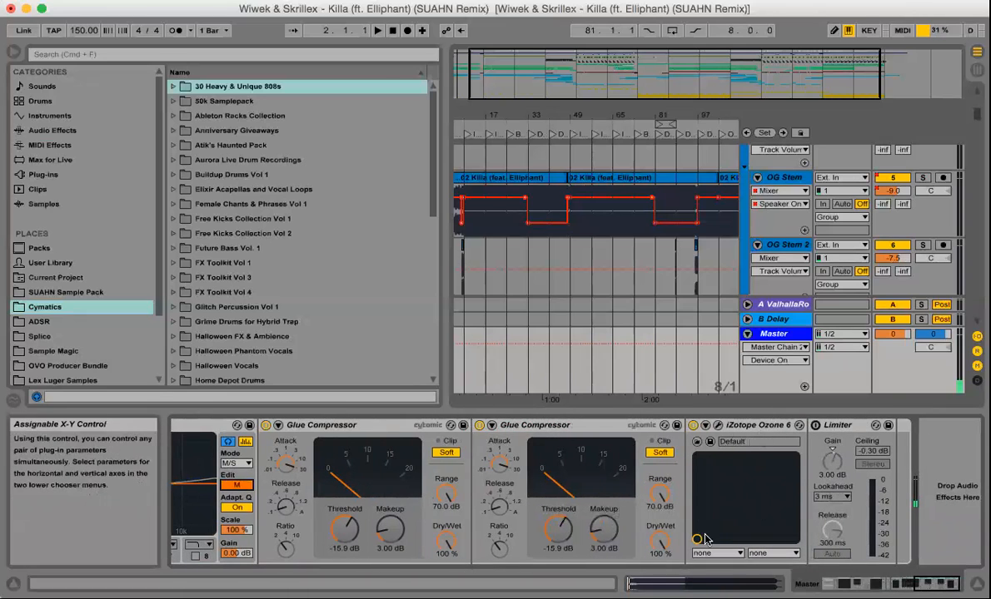
{"action": "left_click", "coordinate": [717, 426]}
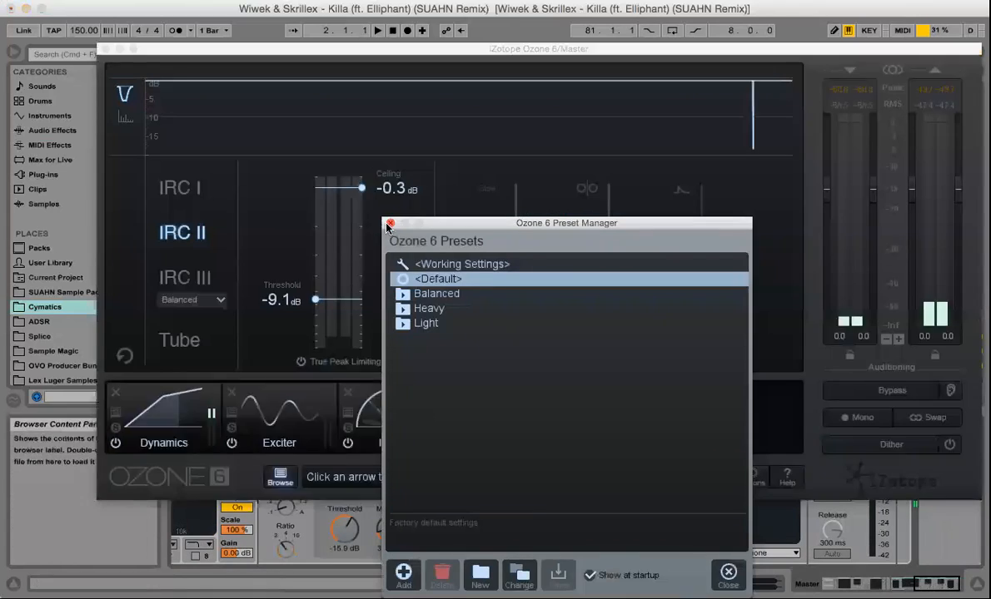
{"action": "left_click", "coordinate": [388, 225]}
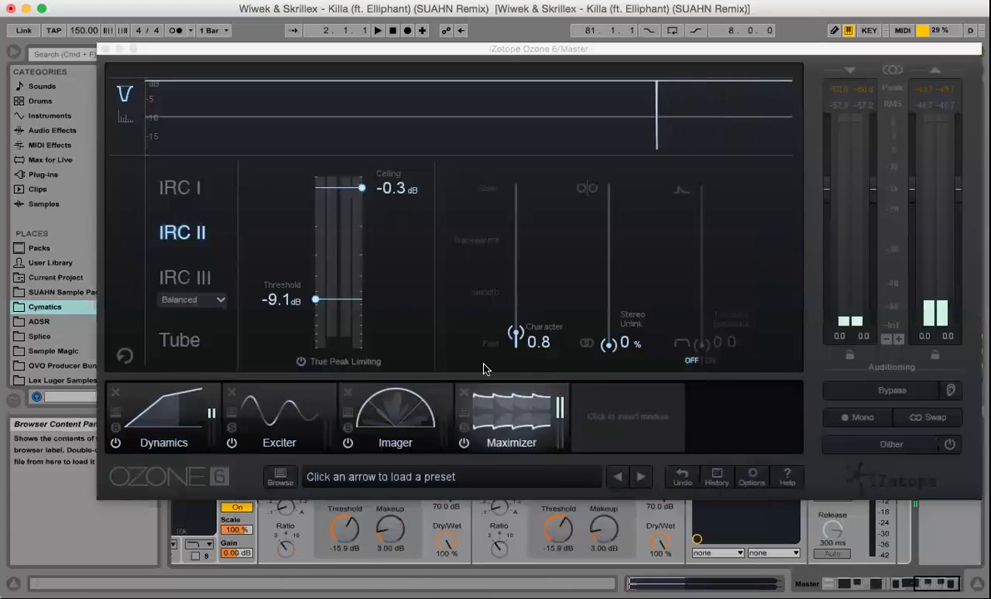
{"action": "left_click", "coordinate": [379, 409]}
{"action": "left_click", "coordinate": [273, 379]}
{"action": "left_click", "coordinate": [168, 372]}
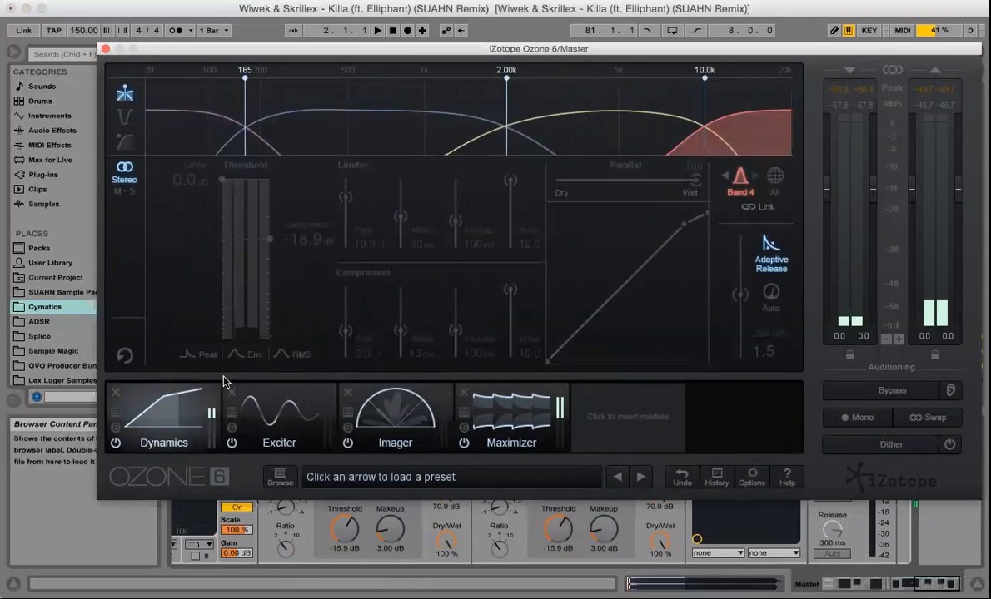
{"action": "left_click", "coordinate": [105, 52]}
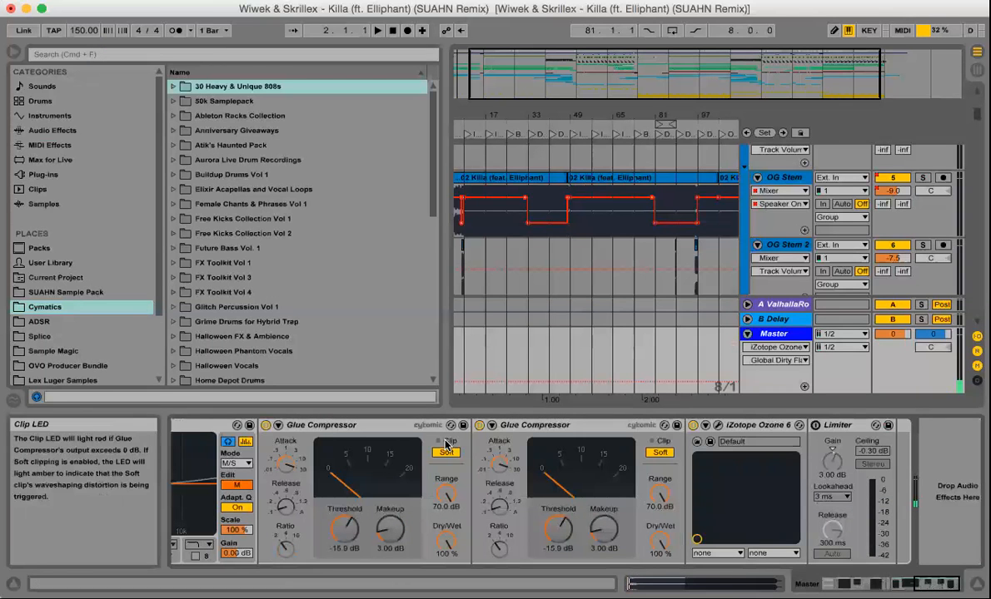
- Deactivate the Master Chain 2 rack on the Master track
{"action": "scroll", "coordinate": [446, 444], "scroll_direction": "left", "scroll_amount": 10}
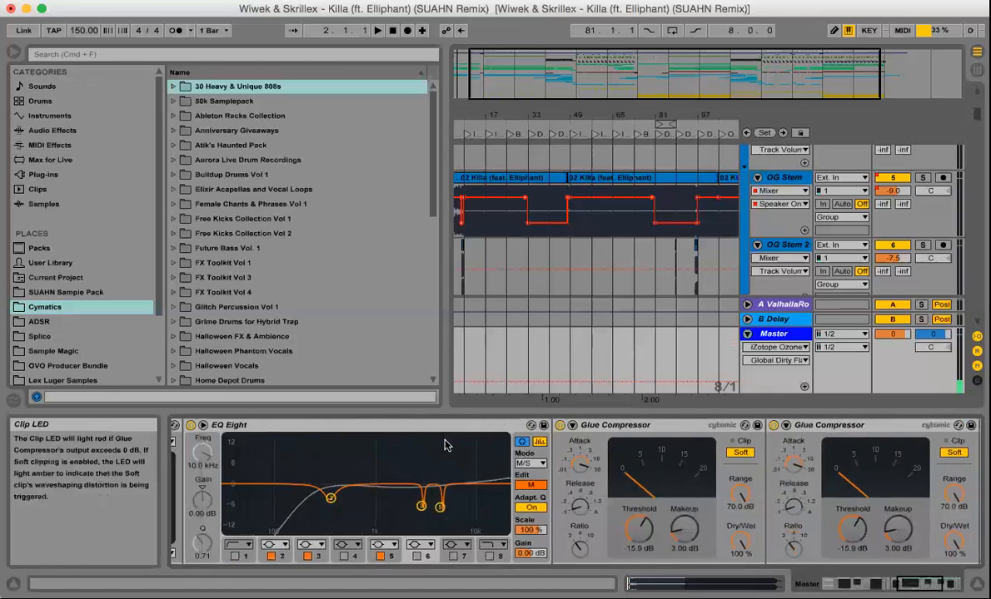
{"action": "scroll", "coordinate": [446, 444], "scroll_direction": "left", "scroll_amount": 5}
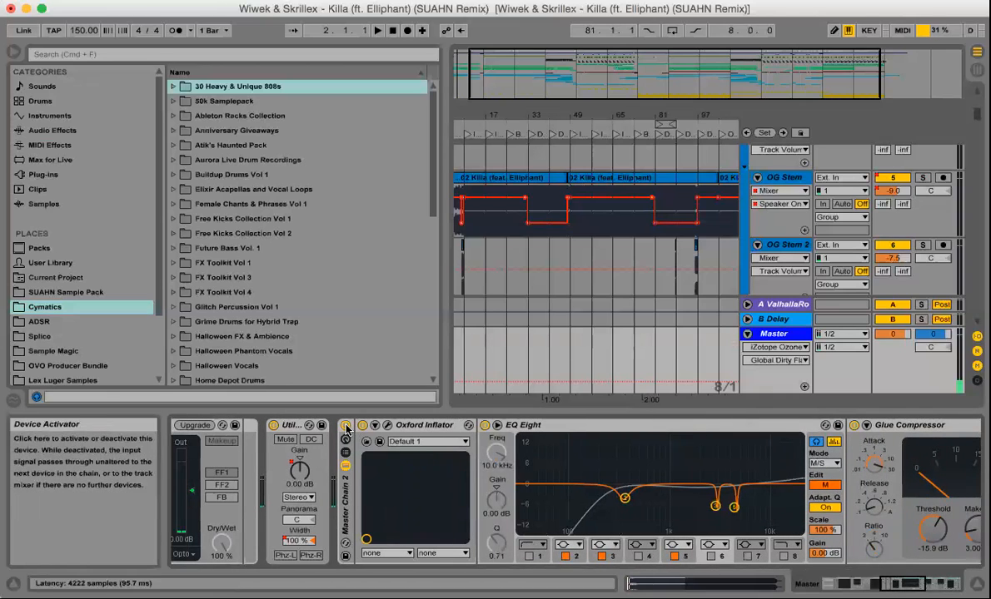
{"action": "left_click", "coordinate": [345, 426]}
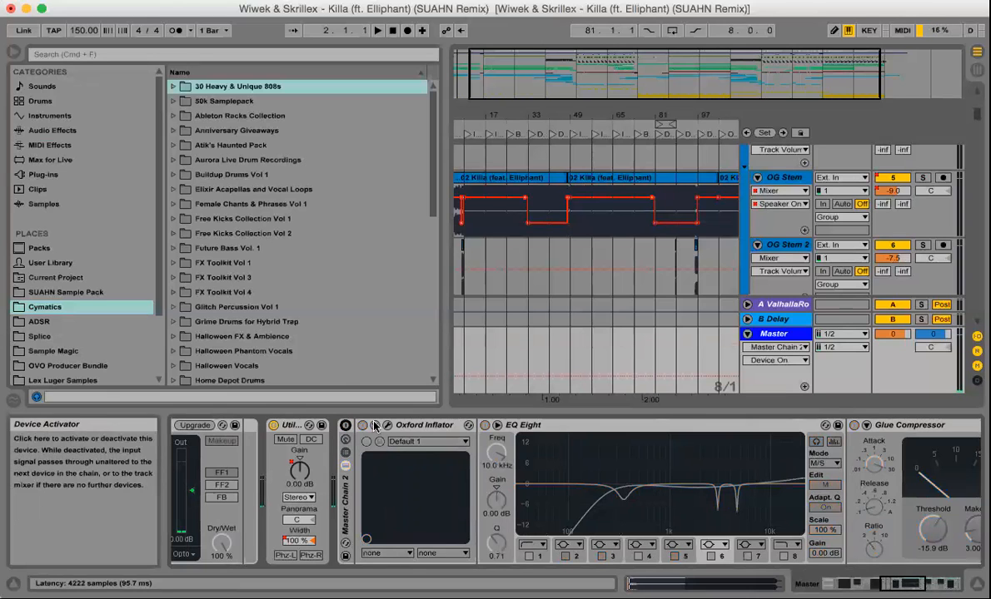
- Place the insert marker at bar 1 on the Buildup 2 track
{"action": "left_click_drag", "start_coordinate": [530, 114], "coordinate": [530, 75]}
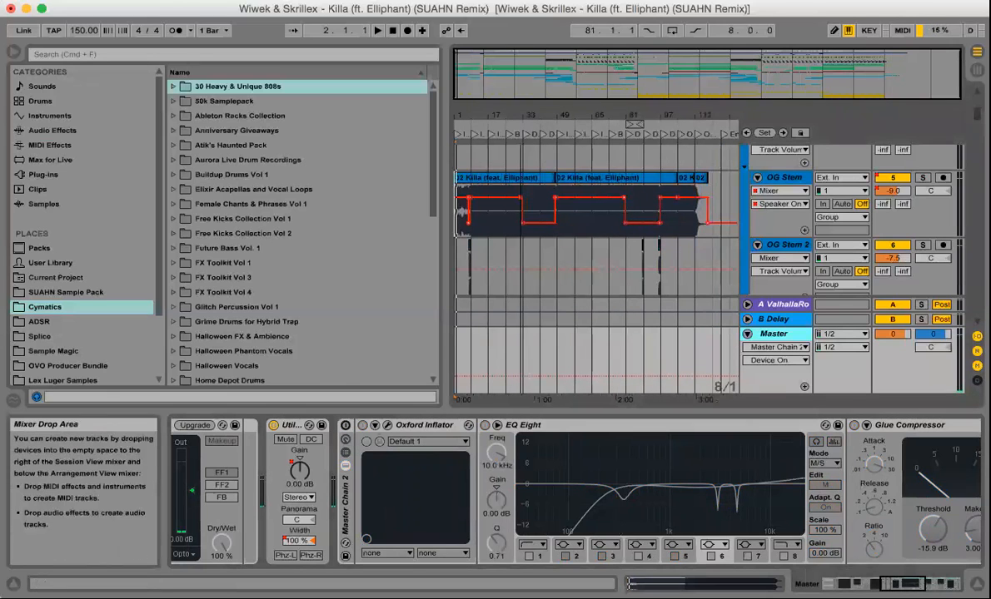
{"action": "scroll", "coordinate": [525, 240], "scroll_direction": "down", "scroll_amount": 5}
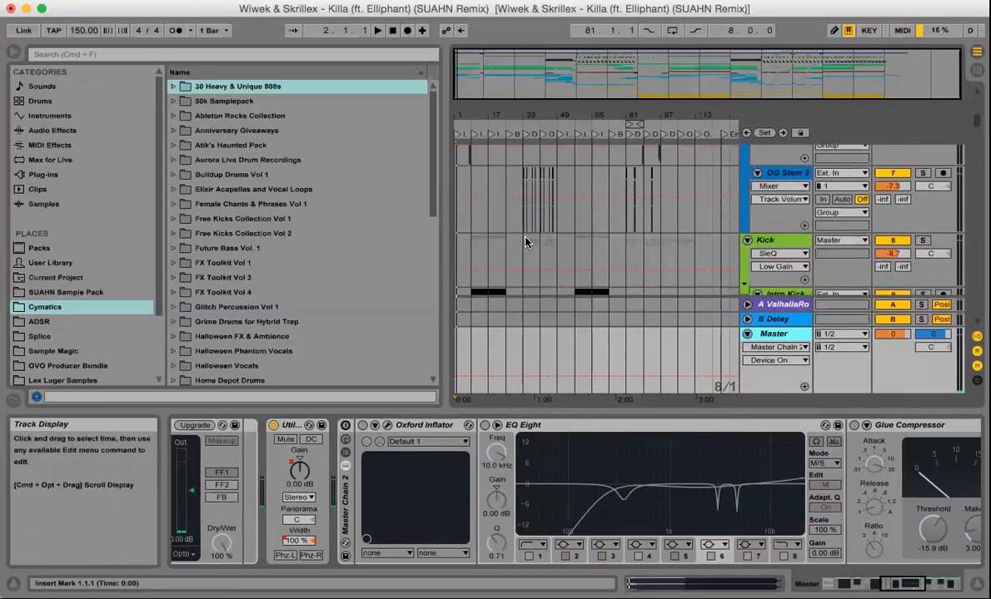
{"action": "scroll", "coordinate": [525, 241], "scroll_direction": "down", "scroll_amount": 5}
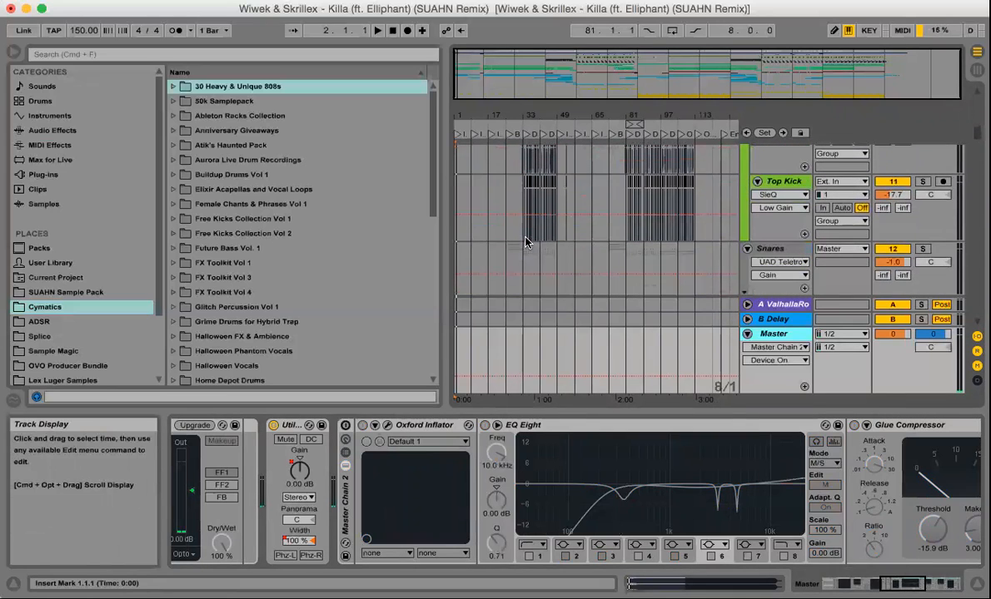
{"action": "scroll", "coordinate": [525, 242], "scroll_direction": "down", "scroll_amount": 3}
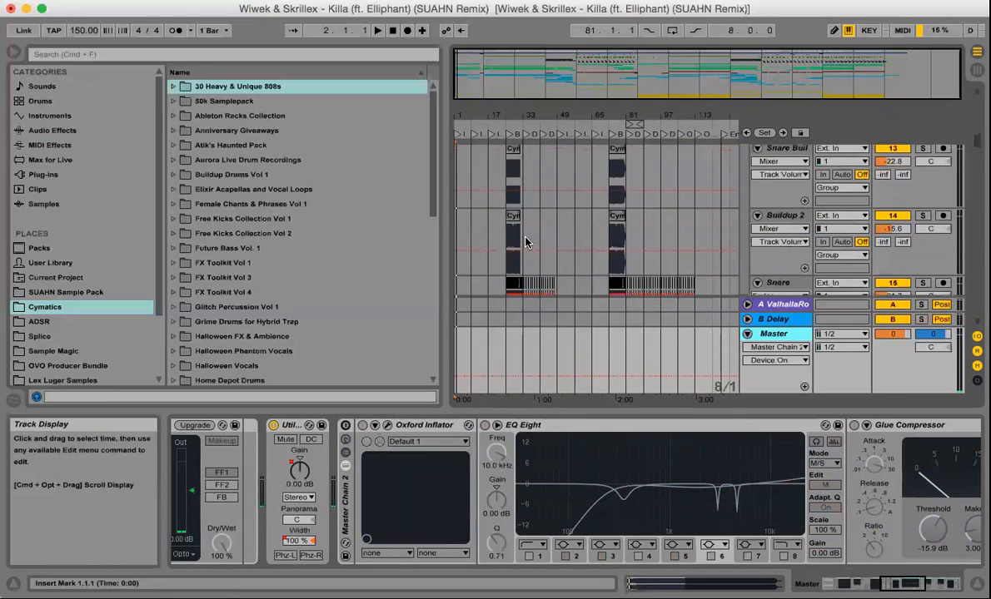
{"action": "scroll", "coordinate": [525, 241], "scroll_direction": "down", "scroll_amount": 3}
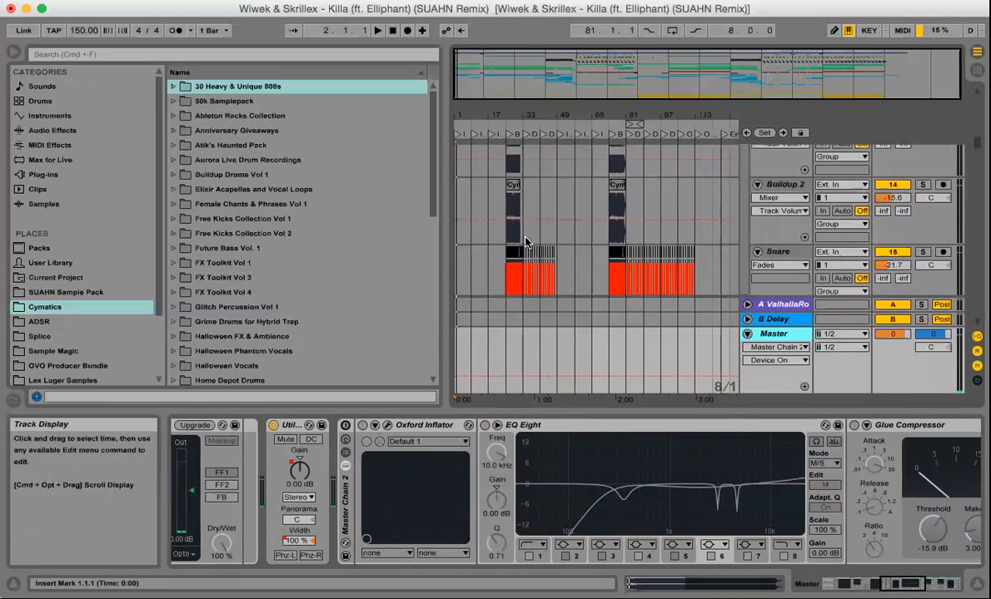
{"action": "left_click_drag", "start_coordinate": [459, 116], "coordinate": [463, 171]}
{"action": "left_click", "coordinate": [459, 169]}
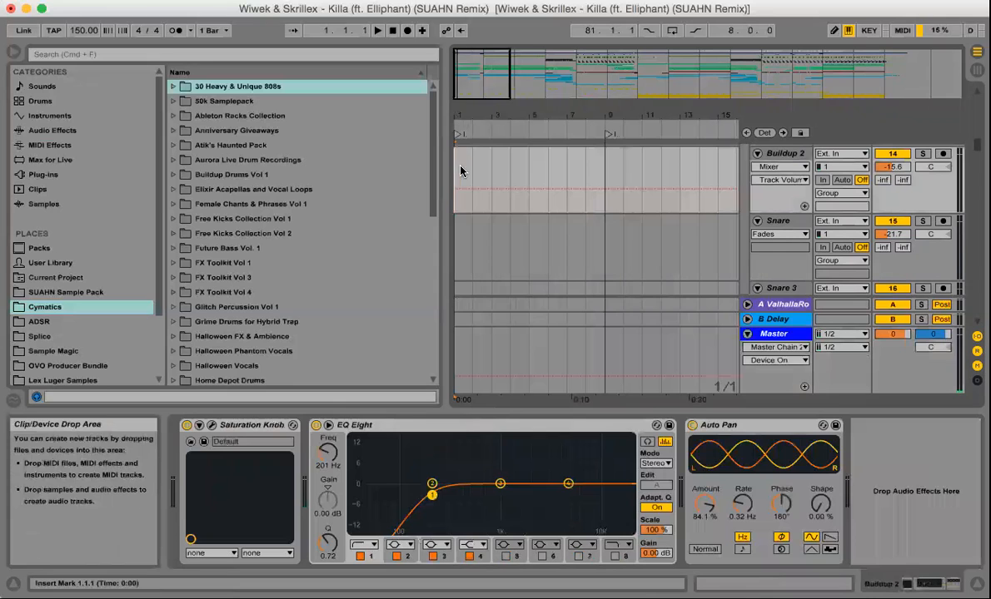
- Examine the Drums and Snare 3 tracks across the arrangement from the Intro through Build, Drop 1 and Drop 2
{"action": "scroll", "coordinate": [500, 191], "scroll_direction": "down", "scroll_amount": 2}
{"action": "scroll", "coordinate": [500, 192], "scroll_direction": "down", "scroll_amount": 3}
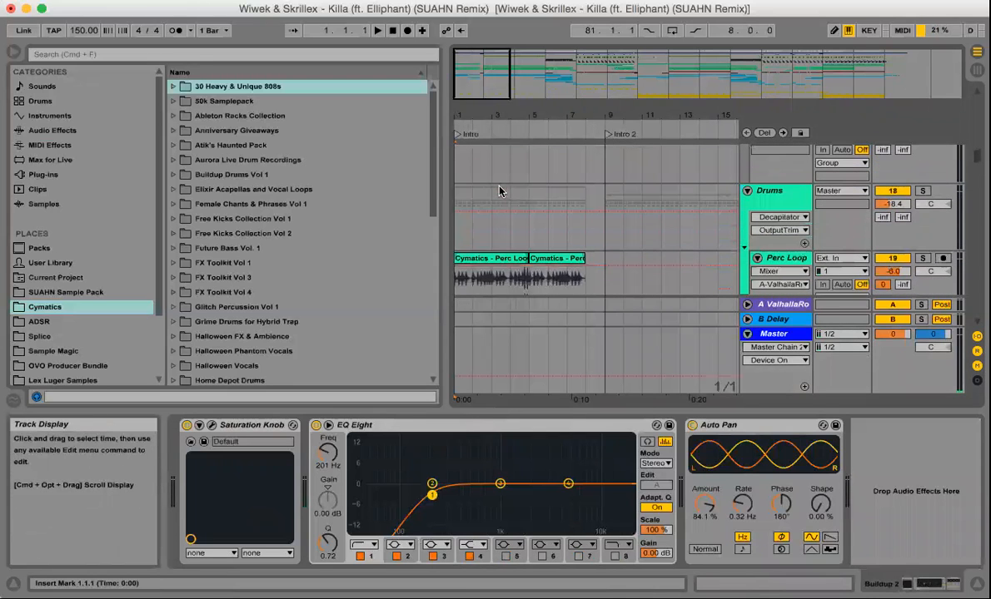
{"action": "scroll", "coordinate": [500, 191], "scroll_direction": "right", "scroll_amount": 10}
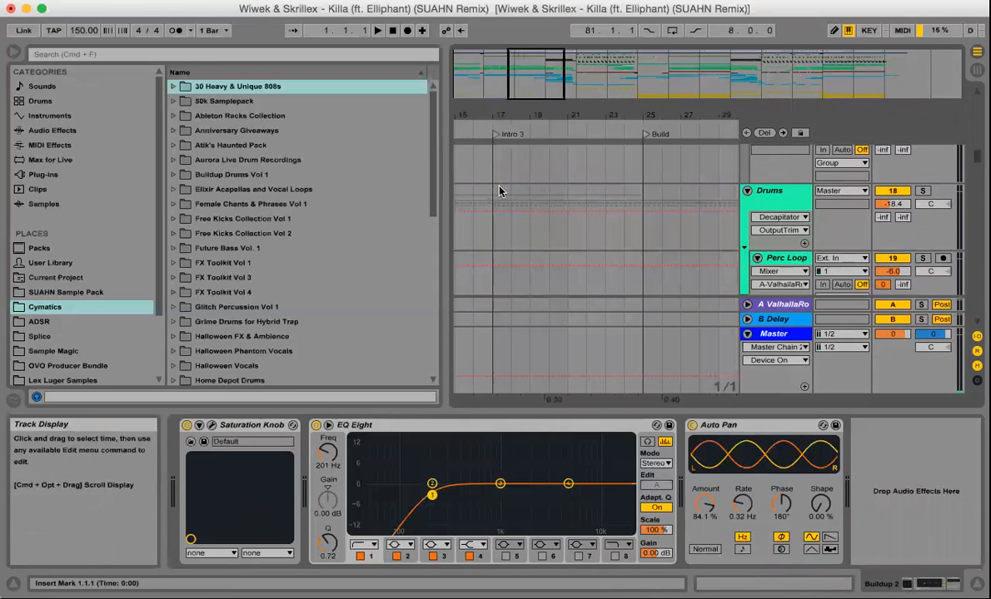
{"action": "left_click_drag", "start_coordinate": [518, 117], "coordinate": [601, 193]}
{"action": "scroll", "coordinate": [601, 193], "scroll_direction": "up", "scroll_amount": 2}
{"action": "scroll", "coordinate": [601, 193], "scroll_direction": "right", "scroll_amount": 1}
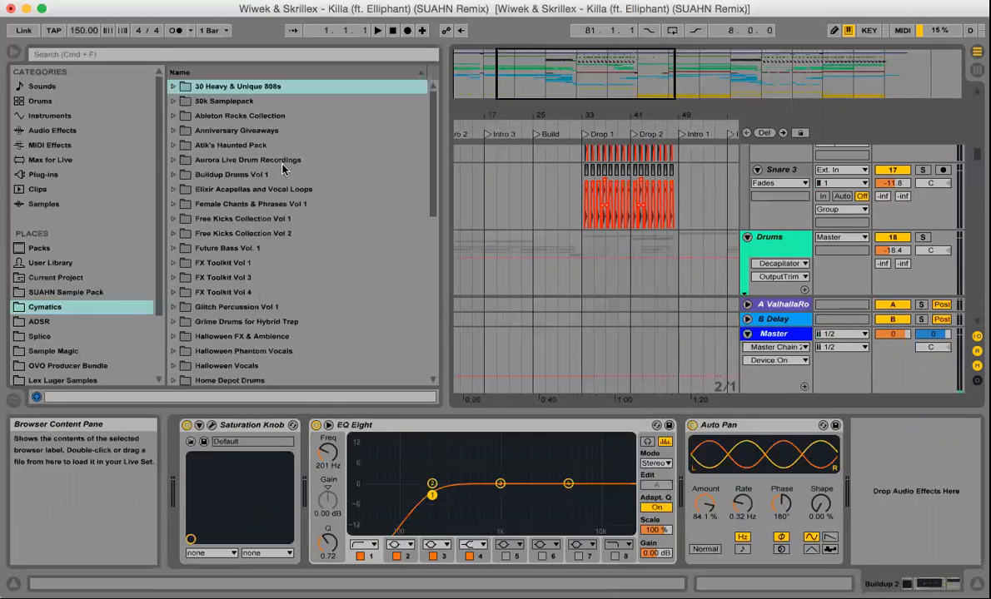
{"action": "left_click_drag", "start_coordinate": [468, 114], "coordinate": [521, 159]}
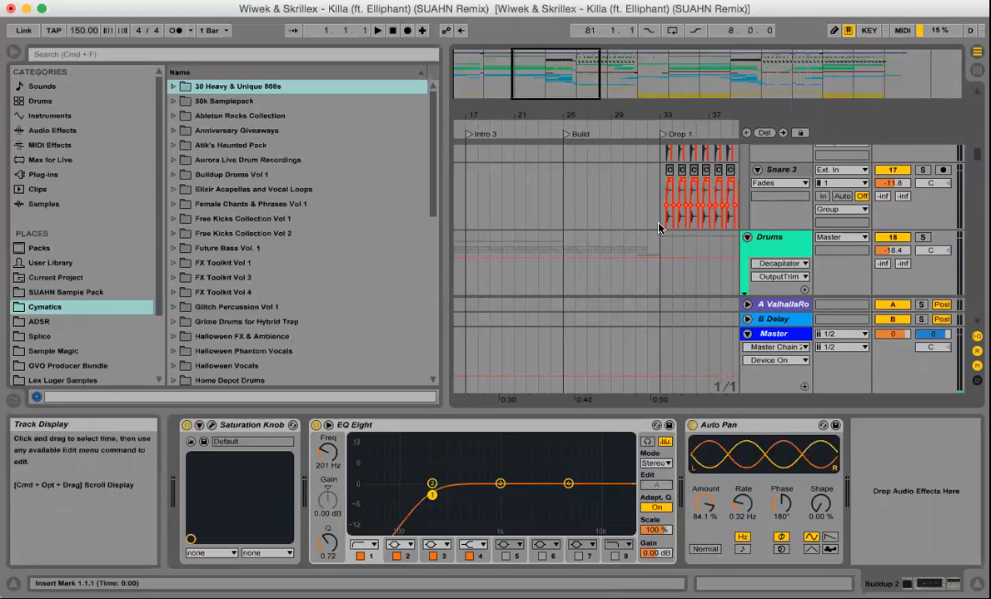
{"action": "scroll", "coordinate": [658, 226], "scroll_direction": "right", "scroll_amount": 5}
{"action": "scroll", "coordinate": [657, 226], "scroll_direction": "right", "scroll_amount": 2}
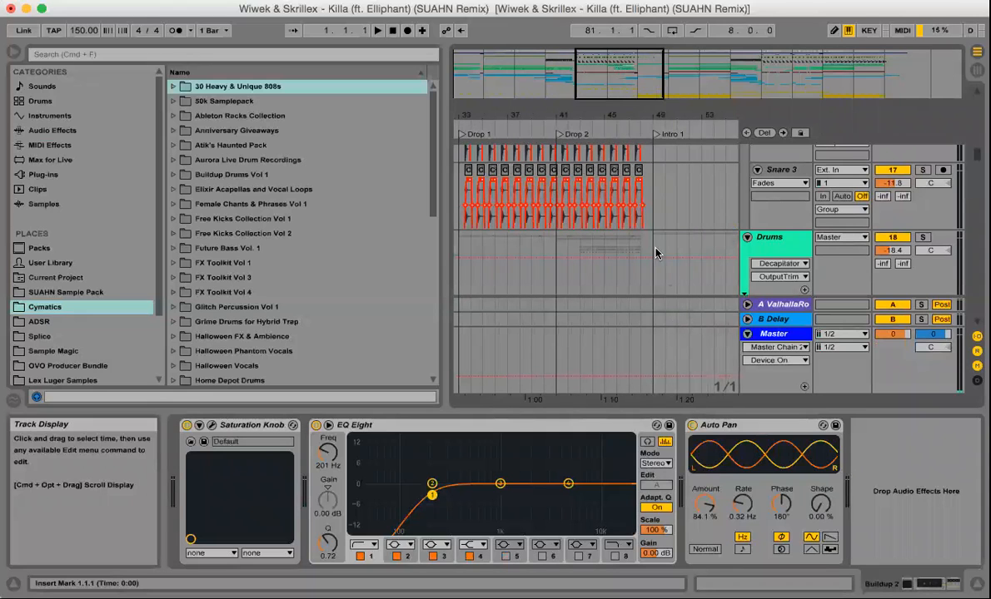
- Review the snare, buildup and kick tracks around the first drops, and examine the OG Stem's automation between Build and Intro 1
{"action": "scroll", "coordinate": [672, 201], "scroll_direction": "up", "scroll_amount": 5}
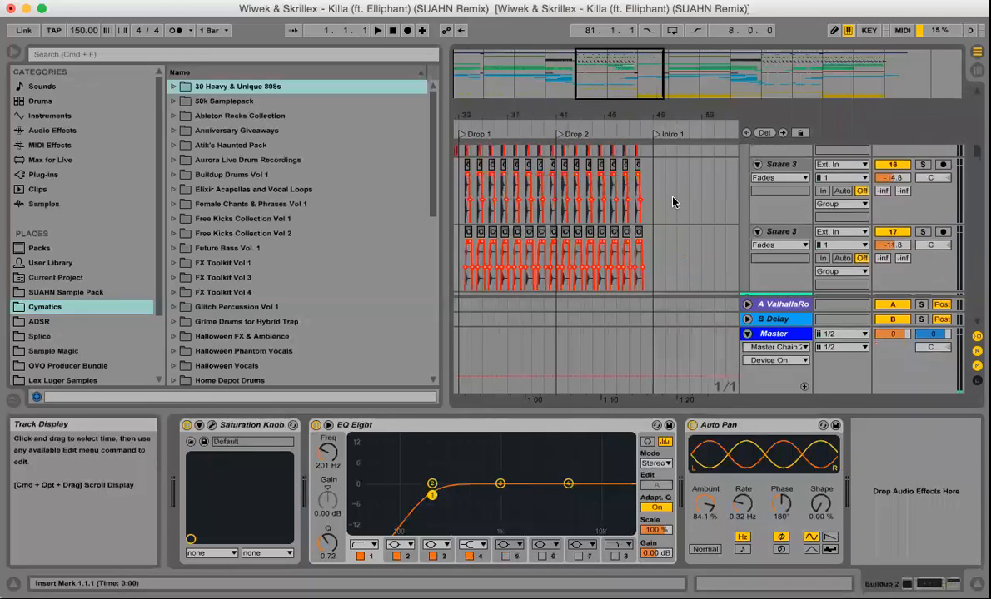
{"action": "scroll", "coordinate": [672, 202], "scroll_direction": "up", "scroll_amount": 5}
{"action": "left_click_drag", "start_coordinate": [592, 115], "coordinate": [587, 119]}
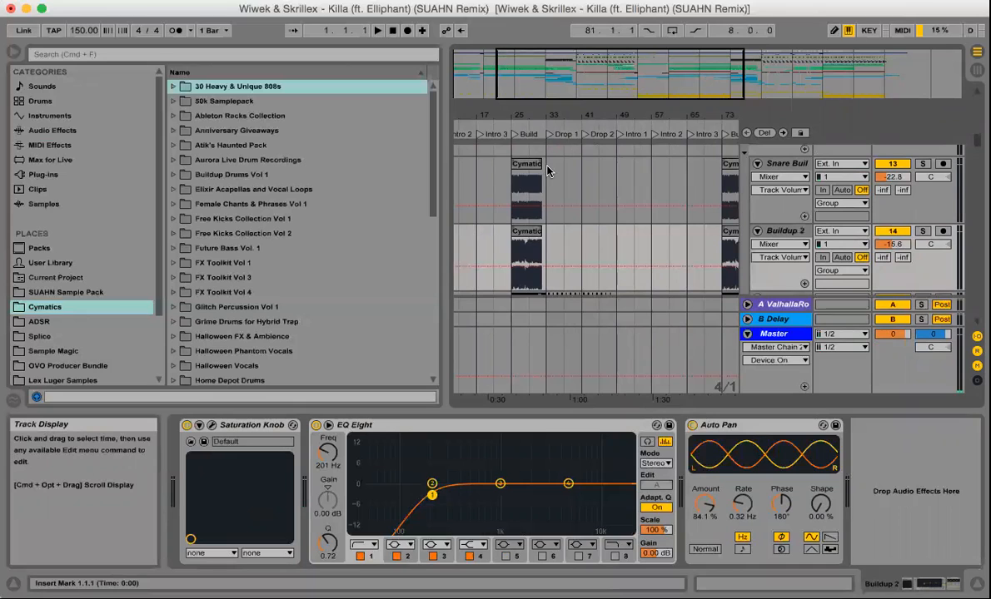
{"action": "scroll", "coordinate": [546, 170], "scroll_direction": "up", "scroll_amount": 4}
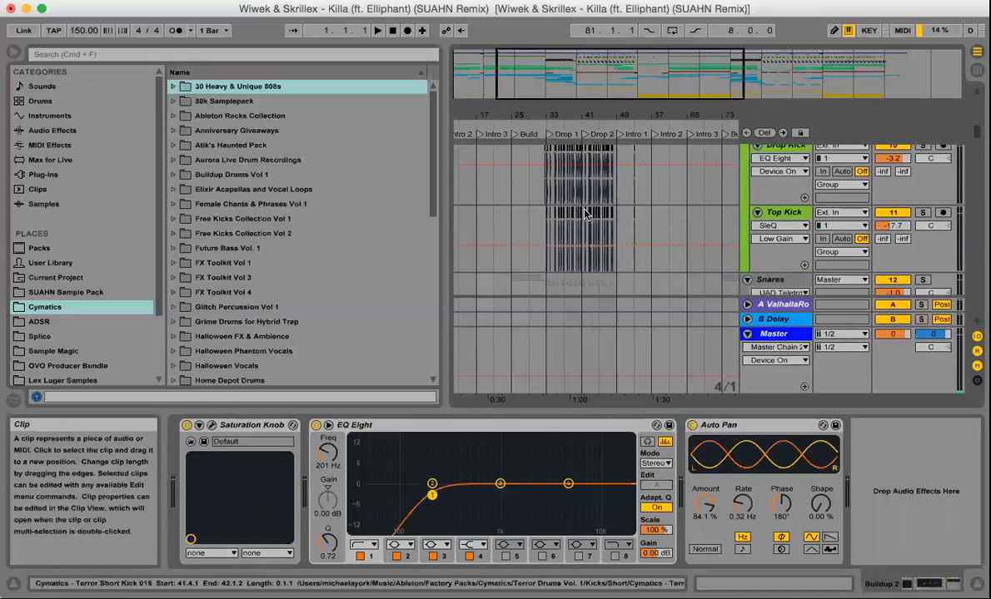
{"action": "scroll", "coordinate": [583, 216], "scroll_direction": "up", "scroll_amount": 5}
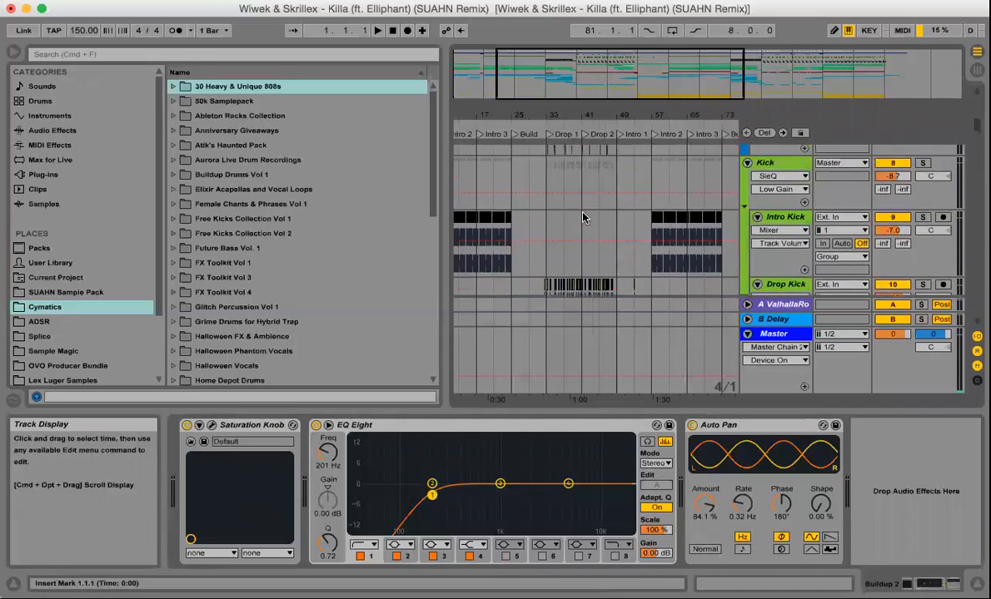
{"action": "scroll", "coordinate": [583, 216], "scroll_direction": "up", "scroll_amount": 5}
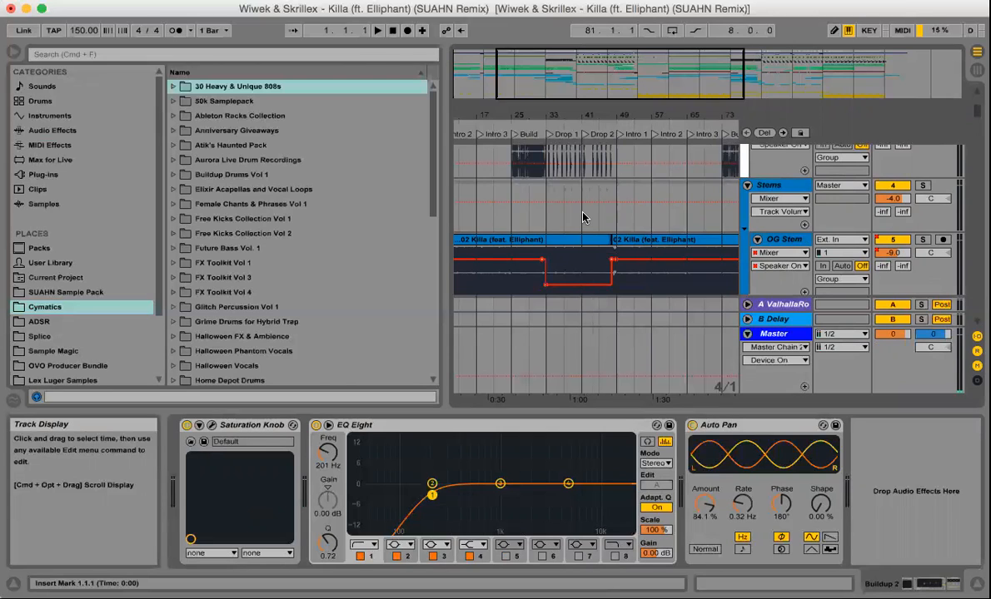
{"action": "left_click_drag", "start_coordinate": [560, 115], "coordinate": [560, 140]}
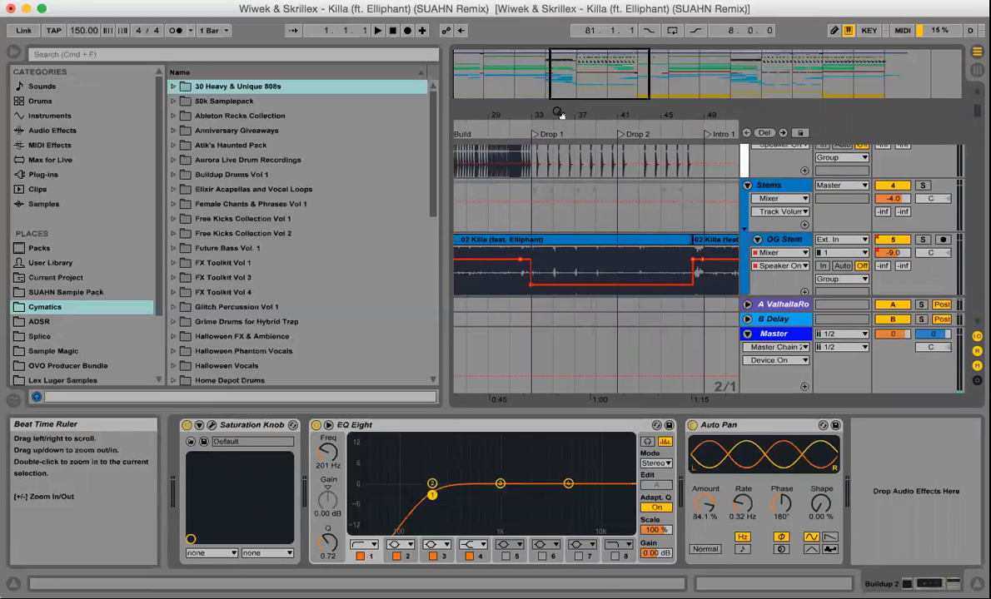
{"action": "left_click_drag", "start_coordinate": [560, 114], "coordinate": [560, 102]}
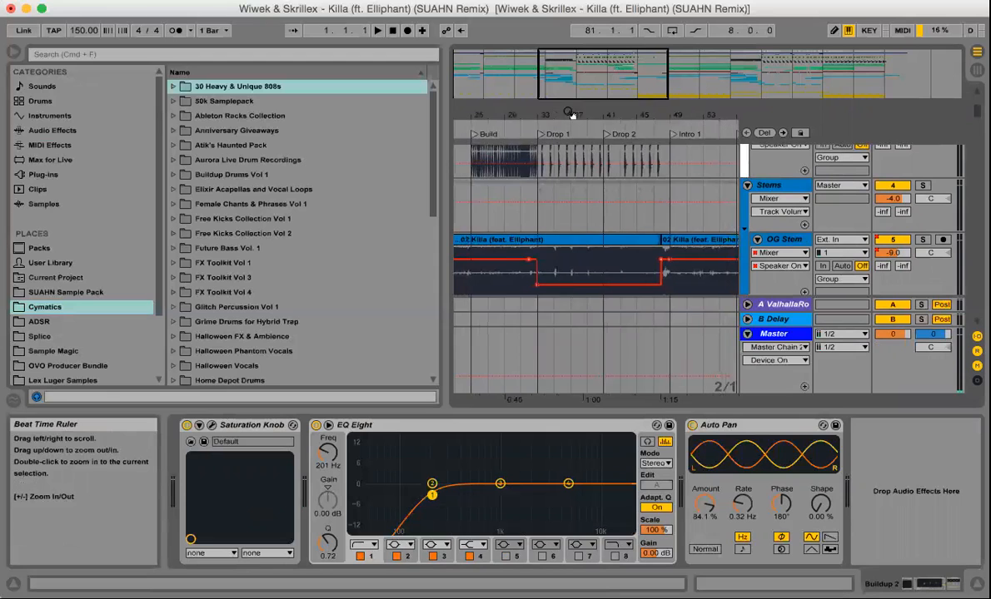
{"action": "mouse_move", "coordinate": [666, 113]}
{"action": "left_mouse_down"}
{"action": "mouse_move", "coordinate": [666, 171]}
{"action": "mouse_move", "coordinate": [664, 114]}
{"action": "left_mouse_up"}
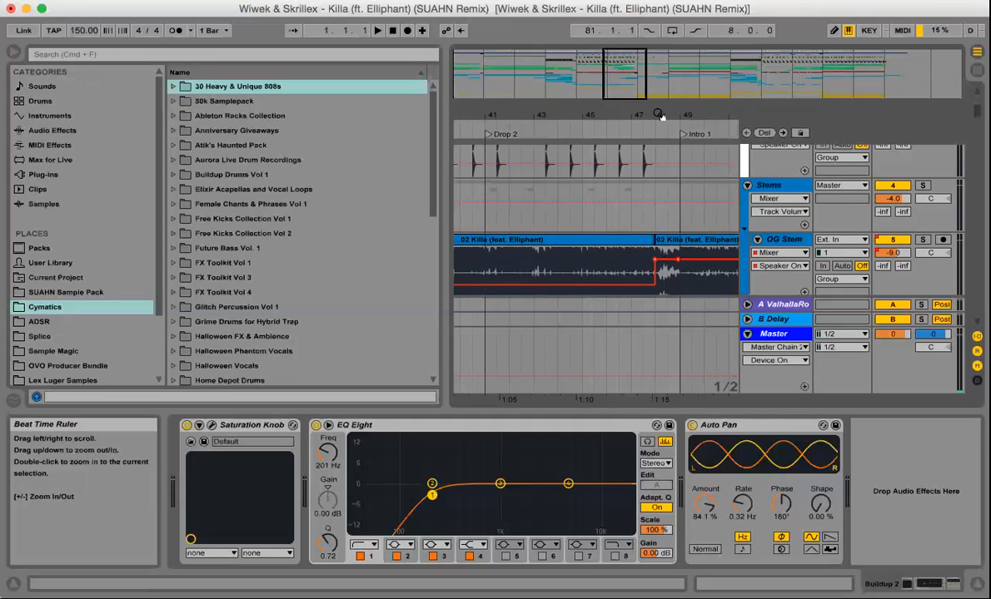
{"action": "left_click_drag", "start_coordinate": [613, 117], "coordinate": [598, 66]}
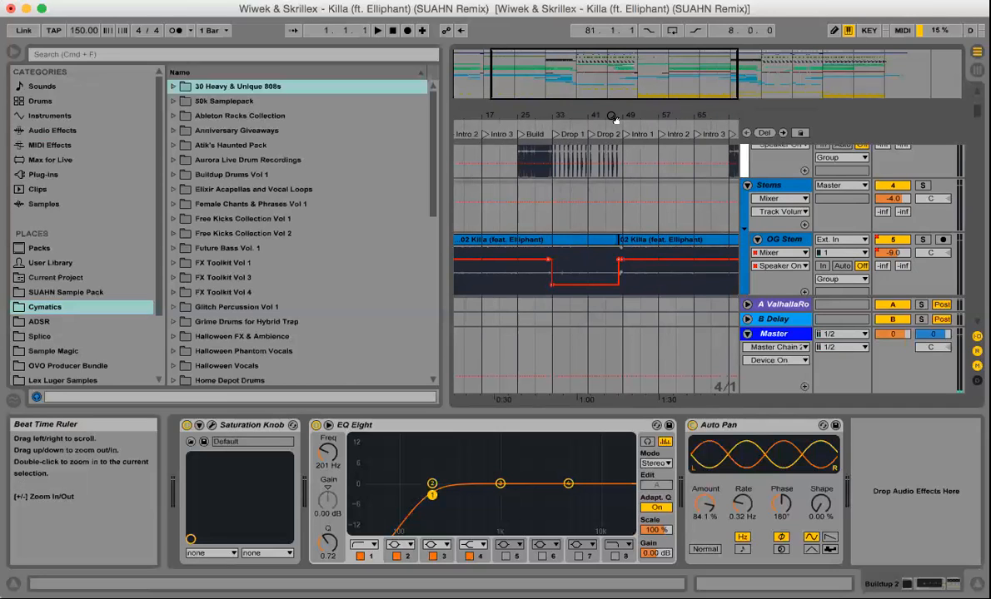
{"action": "left_click_drag", "start_coordinate": [614, 119], "coordinate": [554, 117]}
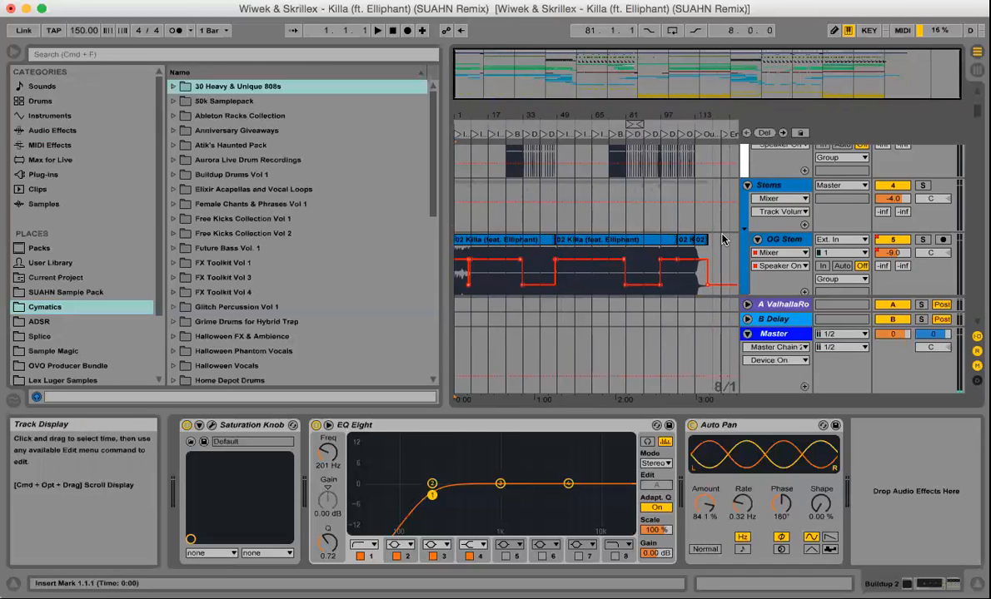
- Survey the full-length arrangement track by track from the Stems group through the kicks, snares and drums to the Bass and Sub group
{"action": "scroll", "coordinate": [721, 239], "scroll_direction": "down", "scroll_amount": 5}
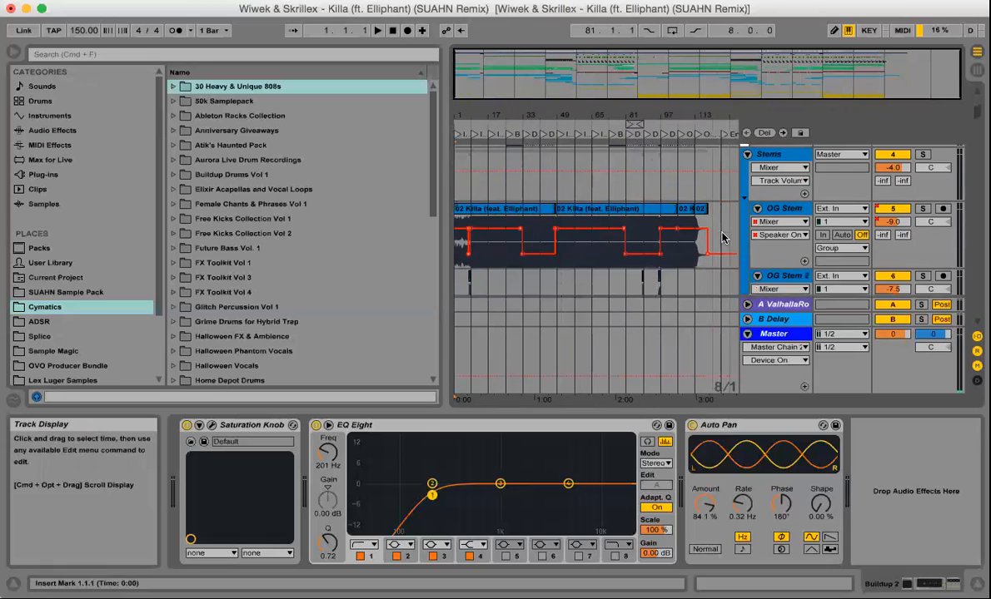
{"action": "scroll", "coordinate": [721, 239], "scroll_direction": "down", "scroll_amount": 4}
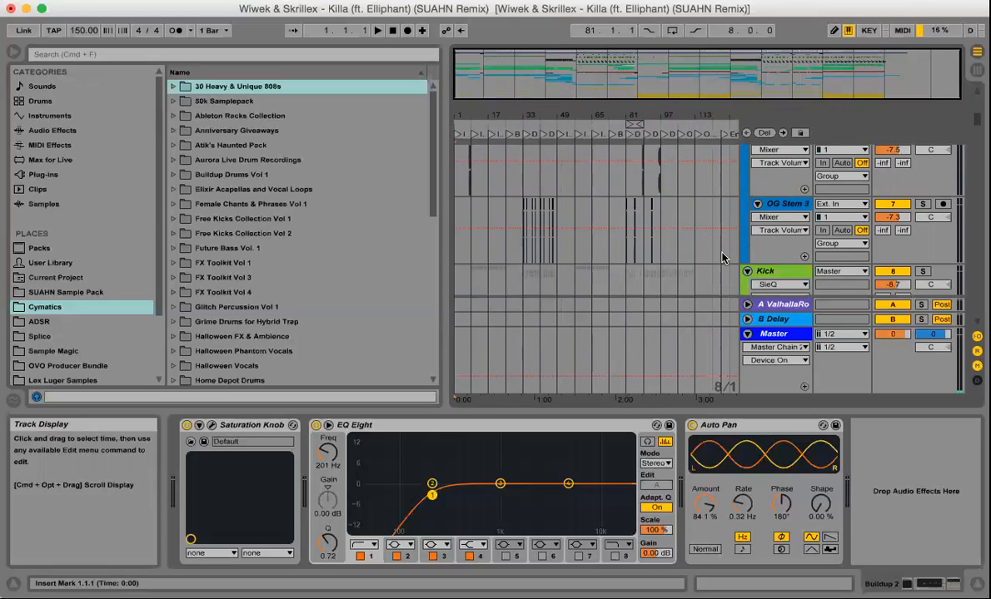
{"action": "scroll", "coordinate": [722, 257], "scroll_direction": "down", "scroll_amount": 2}
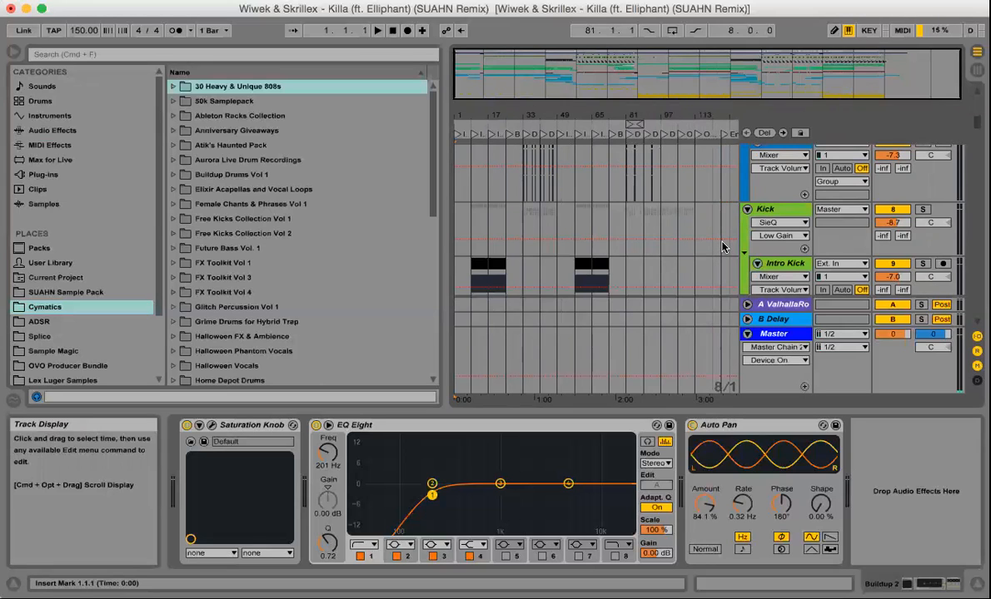
{"action": "scroll", "coordinate": [722, 247], "scroll_direction": "down", "scroll_amount": 1}
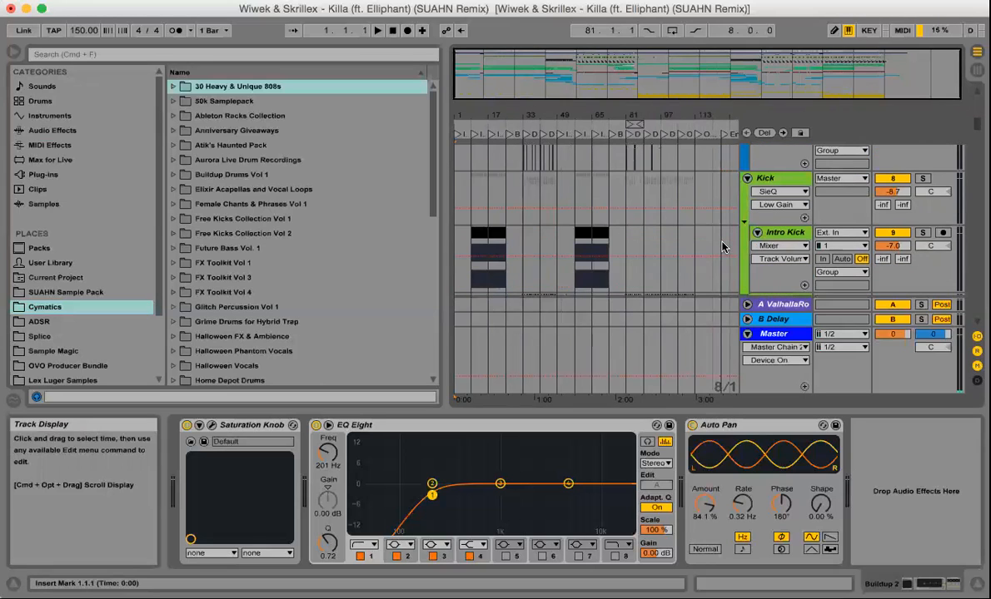
{"action": "scroll", "coordinate": [721, 247], "scroll_direction": "down", "scroll_amount": 1}
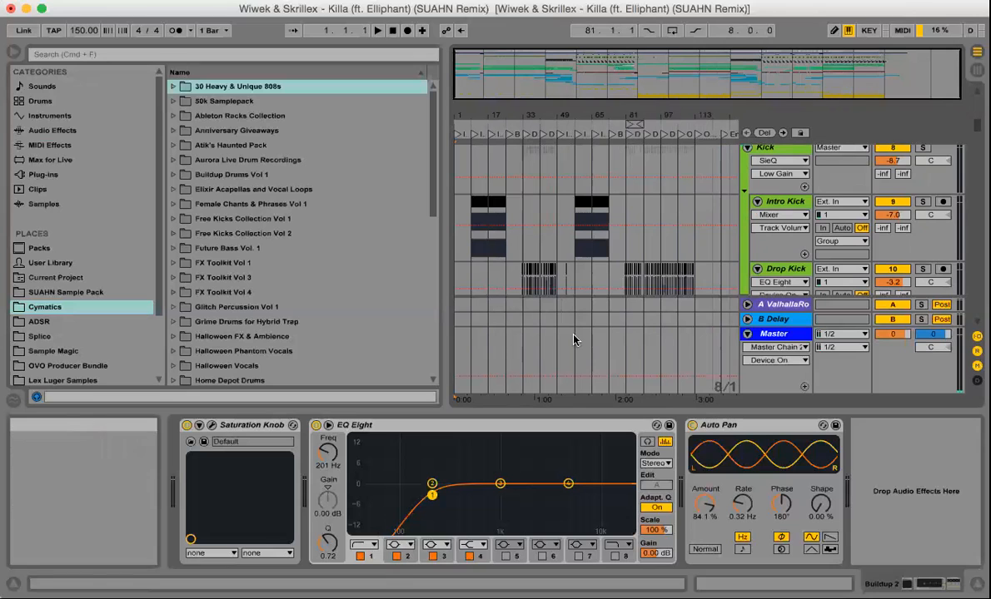
{"action": "scroll", "coordinate": [717, 259], "scroll_direction": "down", "scroll_amount": 5}
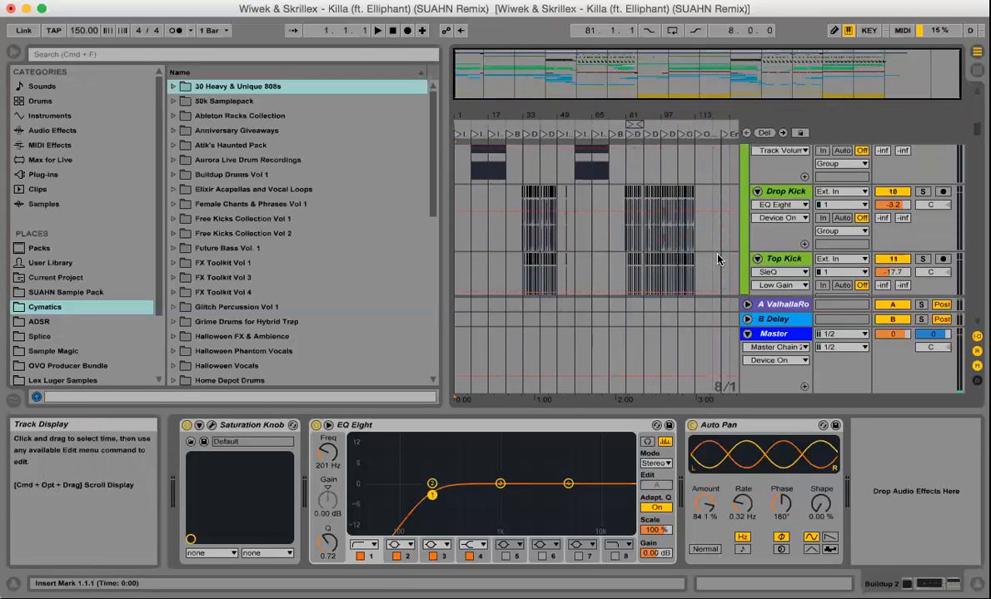
{"action": "scroll", "coordinate": [718, 259], "scroll_direction": "down", "scroll_amount": 4}
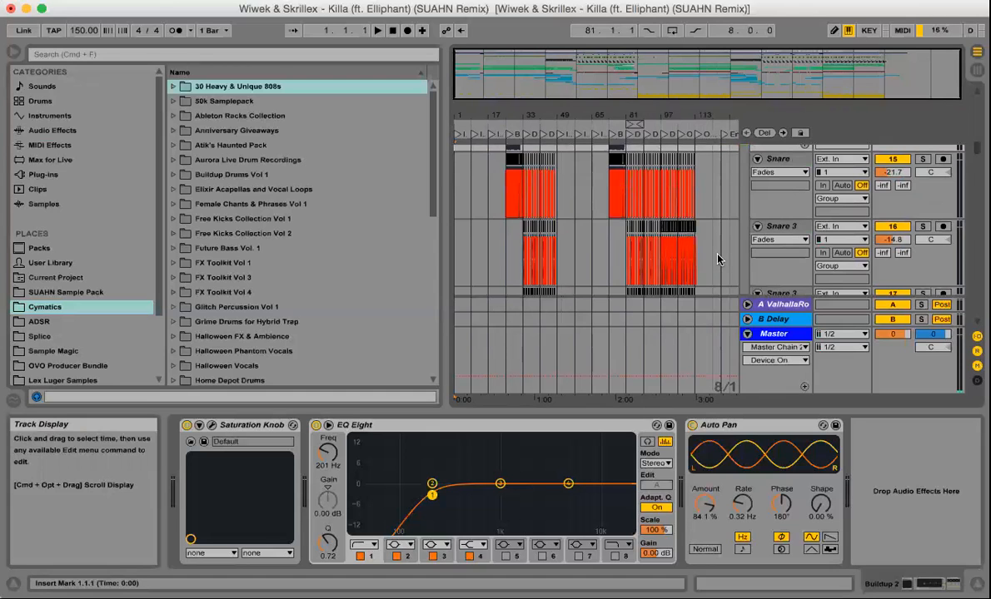
{"action": "scroll", "coordinate": [717, 259], "scroll_direction": "down", "scroll_amount": 5}
{"action": "scroll", "coordinate": [717, 259], "scroll_direction": "down", "scroll_amount": 3}
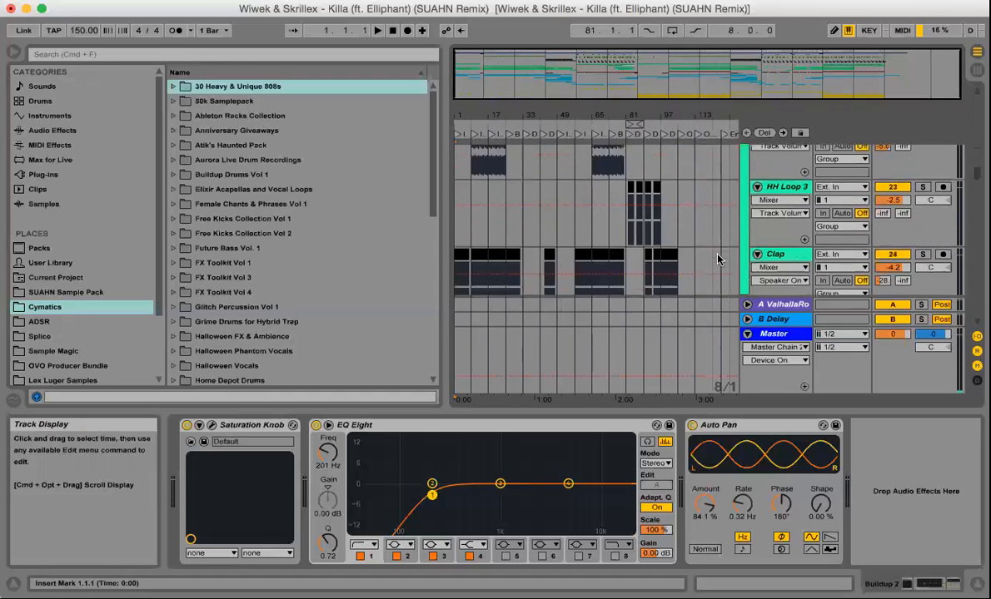
{"action": "scroll", "coordinate": [717, 259], "scroll_direction": "down", "scroll_amount": 3}
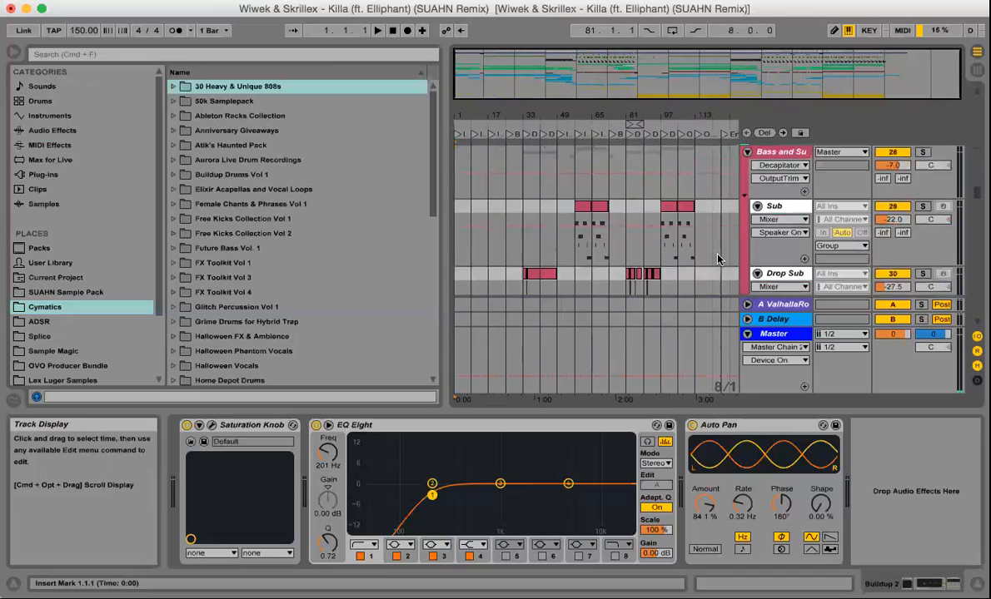